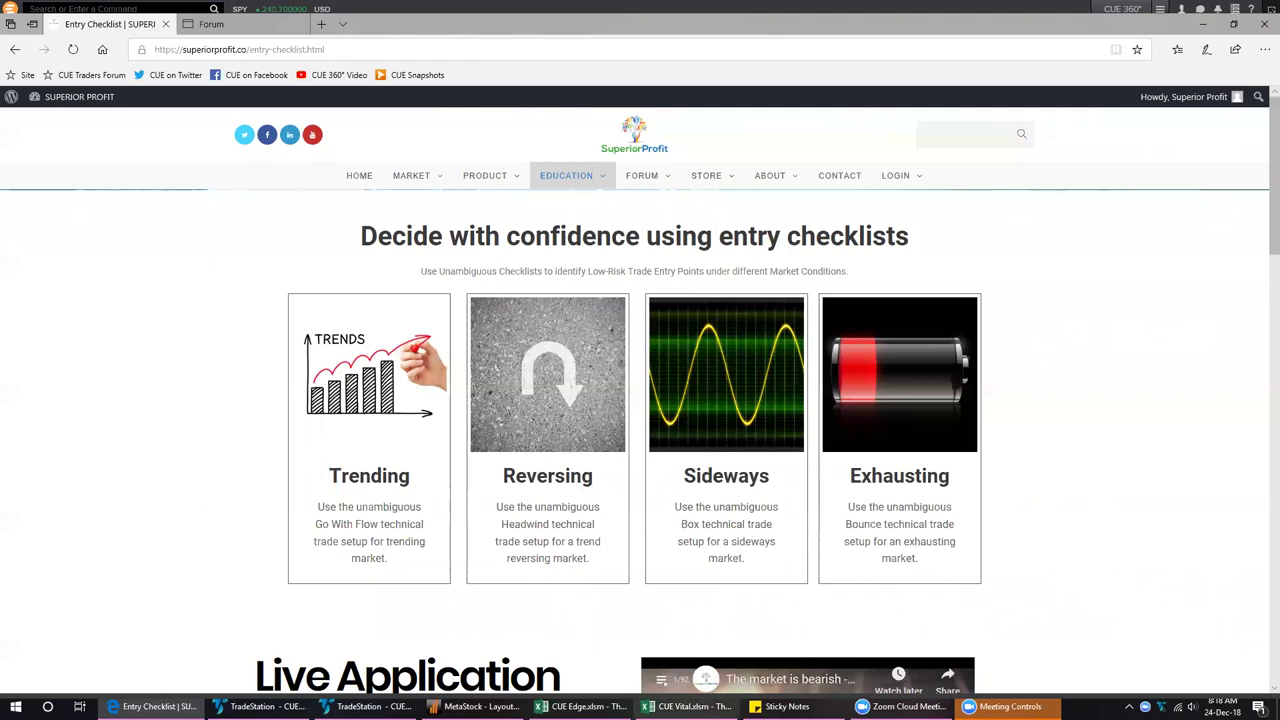
Review the Weekly Memory Trendline Touch Up and Touch Down scans in the Monday Morning Meet sticky note
click(785, 706)
drag(458, 337, 279, 344)
triple_click(279, 344)
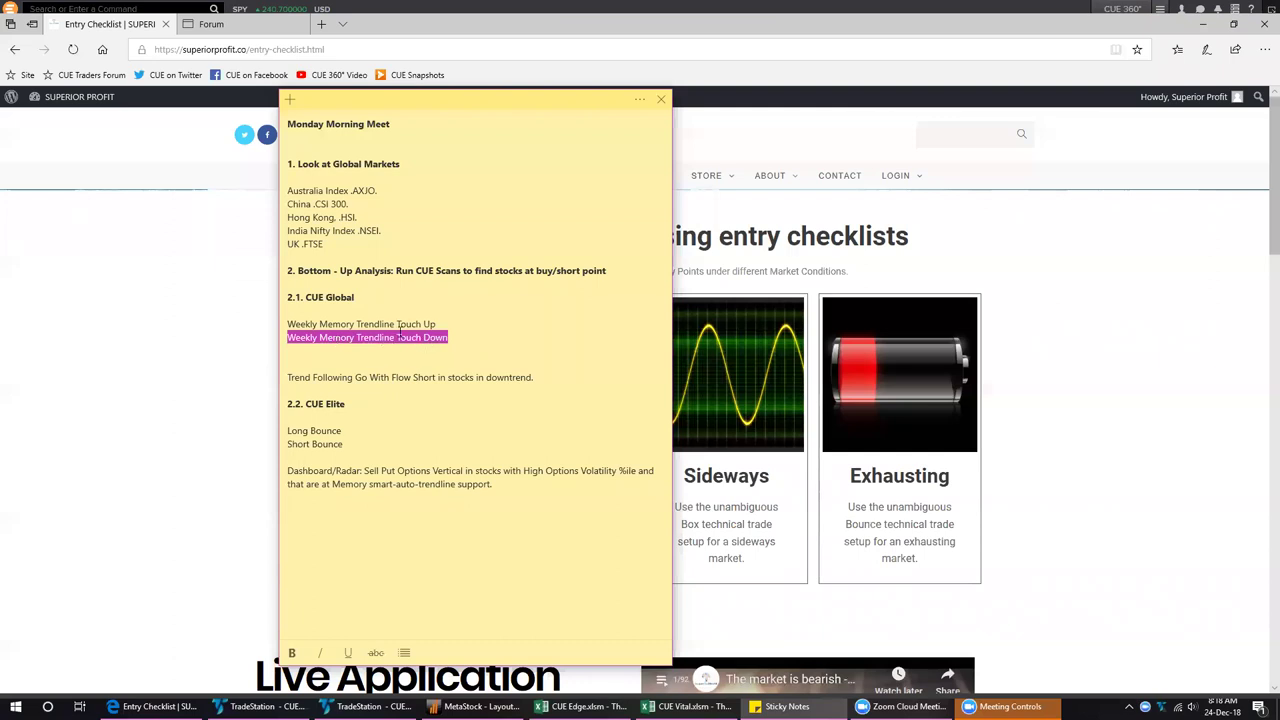
drag(450, 324, 313, 337)
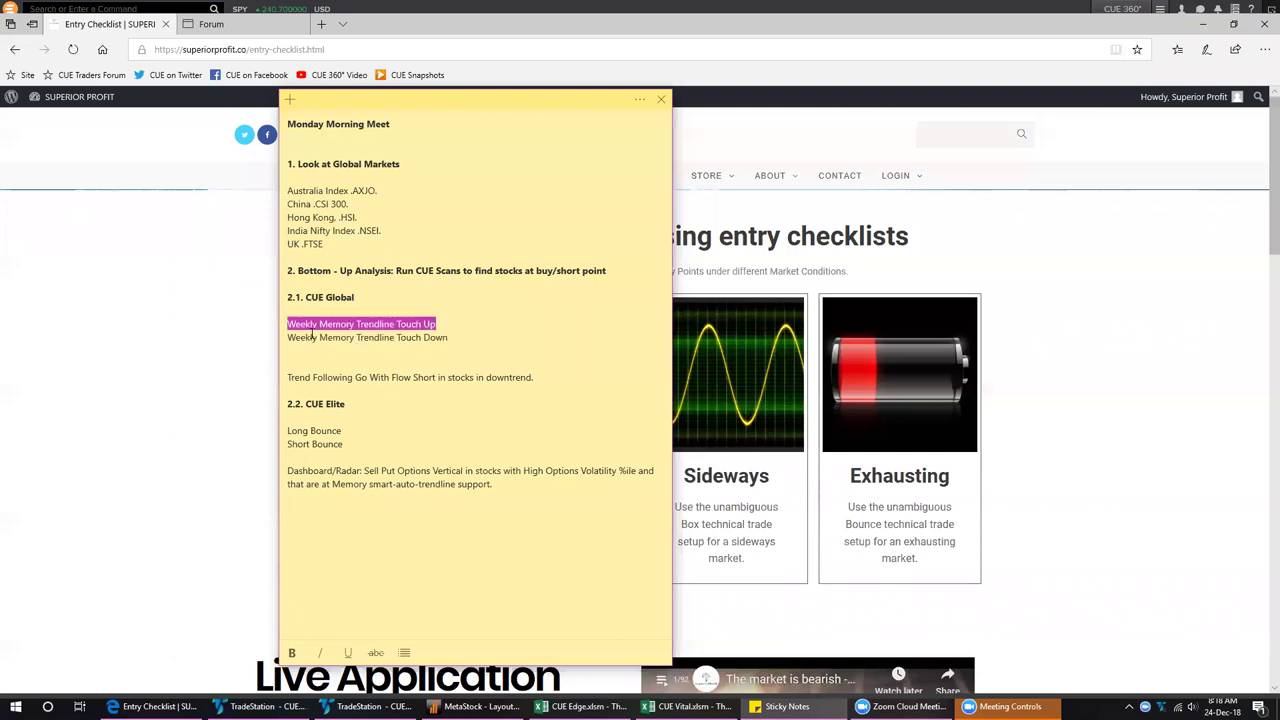
click(440, 324)
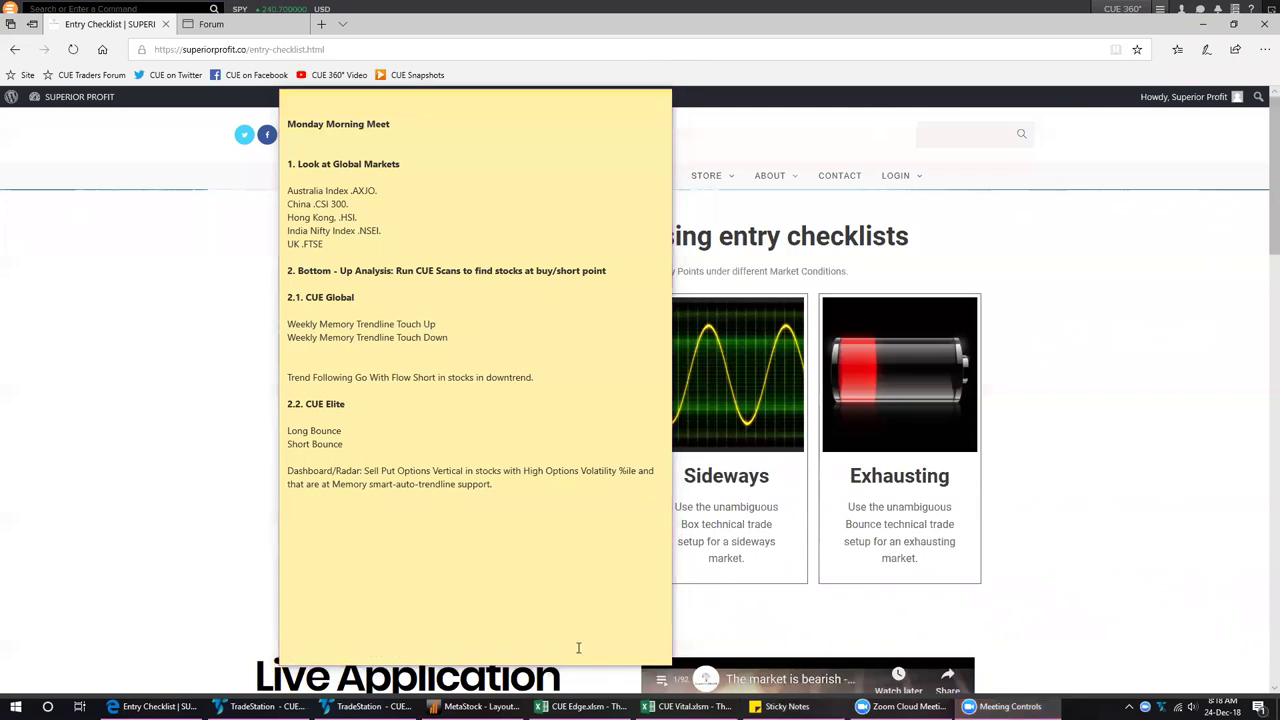
Switch to MetaStock and close the open .FTSE weekly and daily charts
click(475, 706)
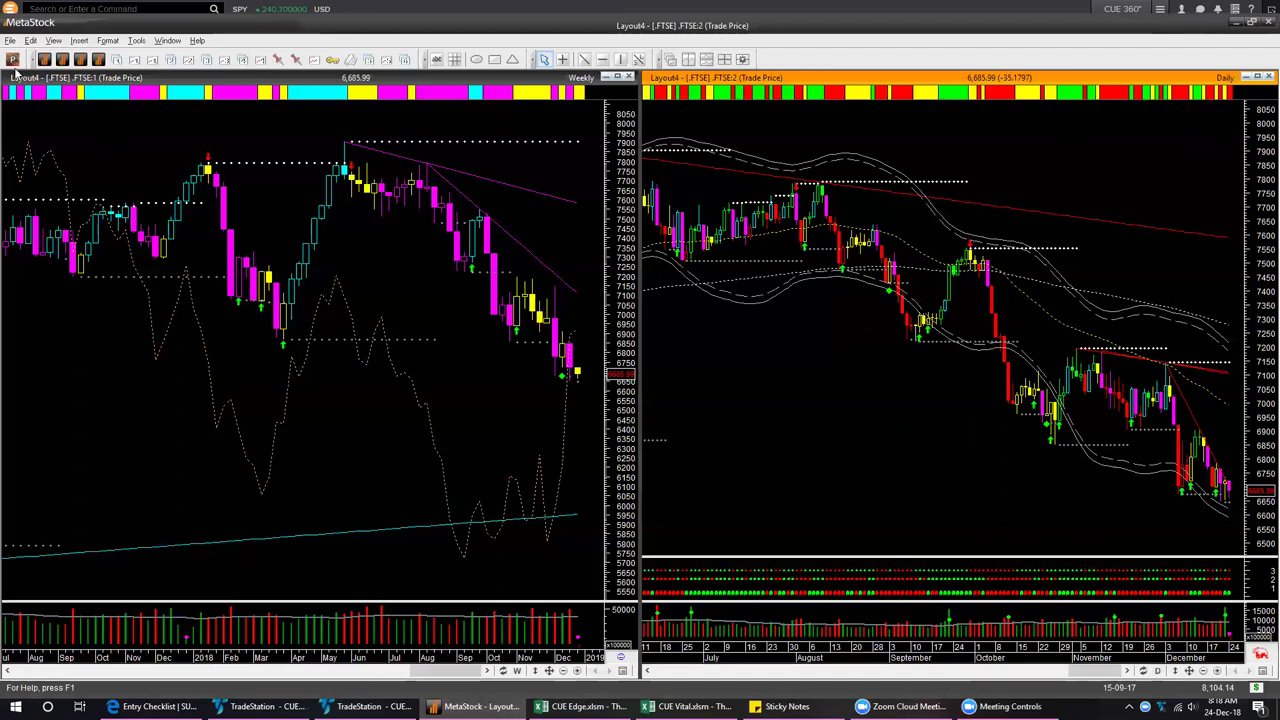
click(163, 155)
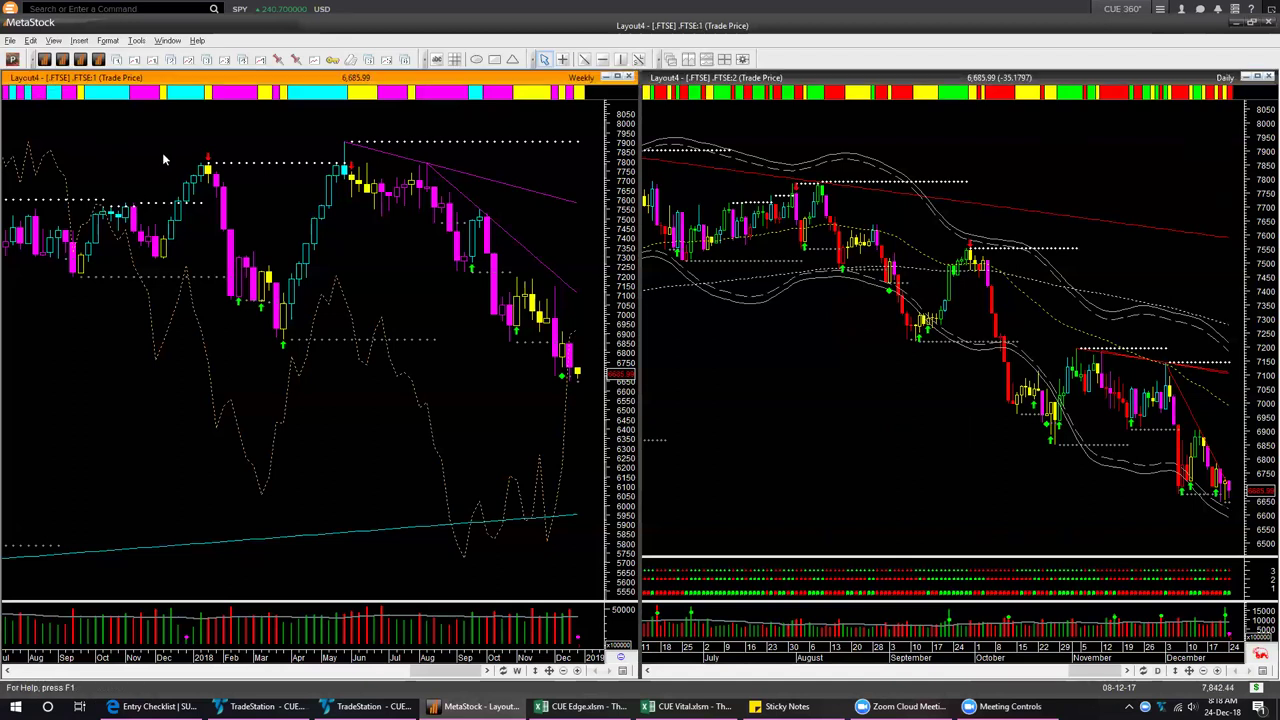
key(ctrl+F4)
key(Return)
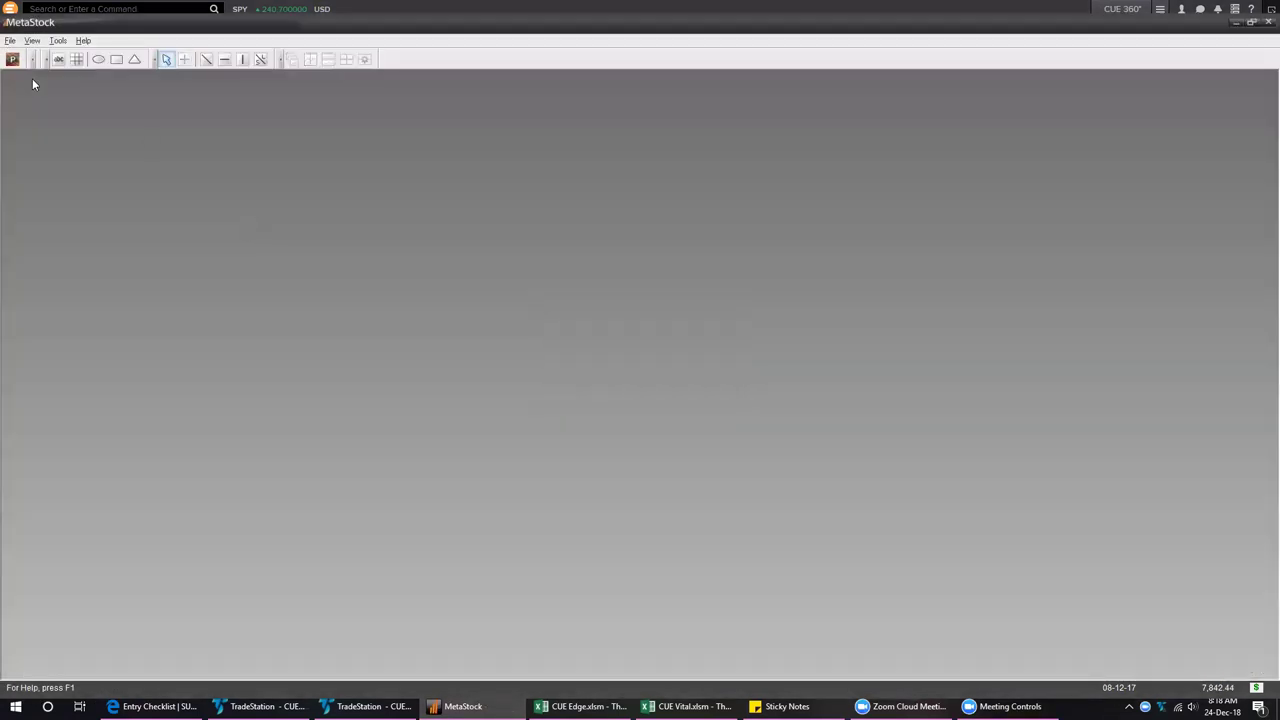
Open the explorations in the Power Console and deselect CUE Short GO WITH FLOW in Favorites
click(12, 59)
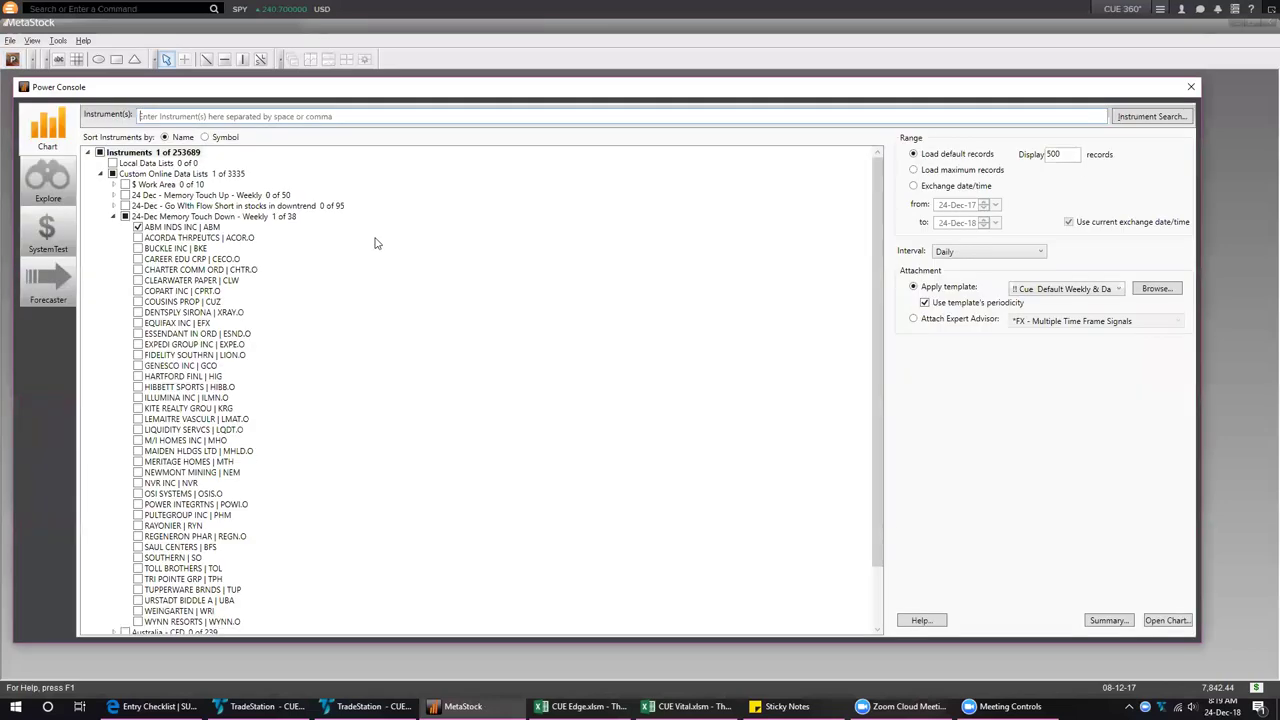
click(43, 193)
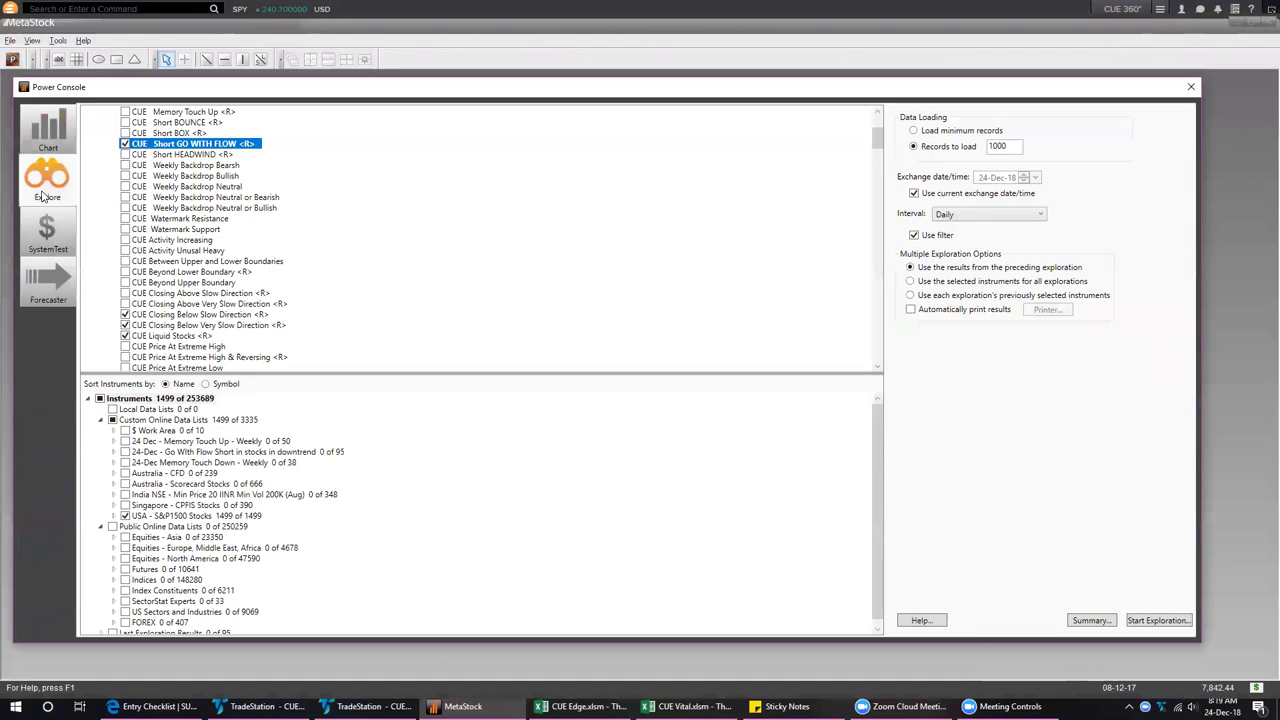
scroll(443, 243, up, 5)
click(162, 124)
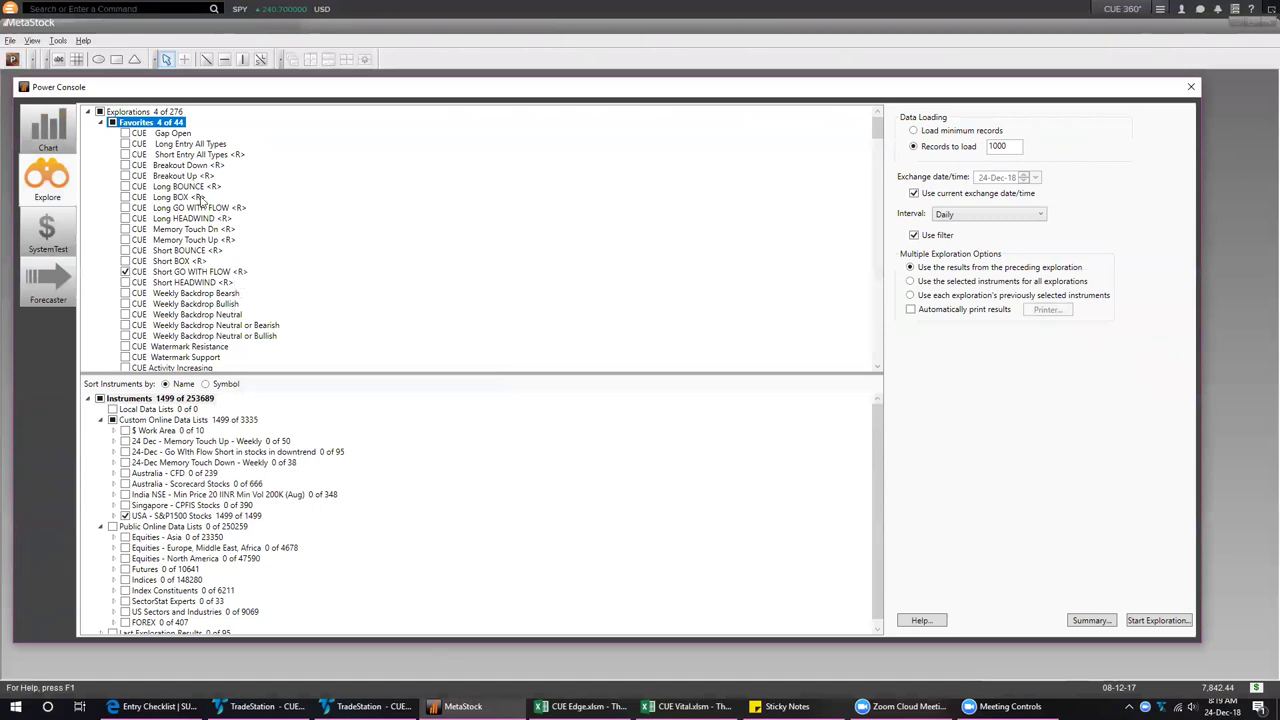
mouse_move(190, 178)
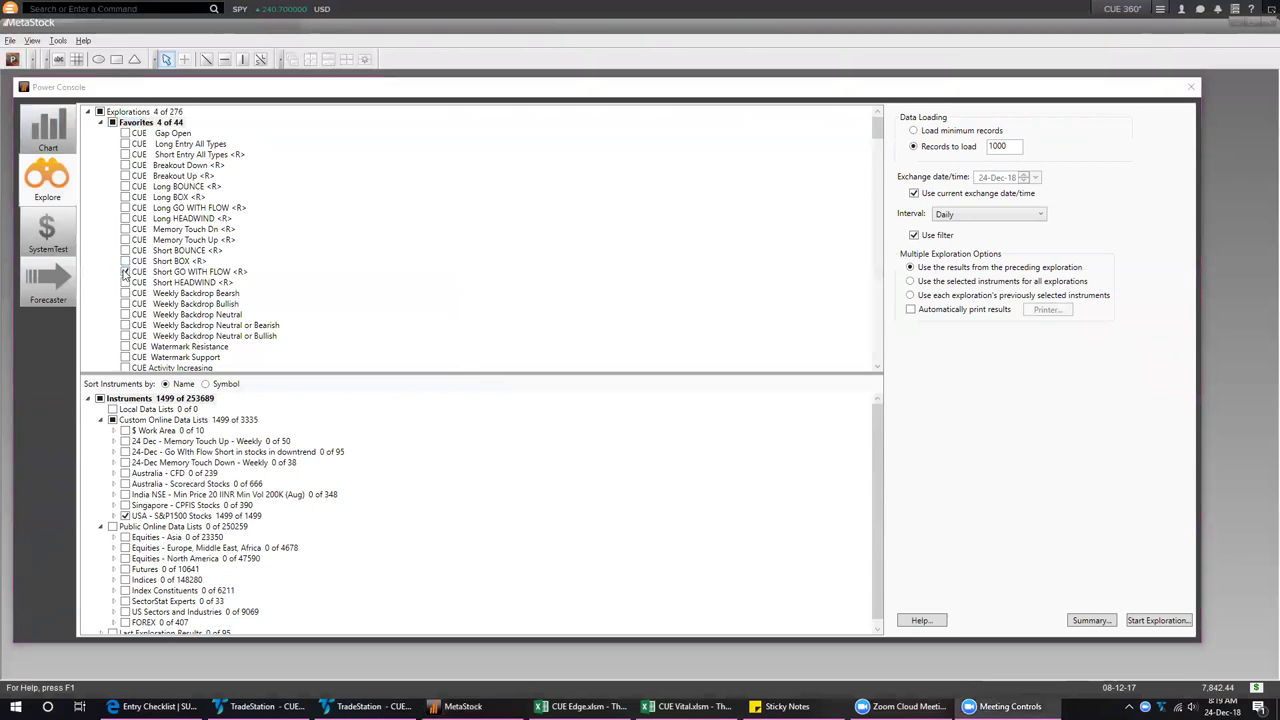
click(125, 271)
Examine the CUE explorations in Favorites one by one, from Breakout Down to Short HEADWIND
mouse_move(217, 258)
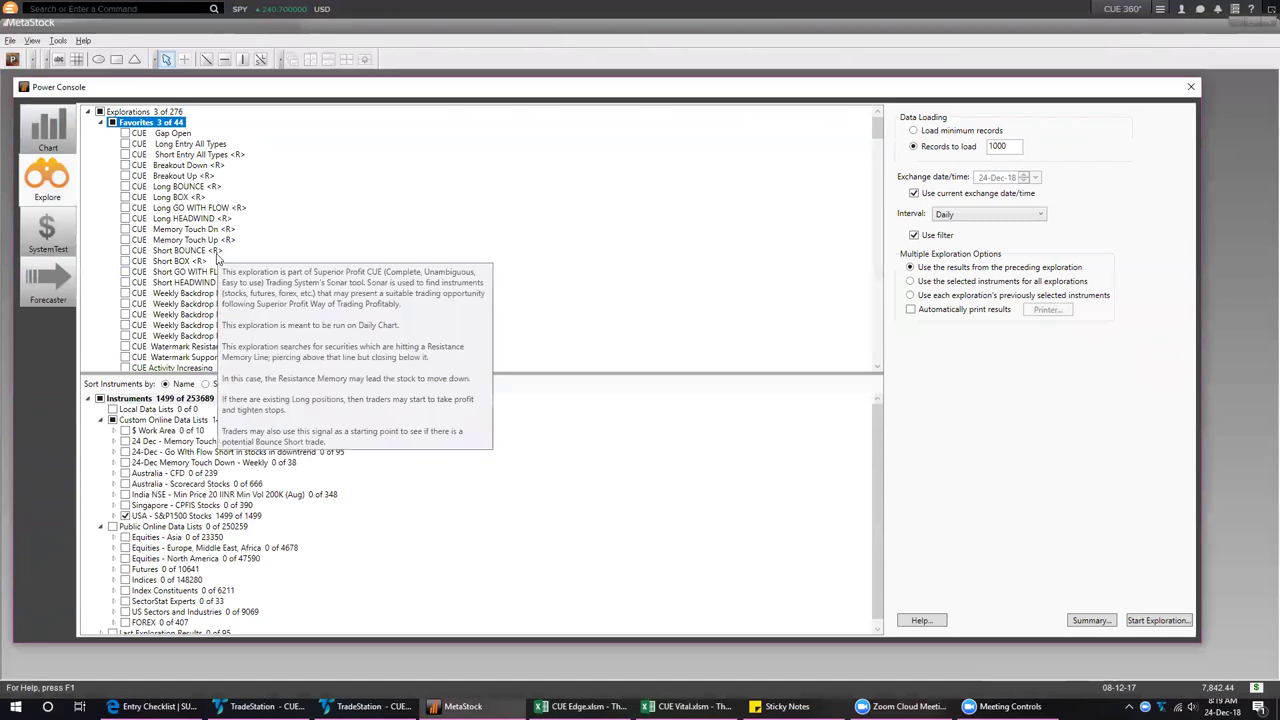
click(184, 168)
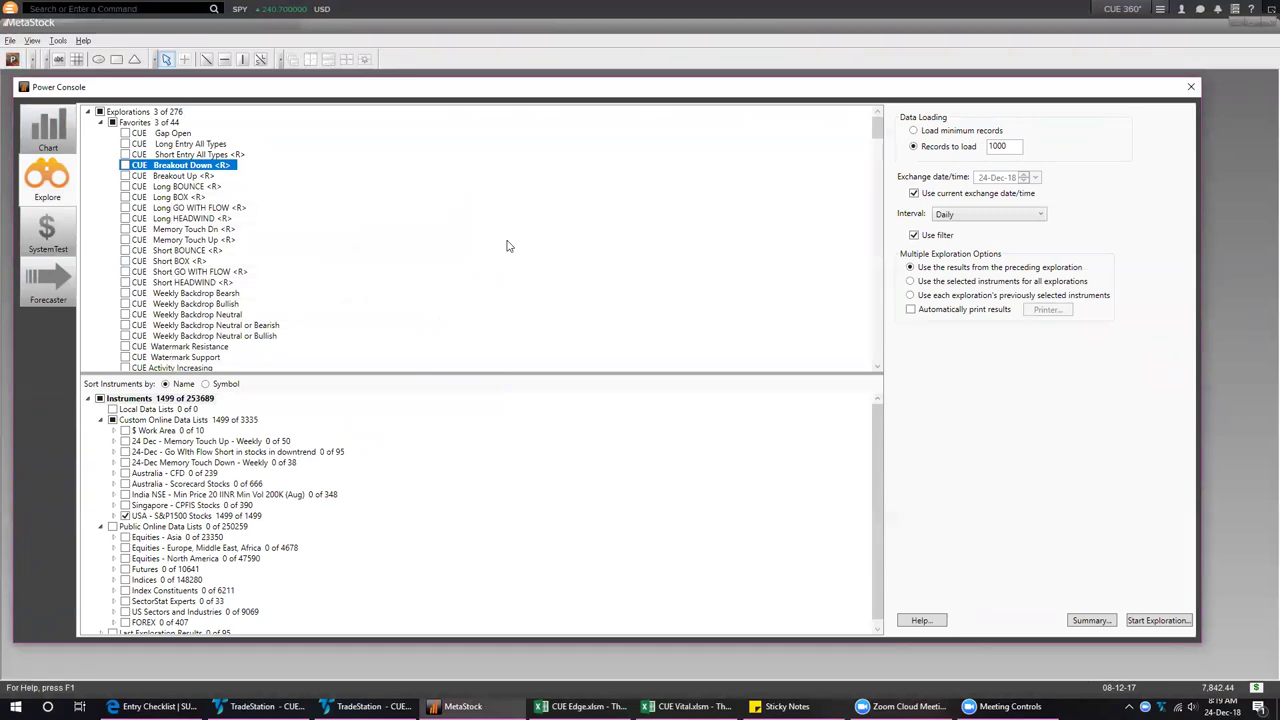
mouse_move(226, 186)
key(Down)
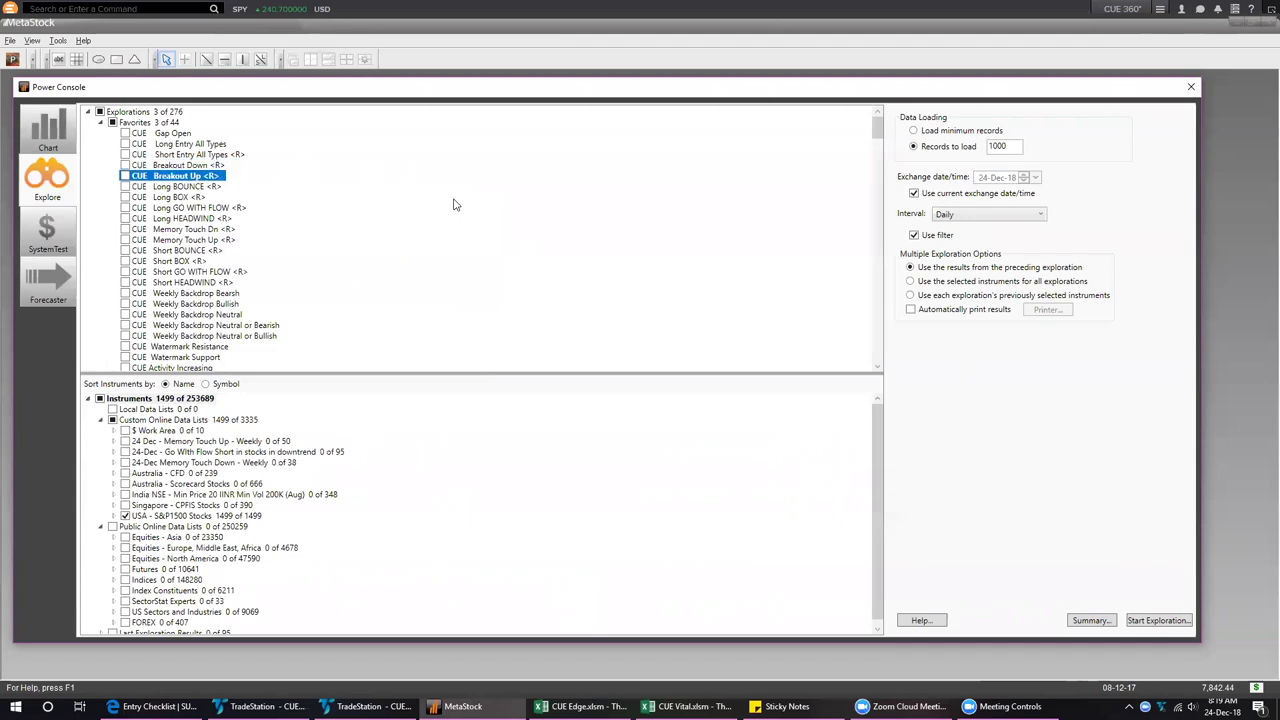
key(Down)
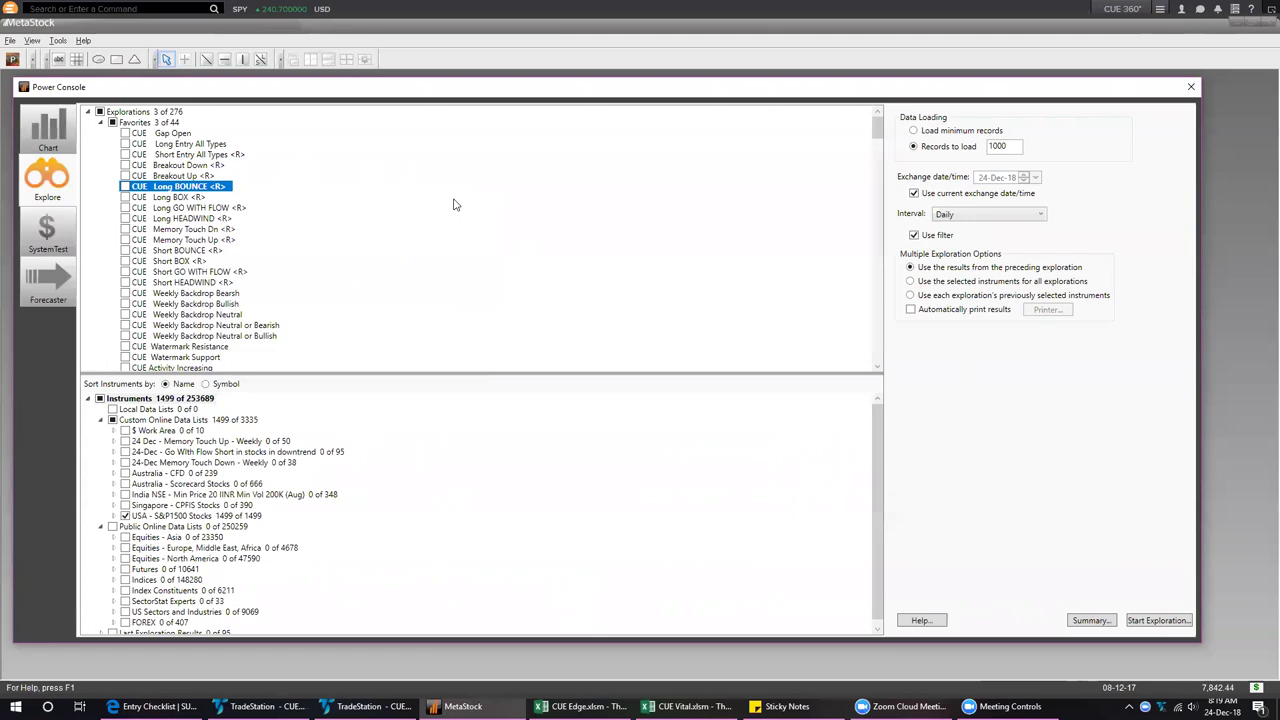
key(Down)
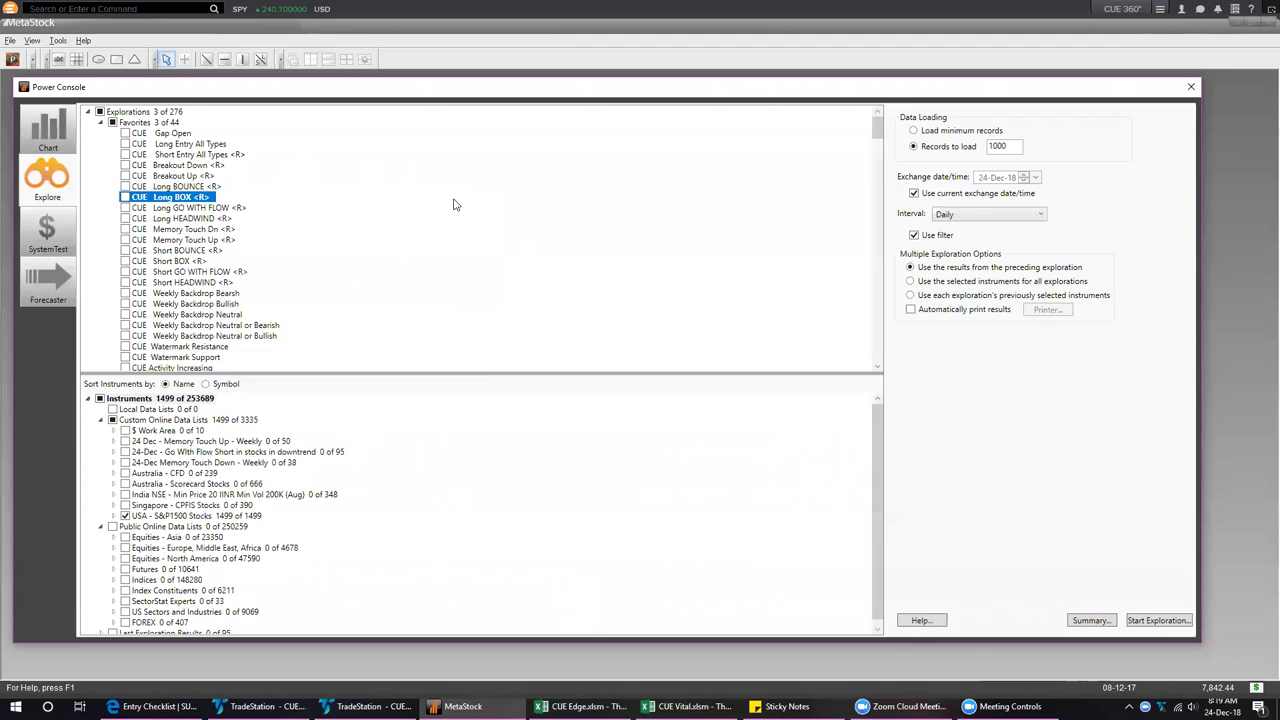
key(Down)
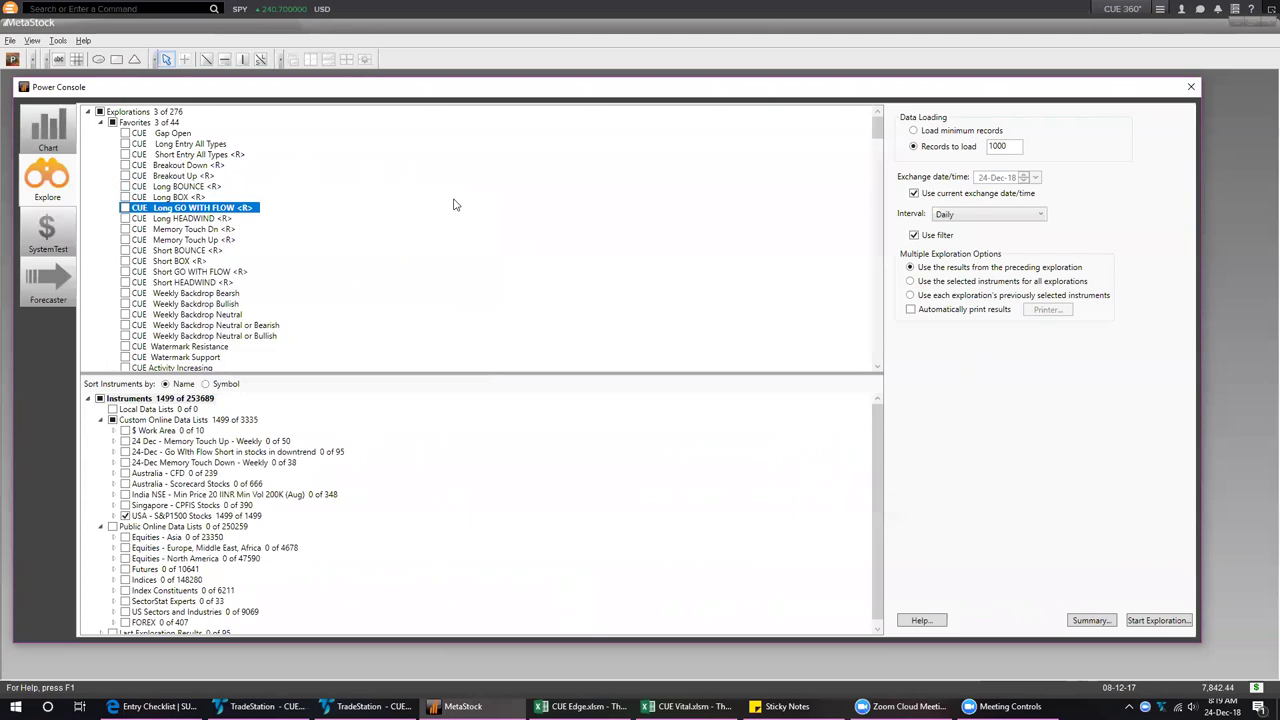
key(Down)
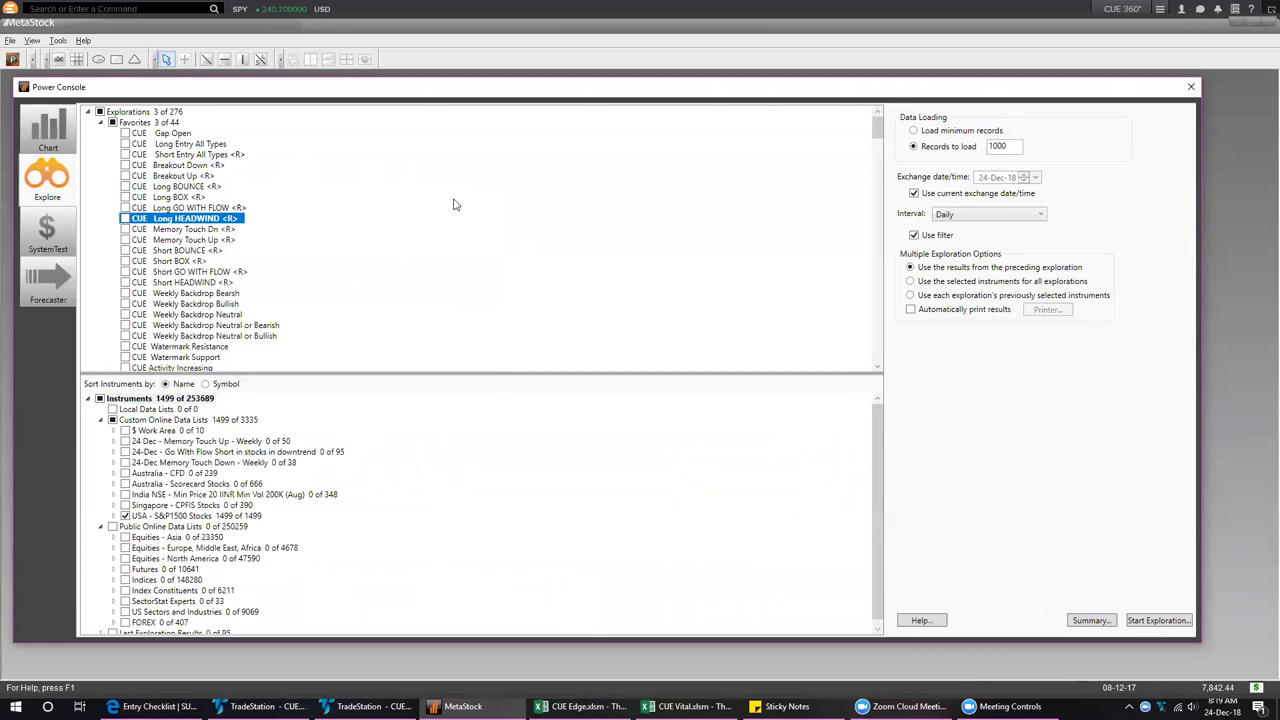
key(Down)
key(Down)
key(Down)
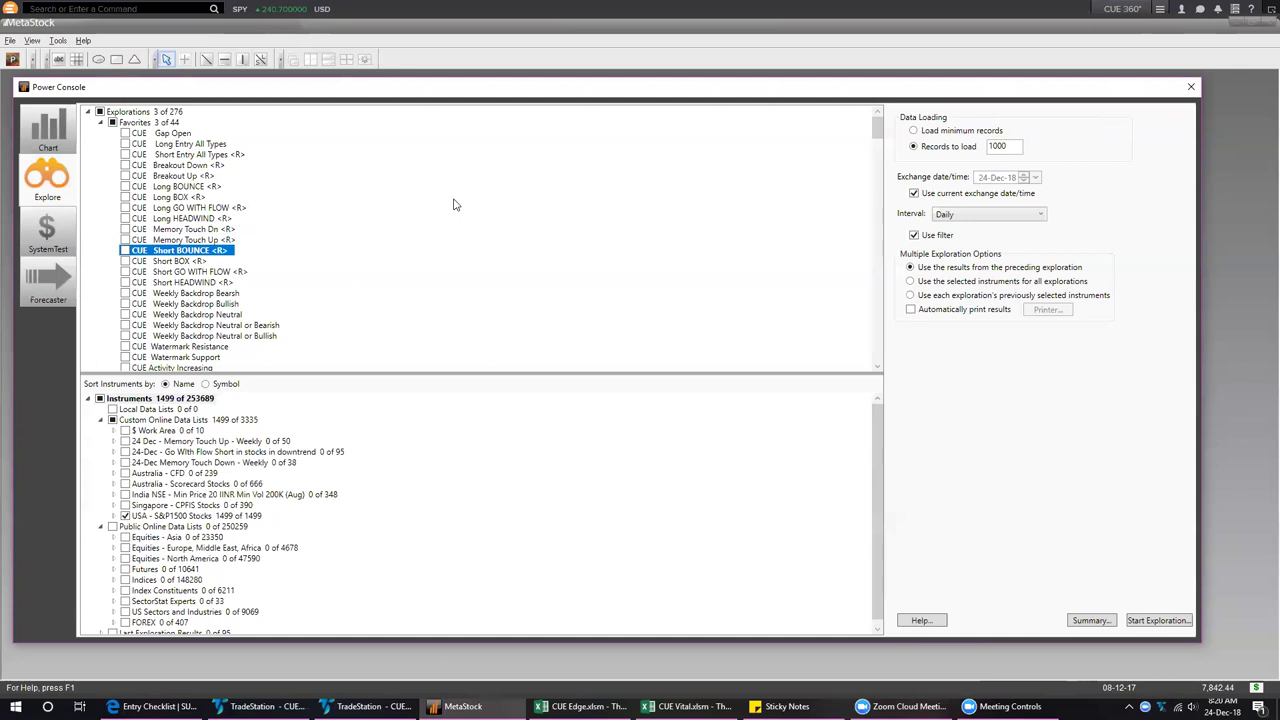
key(Down)
key(Down)
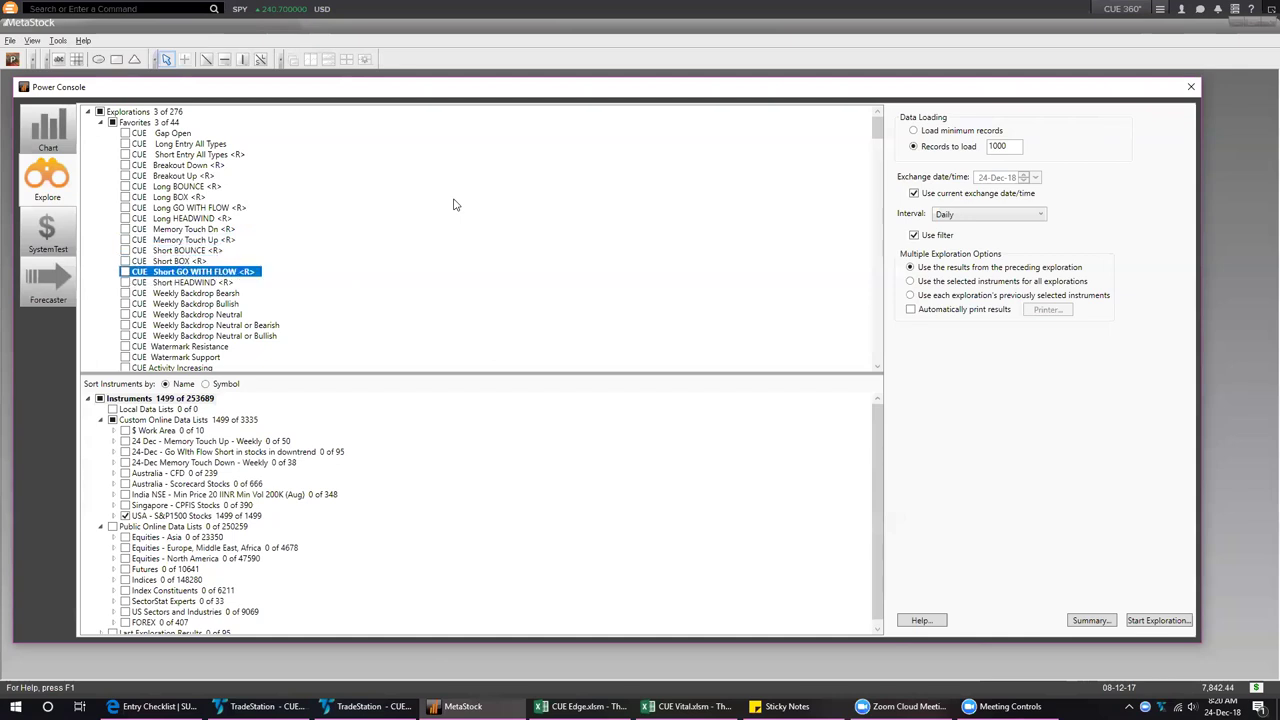
key(Down)
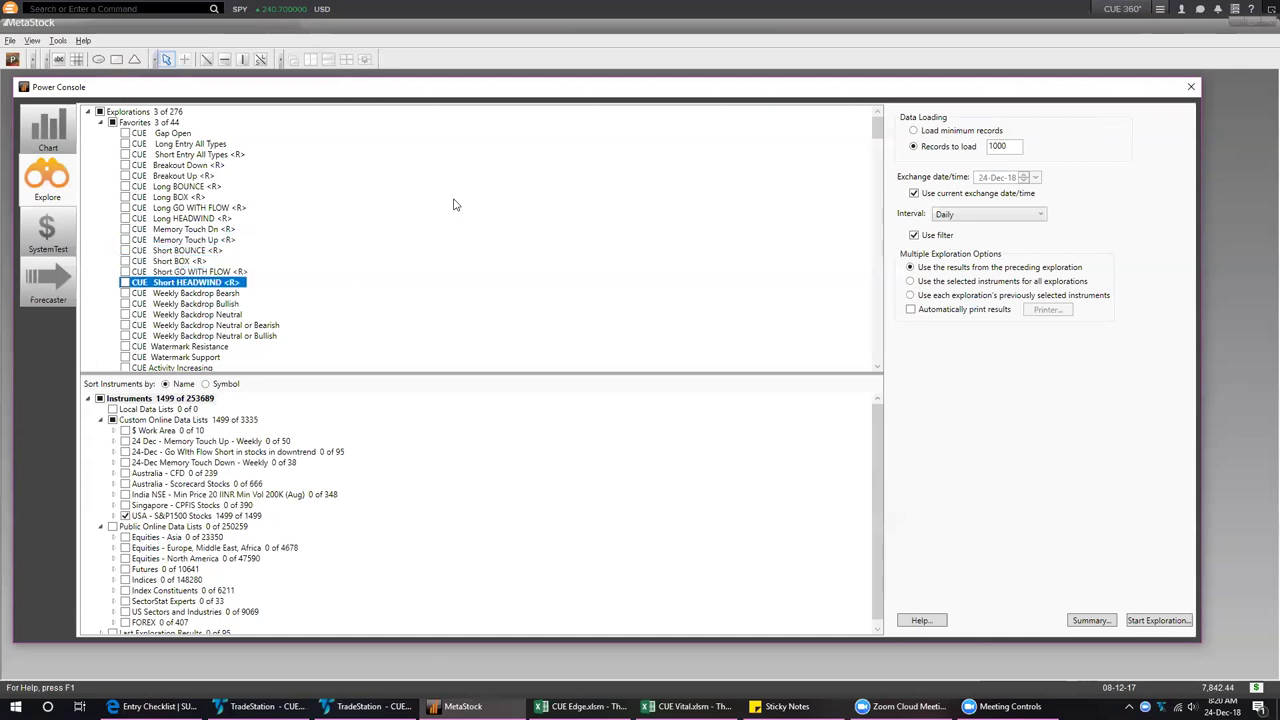
Run only the CUE Memory Touch Up exploration on the USA - S&P1500 Stocks list with a Weekly interval
click(201, 244)
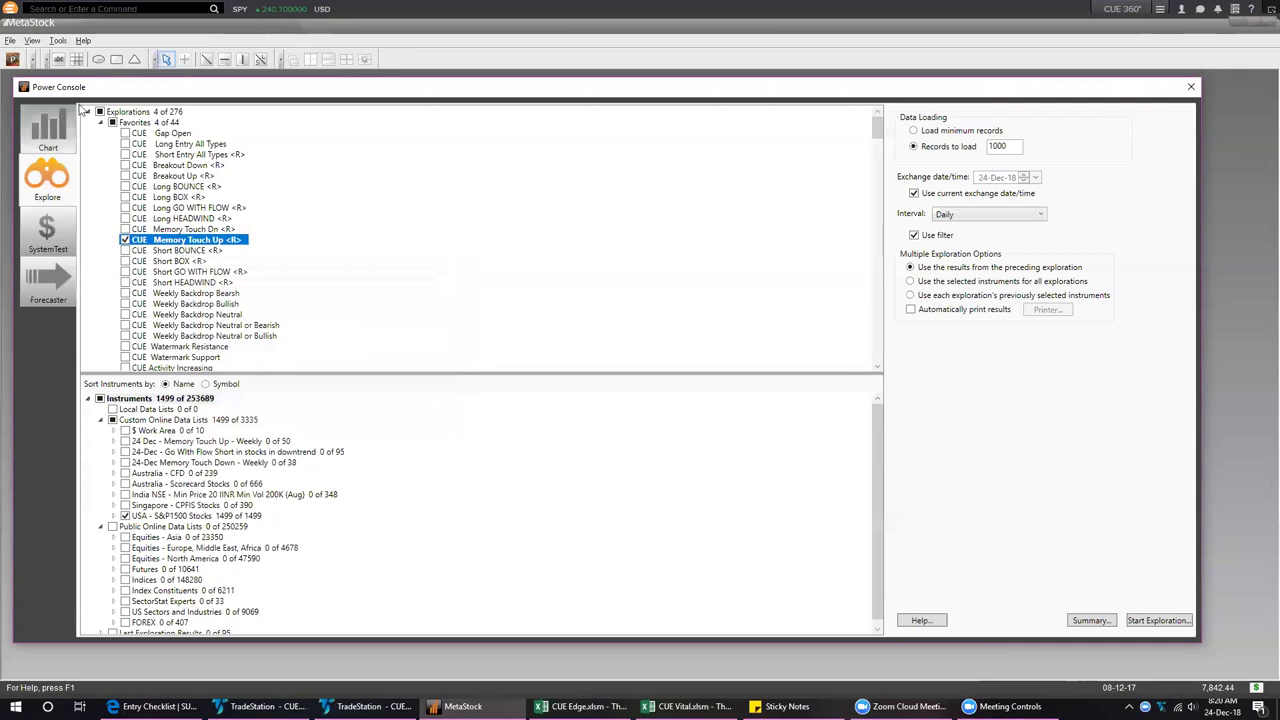
click(99, 112)
click(125, 241)
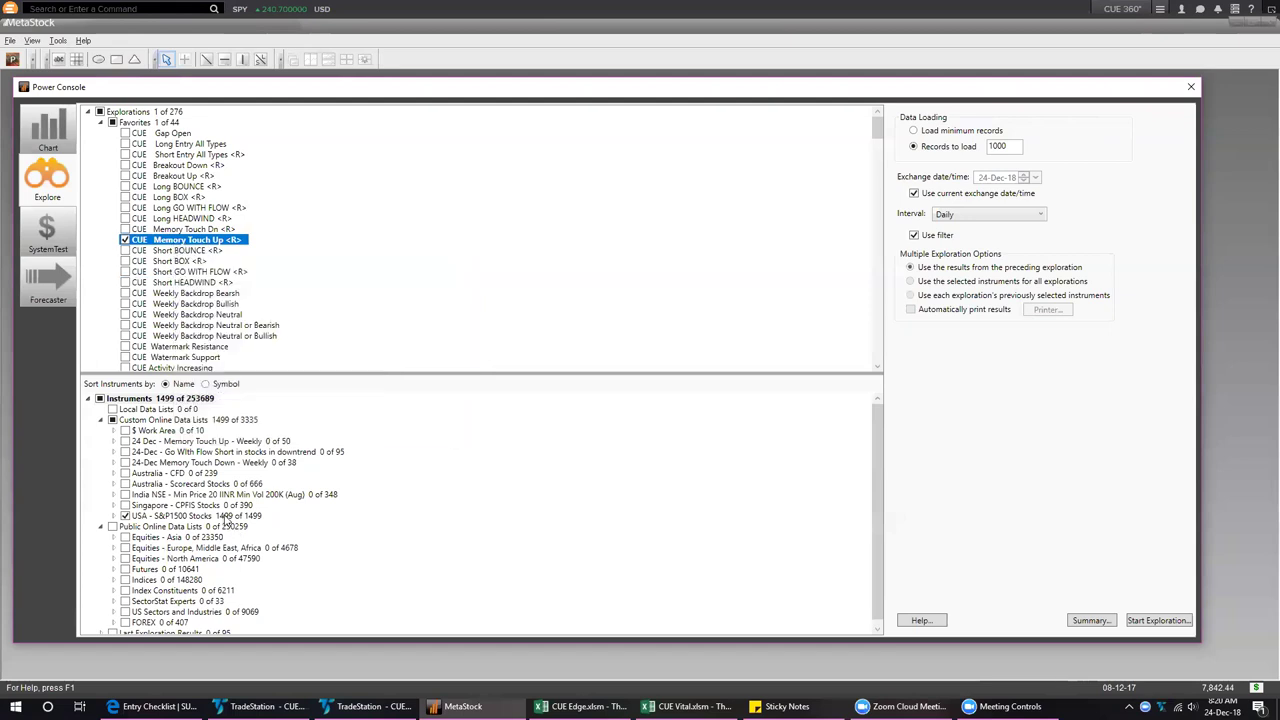
click(1036, 216)
click(960, 322)
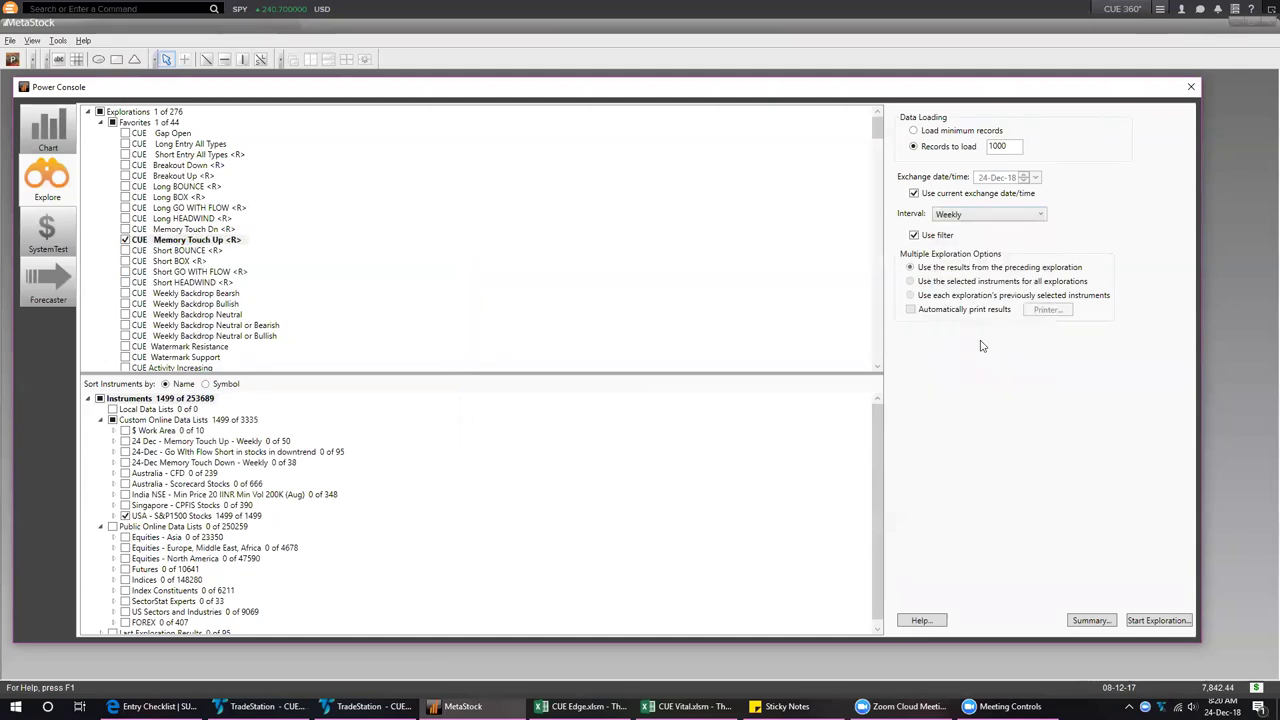
click(1156, 621)
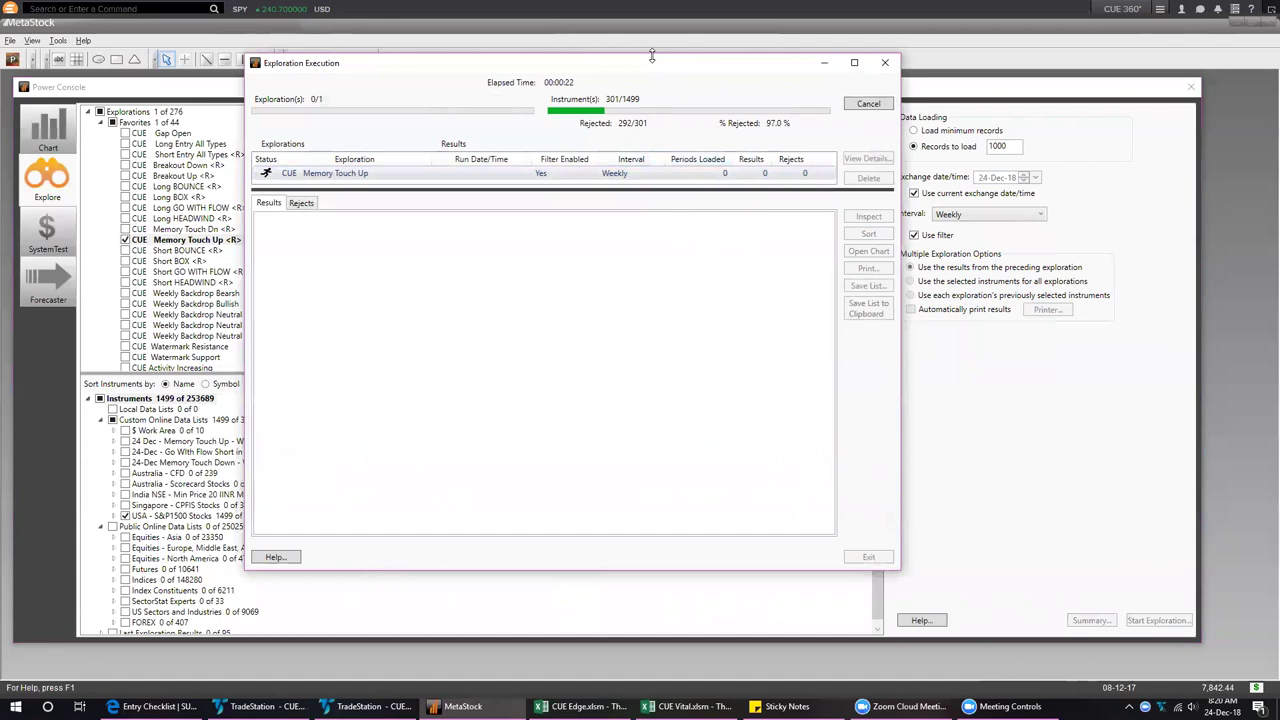
Shorten the Exploration Execution window, enlarge its explorations pane to show the whole running row, and minimize the window
drag(652, 56, 664, 117)
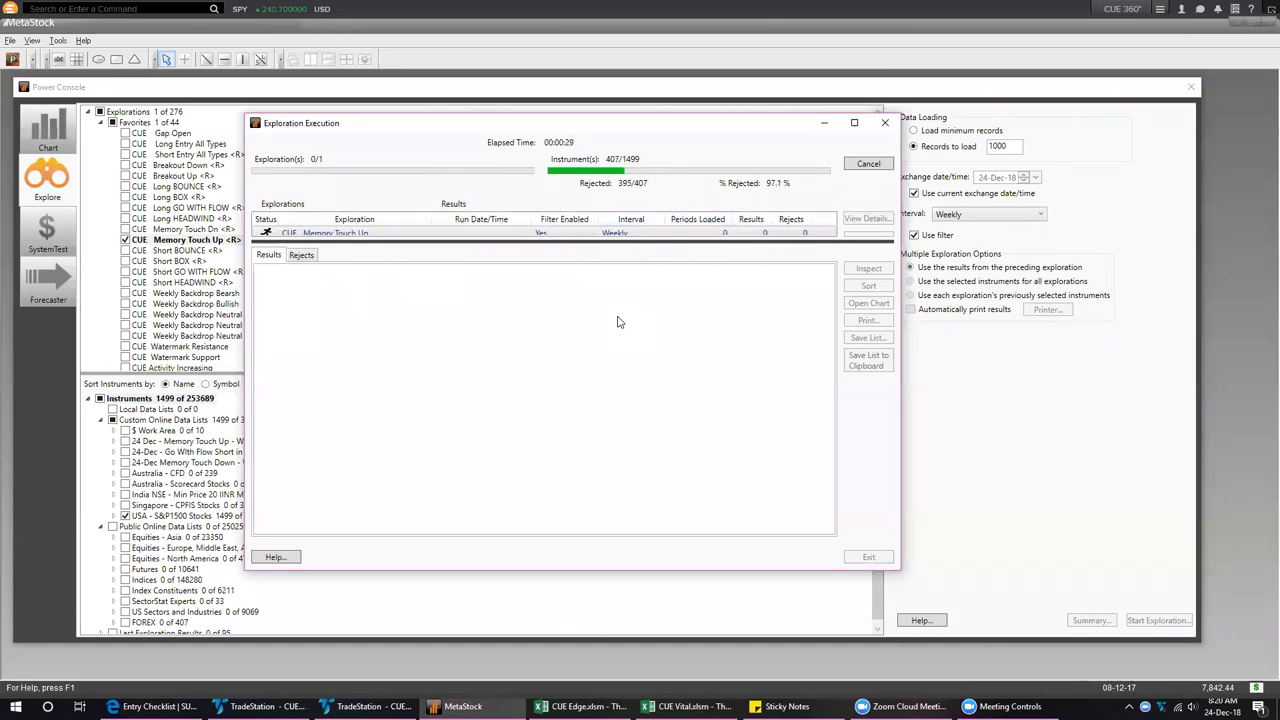
drag(551, 240, 552, 270)
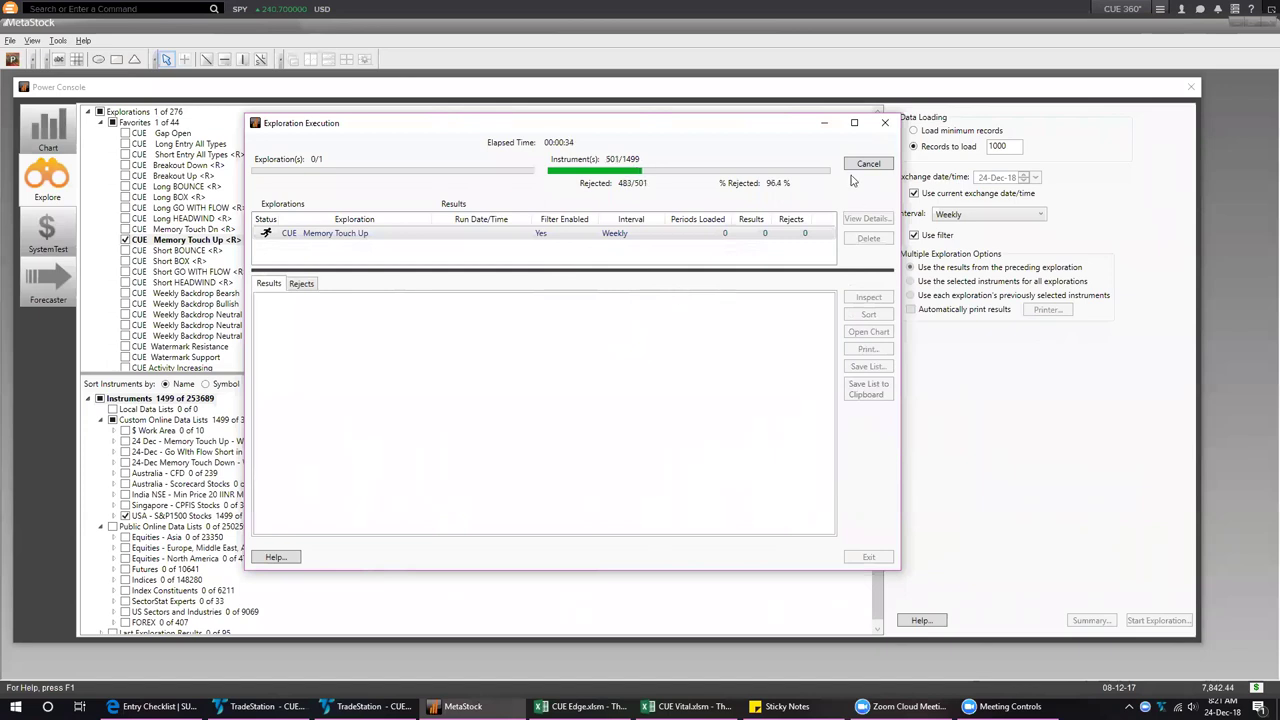
click(704, 259)
click(824, 122)
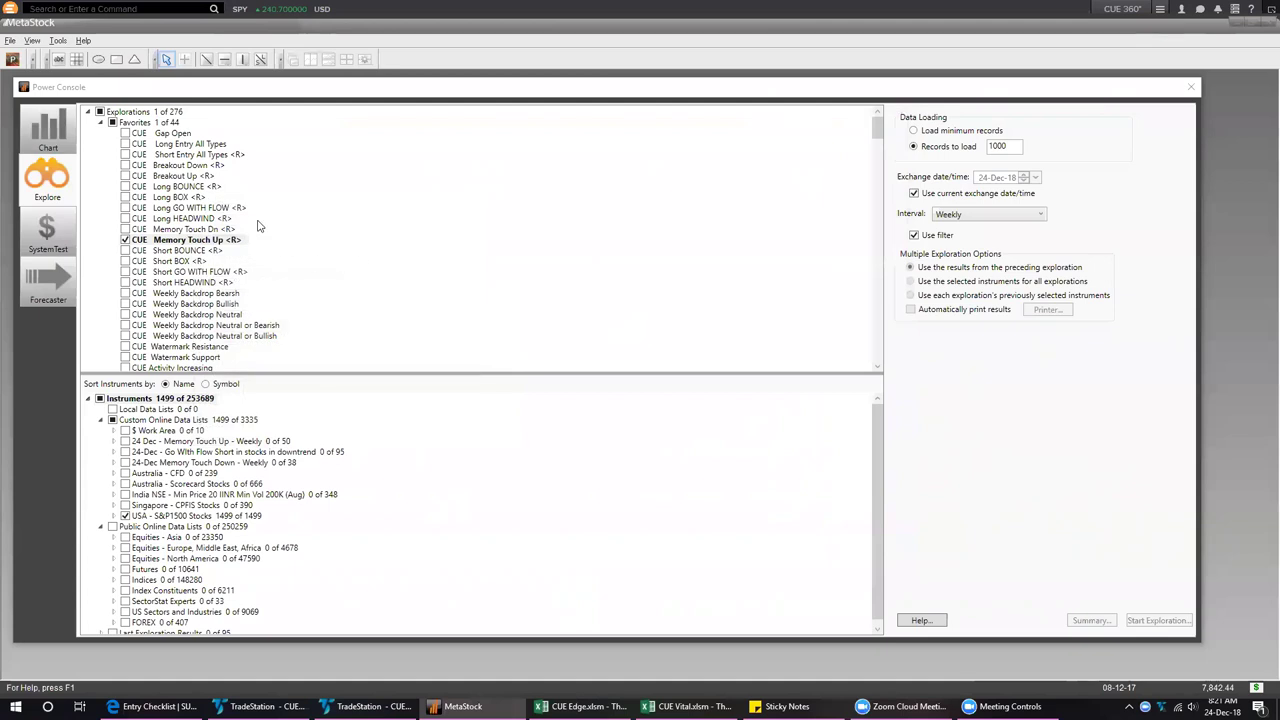
click(172, 125)
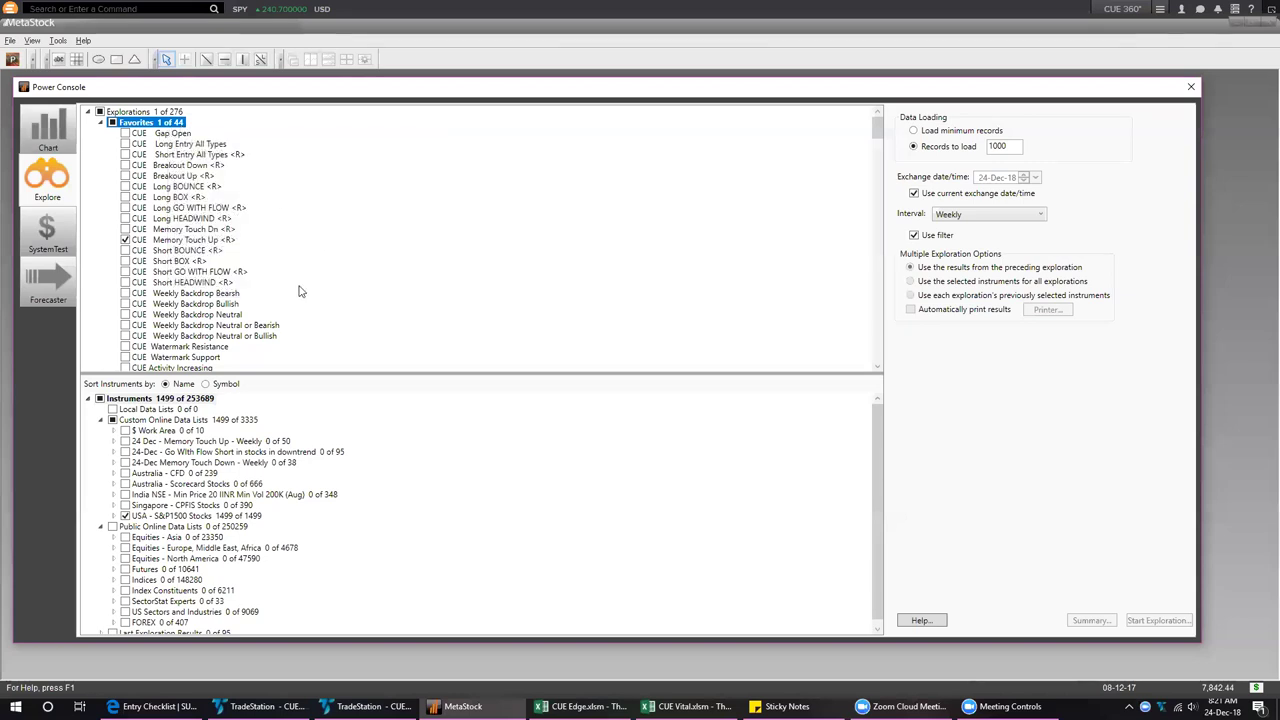
scroll(298, 291, down, 4)
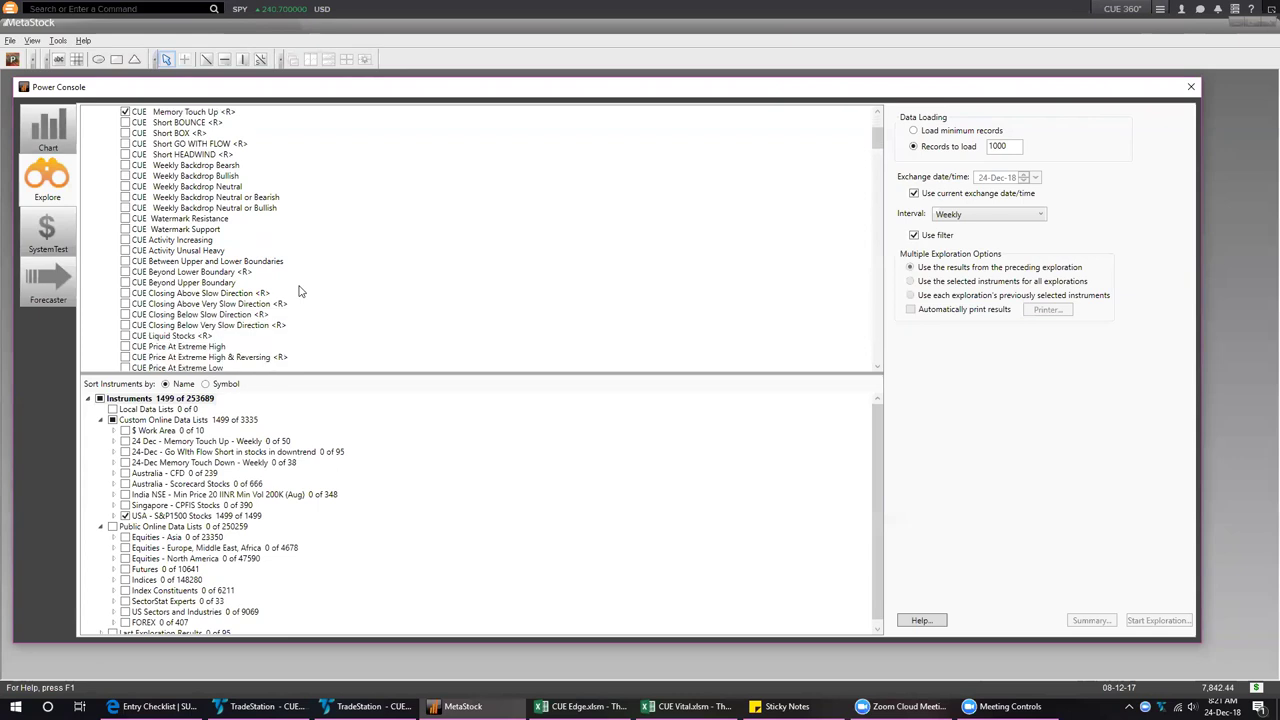
scroll(298, 291, up, 1)
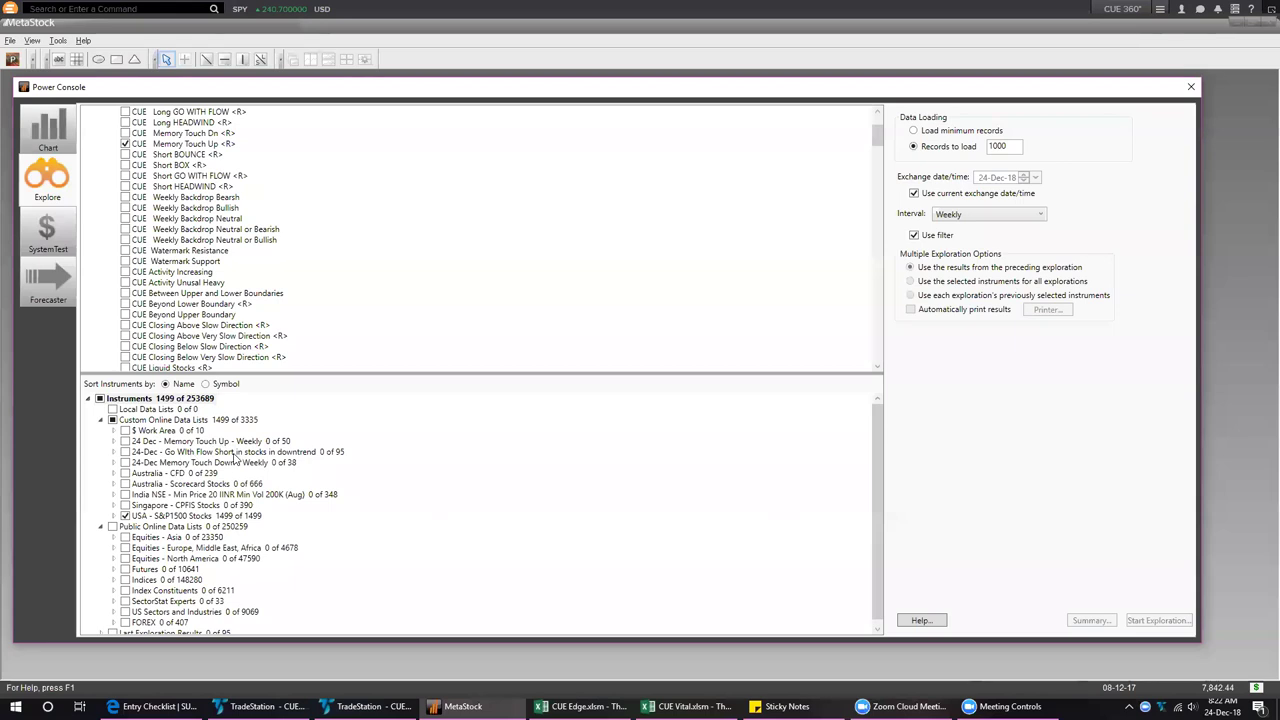
click(236, 455)
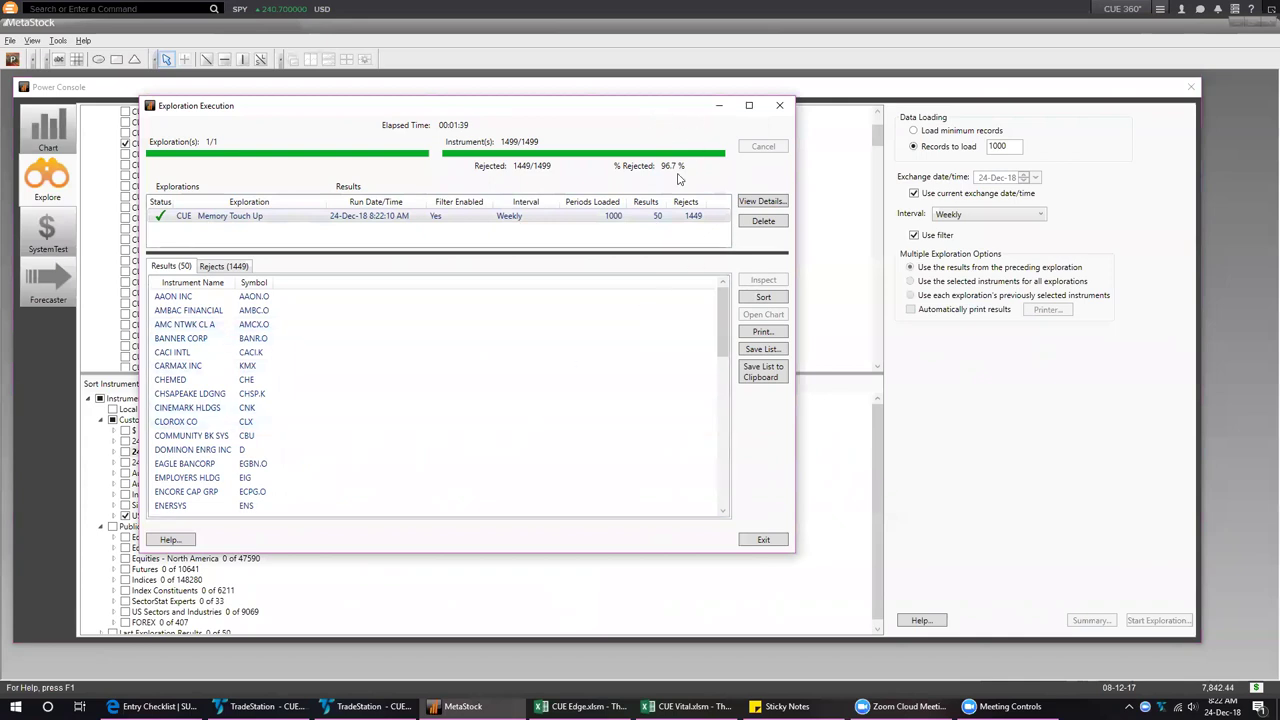
Select all instruments in the Memory Touch Up results and switch to the CUE Vital workbook in Excel
click(286, 297)
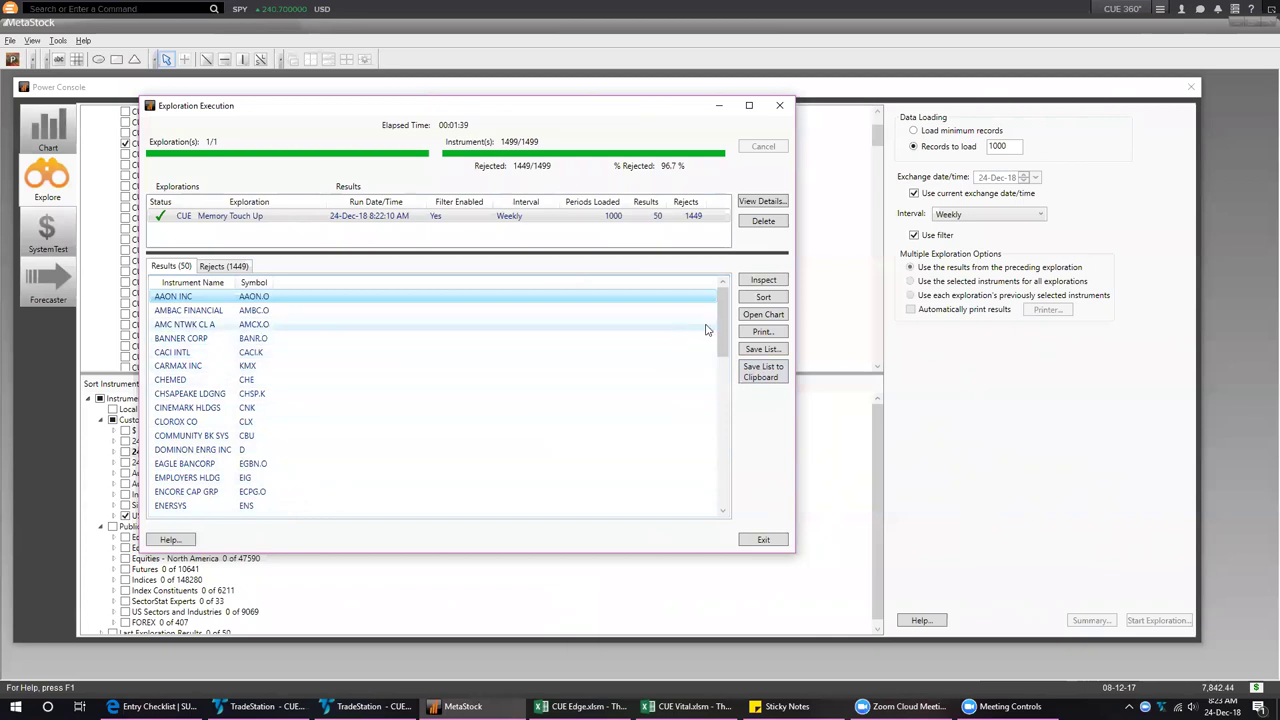
drag(721, 325, 605, 531)
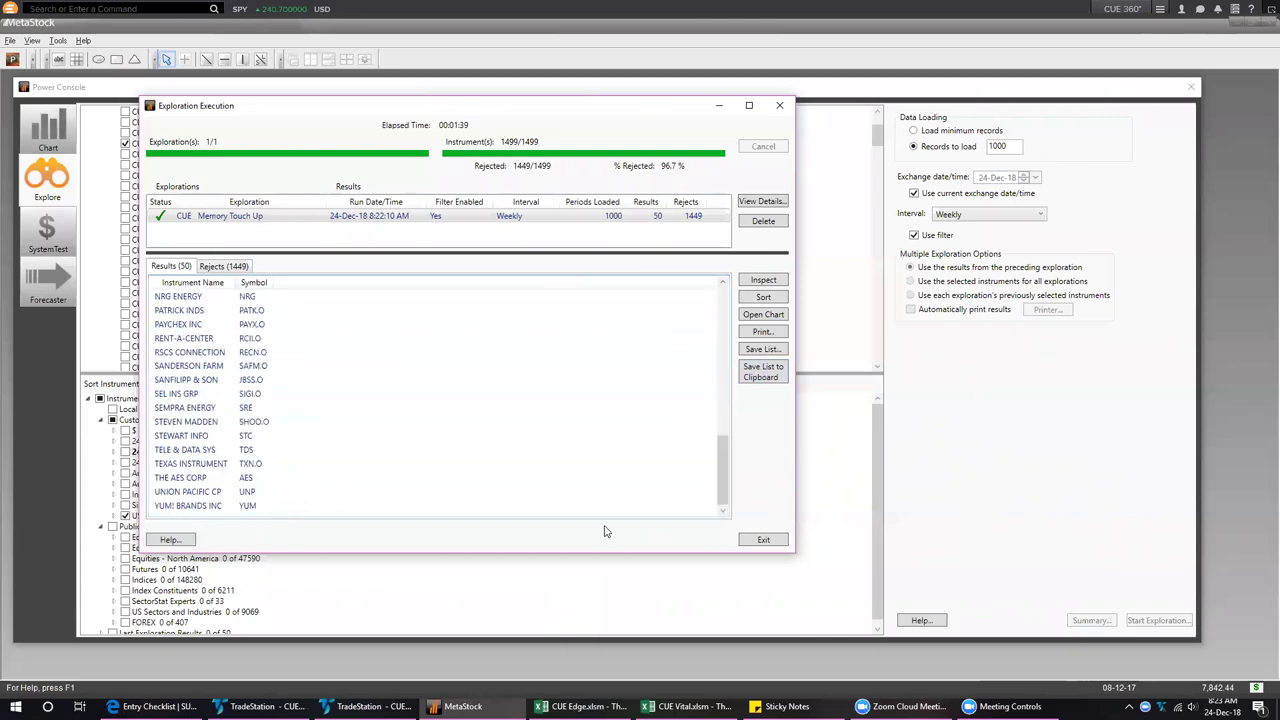
click(262, 506)
key(ctrl+a)
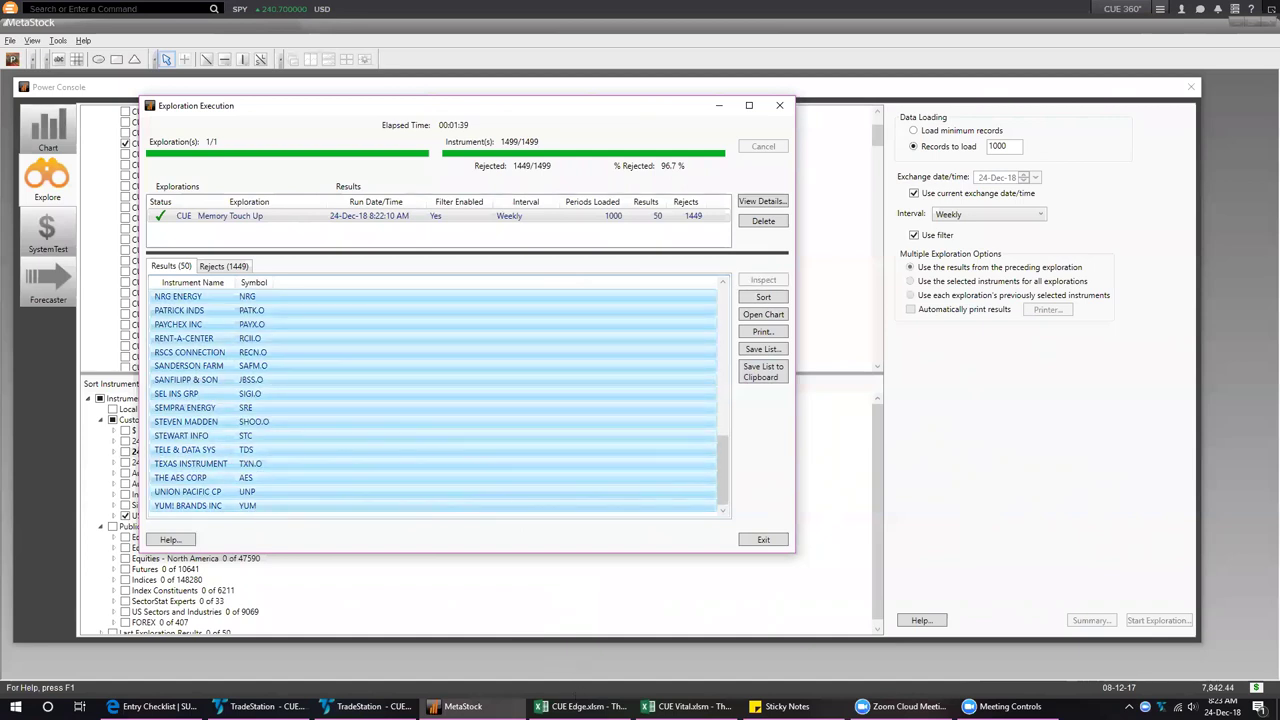
key(alt+Tab)
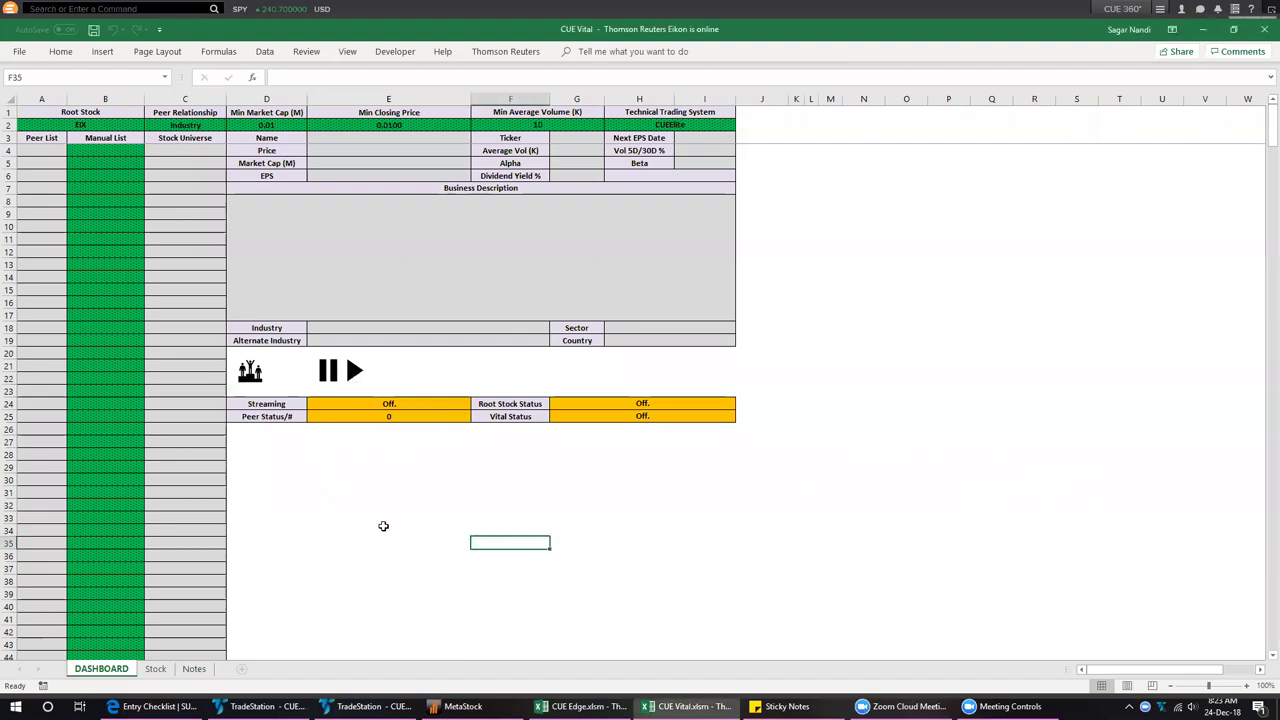
Paste the scan results at cell A1 of the Notes sheet and copy all the symbols from B2 down
click(194, 670)
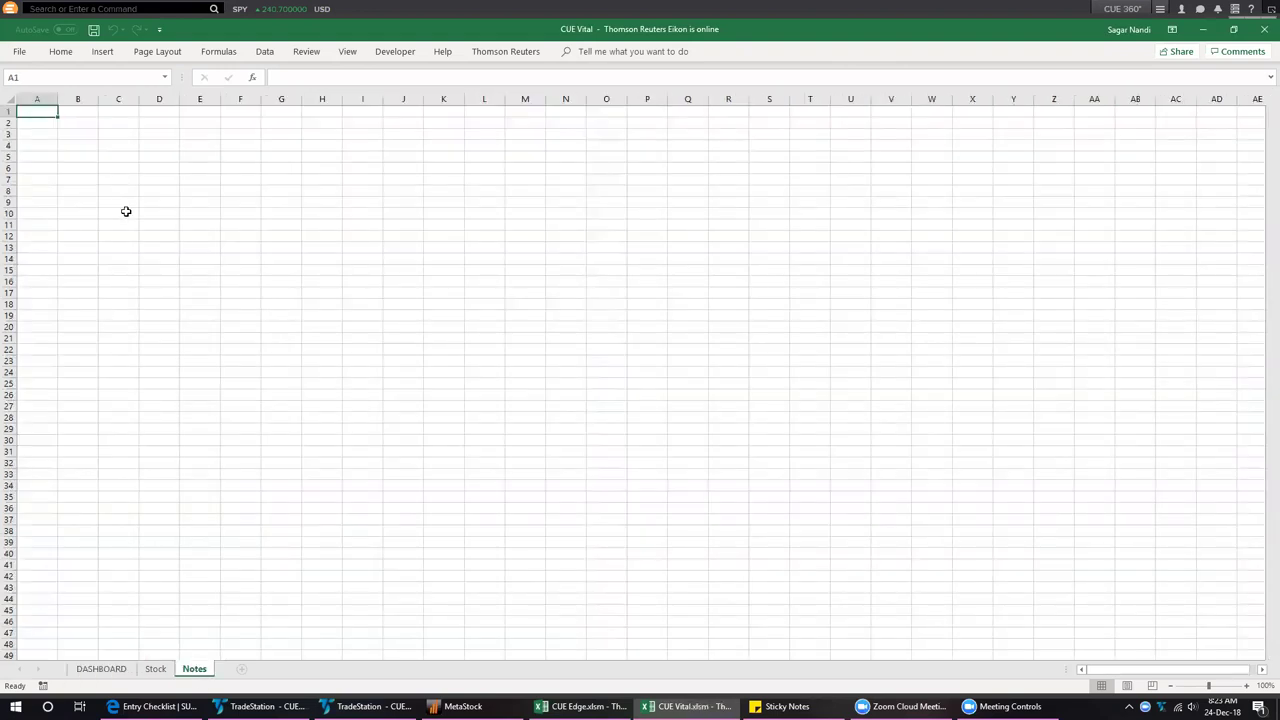
key(ctrl+v)
click(78, 122)
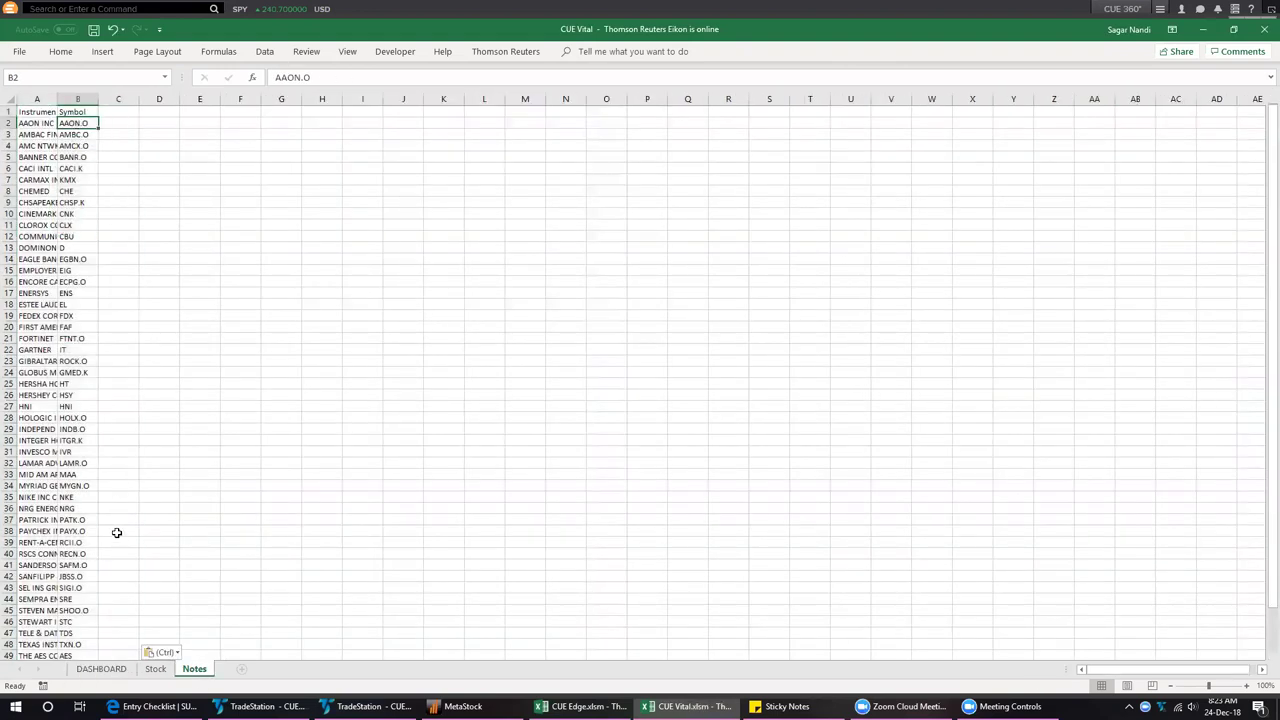
scroll(116, 540, down, 8)
shift+click(76, 408)
key(ctrl+c)
Clear the Root Stock entry on the DASHBOARD sheet
click(102, 667)
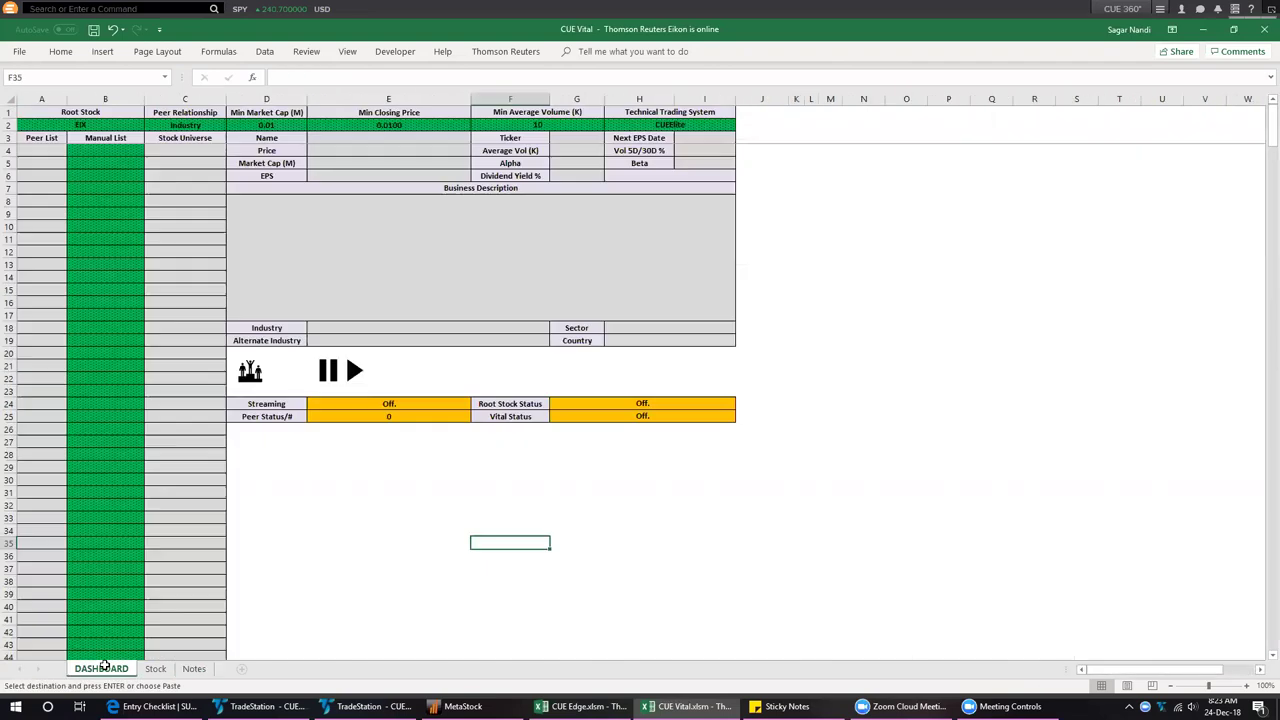
click(95, 121)
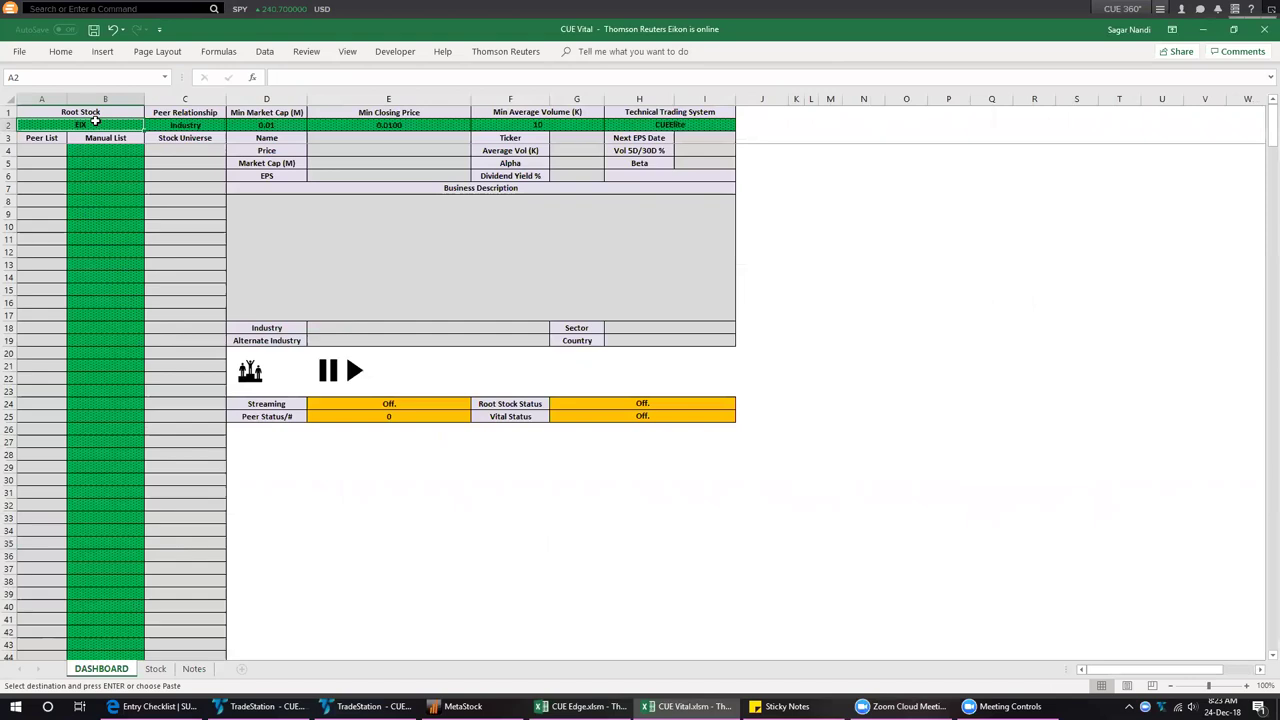
key(Delete)
Copy the symbols from the Notes sheet again and paste them as values into the DASHBOARD's Manual List, starting at B4
click(91, 150)
right_click(91, 150)
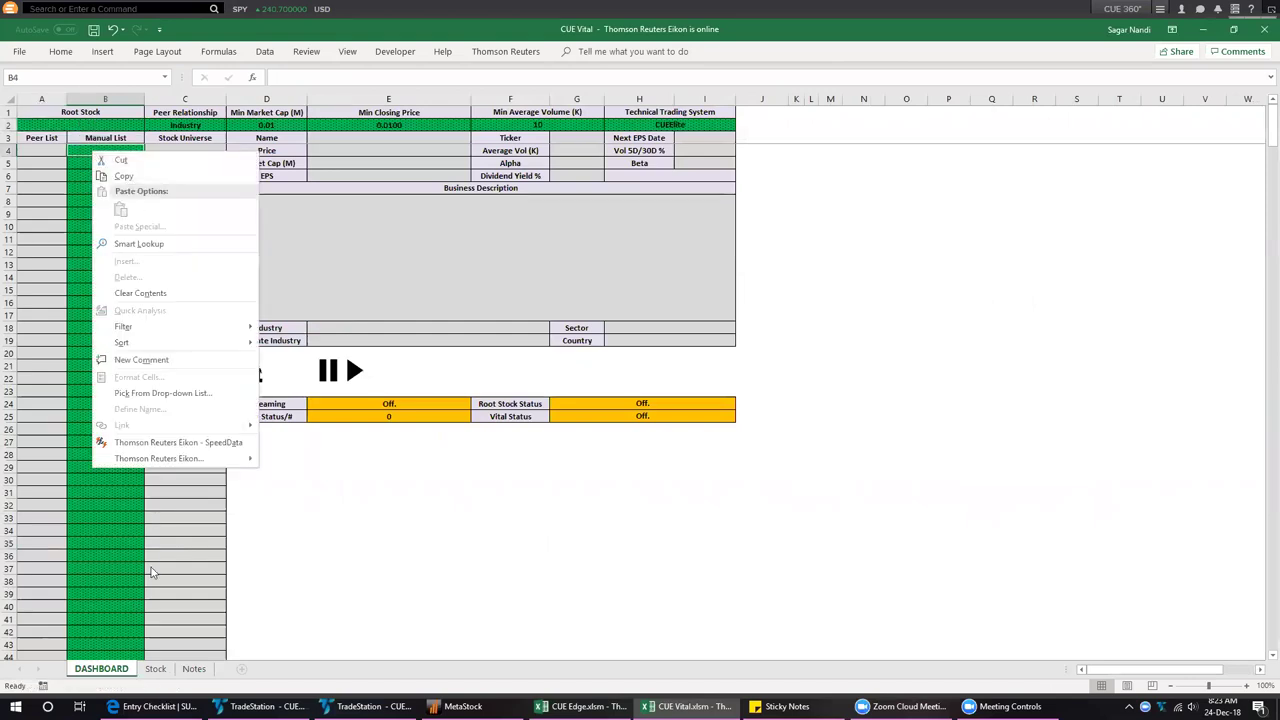
key(Escape)
click(194, 668)
scroll(127, 638, down, 8)
click(101, 668)
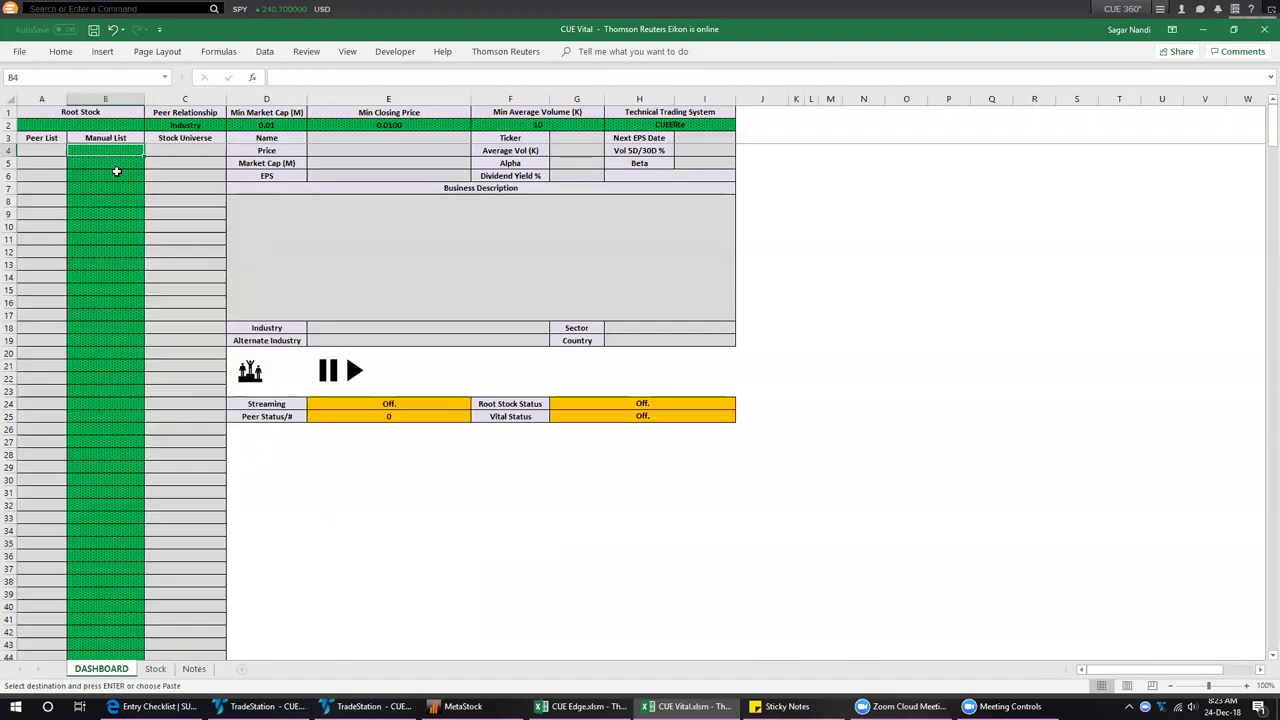
right_click(113, 146)
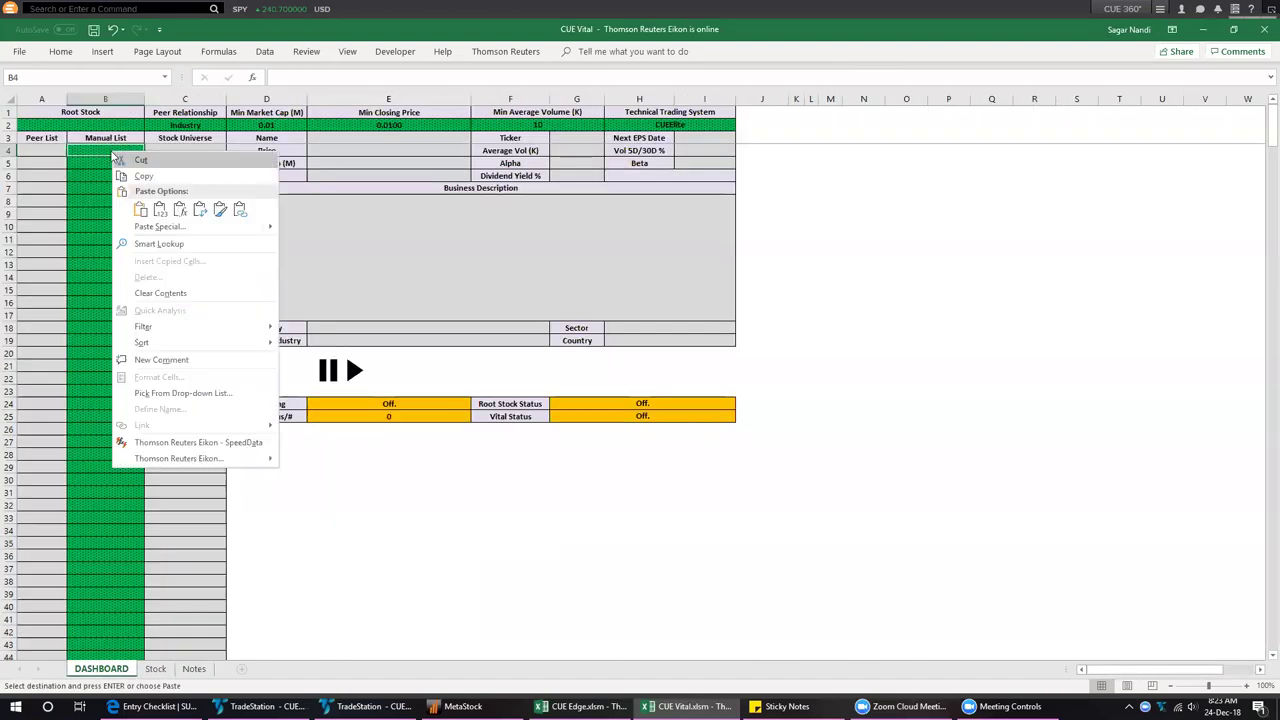
click(153, 209)
click(110, 274)
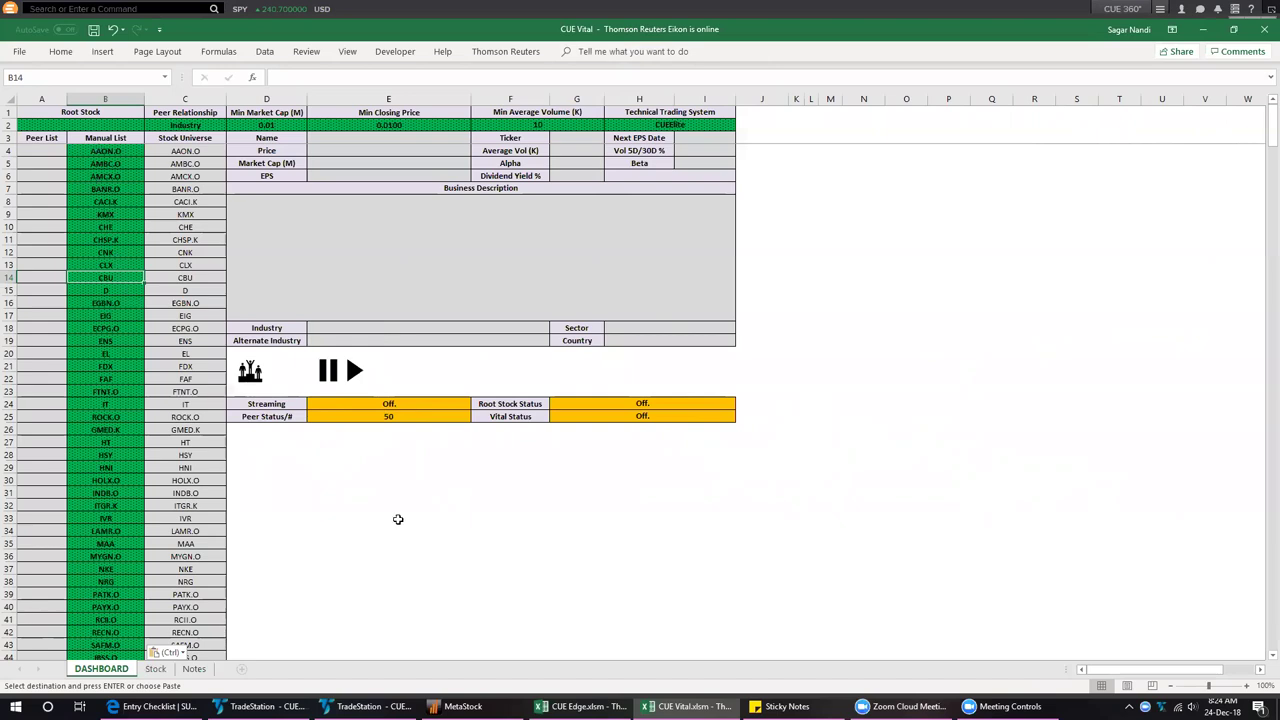
Start streaming for the manual list and load the stocks' vital data into the Stock sheet
click(380, 401)
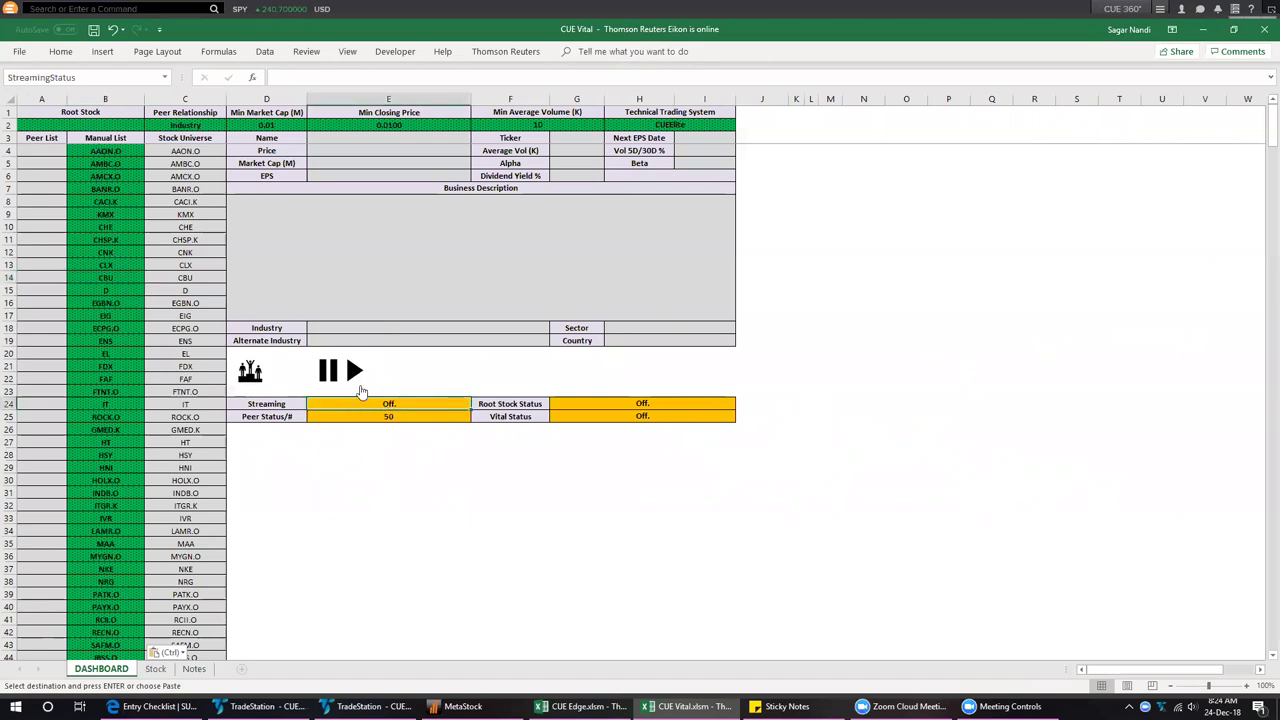
click(352, 369)
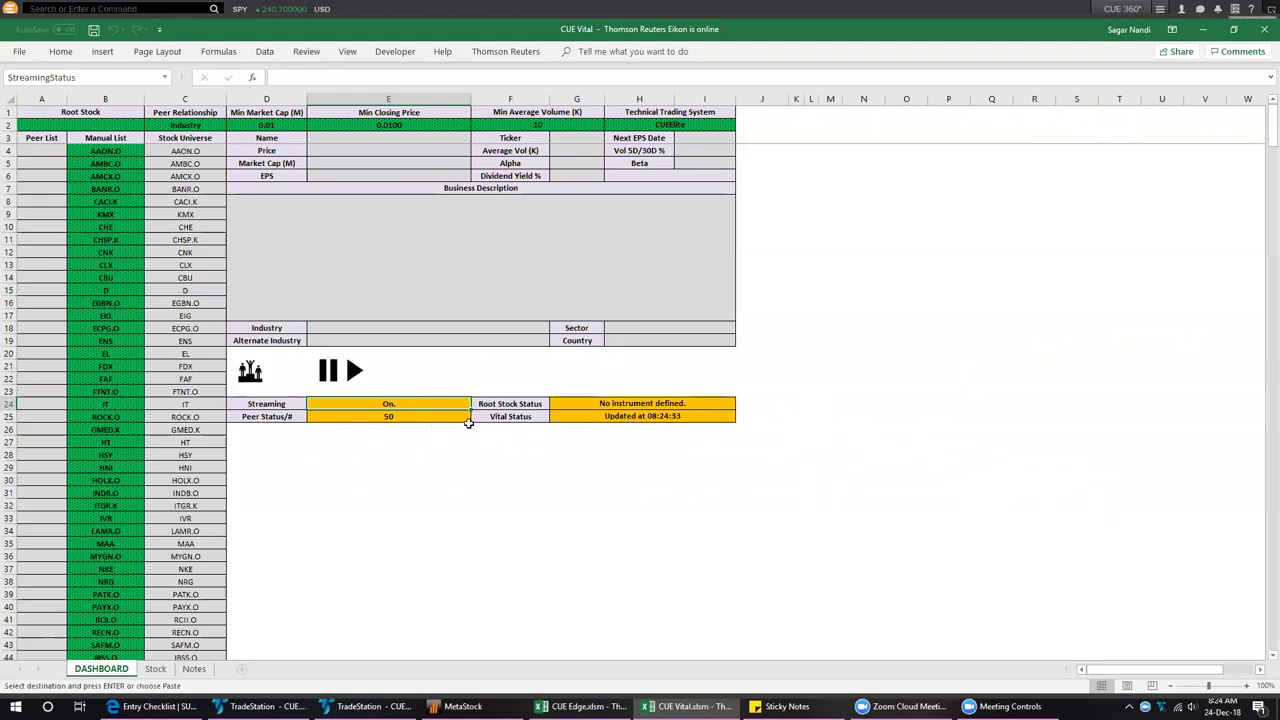
click(588, 418)
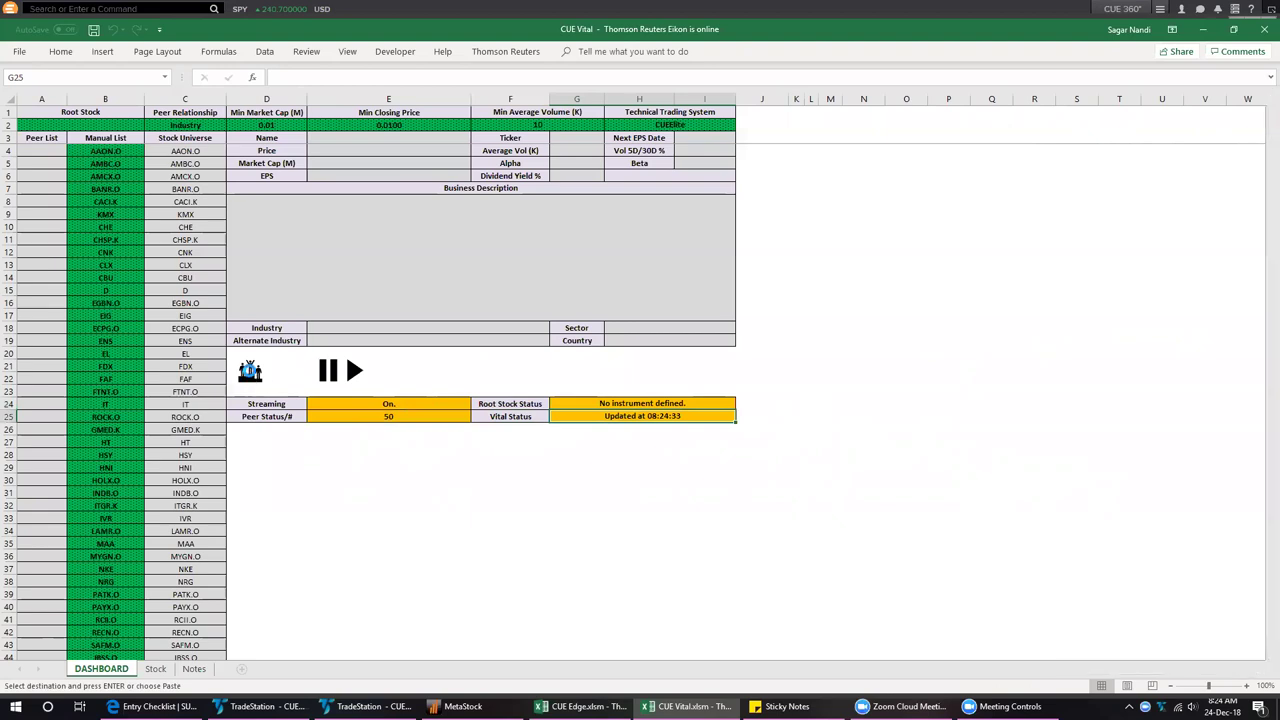
click(249, 371)
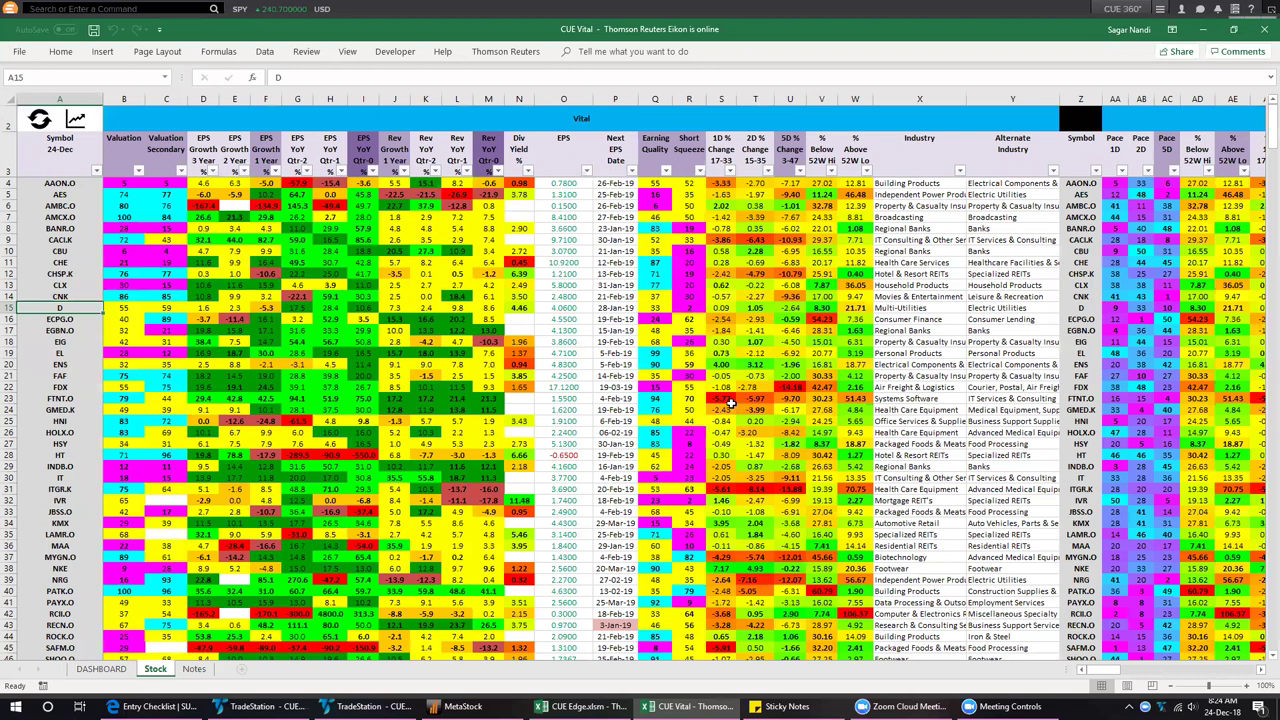
In the Performance section, rank the stocks by M12 % from highest to lowest and highlight the top six values
click(647, 118)
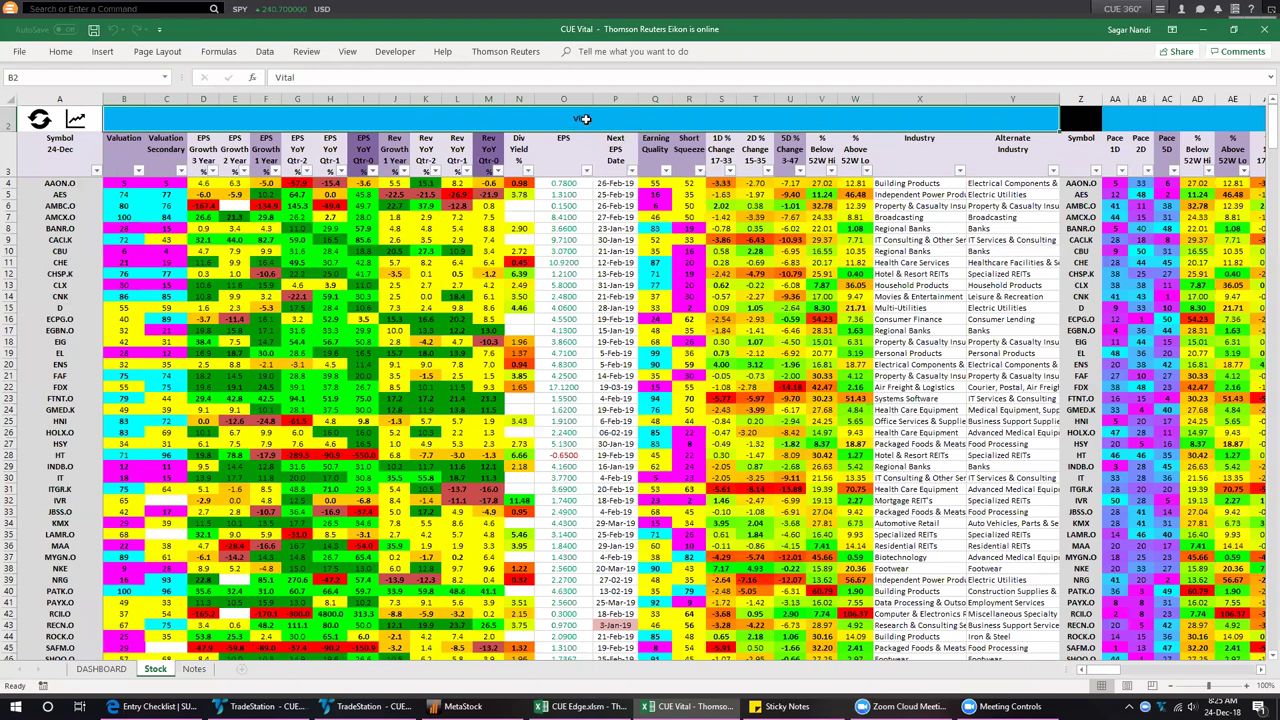
key(Right)
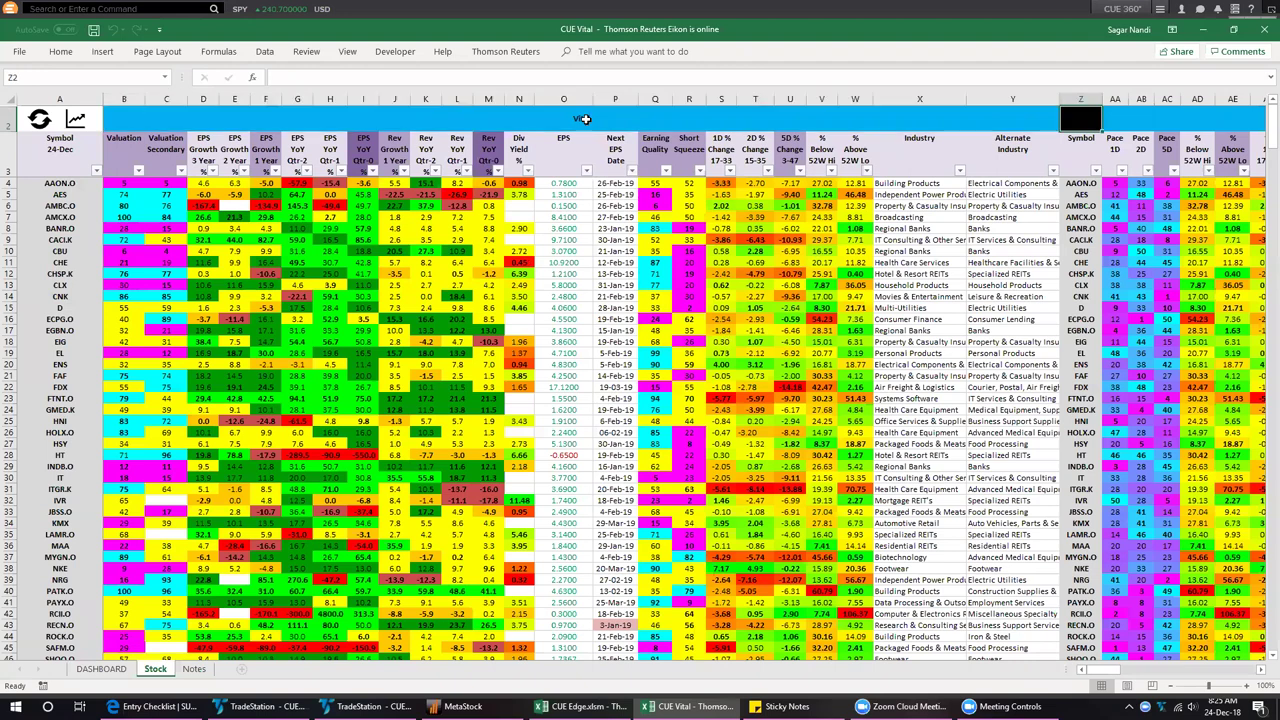
key(Right)
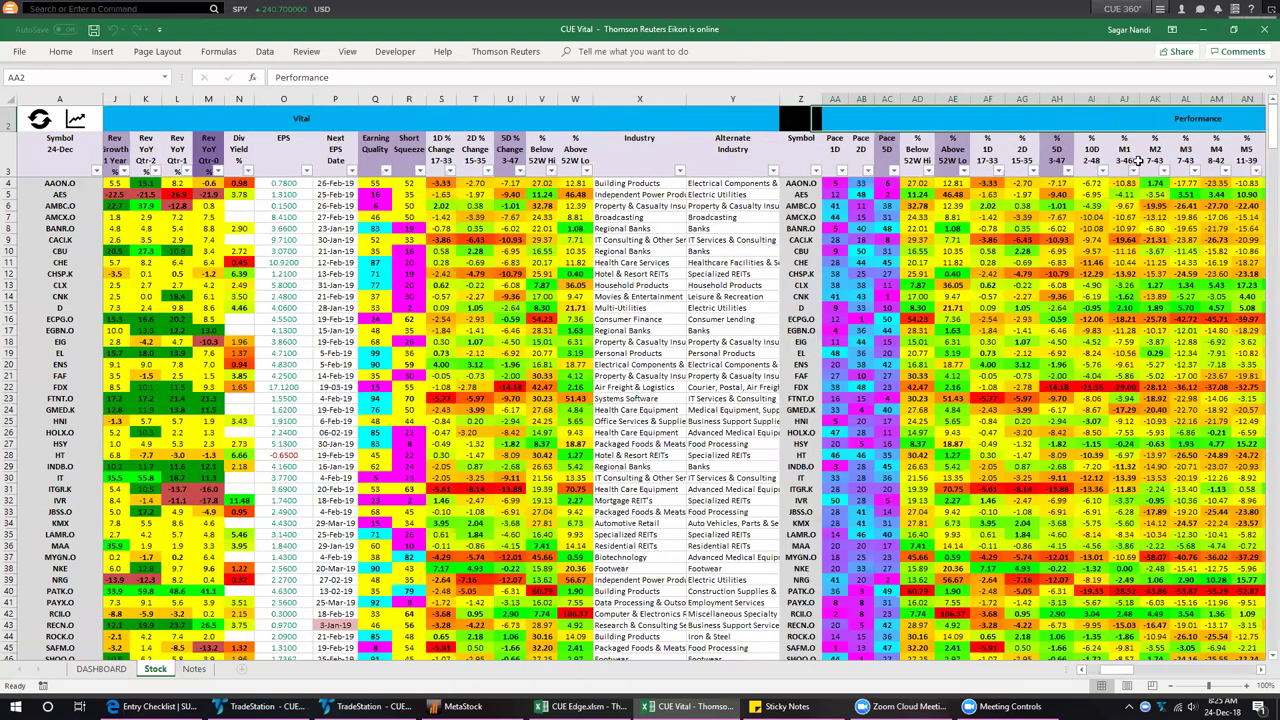
scroll(1138, 160, right, 3)
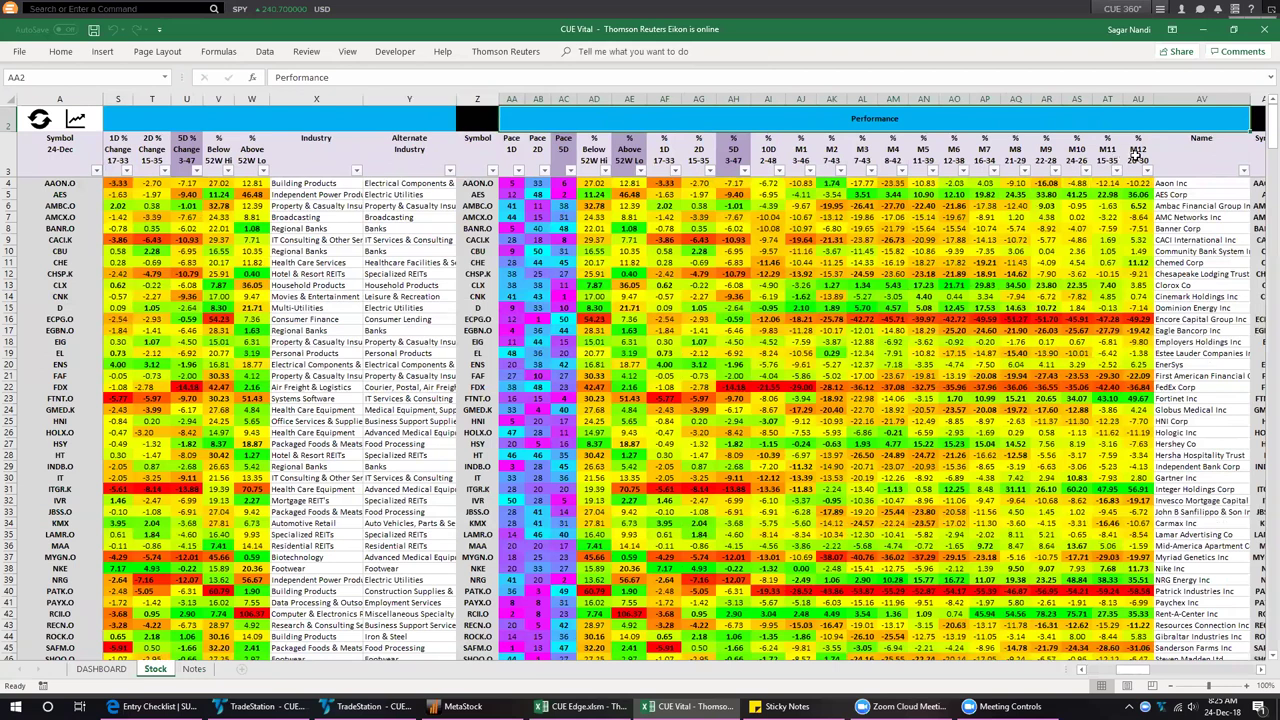
click(1133, 158)
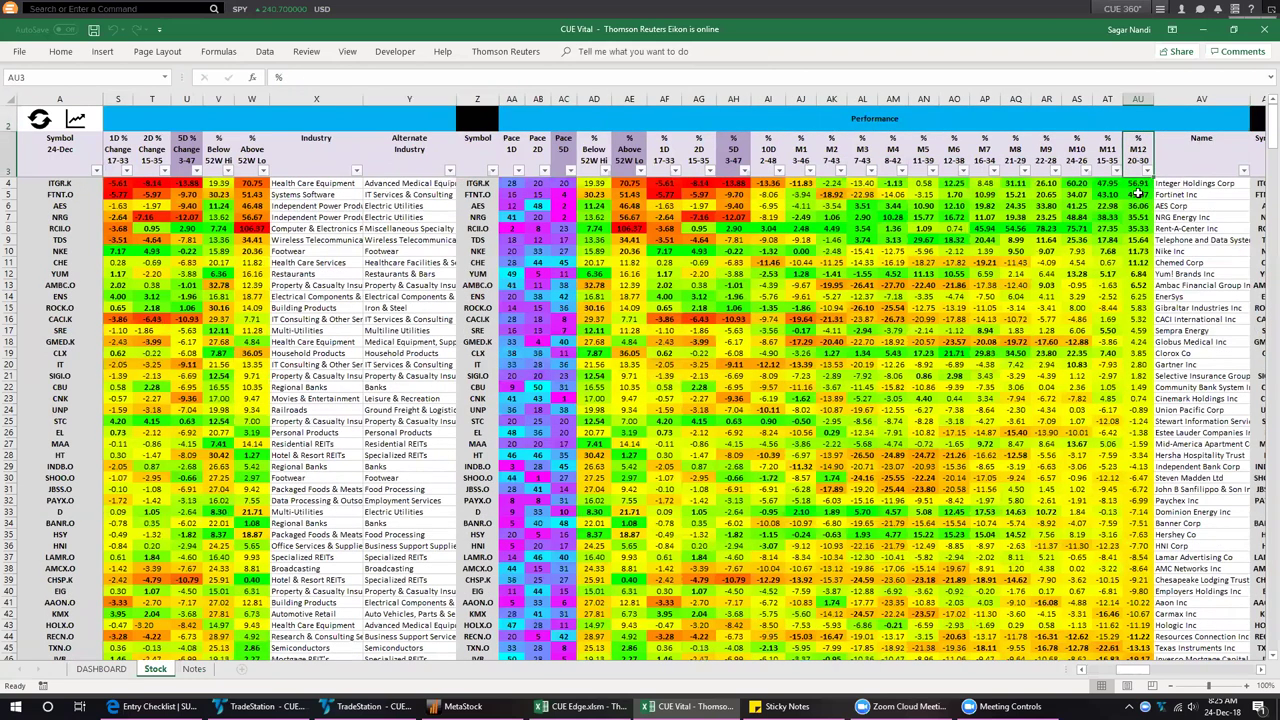
drag(1137, 184, 1140, 240)
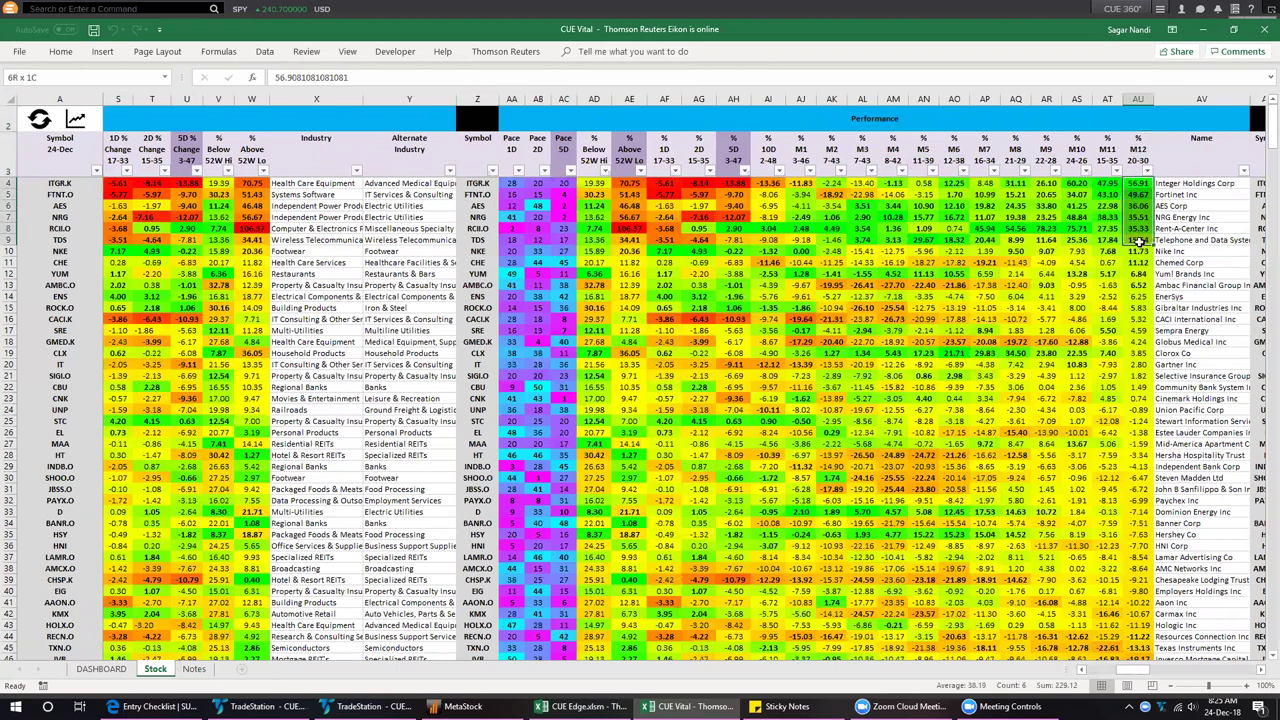
Rank the stocks from highest to lowest by M1 %, highlighting the leading values, and in turn by 5D % and 1D %
click(800, 149)
drag(800, 186, 815, 380)
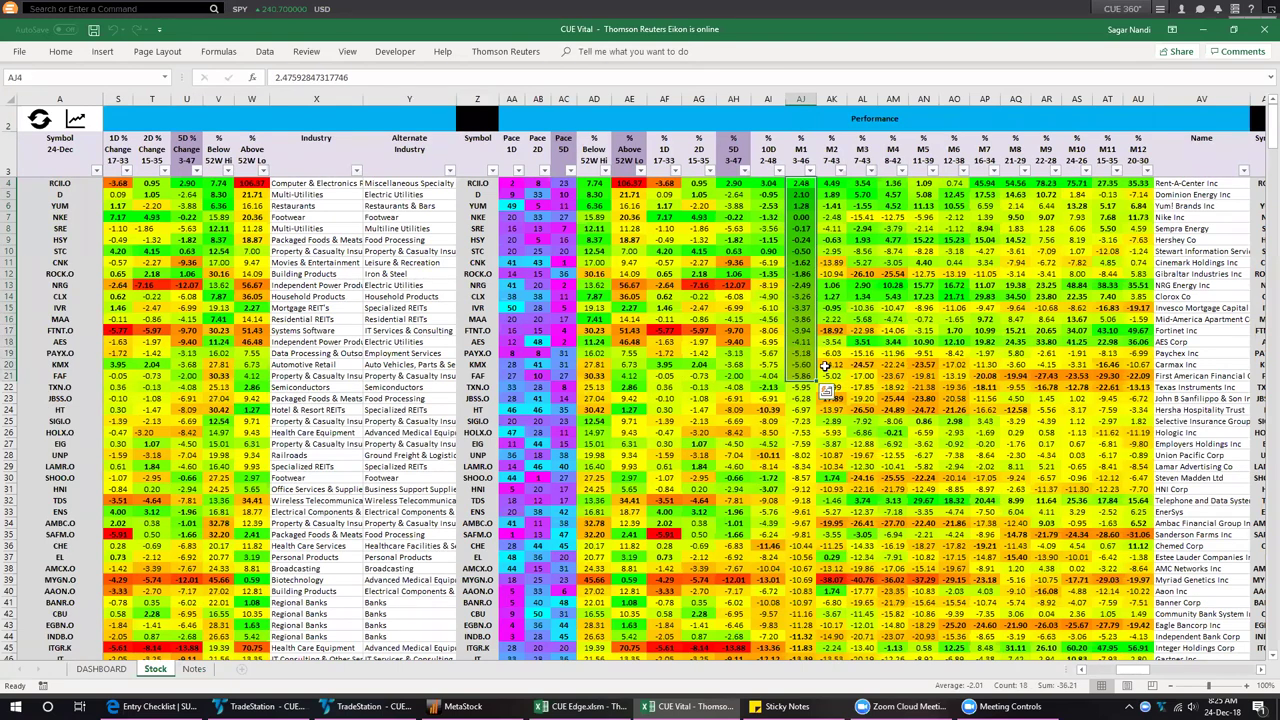
click(734, 150)
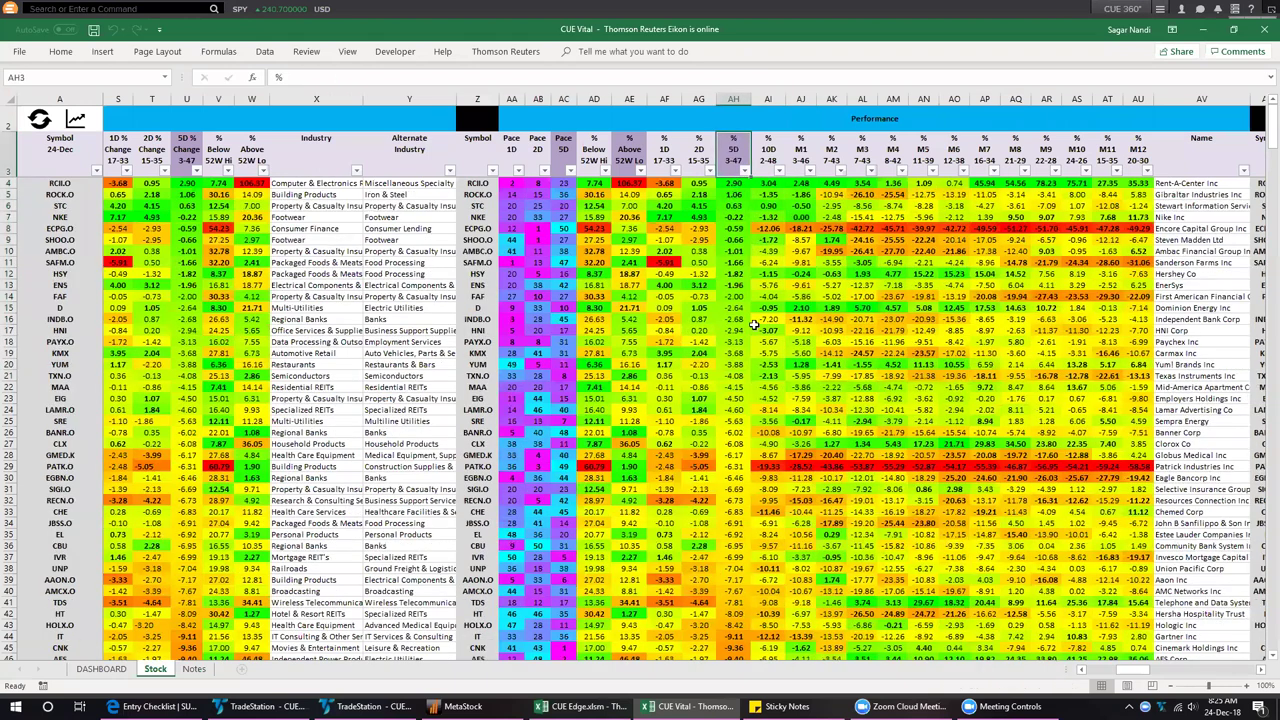
click(664, 157)
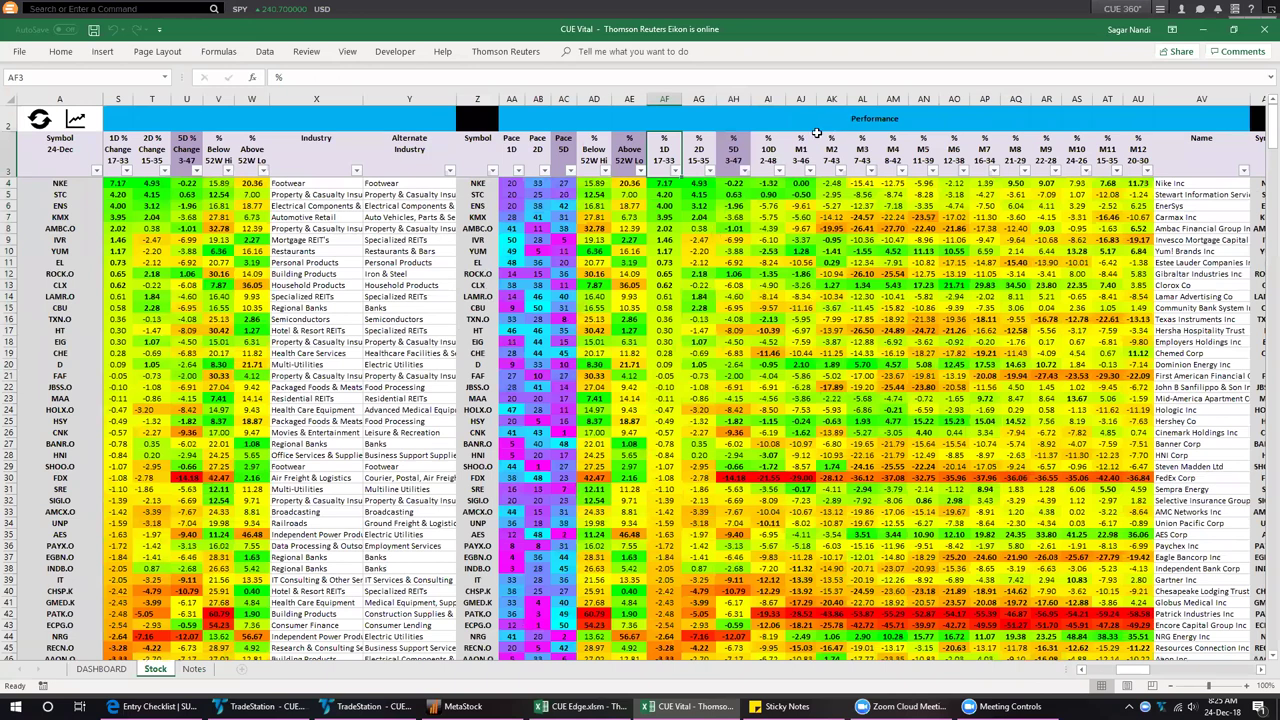
In the Growth section, sort the stocks by EPS Growth 1 Year % from highest to lowest and highlight the top nine values
click(862, 118)
key(Right)
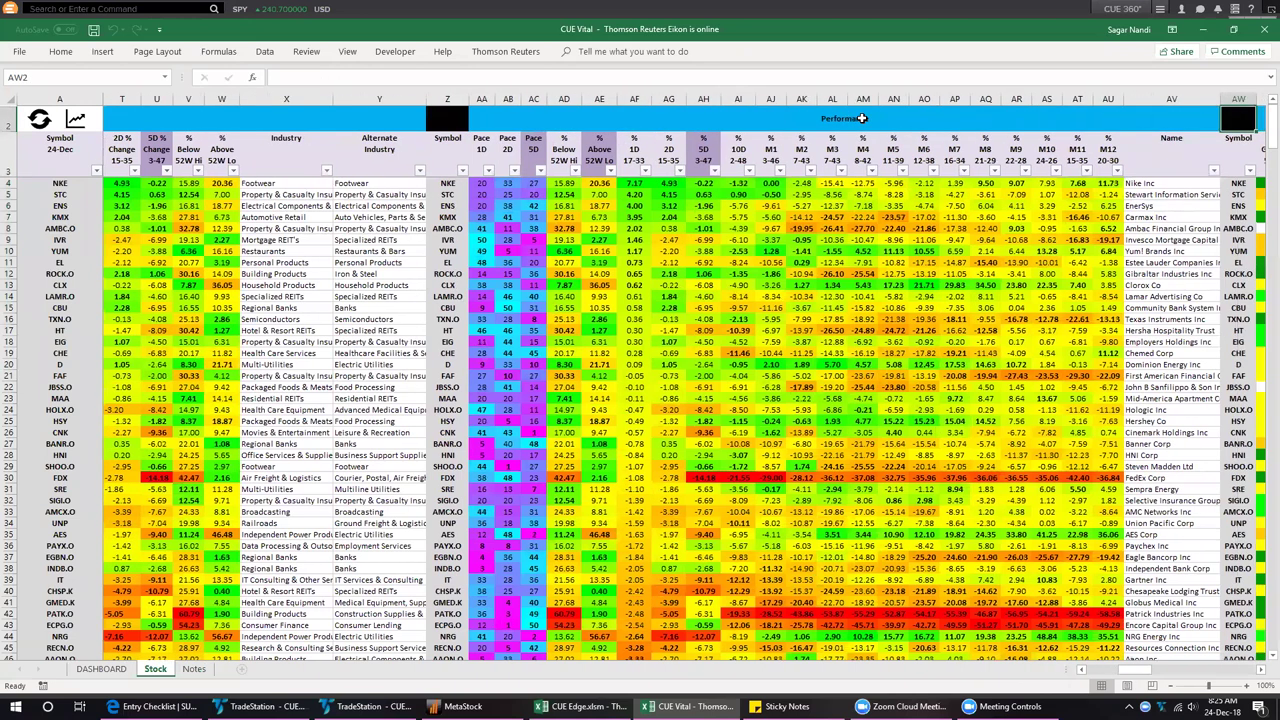
key(Right)
scroll(862, 118, right, 5)
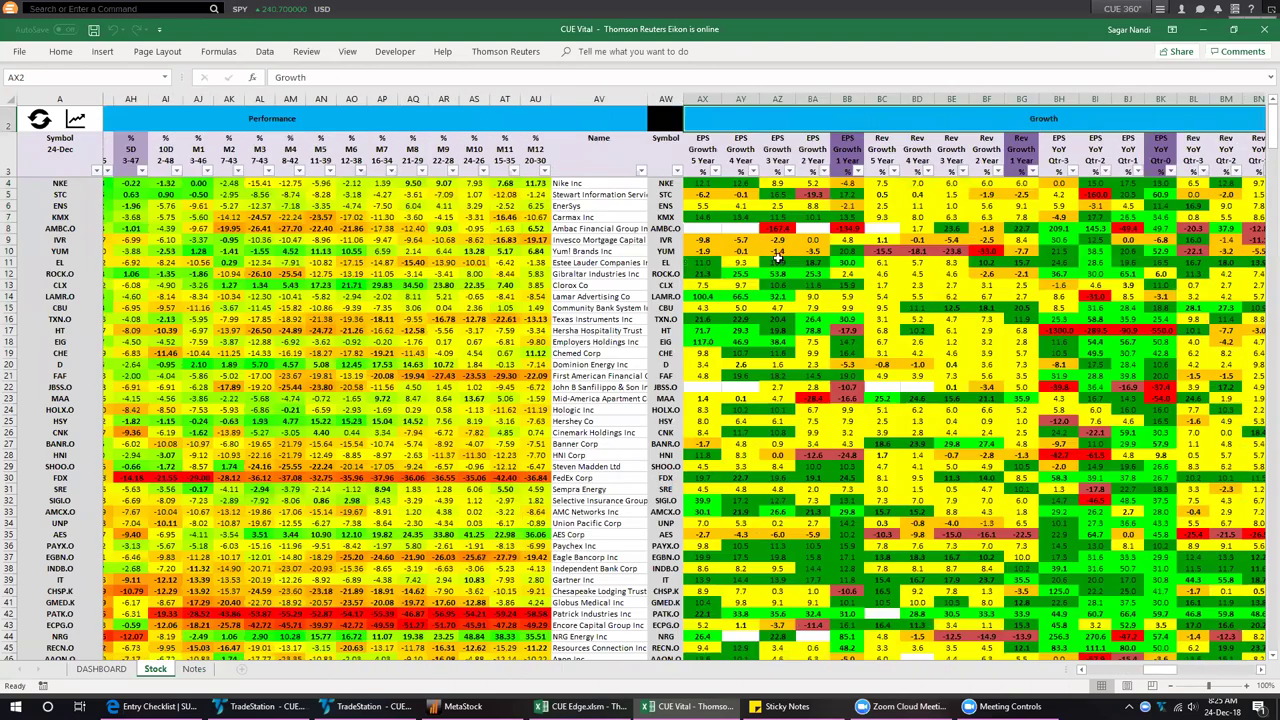
drag(561, 152, 1145, 160)
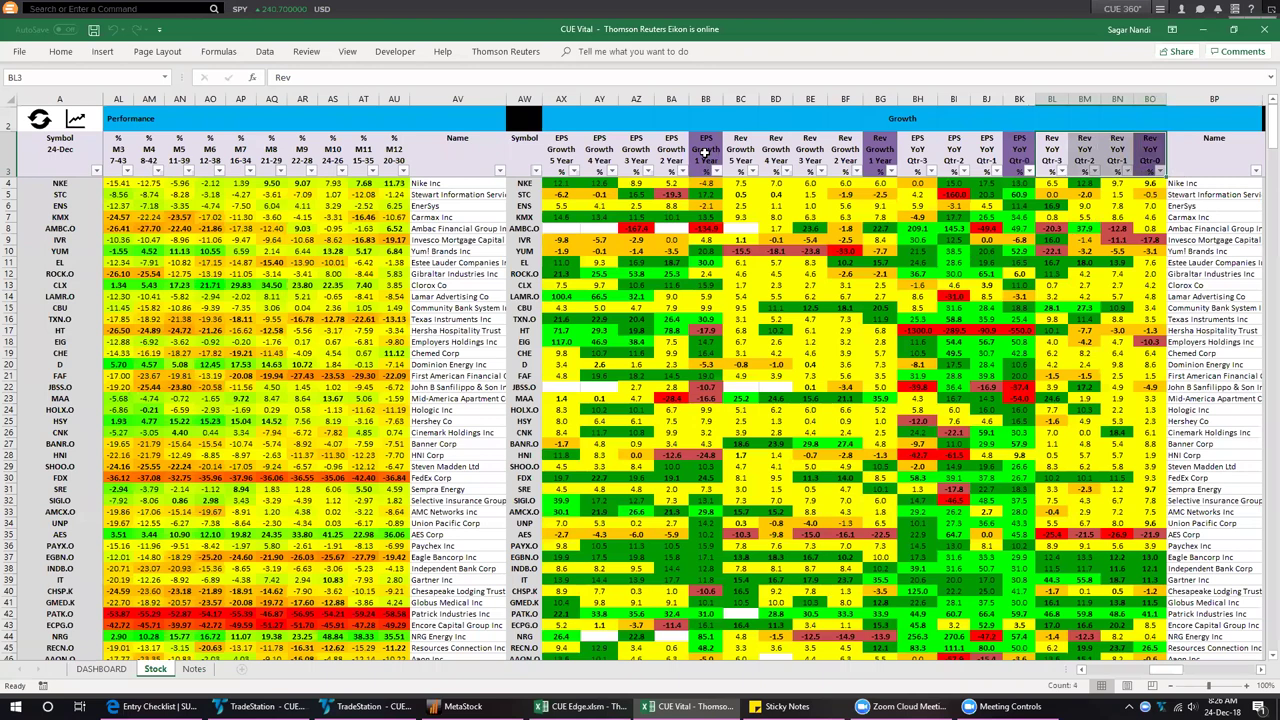
click(705, 152)
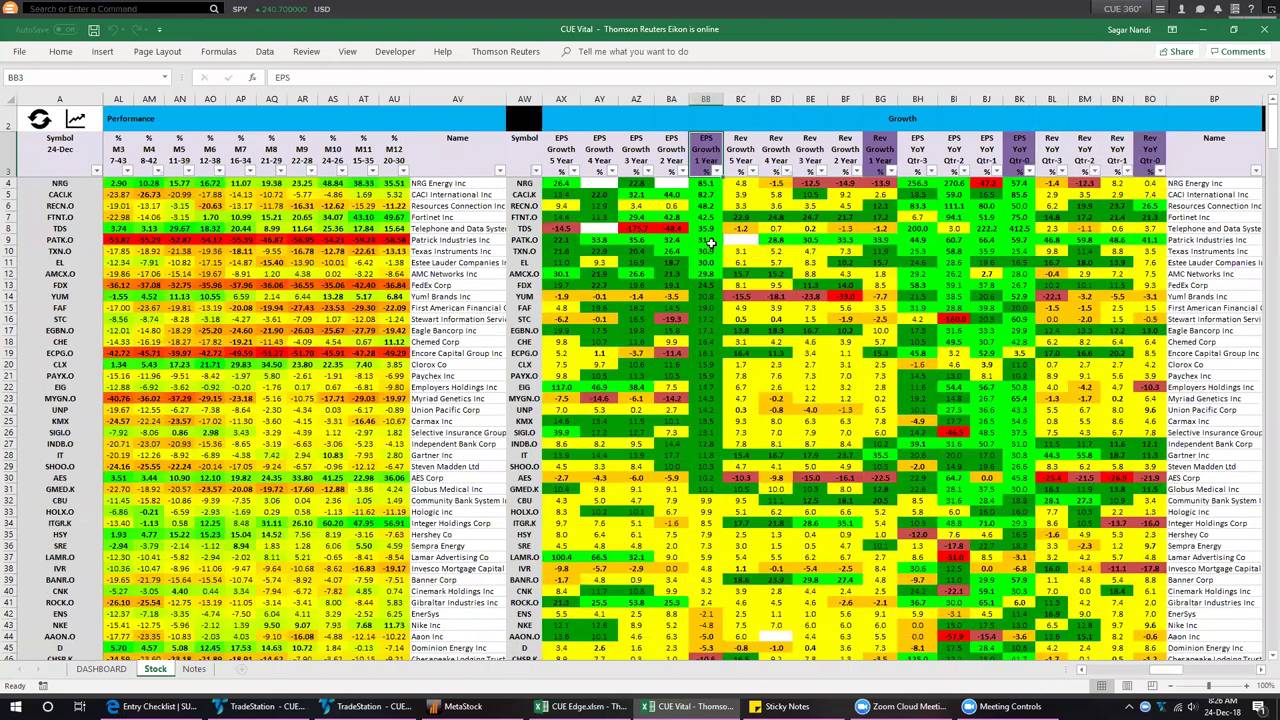
drag(705, 185, 705, 282)
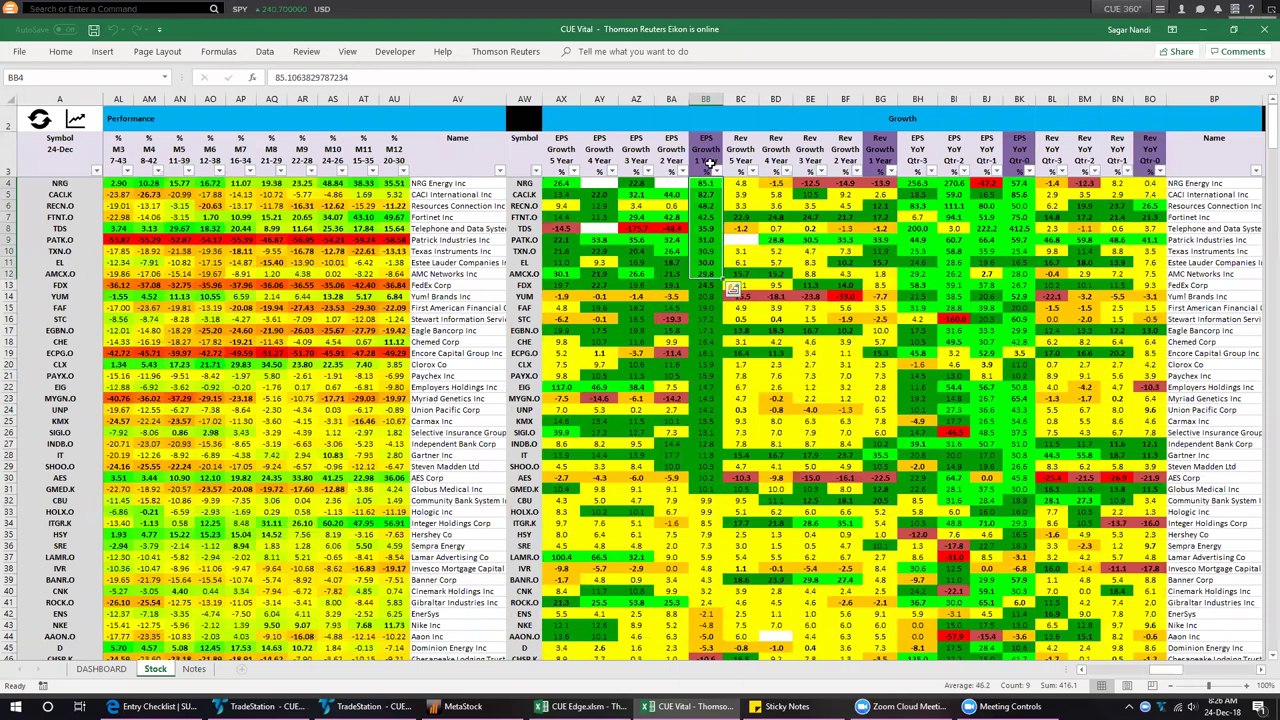
Examine the Fundamental section's columns from EV/EBITDA, PE and PBR through dividend yield, short interest, margins, returns and ratios to Alpha, Beta and EPS
click(817, 118)
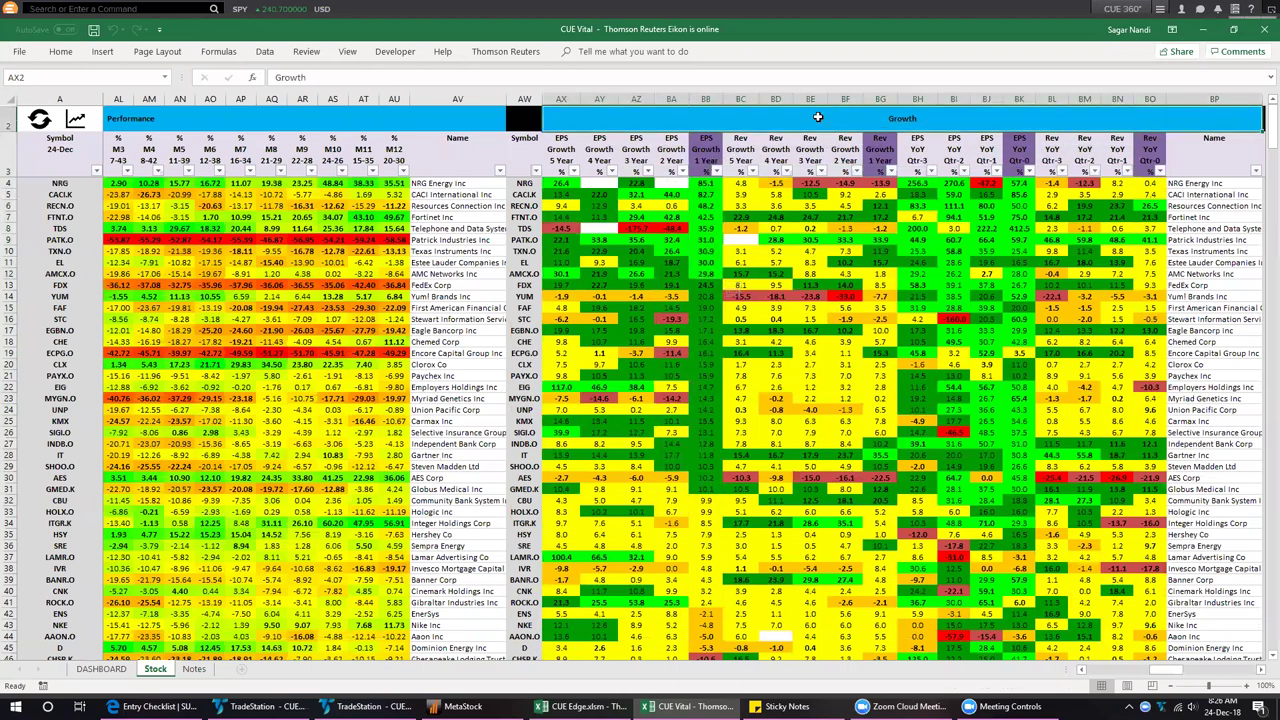
key(Right)
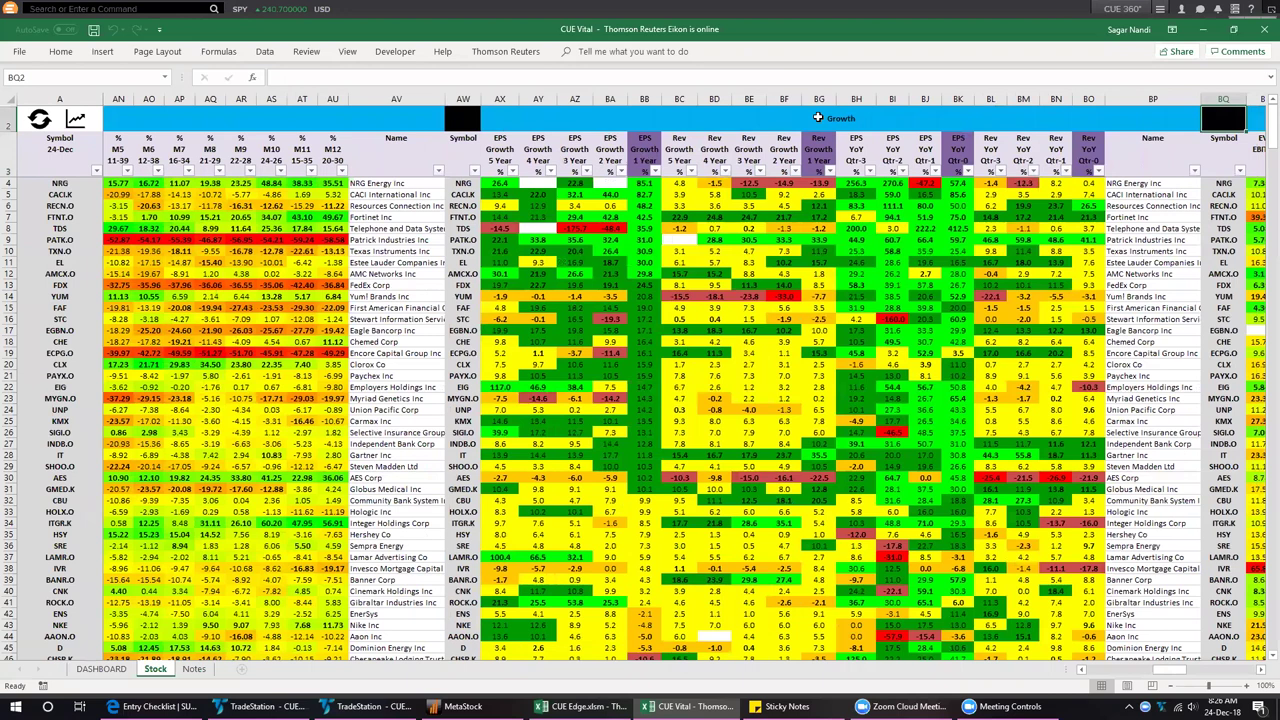
key(Right)
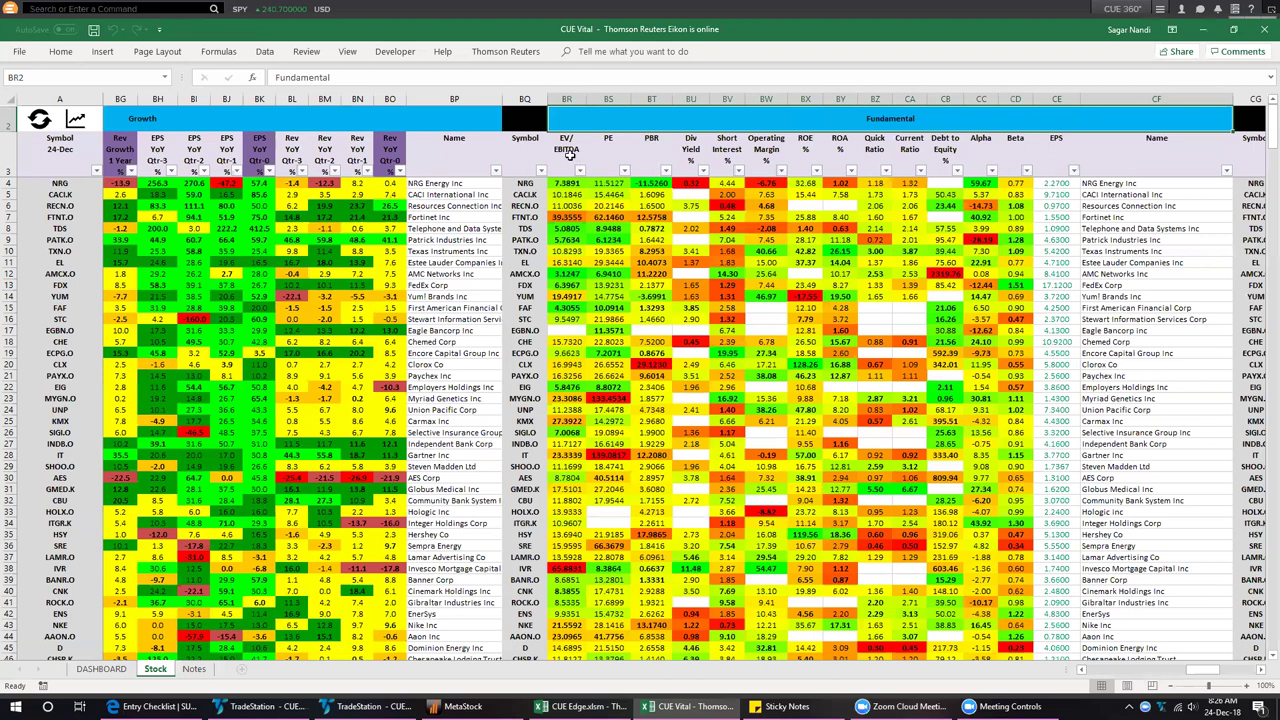
drag(564, 153, 646, 153)
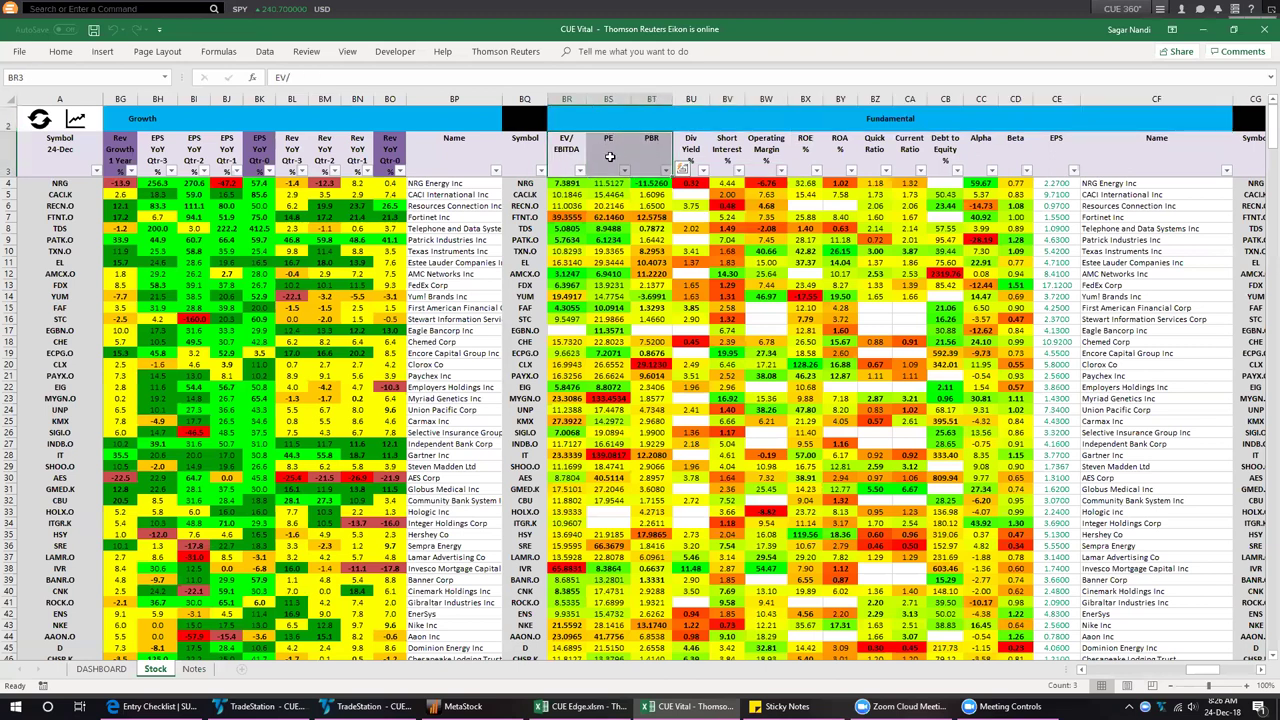
click(690, 148)
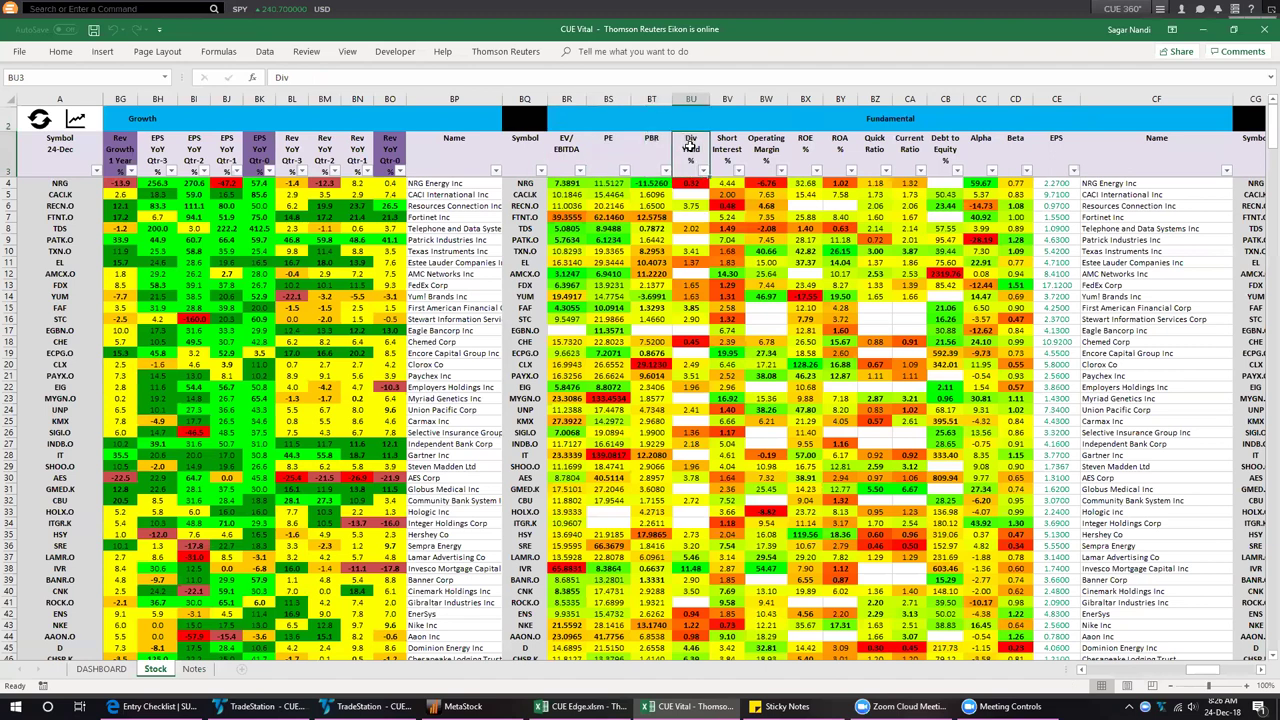
click(722, 157)
drag(762, 158, 845, 165)
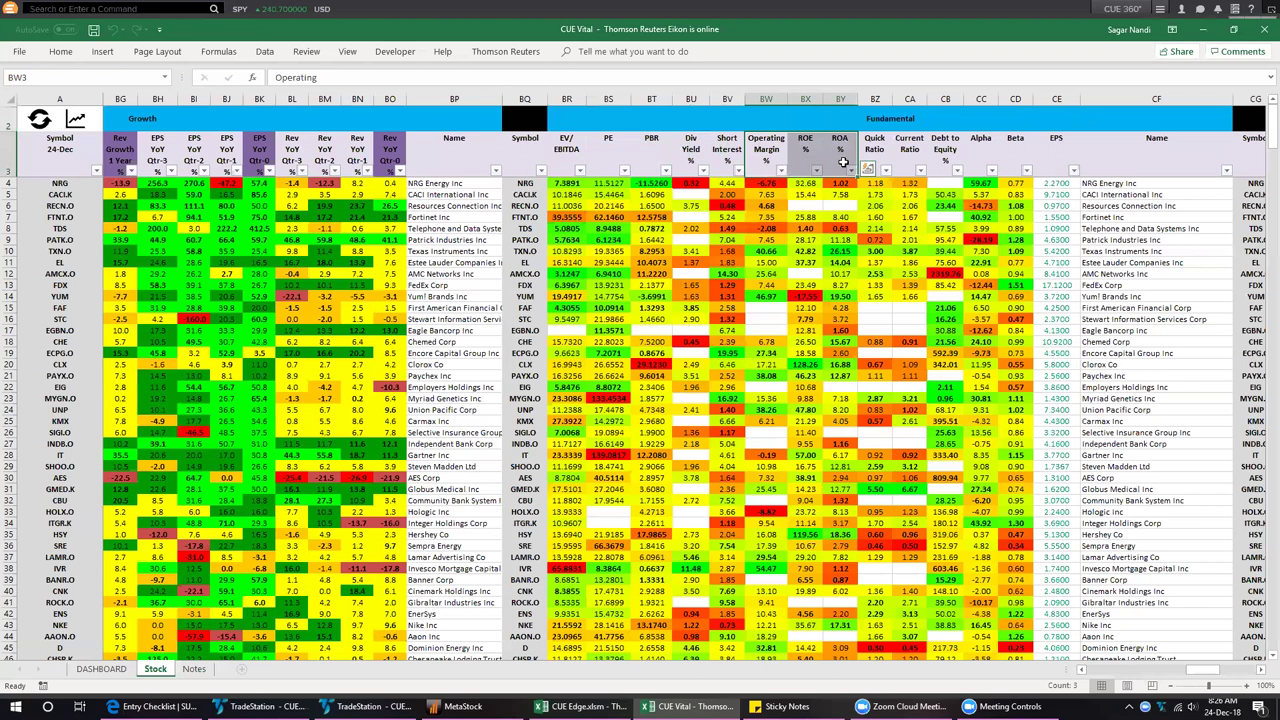
drag(866, 148, 945, 164)
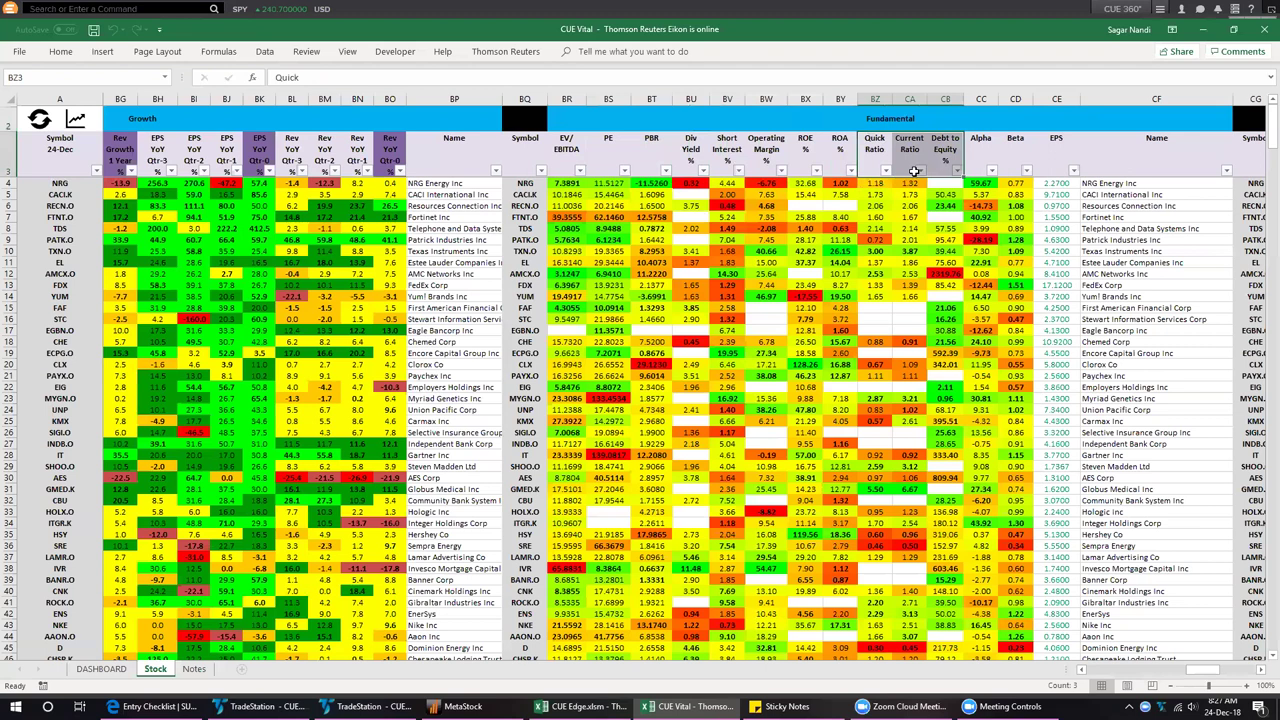
click(978, 146)
drag(1009, 147, 1012, 150)
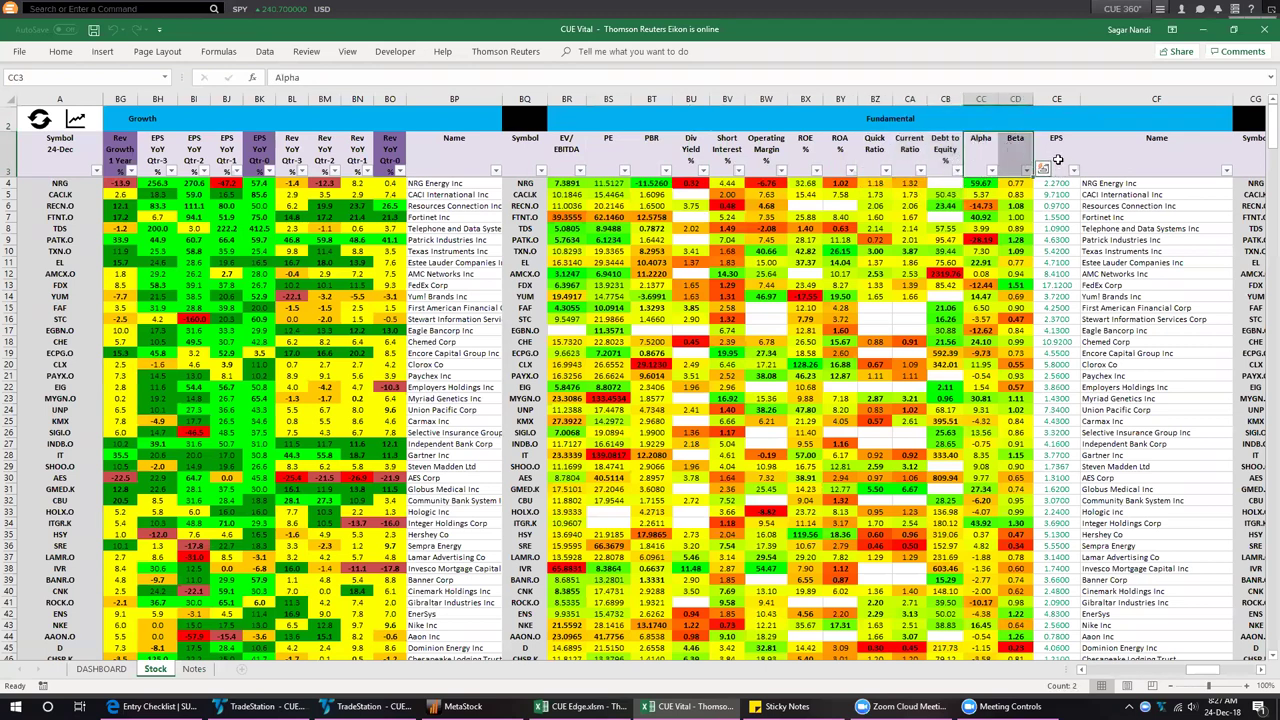
click(1058, 158)
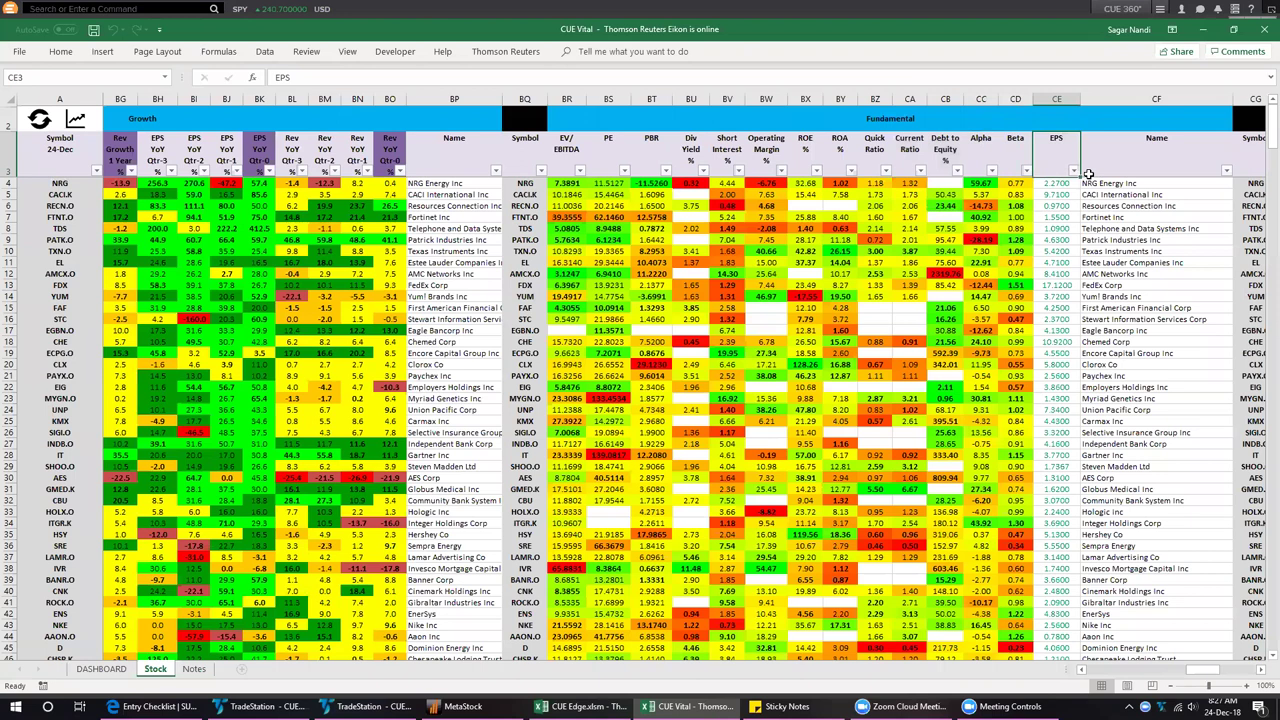
Examine the Information section, comparing the Ticker column with the Symbol column and reviewing Free Float %, Vol 5D/30D % and Pressure
key(Up)
key(Right)
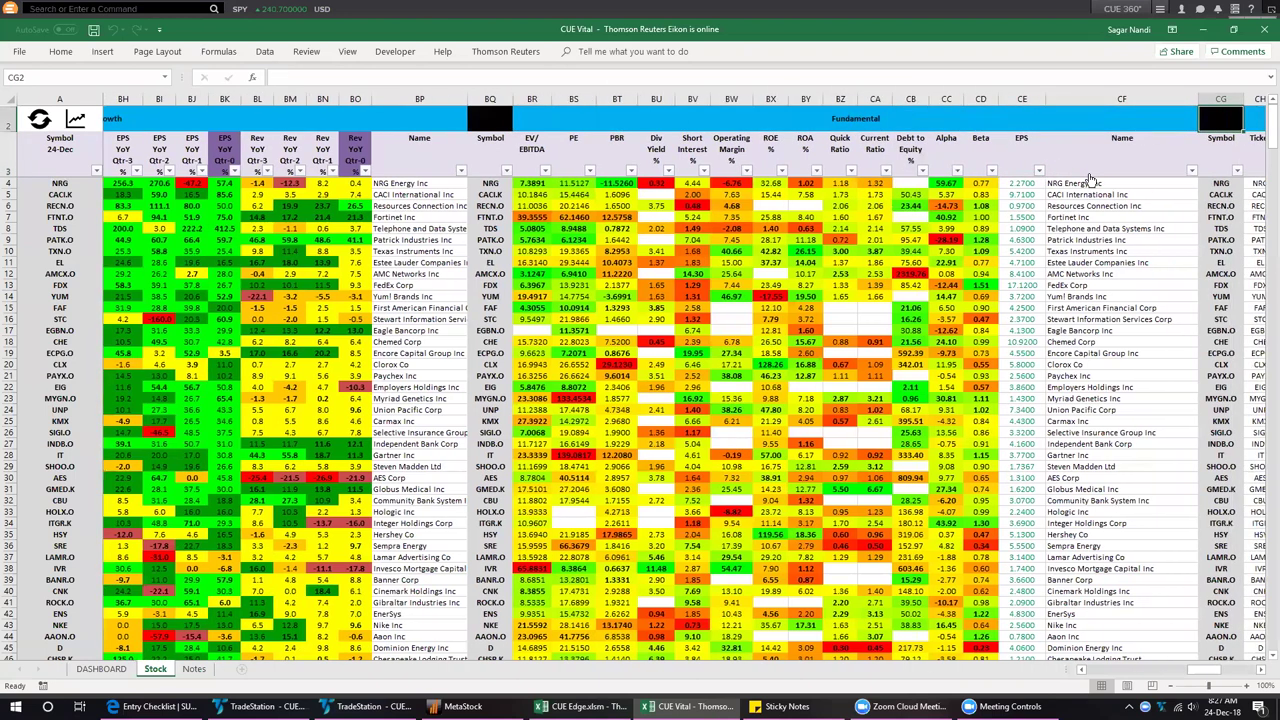
key(Right)
scroll(600, 175, right, 5)
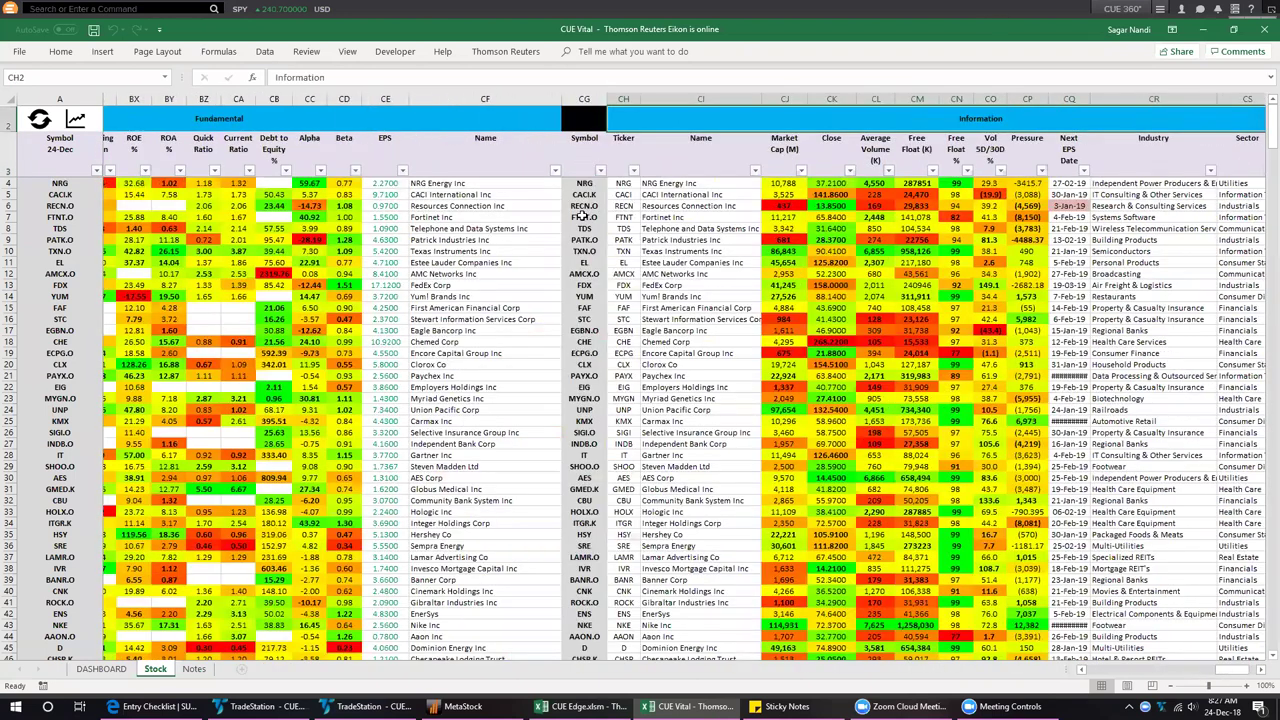
scroll(515, 185, right, 5)
click(508, 183)
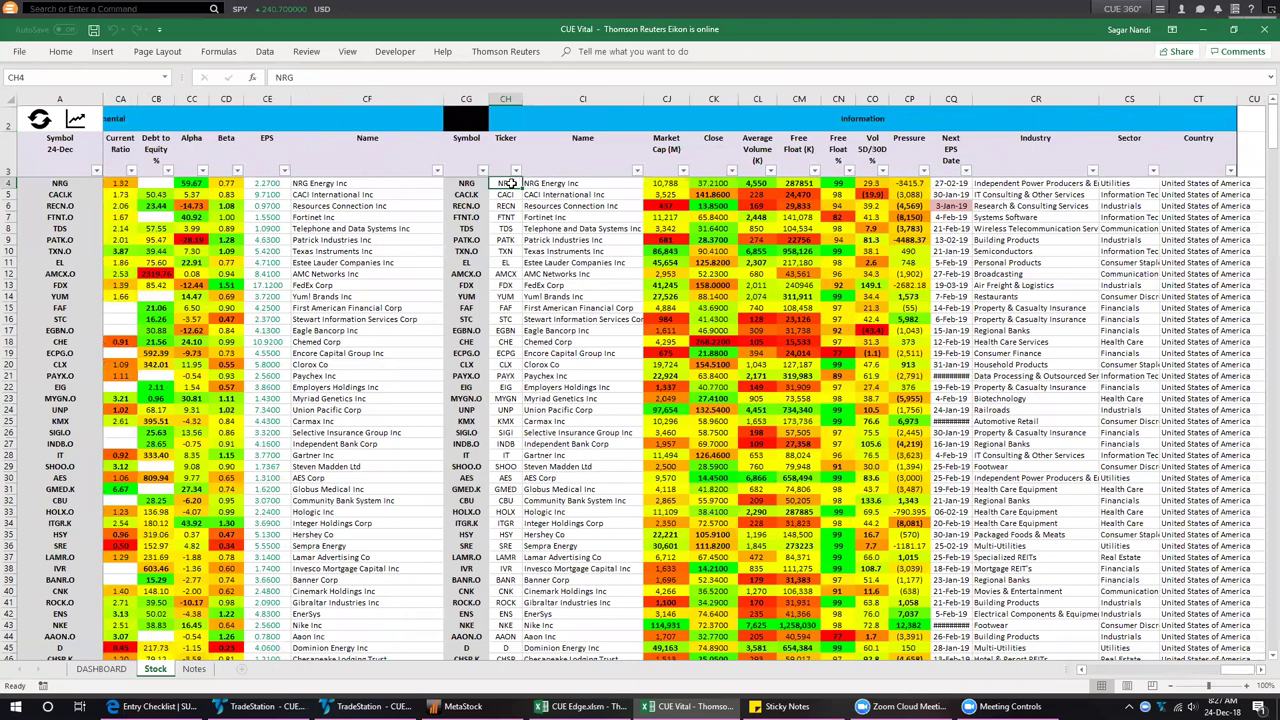
click(60, 194)
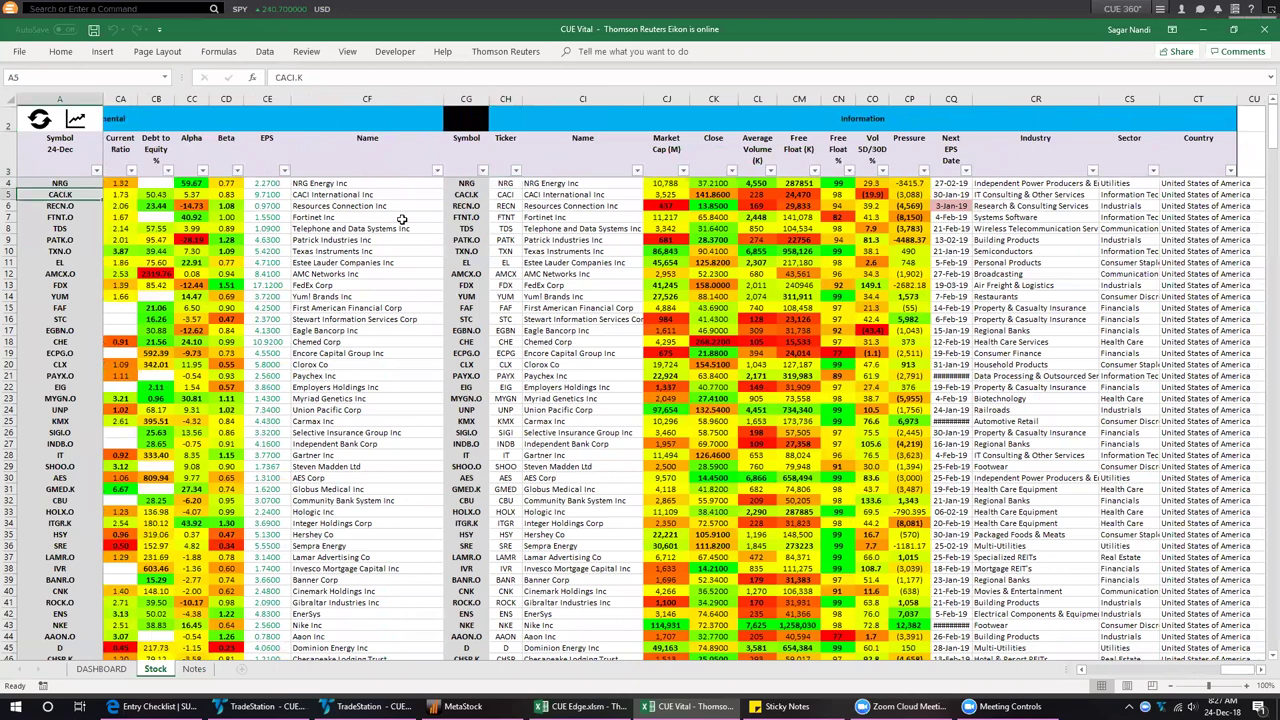
click(506, 185)
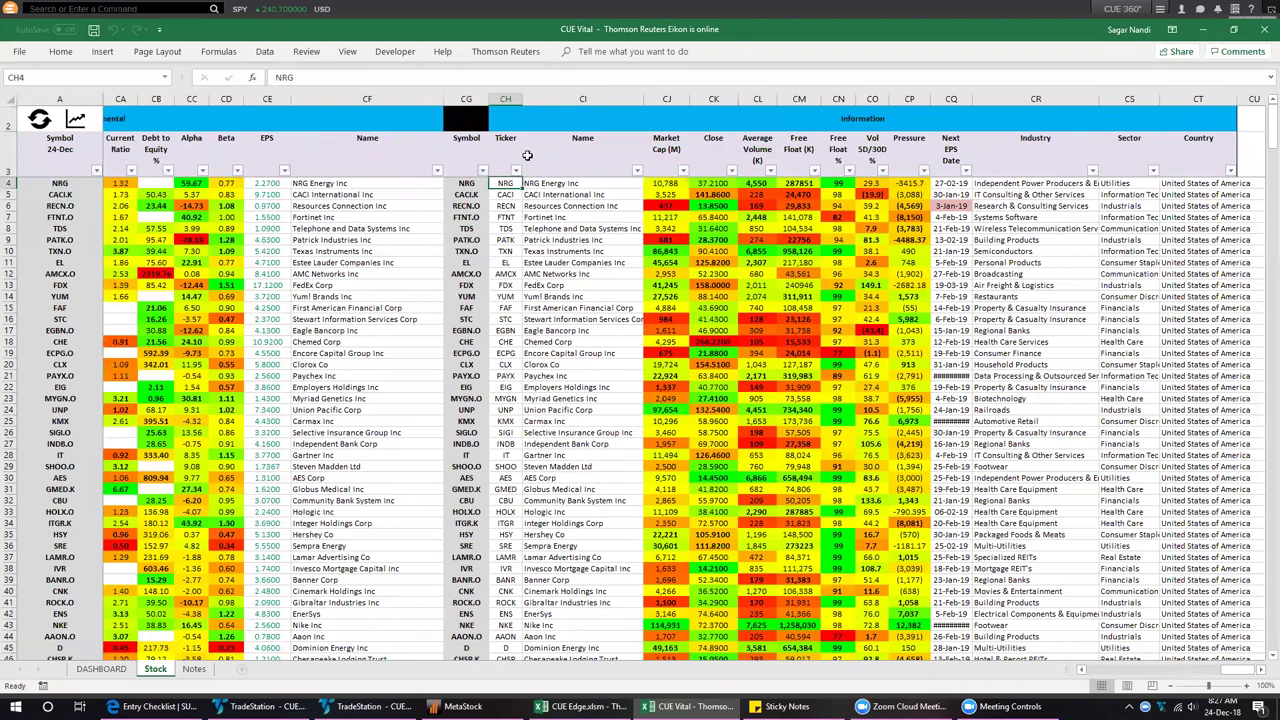
click(62, 184)
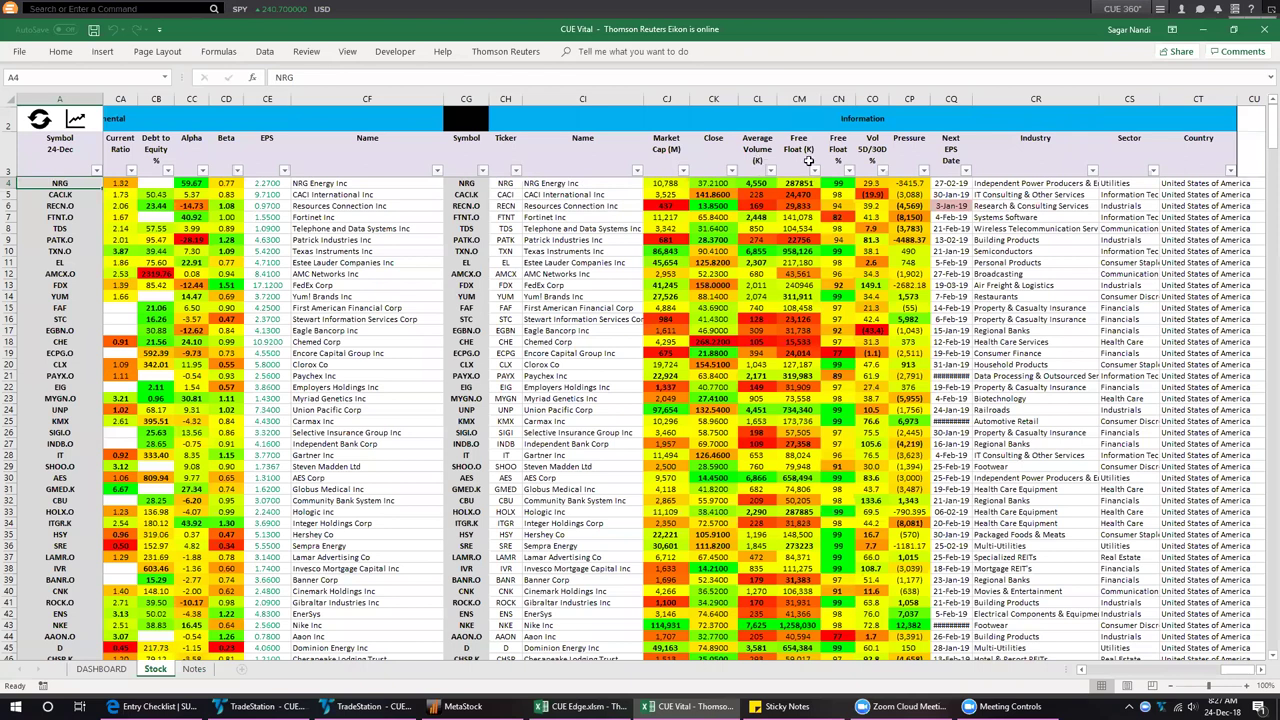
click(840, 165)
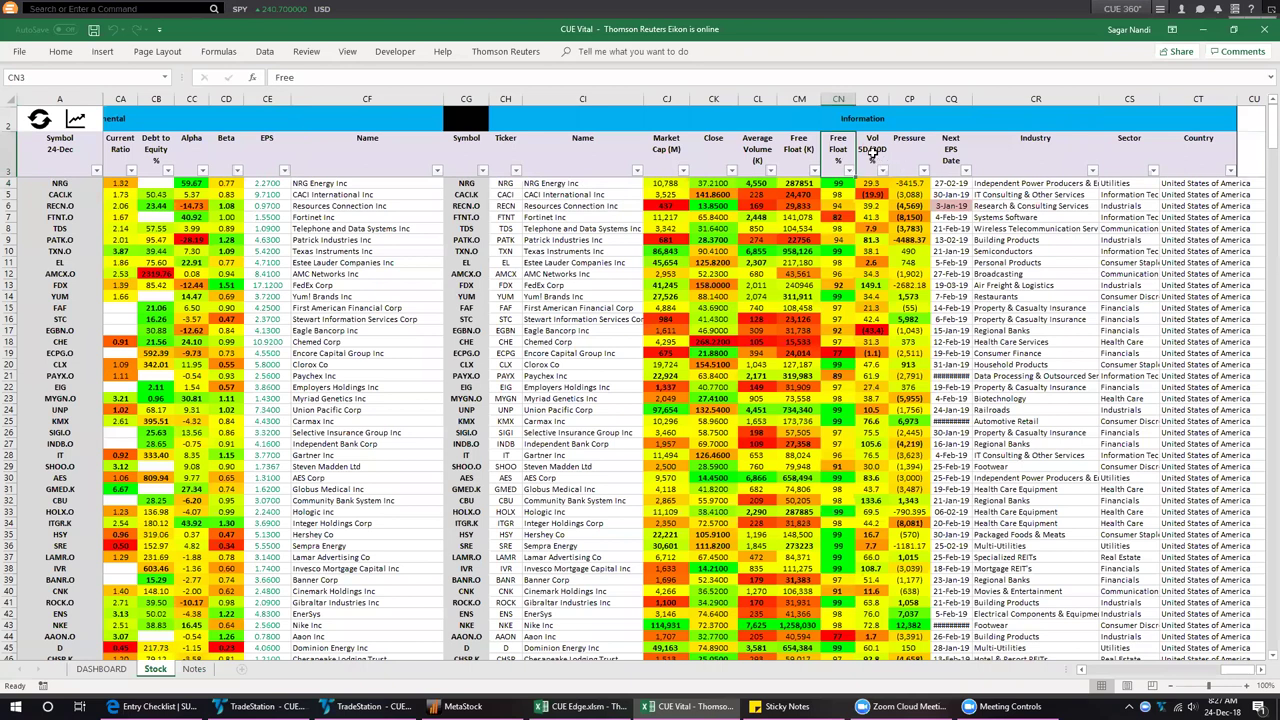
click(871, 152)
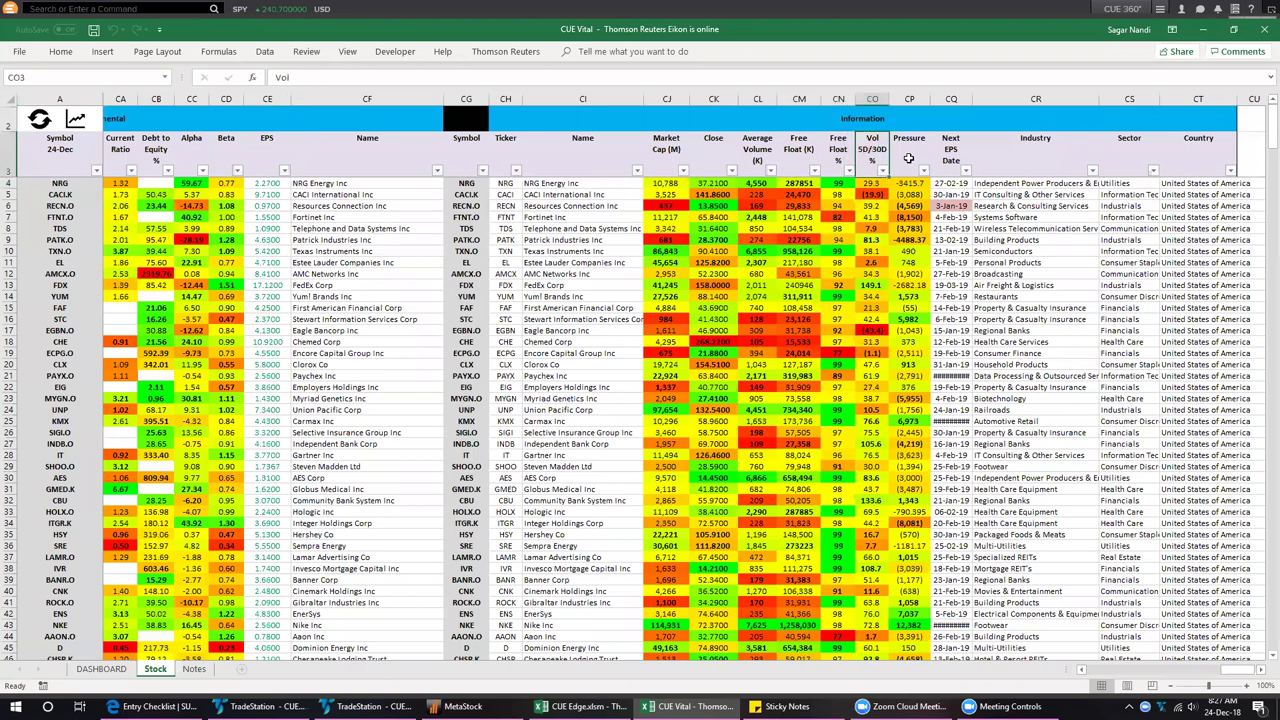
click(910, 158)
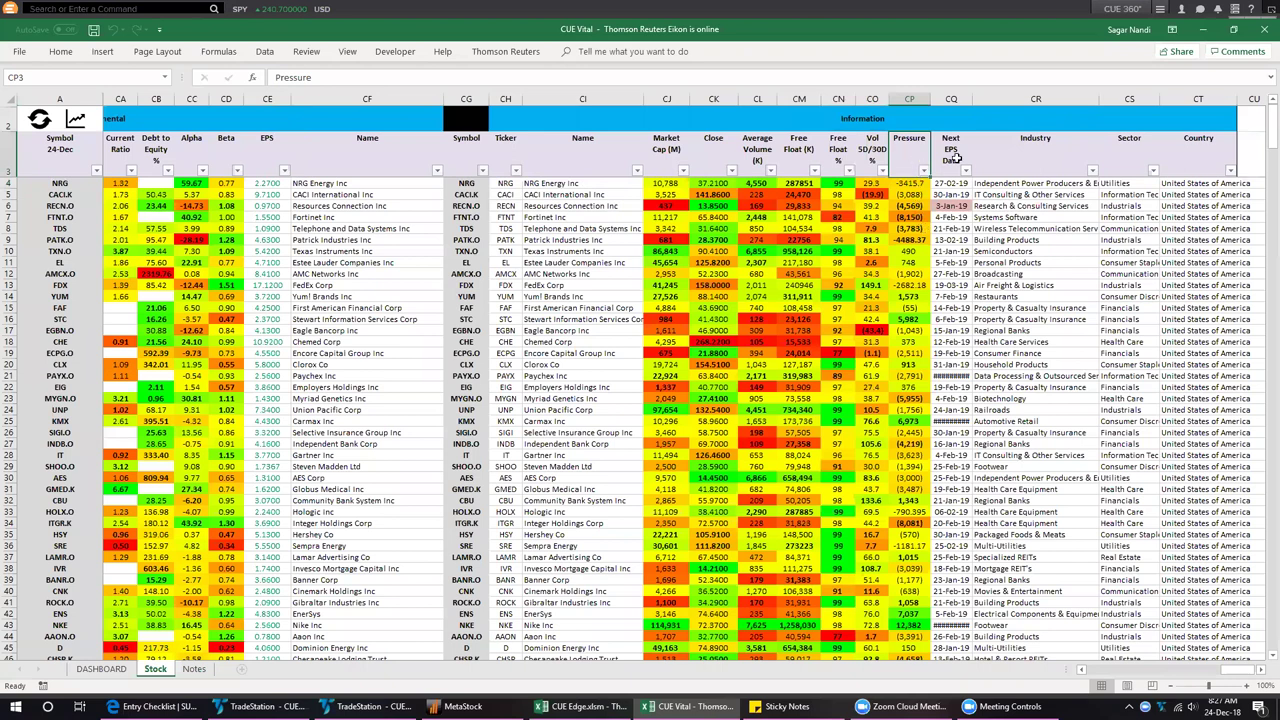
Widen the Next EPS Date column, sort the stocks by Pressure from highest to lowest and highlight the top ten Pressure values
drag(976, 97, 985, 97)
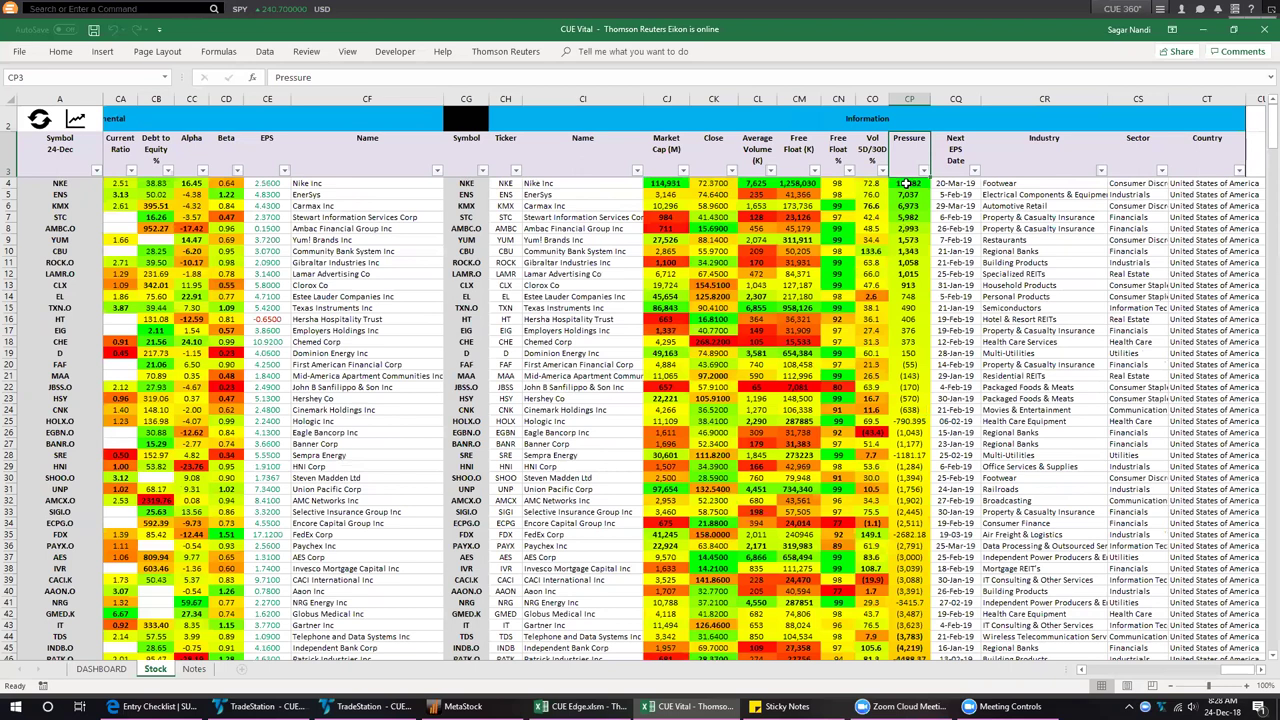
drag(905, 183, 905, 286)
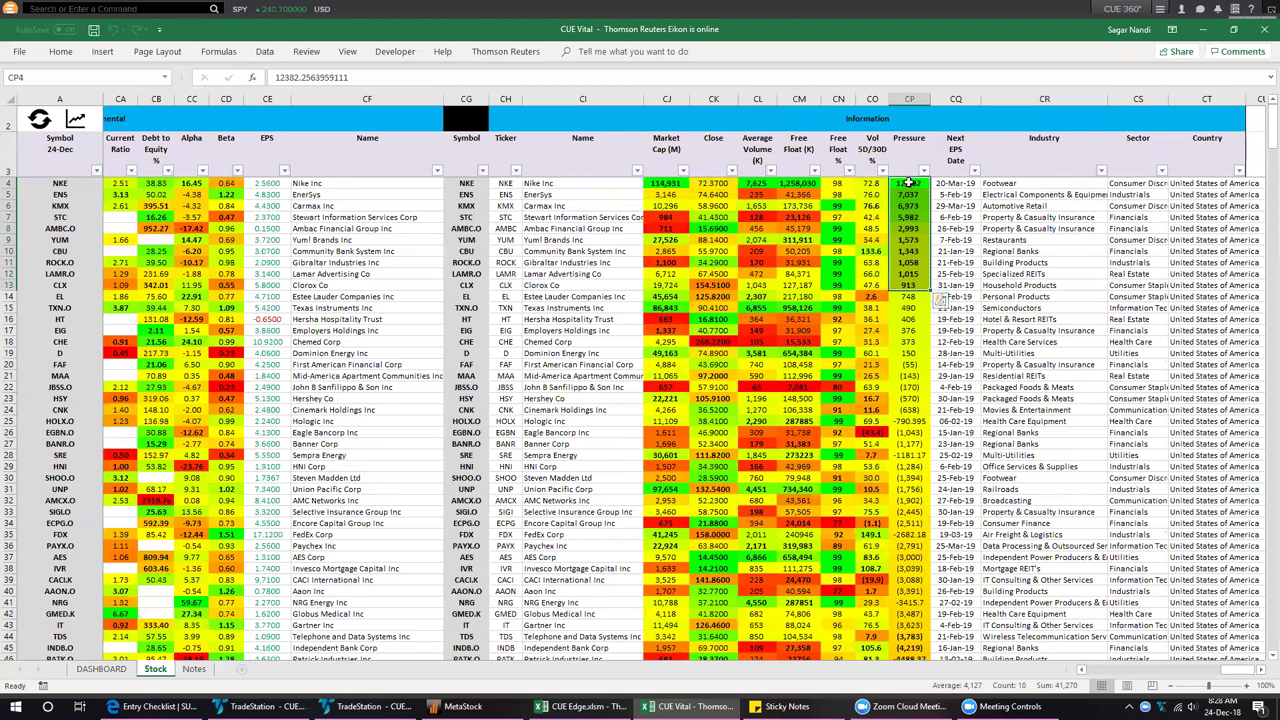
click(909, 184)
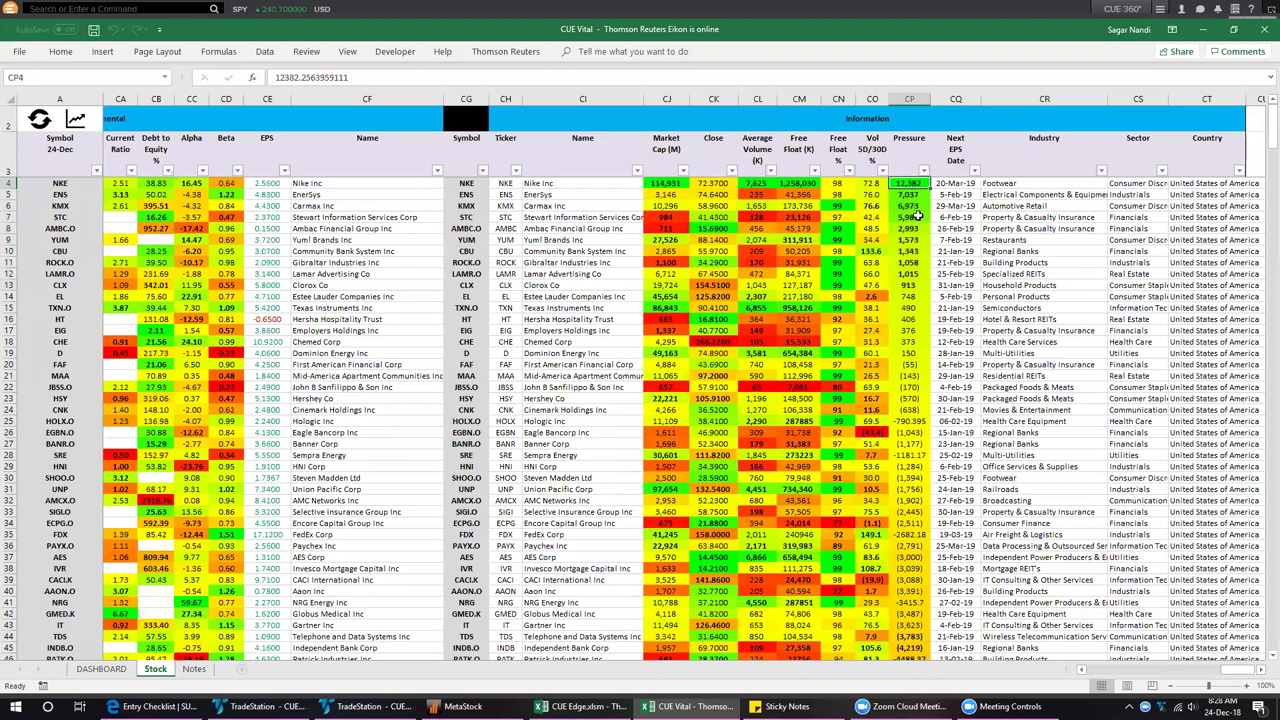
click(907, 155)
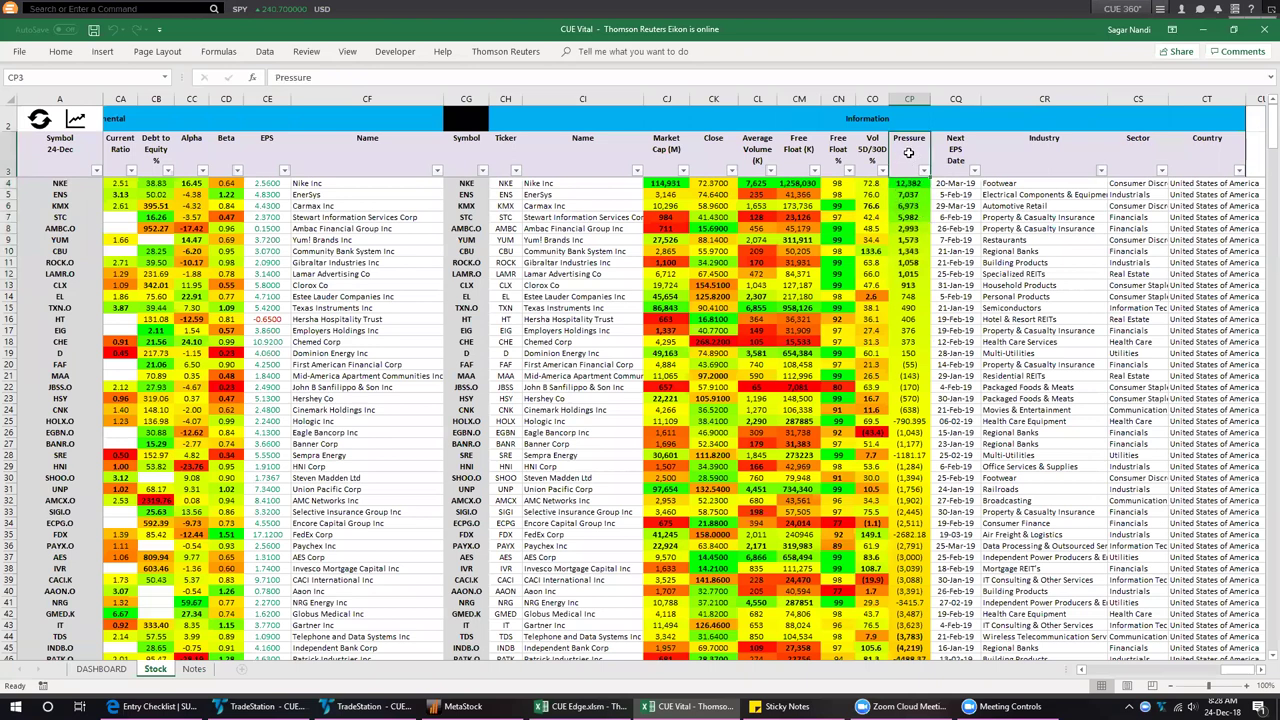
Copy the leading stocks' symbols from the Symbol column, switch to MetaStock to view the exploration results, and return to the CUE Vital workbook
key(Home)
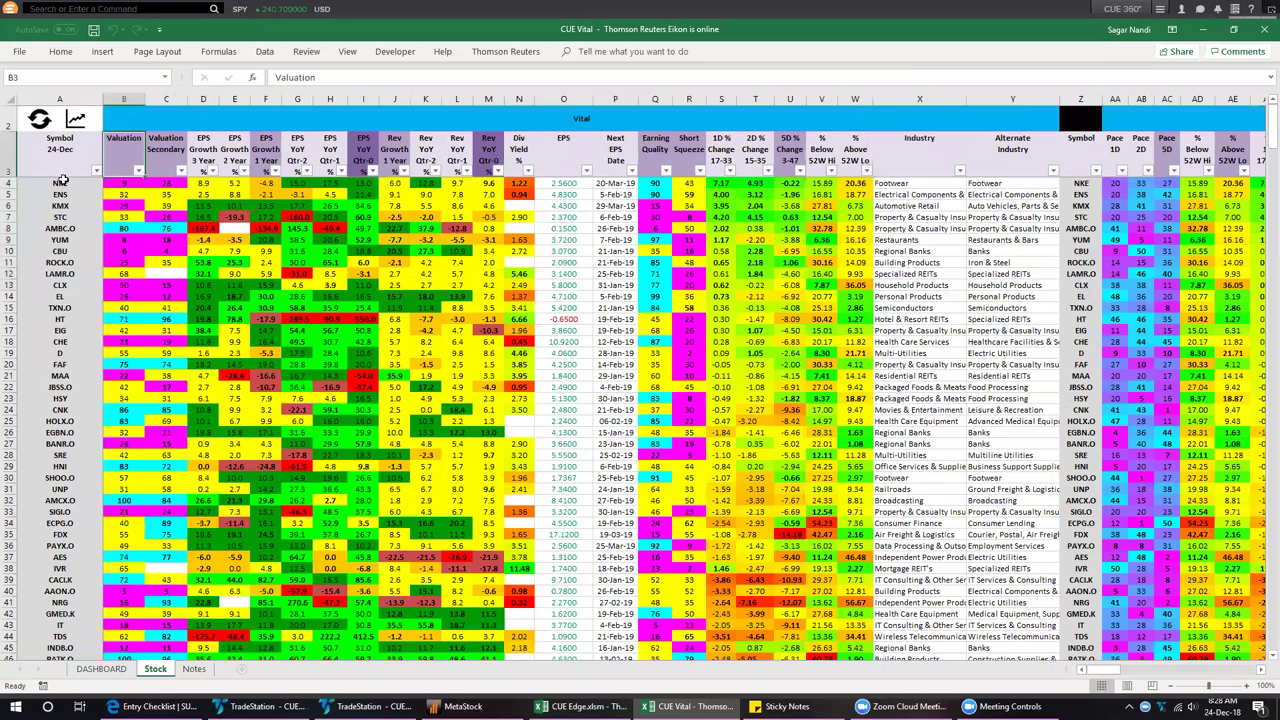
drag(60, 186, 47, 368)
key(ctrl+c)
click(463, 706)
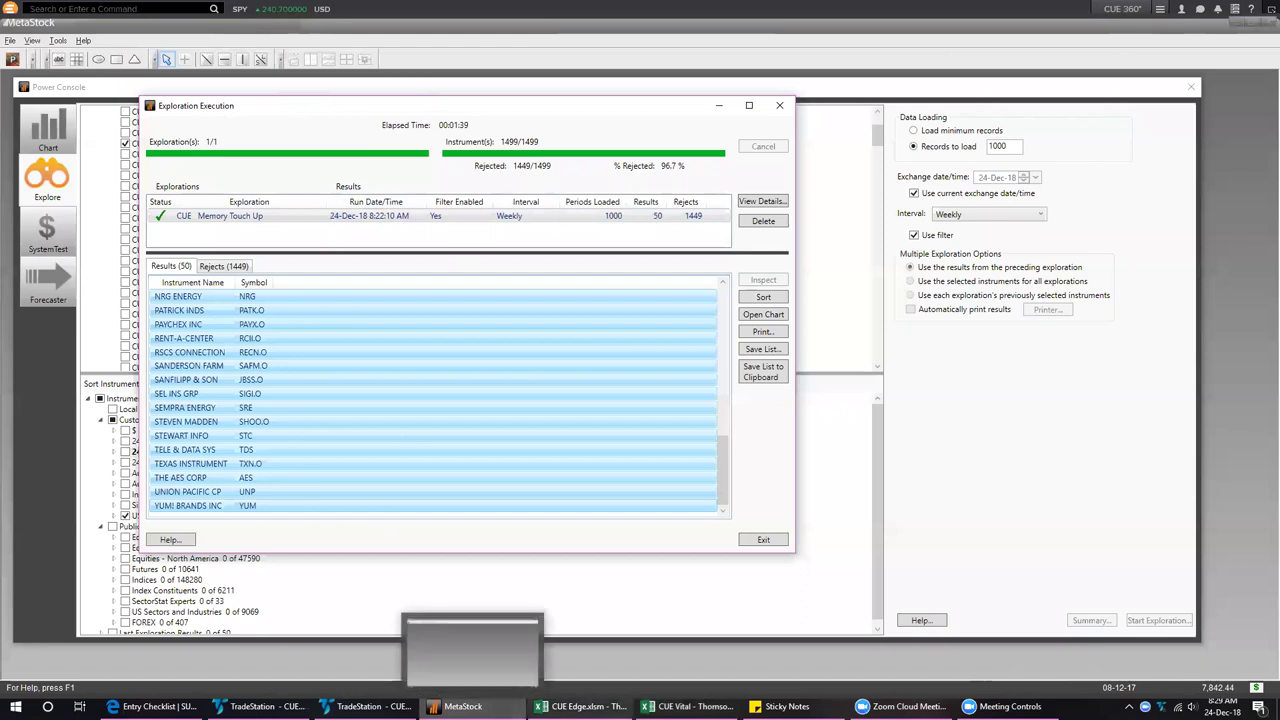
mouse_move(585, 706)
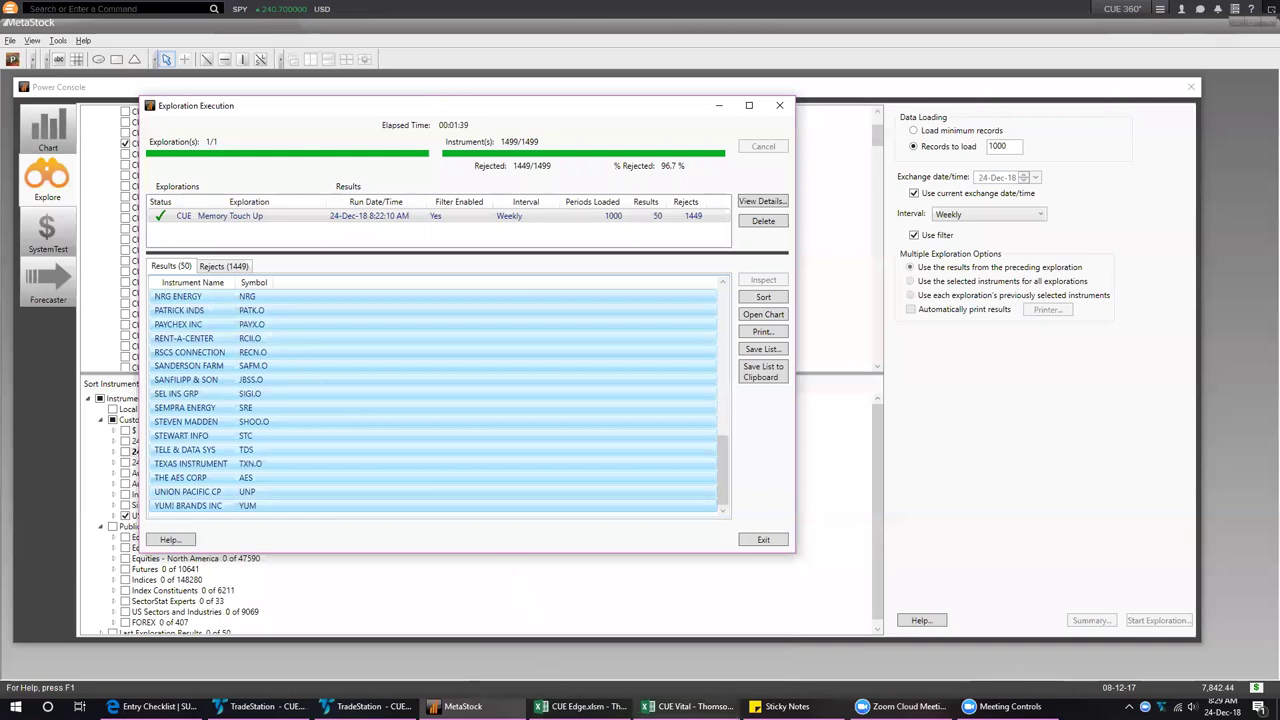
key(alt+Tab)
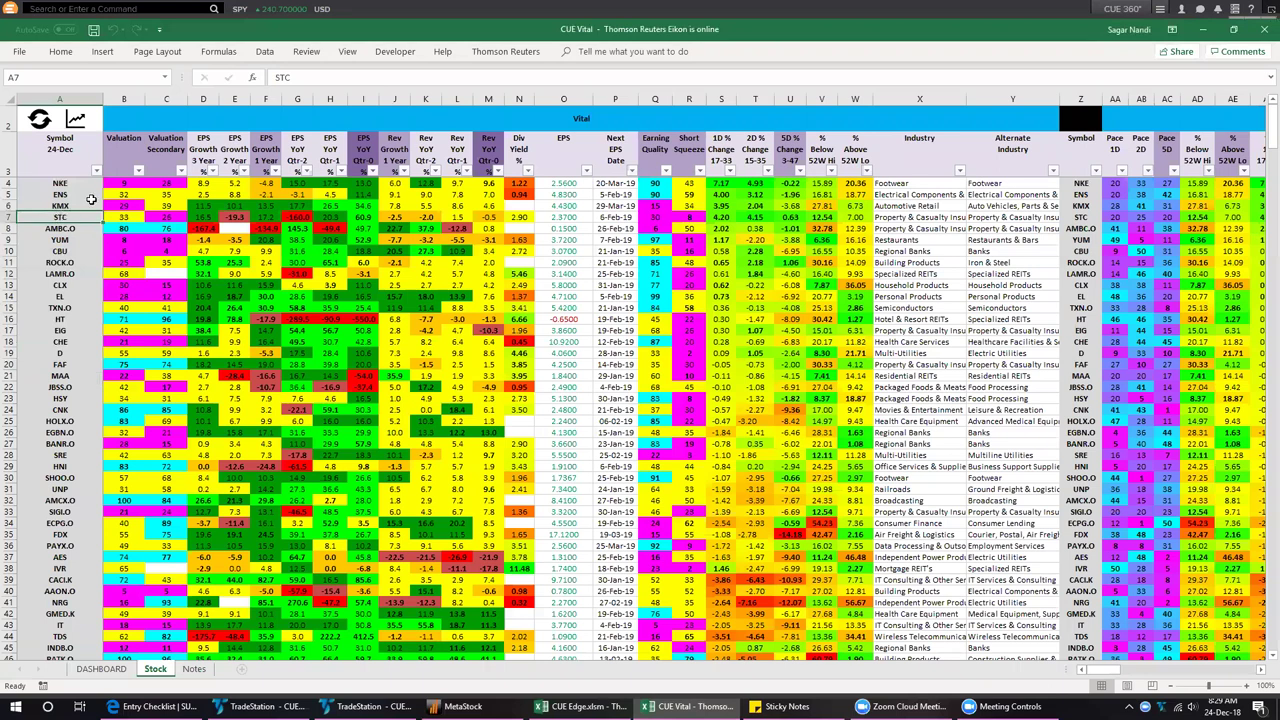
Filter the Valuation column by the cyan cell colour and highlight the filtered valuation values
click(140, 172)
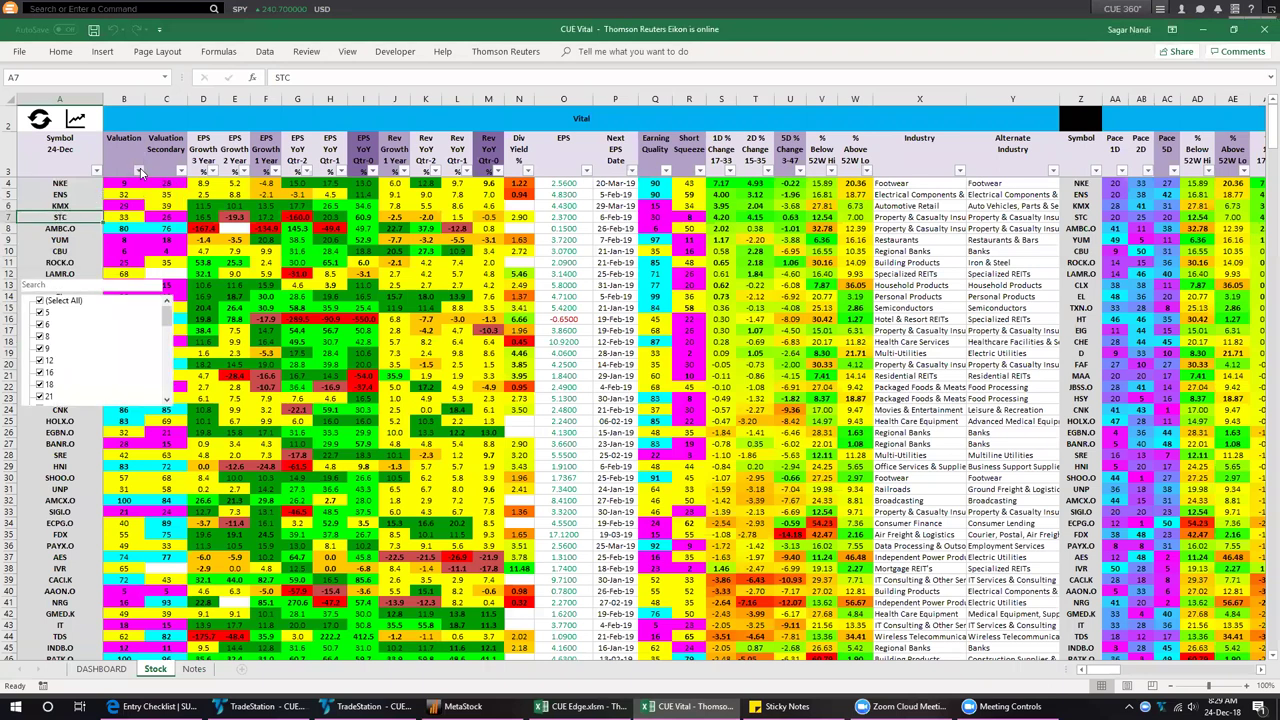
click(125, 153)
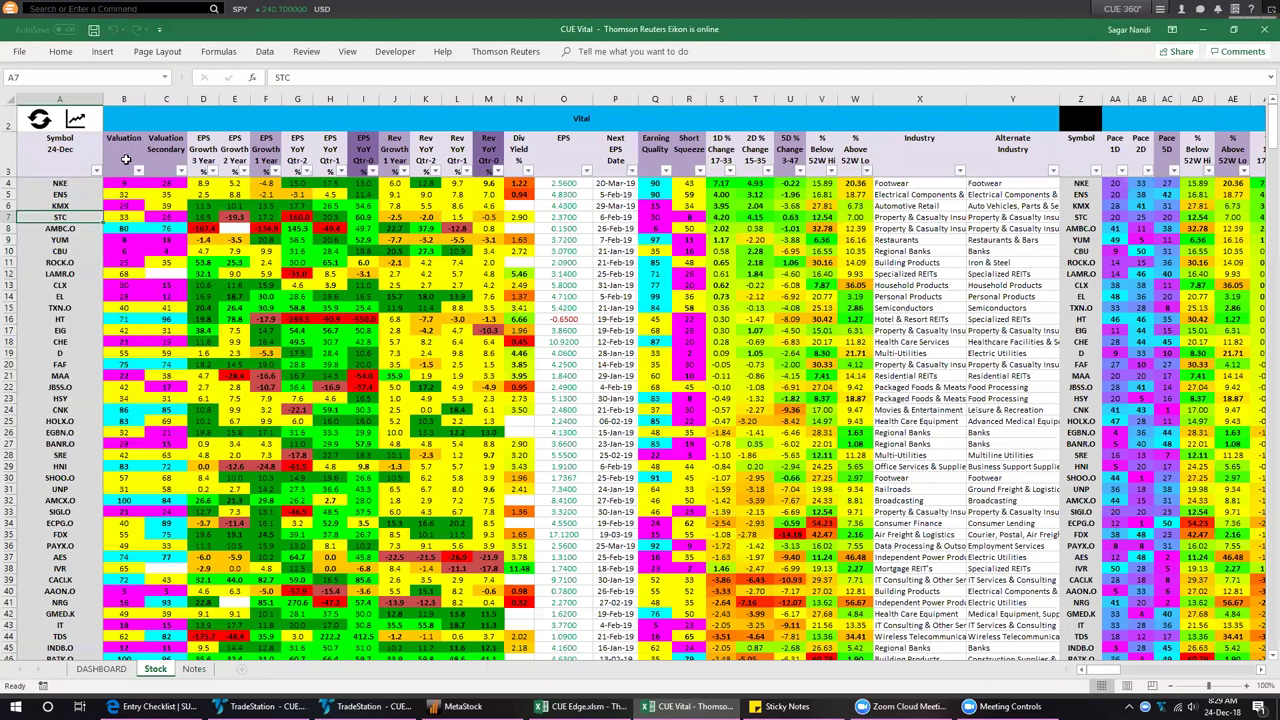
click(126, 152)
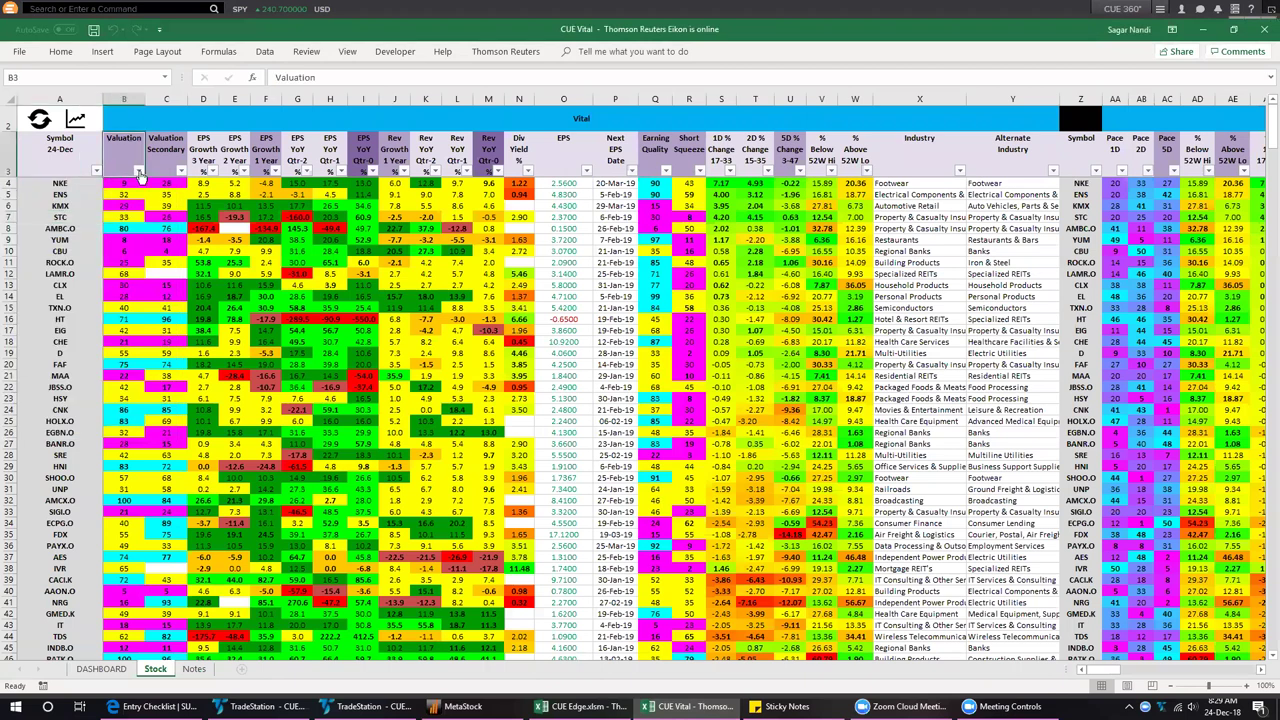
click(140, 172)
mouse_move(112, 252)
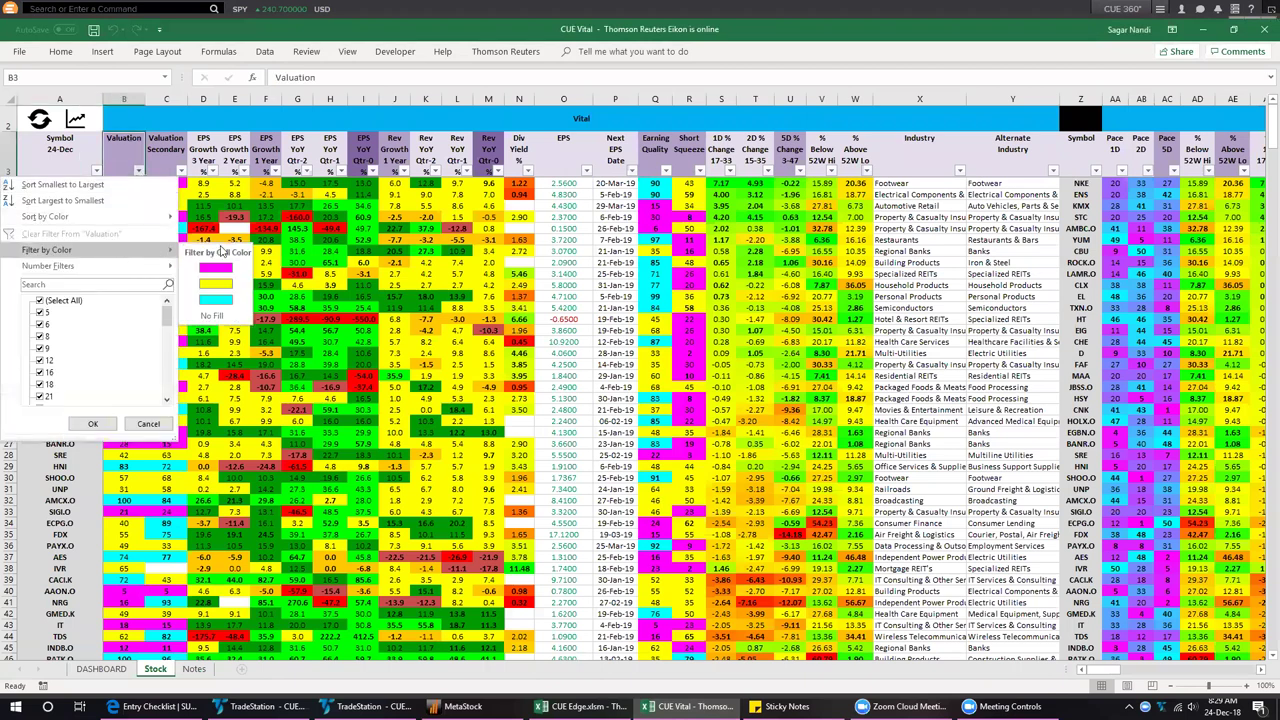
click(226, 302)
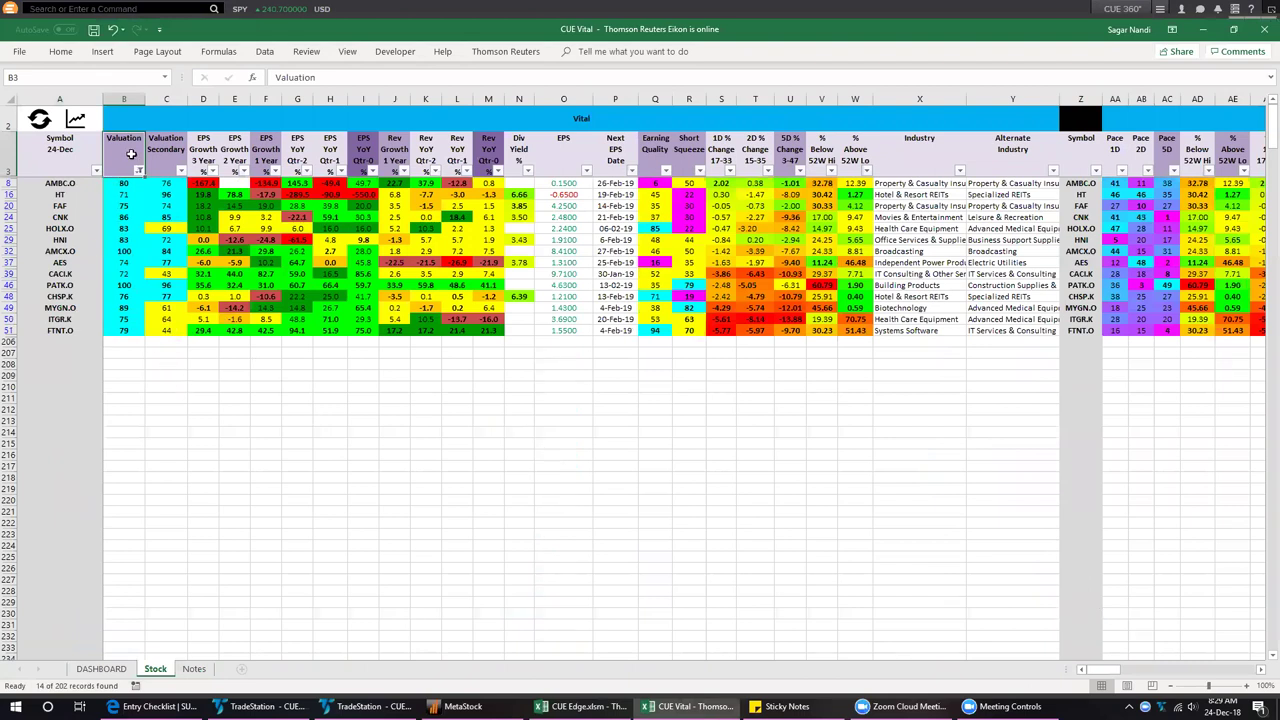
drag(124, 183, 137, 334)
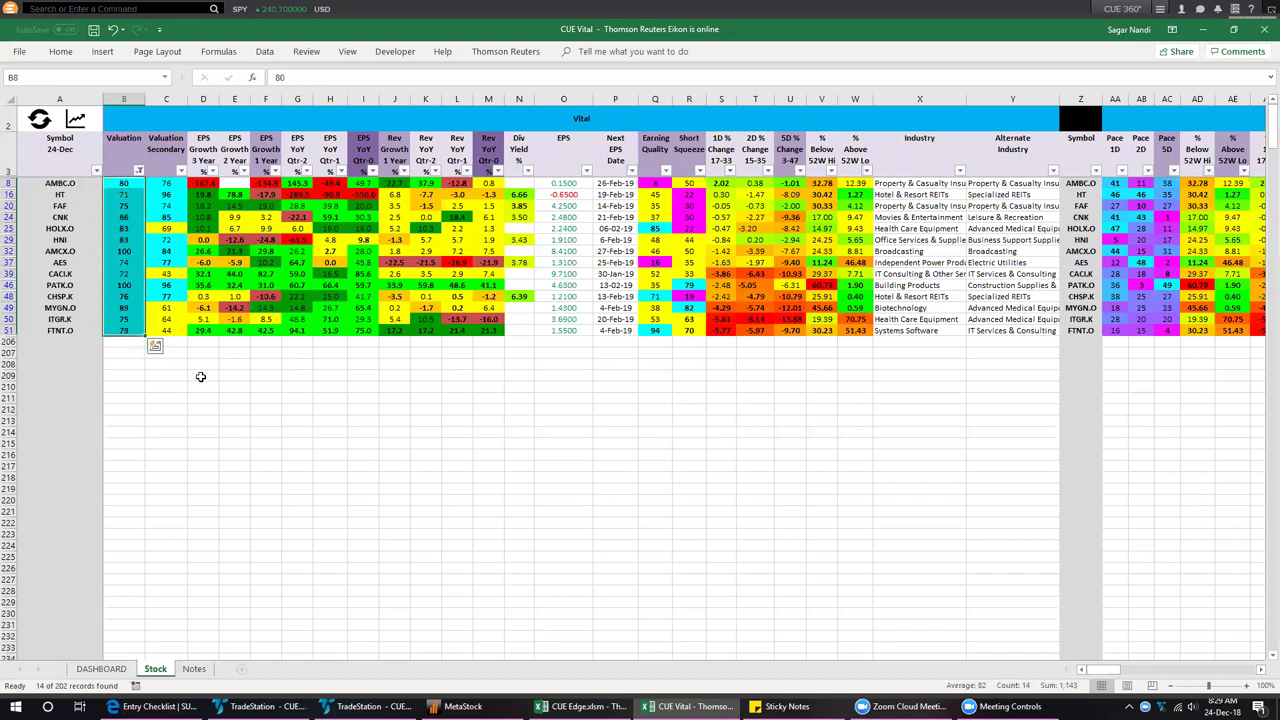
Copy the filtered stocks' symbols and paste them into the Notes sheet starting at cell F25
drag(50, 184, 62, 332)
key(ctrl+c)
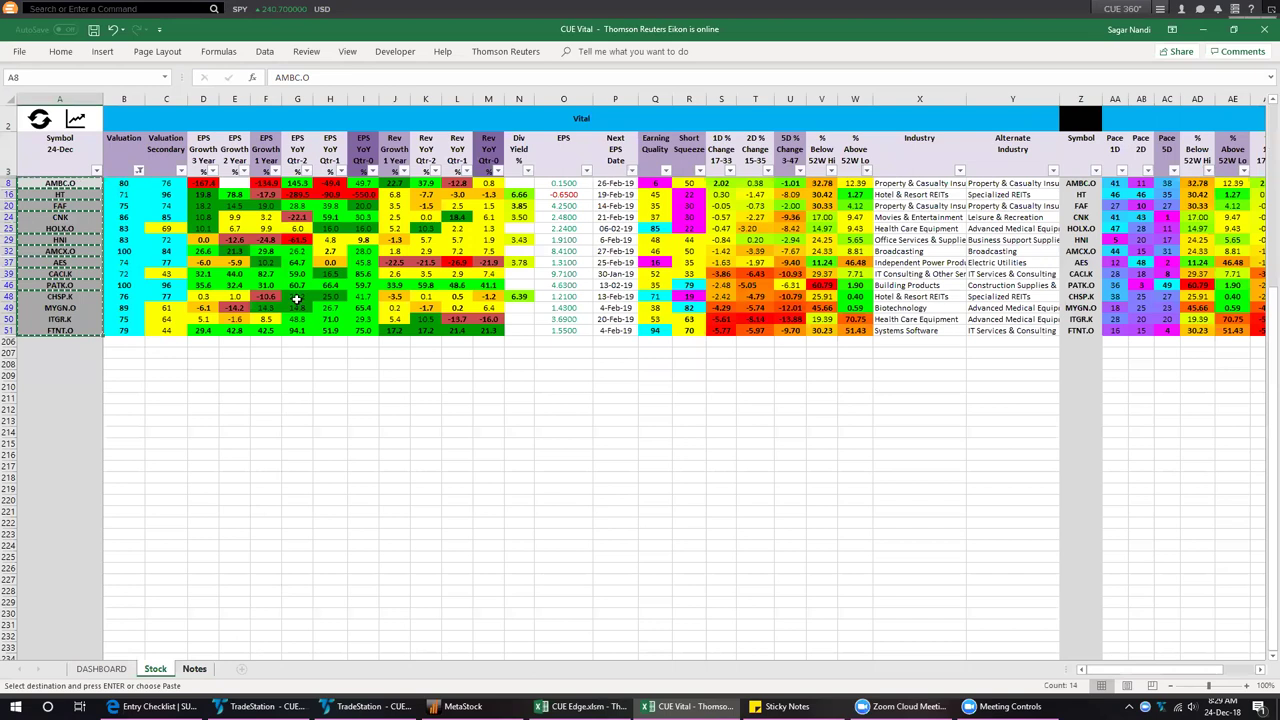
key(ctrl+Page_Down)
click(240, 112)
key(ctrl+v)
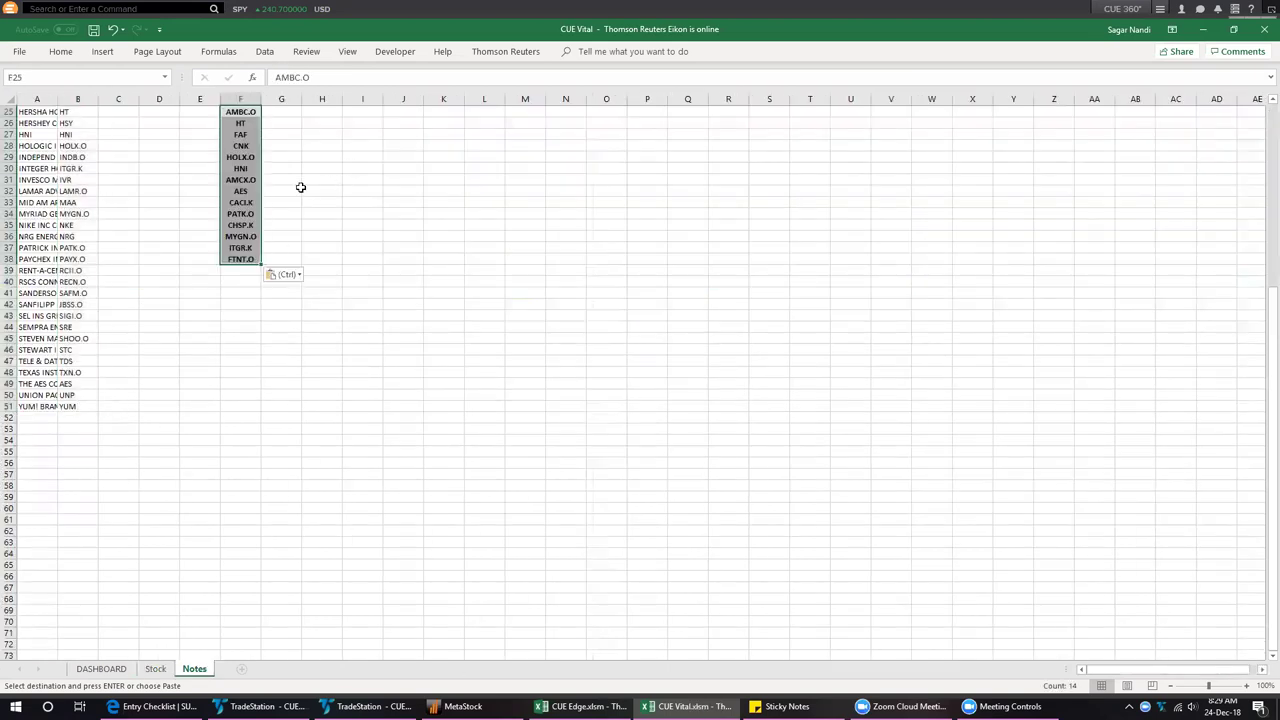
click(300, 187)
Check the stock list on the DASHBOARD sheet, and refresh the Stock sheet to reload the full, unfiltered list
click(102, 669)
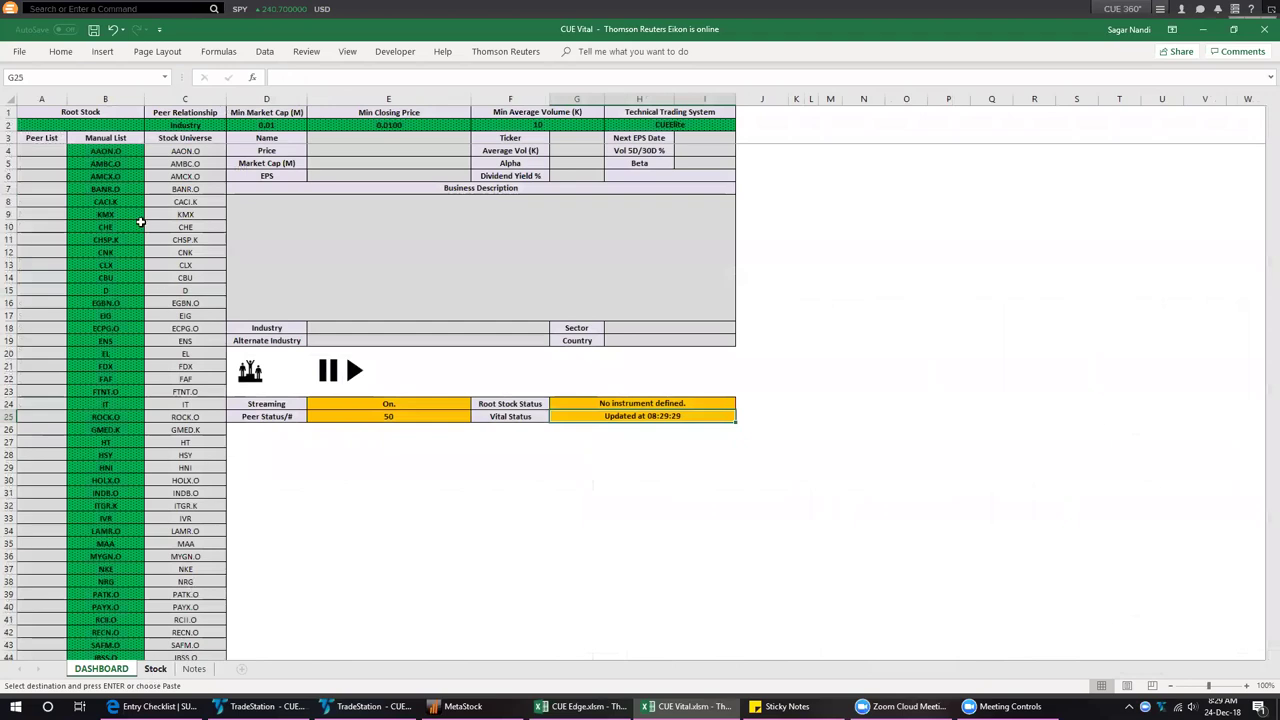
key(ctrl+Page_Down)
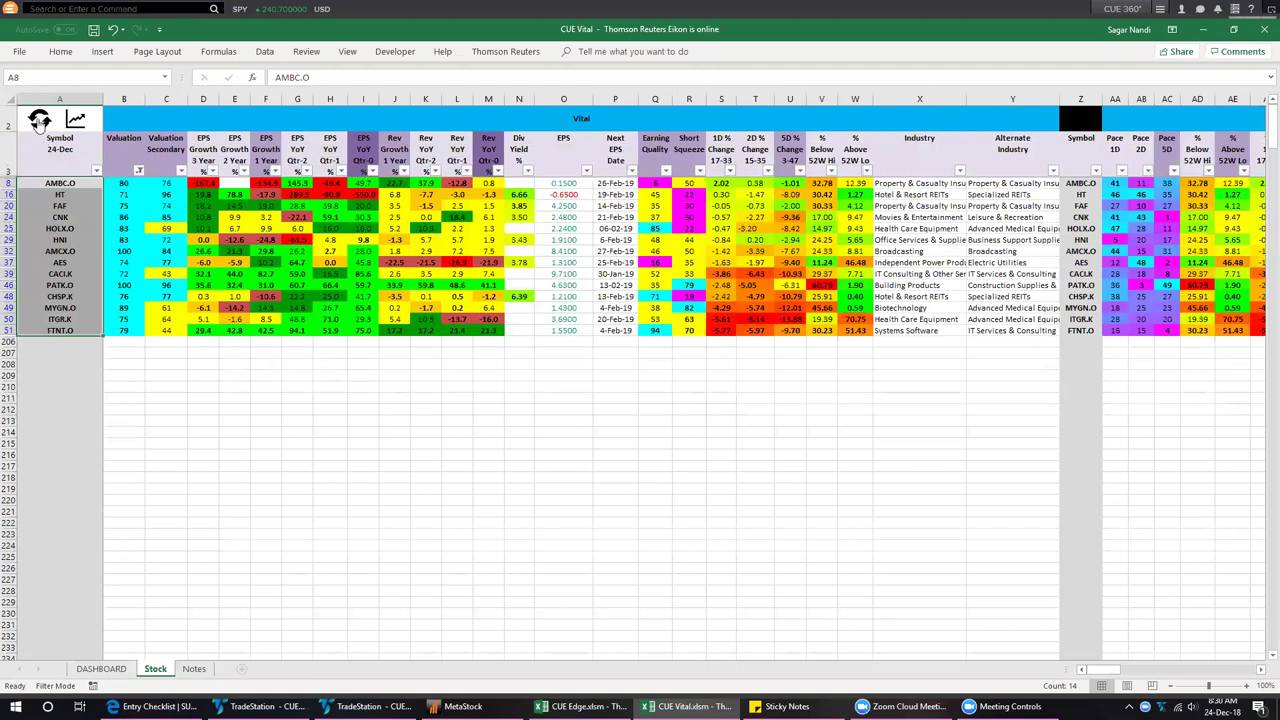
click(38, 120)
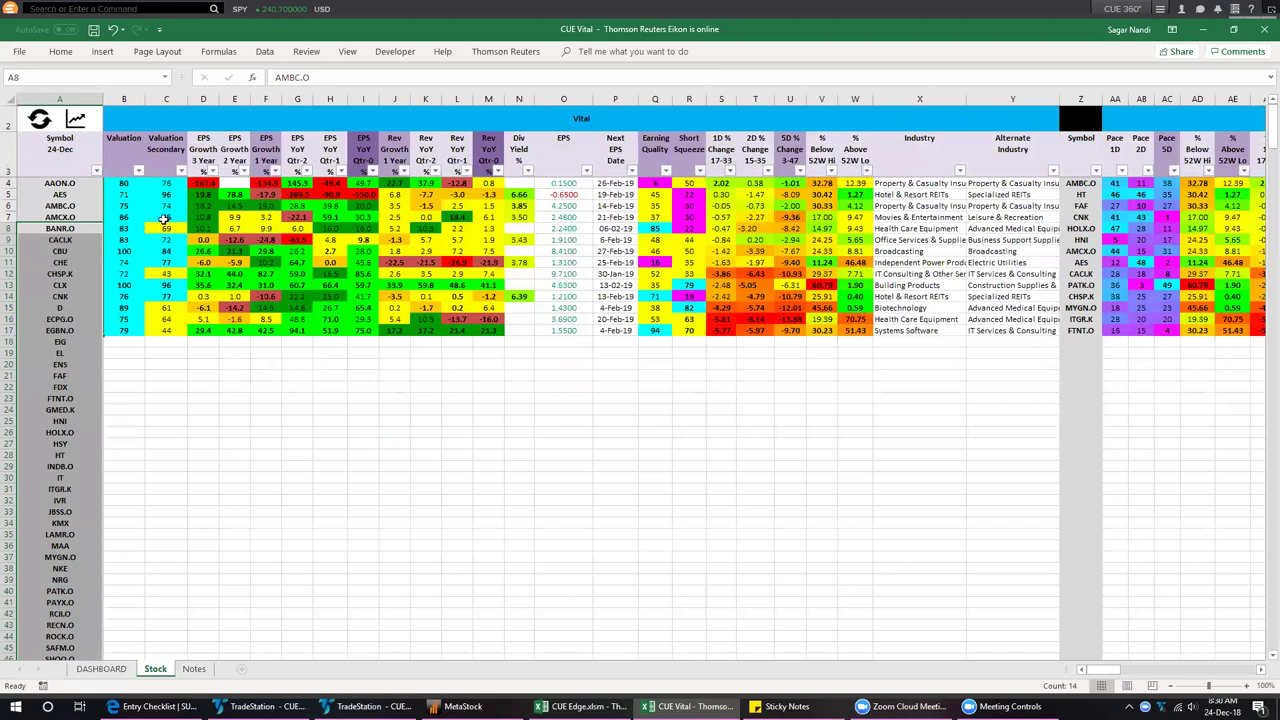
click(38, 122)
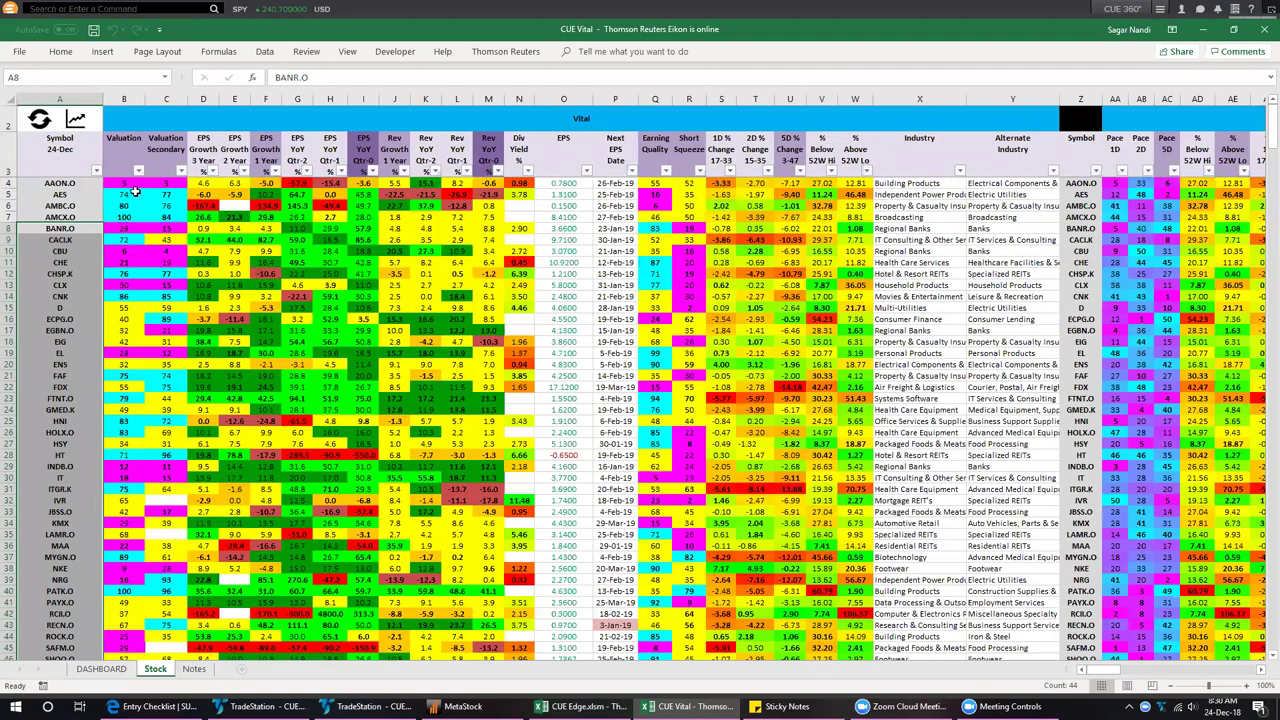
click(133, 197)
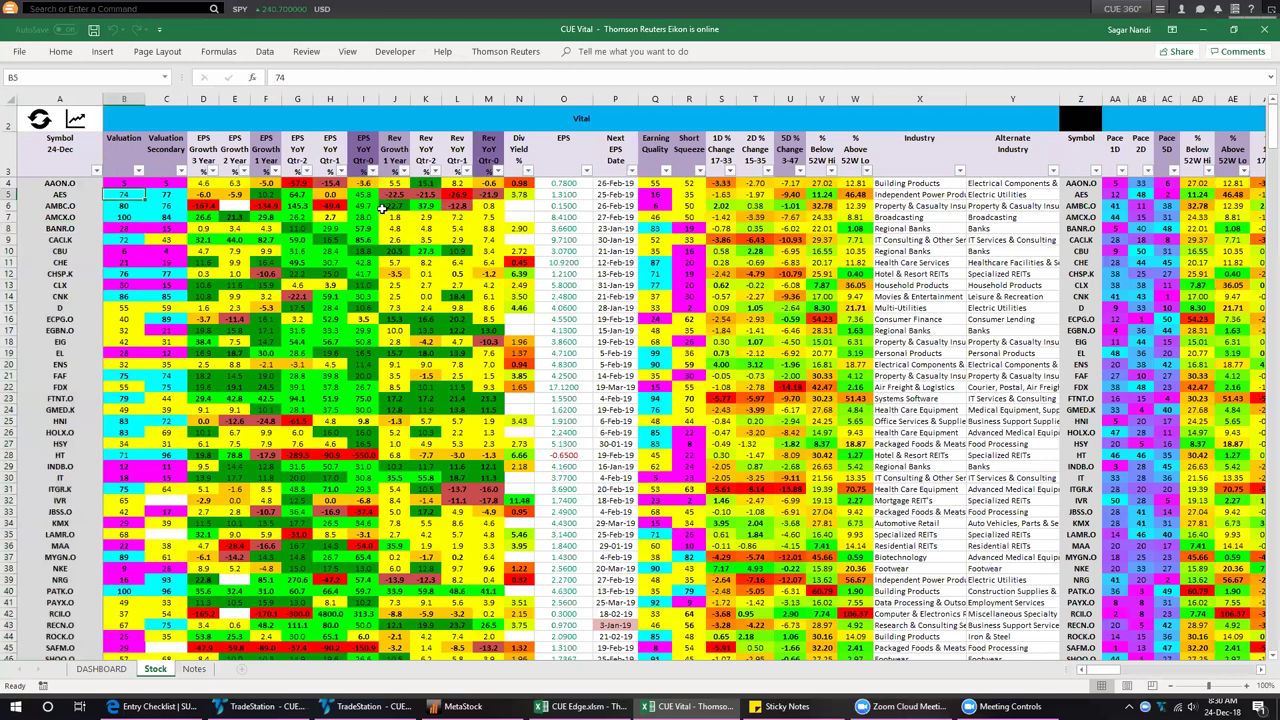
Filter the EPS Growth 1 Year % column by the bright green cell colour
click(271, 171)
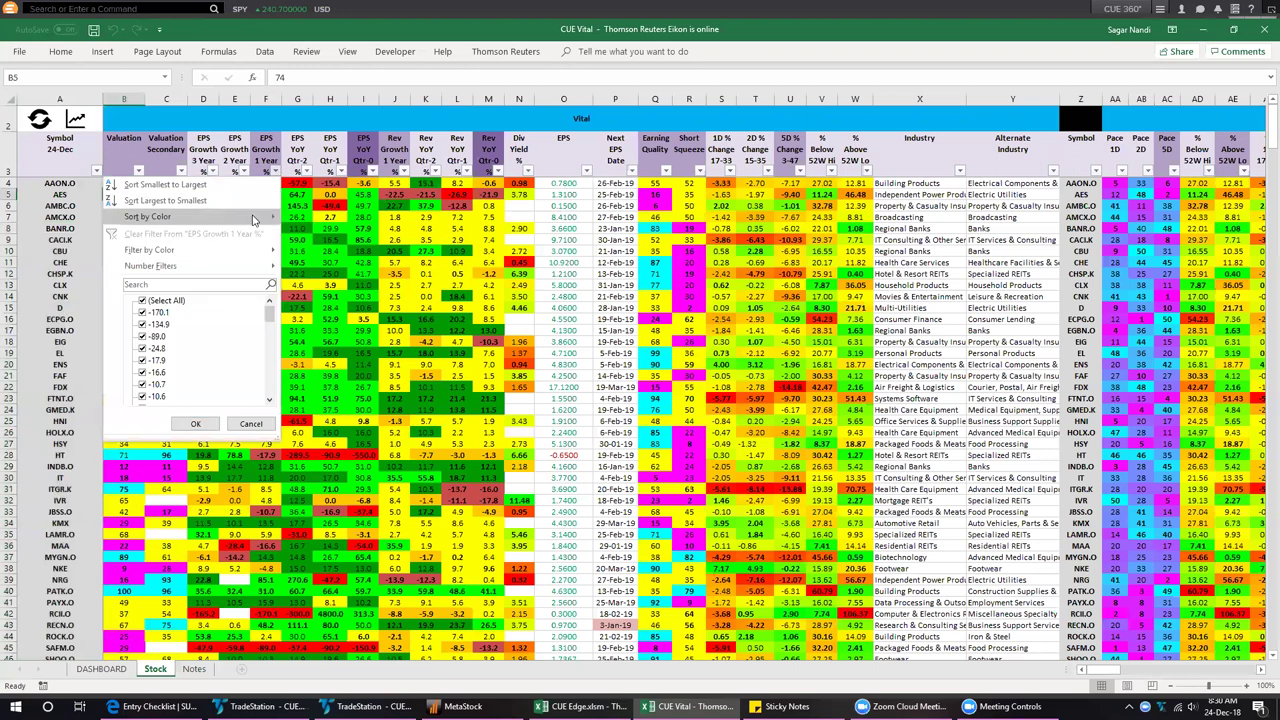
mouse_move(254, 250)
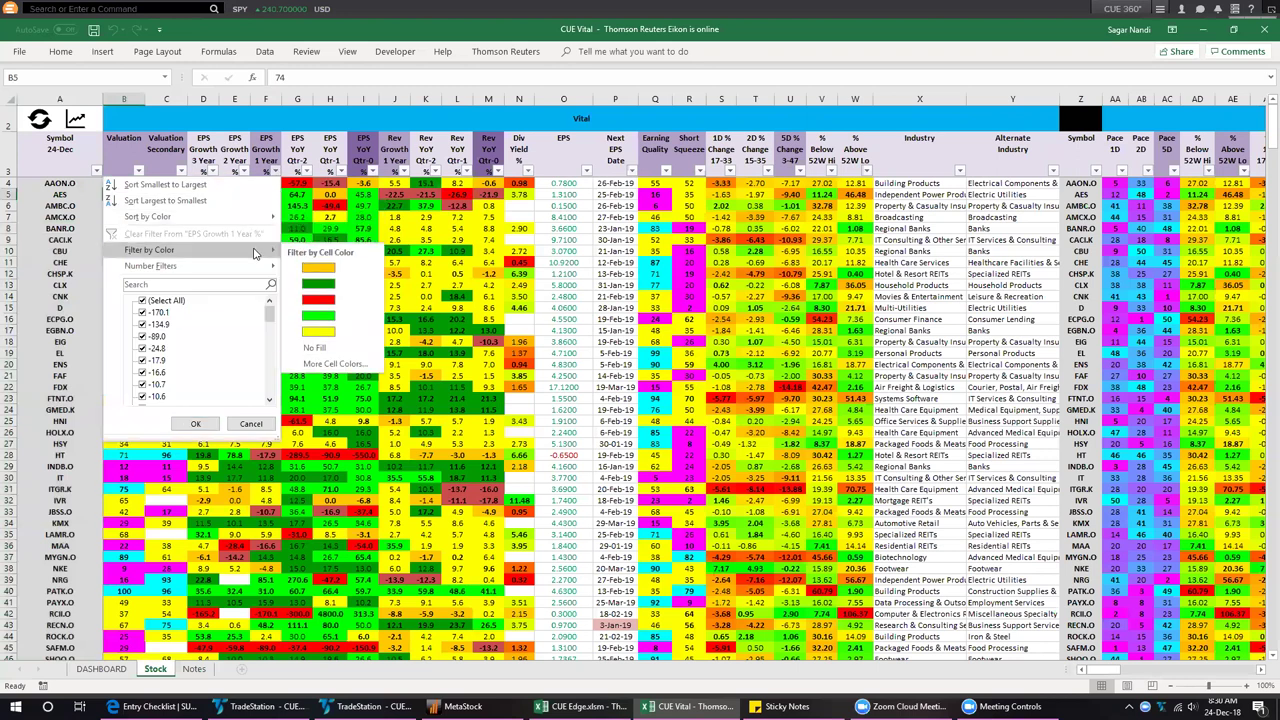
click(331, 319)
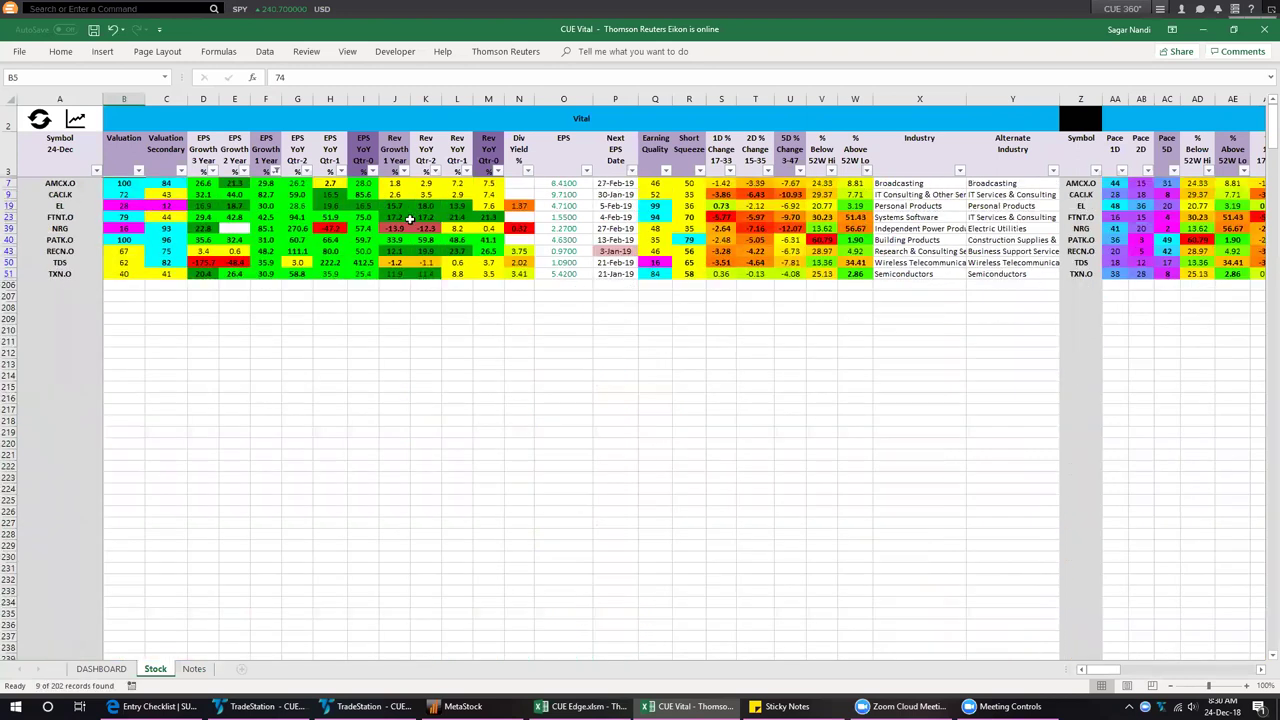
Sort the EPS YoY Qtr-0 % column by cell colour and filter it to the bright green cells
click(372, 171)
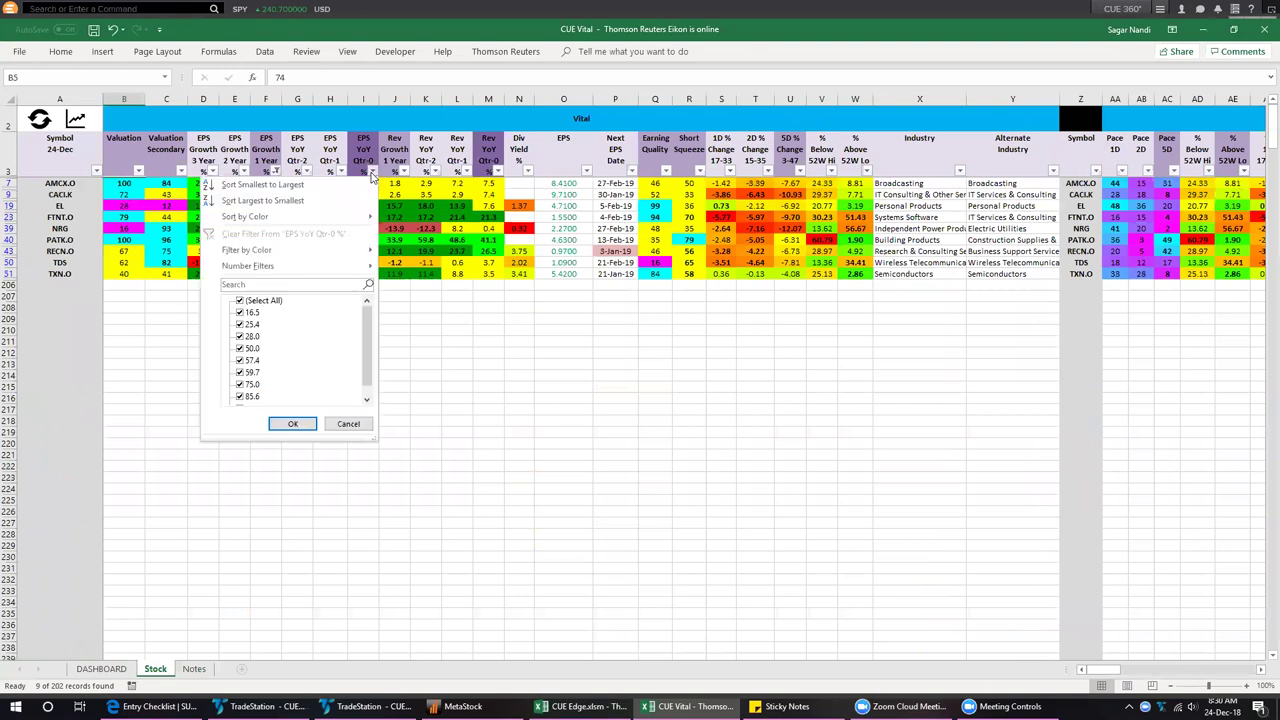
mouse_move(368, 212)
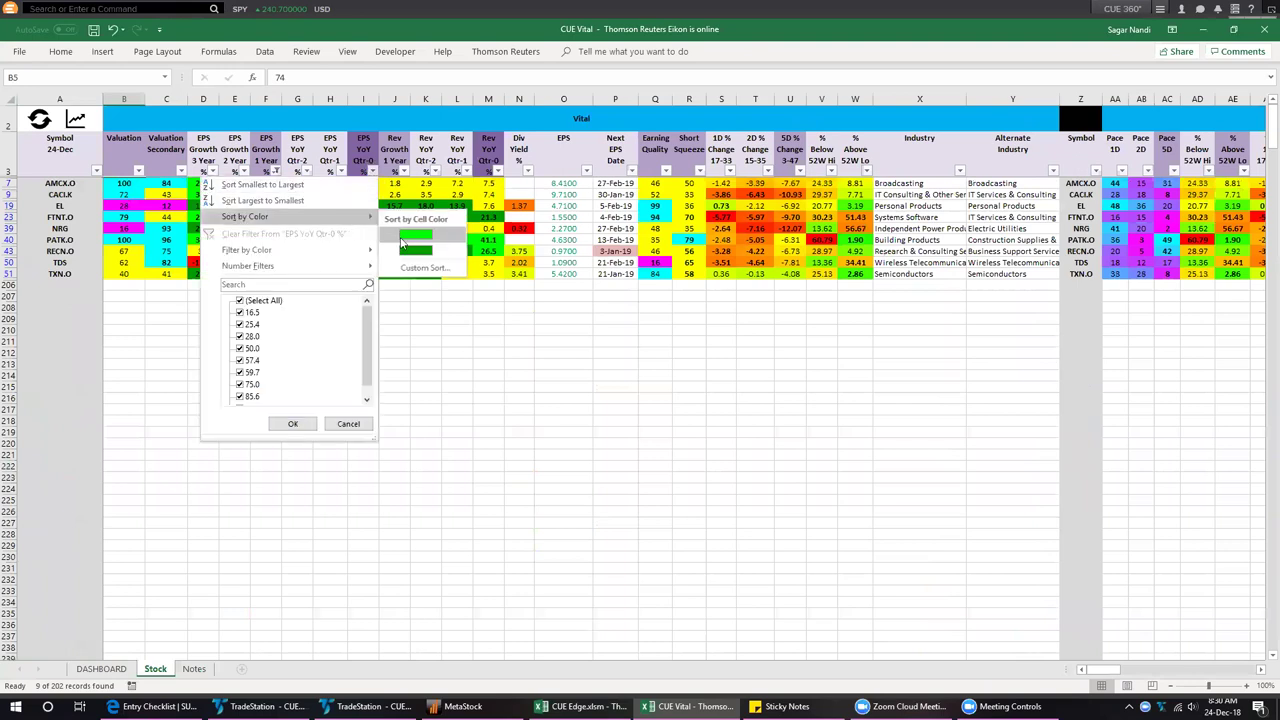
click(401, 238)
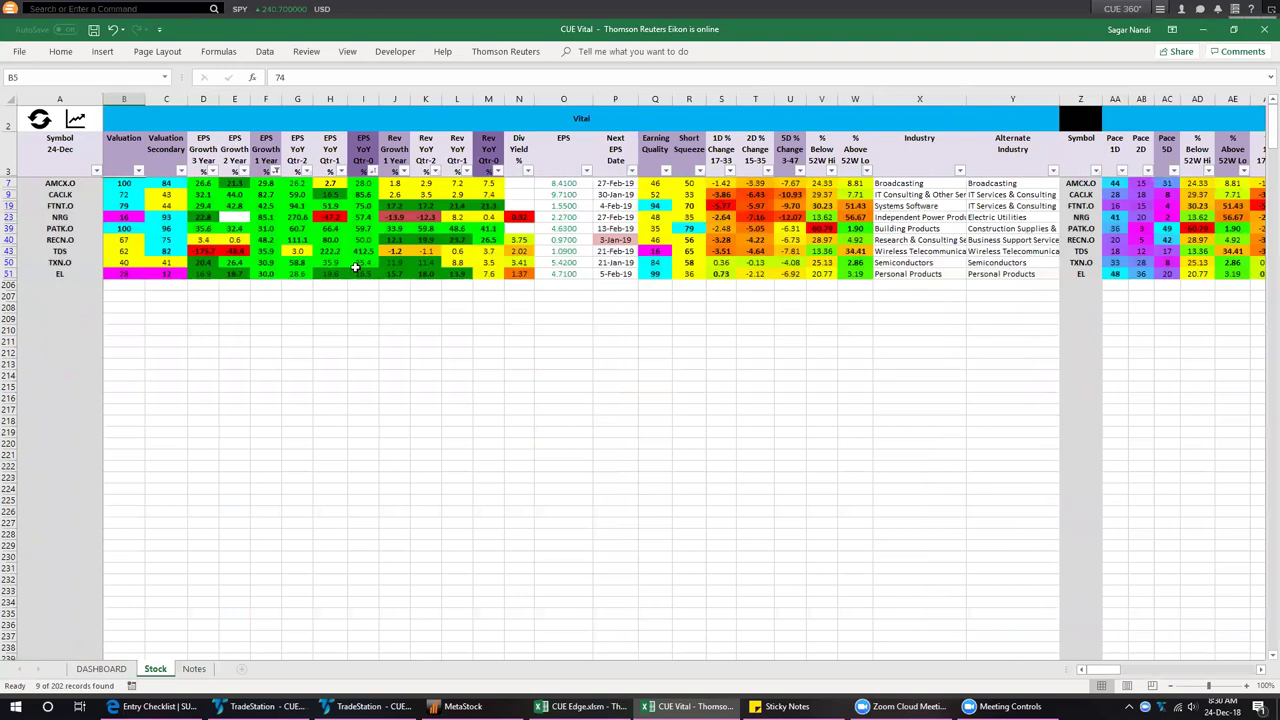
click(372, 172)
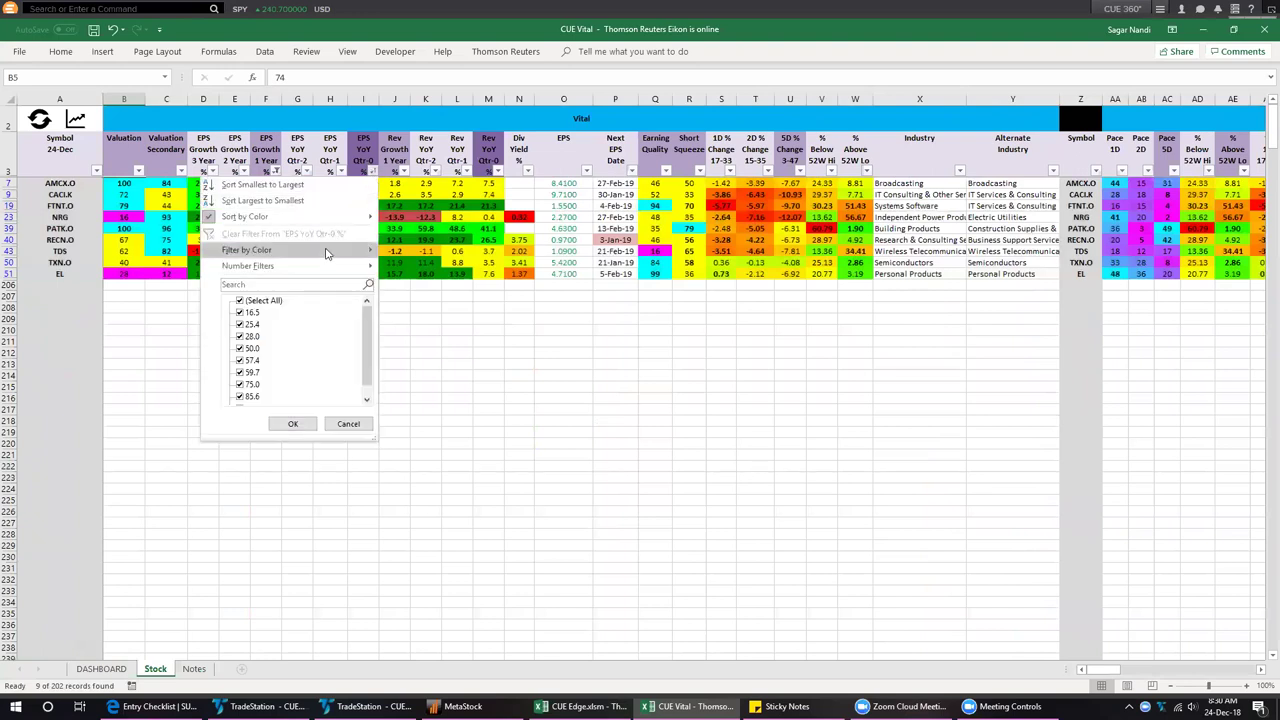
mouse_move(328, 251)
click(413, 272)
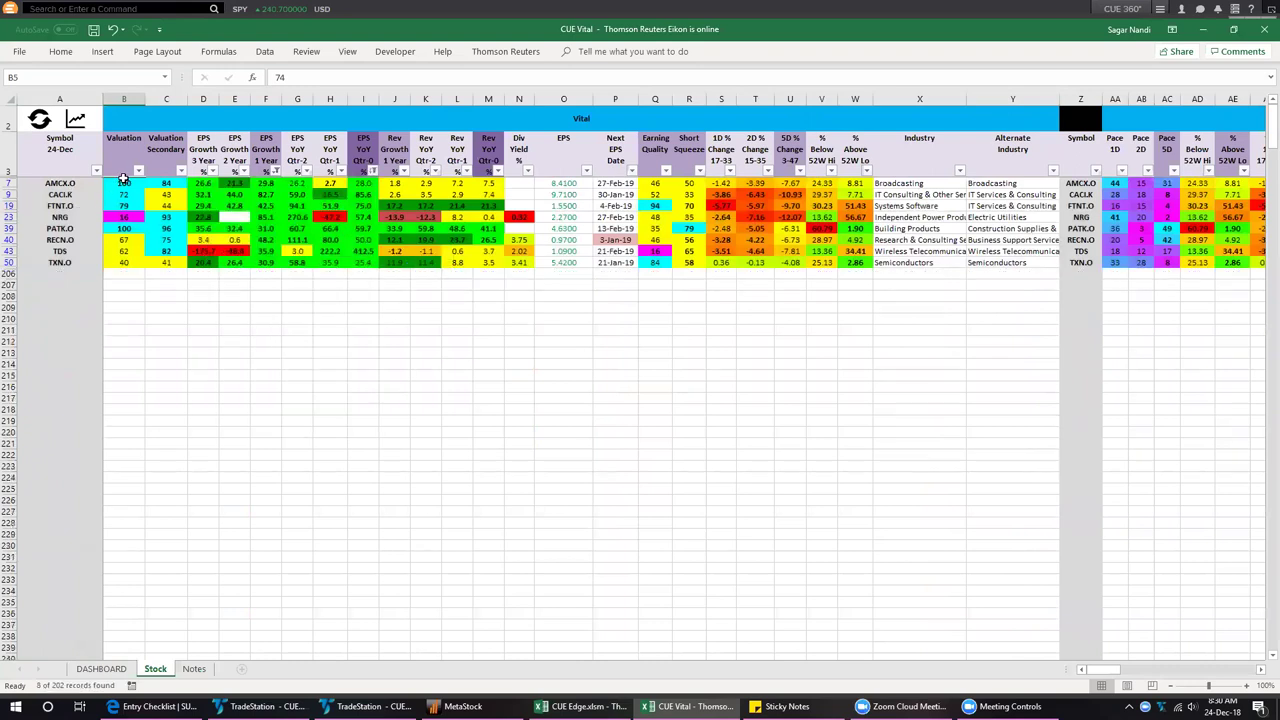
Sort the filtered stocks by Valuation, highest first, and highlight the top four stocks' valuation and EPS growth figures
drag(124, 184, 128, 223)
click(175, 308)
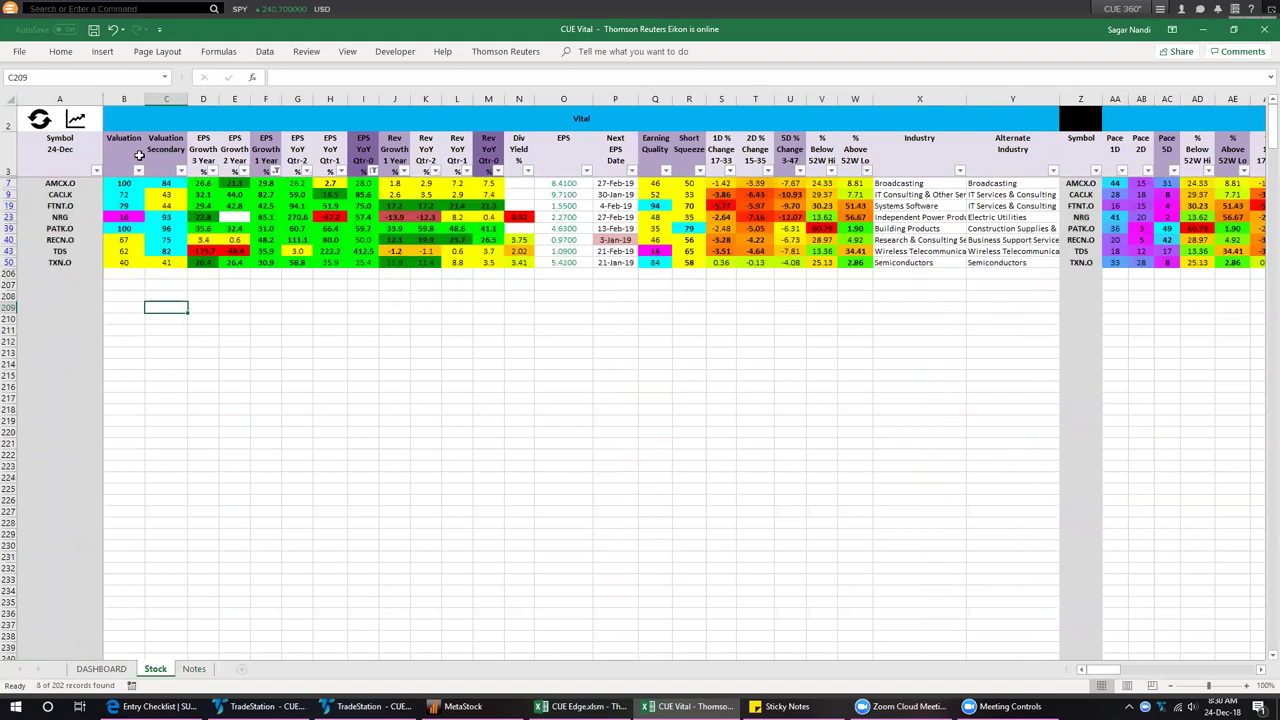
click(124, 152)
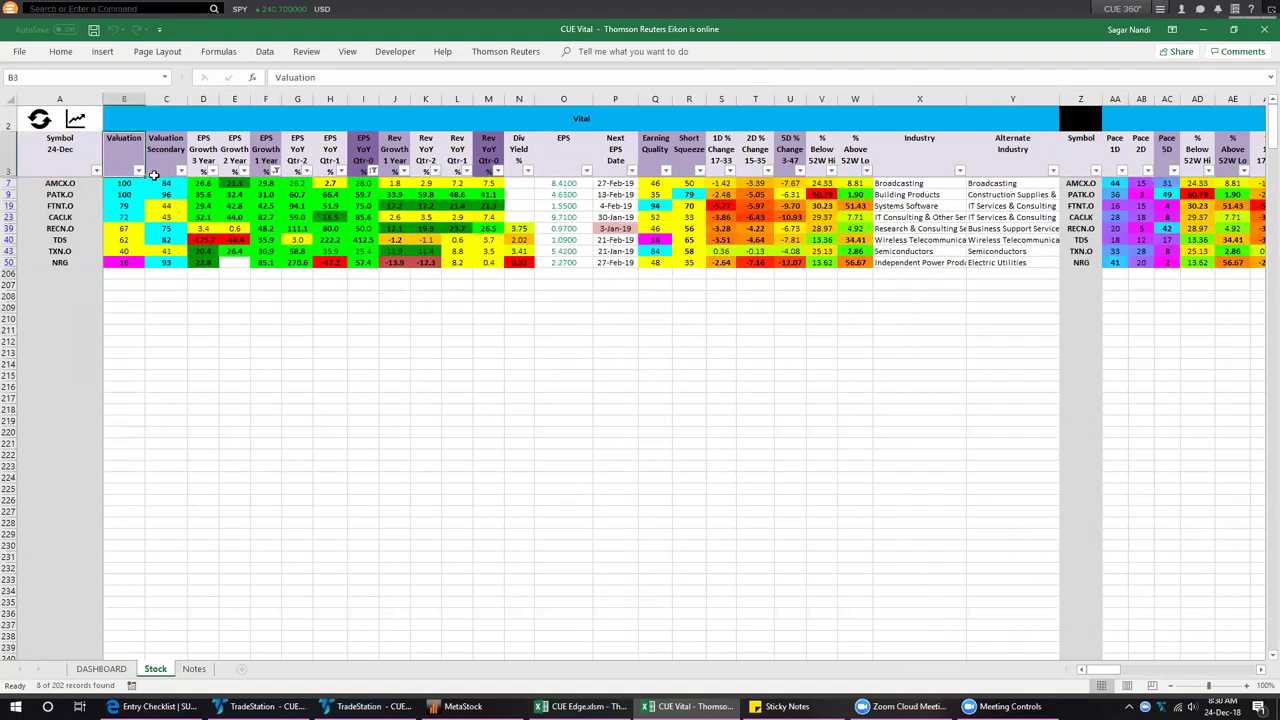
drag(97, 186, 134, 218)
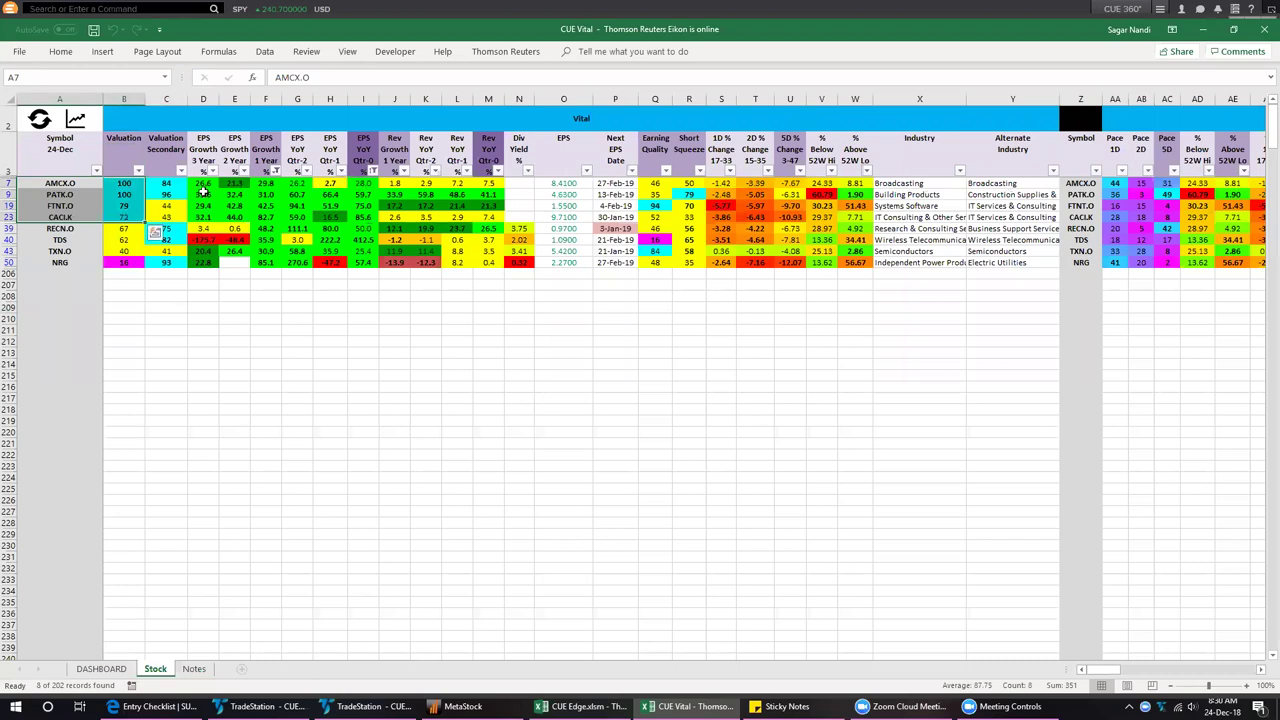
drag(203, 184, 367, 209)
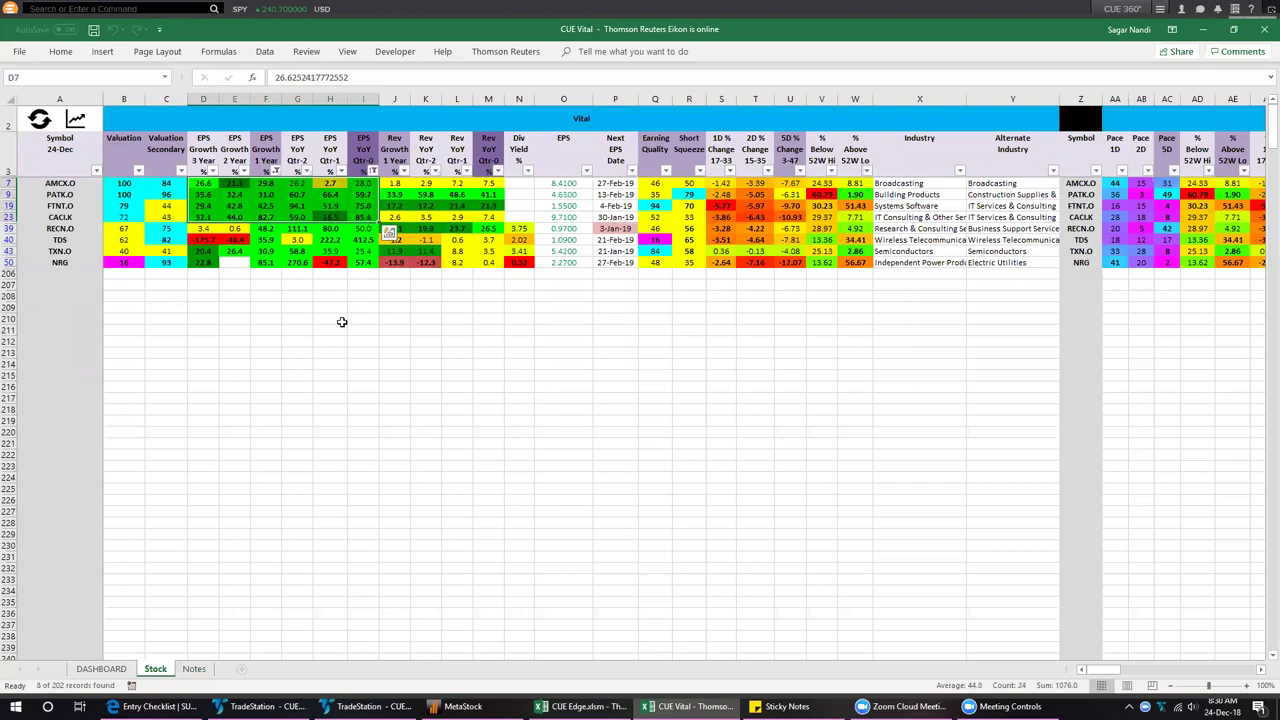
click(318, 341)
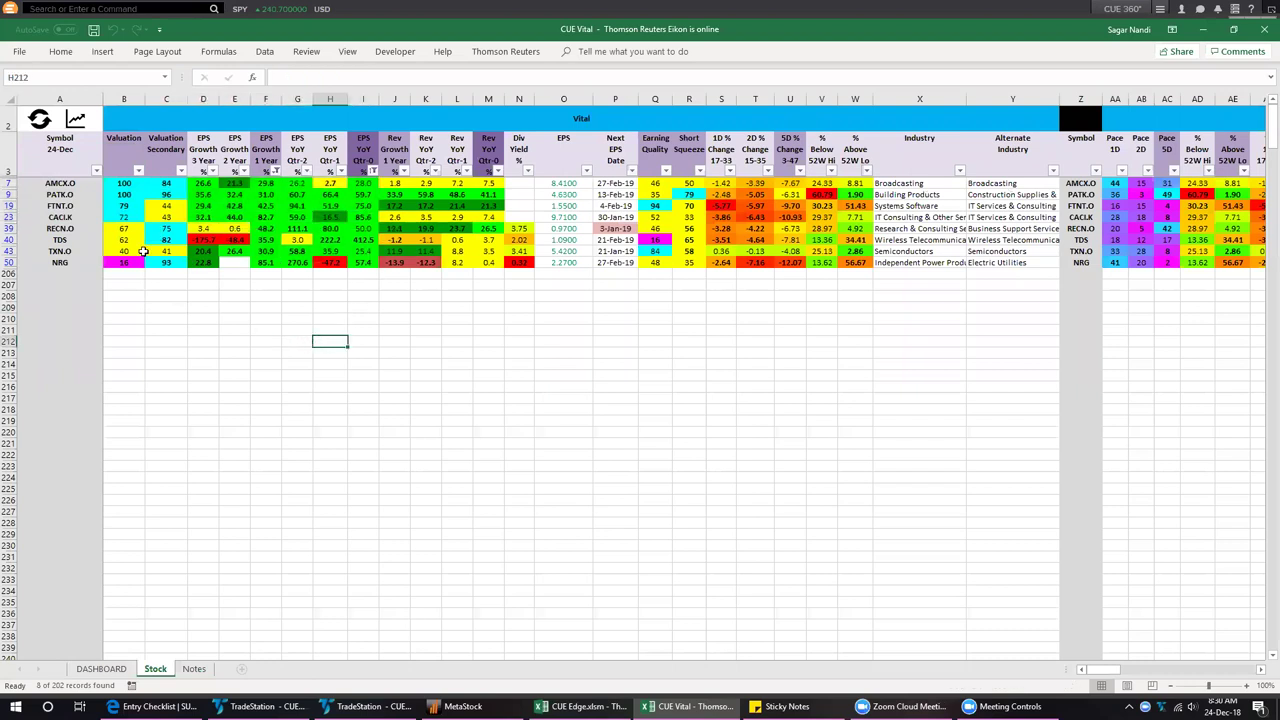
Copy the filtered symbols from AMCX.O to NRG and paste them into column F of the Notes sheet, starting at F39
drag(70, 183, 70, 263)
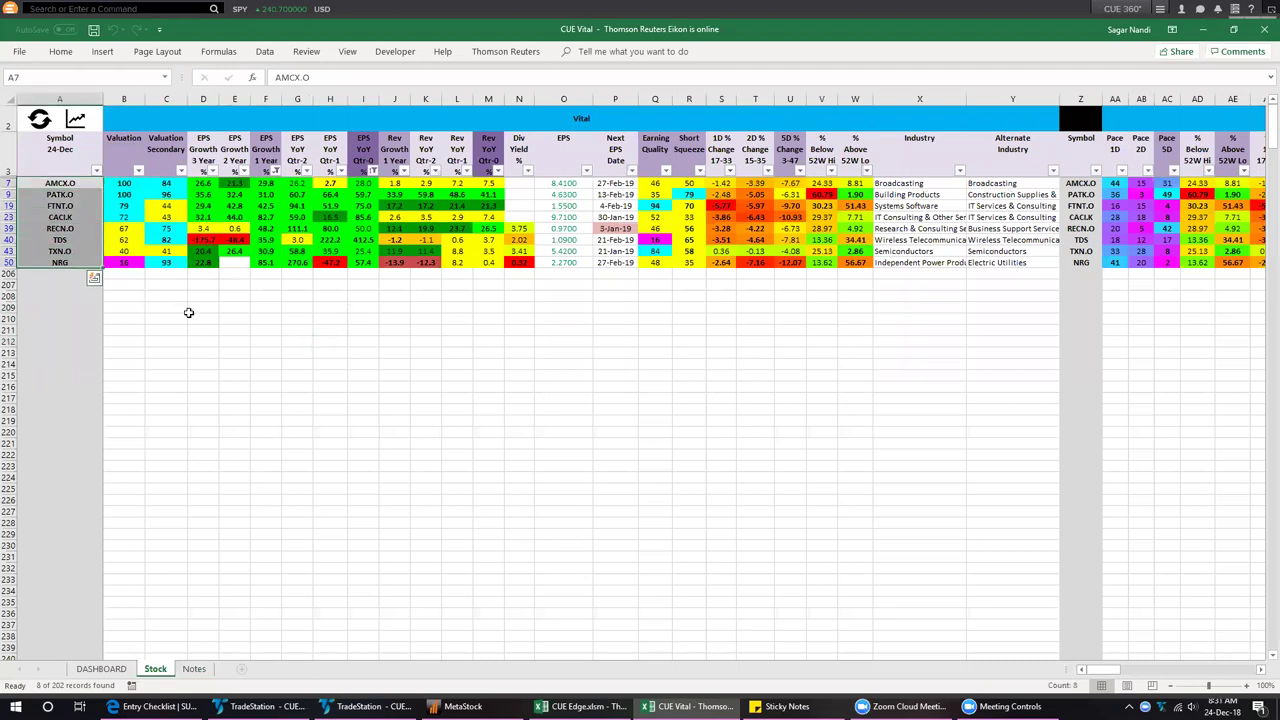
key(ctrl+c)
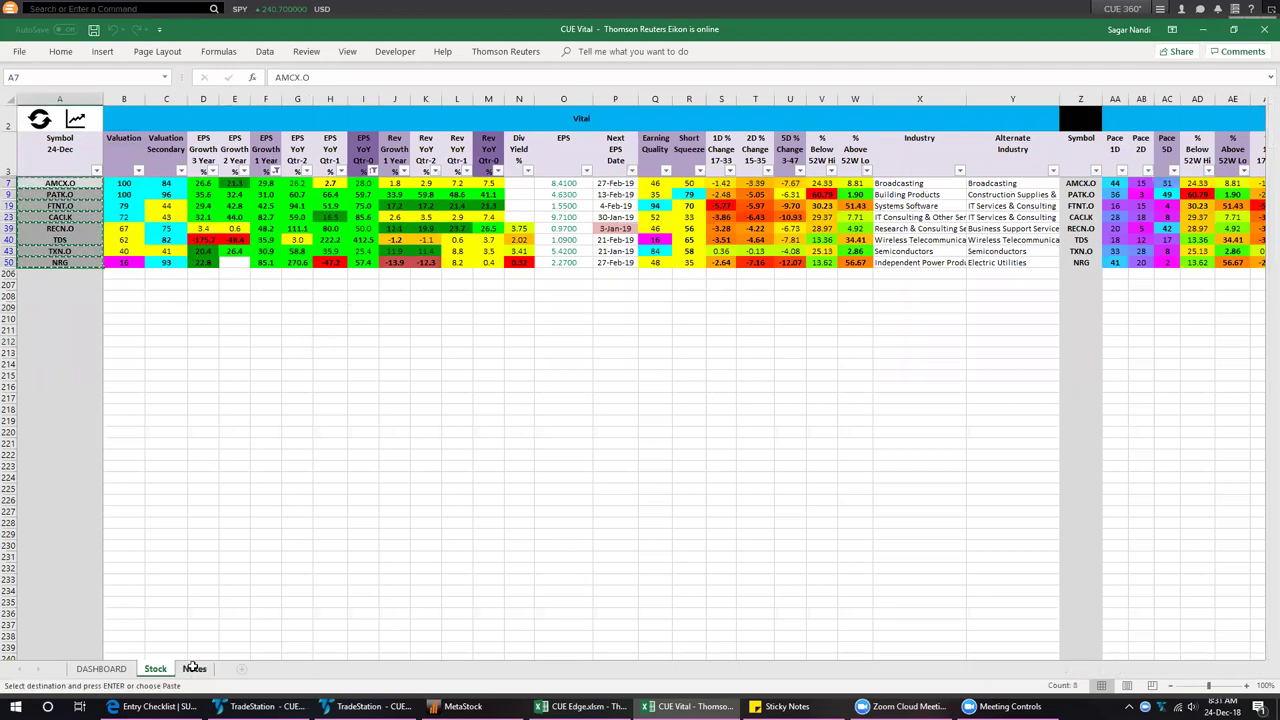
key(ctrl+Page_Down)
key(Return)
click(321, 338)
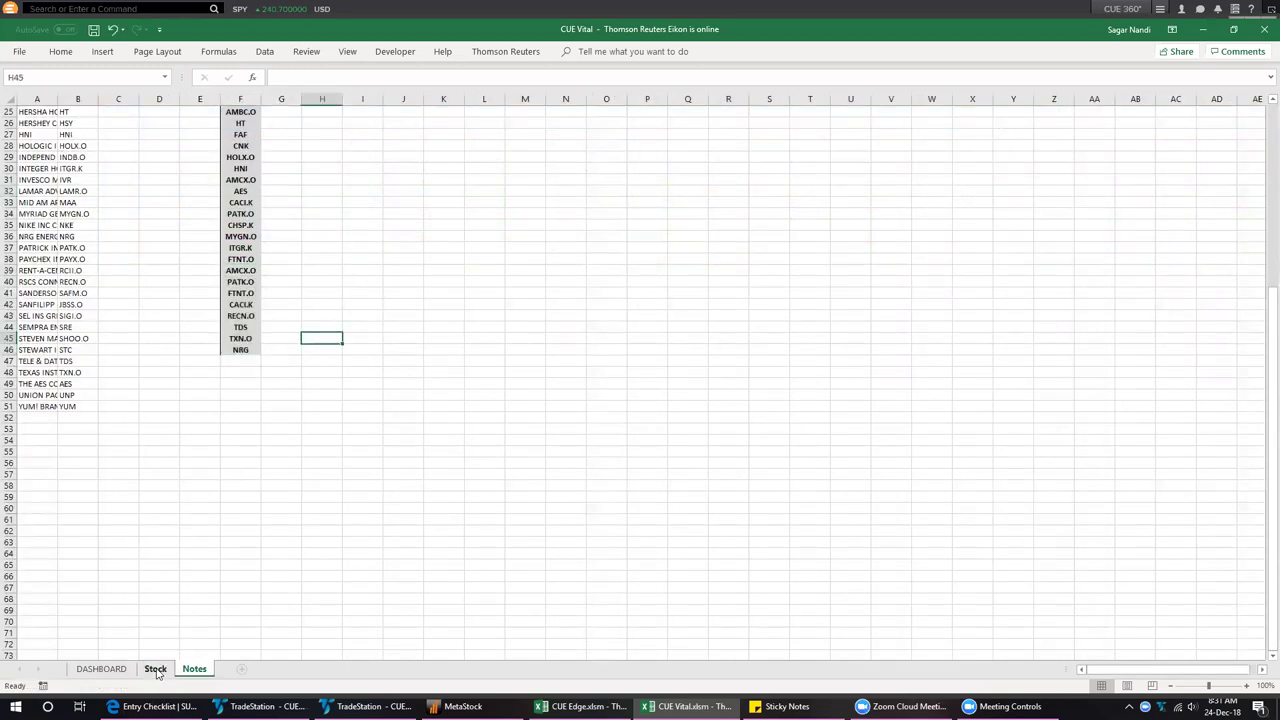
Sort the full stock list by Div Yield %, highest first, and append the top five symbols to the Notes sheet from F47
key(ctrl+Page_Up)
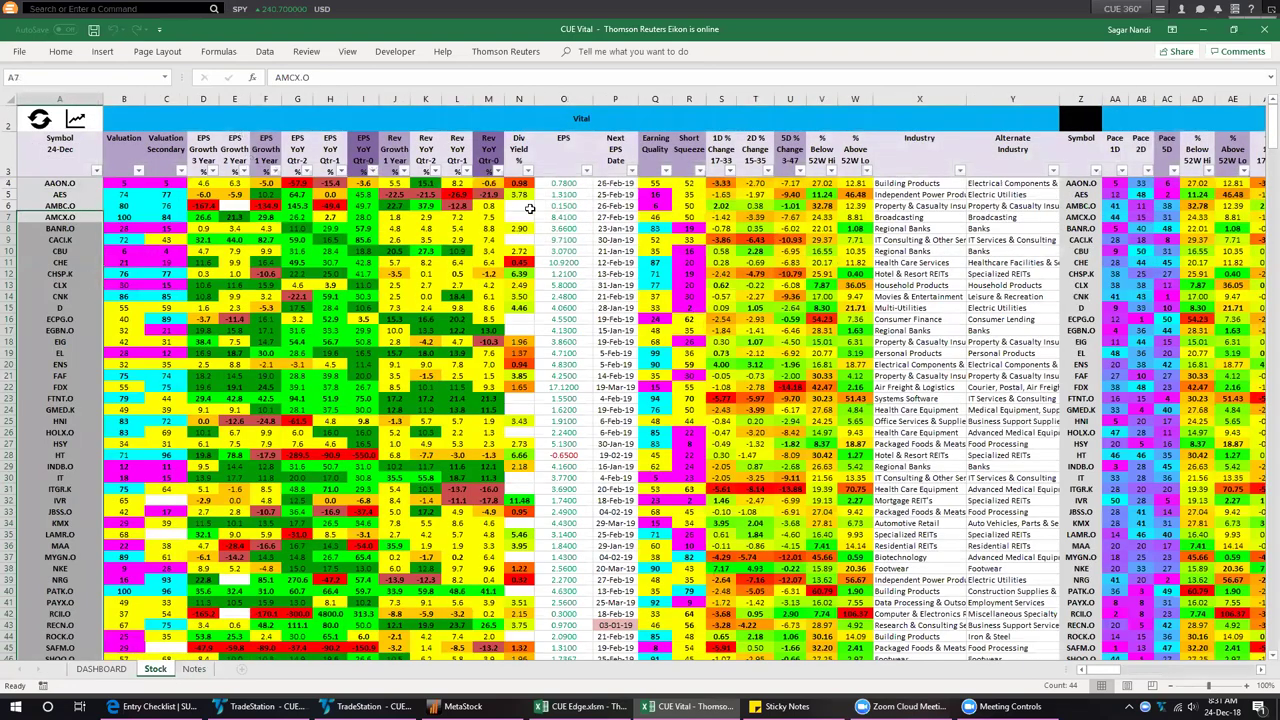
drag(523, 188, 520, 228)
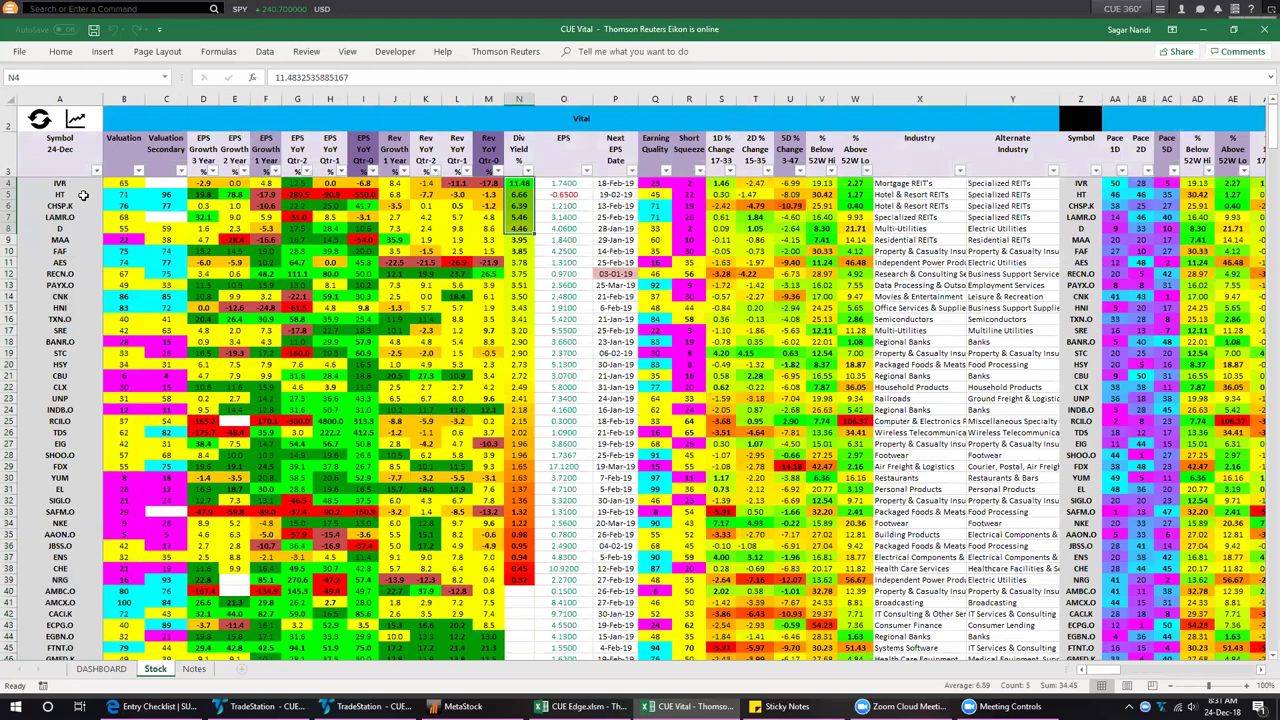
drag(66, 183, 37, 231)
drag(313, 224, 61, 226)
key(ctrl+c)
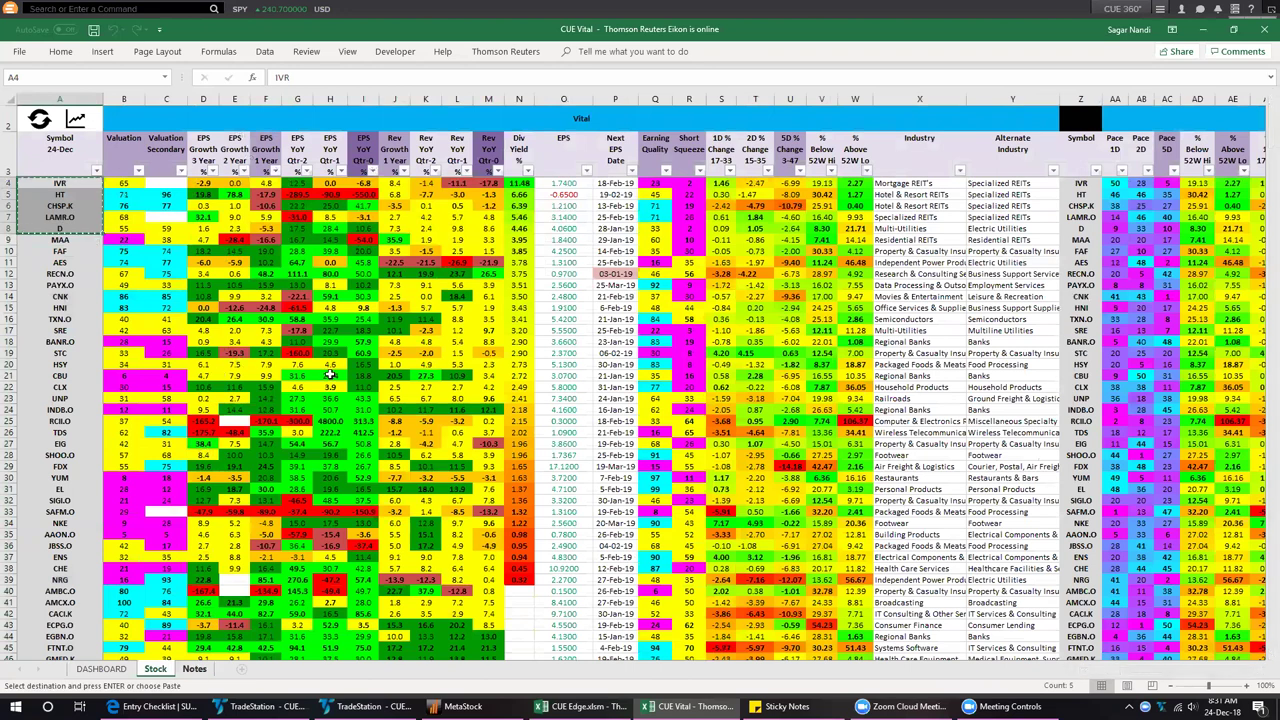
key(ctrl+Page_Down)
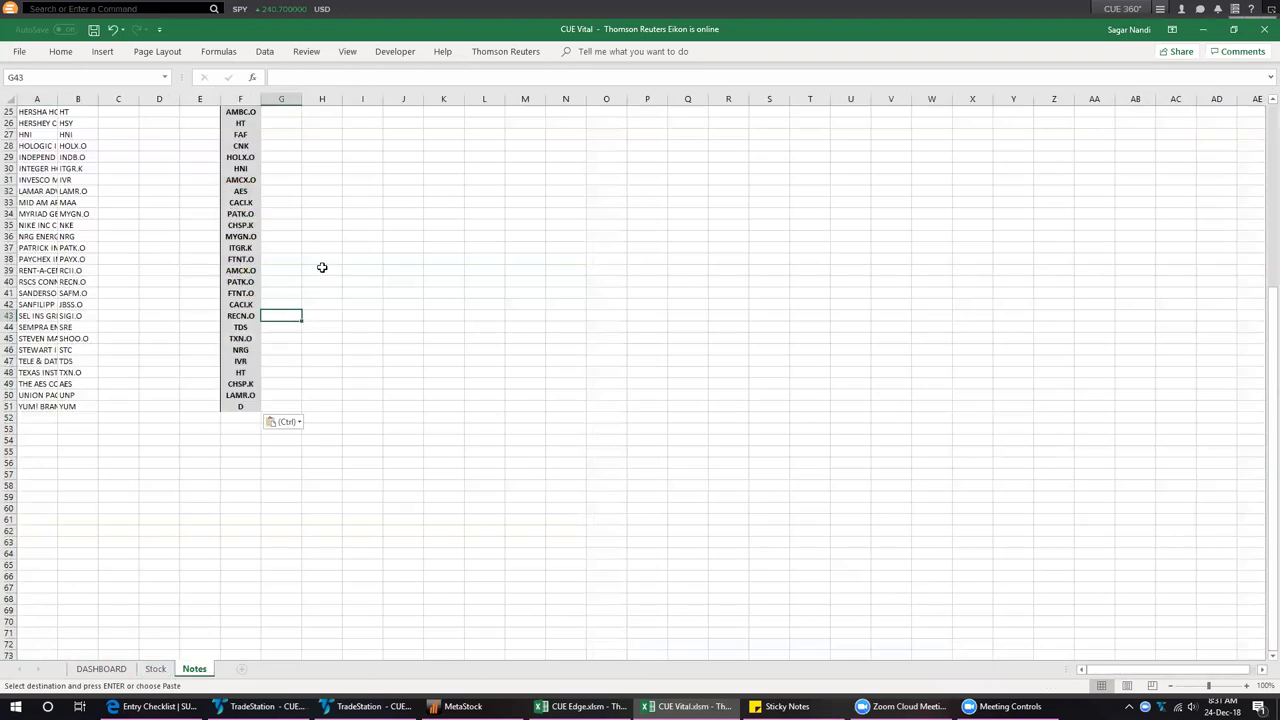
click(320, 179)
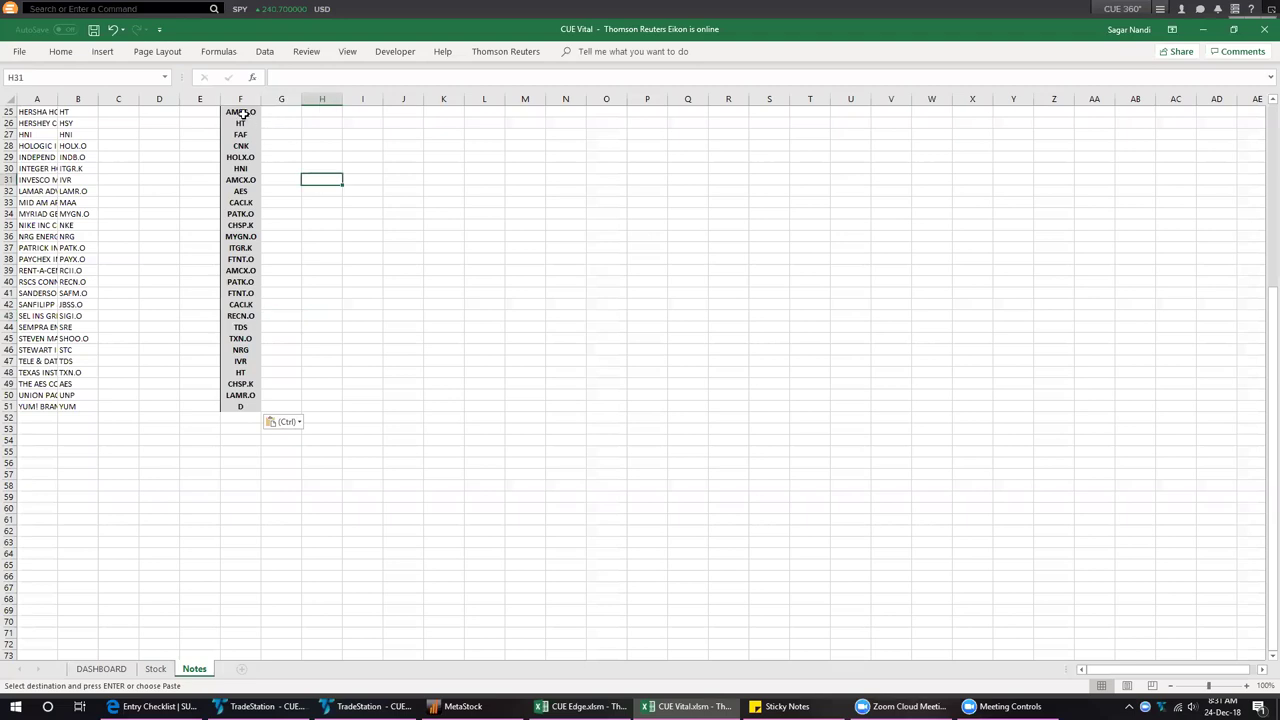
Select the whole shortlist of symbols in F25:F51 on the Notes sheet
click(242, 113)
drag(242, 128, 241, 406)
key(ctrl)
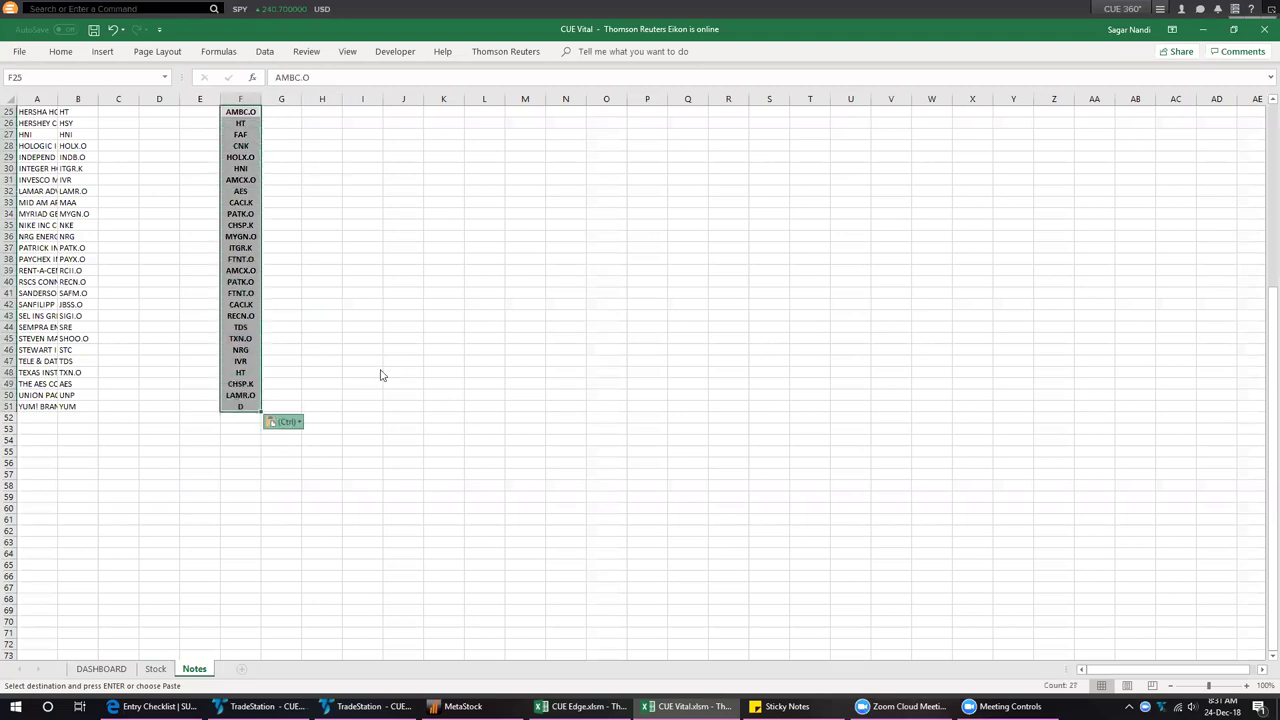
key(ctrl)
Clear the Manual List on the DASHBOARD sheet by selecting its named range Peer and deleting the contents
click(101, 668)
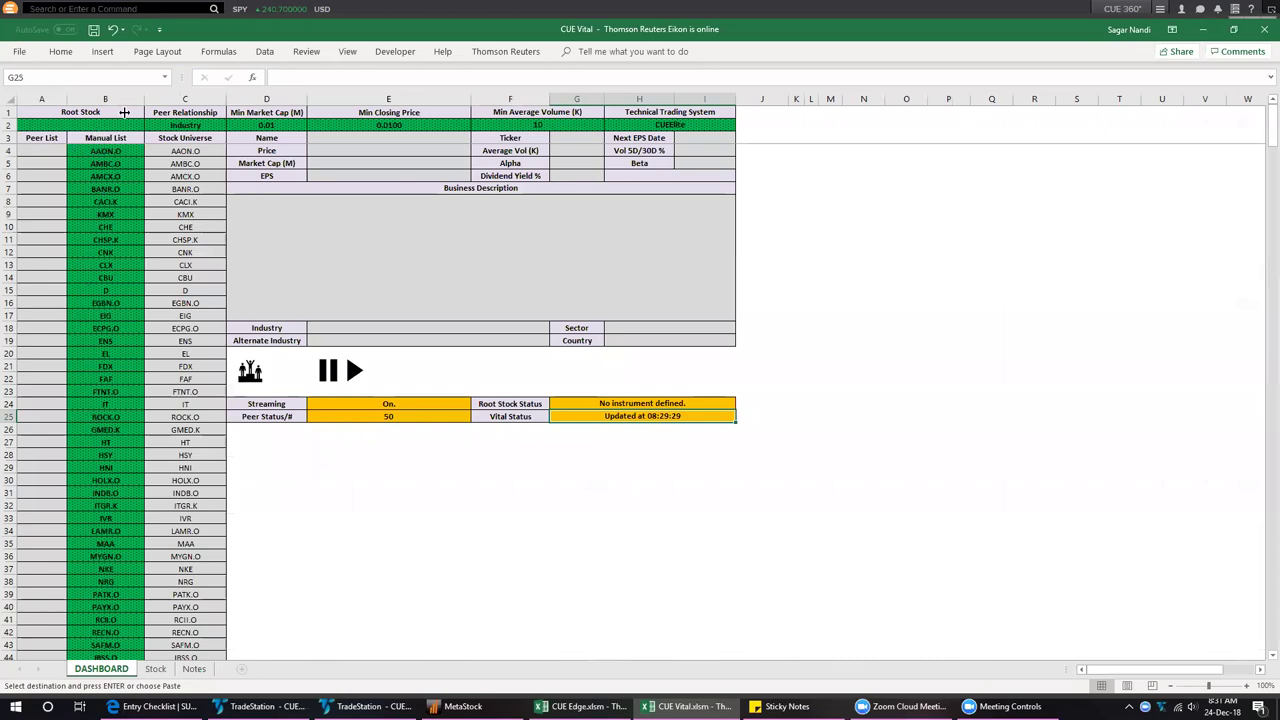
click(164, 77)
click(128, 94)
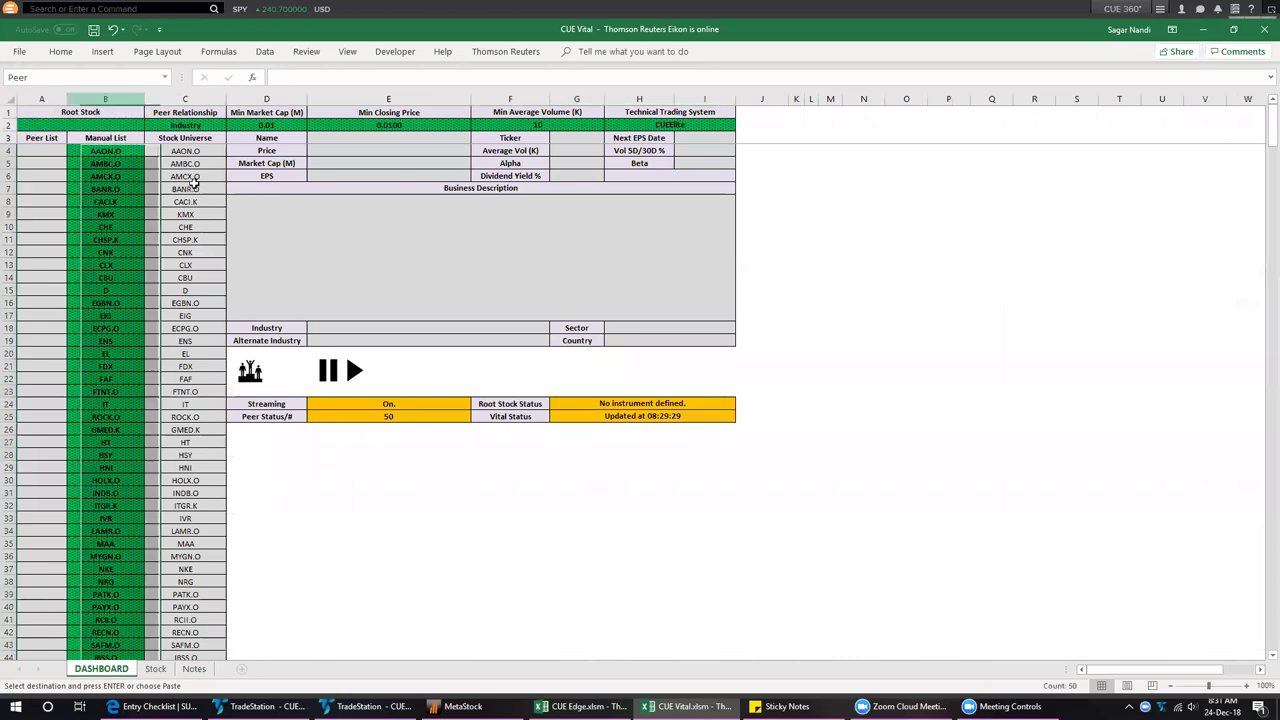
key(Delete)
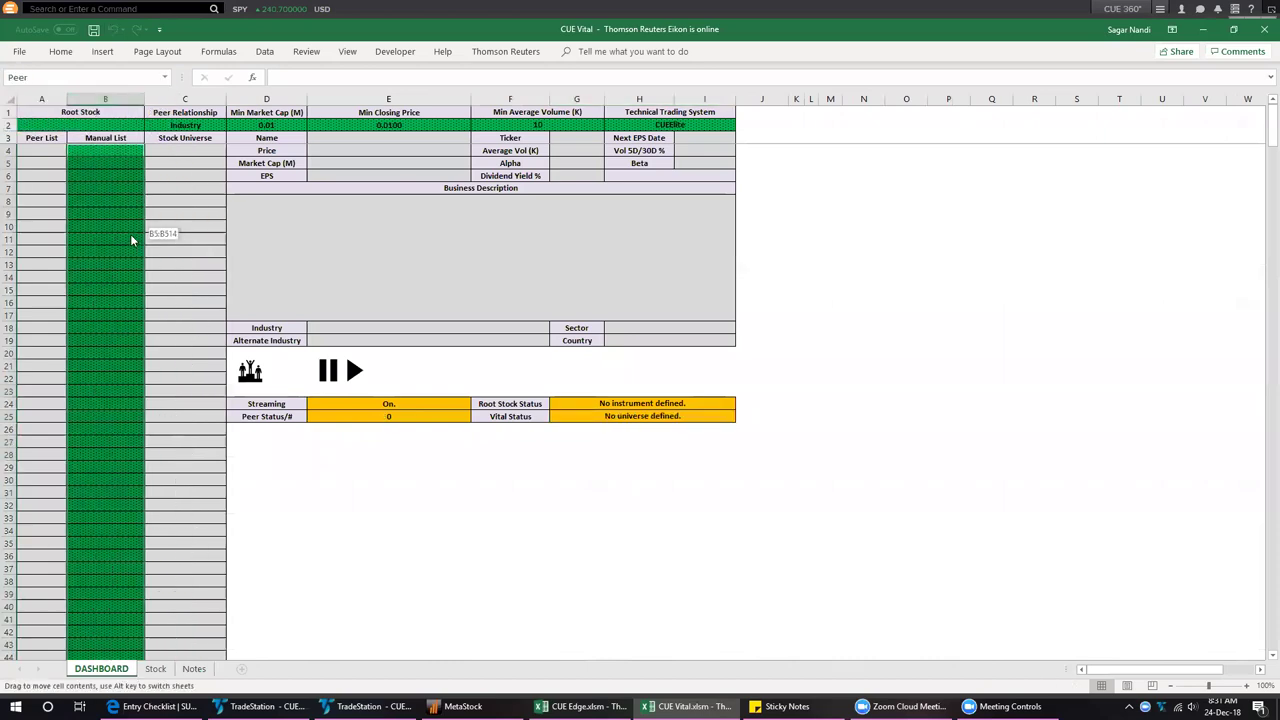
key(Return)
Copy the Notes shortlist F25:F51, paste it into the DASHBOARD's Manual List from cell B4, and reload the Stock sheet
click(194, 668)
key(ctrl+c)
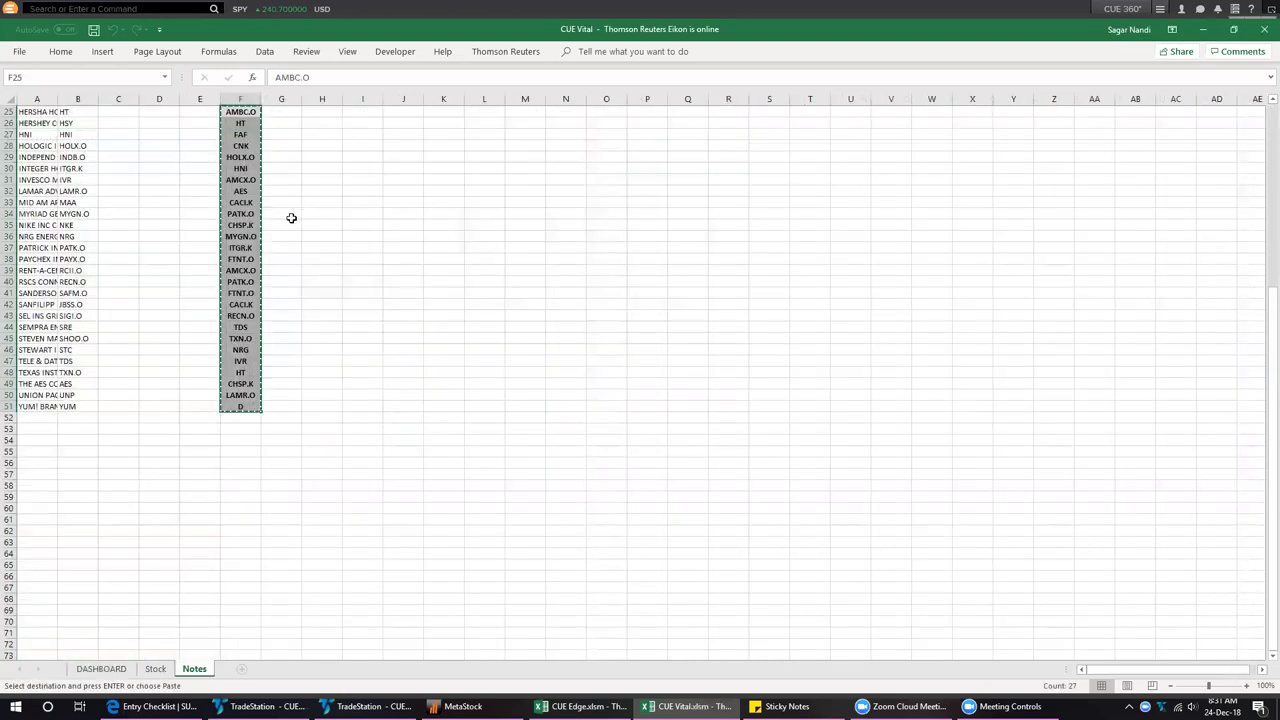
click(101, 668)
click(117, 150)
right_click(117, 152)
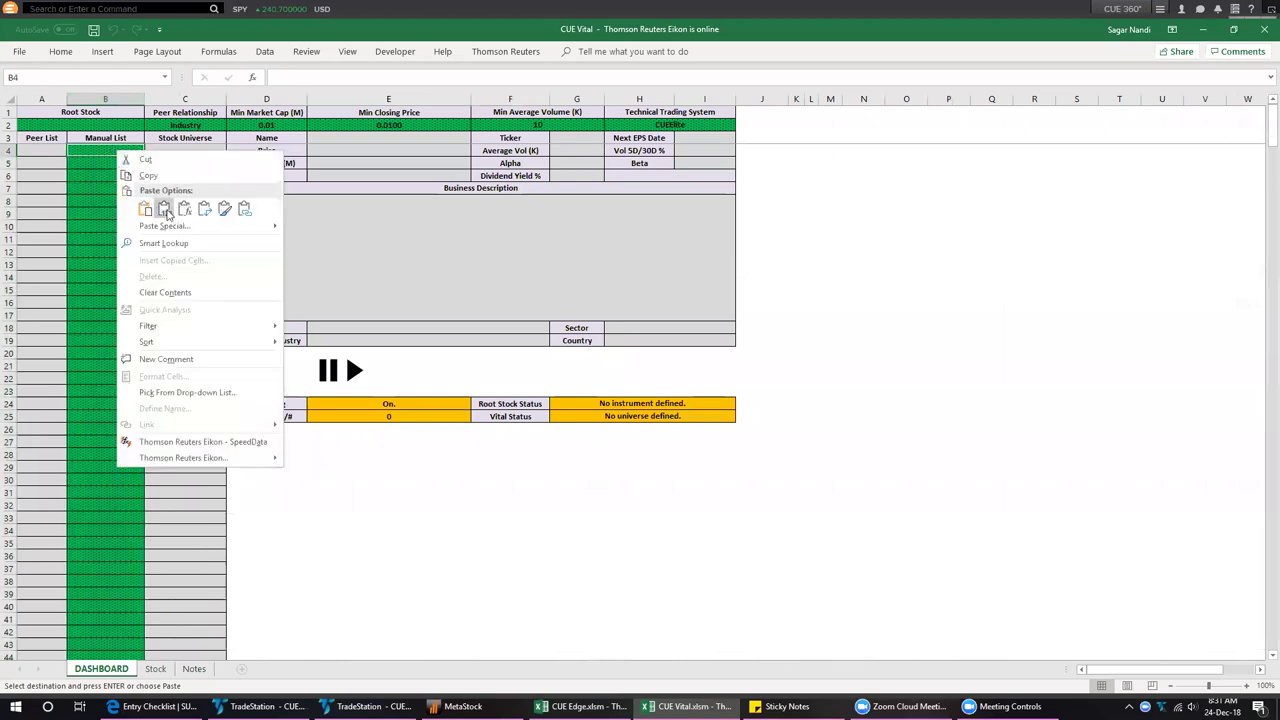
click(147, 209)
click(110, 275)
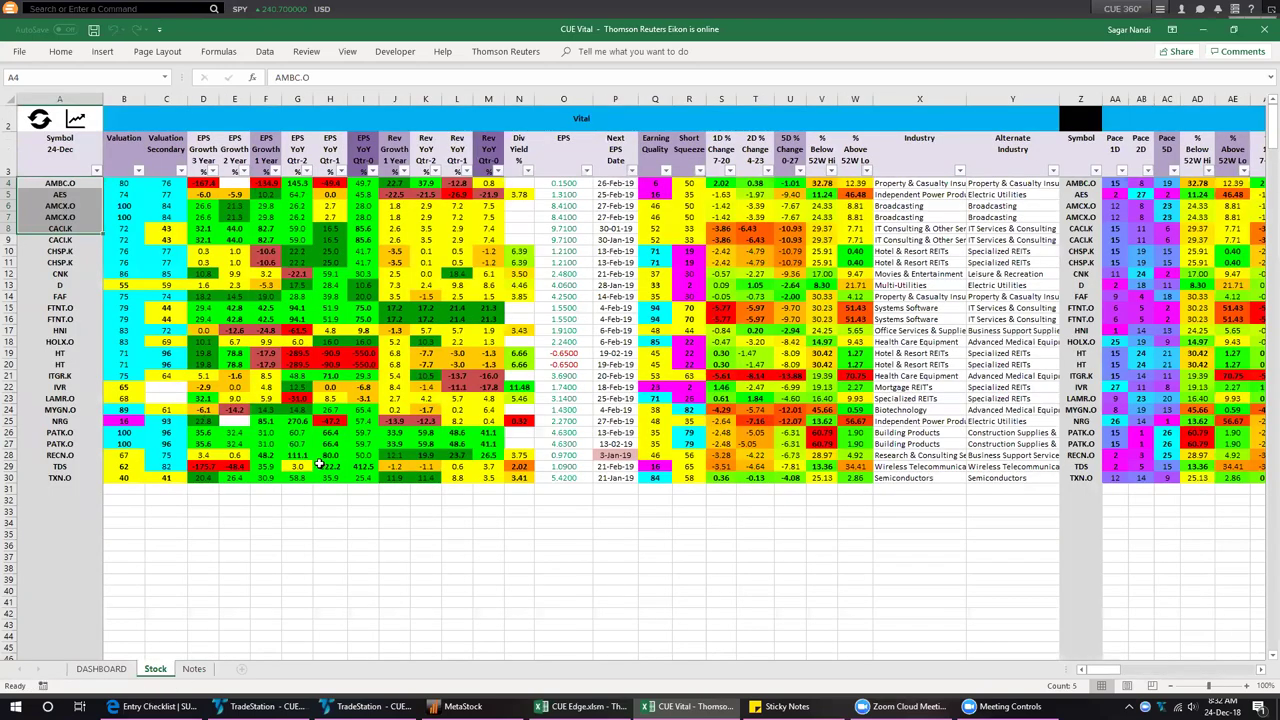
Sort the shortlisted stocks by Valuation, highest first, and review their valuation, growth and dividend yield figures
click(121, 141)
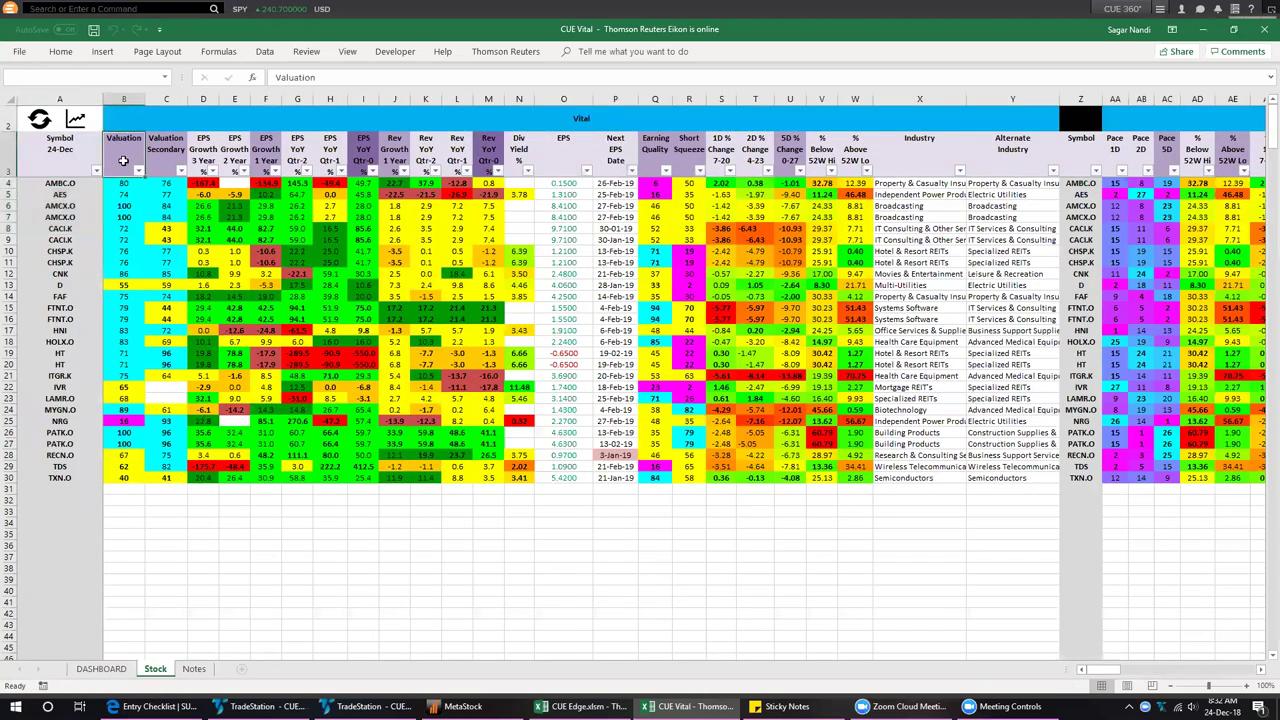
drag(128, 230, 128, 400)
drag(360, 424, 286, 478)
click(522, 432)
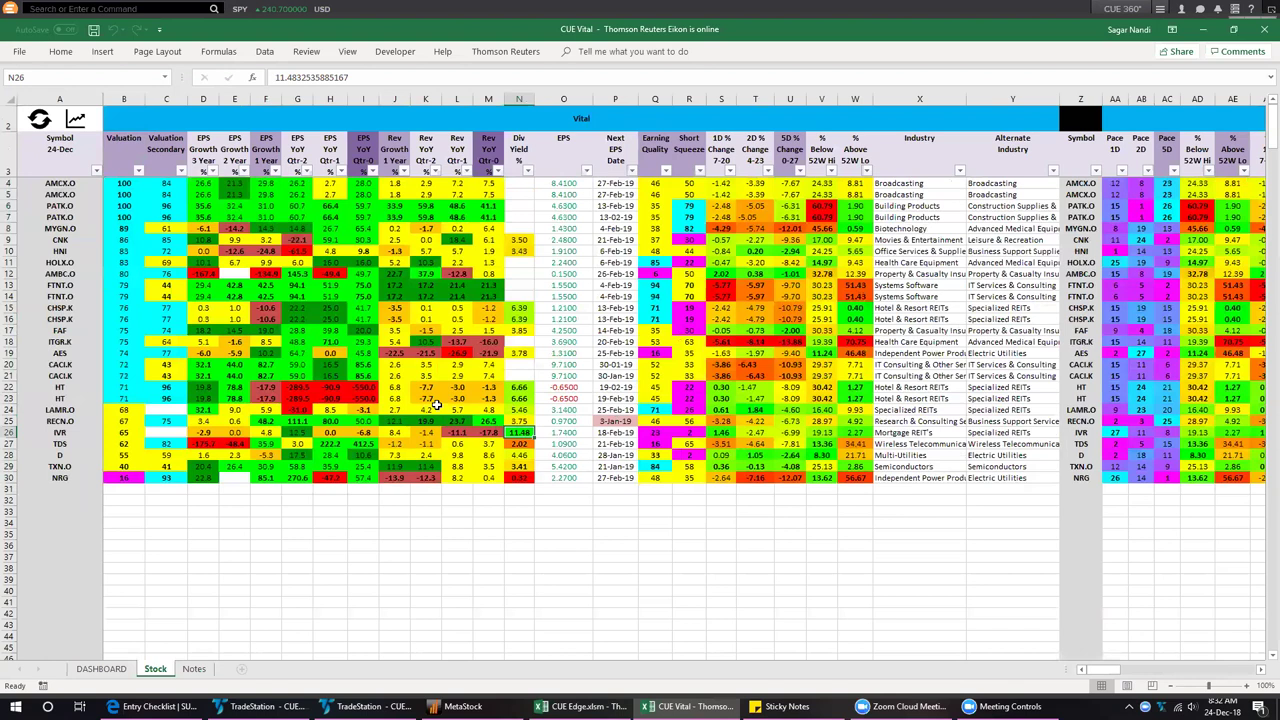
Sort the shortlisted stocks by Industry in ascending order
click(922, 150)
key(alt+a)
key(s)
key(a)
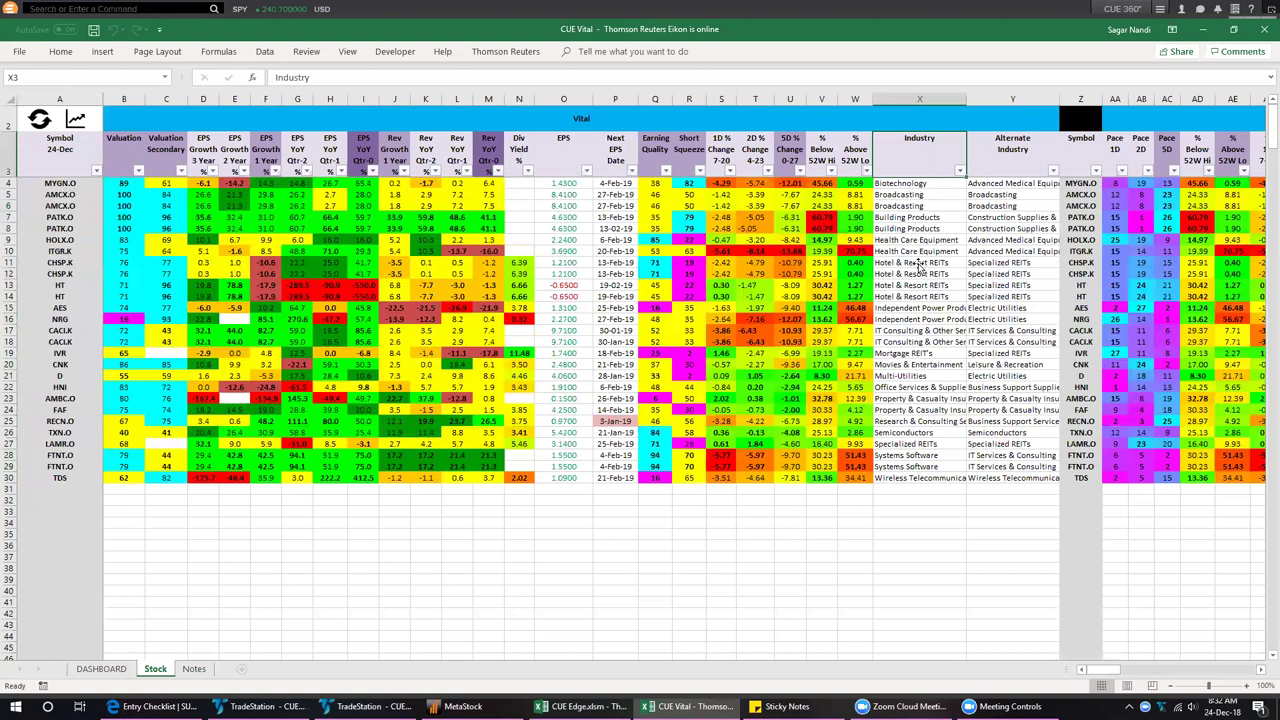
Highlight the Hotel & Resort REITs and Independent Power Producers rows in the Industry column to examine industry overlap
drag(918, 268, 925, 291)
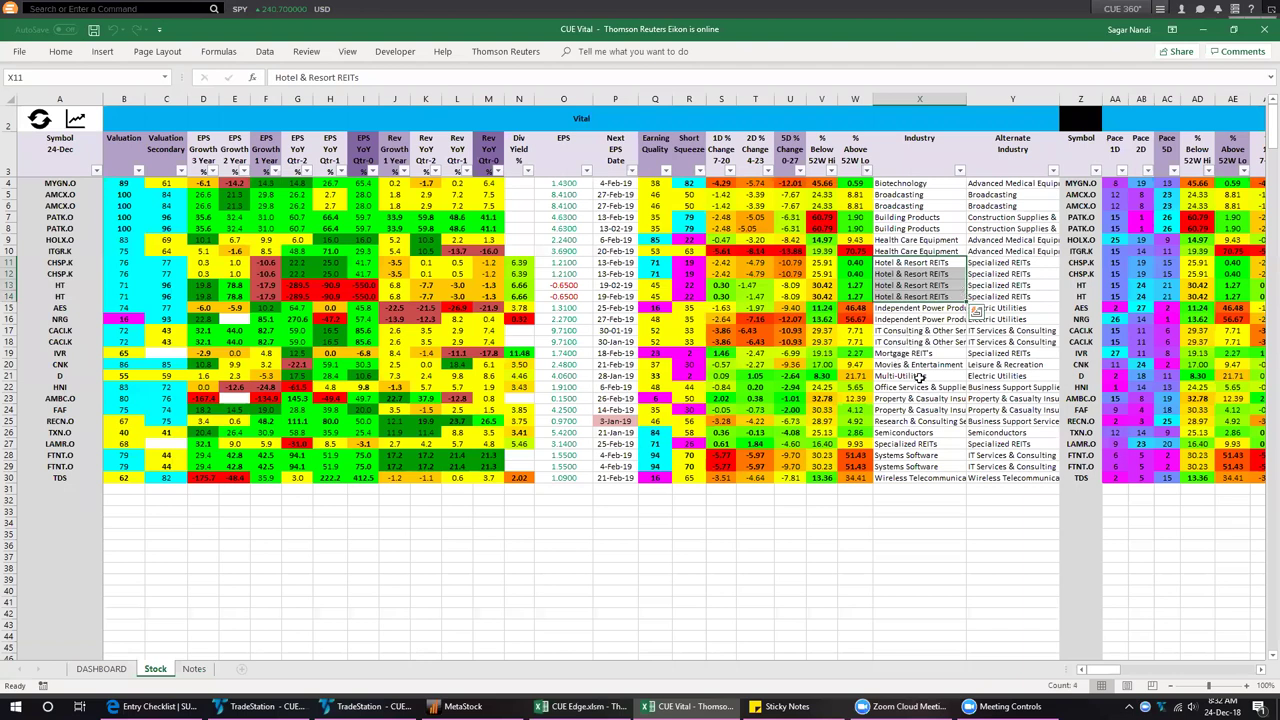
drag(922, 310, 924, 320)
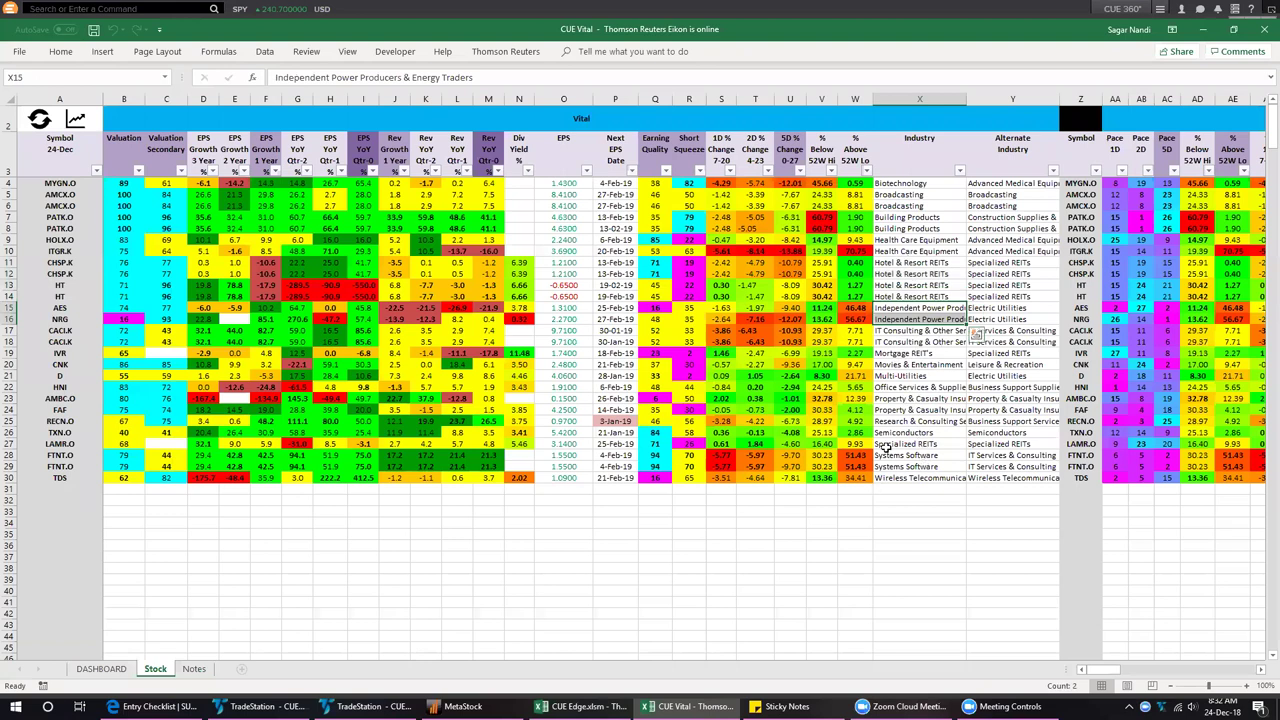
click(904, 518)
drag(931, 262, 930, 298)
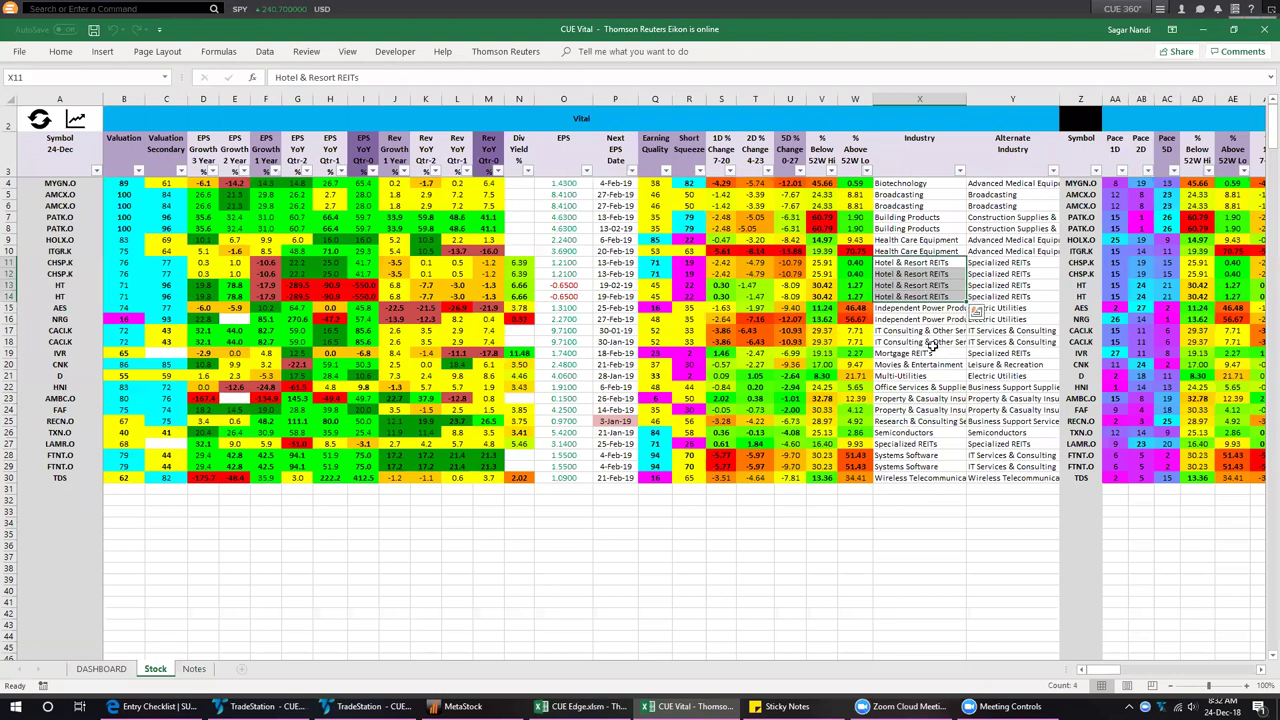
click(915, 557)
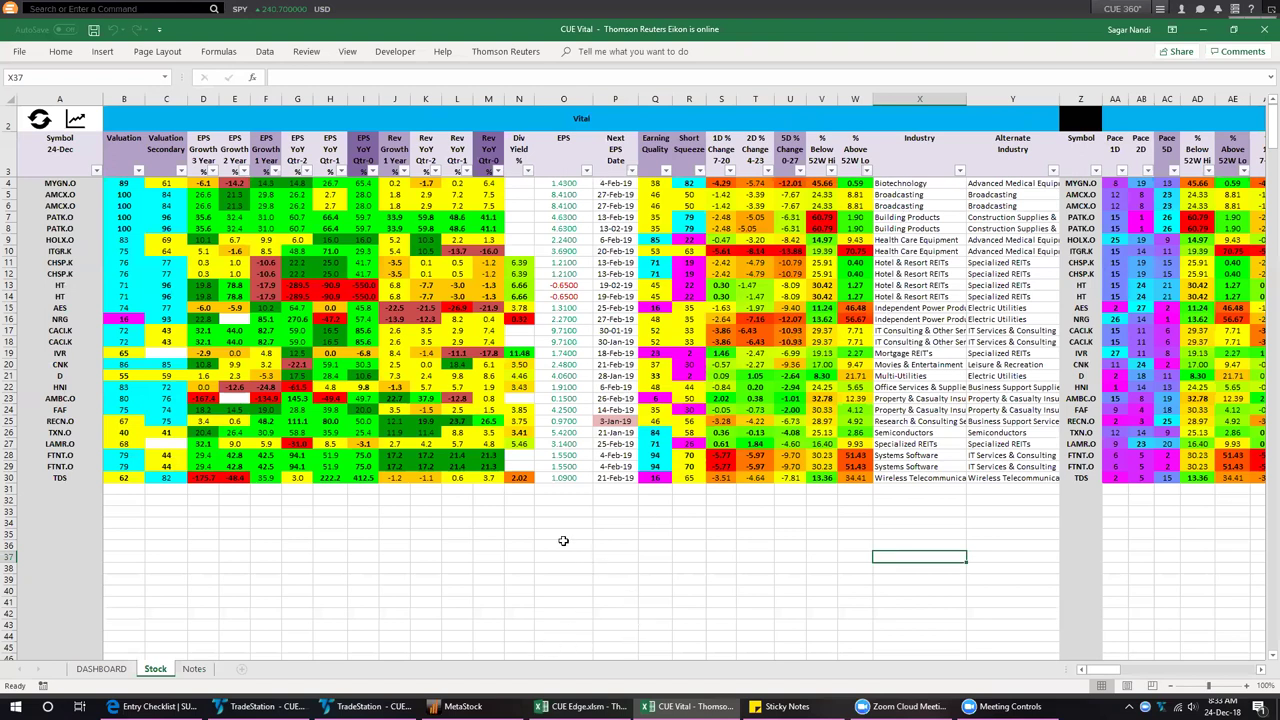
click(523, 500)
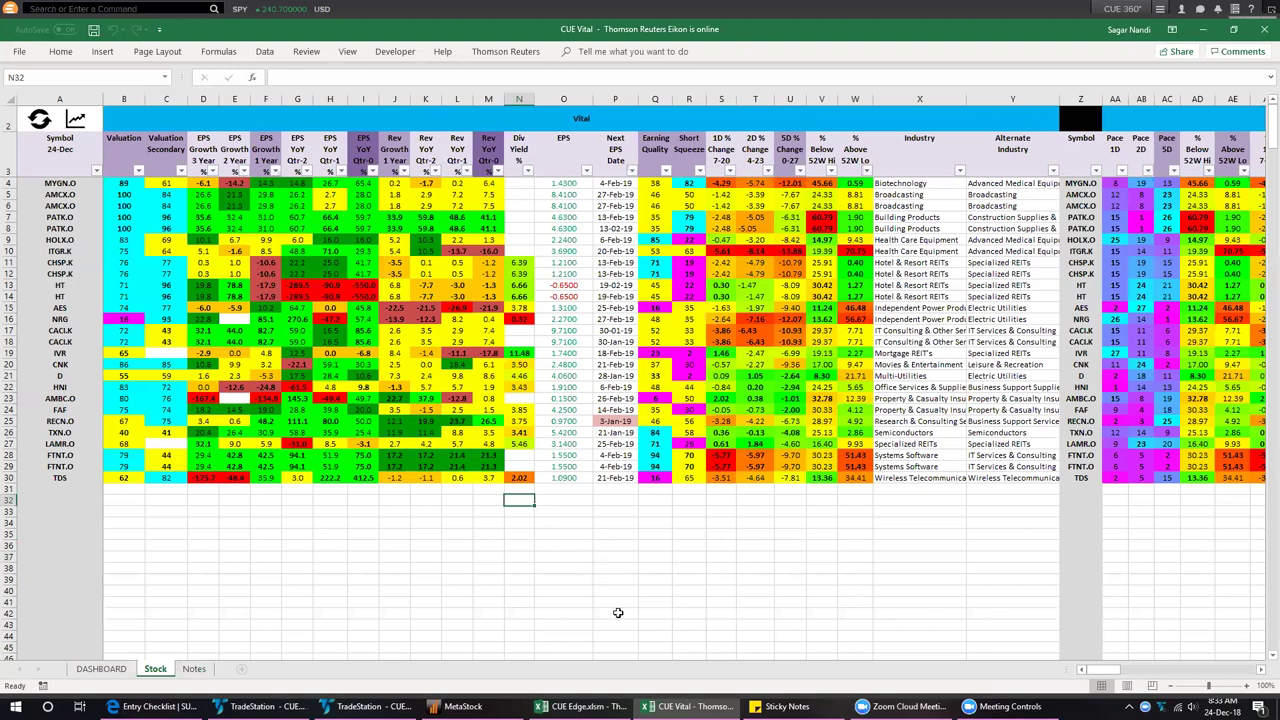
Switch to the CUE Edge workbook and examine the available Country and Technical Trading System options on the DASHBOARD
click(565, 706)
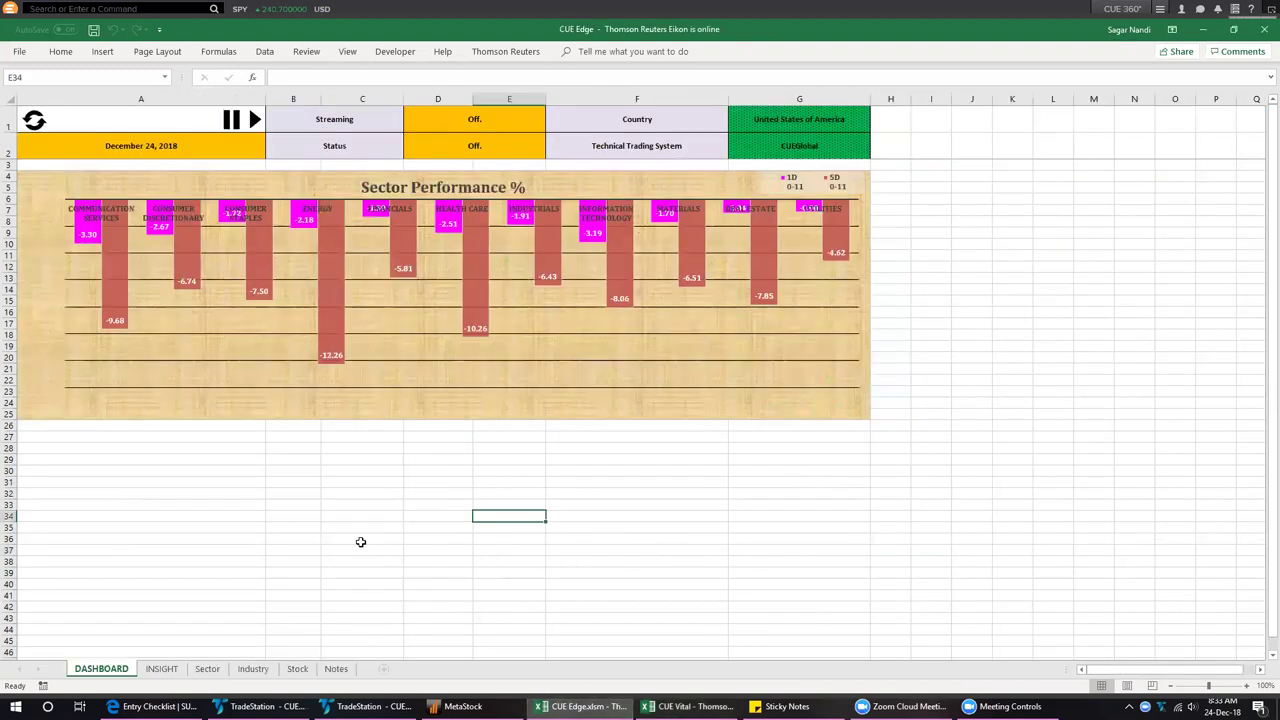
click(786, 123)
click(876, 127)
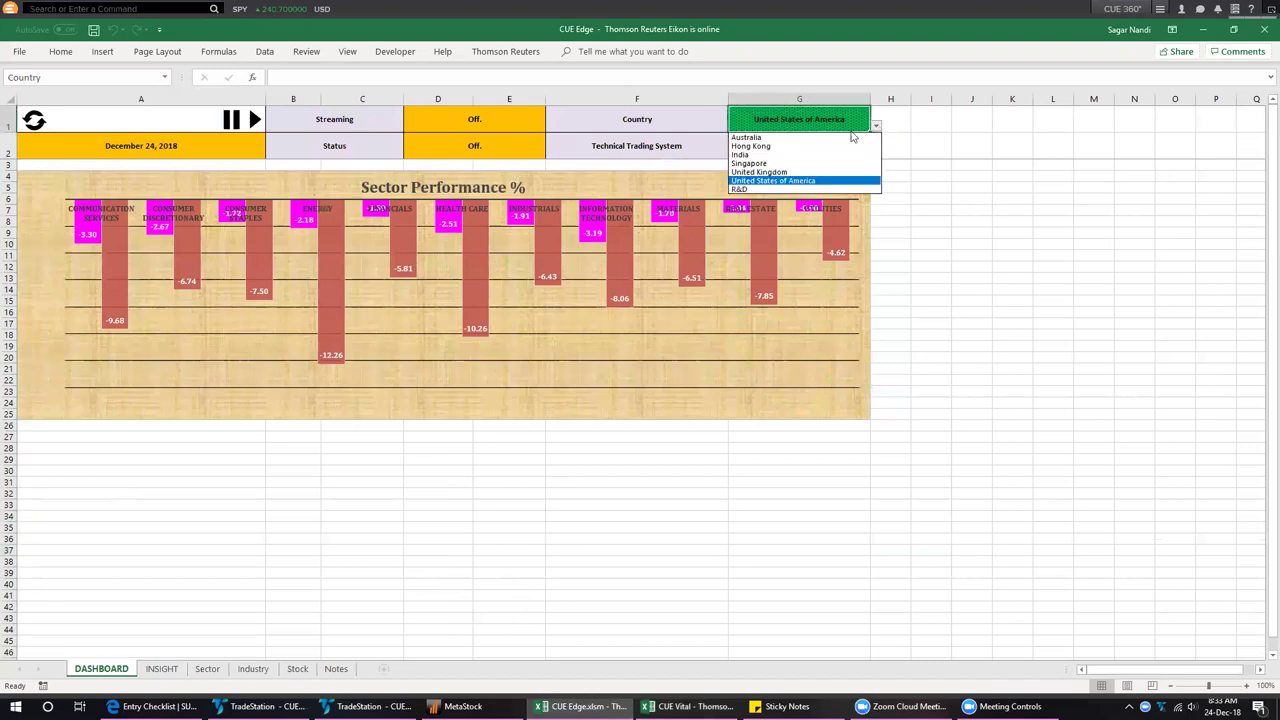
click(1009, 175)
click(836, 149)
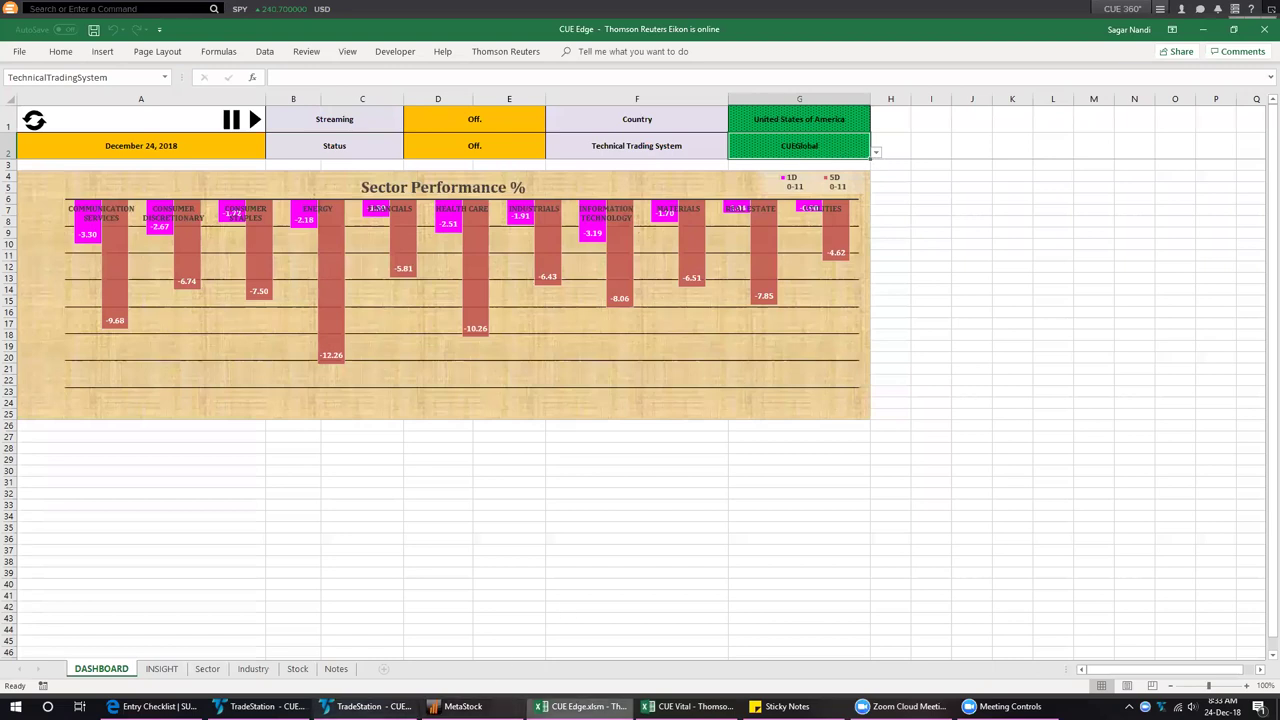
click(876, 153)
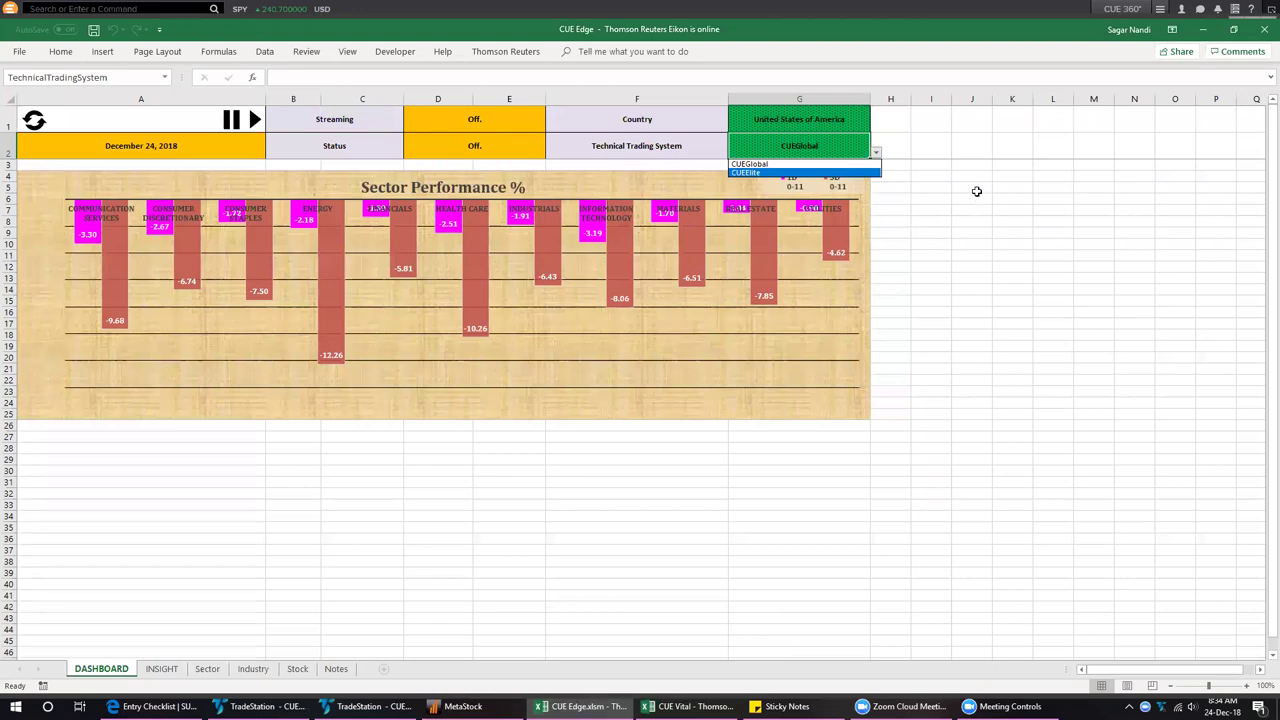
key(Escape)
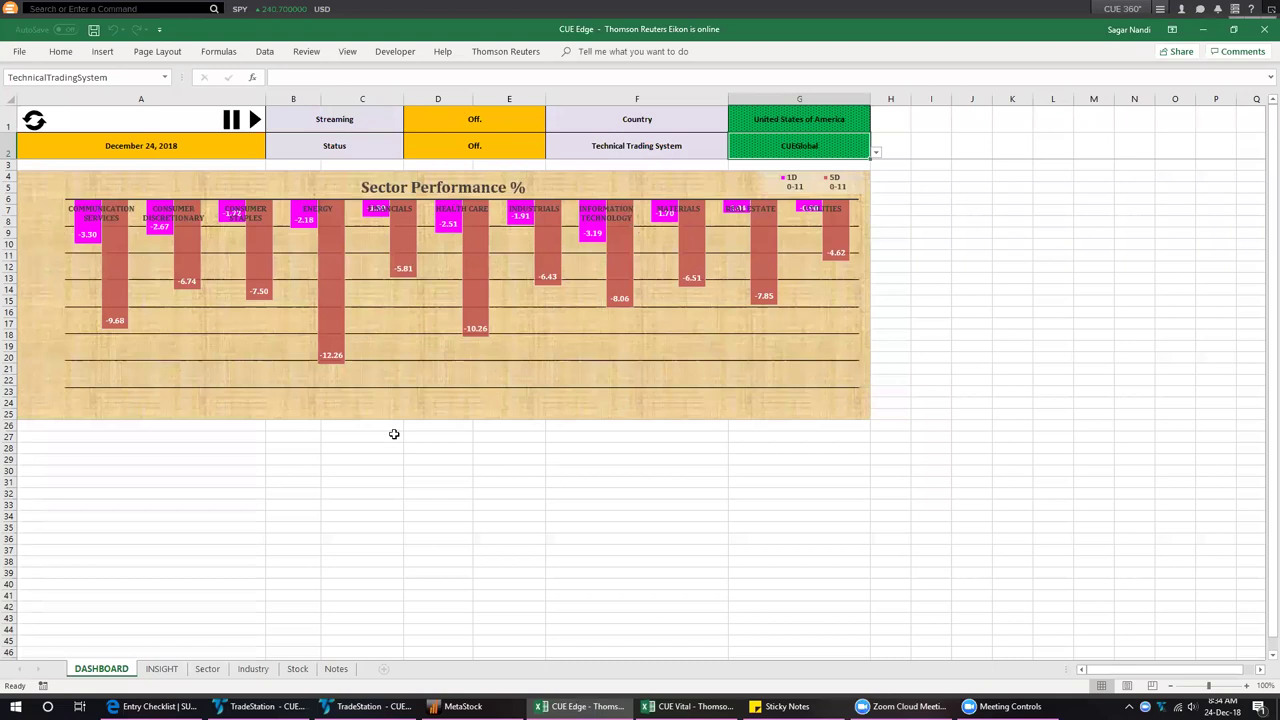
Open the Sector sheet and expand the grouped Pace columns to show Pace 1D and 2D
click(207, 670)
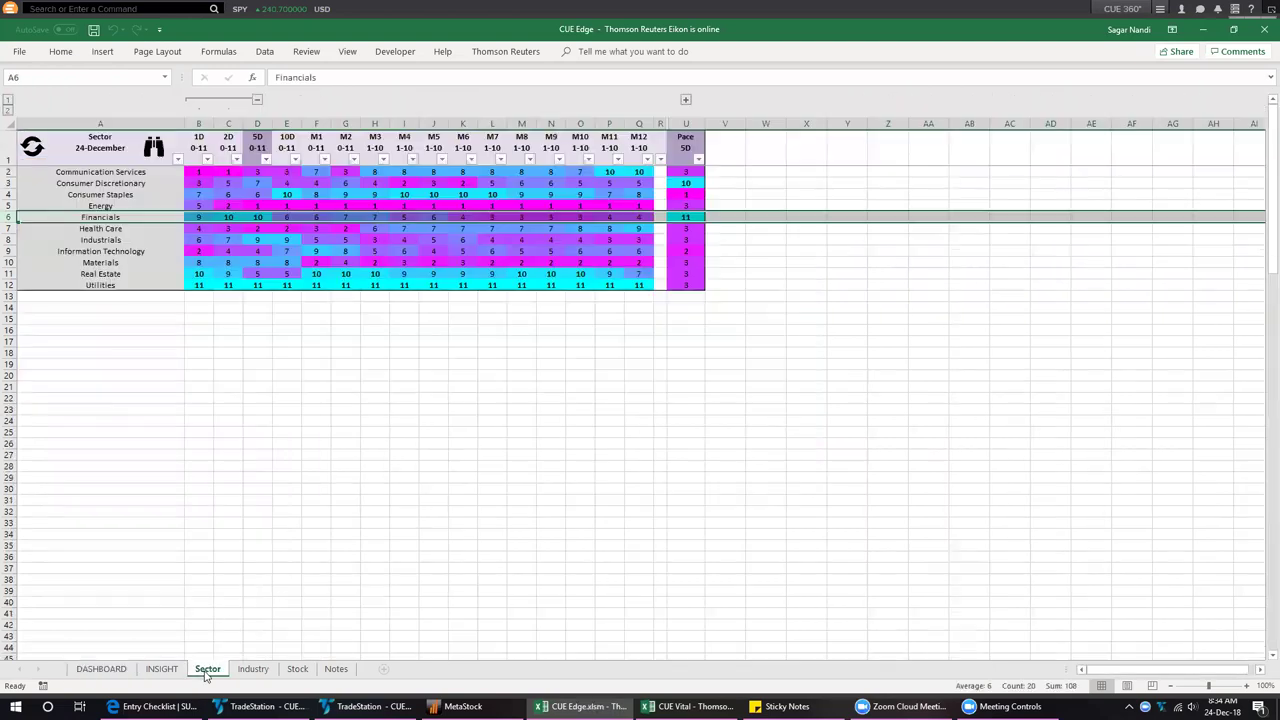
click(118, 349)
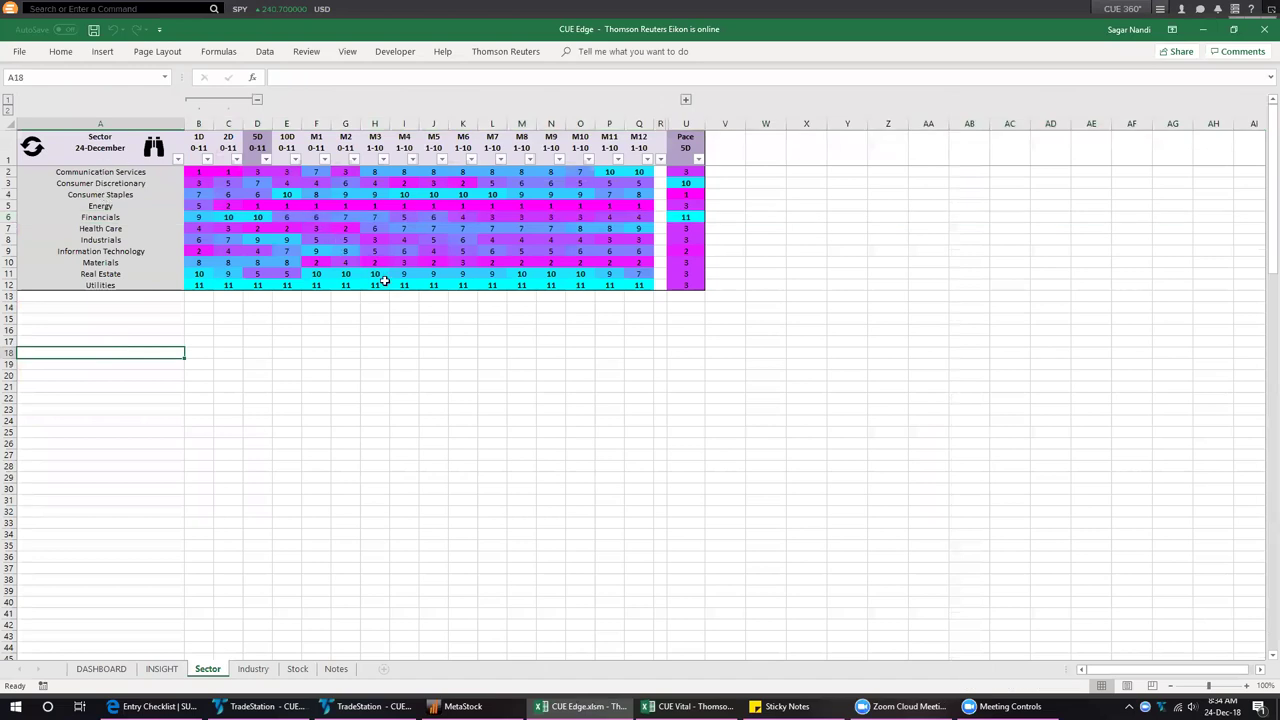
click(686, 100)
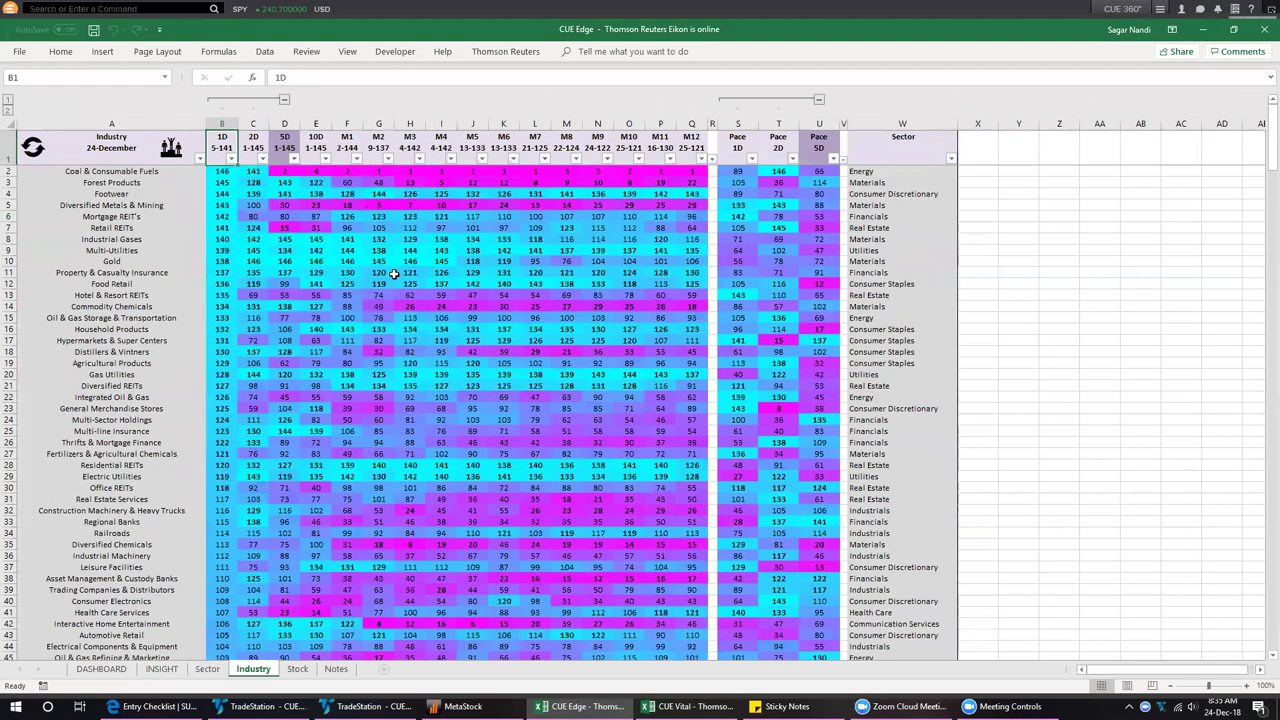
On the Industry sheet, clear the contents of rows 7 to 16 and reload the sheet's data
drag(10, 227, 37, 322)
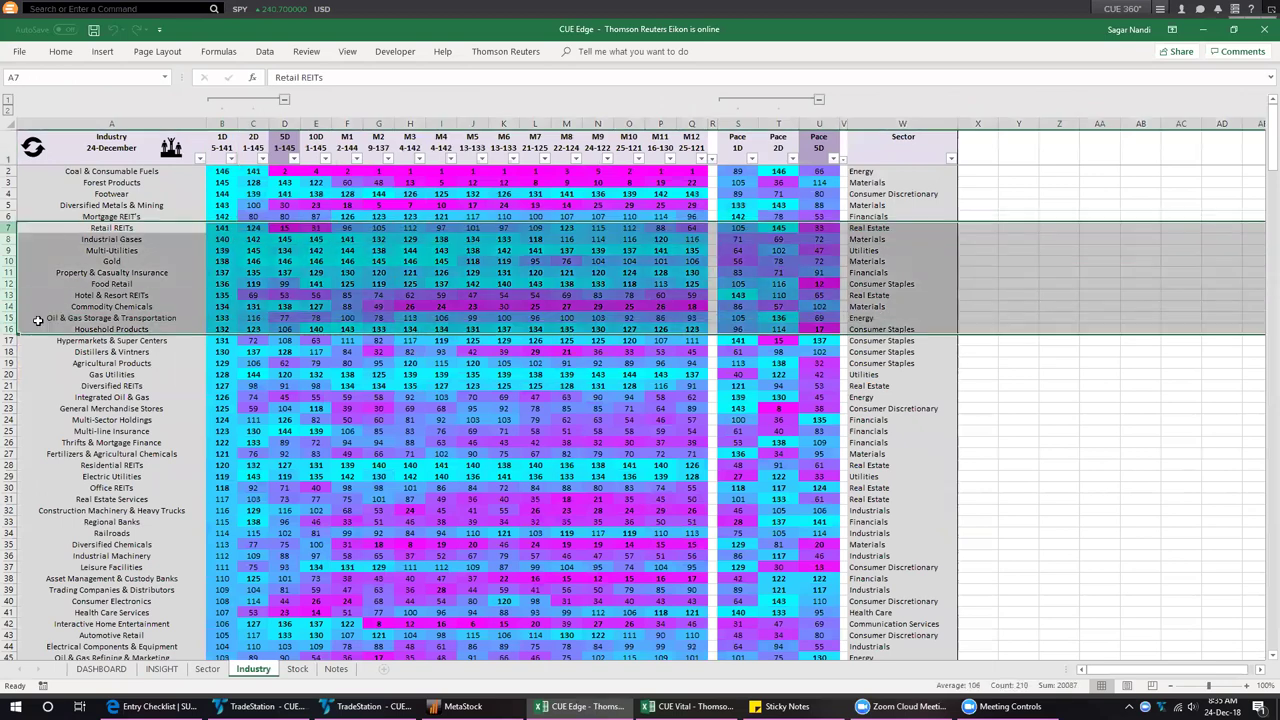
key(Delete)
click(441, 283)
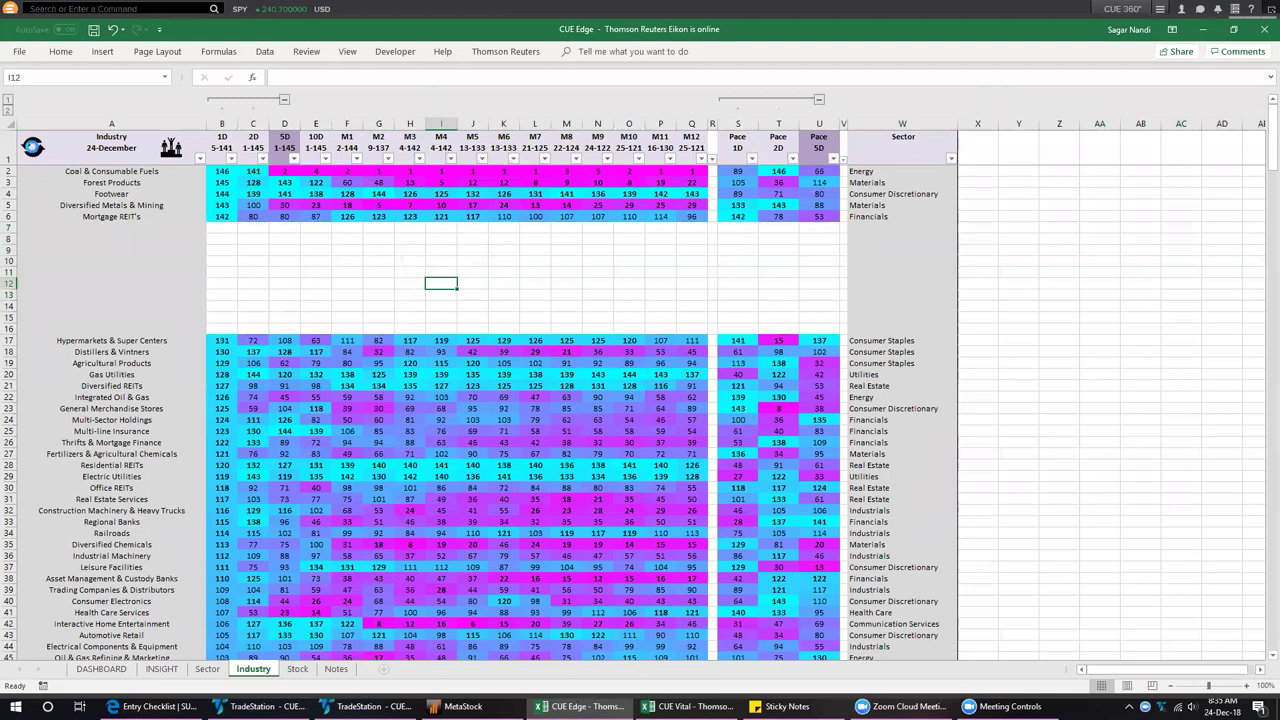
click(33, 148)
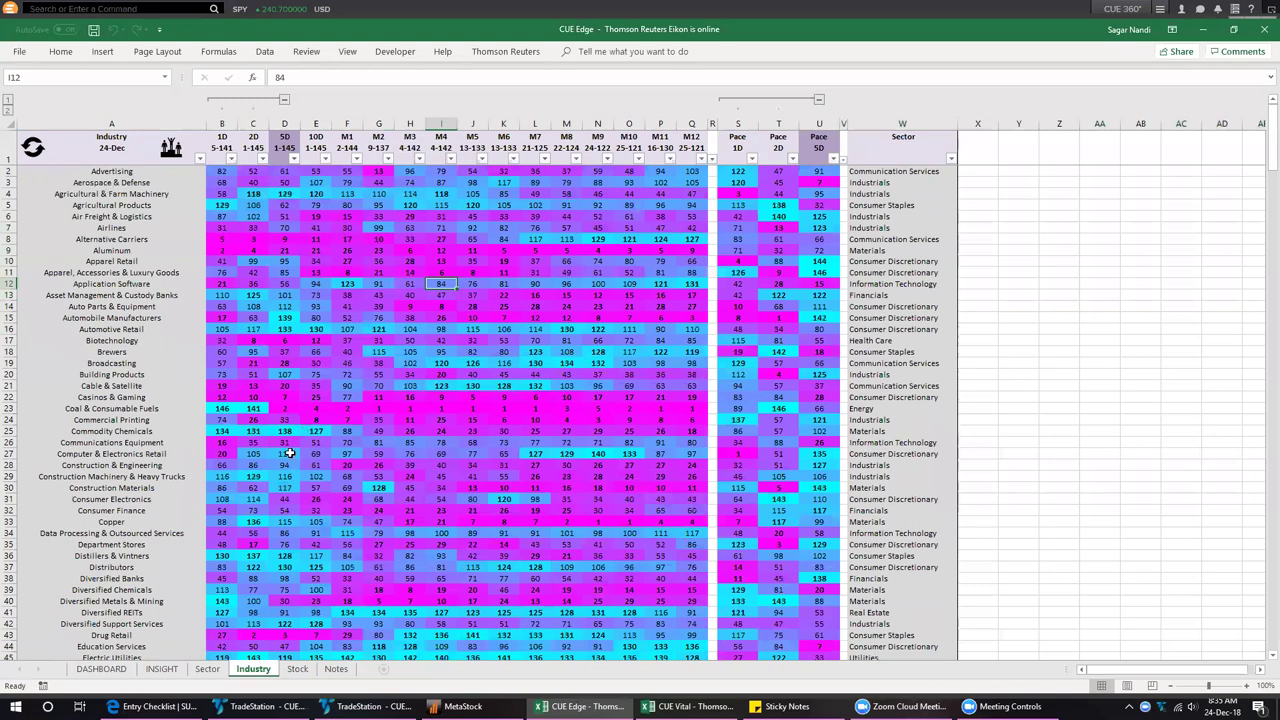
Sort the Sector sheet by 5D, highest first, collapse the 1D and 2D columns, and highlight the 5D ranks of Utilities and Financials
click(207, 669)
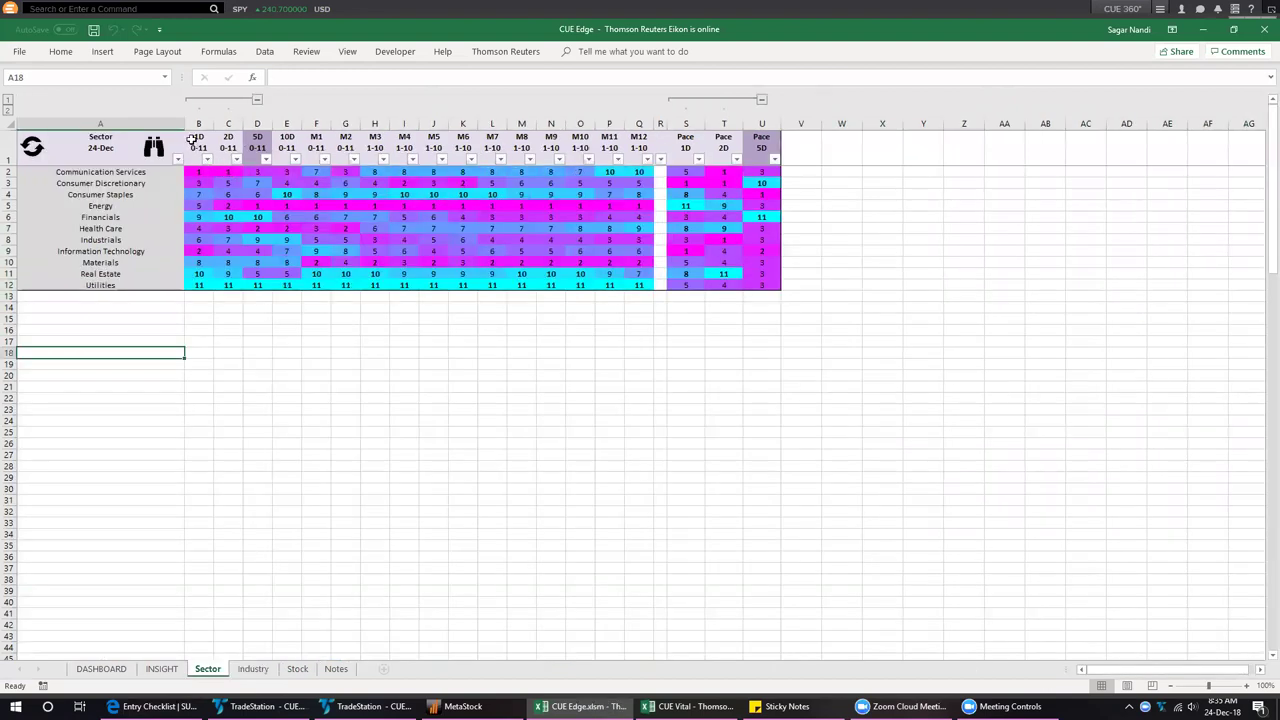
click(257, 140)
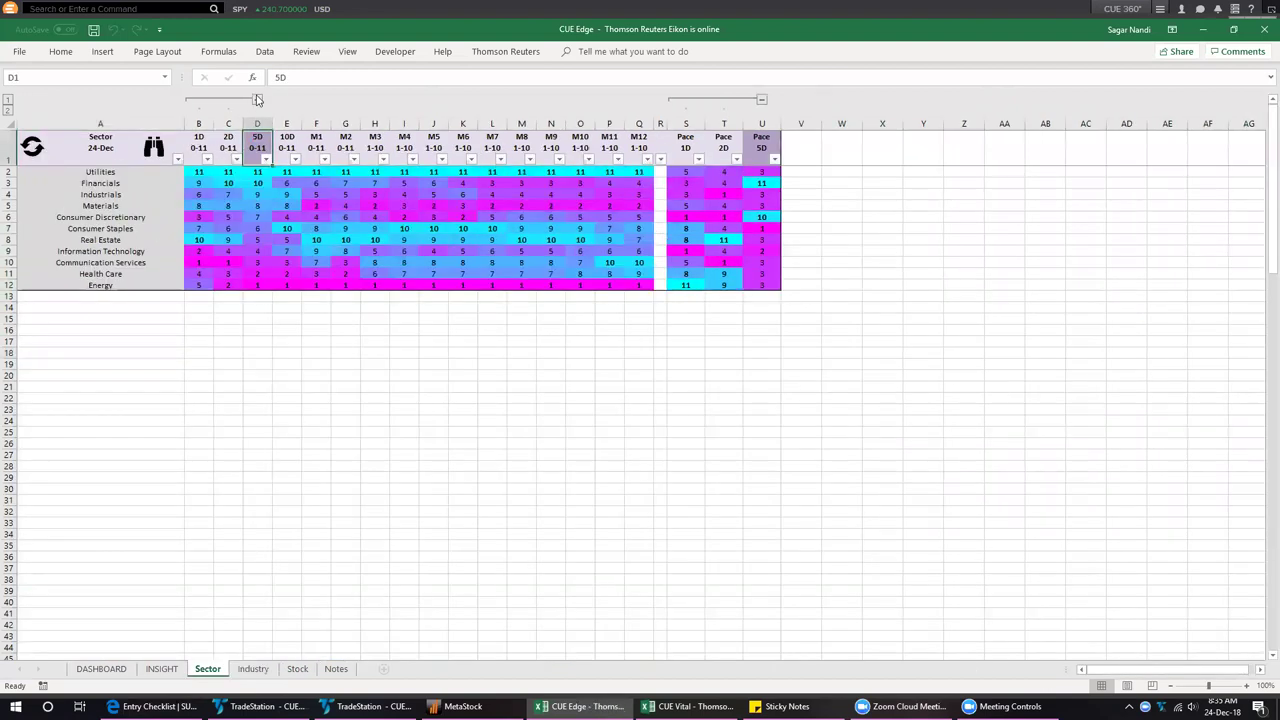
click(257, 99)
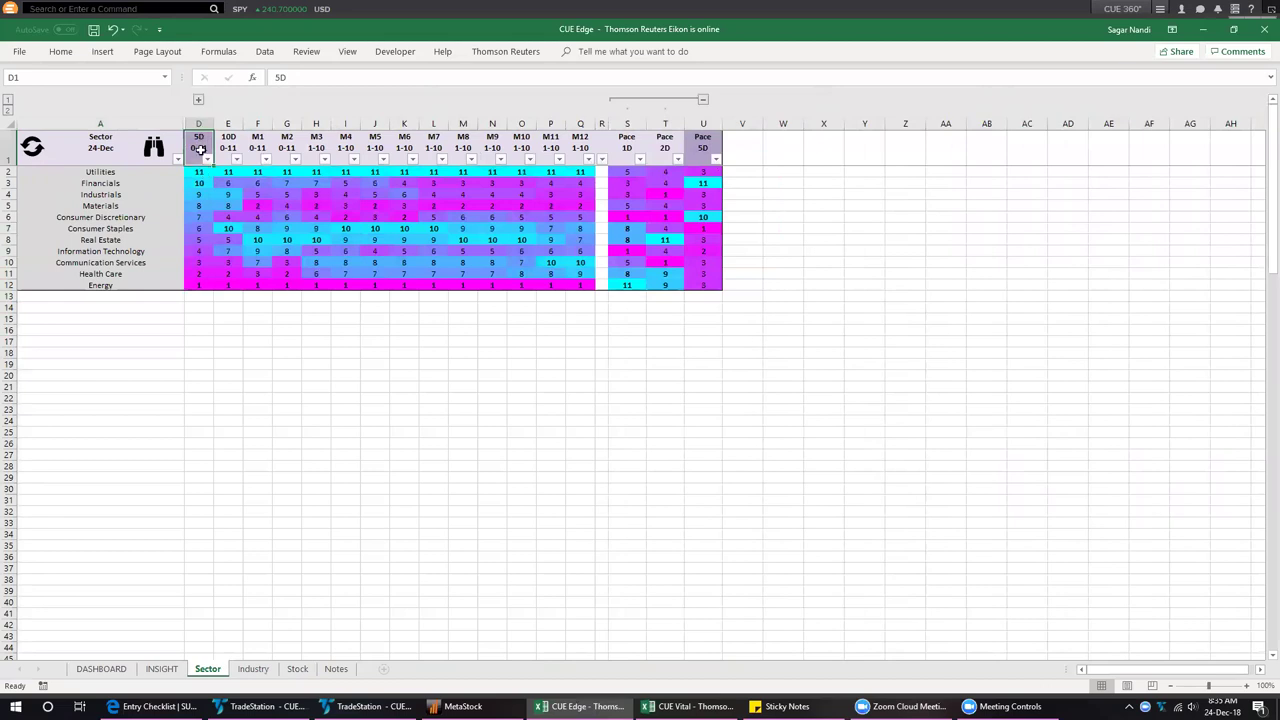
drag(196, 172, 197, 184)
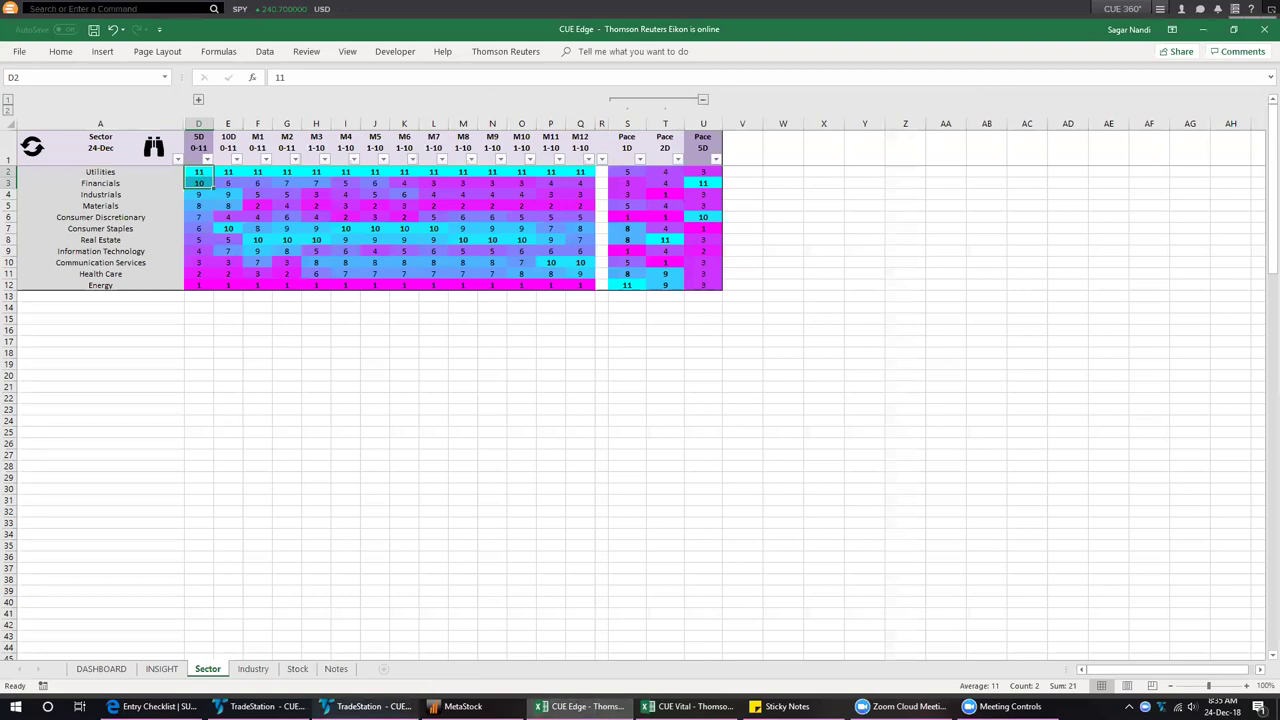
Filter the Industry sheet's Industry column with the search text "bio" to show only Biotechnology
click(253, 668)
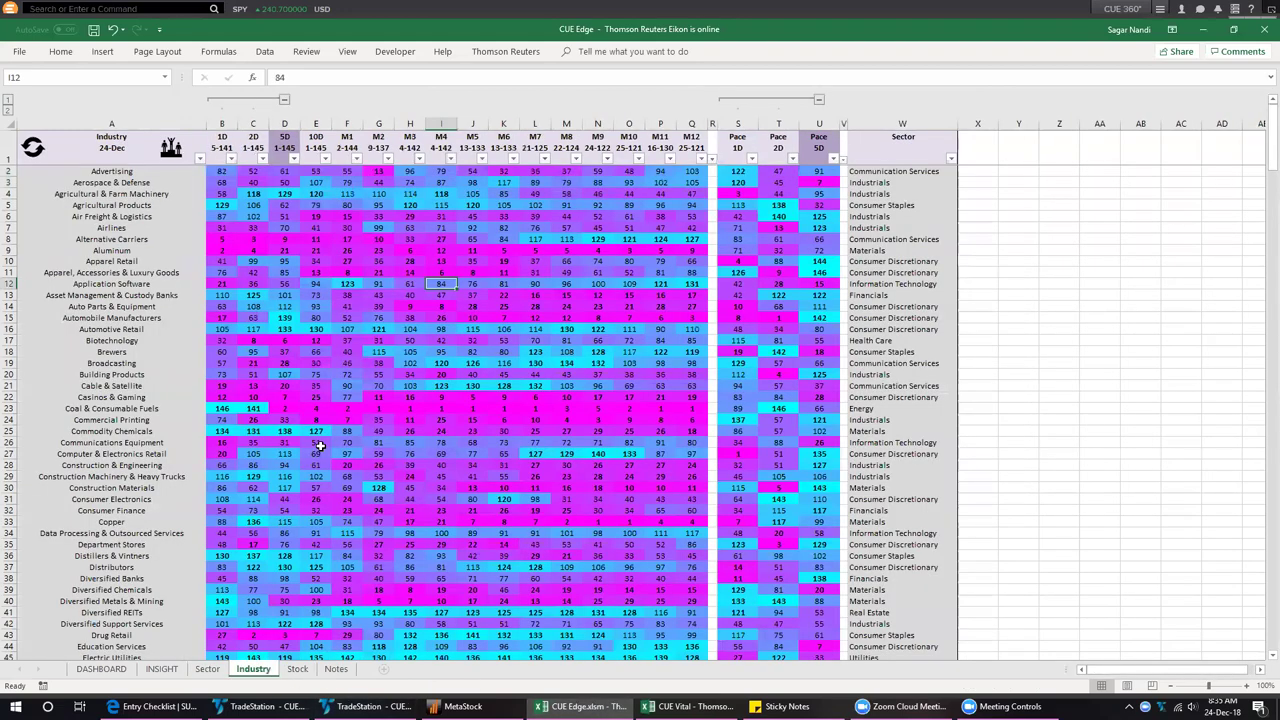
click(200, 160)
click(130, 270)
text(b)
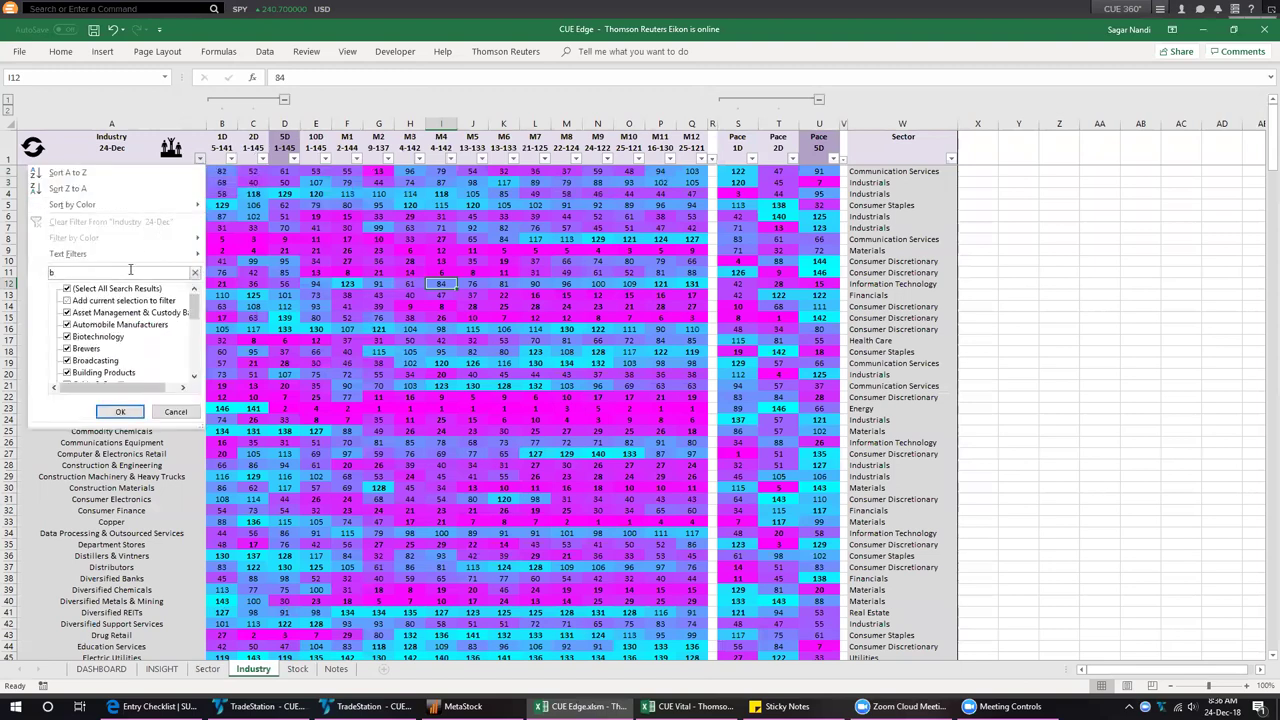
text(io)
key(Return)
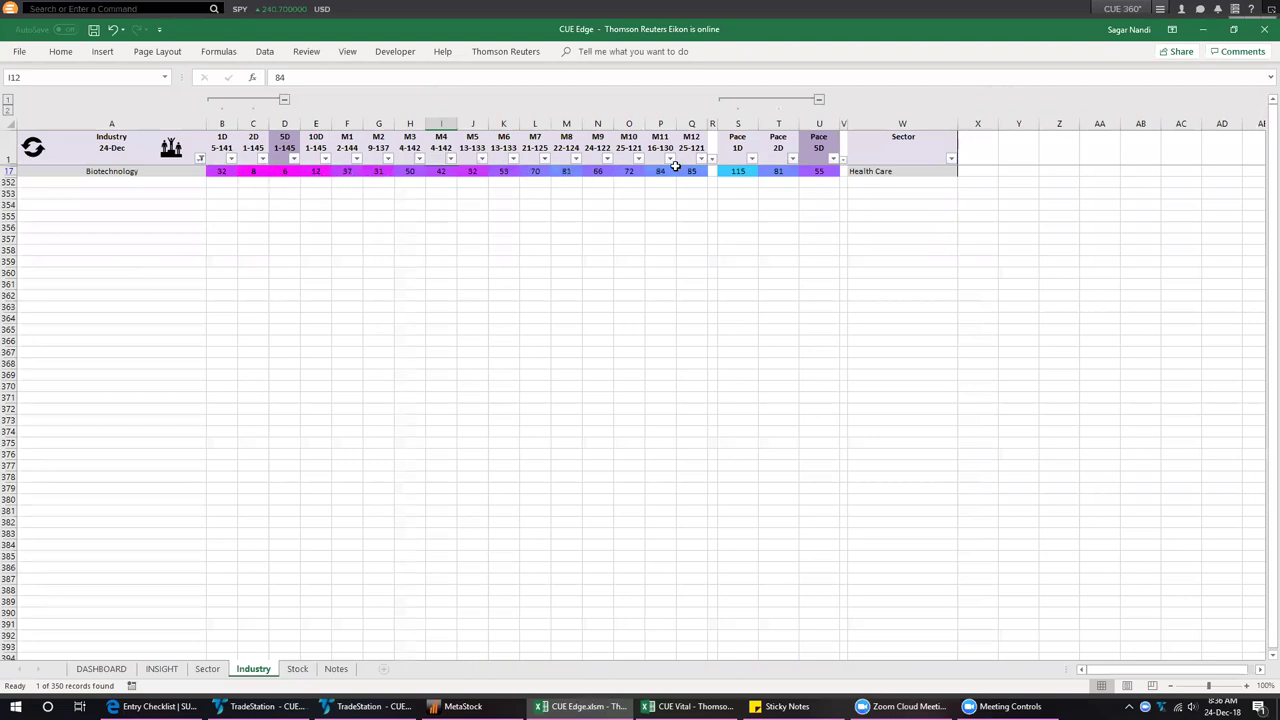
Examine Biotechnology's rankings from M12 to M1, from 10D to 1D, and across the Pace columns
drag(691, 148, 336, 150)
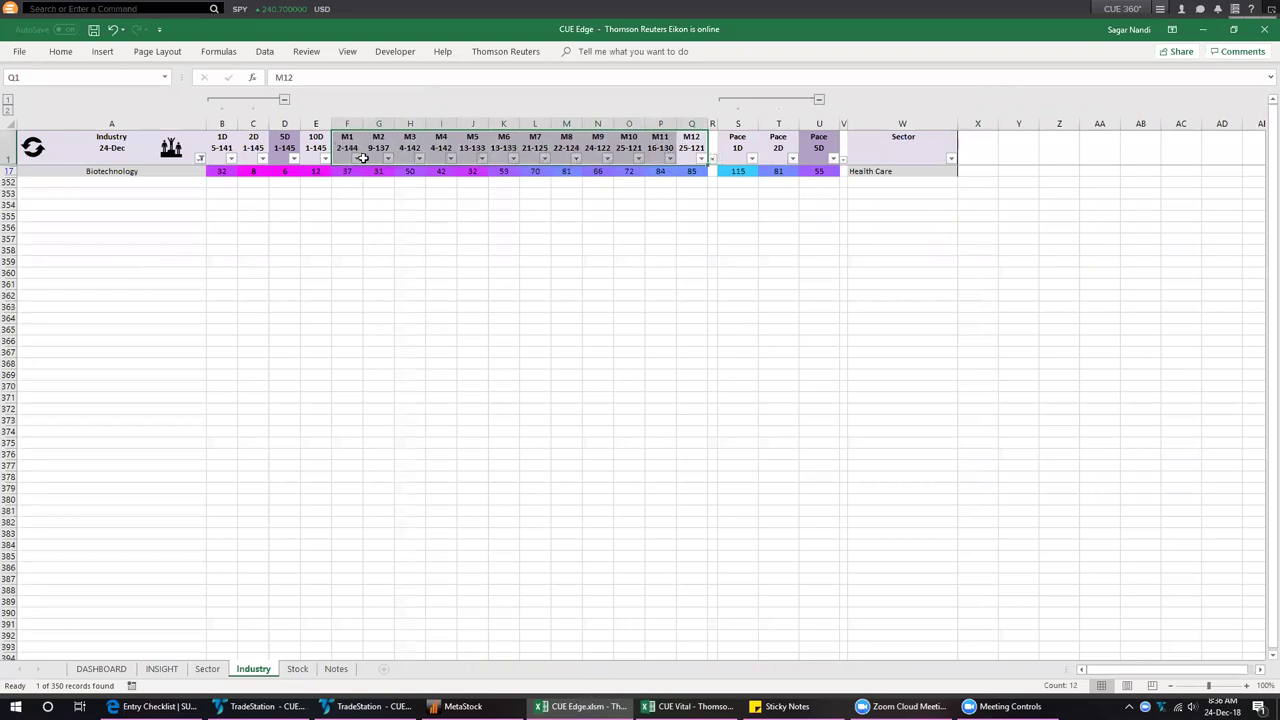
drag(316, 143, 222, 145)
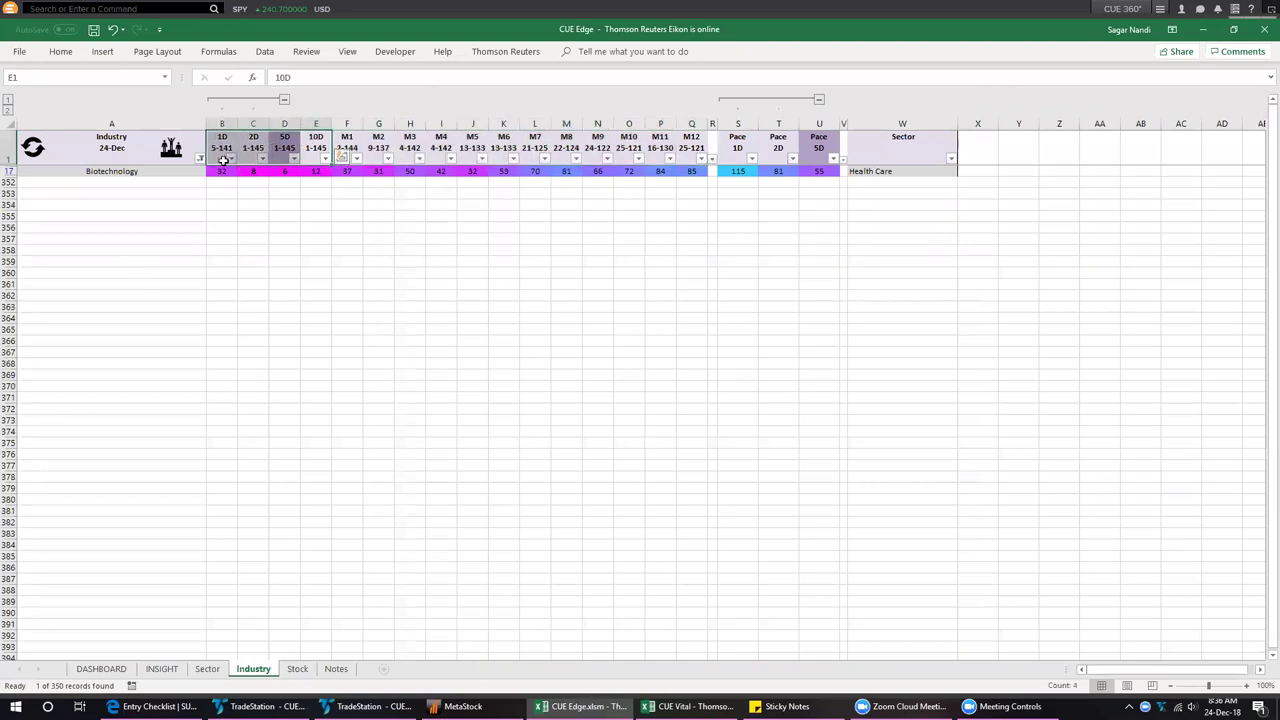
drag(316, 143, 230, 162)
click(224, 146)
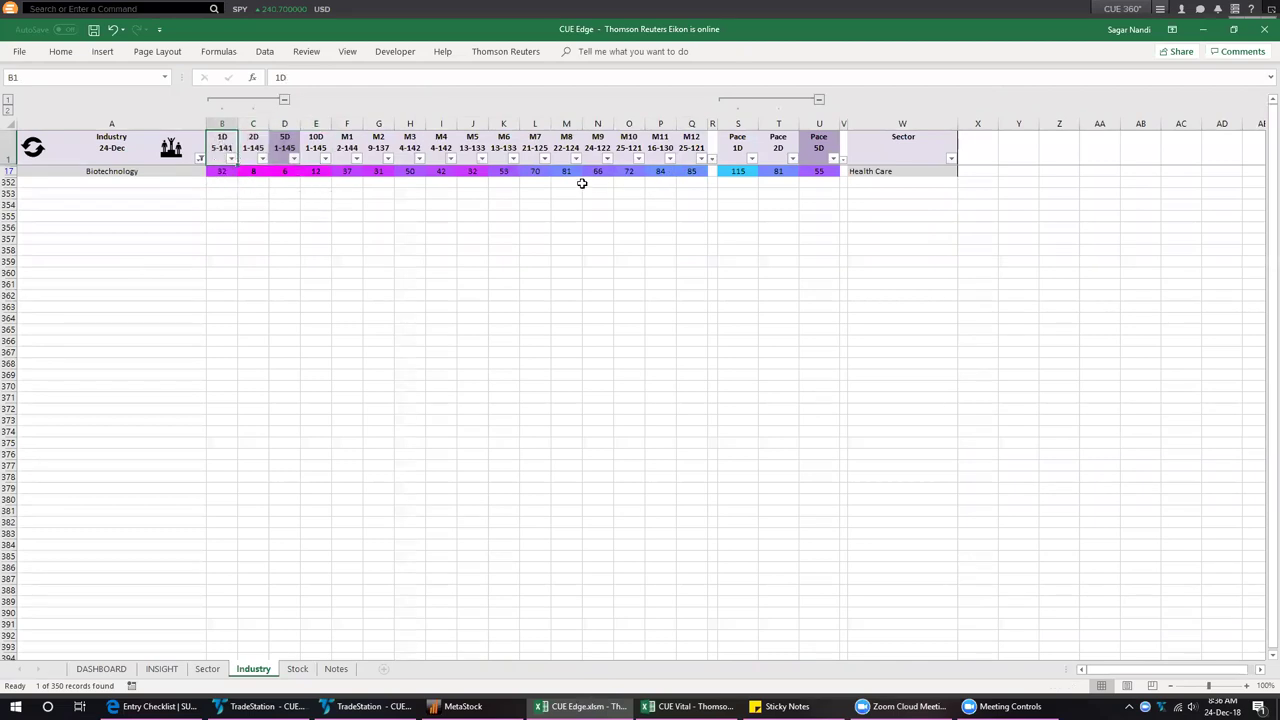
drag(732, 142, 807, 149)
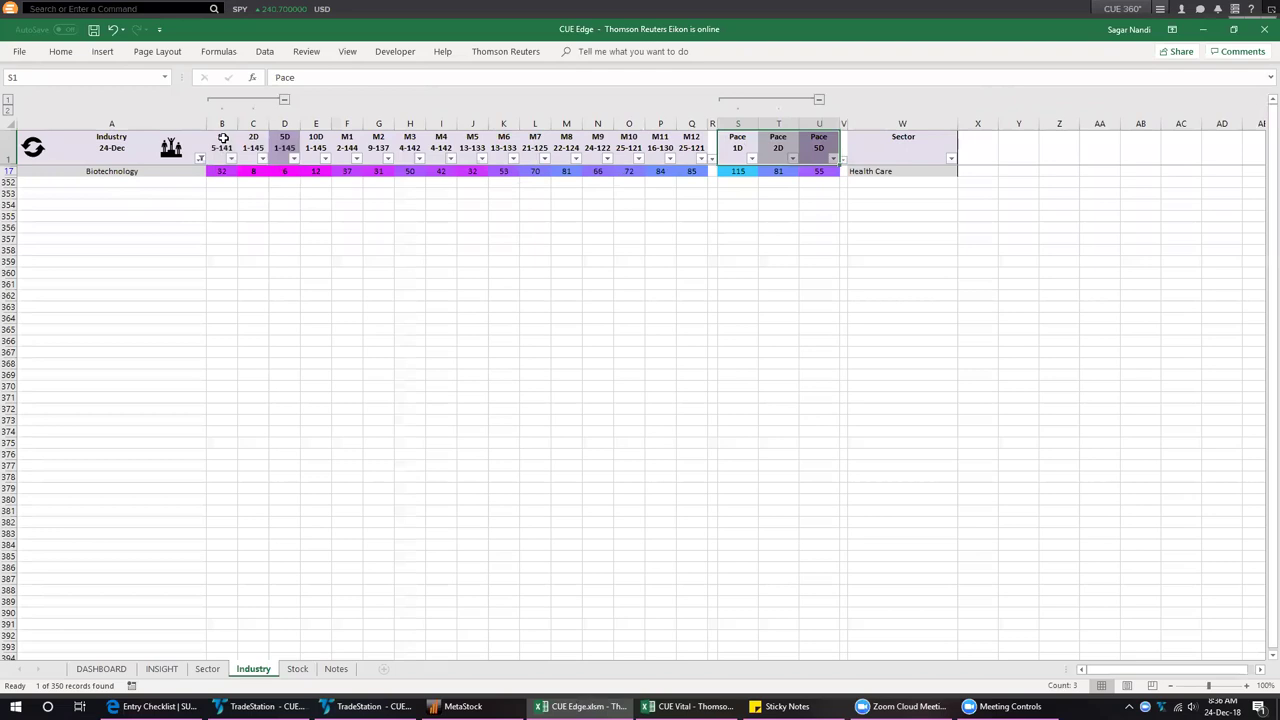
drag(222, 141, 256, 147)
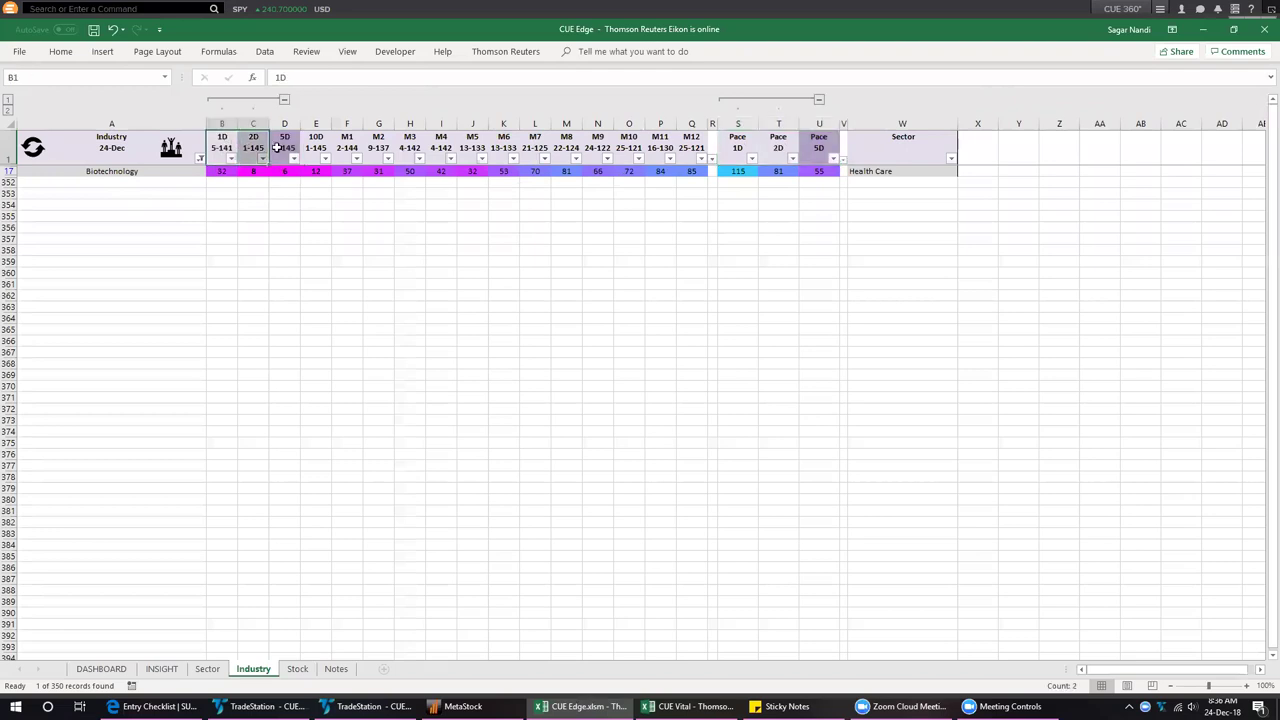
click(97, 172)
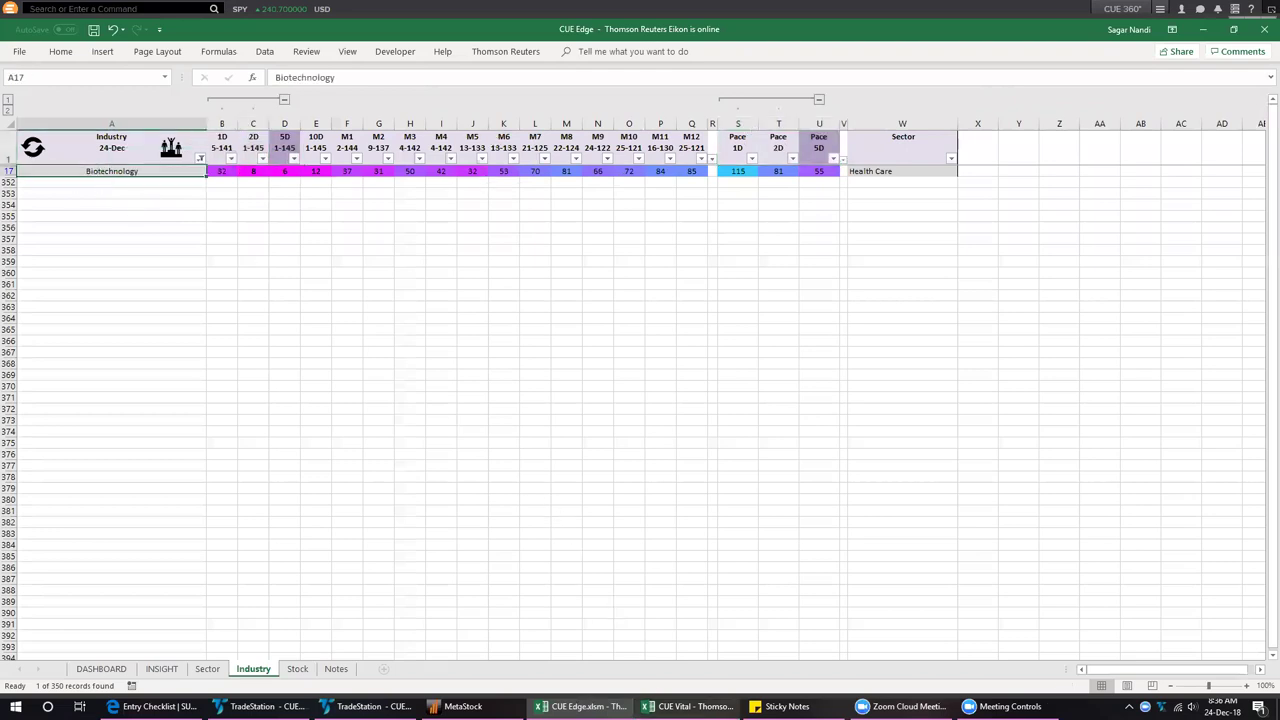
Check the Broadcasting entry in CUE Vital's Industry column, and filter CUE Edge's Industry sheet with "broad" to show only Broadcasting
key(alt+Tab)
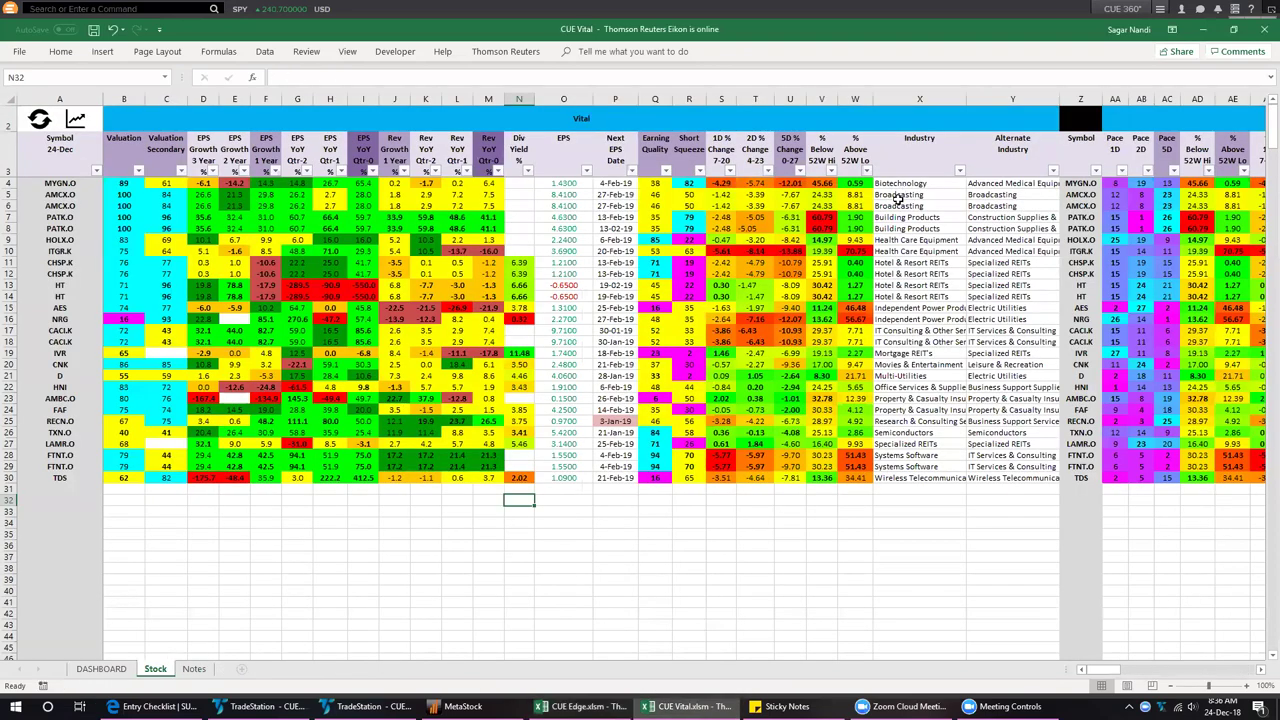
click(902, 197)
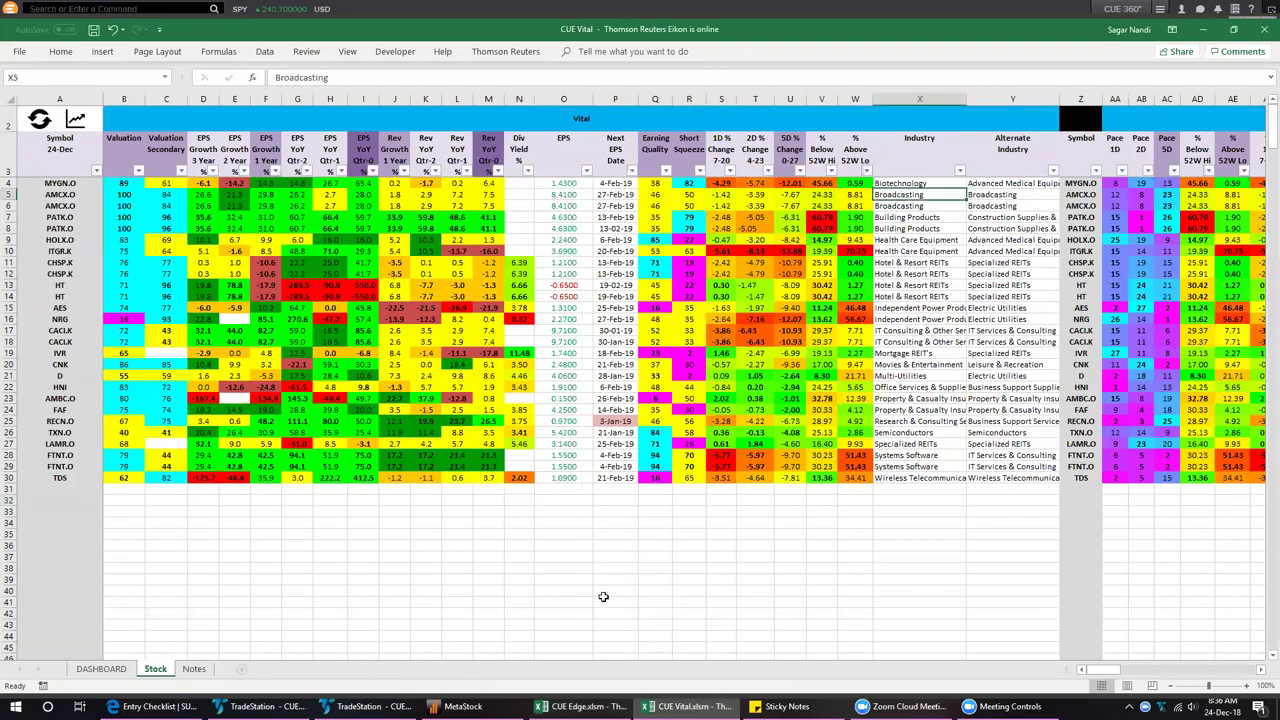
click(580, 706)
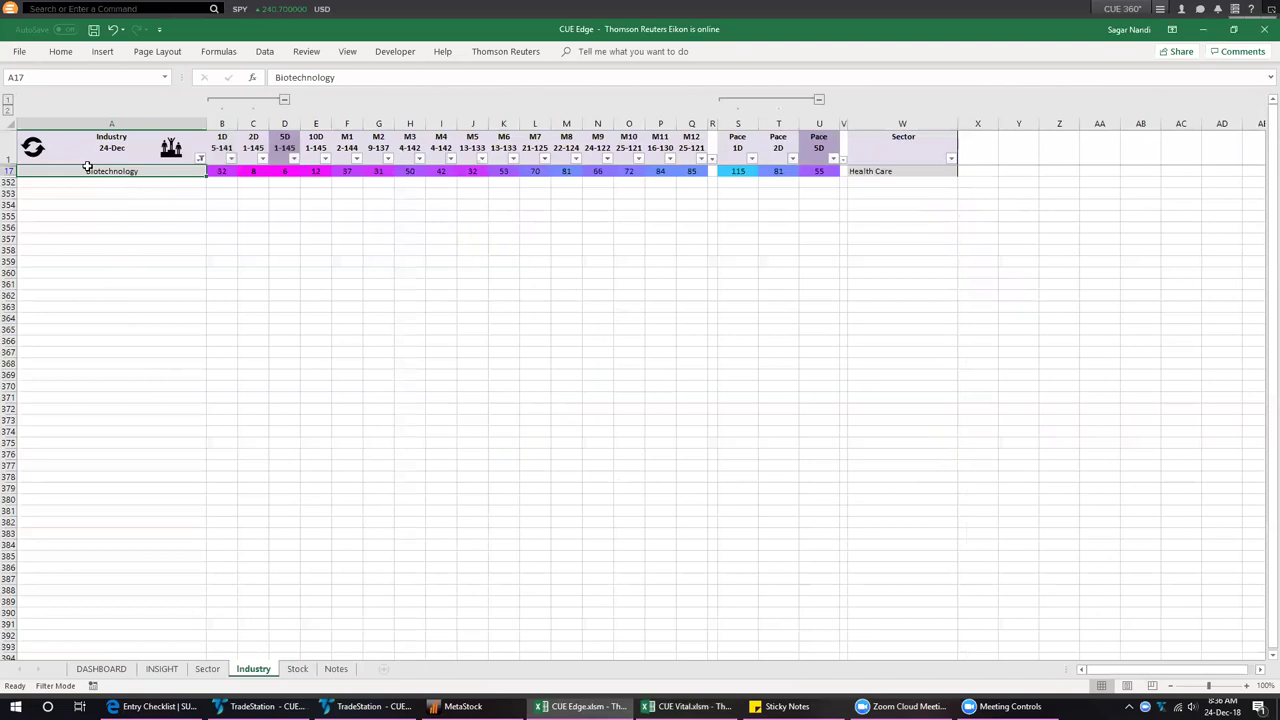
click(200, 158)
click(110, 270)
text(broad)
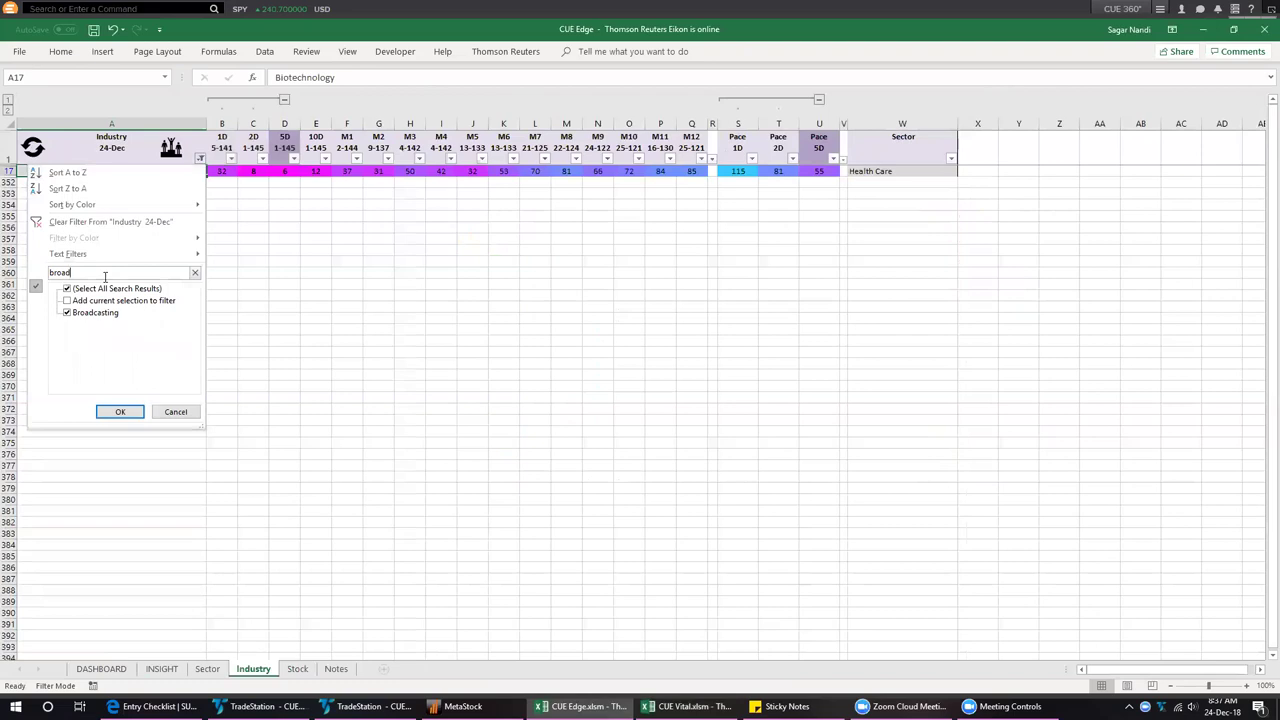
key(Return)
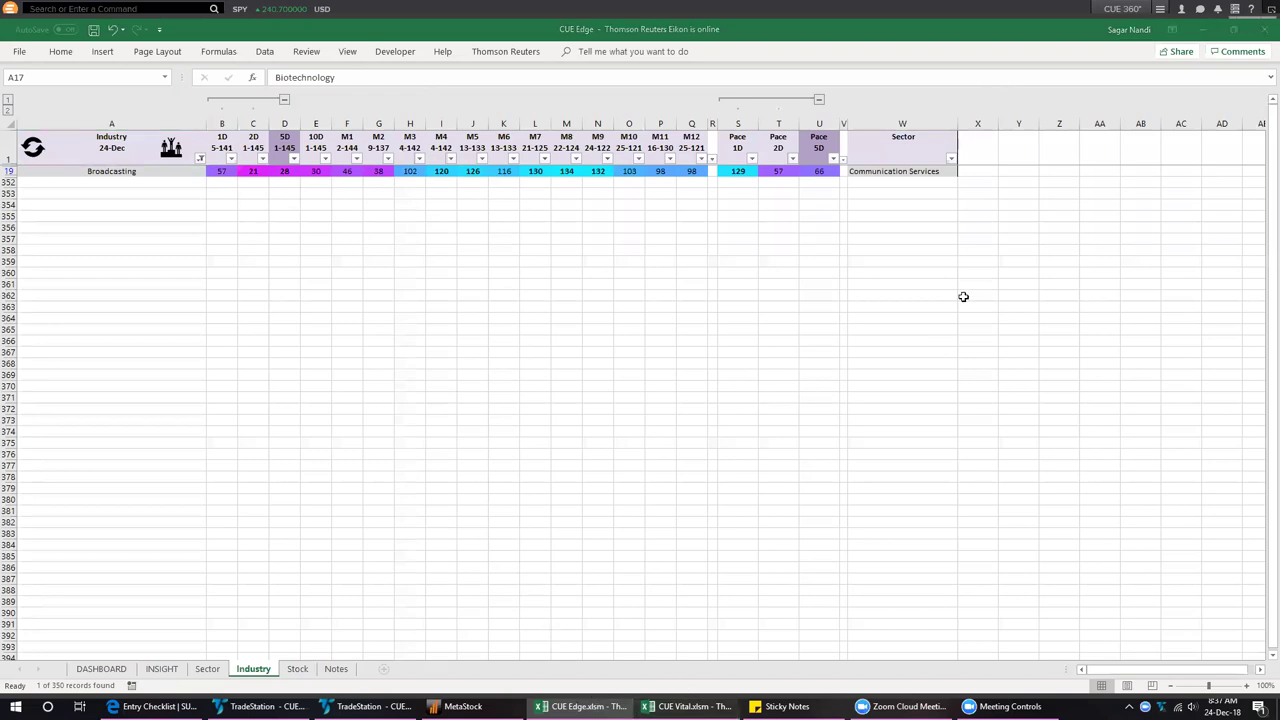
Check CUE Vital's industry list, and filter CUE Edge's Industry sheet with "build", excluding Homebuilding to show only Building Products
key(alt+Tab)
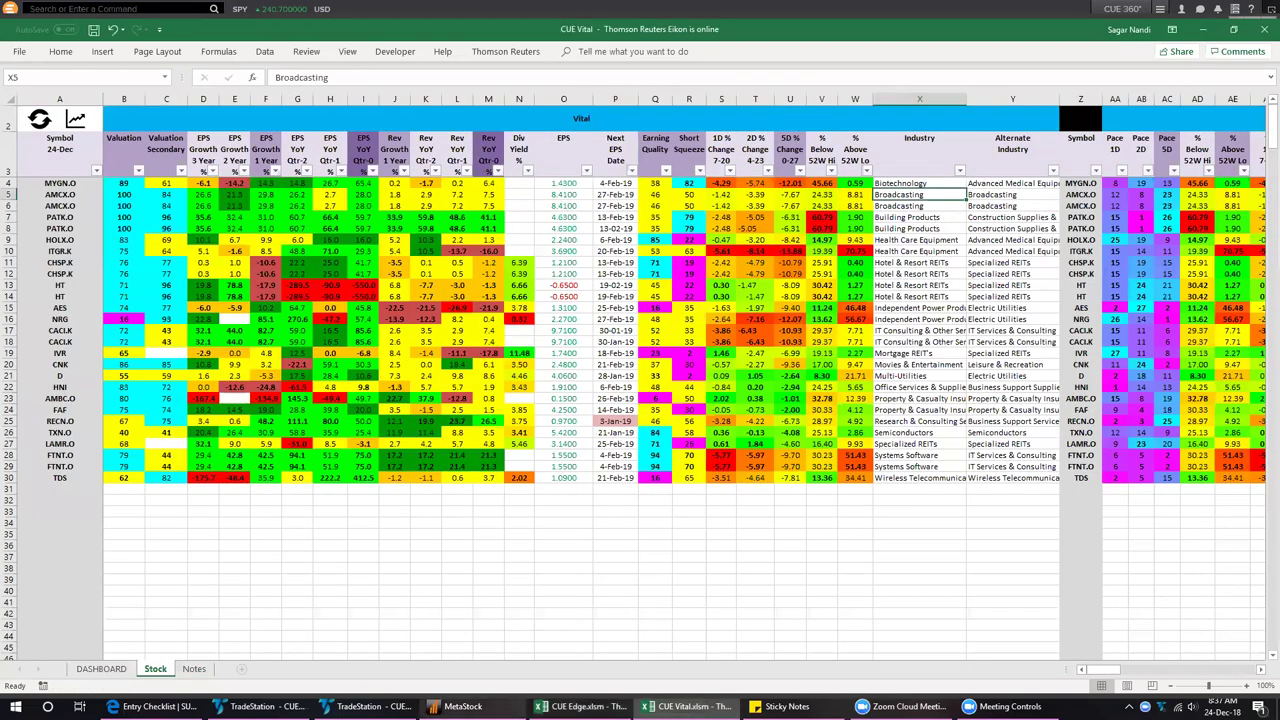
click(583, 706)
click(201, 160)
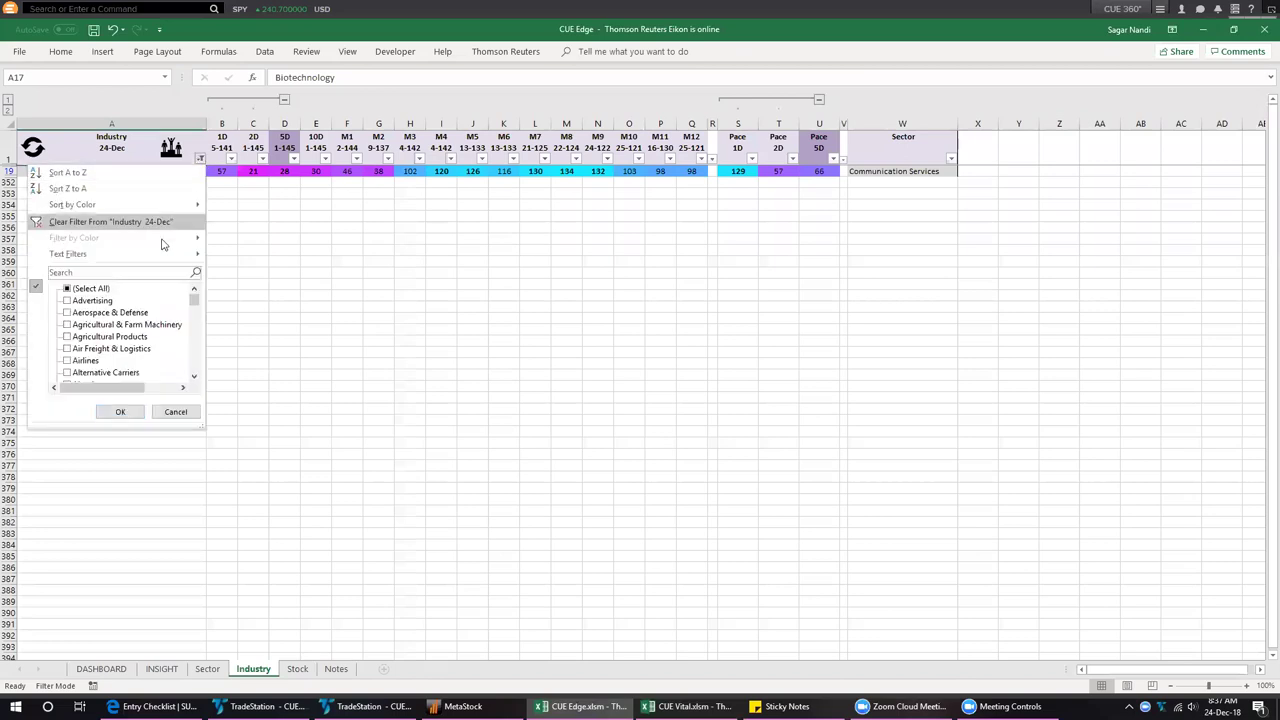
click(149, 274)
text(build)
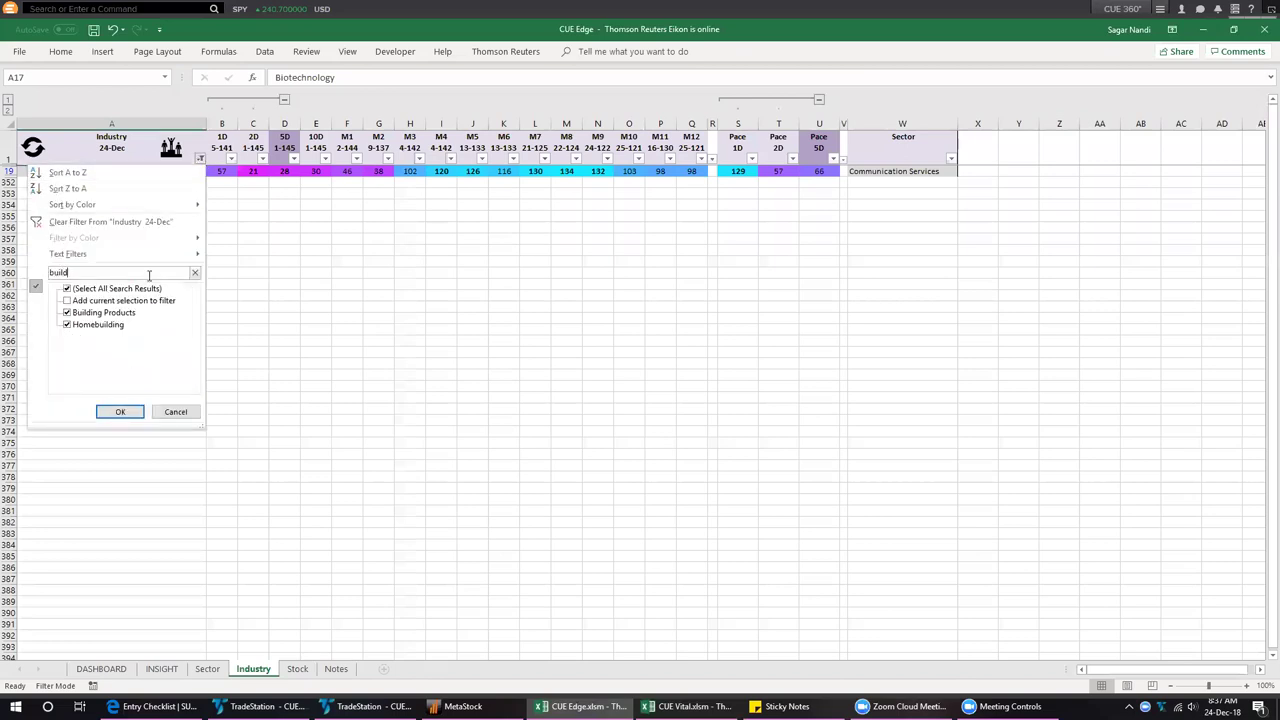
click(112, 326)
click(120, 411)
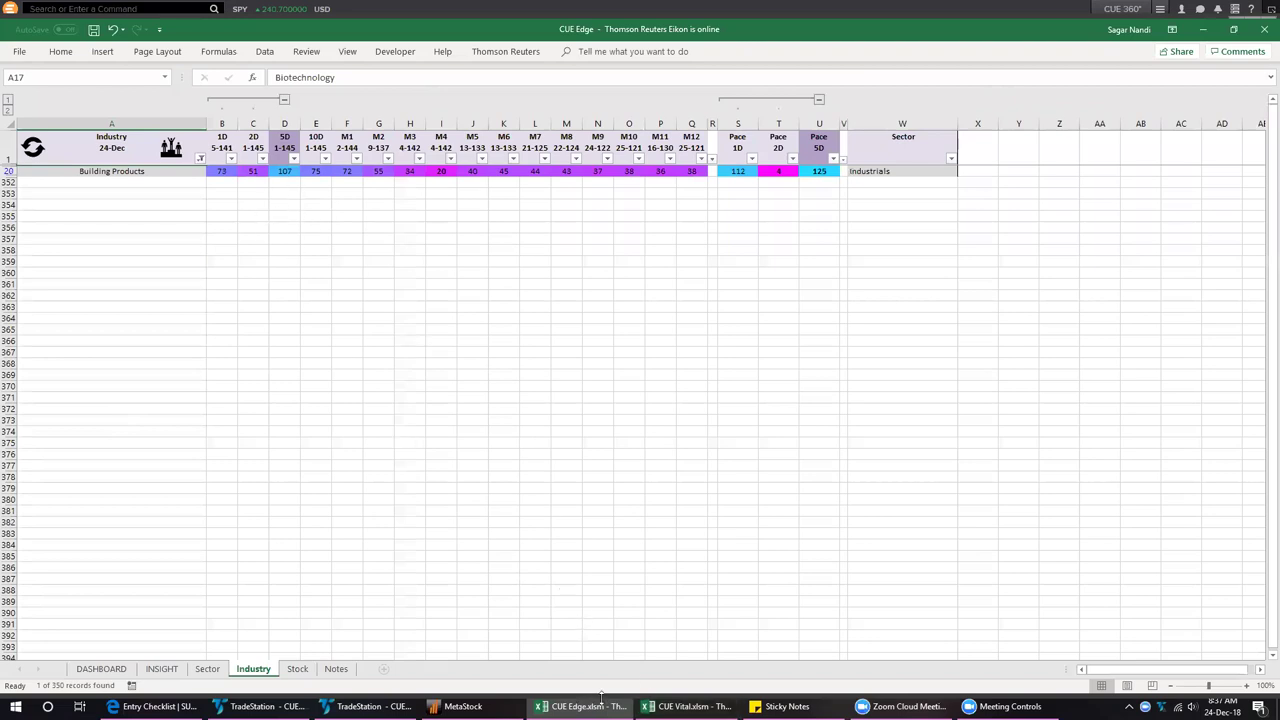
Copy Hotel & Resort REITs from CUE Vital, filter CUE Edge's Industry sheet to that industry, and check its 1D Pace
click(688, 706)
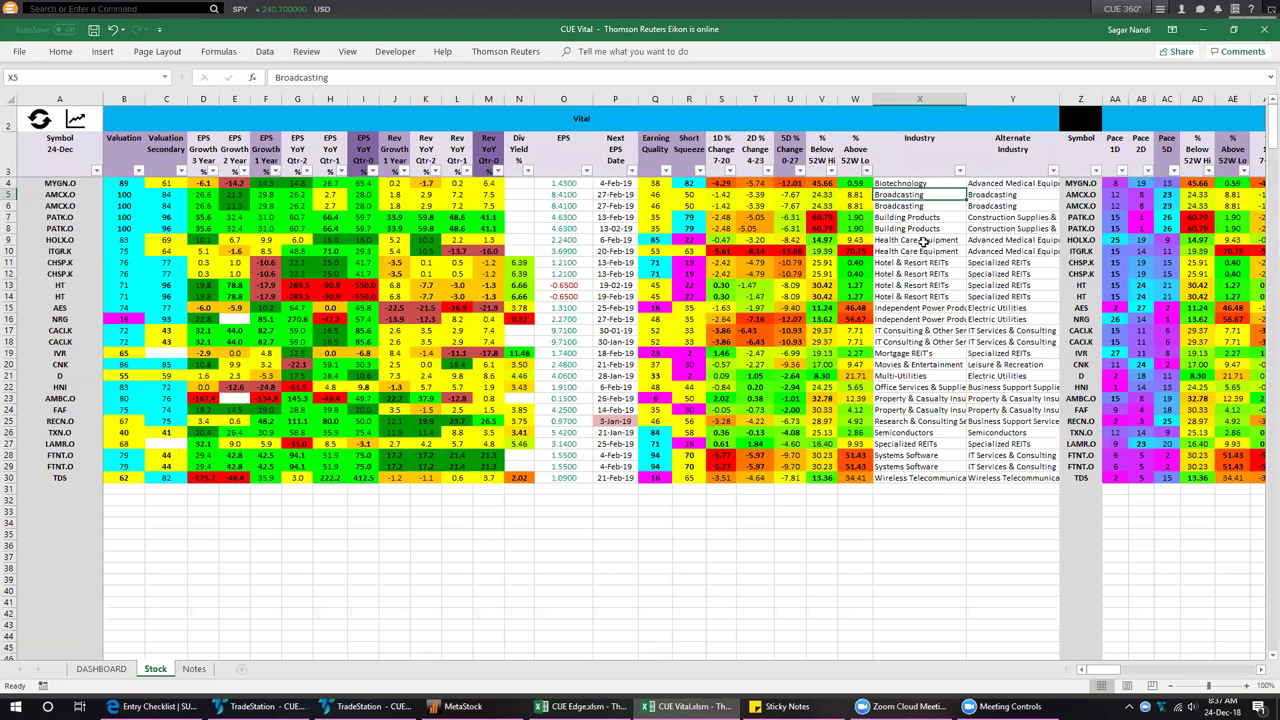
click(924, 263)
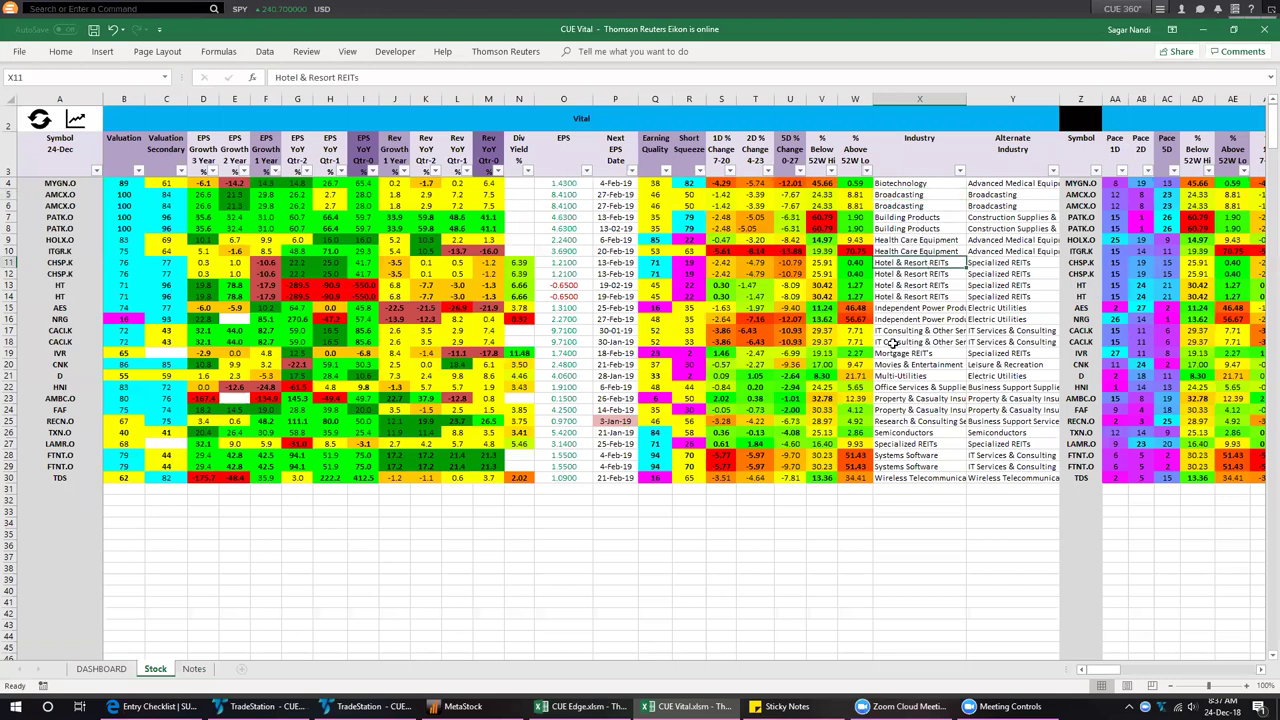
key(ctrl+c)
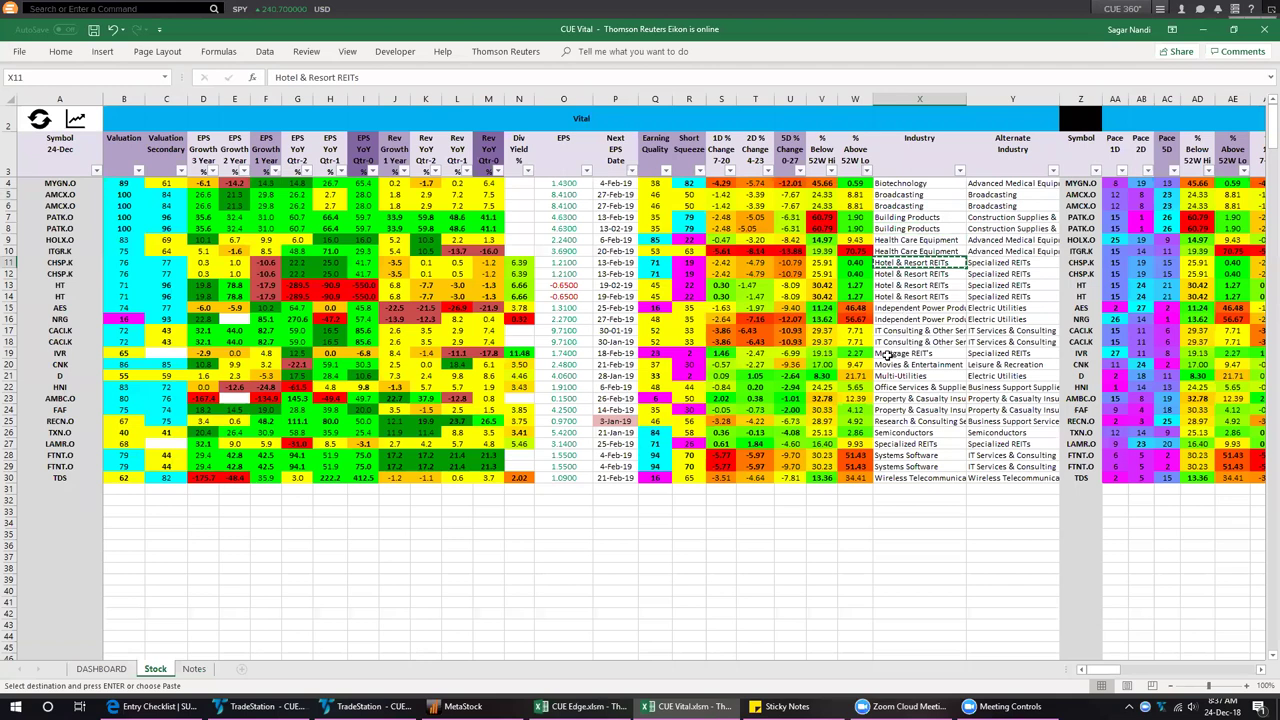
click(580, 706)
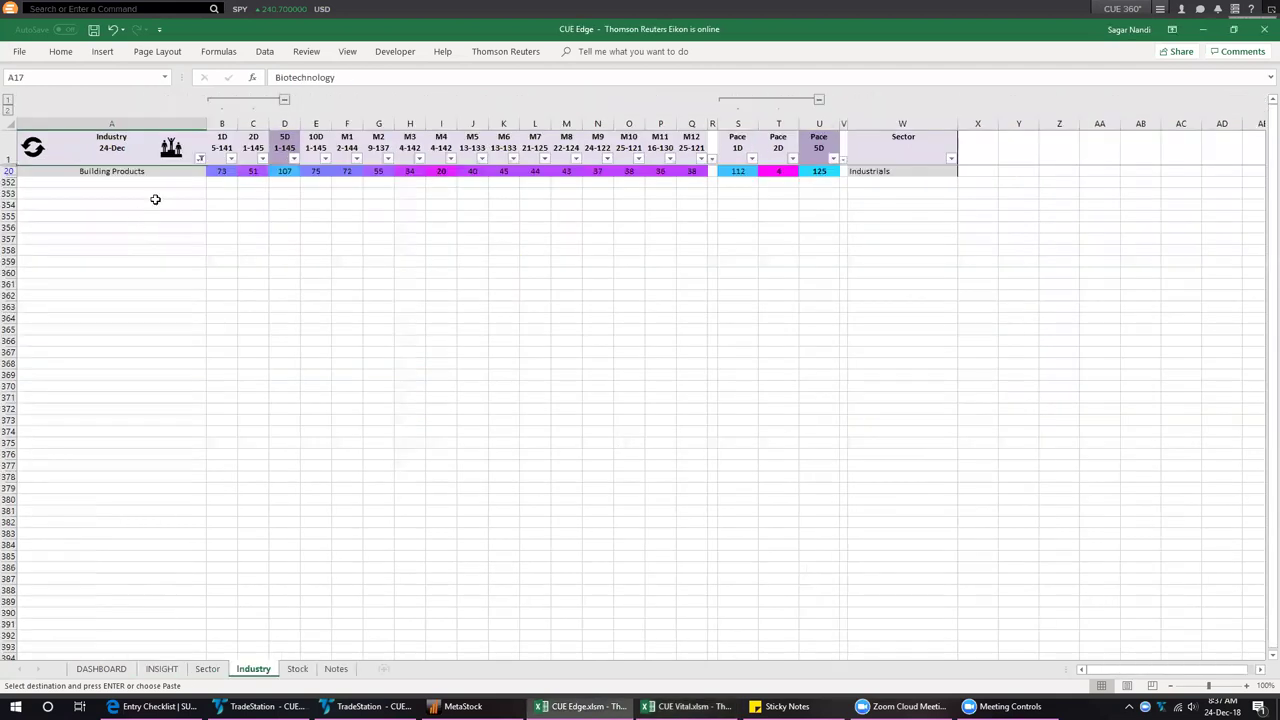
click(200, 158)
click(143, 272)
key(ctrl+v)
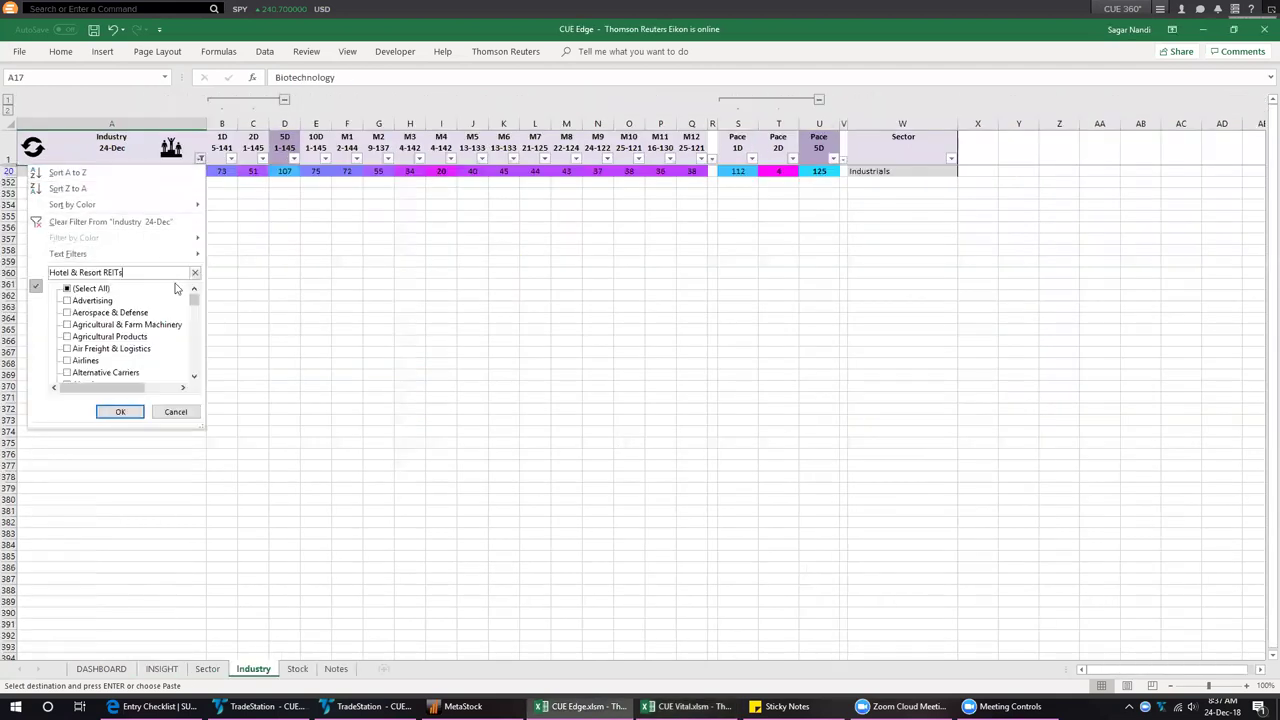
key(Return)
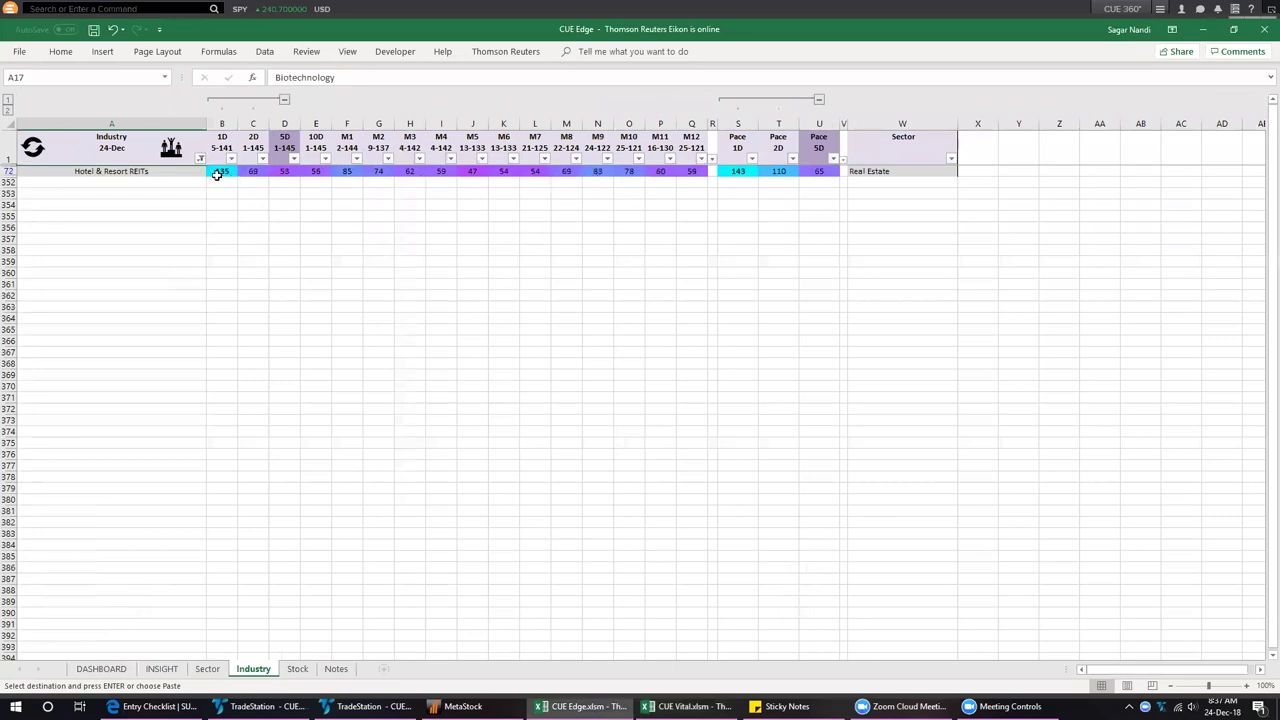
click(746, 172)
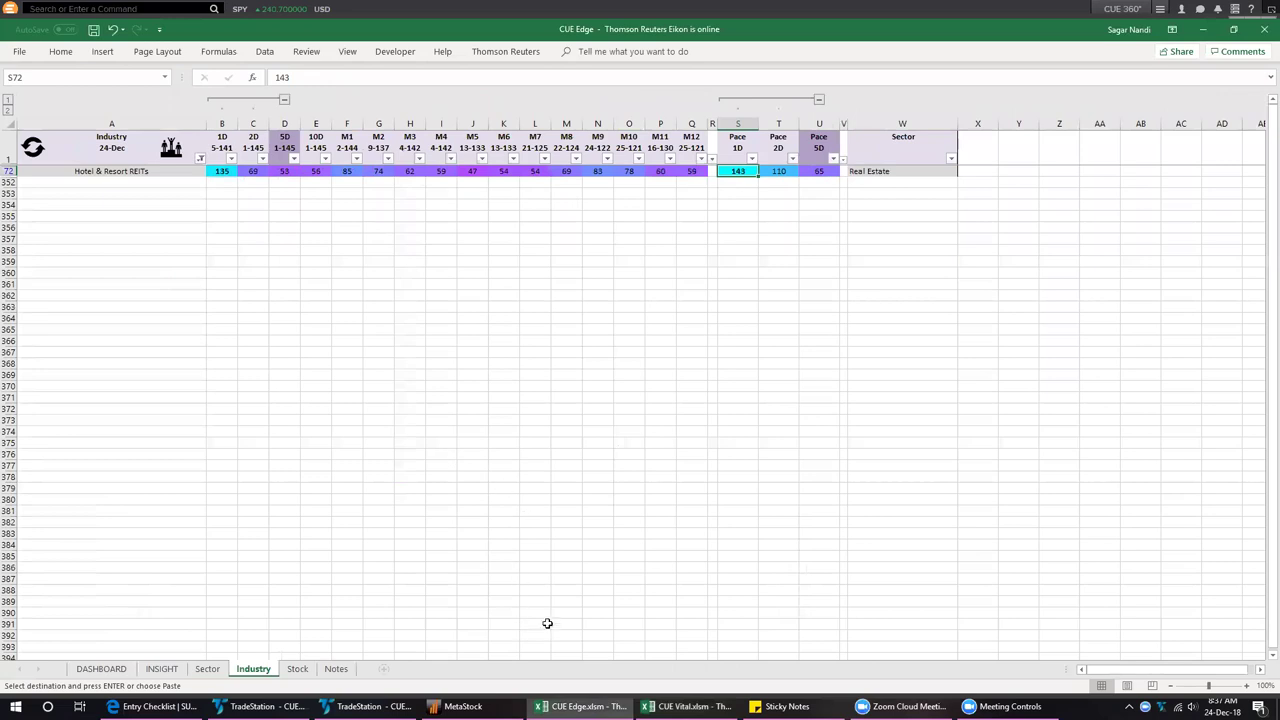
Return to CUE Vital and filter the Stock sheet's Industry column to show only Hotel & Resort REITs
click(460, 706)
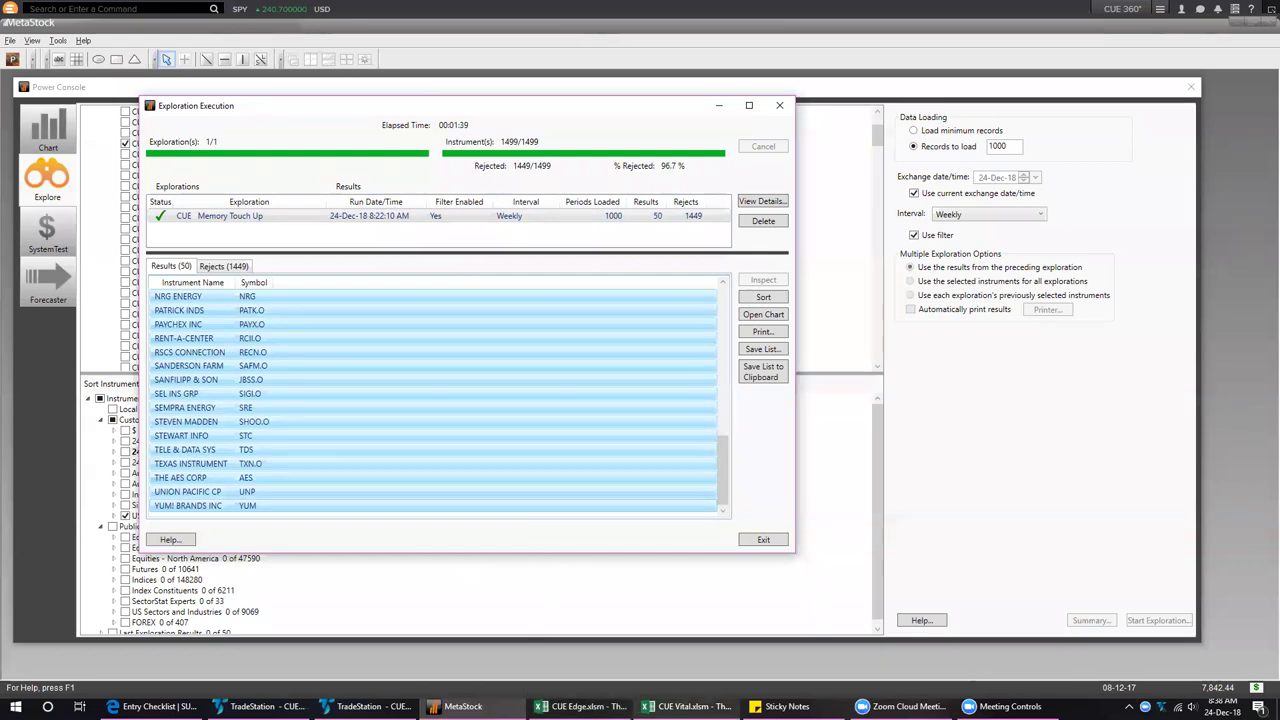
click(463, 706)
key(alt+Tab)
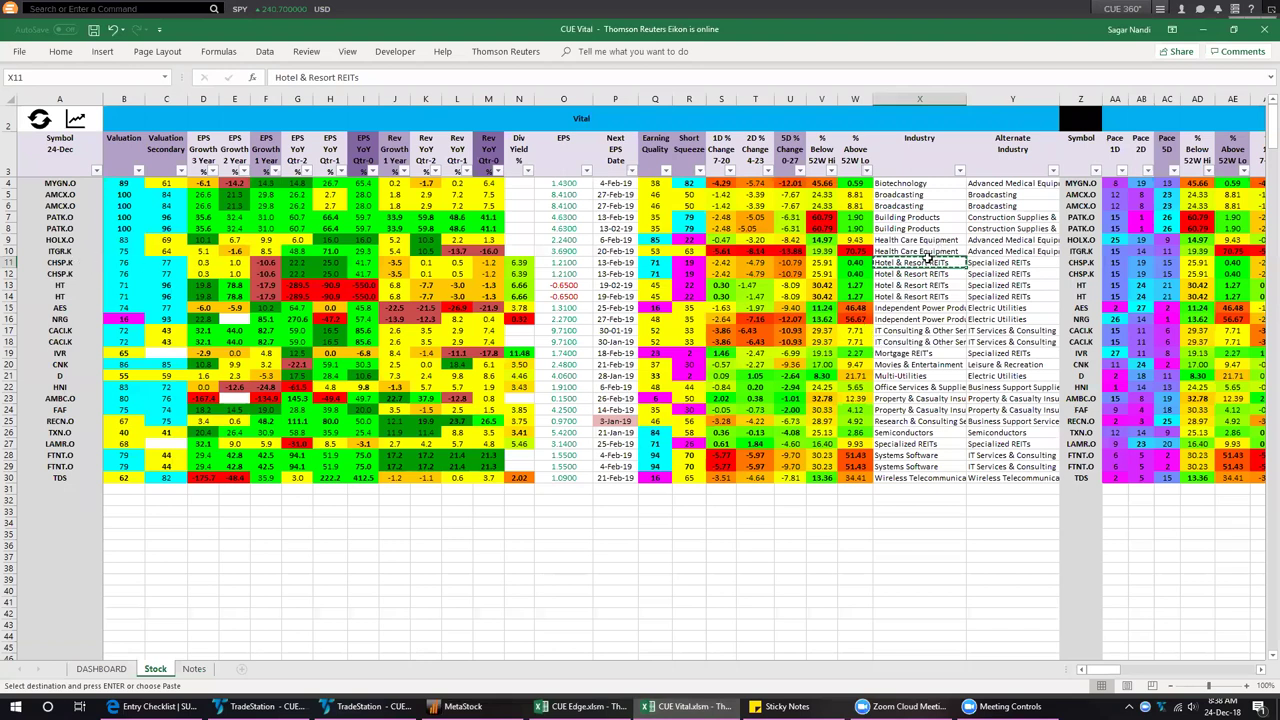
click(958, 172)
click(873, 284)
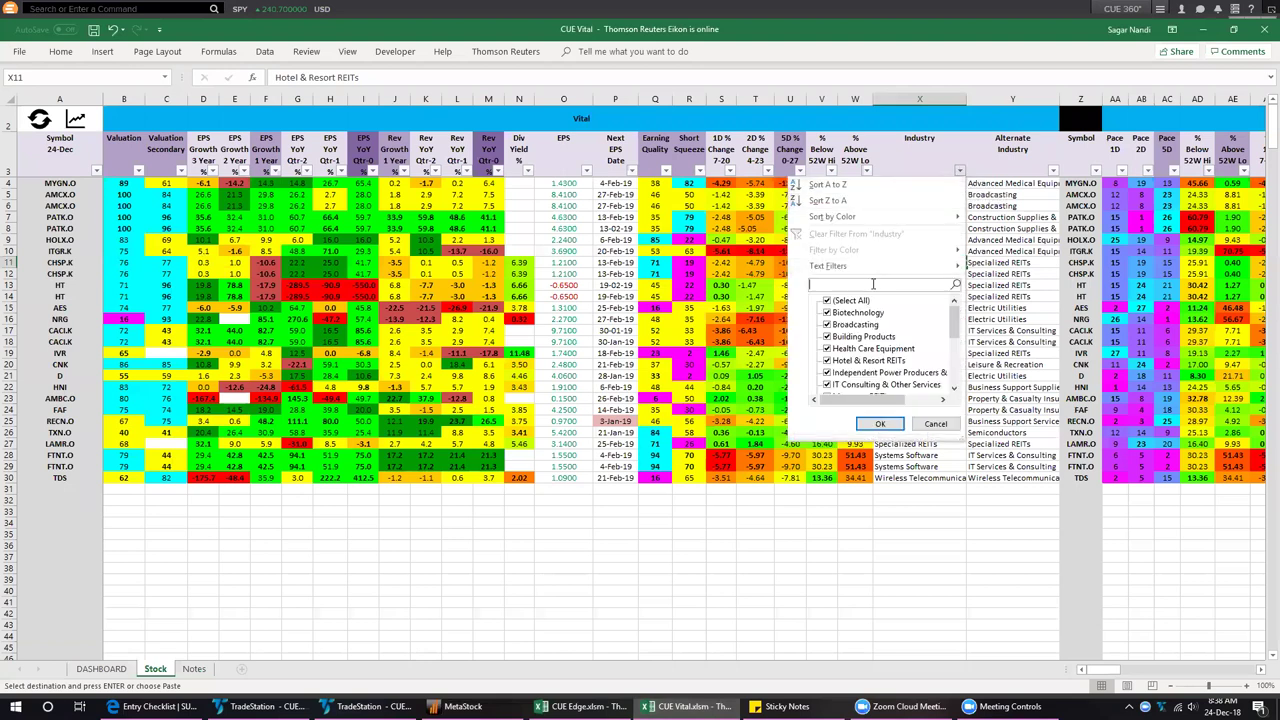
key(ctrl+v)
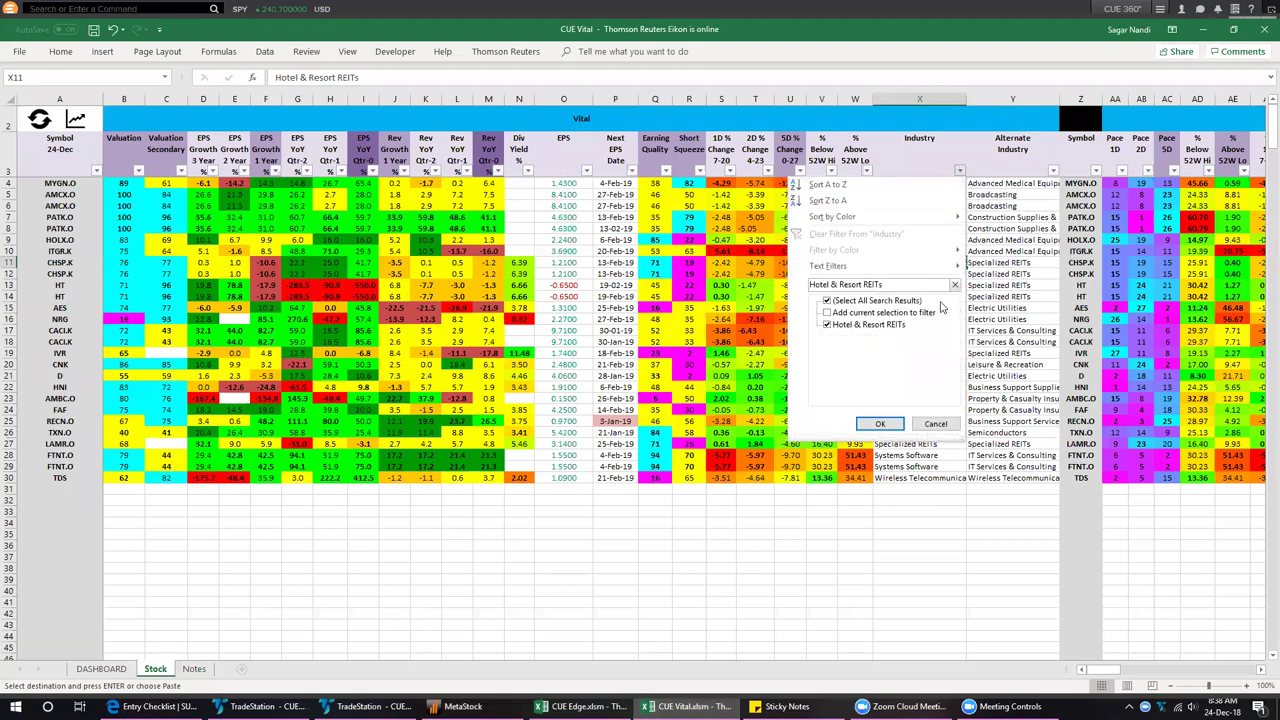
key(Return)
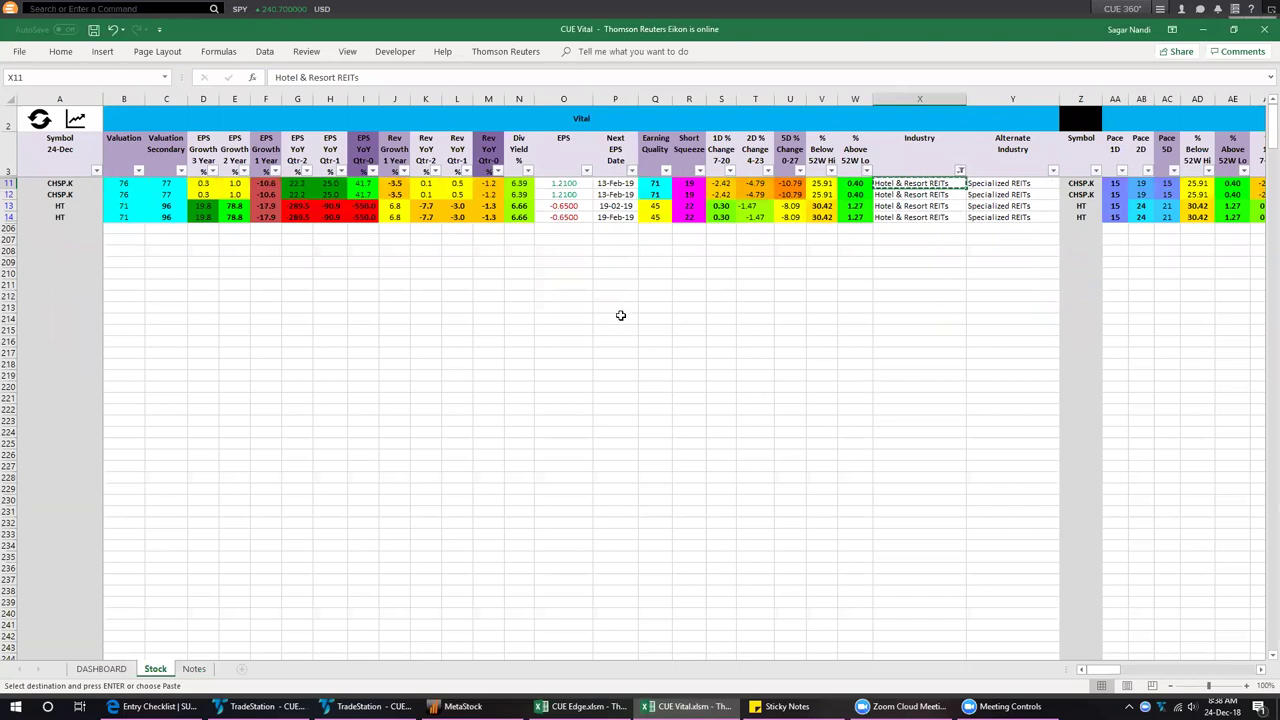
Examine the CHSP.K and HT rows' Valuation and Div Yield, plus CHSP.K's EPS YoY Qtr-0
click(530, 250)
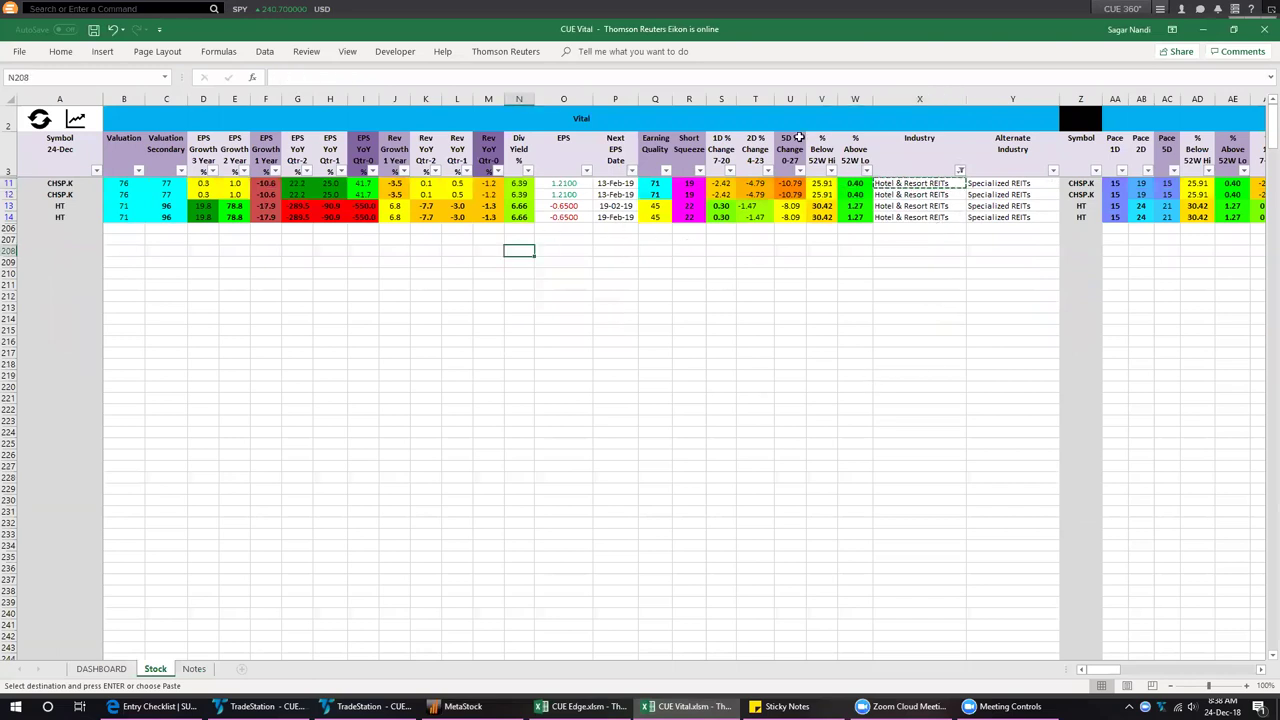
click(928, 184)
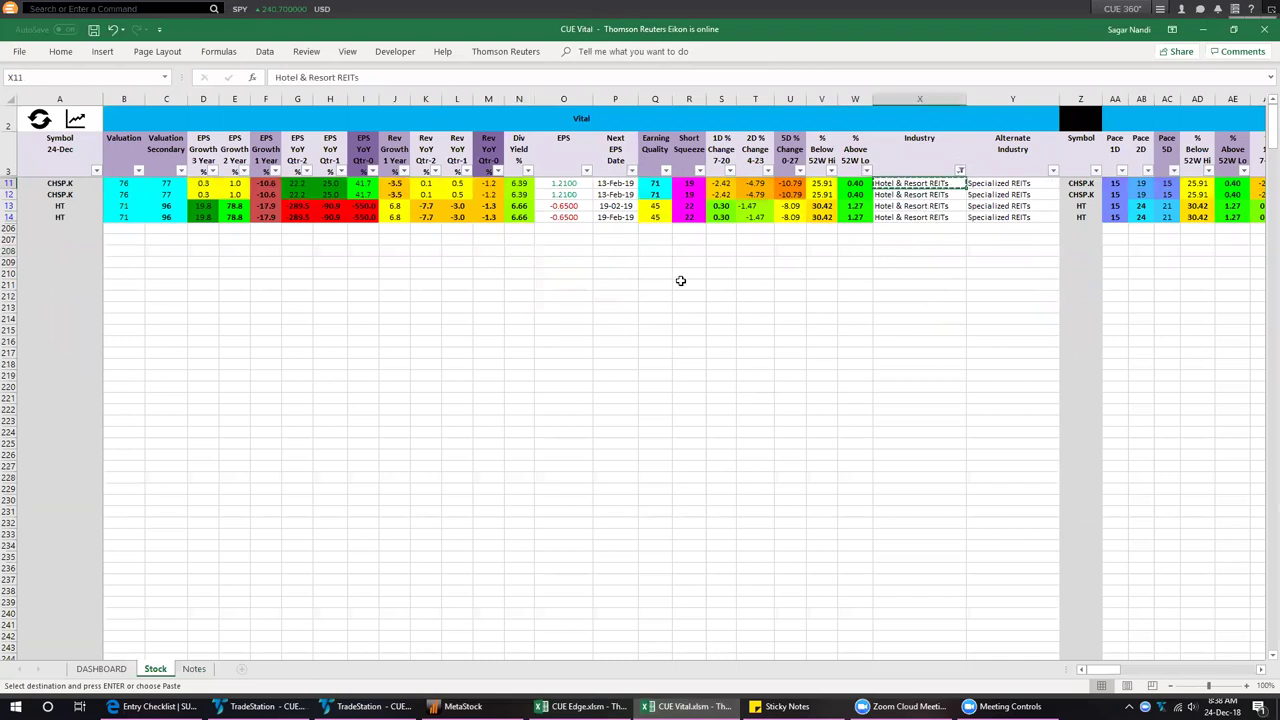
click(680, 281)
drag(124, 184, 125, 218)
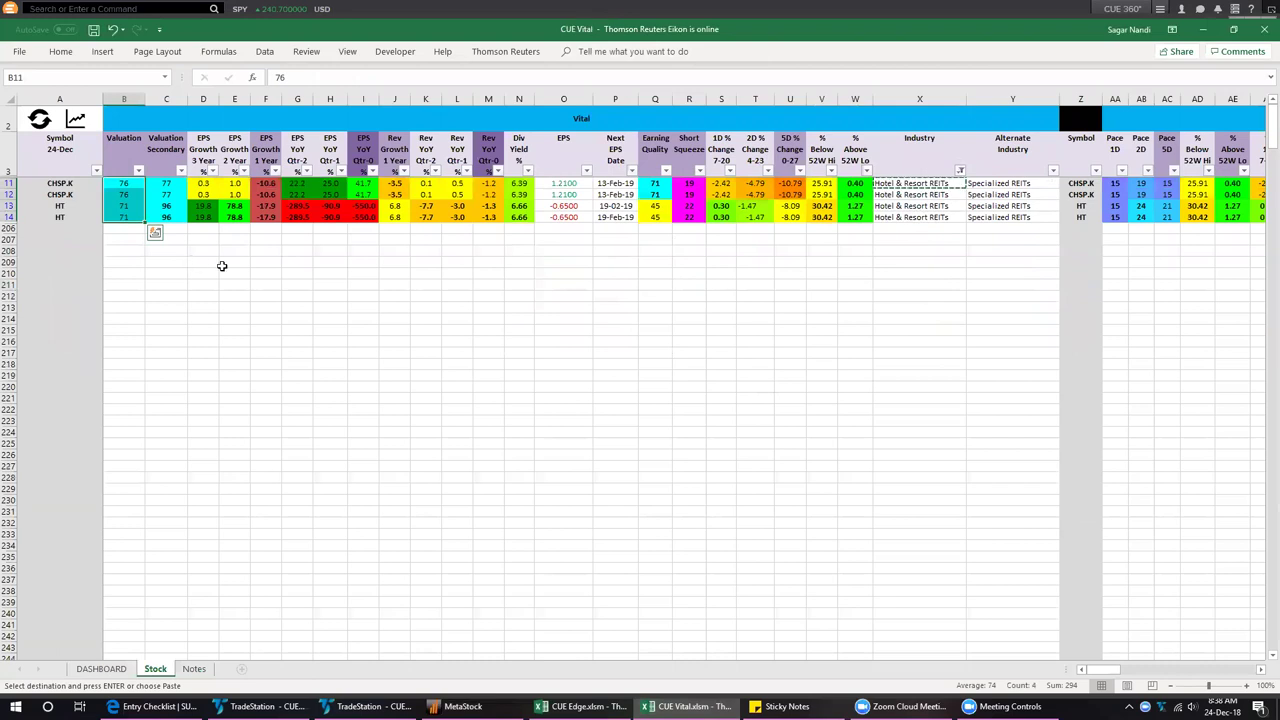
click(364, 187)
drag(364, 187, 364, 196)
key(ctrl+v)
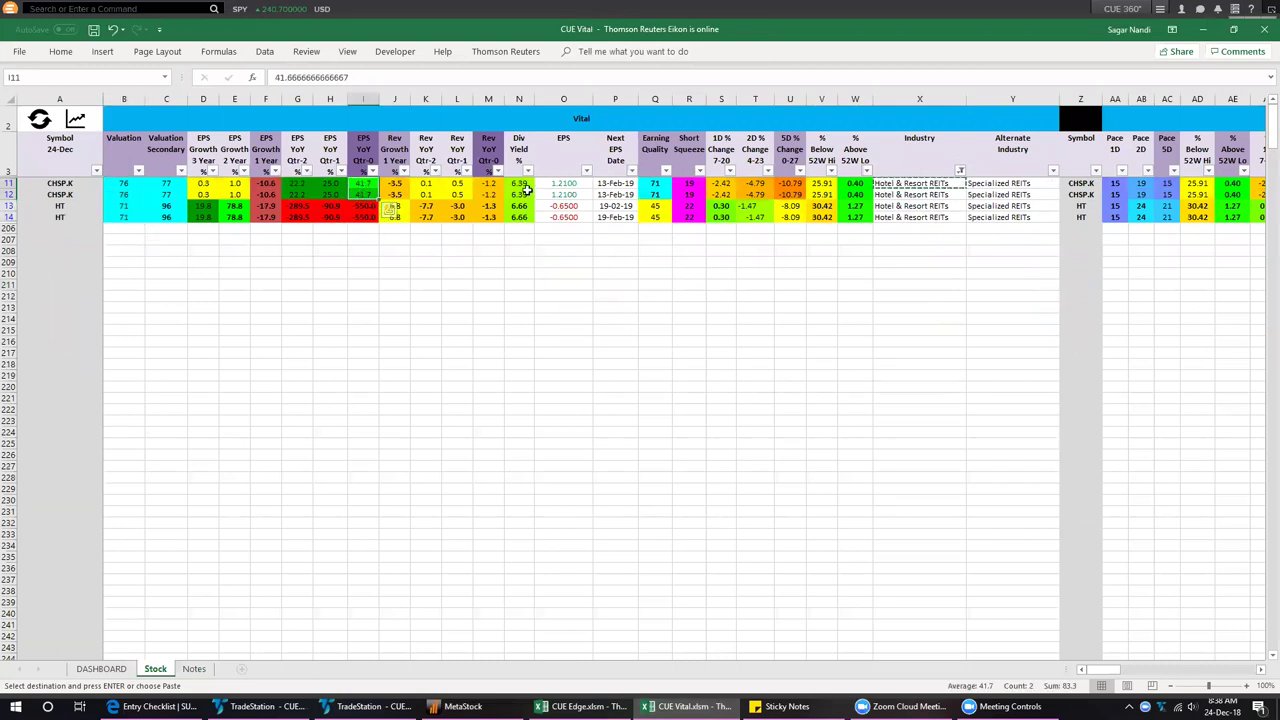
drag(519, 184, 518, 217)
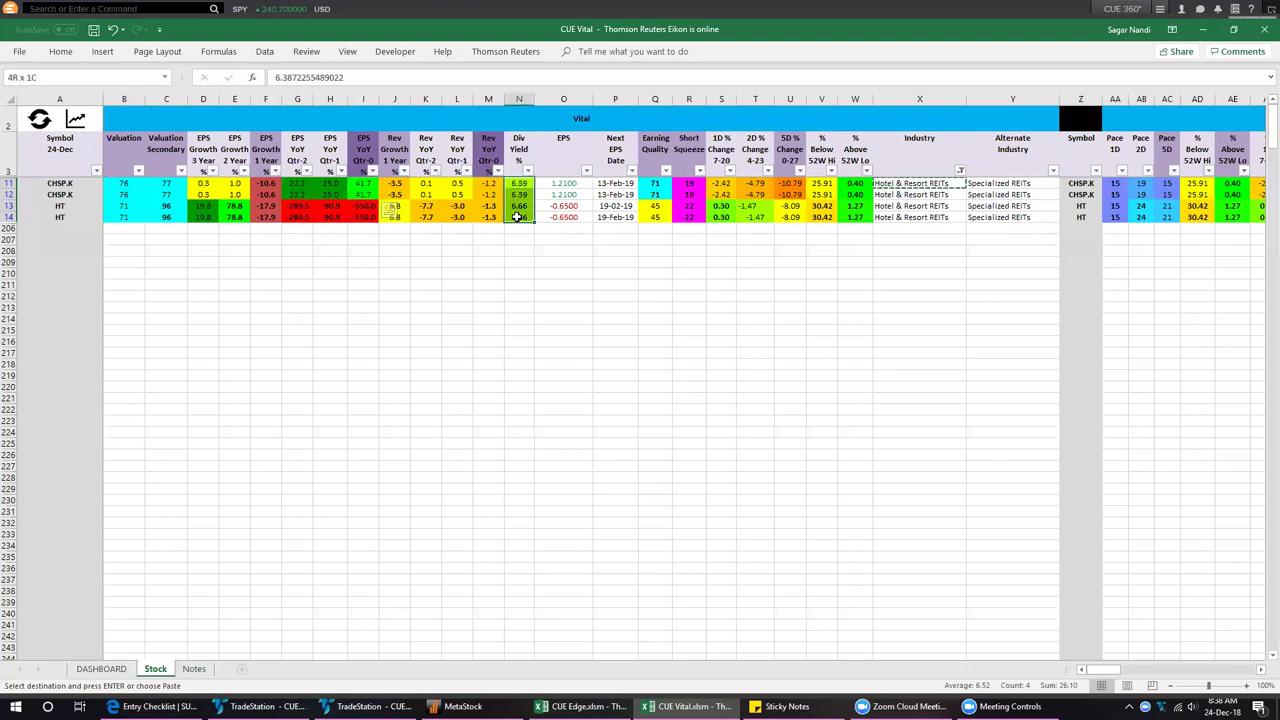
click(462, 293)
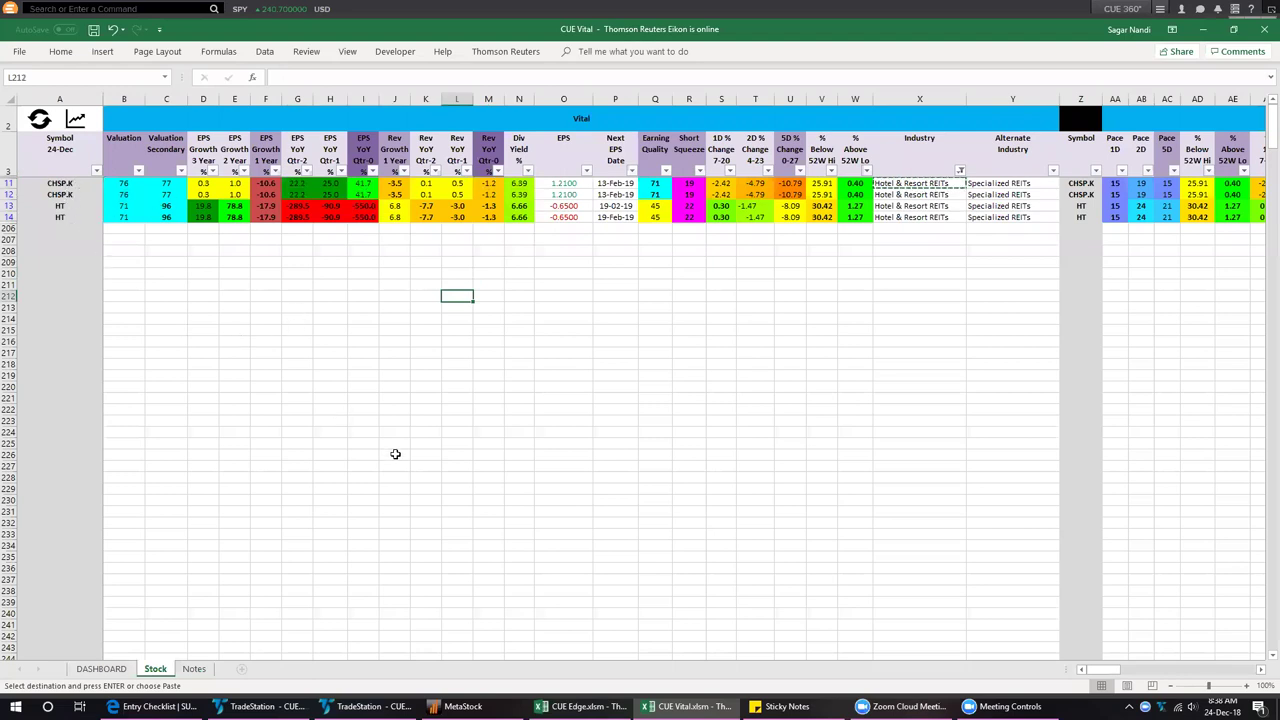
Switch to MetaStock, close the Exploration Execution results, and bring up the Power Console's Chart instrument entry
click(470, 706)
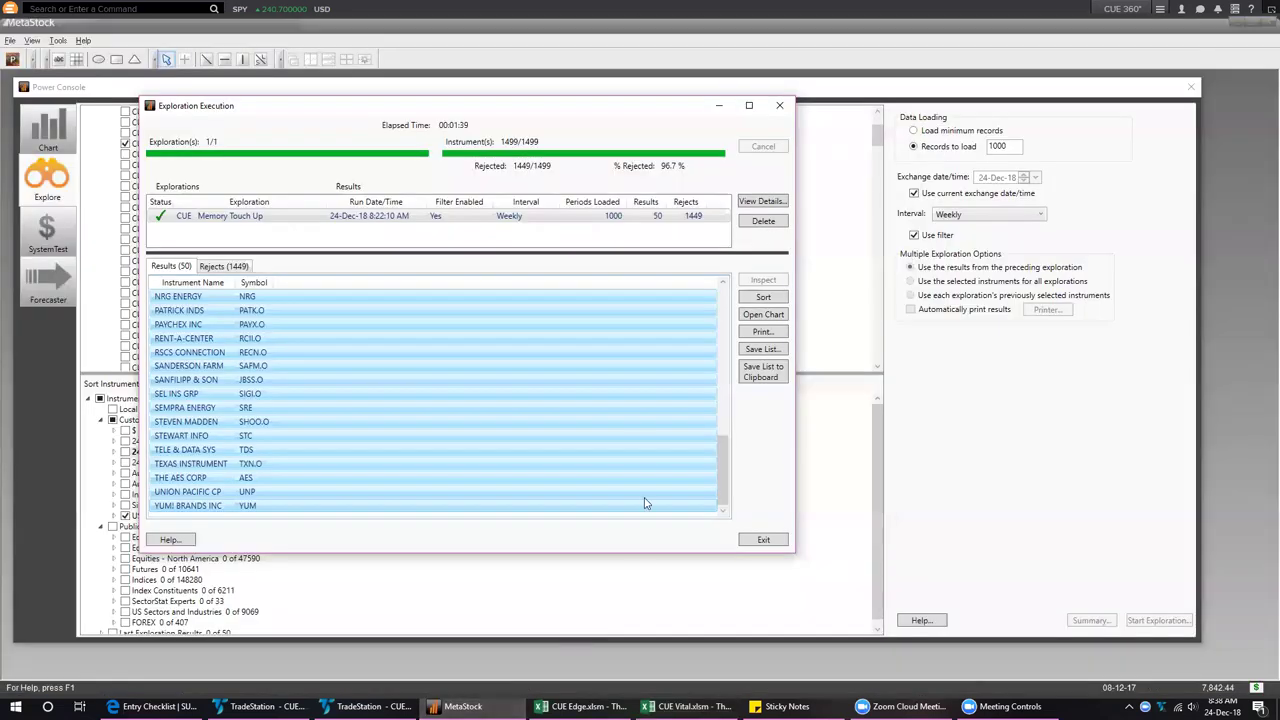
click(779, 105)
click(50, 132)
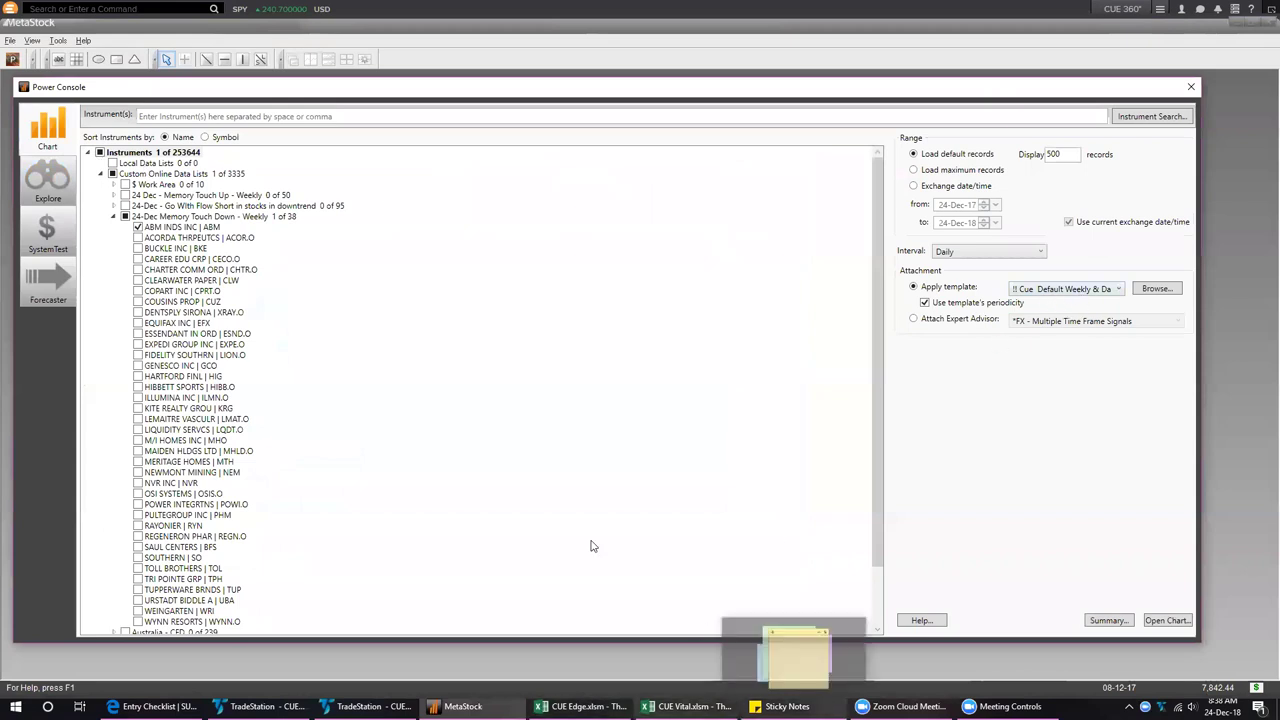
click(261, 114)
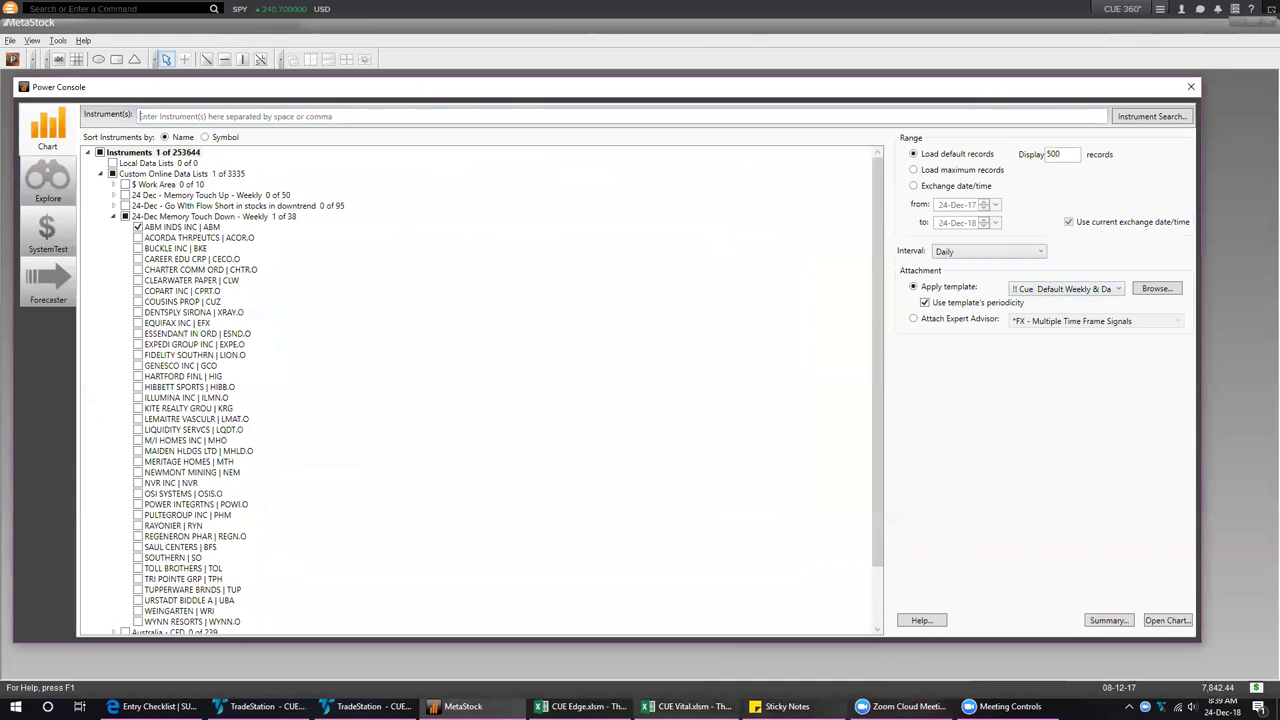
Return to CUE Vital, select the CHSP.K and HT rows, and set the dashboard's Technical Trading System to CUEGlobal
key(alt+Tab)
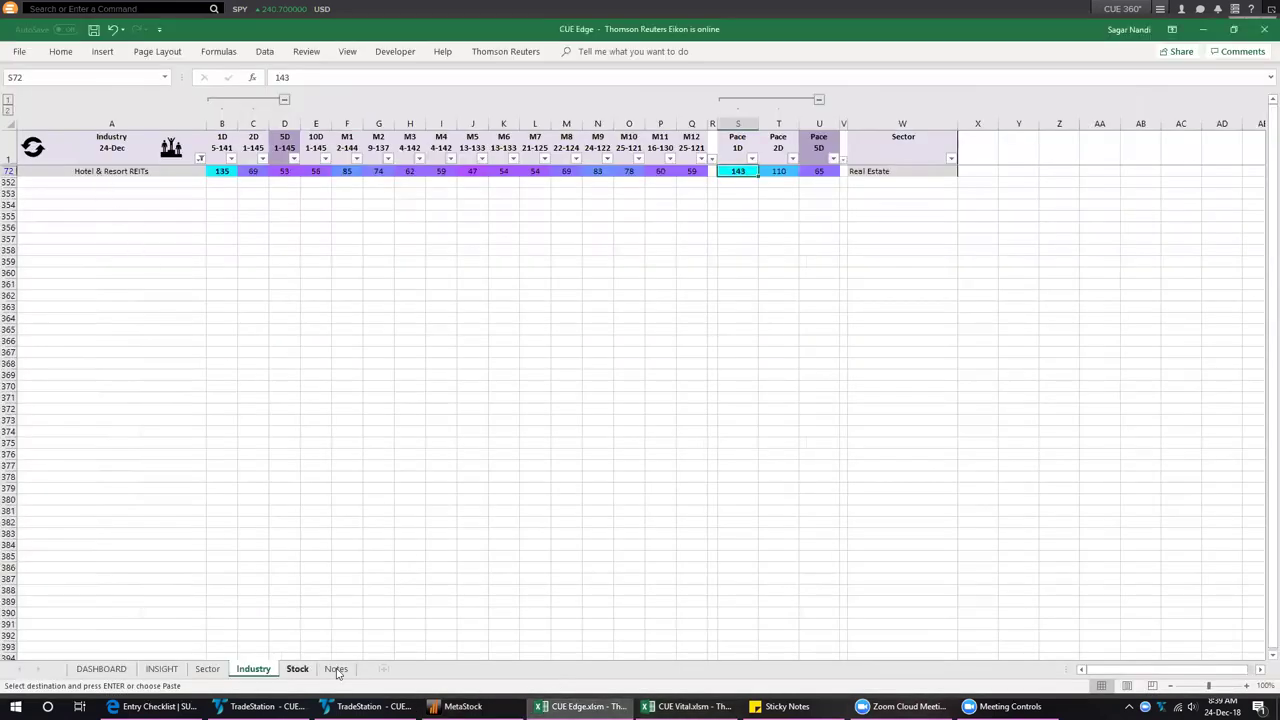
key(alt+Tab)
drag(78, 185, 447, 217)
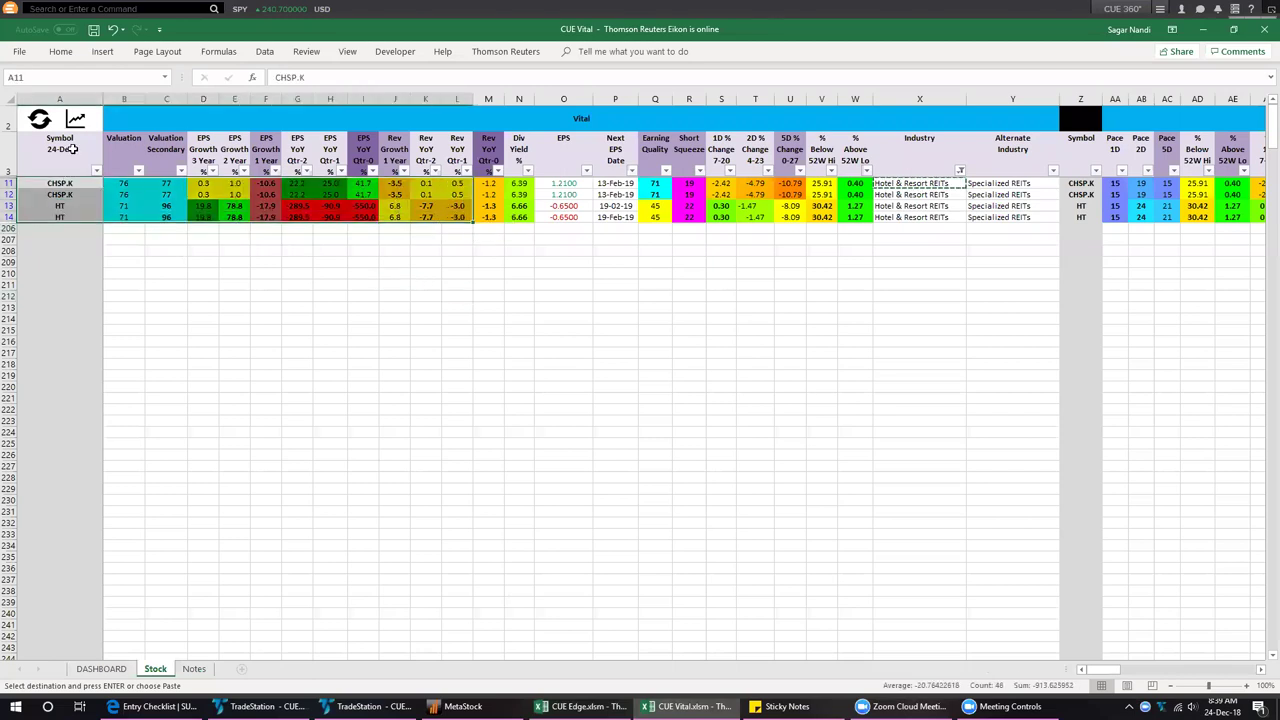
click(106, 674)
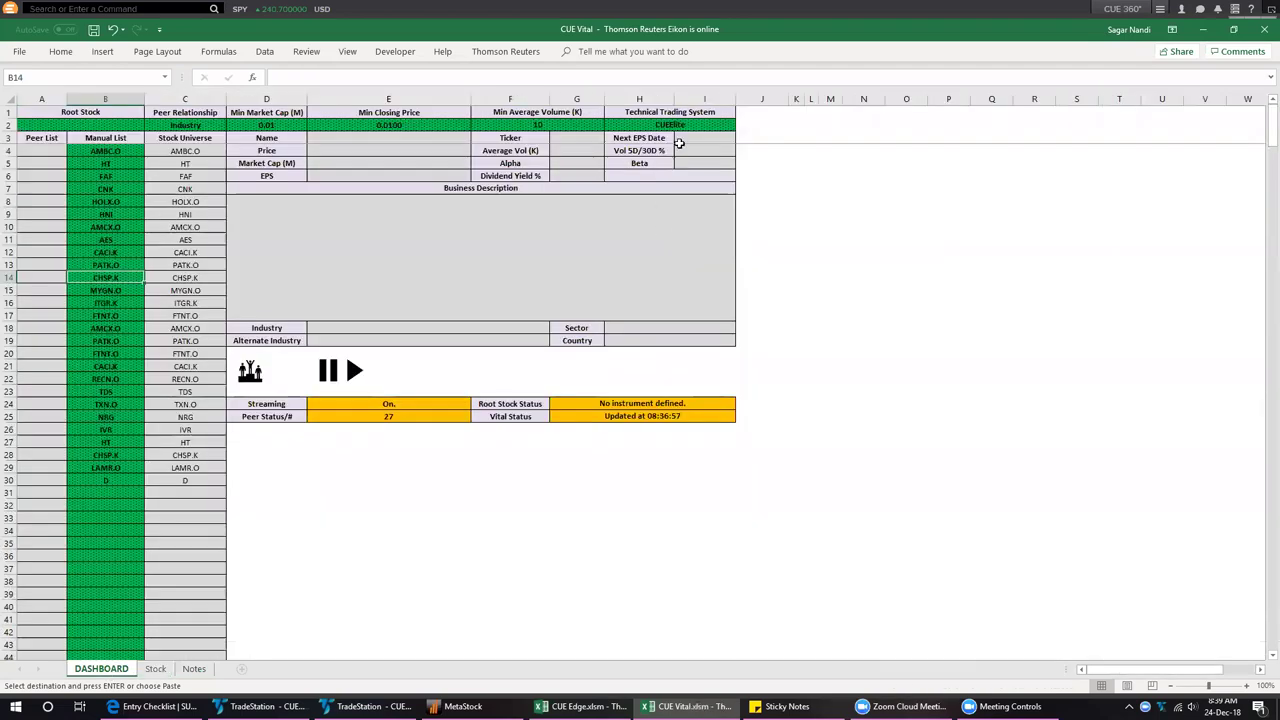
click(730, 129)
click(741, 126)
click(704, 143)
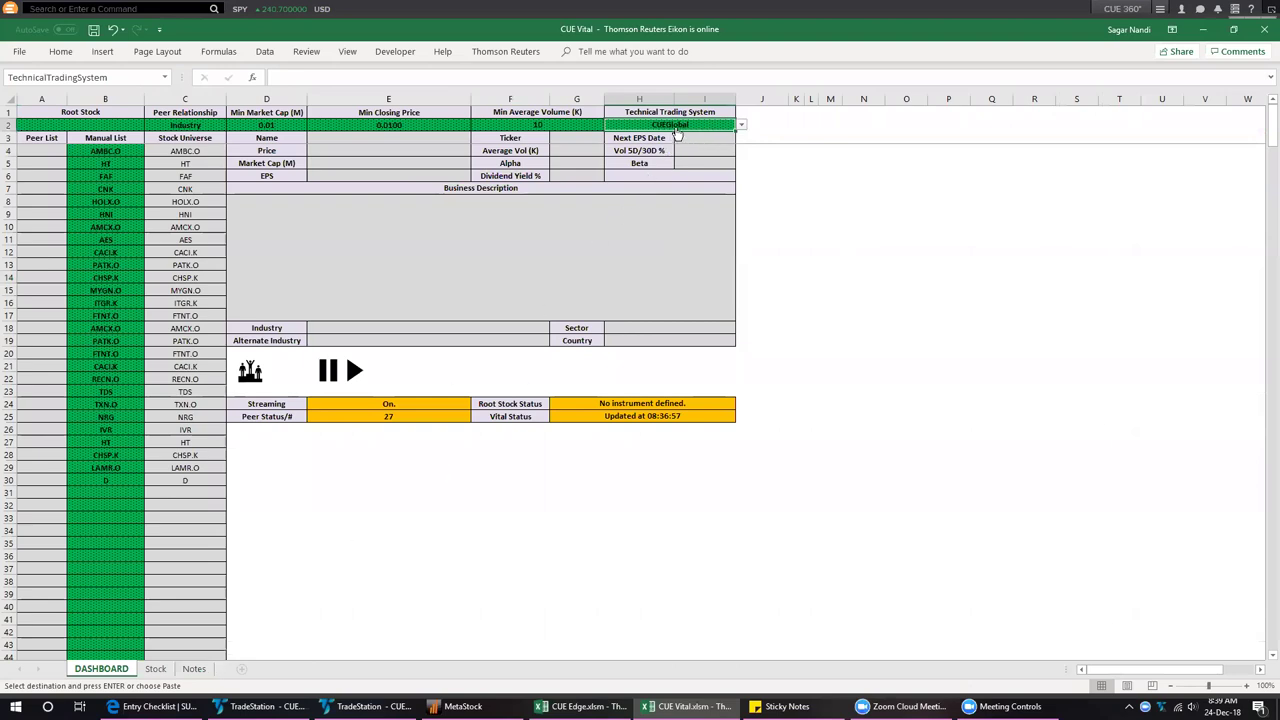
Open HT's MetaStock charts from CUE Vital's Stock sheet, and examine the weekly trendline support and the daily November-low level
click(155, 668)
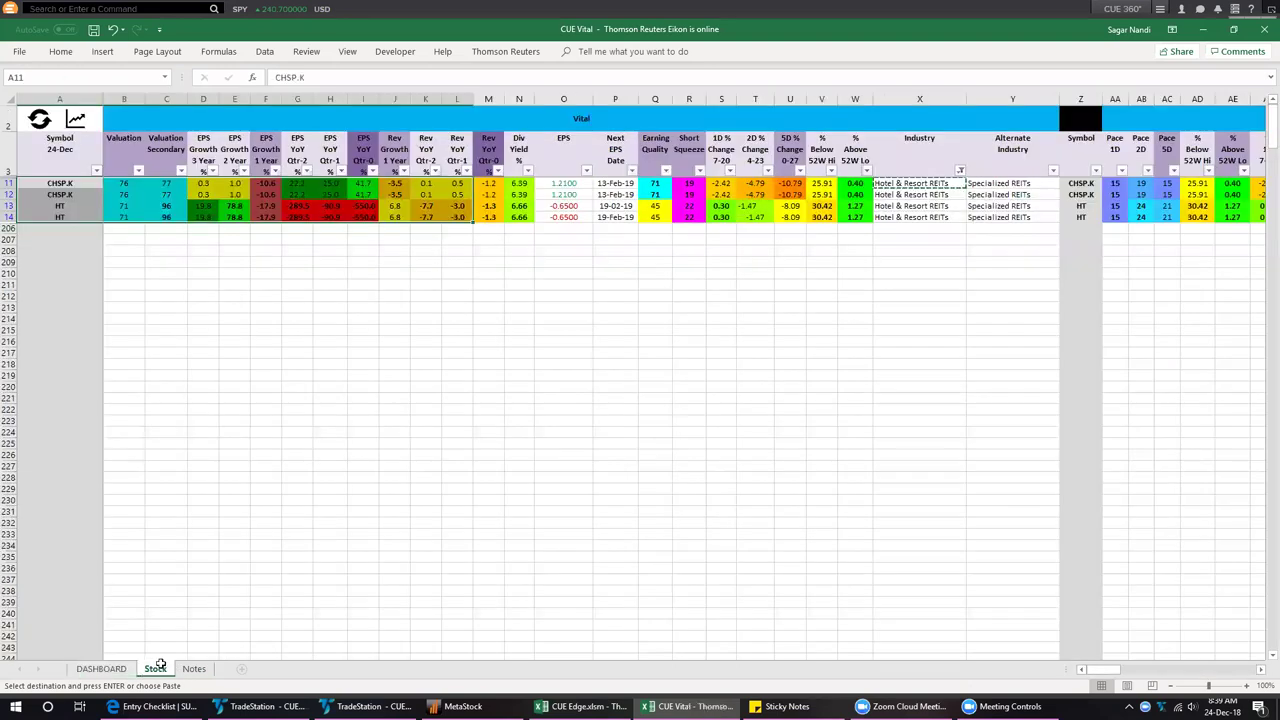
click(75, 120)
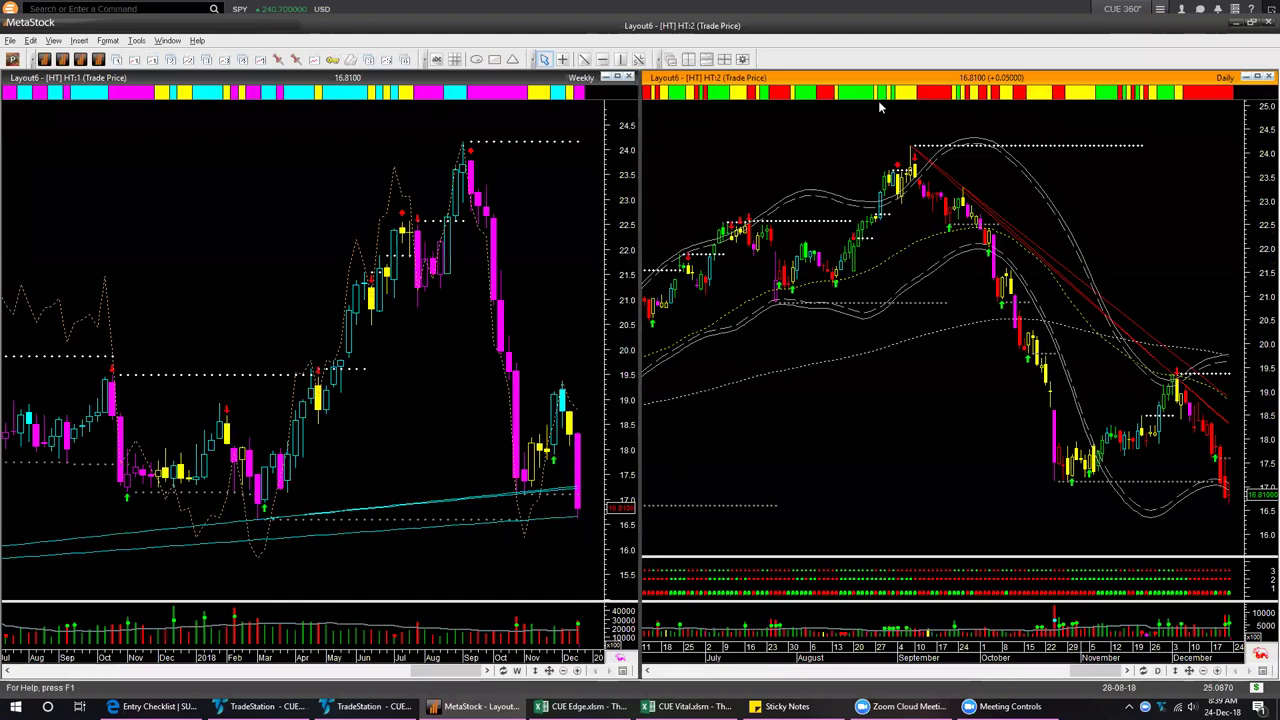
drag(346, 543, 604, 493)
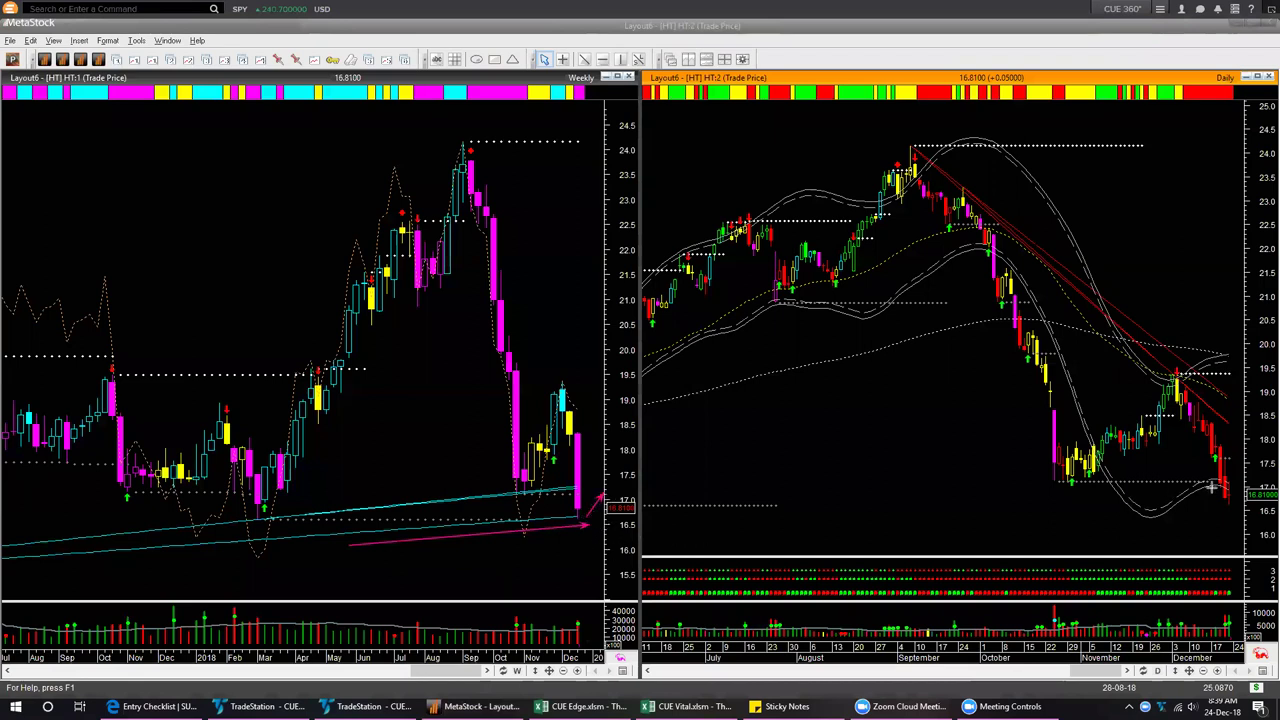
mouse_move(1233, 495)
mouse_down()
mouse_move(1249, 455)
mouse_move(1240, 464)
mouse_up()
drag(1063, 481, 1225, 483)
drag(1222, 472, 1227, 531)
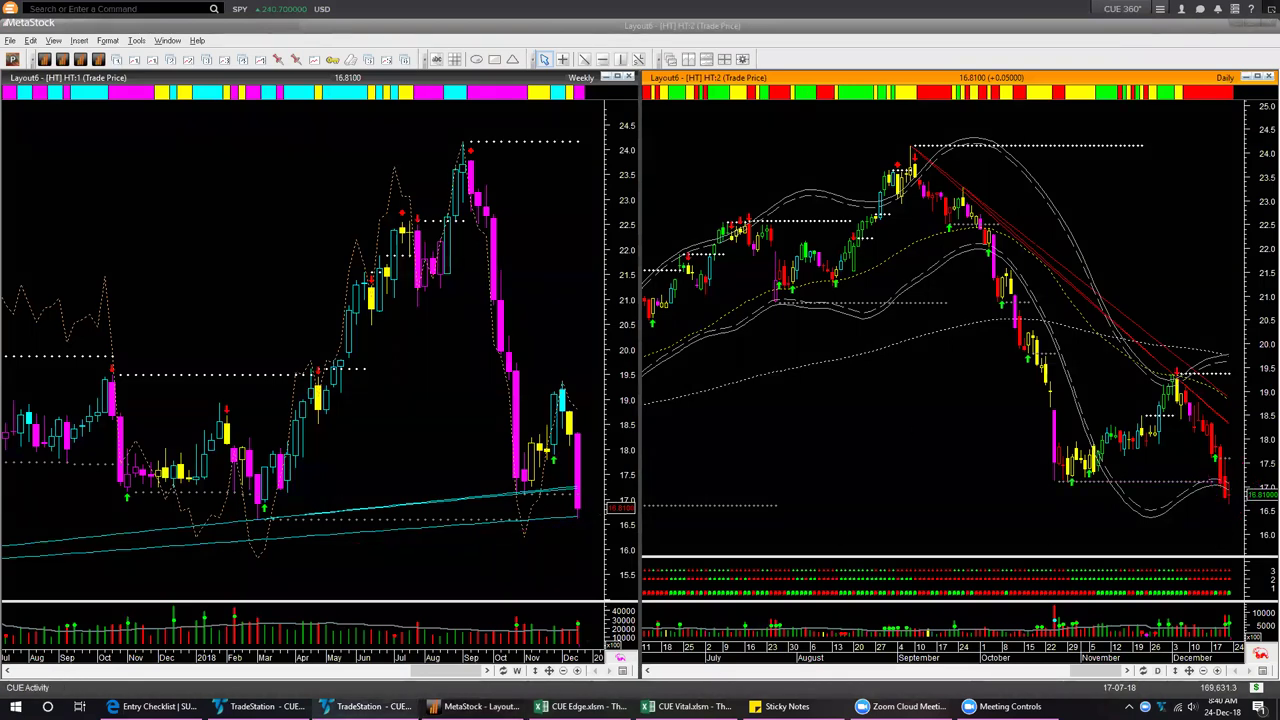
Open the Sideways entry checklist on the Superior Profit site and review the Box setup's daily chart pattern and Stretch Release color criteria
click(150, 706)
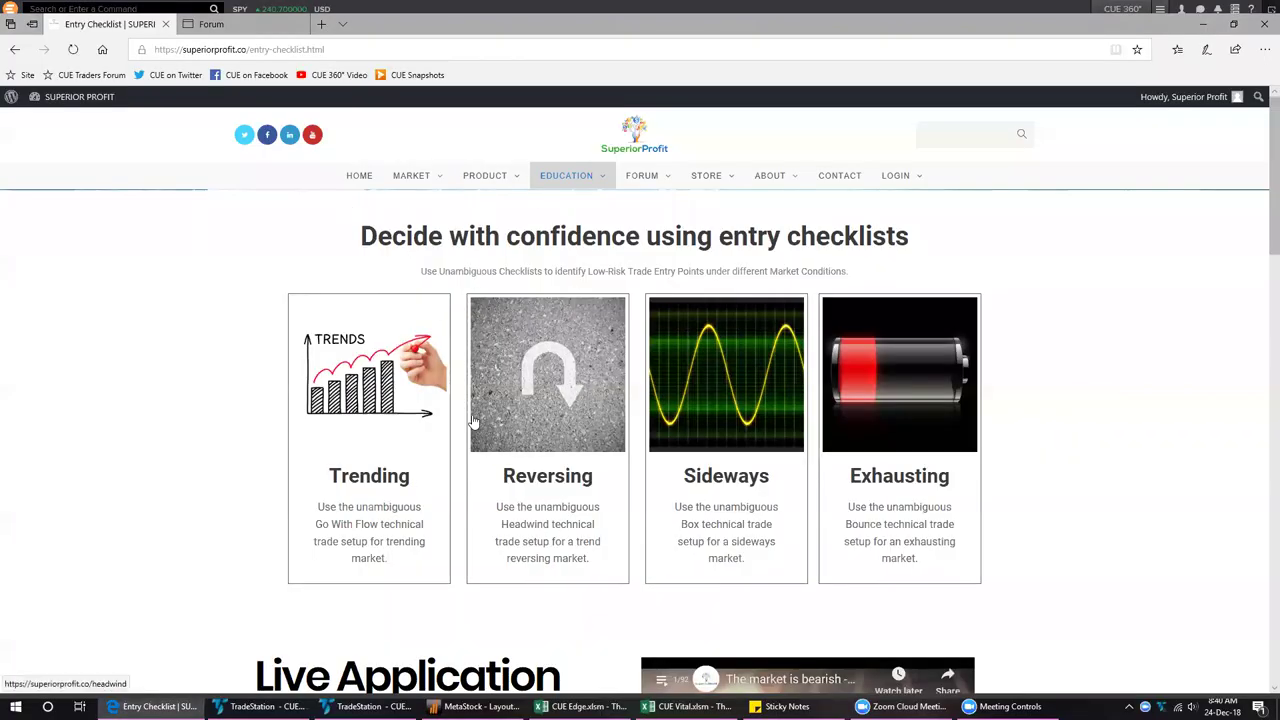
click(739, 408)
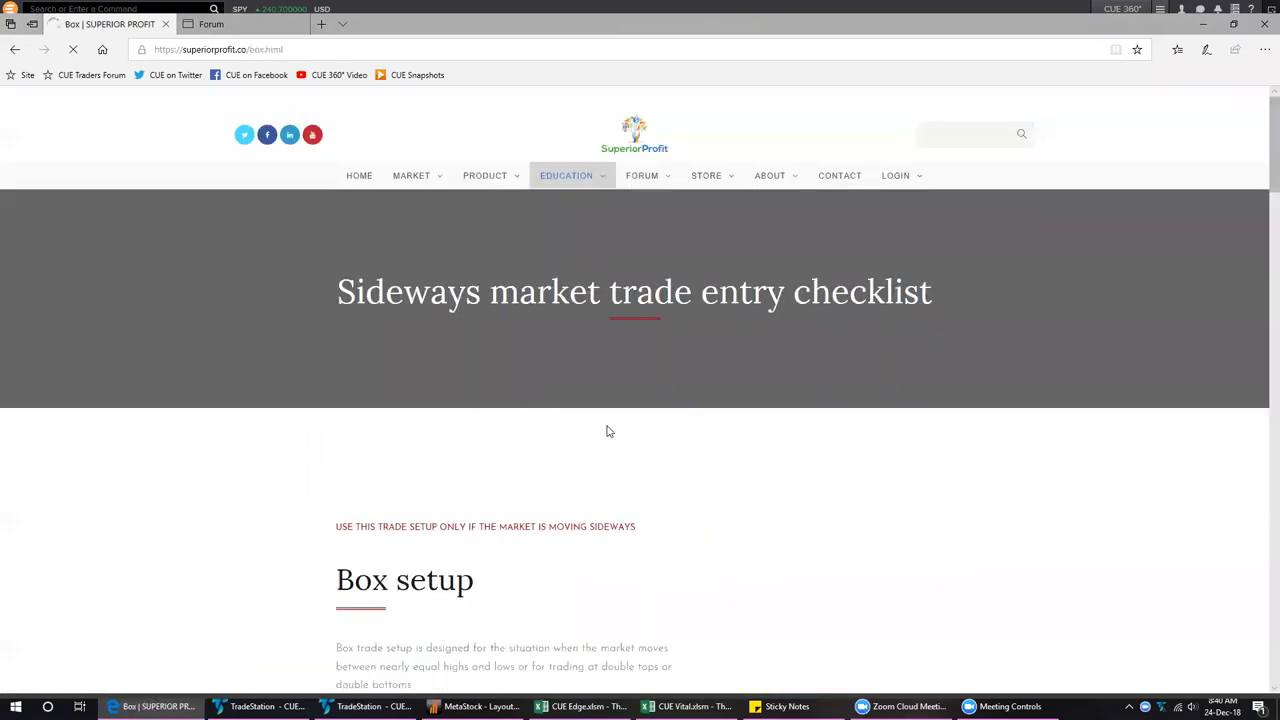
scroll(660, 446, down, 3)
scroll(545, 428, down, 5)
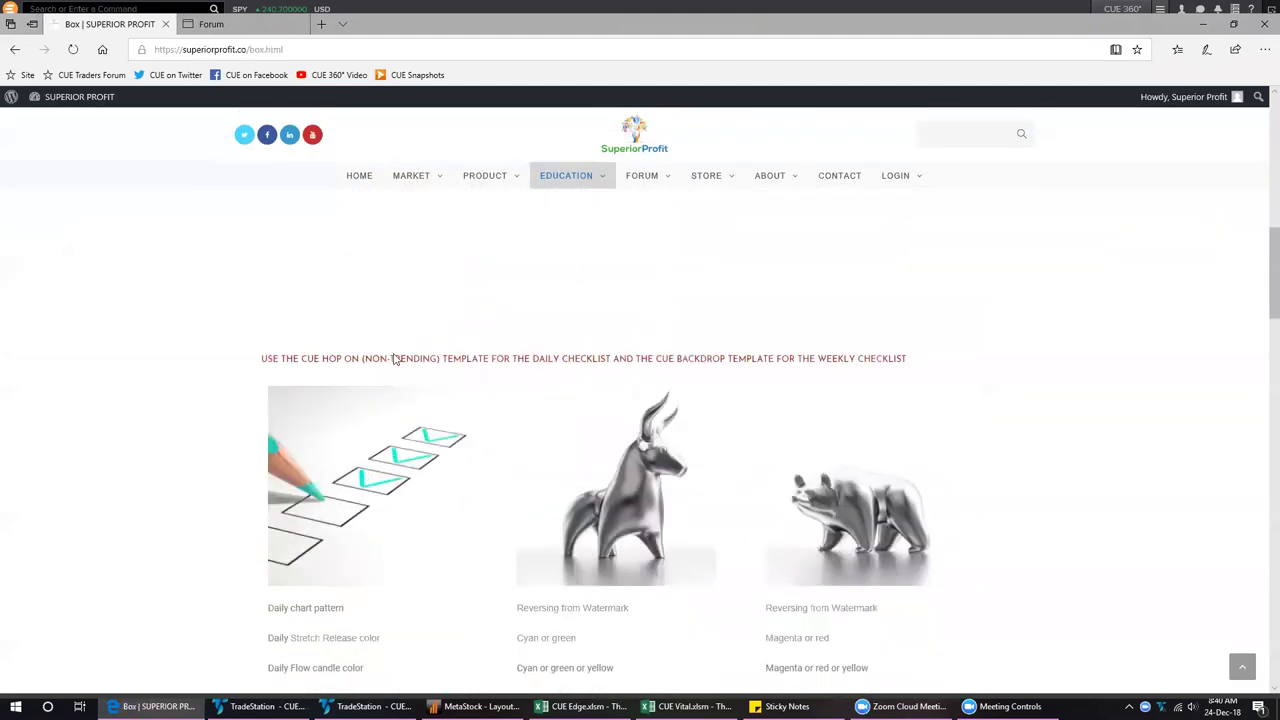
scroll(620, 300, down, 2)
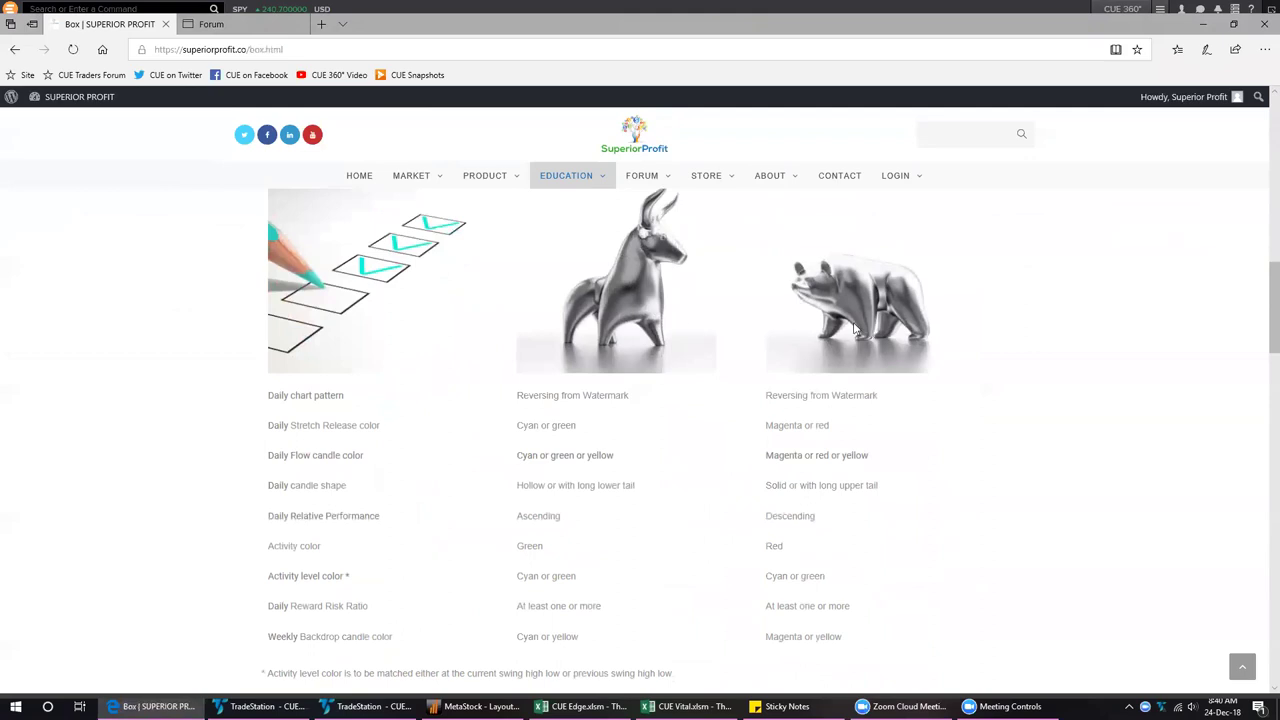
drag(268, 396, 350, 397)
click(289, 428)
drag(289, 428, 384, 424)
Return to HT's charts in MetaStock and check the daily November-low level and the latest weekly candle against the Box setup
click(475, 706)
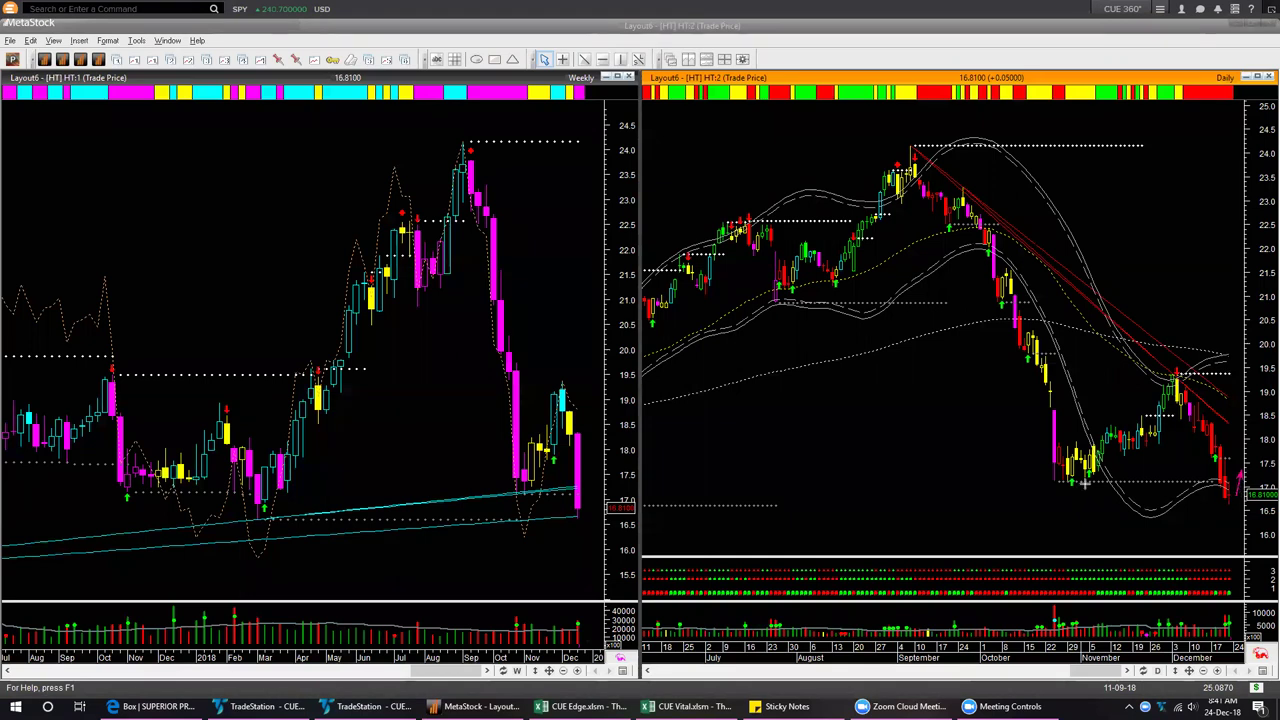
drag(1077, 485, 1247, 482)
drag(617, 453, 585, 475)
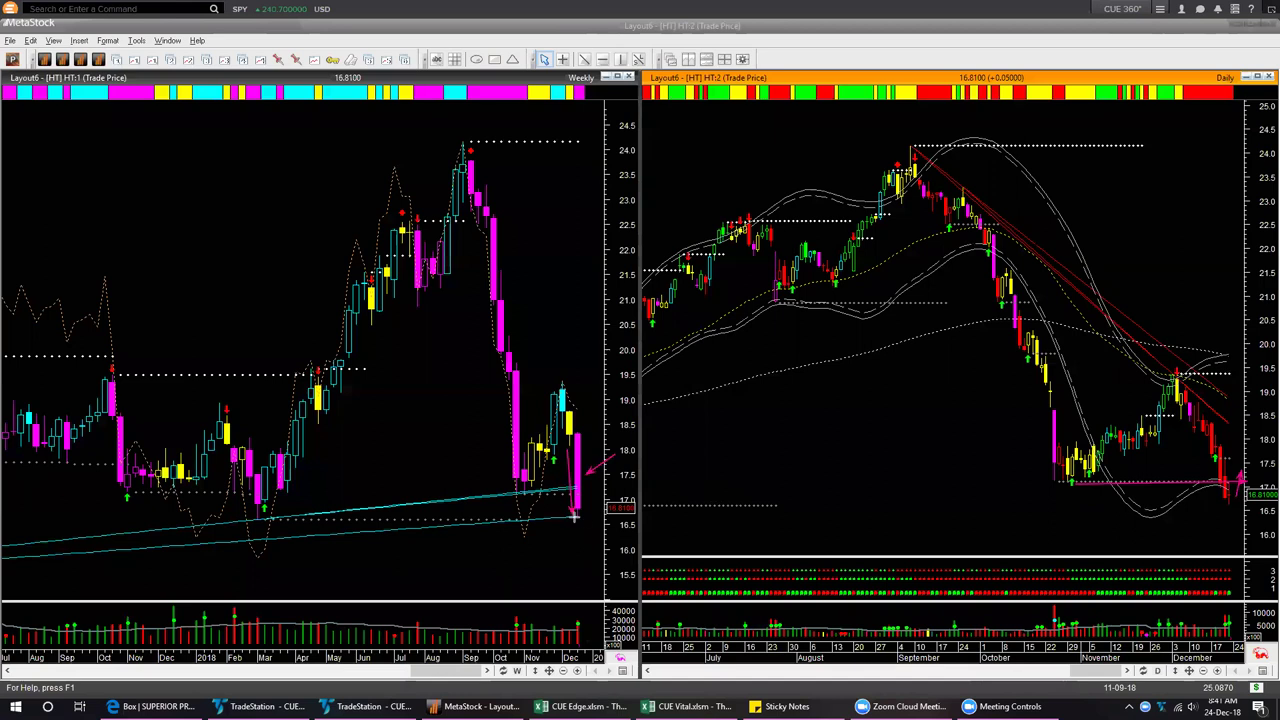
Mark HT's weekly trendline and horizontal support, the decline from the September high, and a rebound from the latest candle with arrows
drag(581, 517, 600, 517)
drag(360, 536, 597, 516)
drag(303, 519, 563, 517)
mouse_move(470, 212)
mouse_down()
mouse_move(474, 512)
mouse_move(582, 524)
mouse_up()
drag(578, 527, 592, 496)
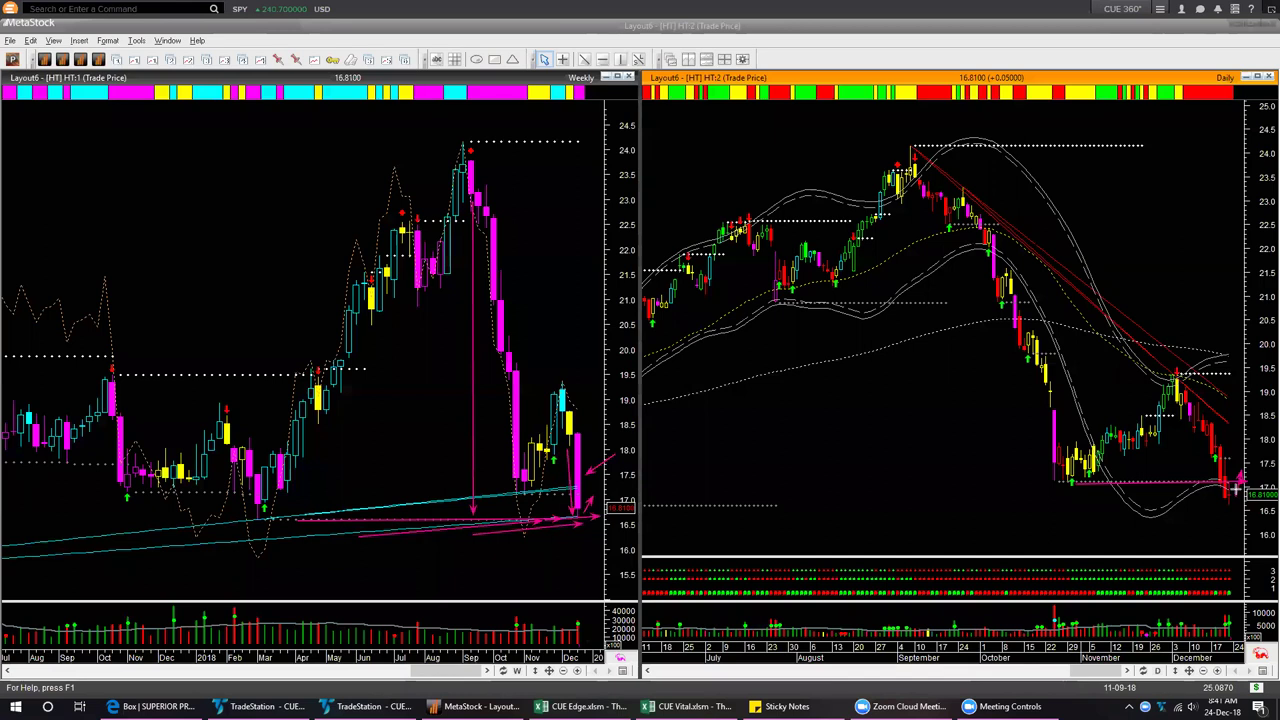
Mark the recent low, descending trendline and potential upward moves with arrows on HT's daily chart, and clear all the arrow annotations
drag(1234, 489, 1238, 466)
drag(1216, 510, 1254, 510)
drag(1198, 391, 1262, 446)
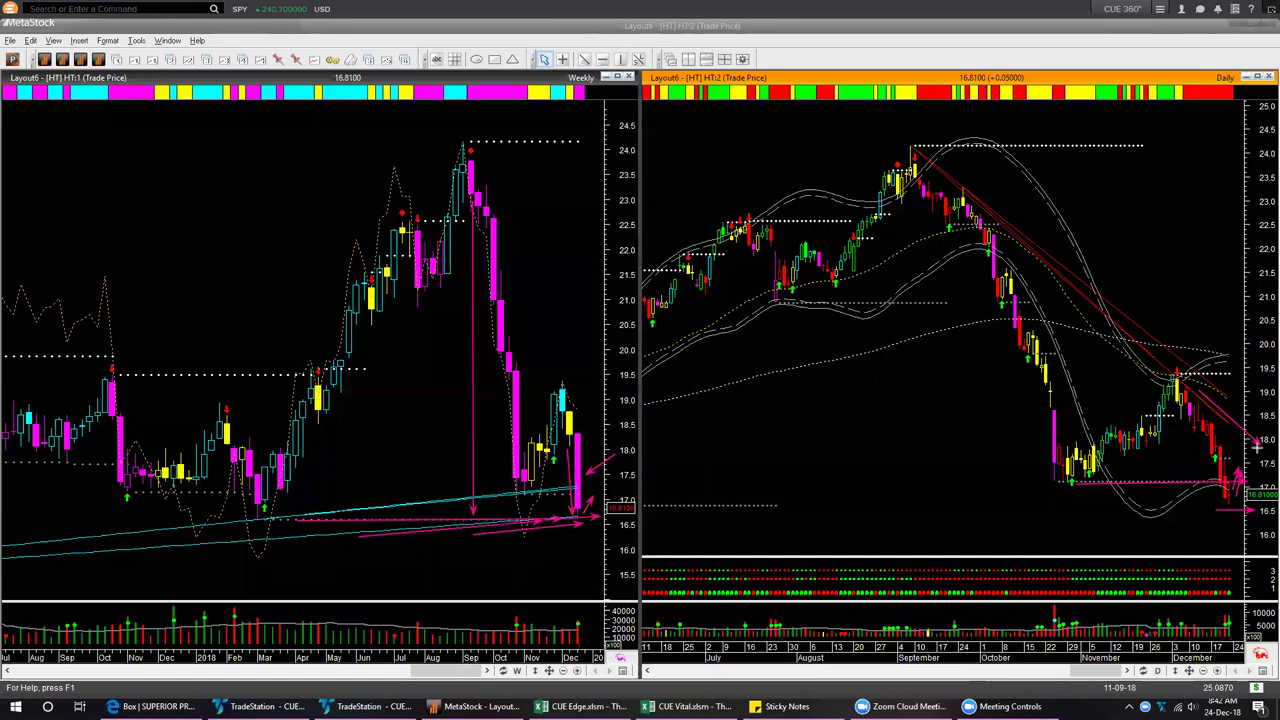
drag(1237, 451, 1269, 245)
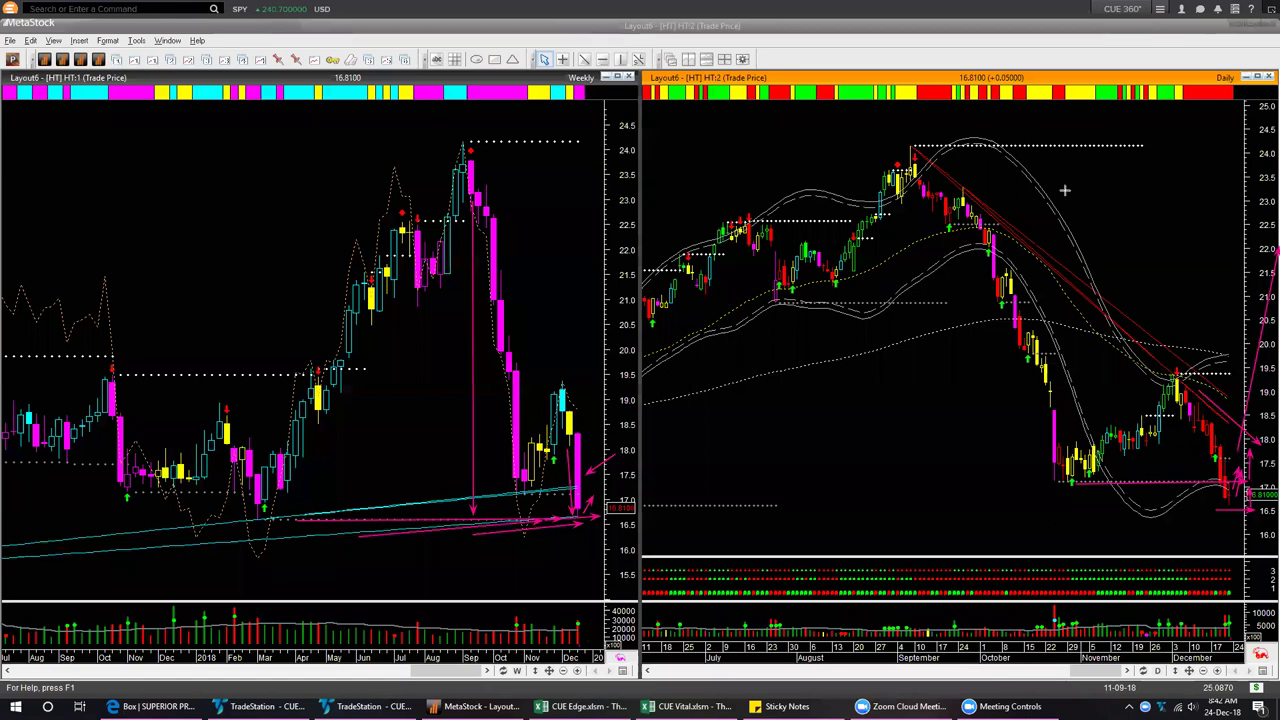
key(Escape)
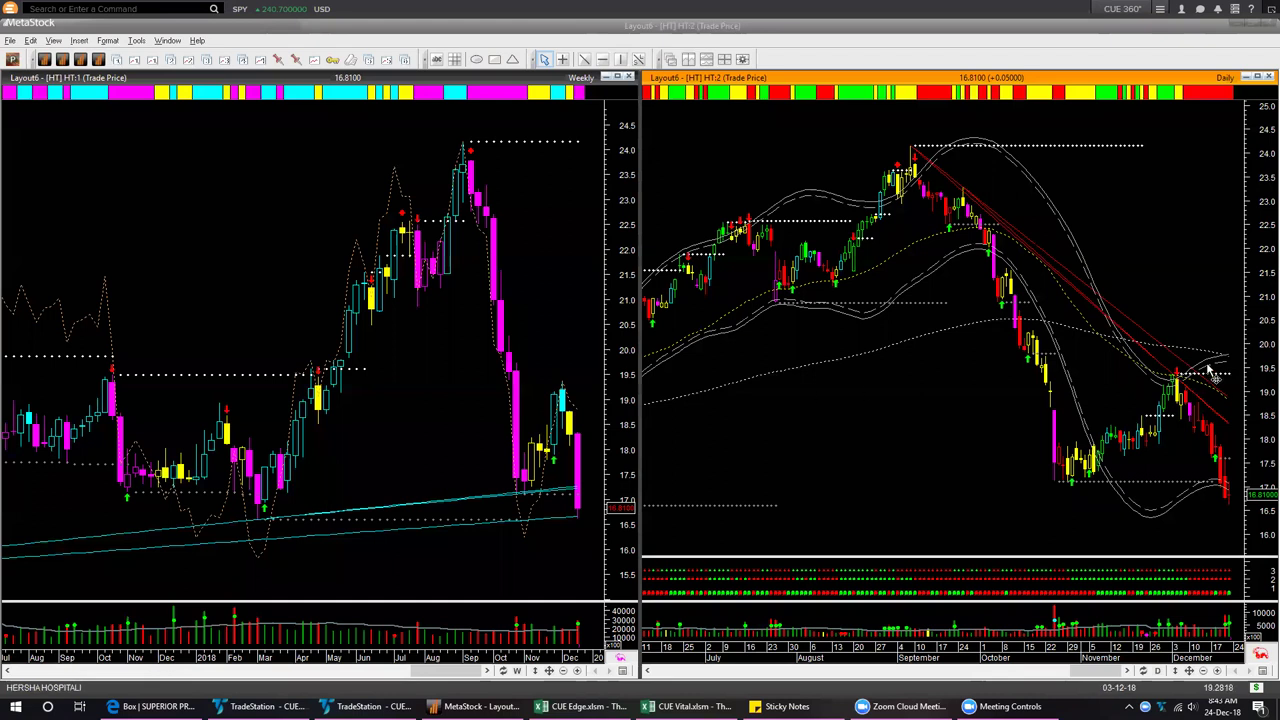
Close the entire HT chart layout and return to CHSP.K's weekly and daily charts
click(1264, 78)
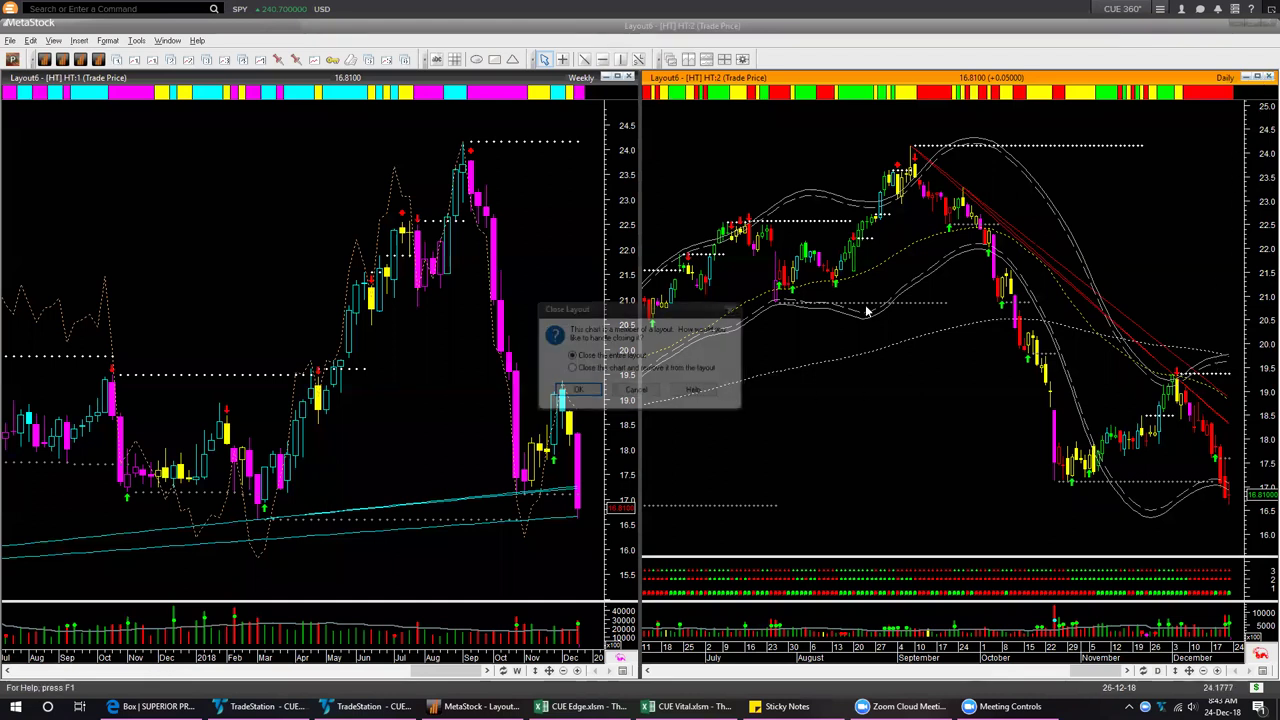
click(577, 396)
click(645, 390)
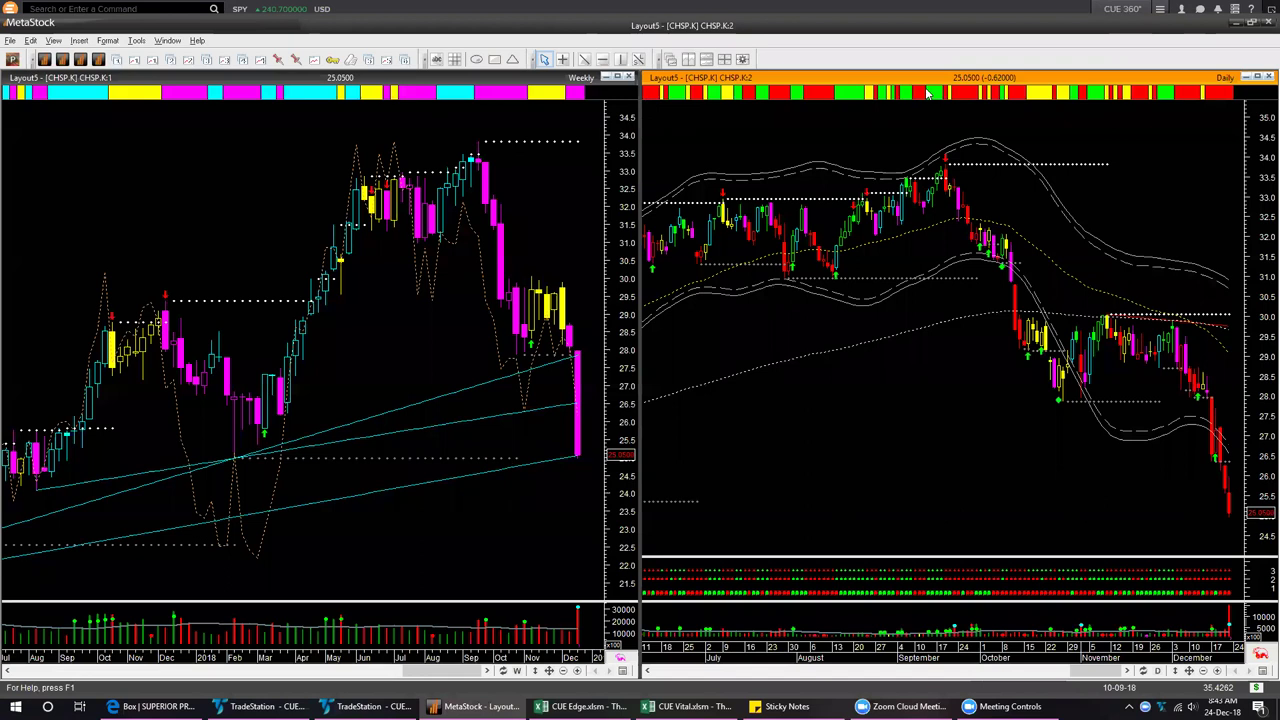
Annotate the CHSP.K weekly and daily charts with arrows along the support levels, trendline and price drops, and clear the annotations
drag(460, 458, 600, 458)
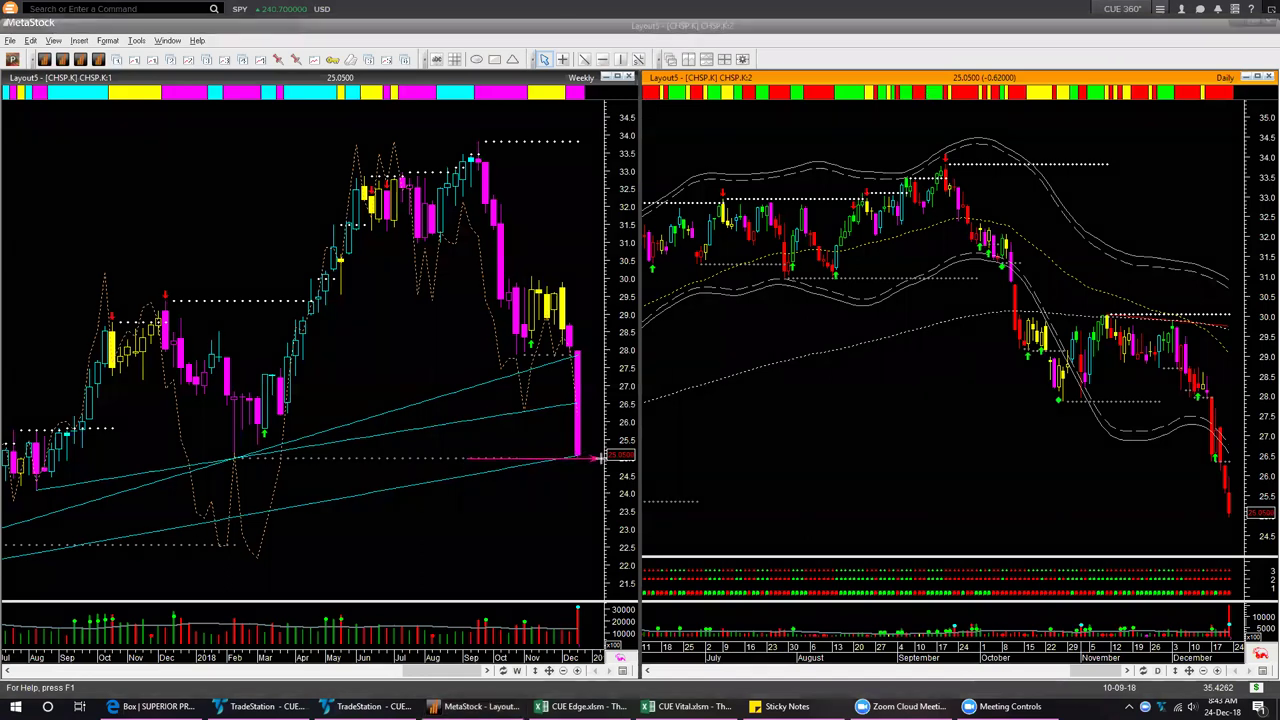
mouse_move(412, 492)
mouse_down()
mouse_move(568, 466)
mouse_move(597, 427)
mouse_up()
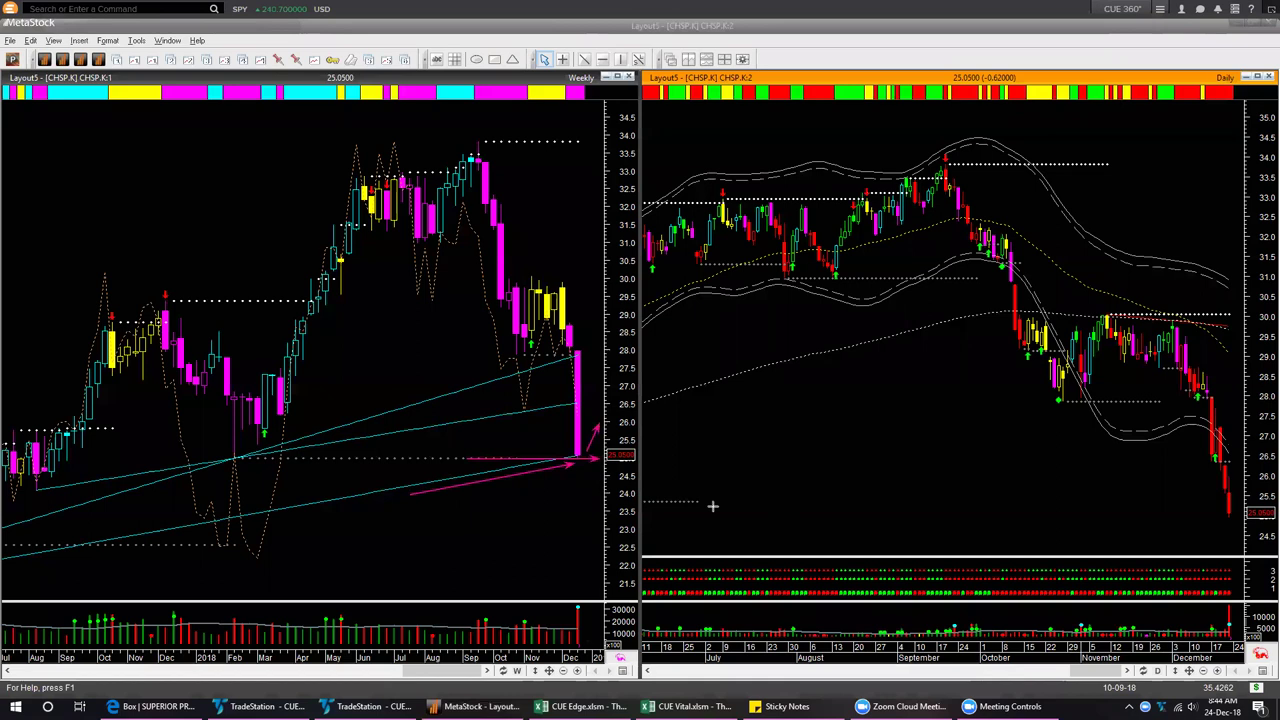
mouse_move(703, 501)
mouse_down()
mouse_move(1270, 499)
mouse_move(1265, 511)
mouse_up()
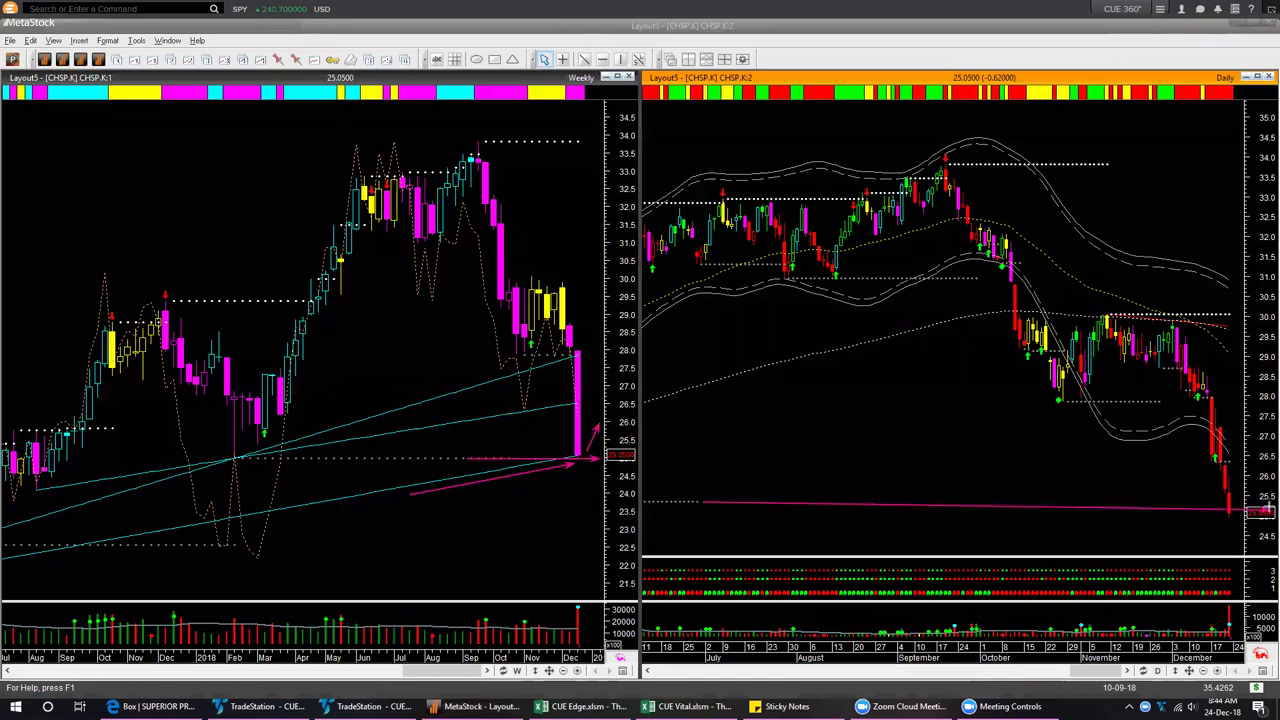
drag(1197, 400, 1212, 494)
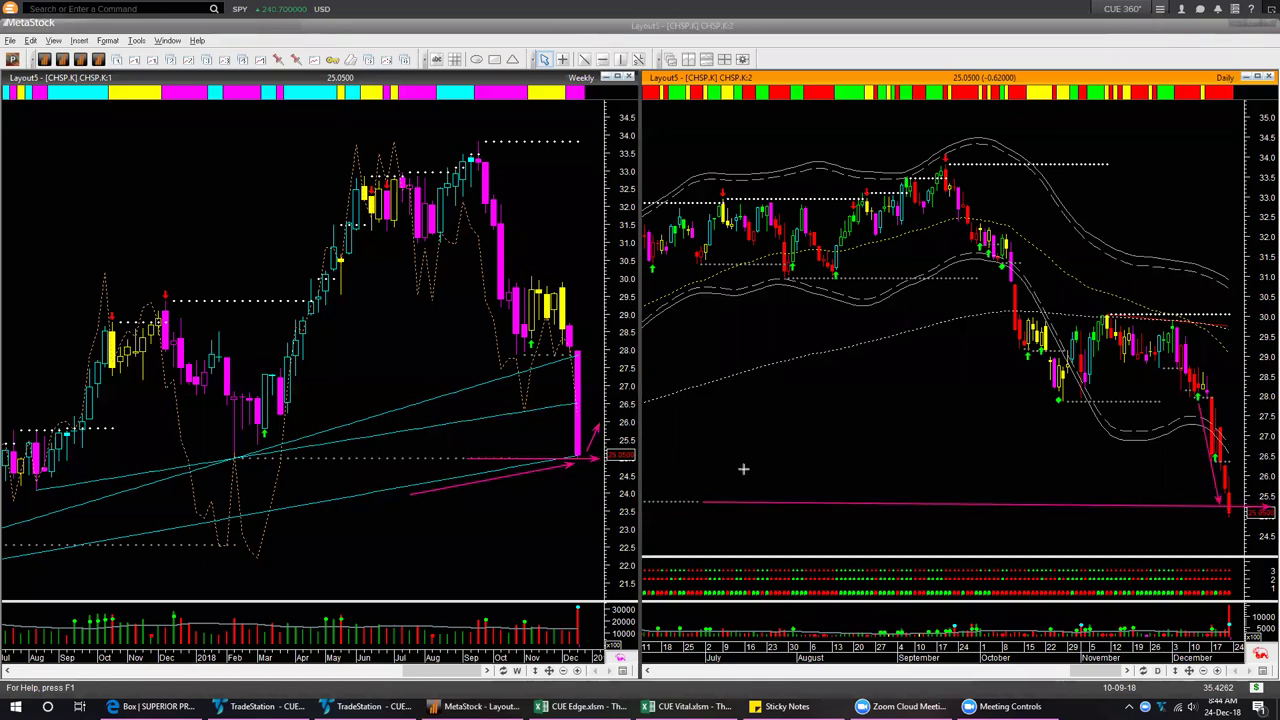
drag(568, 377, 574, 459)
drag(466, 481, 562, 461)
mouse_move(941, 222)
mouse_down()
mouse_move(913, 538)
mouse_move(936, 496)
mouse_up()
drag(1244, 498, 1254, 468)
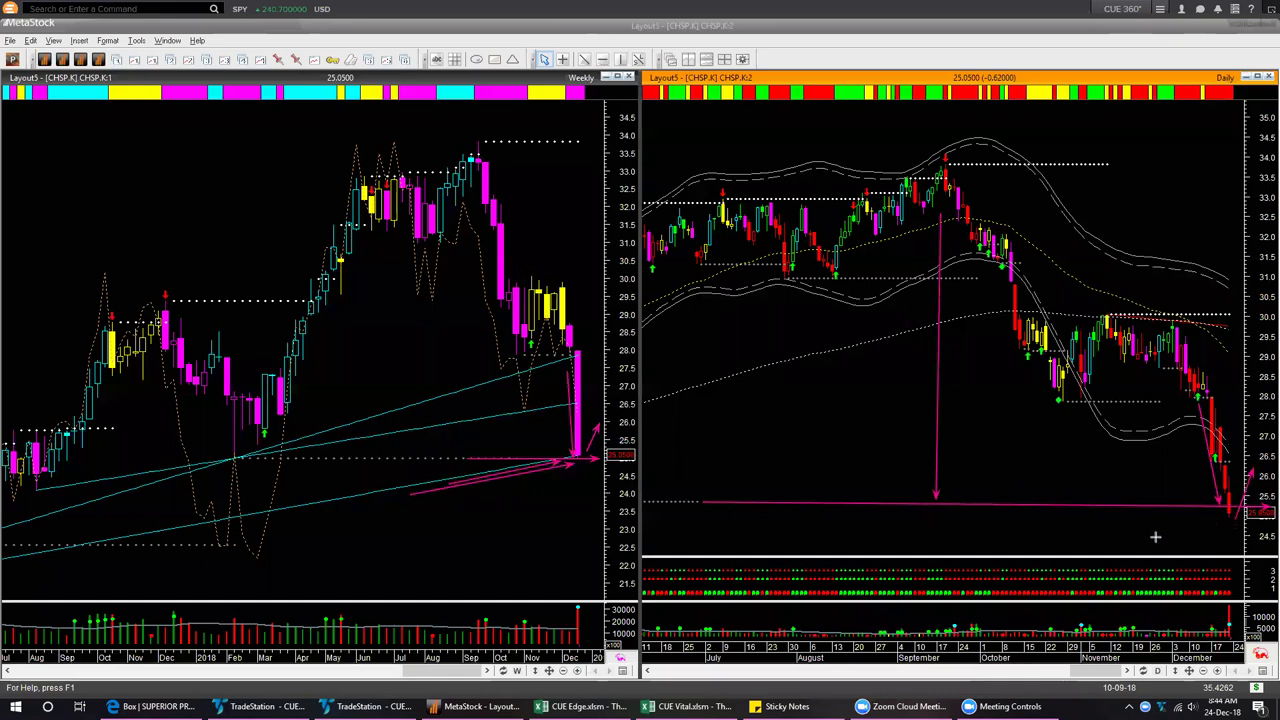
drag(686, 506, 1209, 510)
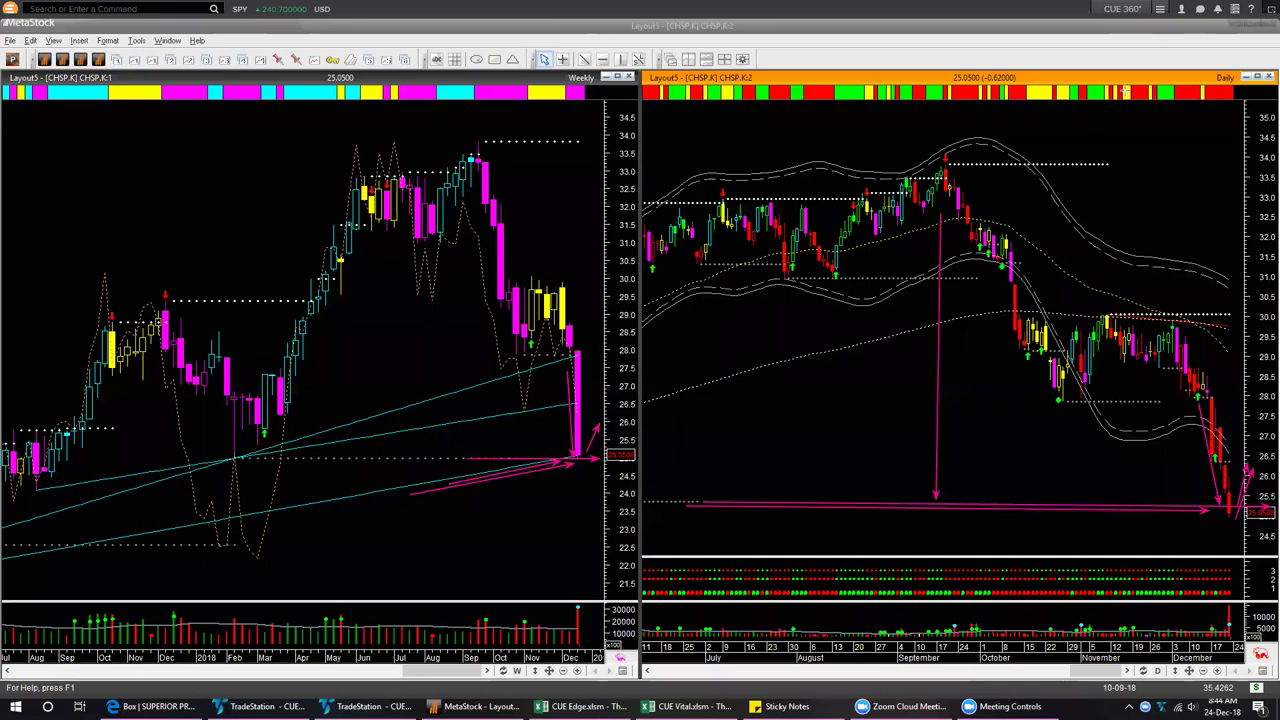
key(Escape)
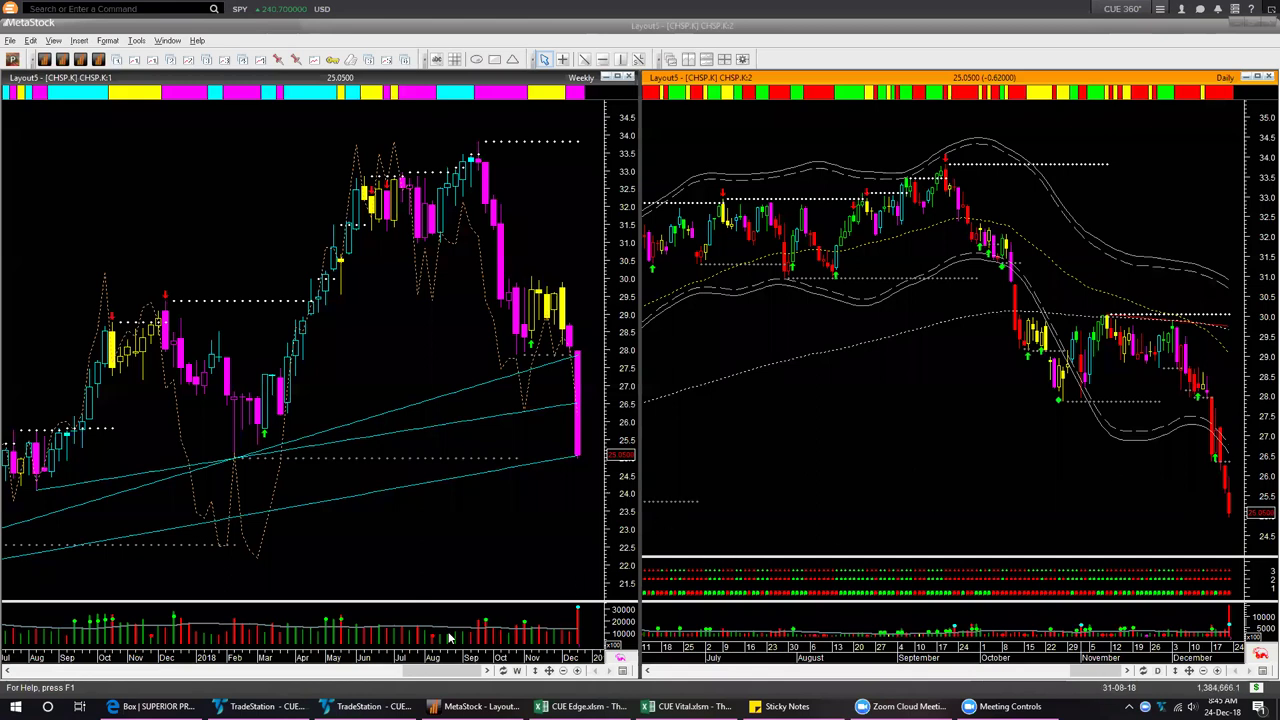
Switch to TradeStation and load the symbol HT in the weekly and daily charts
key(alt+Tab)
click(880, 423)
text(h)
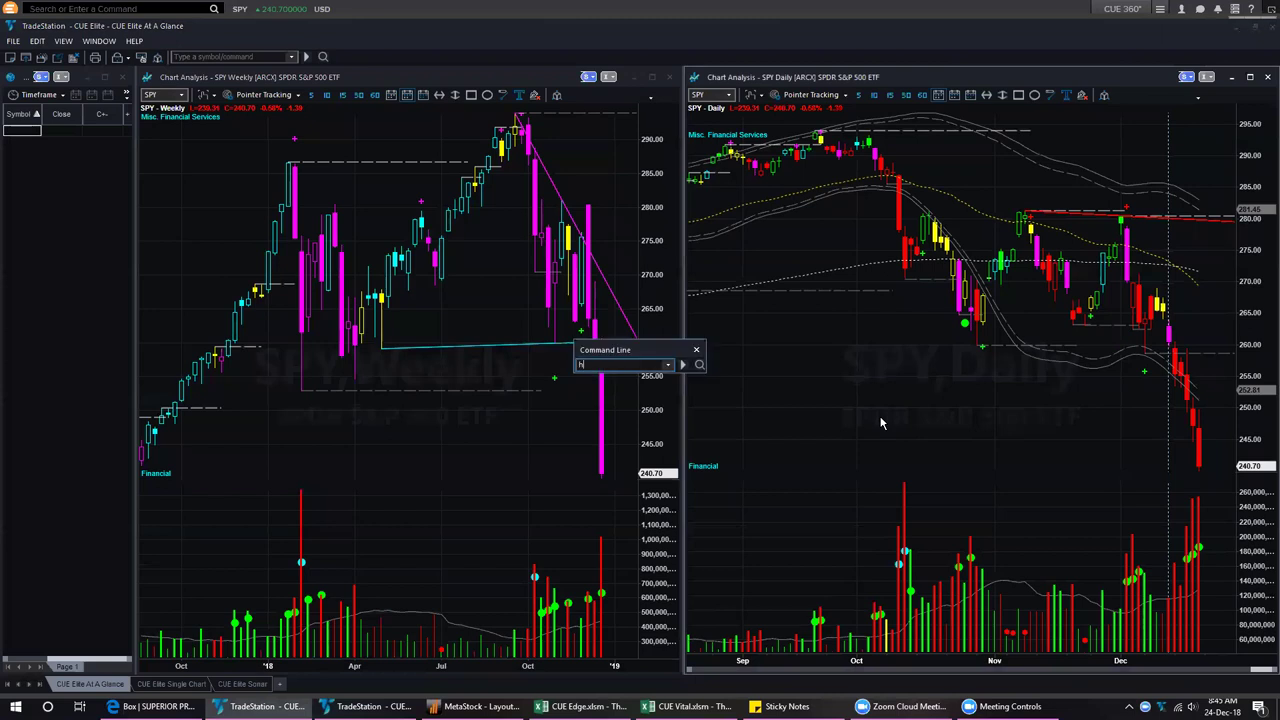
text(i)
key(Return)
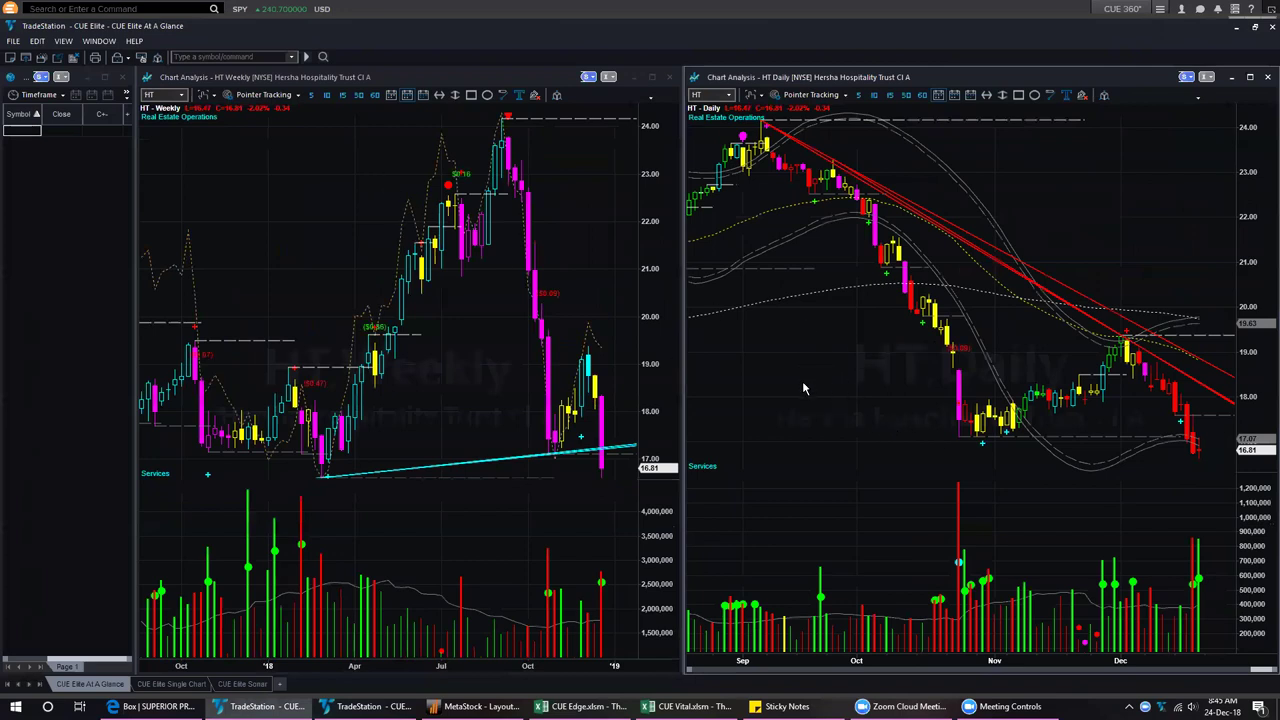
mouse_move(803, 388)
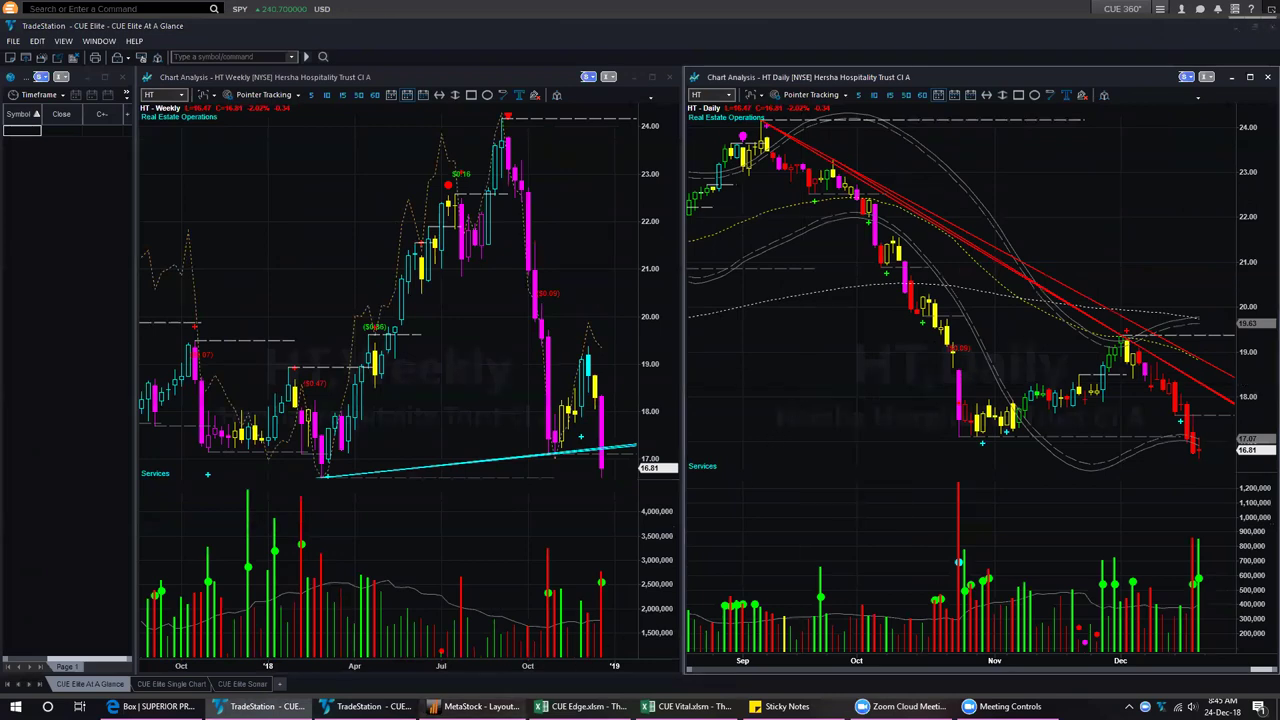
Compare HT with the MetaStock CHSP.K charts and examine its daily chart in the CUE Elite Single Chart workspace, returning to CUE Elite At A Glance
key(alt+Tab)
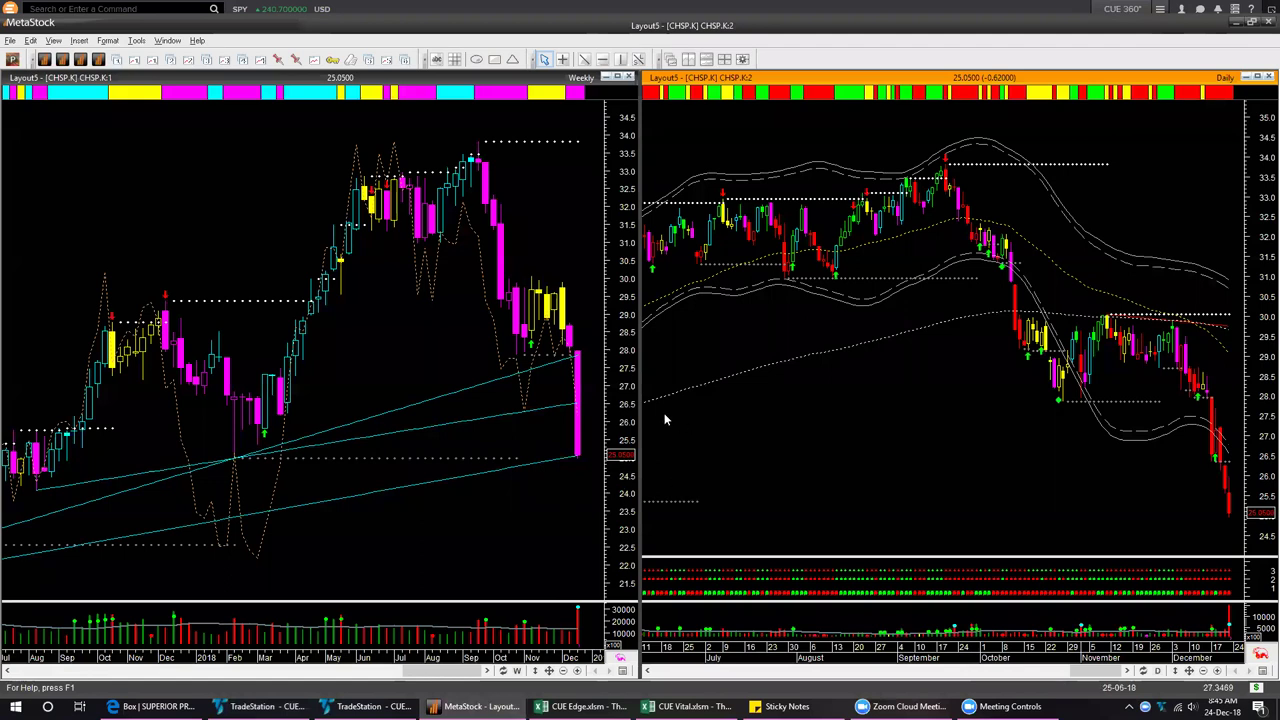
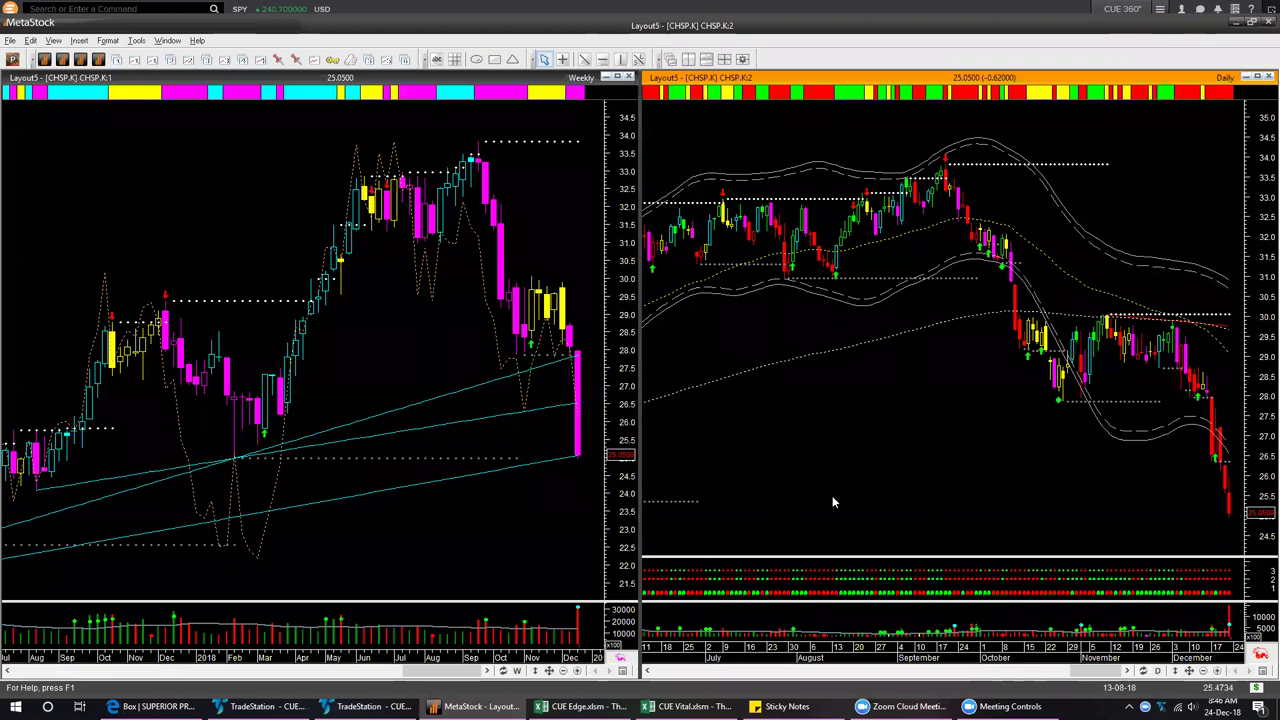
click(260, 706)
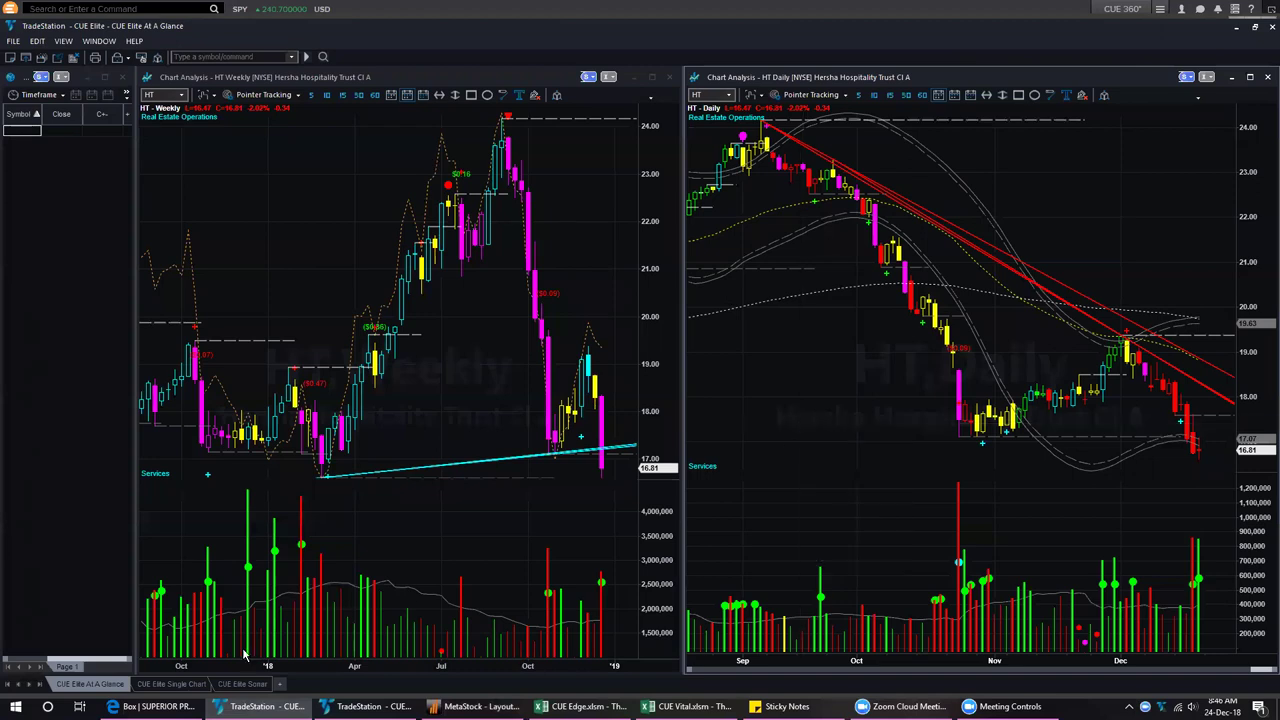
click(180, 684)
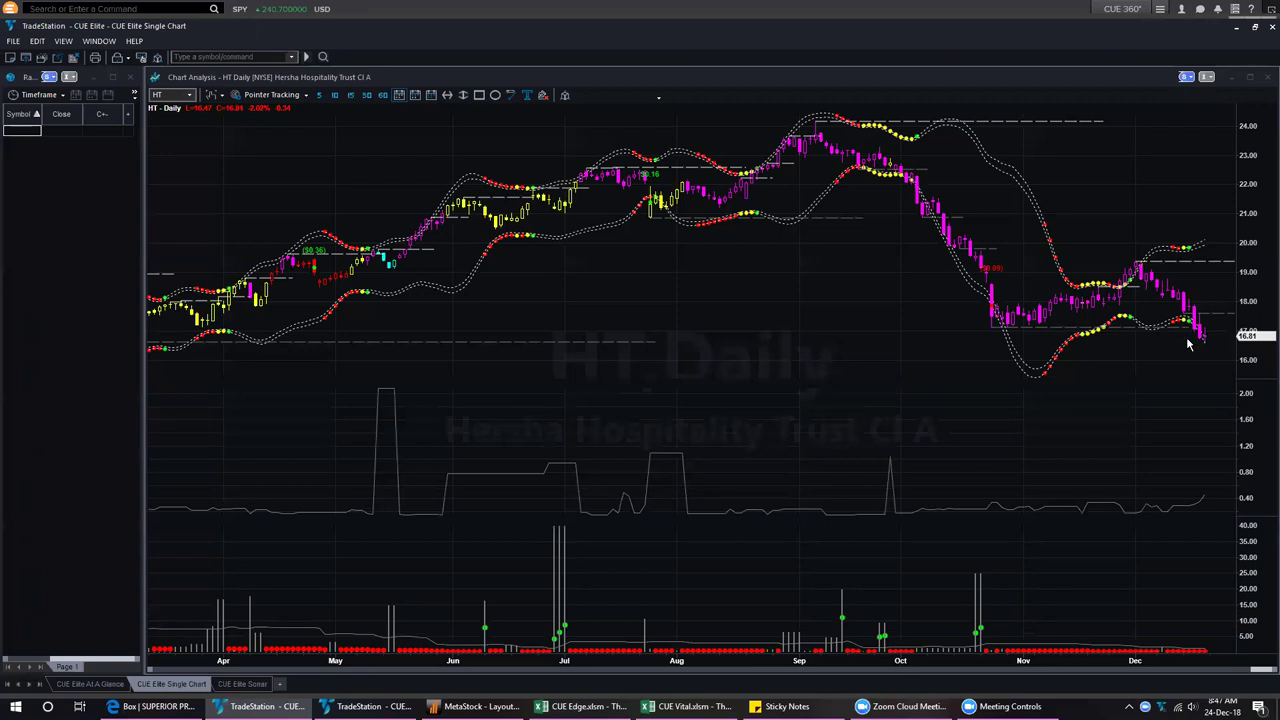
mouse_move(1189, 346)
click(90, 684)
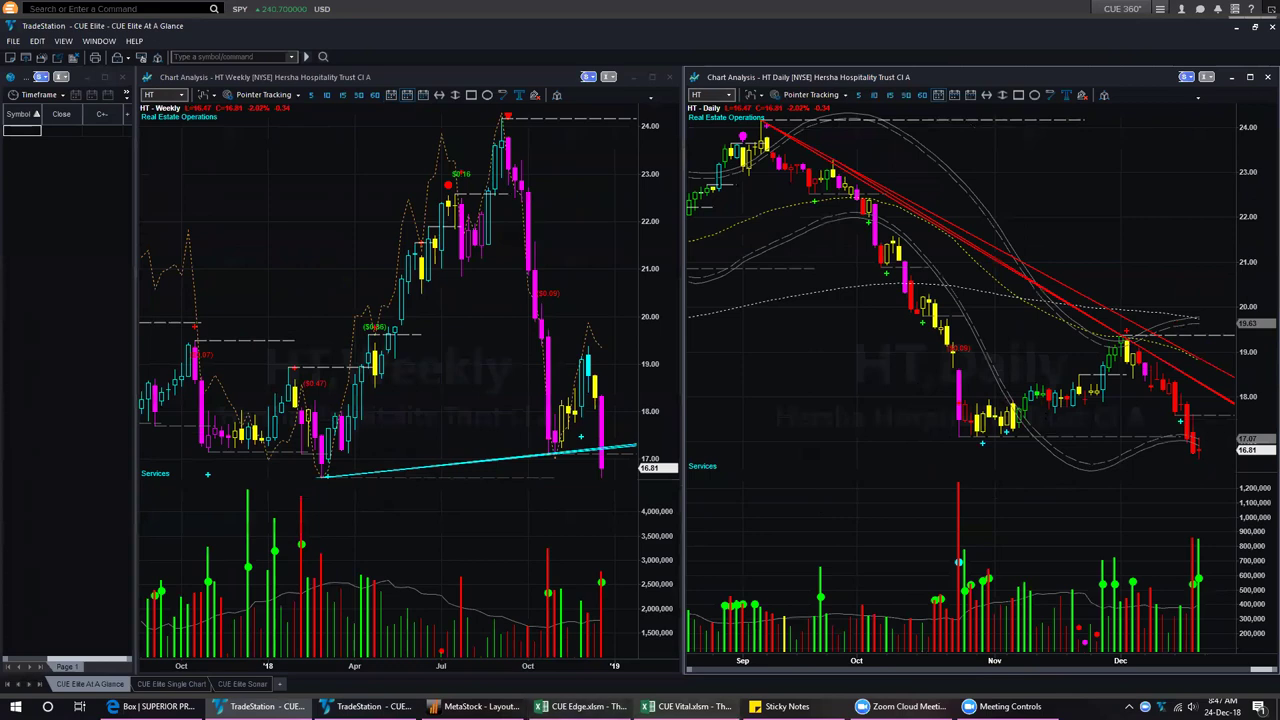
Review the CHSP.K and HT rows in the CUE Vital workbook and return to TradeStation
mouse_move(685, 693)
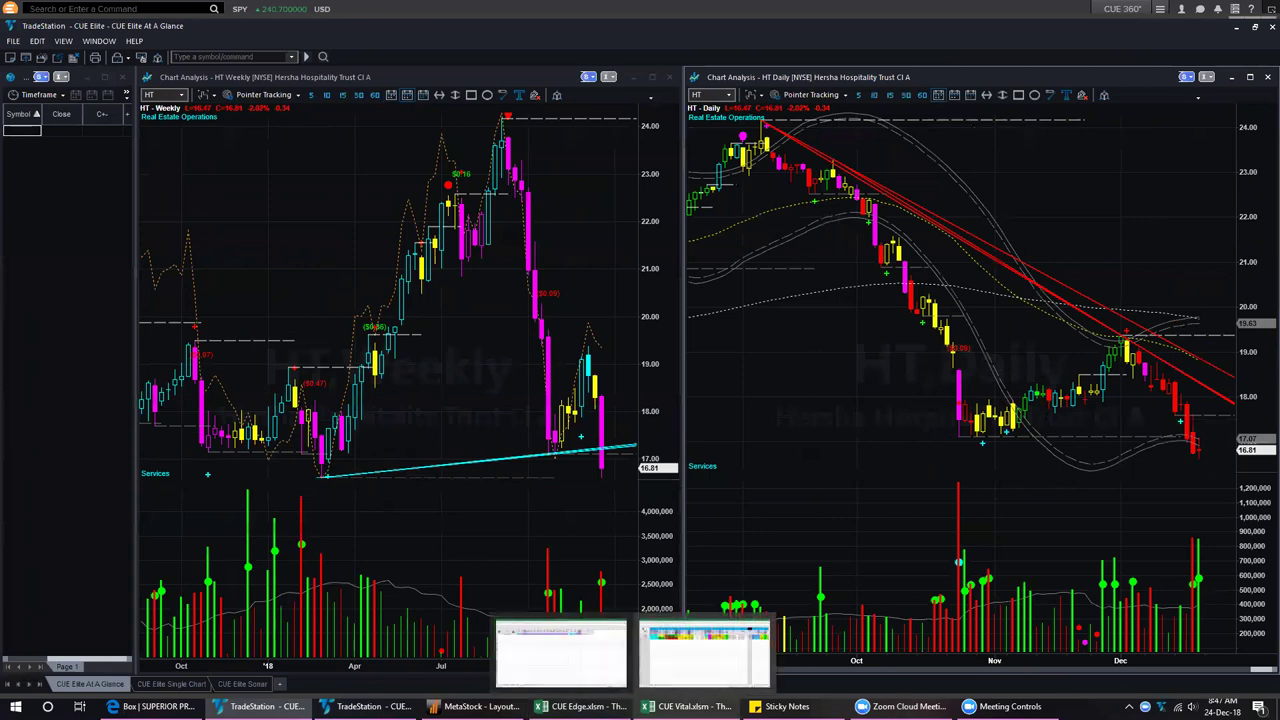
click(685, 693)
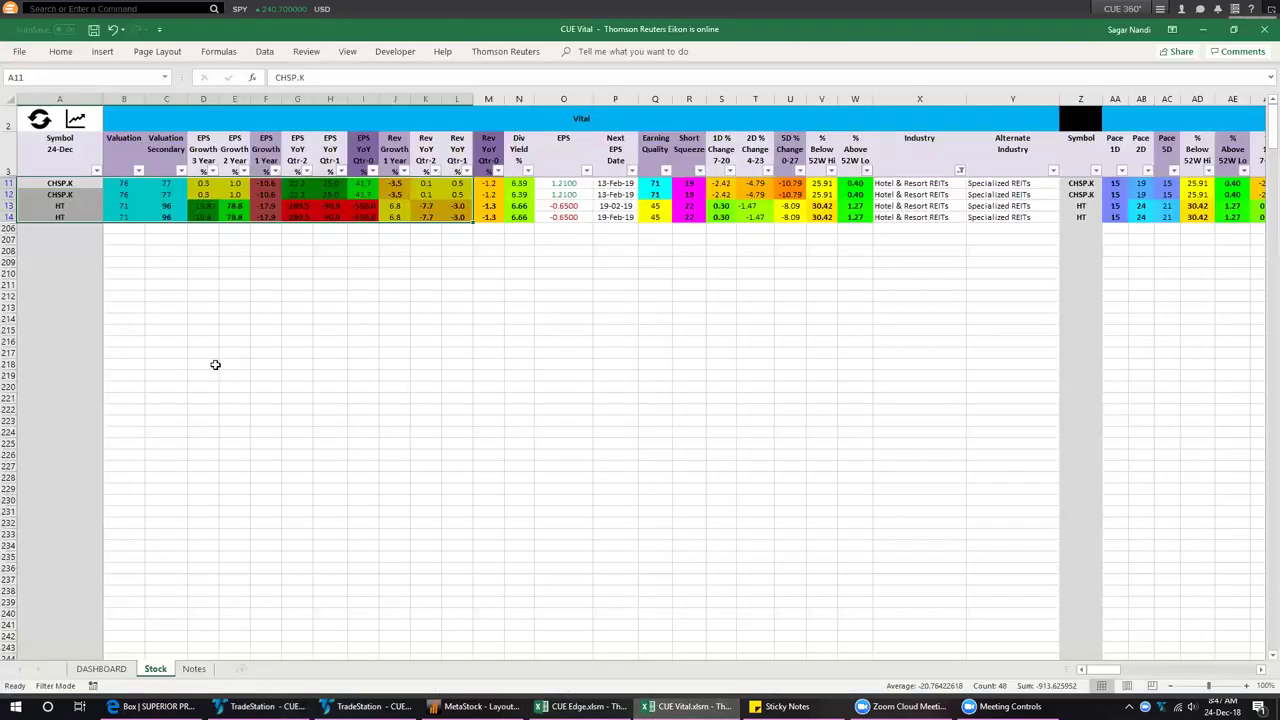
key(alt+Tab)
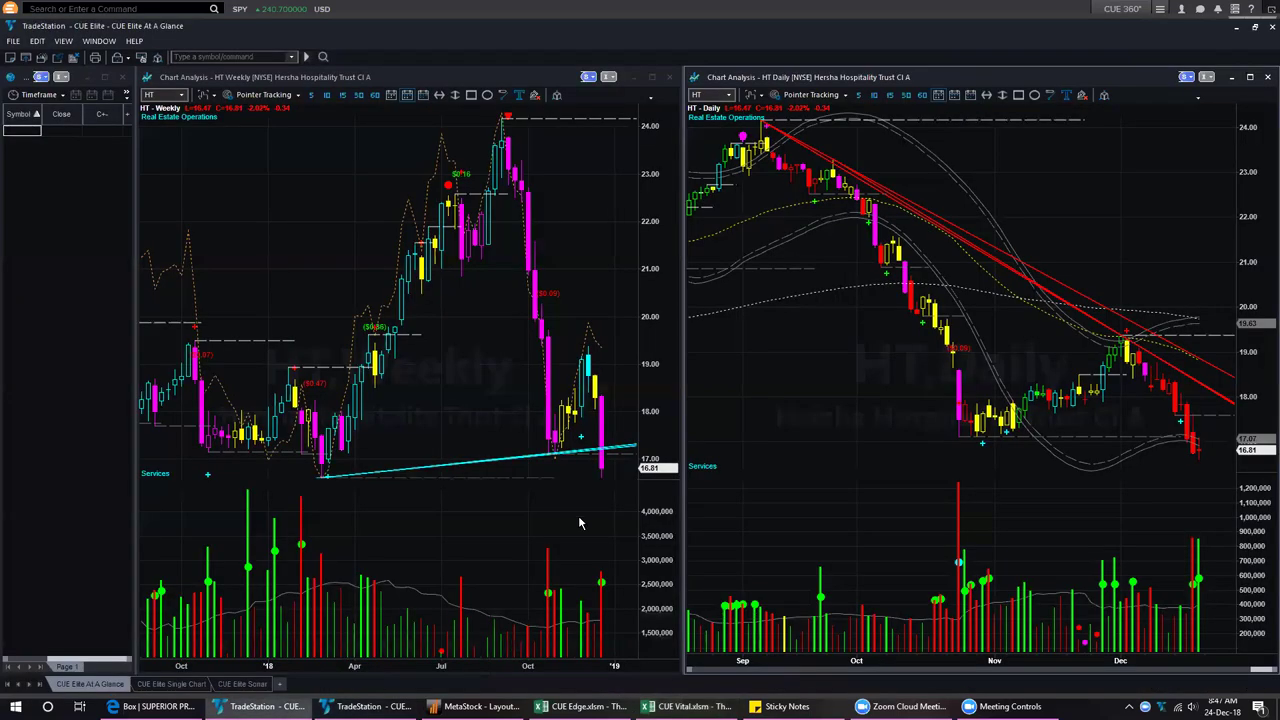
Load the symbol CHSP in the charts and review its daily chart in the CUE Elite Single Chart workspace
text(ch)
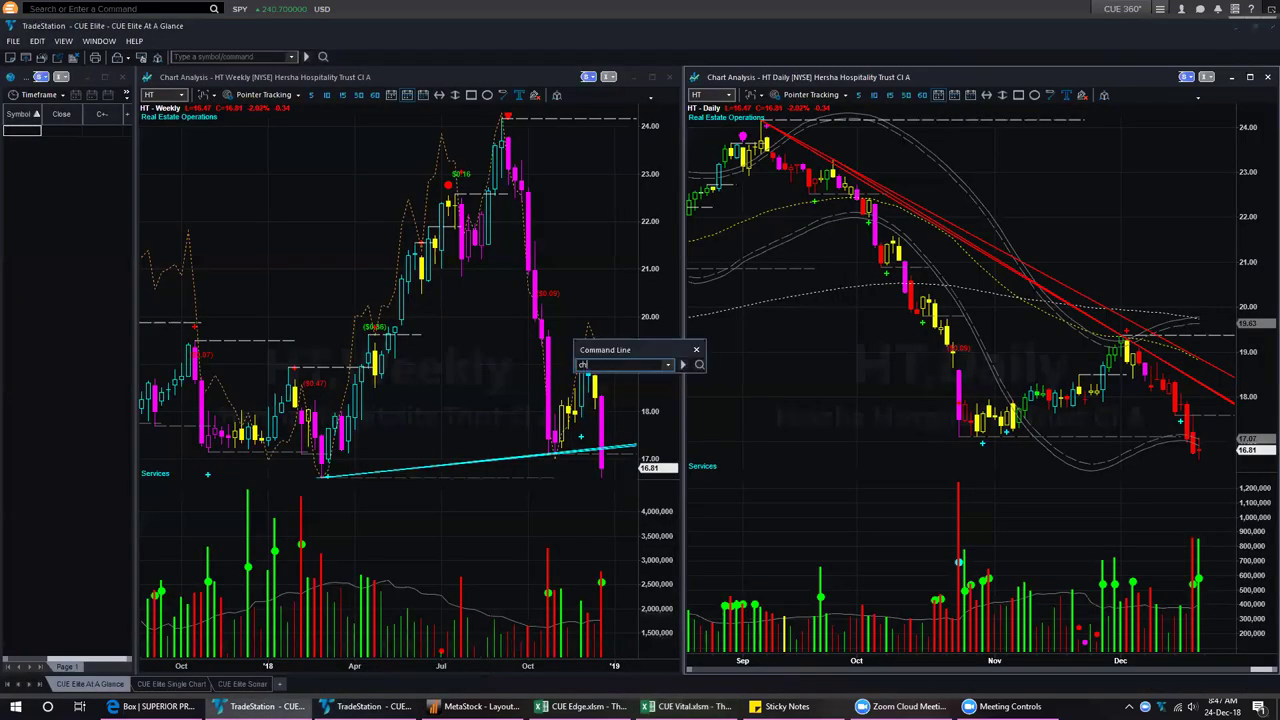
text(sp)
key(Return)
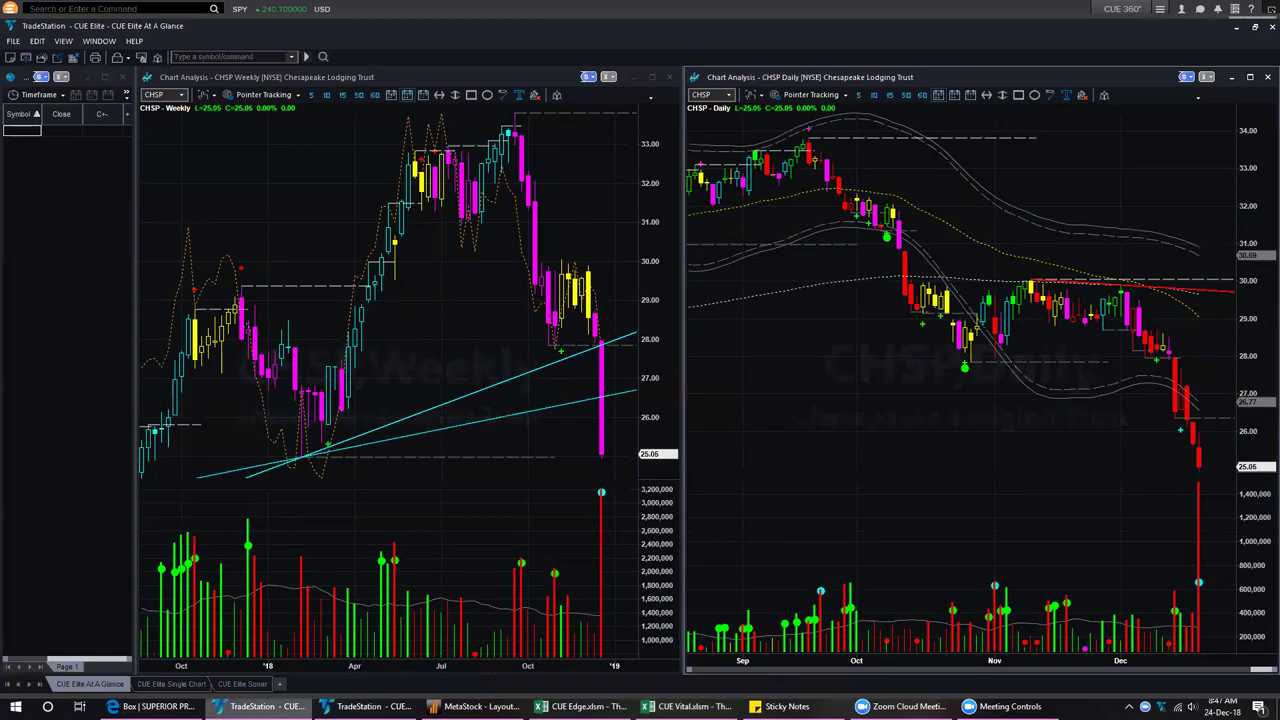
click(195, 684)
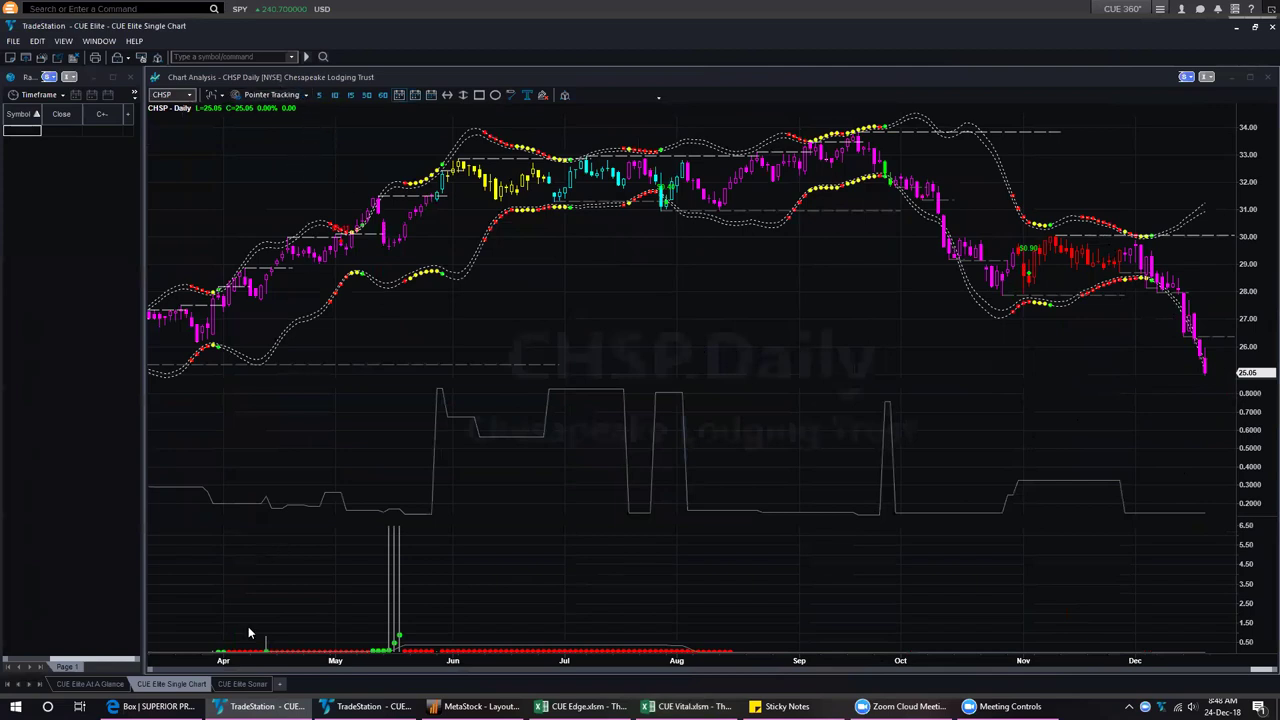
click(90, 683)
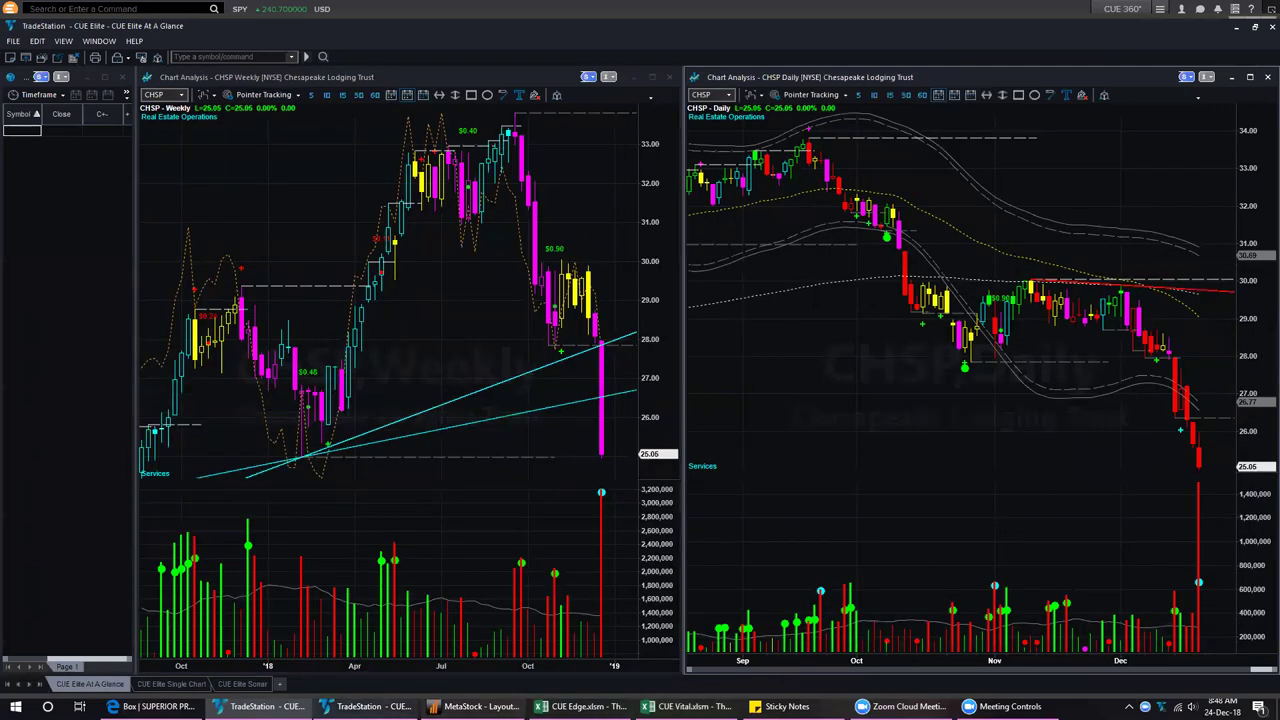
Switch to Sticky Notes and highlight the Weekly Memory Trendline Touch Down and Trend Following Go With Flow Short lines of the meeting agenda
click(787, 706)
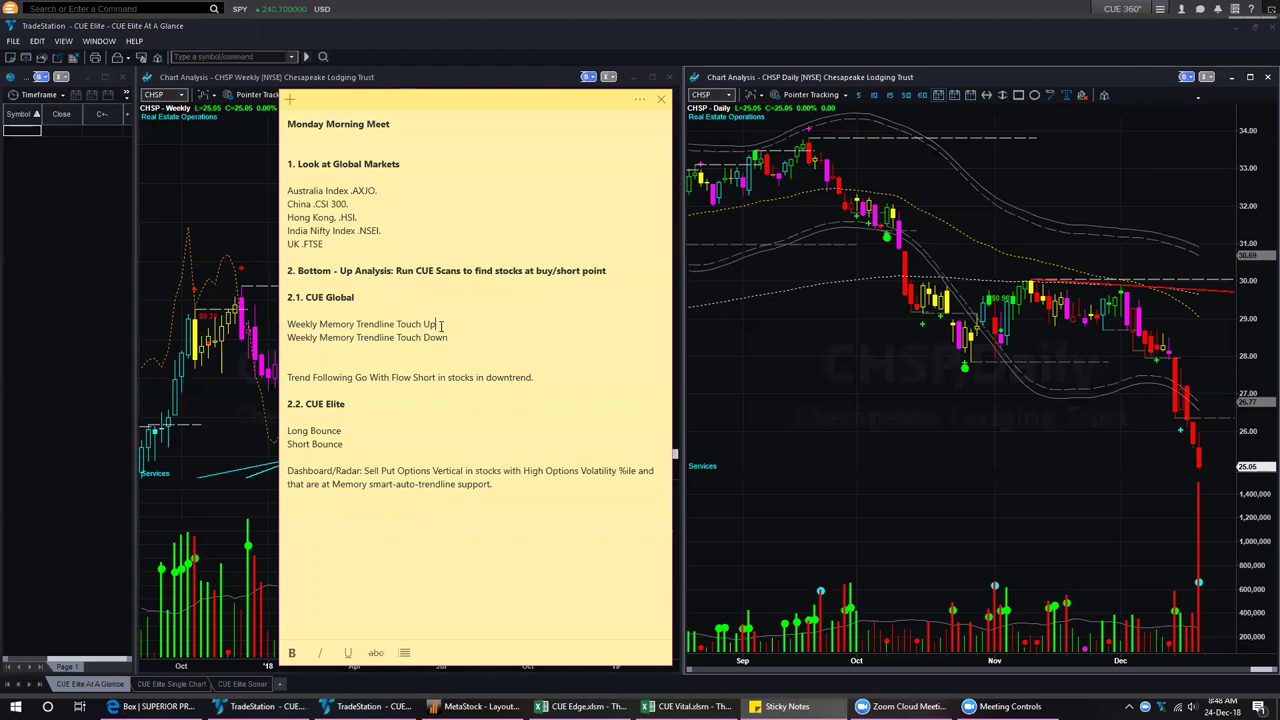
drag(458, 337, 286, 340)
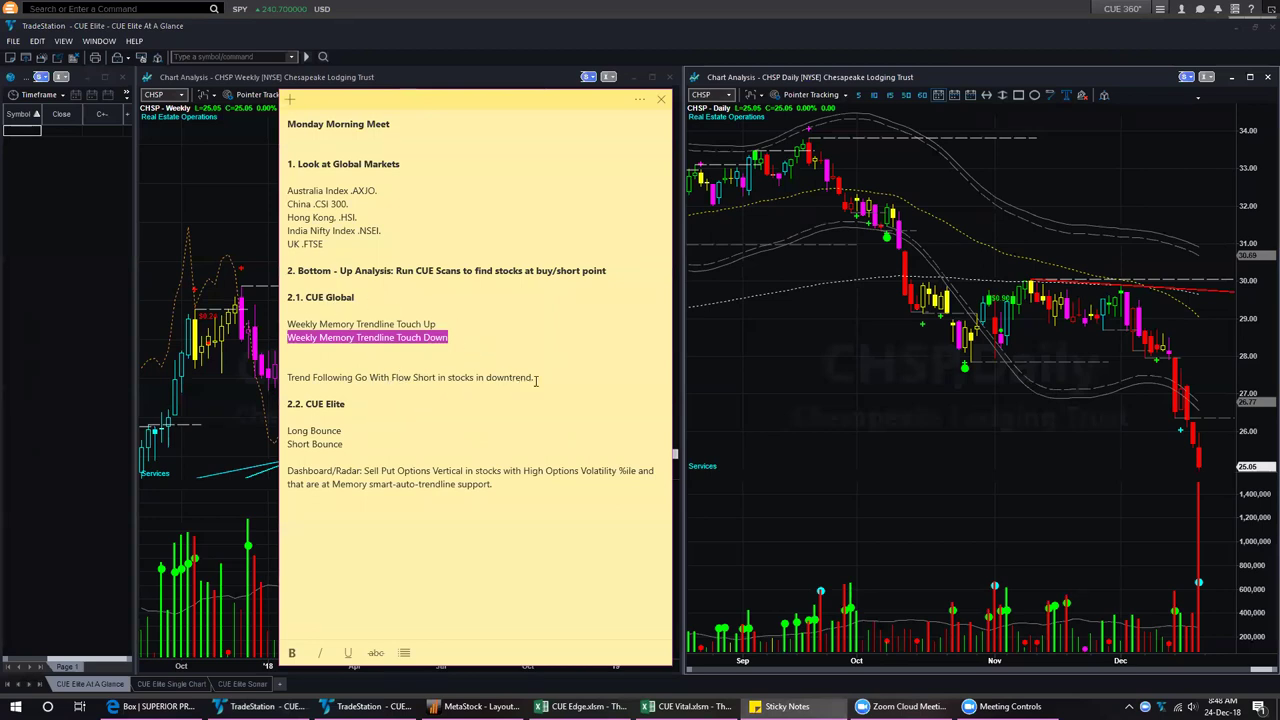
drag(535, 377, 289, 377)
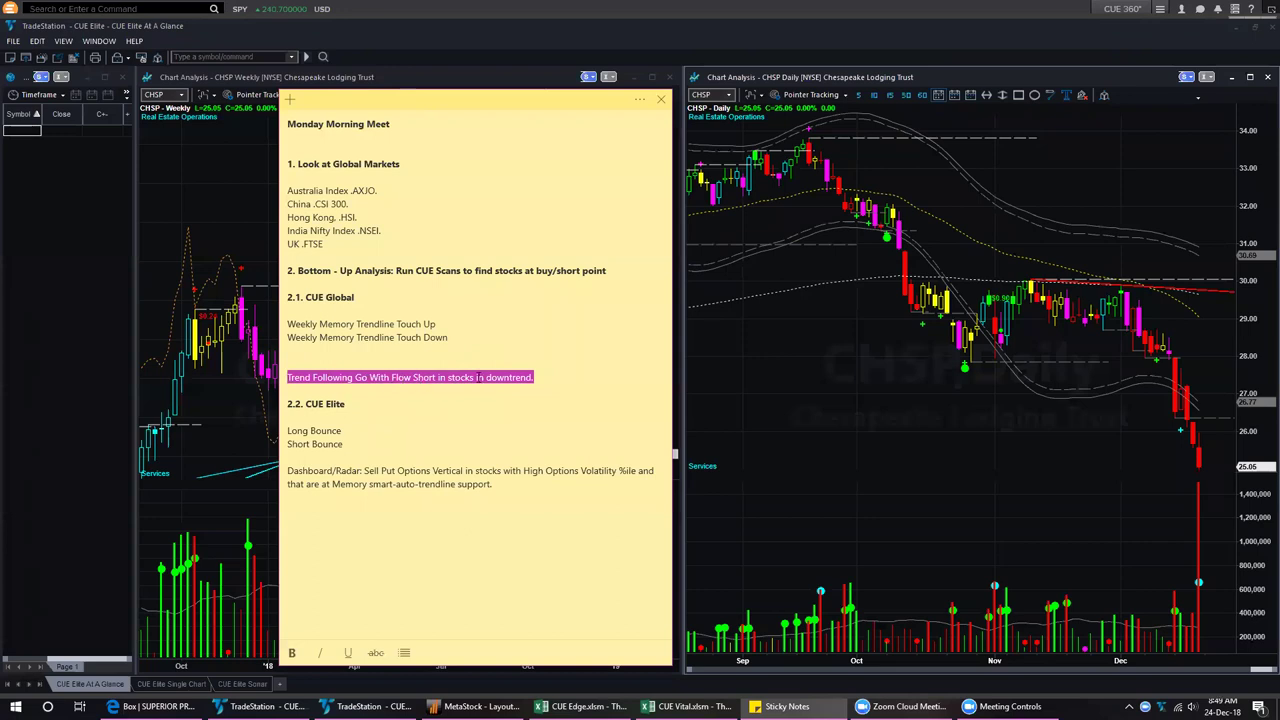
click(886, 432)
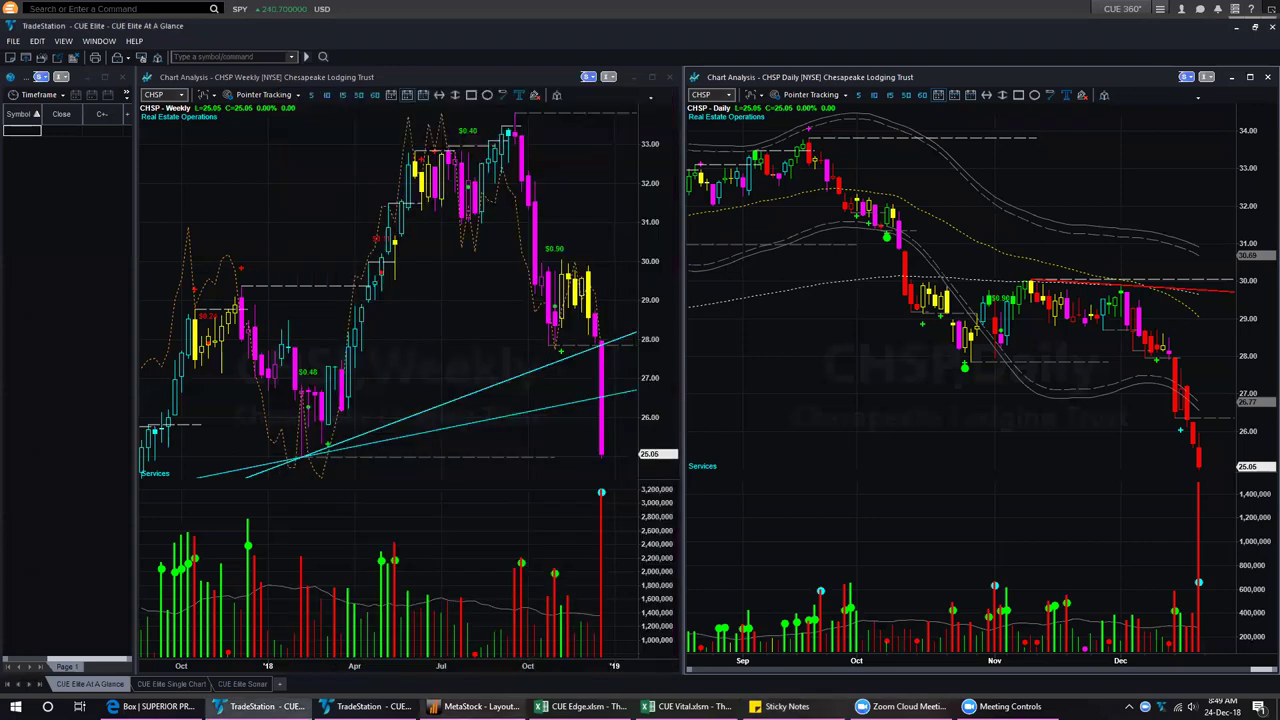
Switch to MetaStock, close Layout5 with its changes saved, and open the explorations in the Power Console
key(alt+Tab)
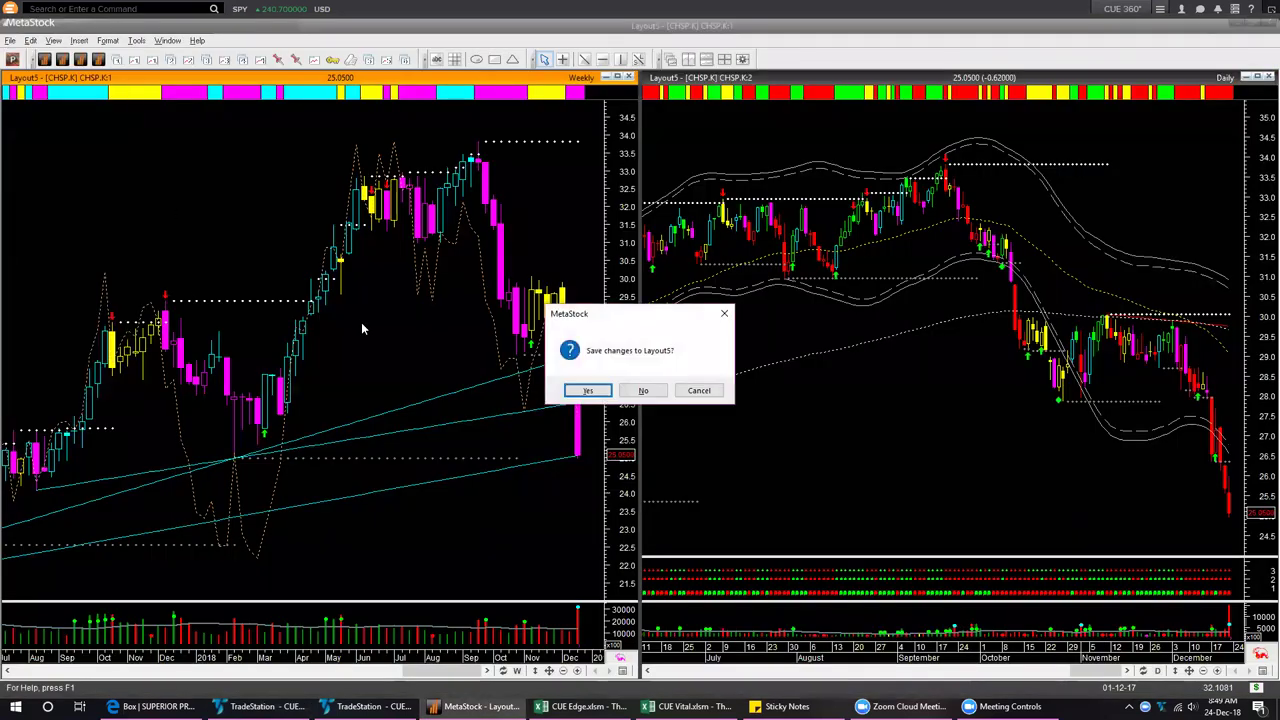
key(Return)
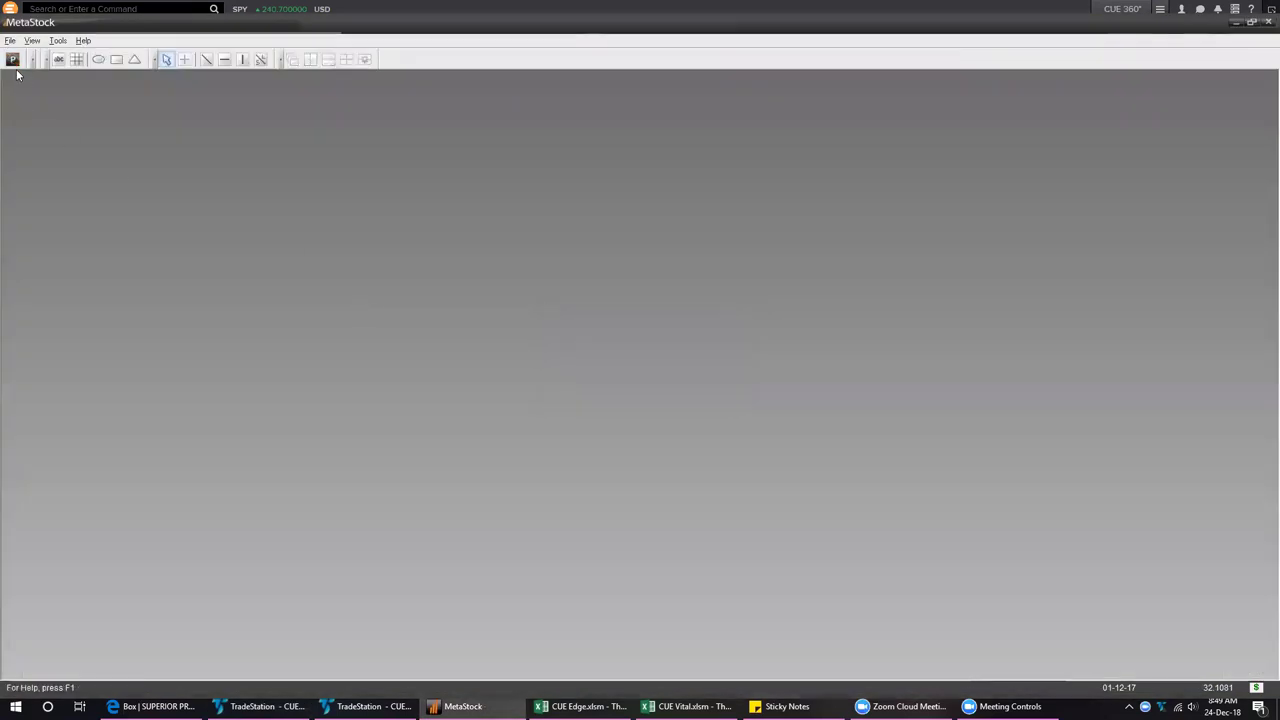
click(13, 60)
click(62, 190)
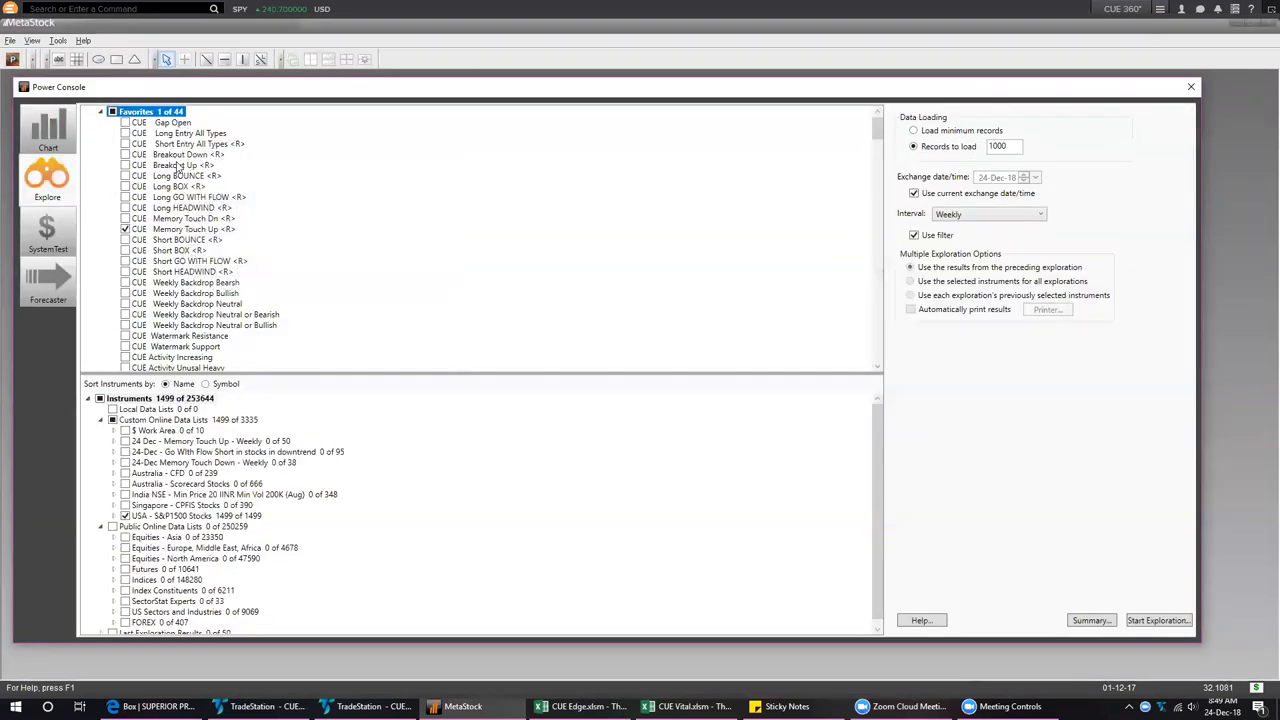
Deselect the CUE Memory Touch Up exploration and select CUE Liquid Stocks, CUE Closing Below Slow Direction and CUE Closing Below Very Slow Direction
click(126, 229)
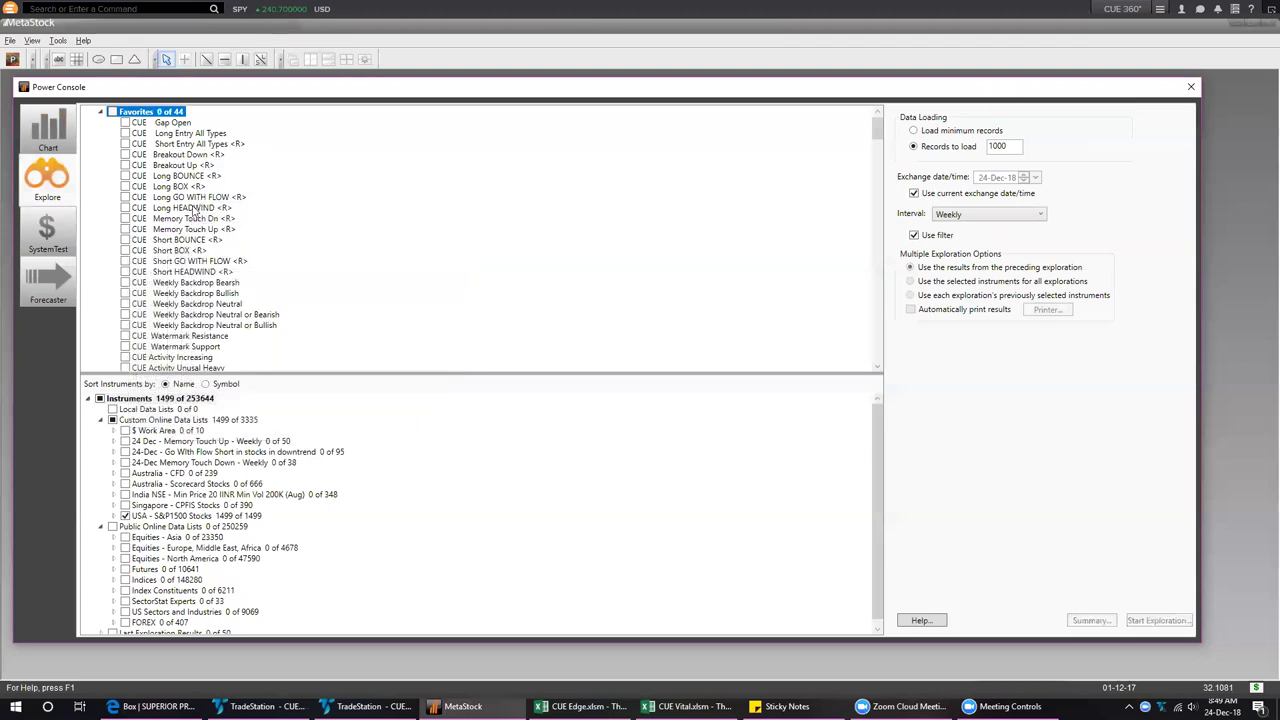
click(193, 212)
scroll(318, 260, down, 5)
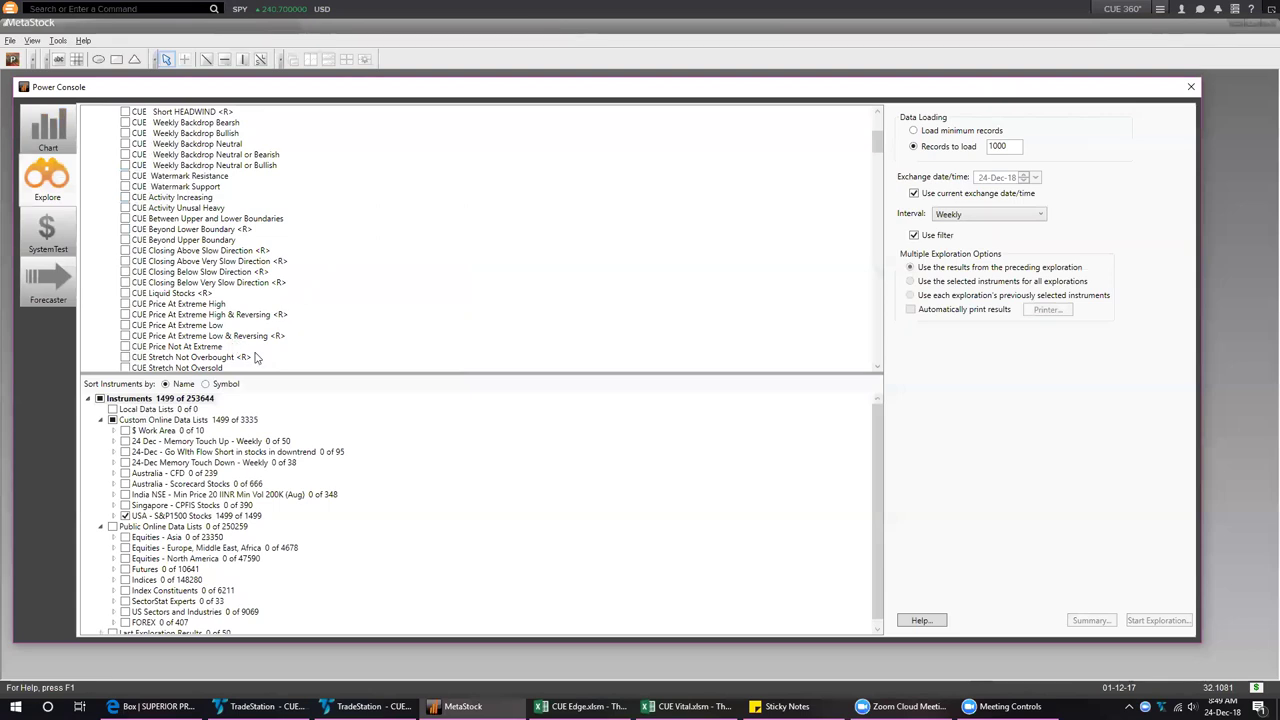
click(190, 293)
click(125, 293)
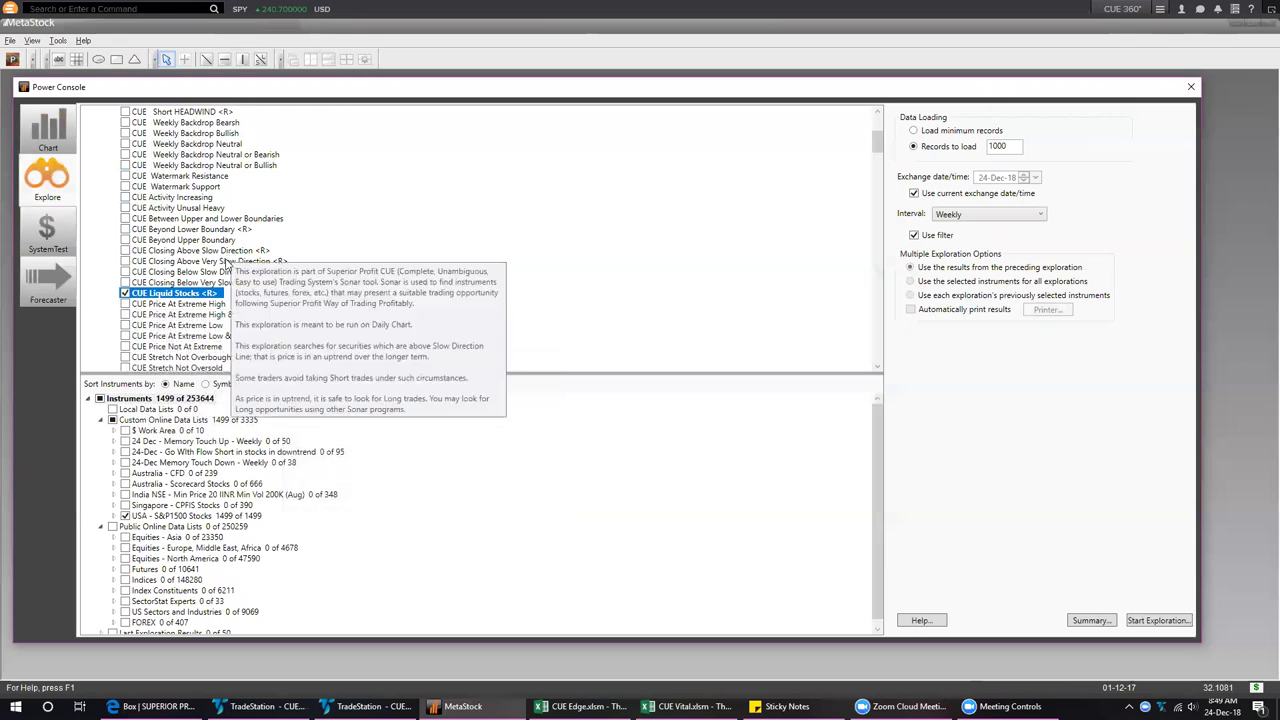
click(125, 272)
key(Down)
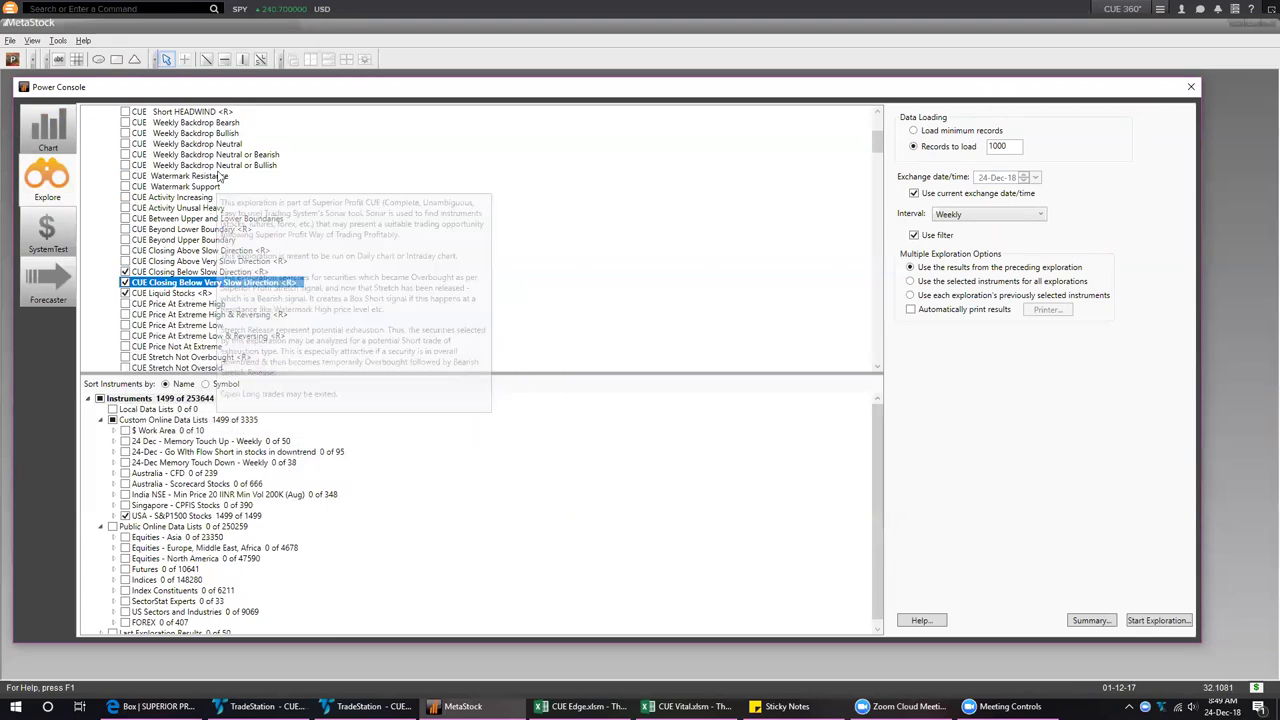
Add the CUE Short GO WITH FLOW exploration to the selection and set the interval to Daily
scroll(355, 250, up, 4)
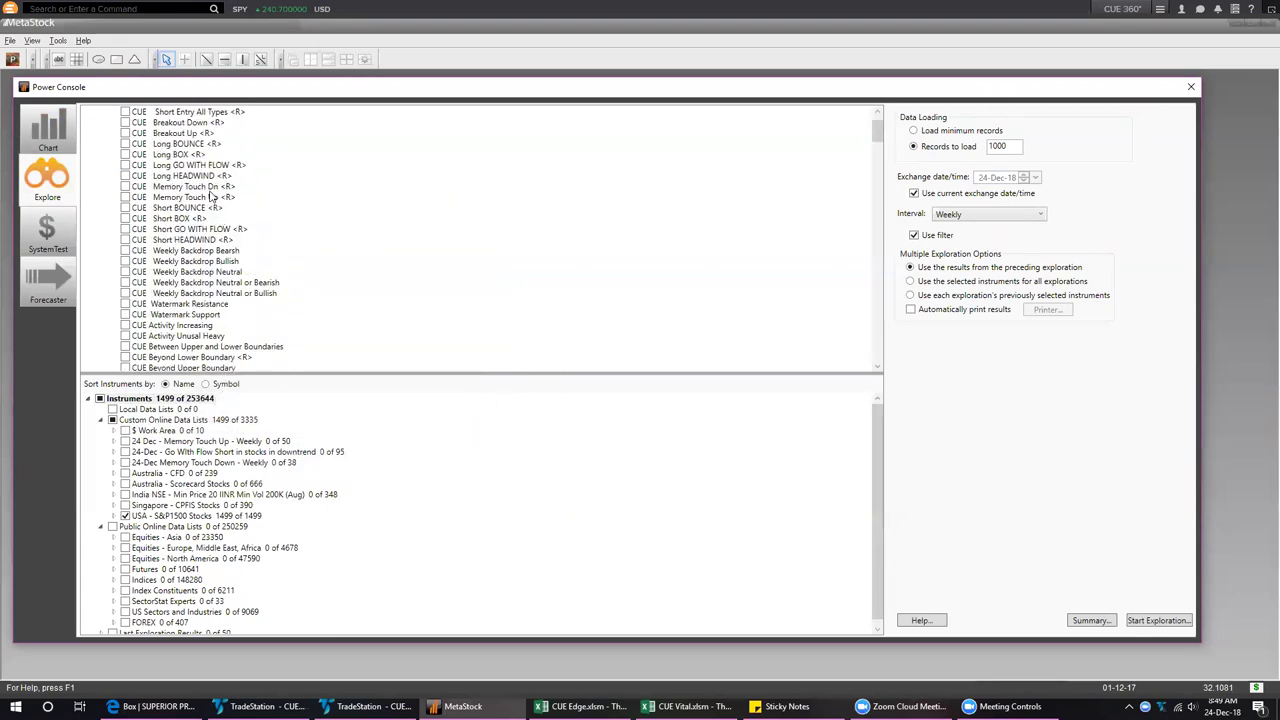
click(221, 230)
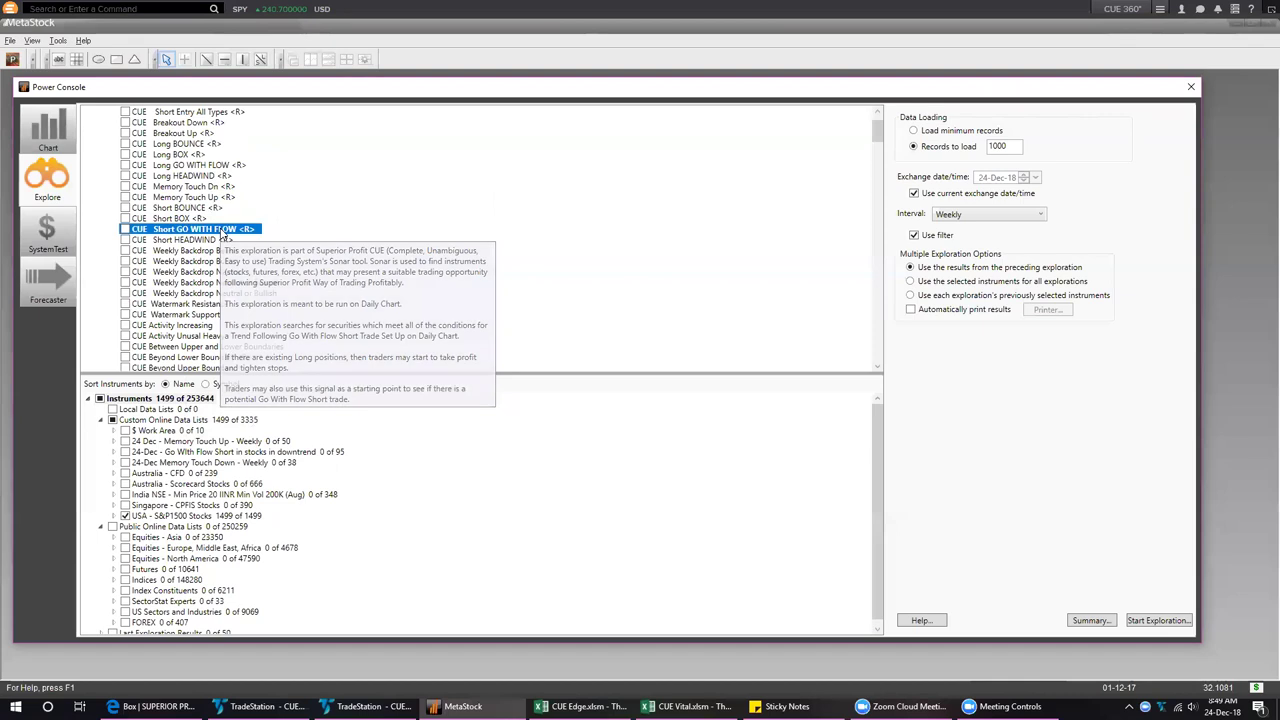
scroll(417, 273, down, 5)
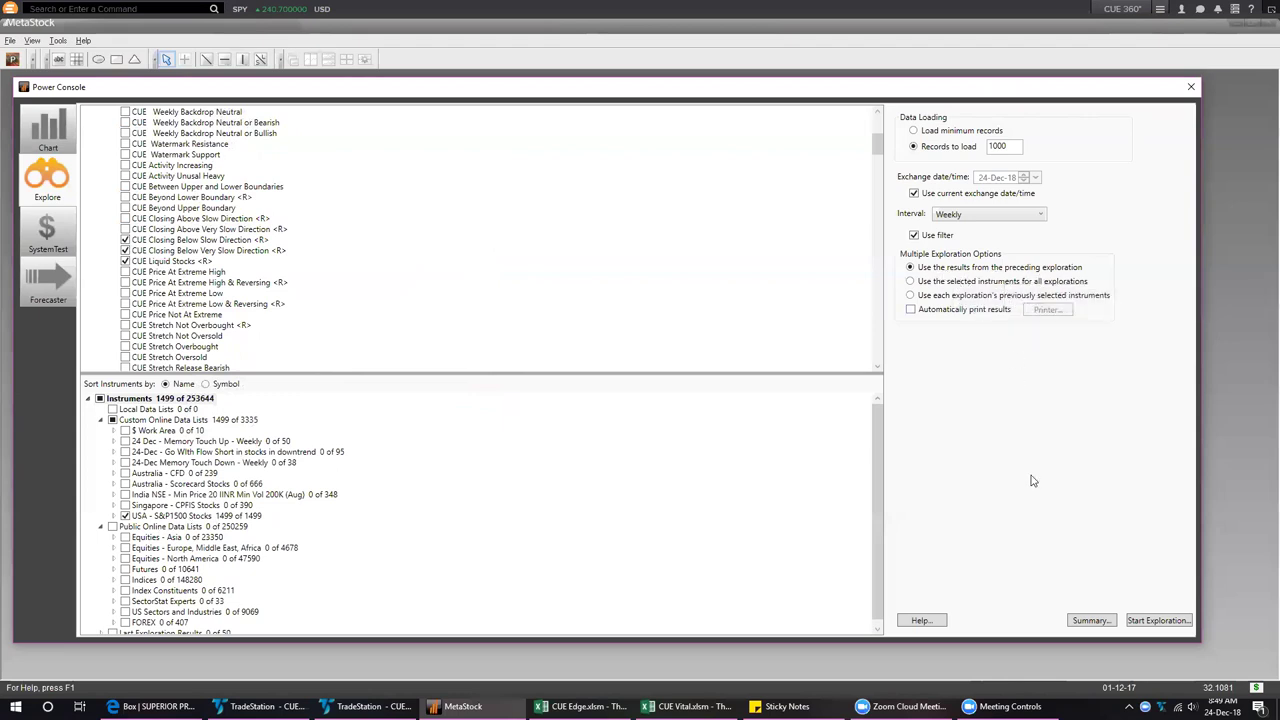
click(1023, 214)
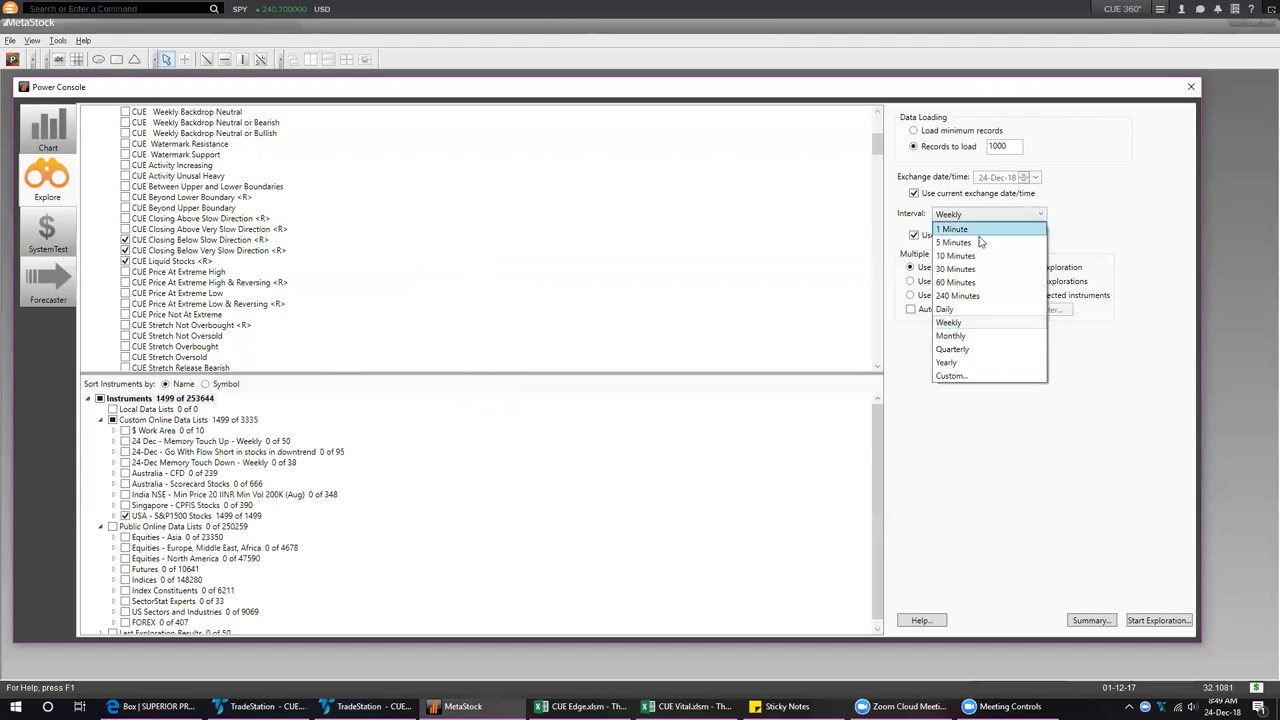
click(950, 309)
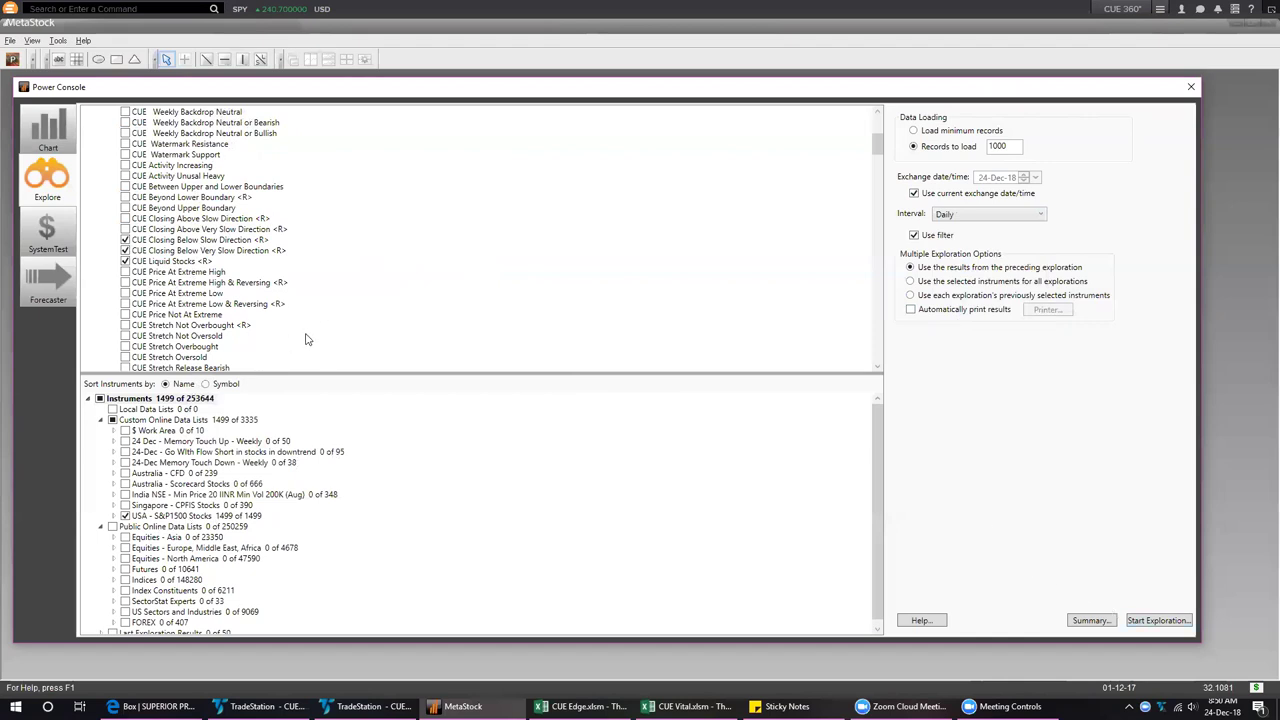
Order the explorations as Liquid Stocks, Closing Below Very Slow Direction, Closing Below Slow Direction, Short GO WITH FLOW, and start them
click(1097, 620)
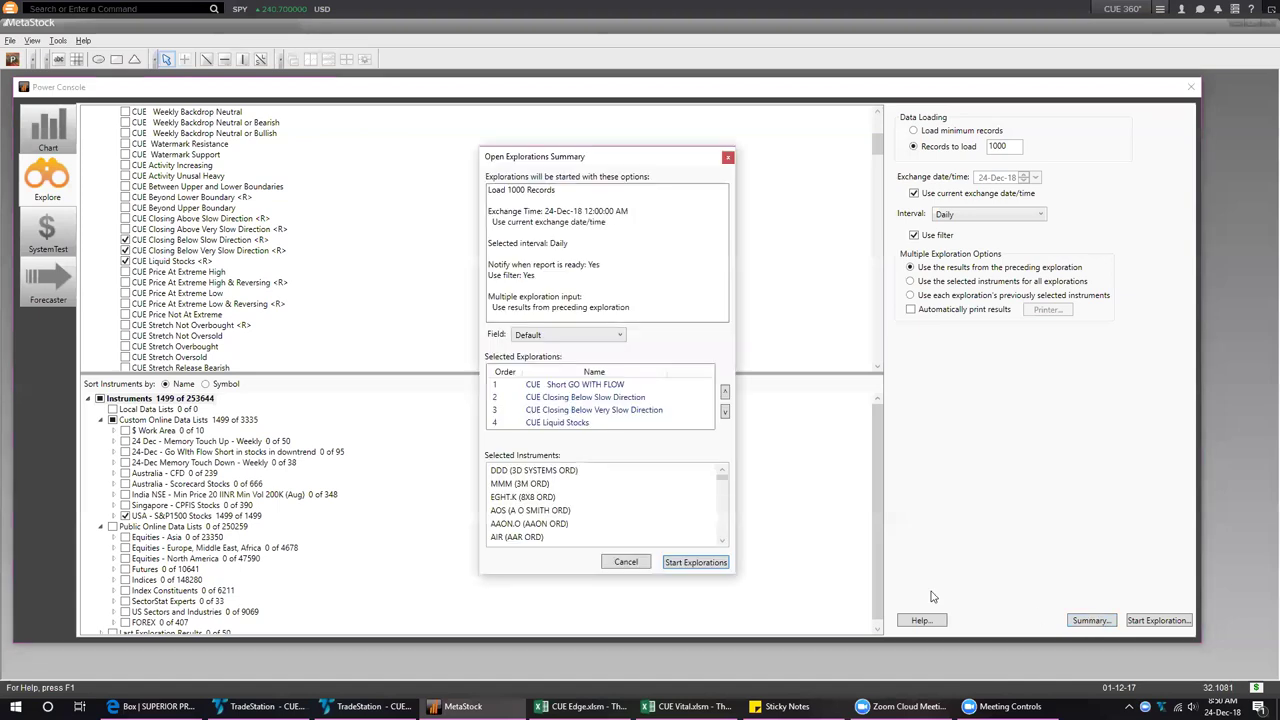
click(592, 422)
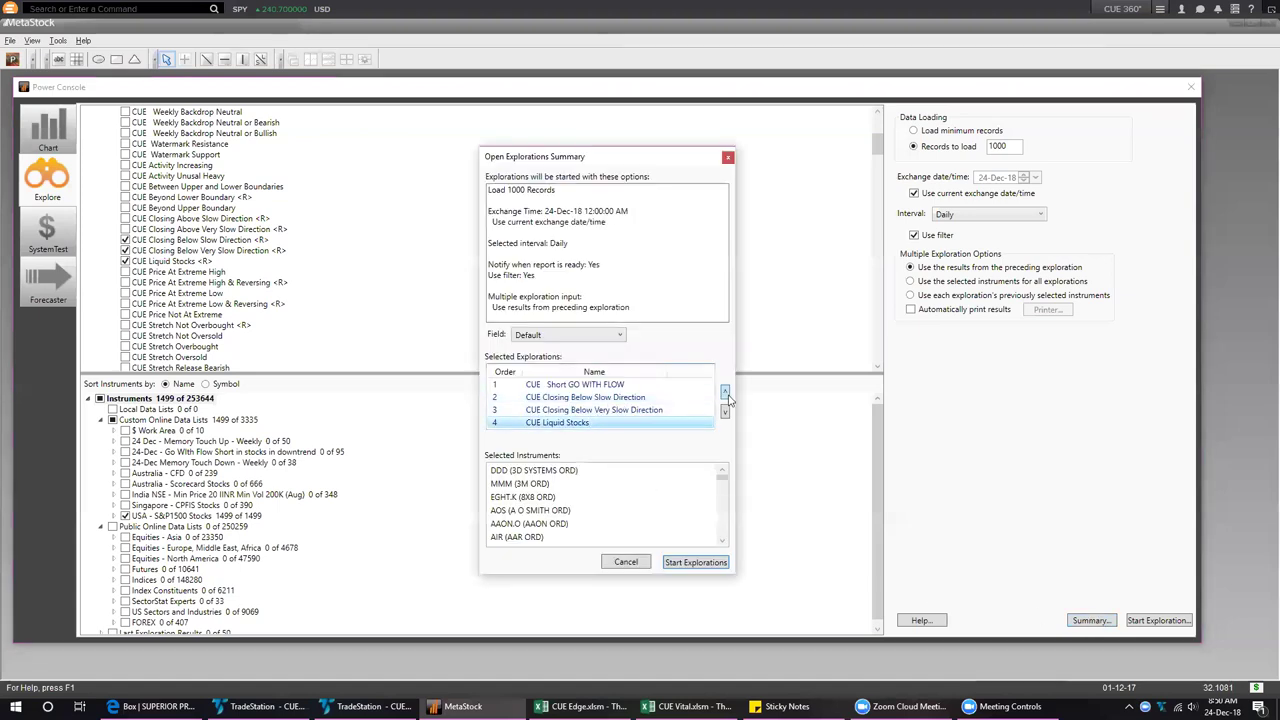
click(726, 393)
click(726, 393)
click(726, 393)
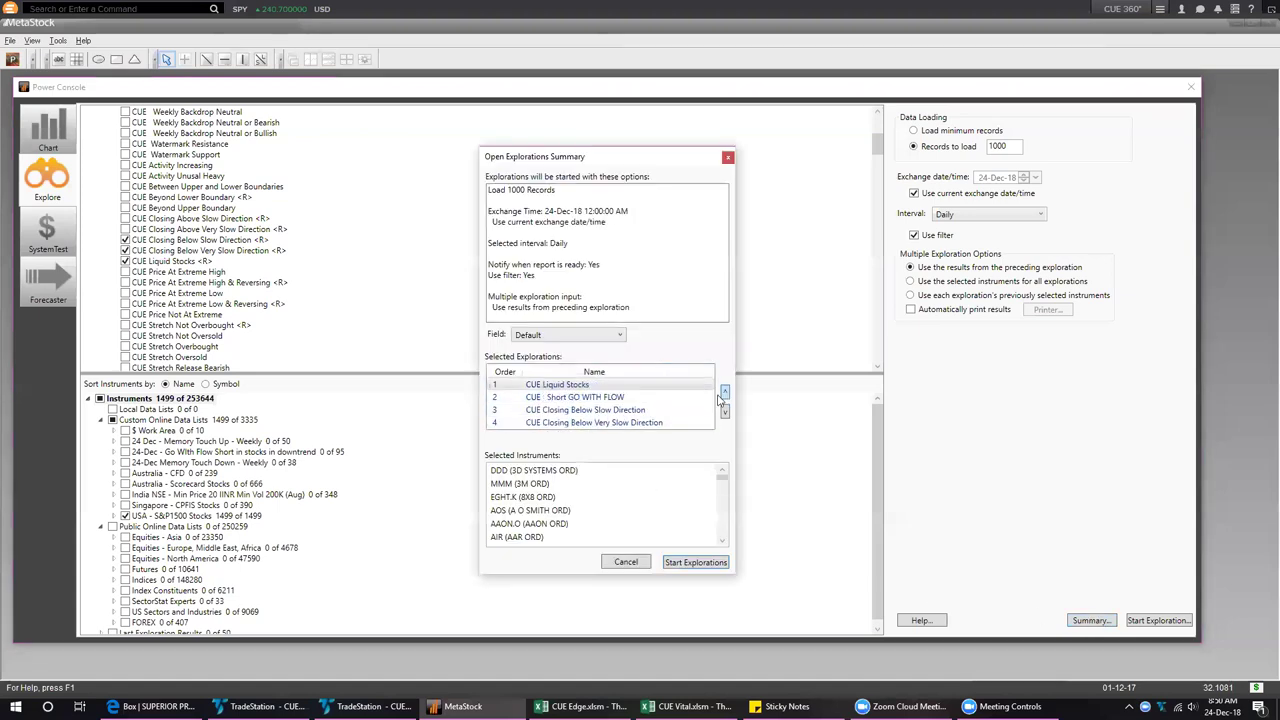
click(624, 412)
click(726, 392)
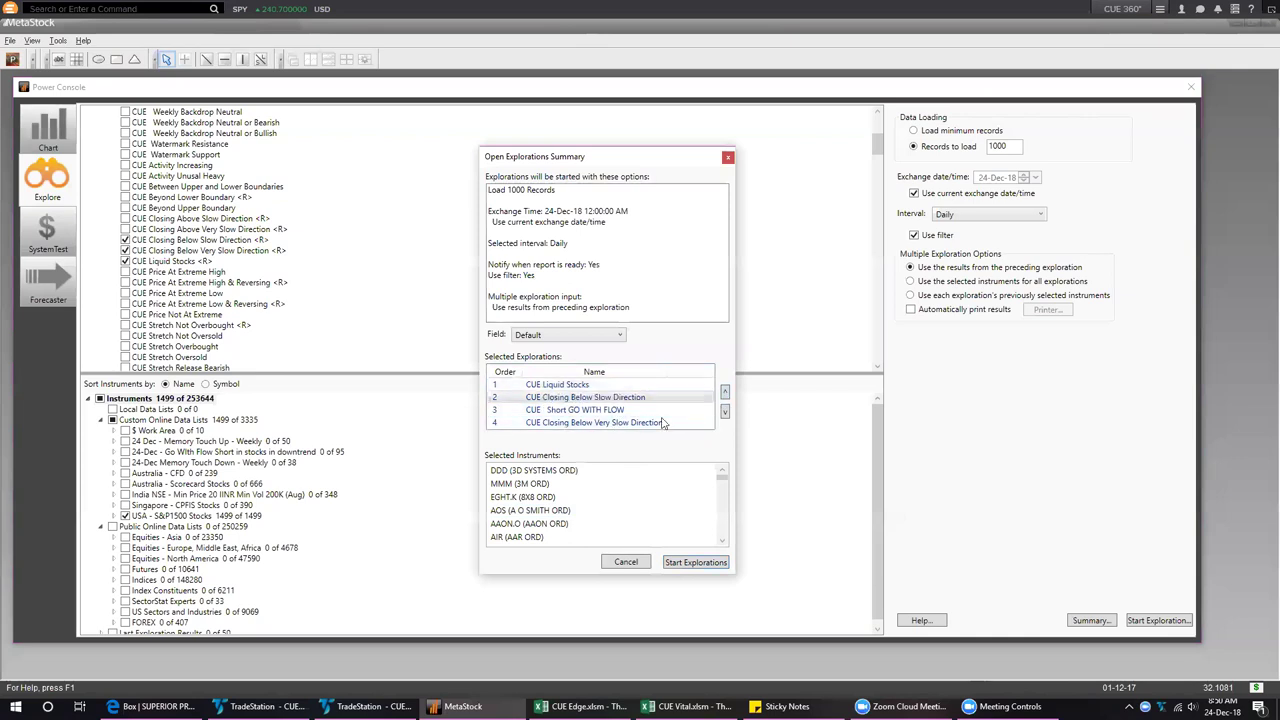
click(660, 423)
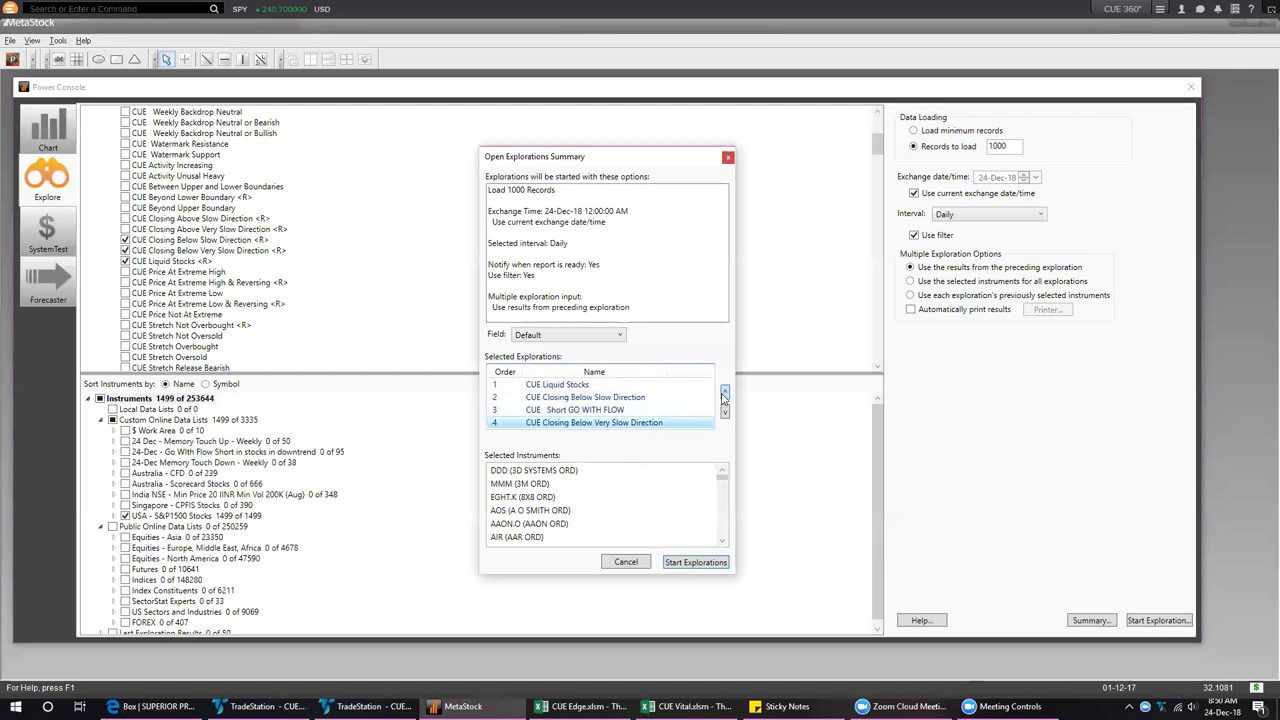
click(725, 393)
click(725, 393)
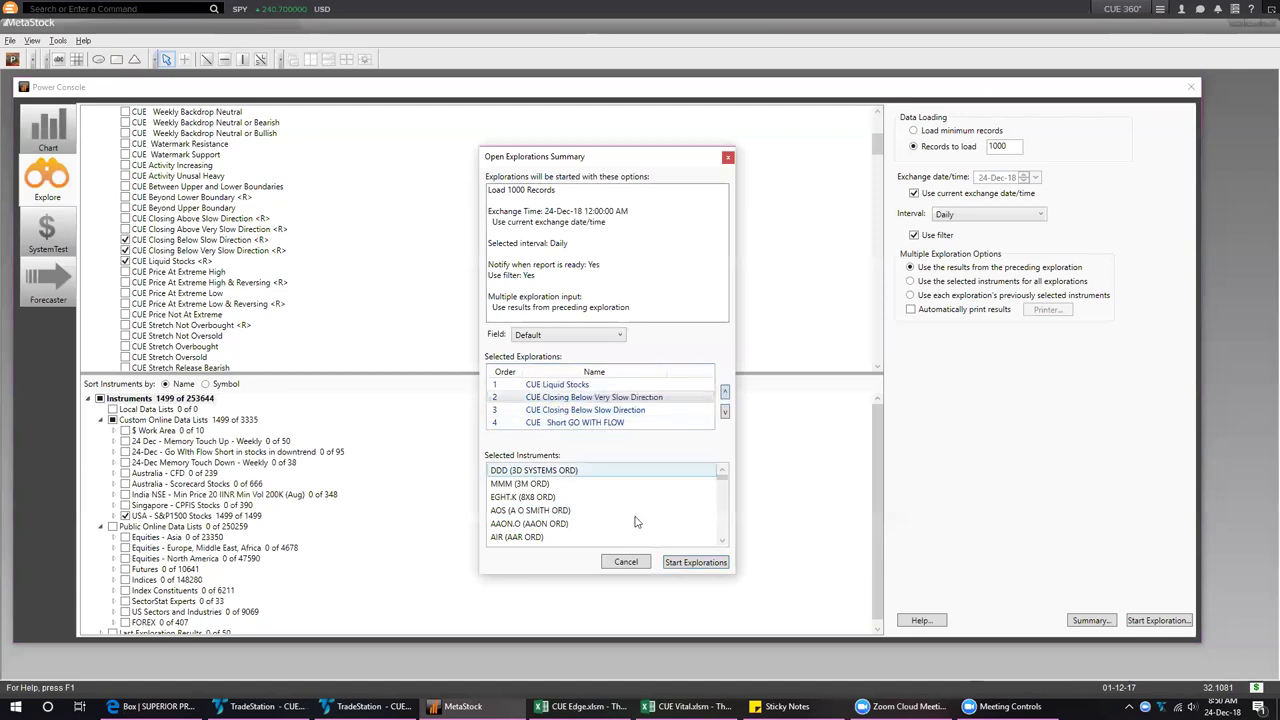
click(694, 562)
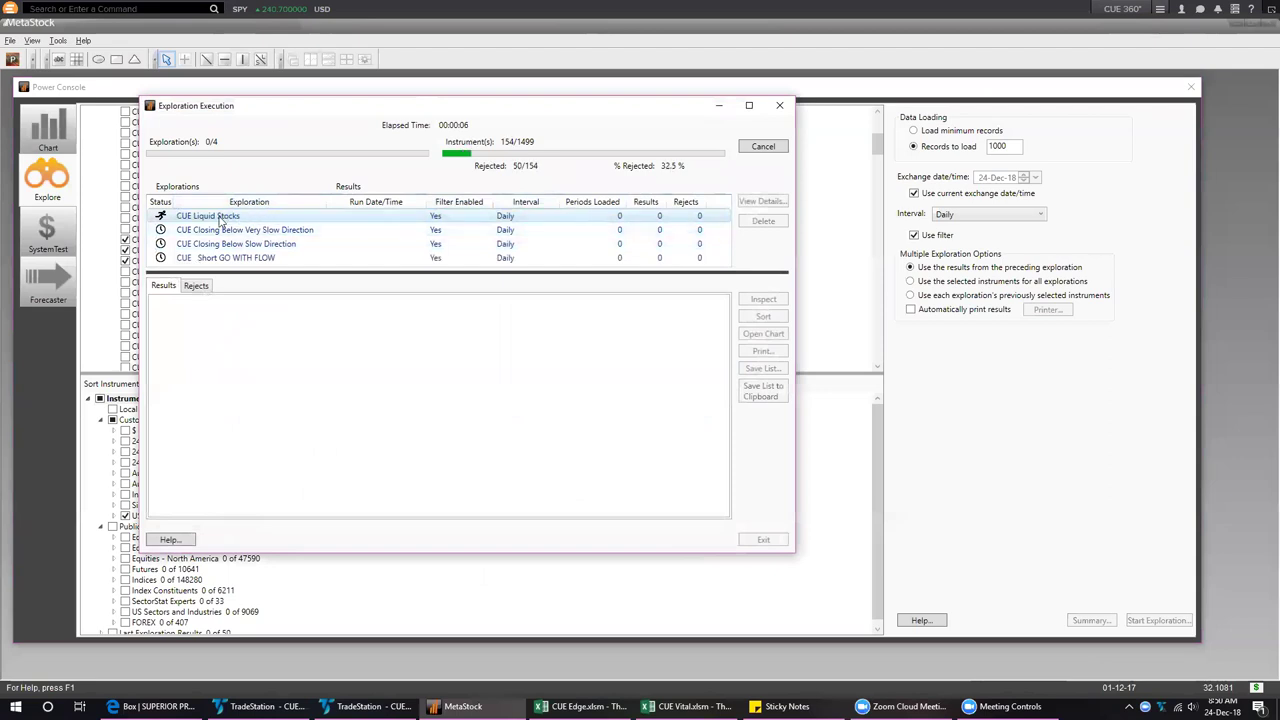
click(290, 230)
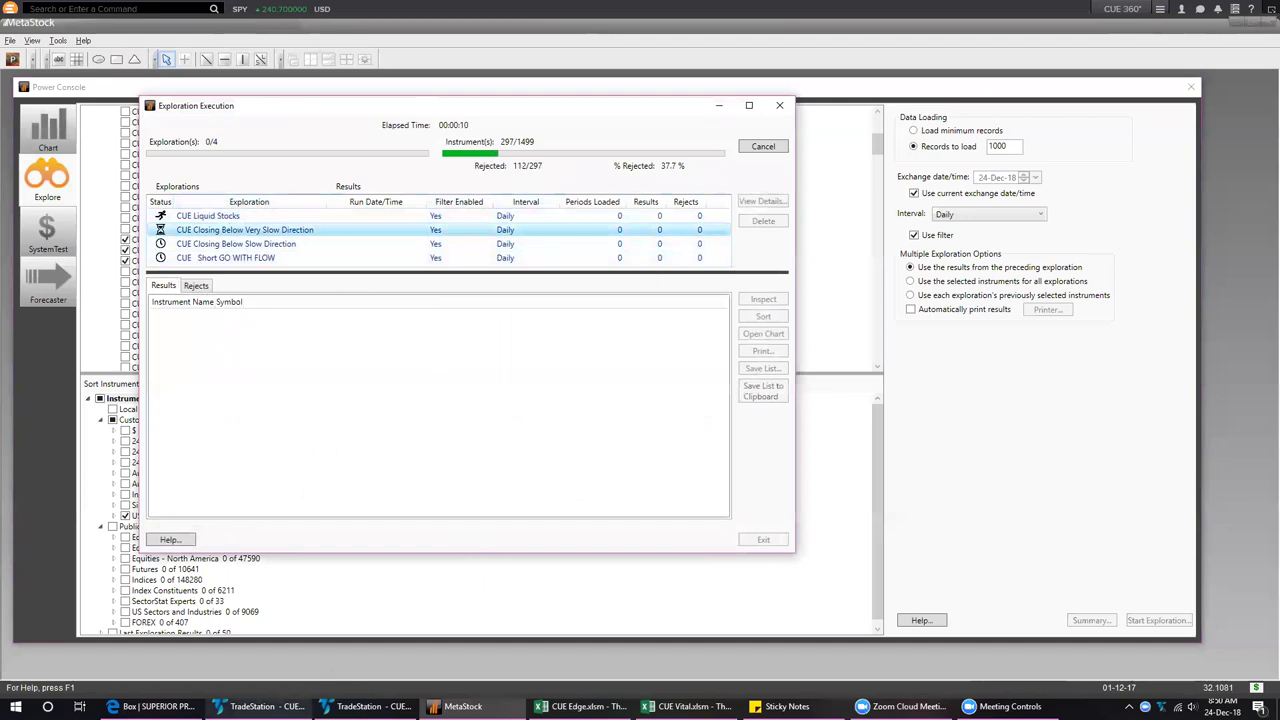
Switch to TradeStation and mark the falling highs and lows, the November rebound and its reversal candle with arrows on CHSP's daily chart
click(258, 706)
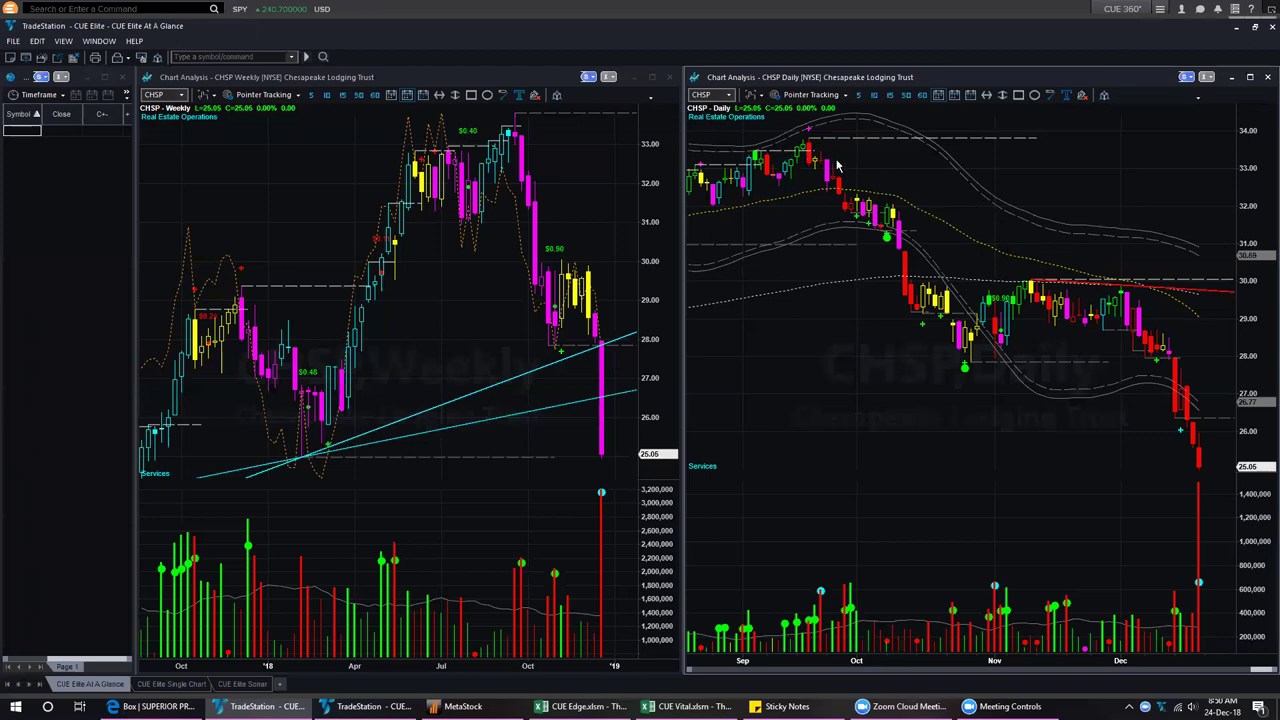
click(904, 94)
drag(843, 145, 1150, 285)
mouse_move(746, 214)
mouse_down()
mouse_move(880, 326)
mouse_move(963, 368)
mouse_move(1044, 305)
mouse_up()
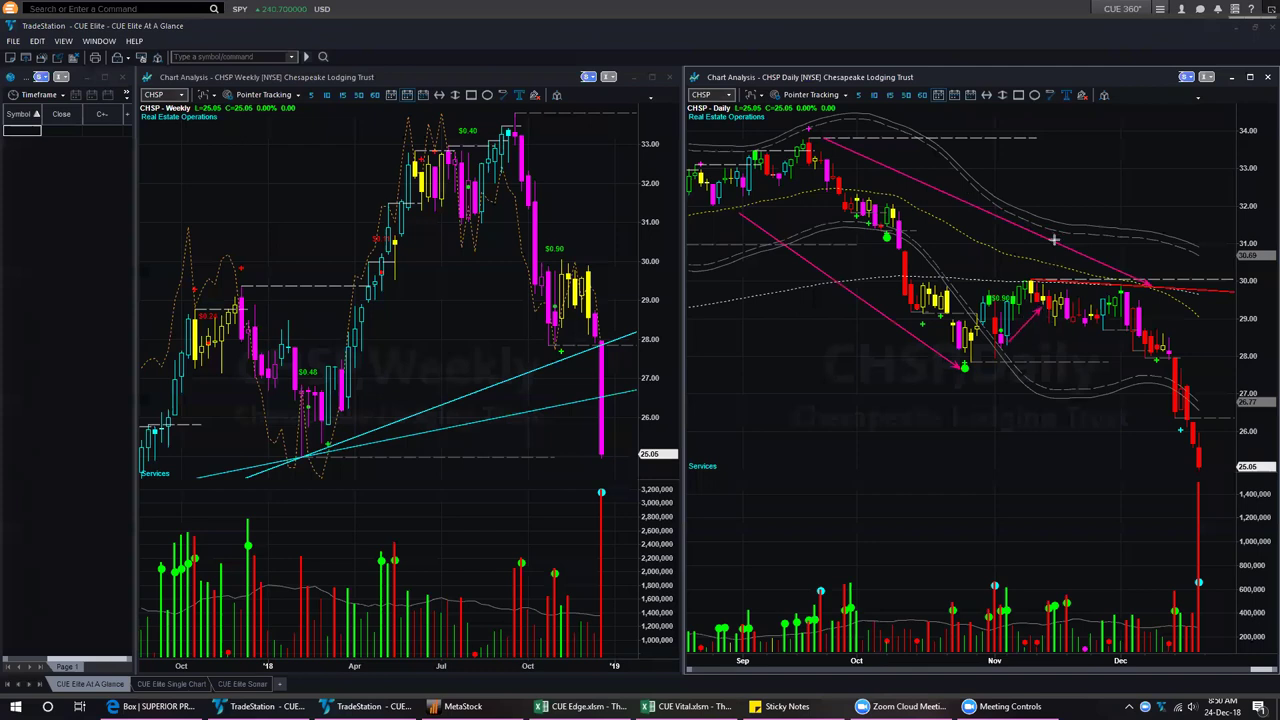
drag(1100, 201, 1068, 286)
drag(990, 362, 1040, 304)
drag(1028, 273, 1095, 273)
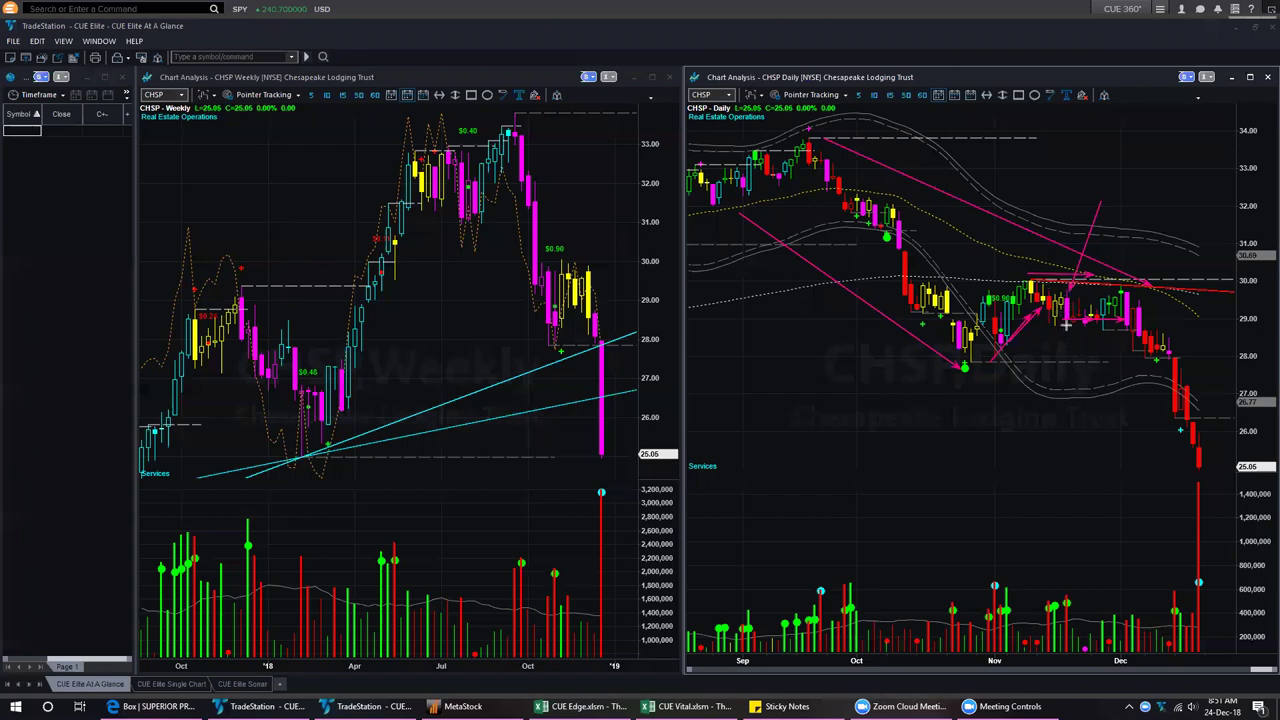
Mark the drop to the lower boundary and the early December reversal with arrows on the CHSP daily chart, and clear the annotations
mouse_move(1065, 349)
mouse_down()
mouse_move(1066, 392)
mouse_move(1093, 396)
mouse_up()
drag(1077, 321, 1077, 390)
drag(1172, 247, 1143, 285)
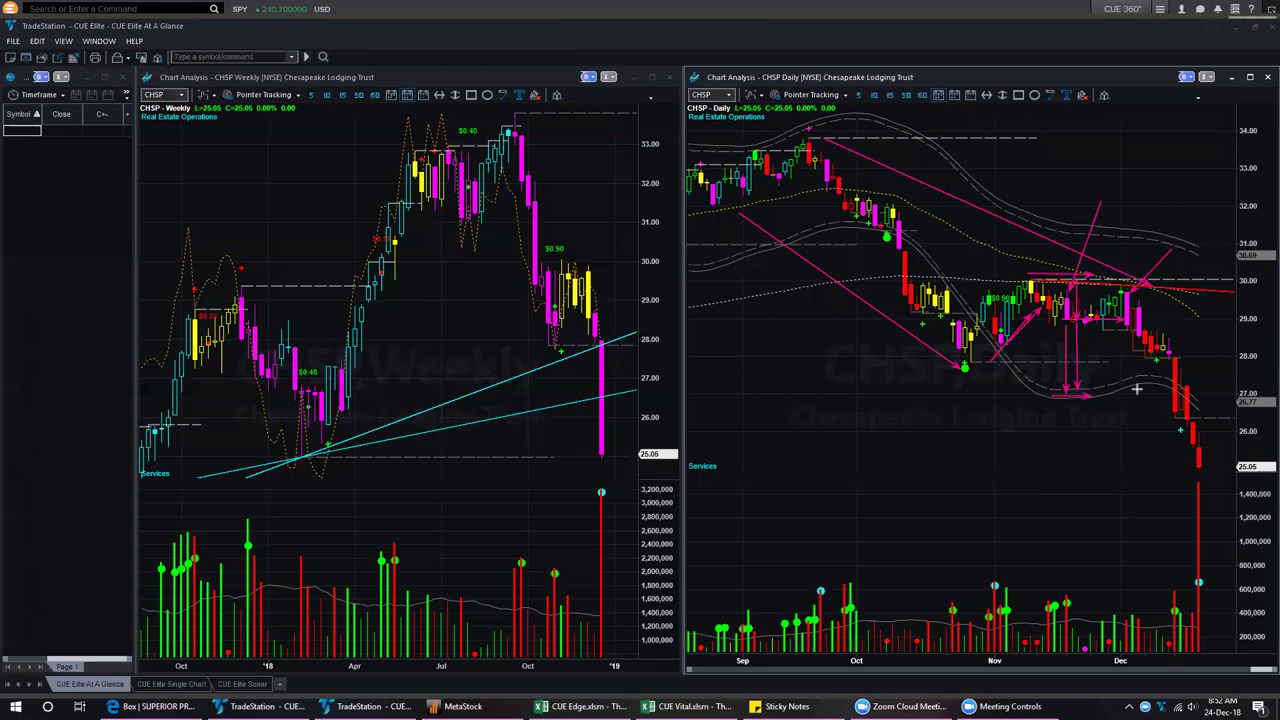
drag(1103, 390, 1165, 384)
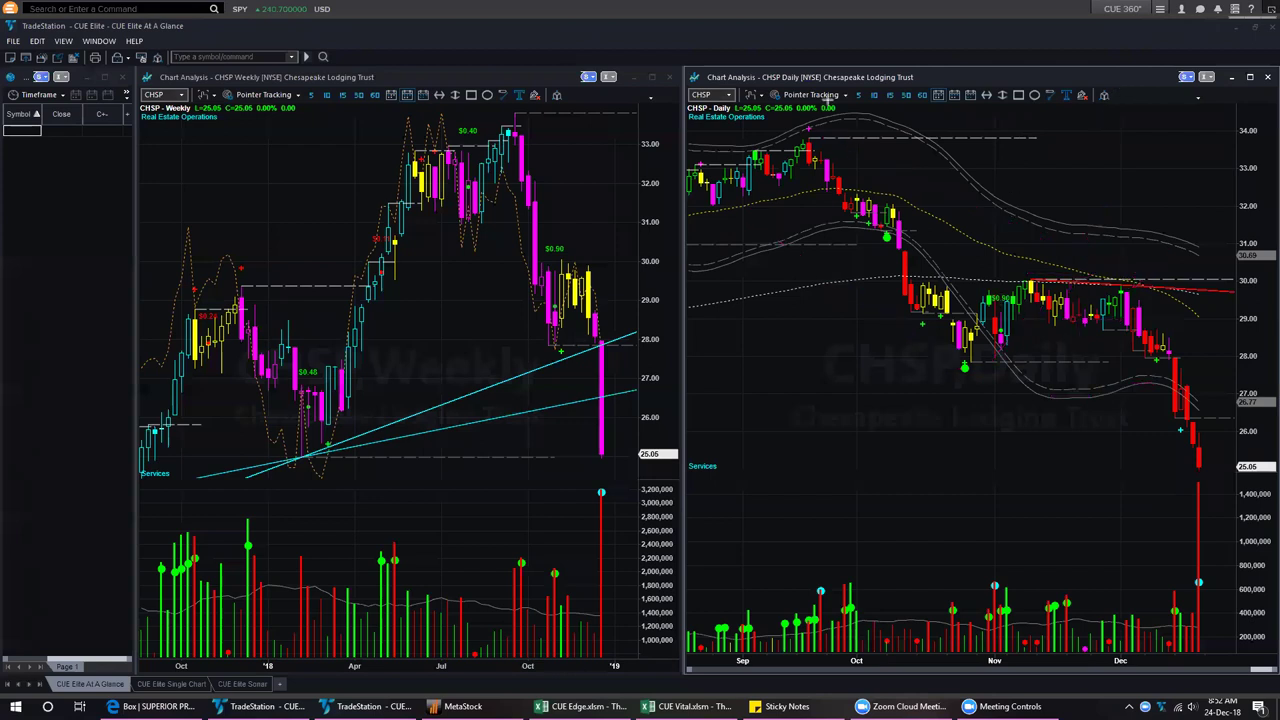
Switch to the browser, look at the Box trade checklist on the Superior Profit site, and return to MetaStock
click(152, 706)
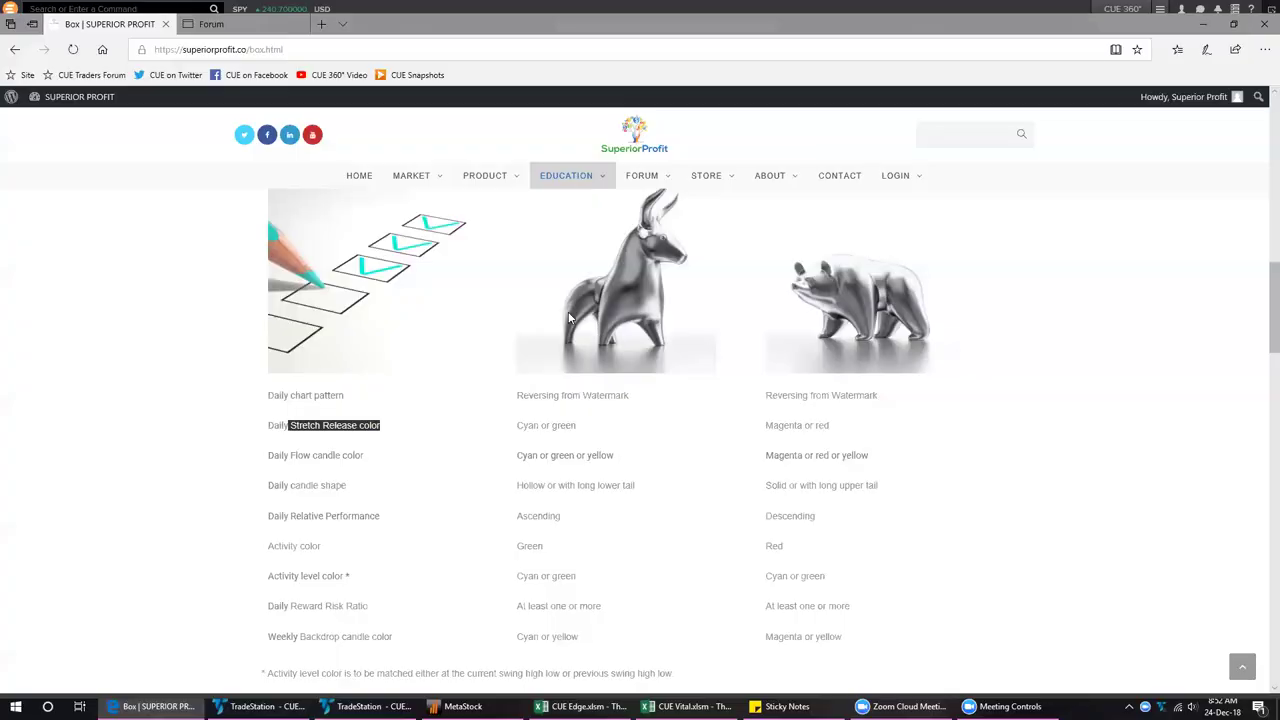
mouse_move(583, 177)
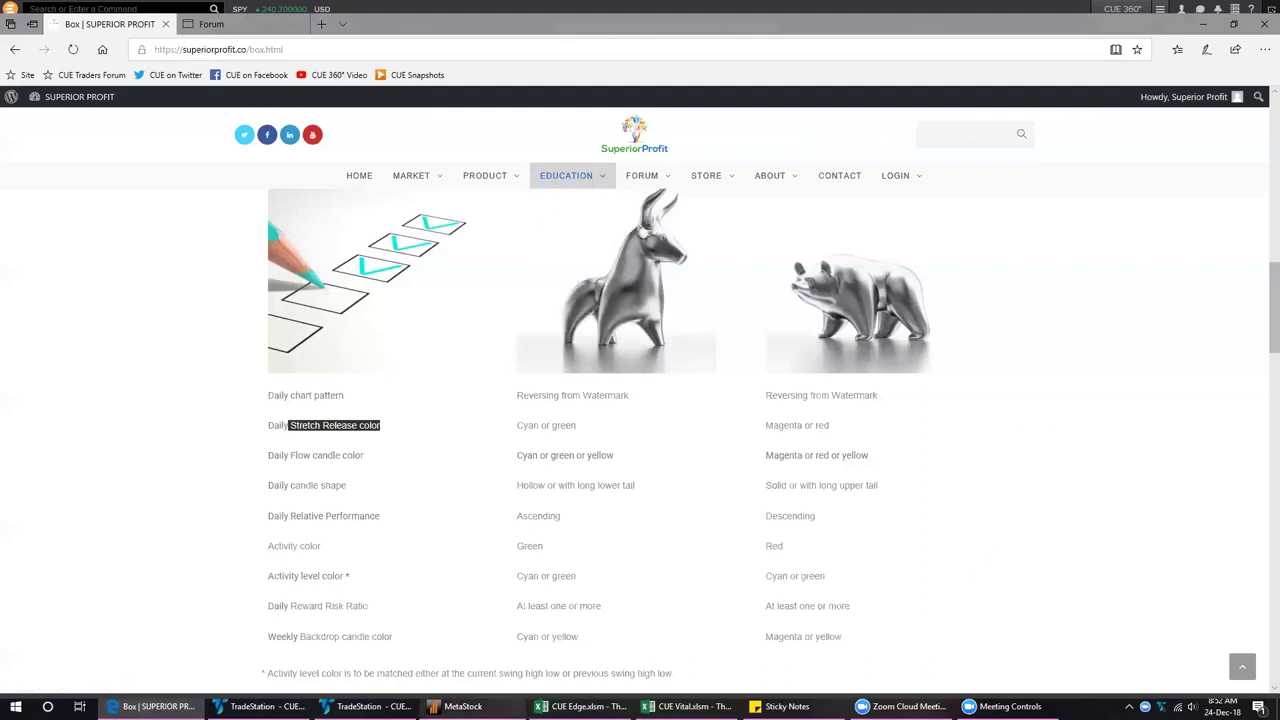
key(alt+Tab)
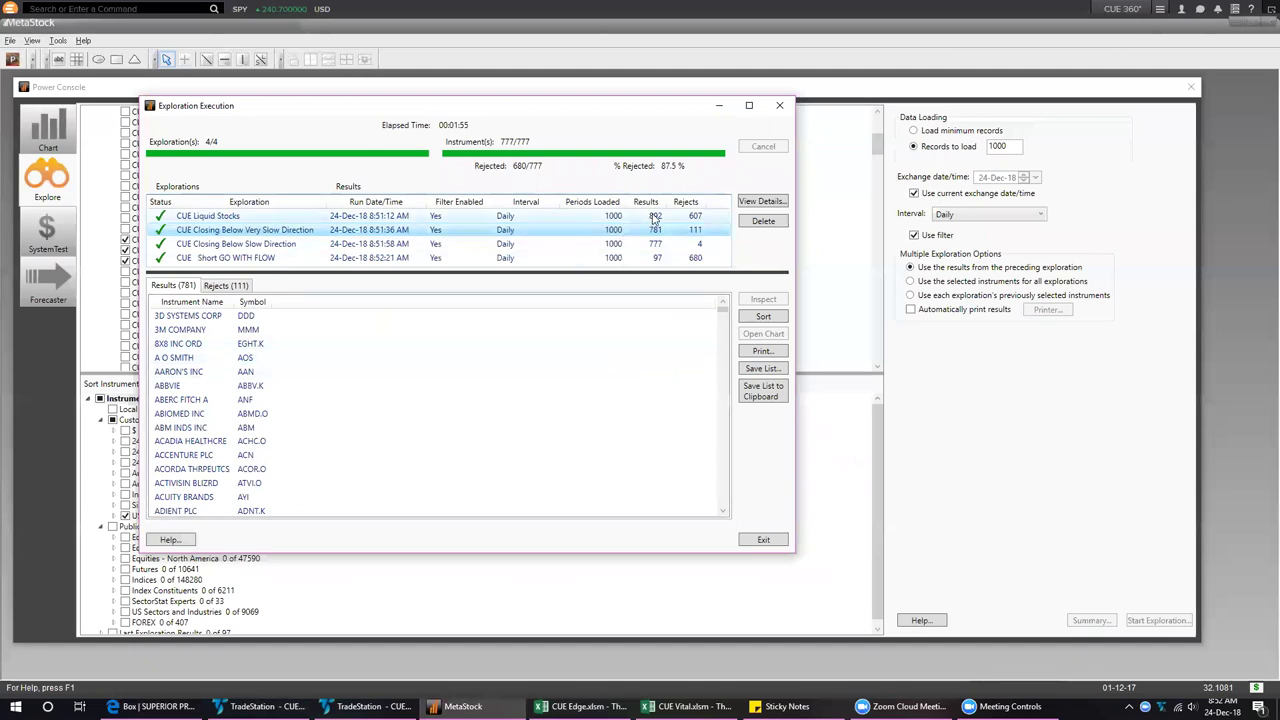
Review the instruments found by the CUE Short GO WITH FLOW exploration and select the whole results list
click(616, 259)
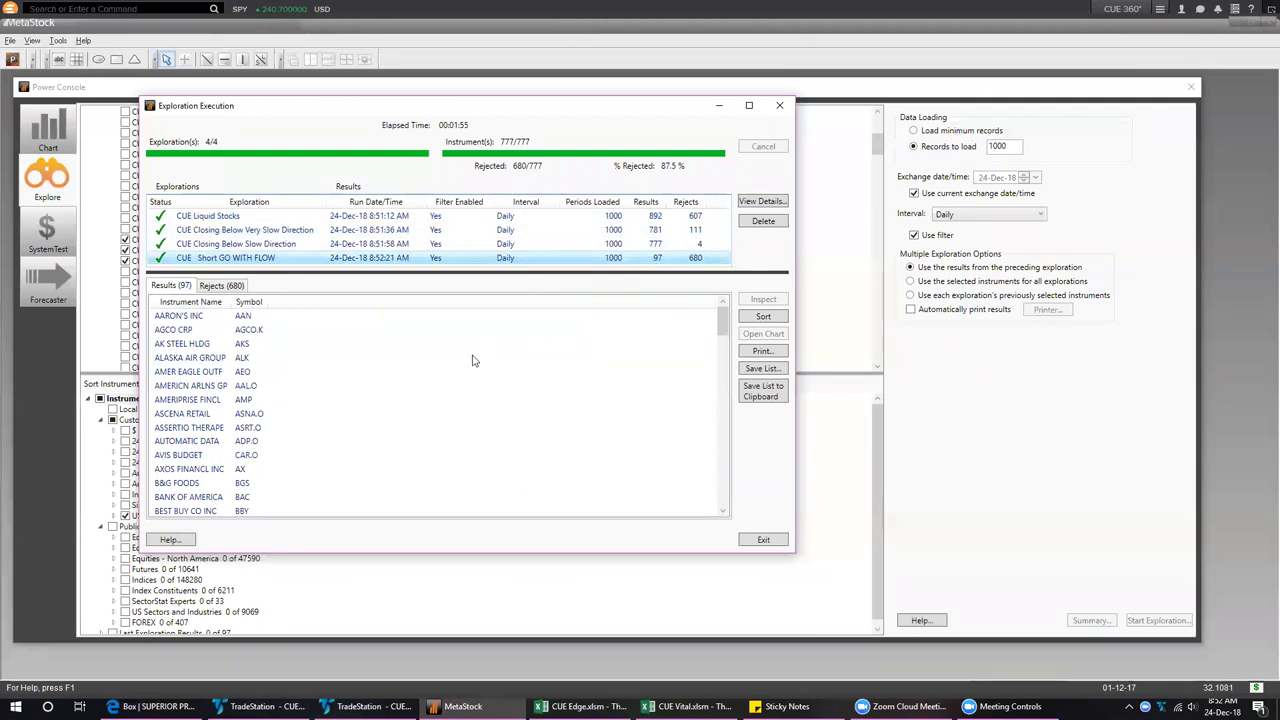
click(279, 318)
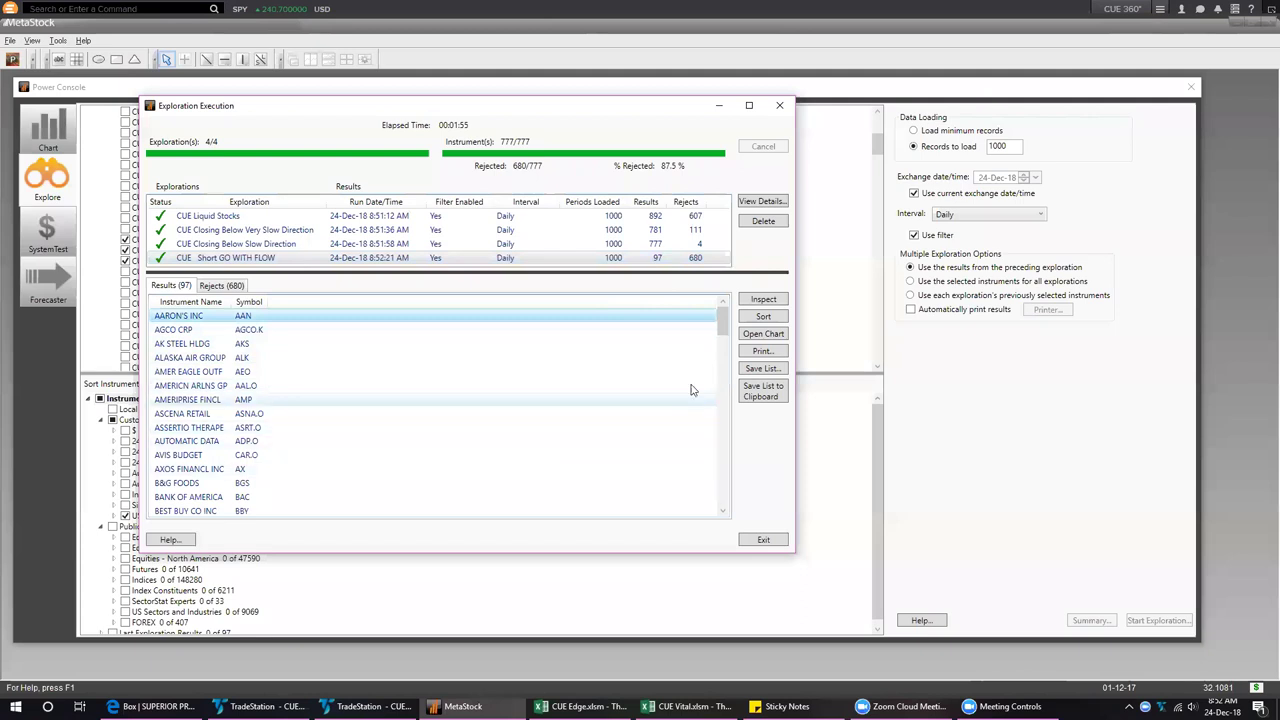
scroll(700, 444, down, 5)
scroll(700, 444, down, 20)
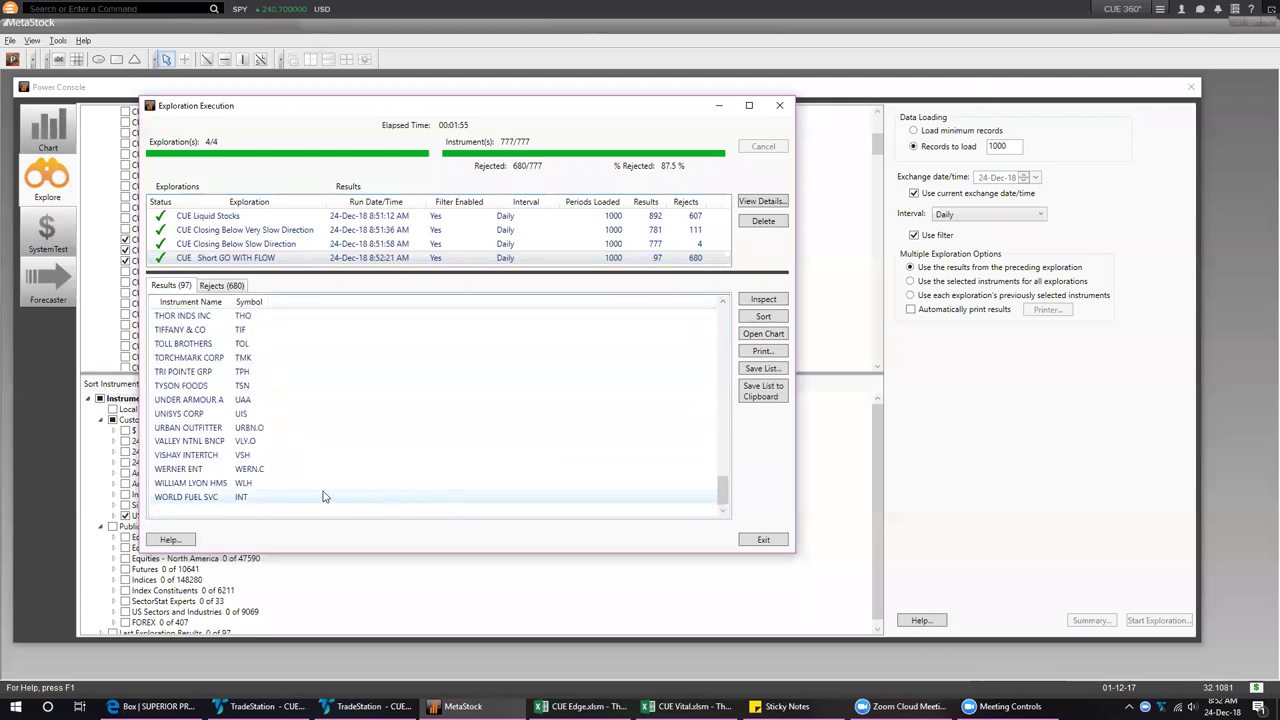
key(ctrl+a)
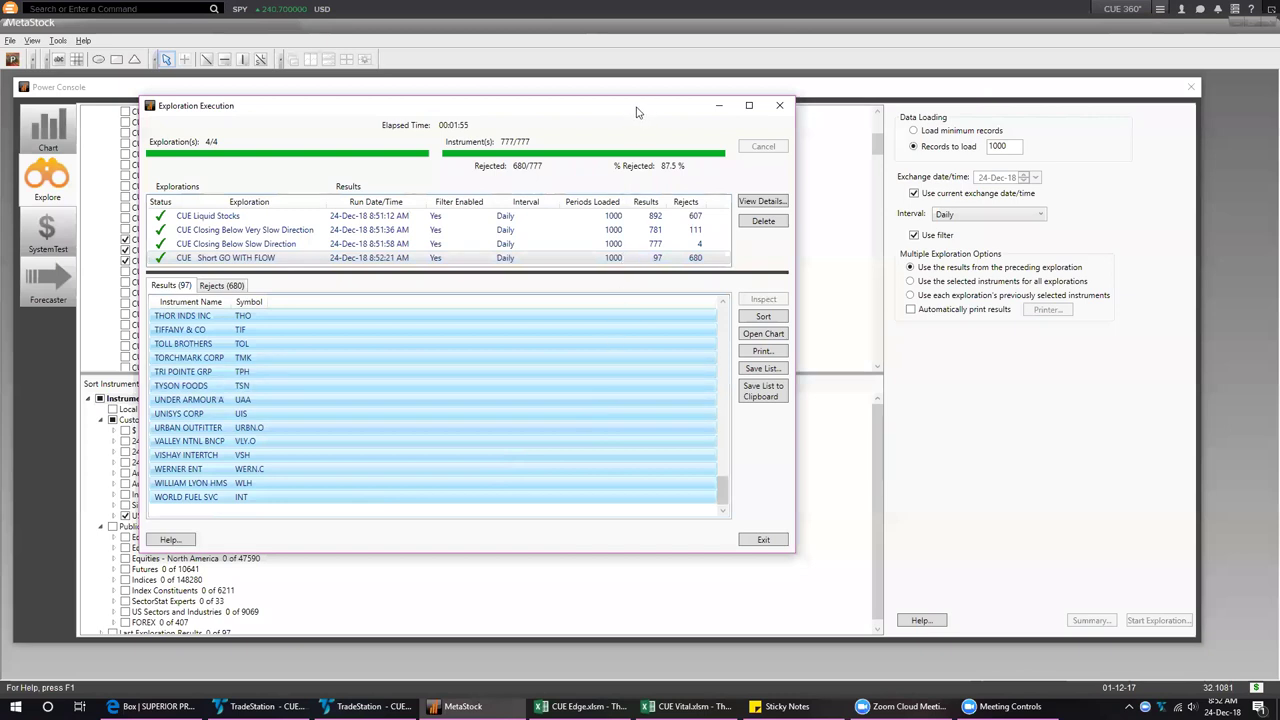
Open the weekly and daily charts of THOR INDS INC (THO) from the Short GO WITH FLOW results and bring them into full view
drag(636, 112, 775, 201)
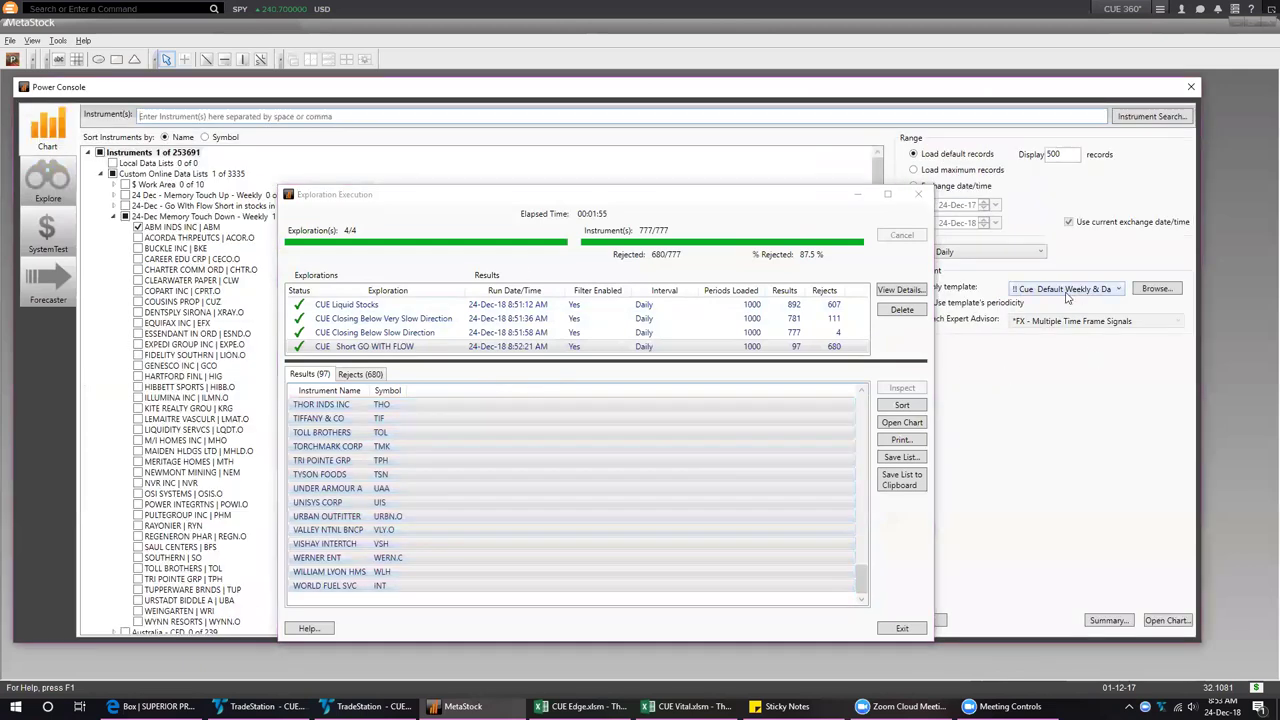
click(409, 406)
double_click(415, 408)
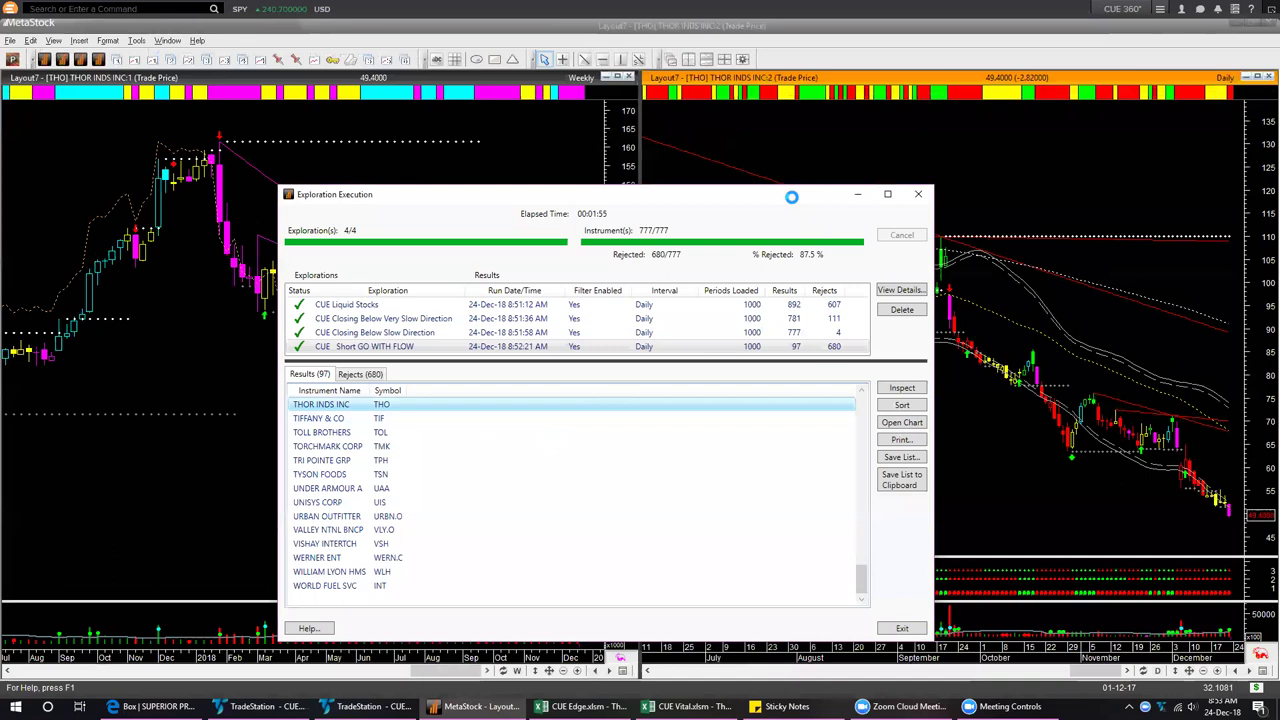
click(172, 464)
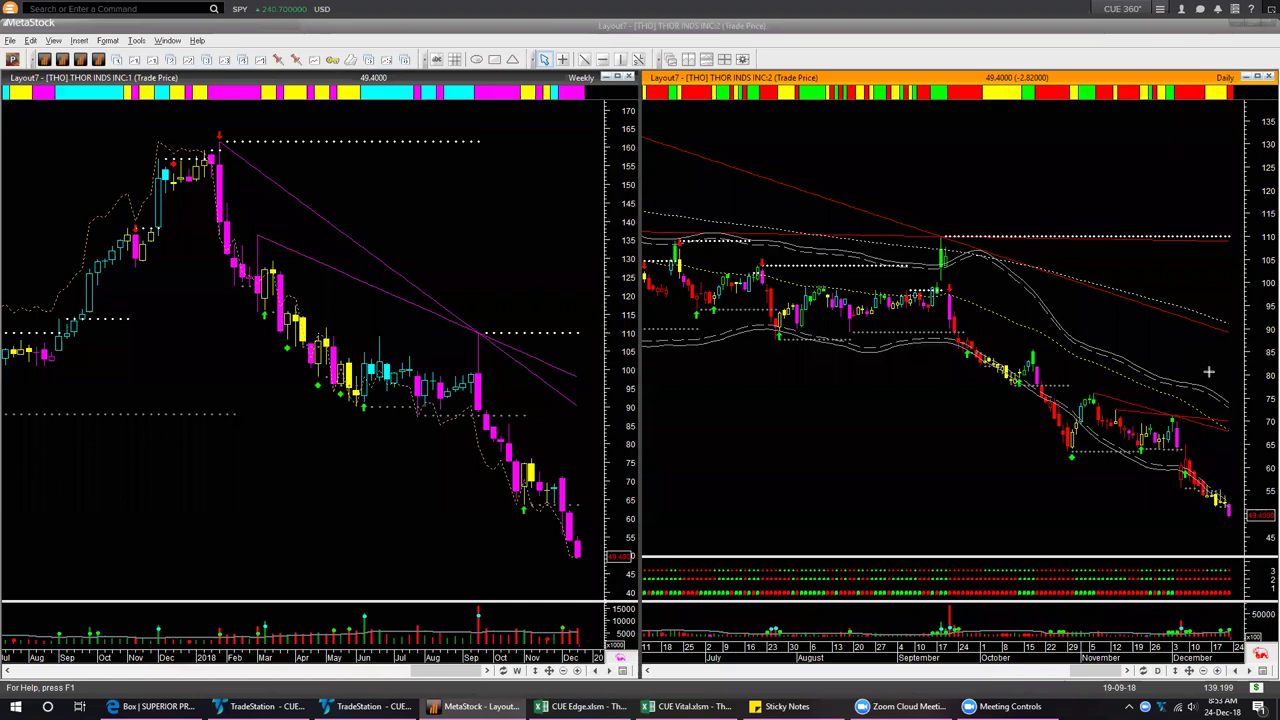
Mark the early December signal candle, its high and low levels and the latest low with arrows on THO's daily chart, and clear the annotations
drag(1208, 373, 1183, 429)
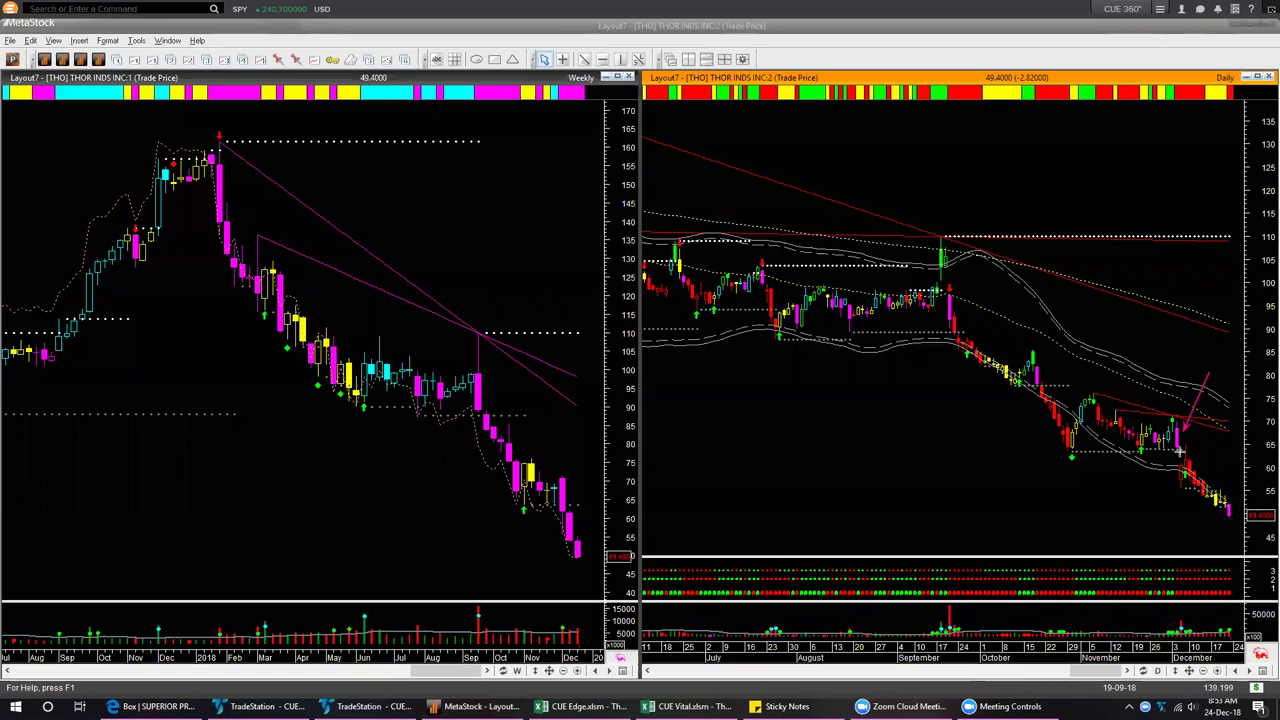
drag(1177, 449, 1227, 448)
drag(1227, 450, 1247, 447)
drag(1174, 412, 1252, 412)
drag(1174, 530, 1228, 518)
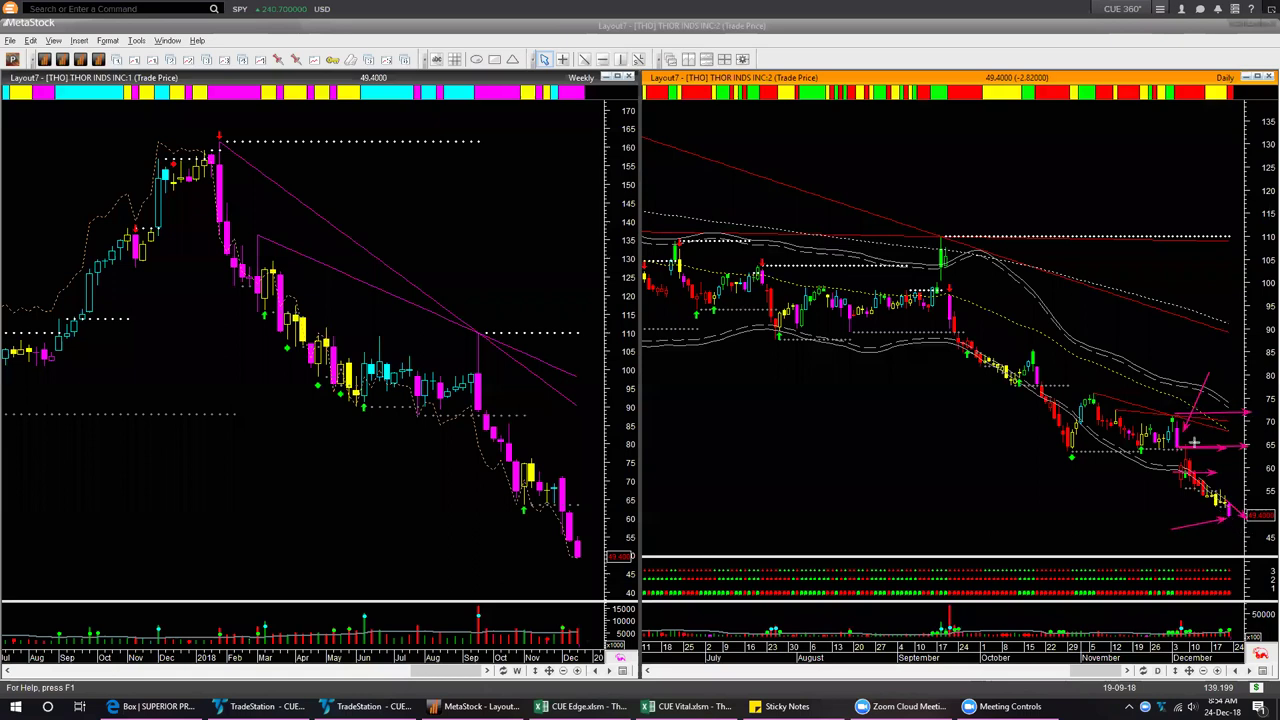
drag(1191, 439, 1252, 440)
key(ctrl+z)
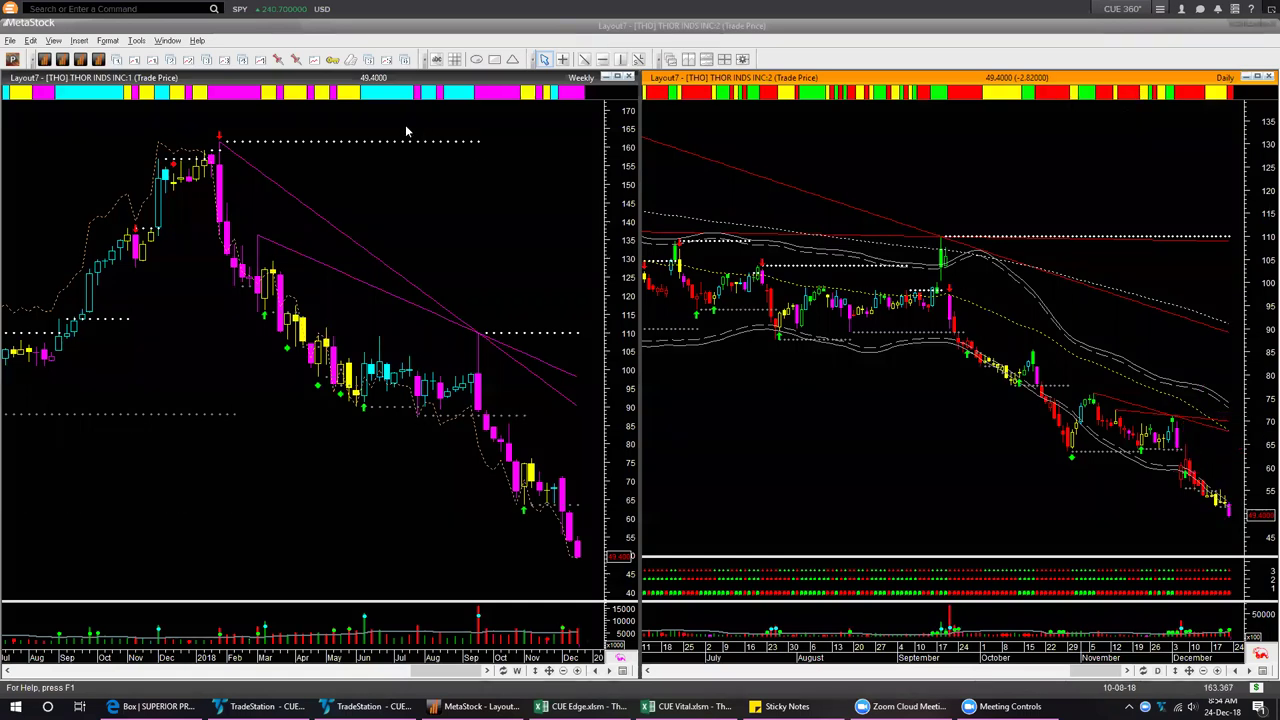
Open THO's daily chart with dotted levels above and below price, mark the December signal and latest candles with arrows, and clear the annotations
click(280, 60)
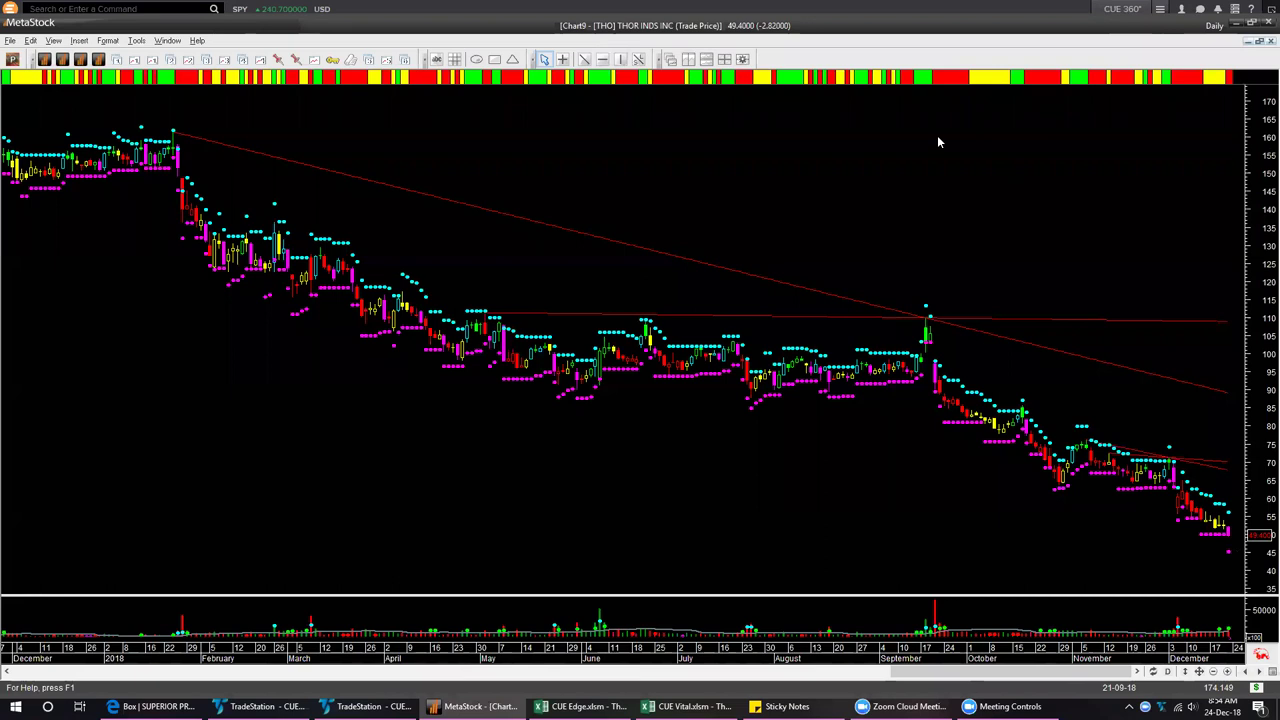
click(1203, 557)
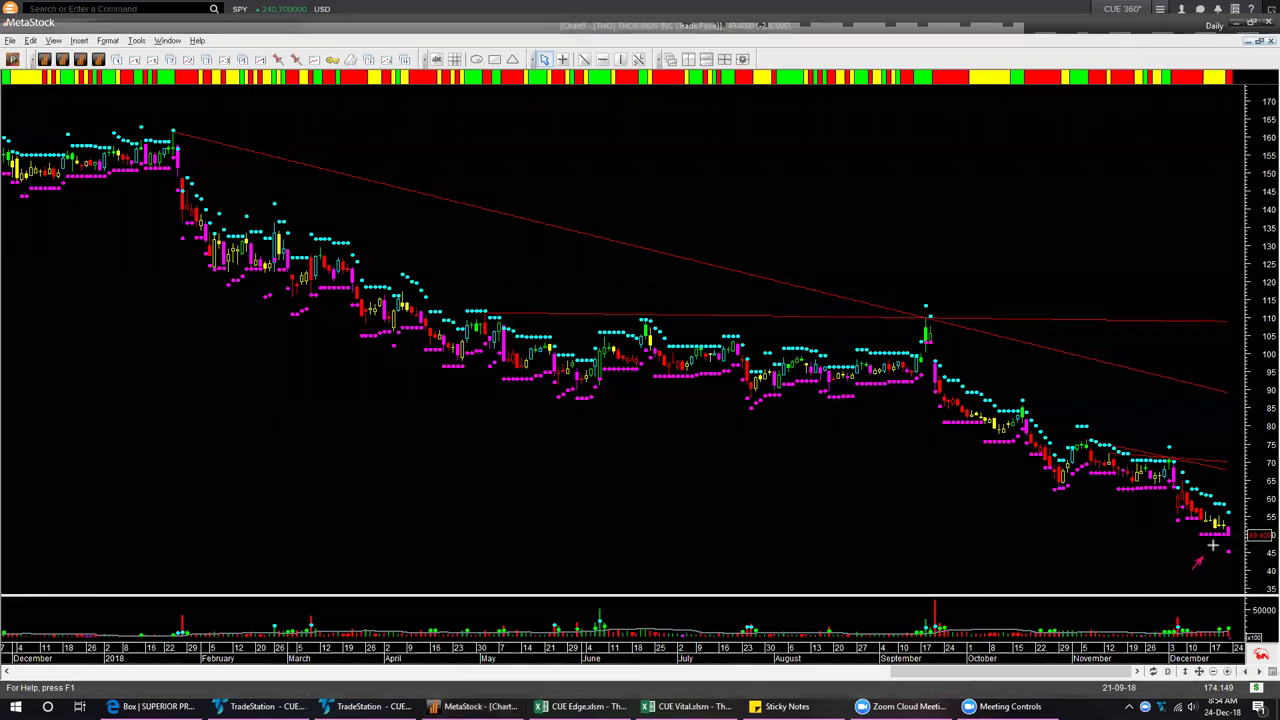
drag(1212, 545, 1226, 538)
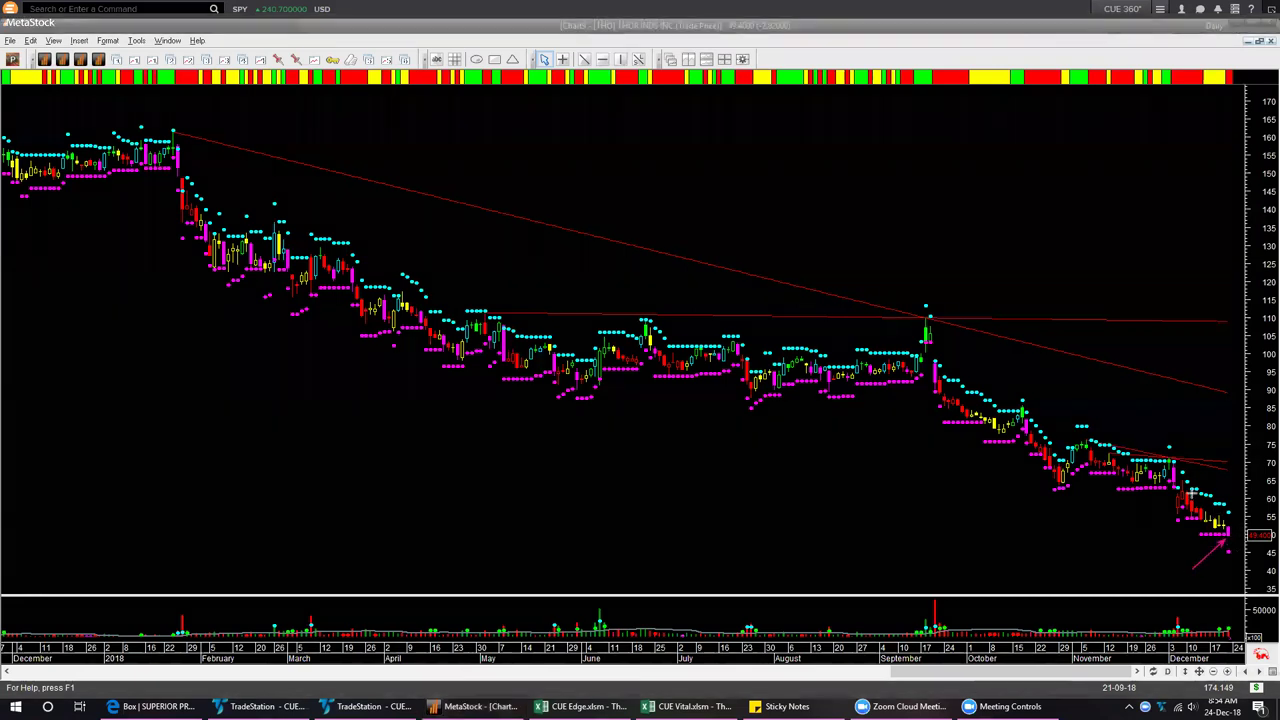
mouse_move(1184, 472)
mouse_down()
mouse_move(1249, 474)
mouse_move(1250, 511)
mouse_move(1263, 511)
mouse_up()
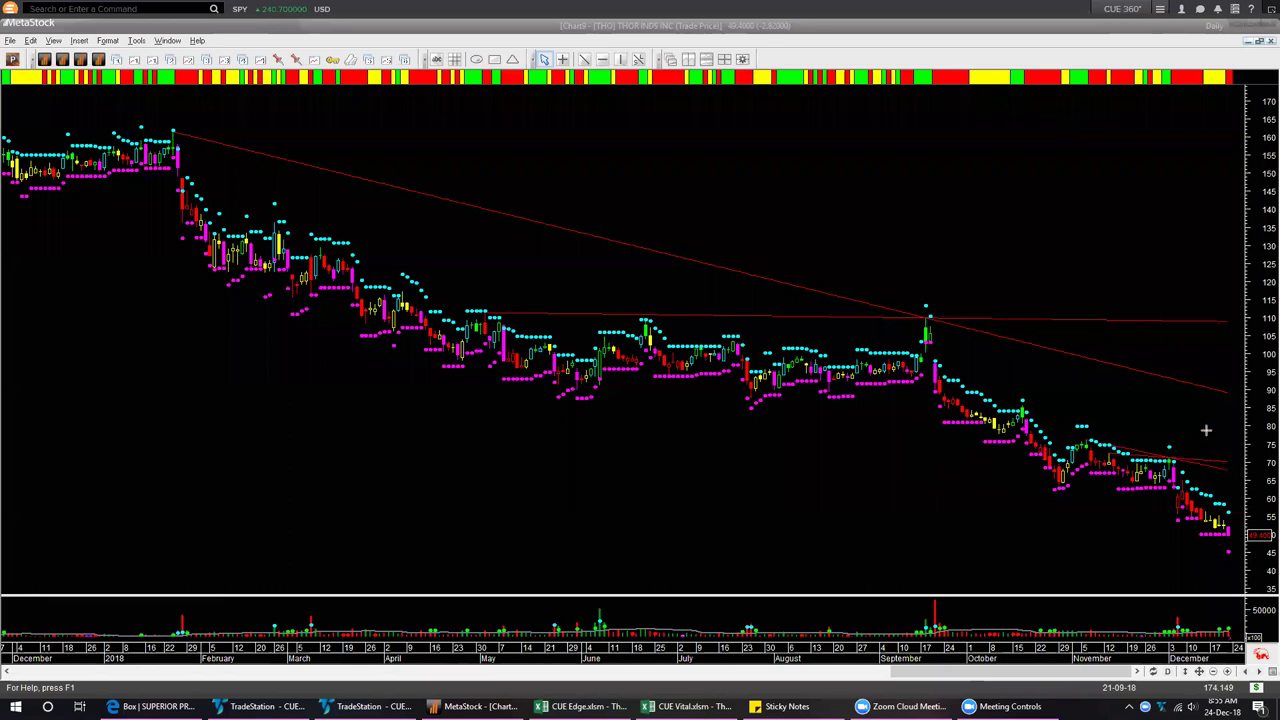
drag(1213, 406, 1178, 468)
drag(1175, 484, 1266, 512)
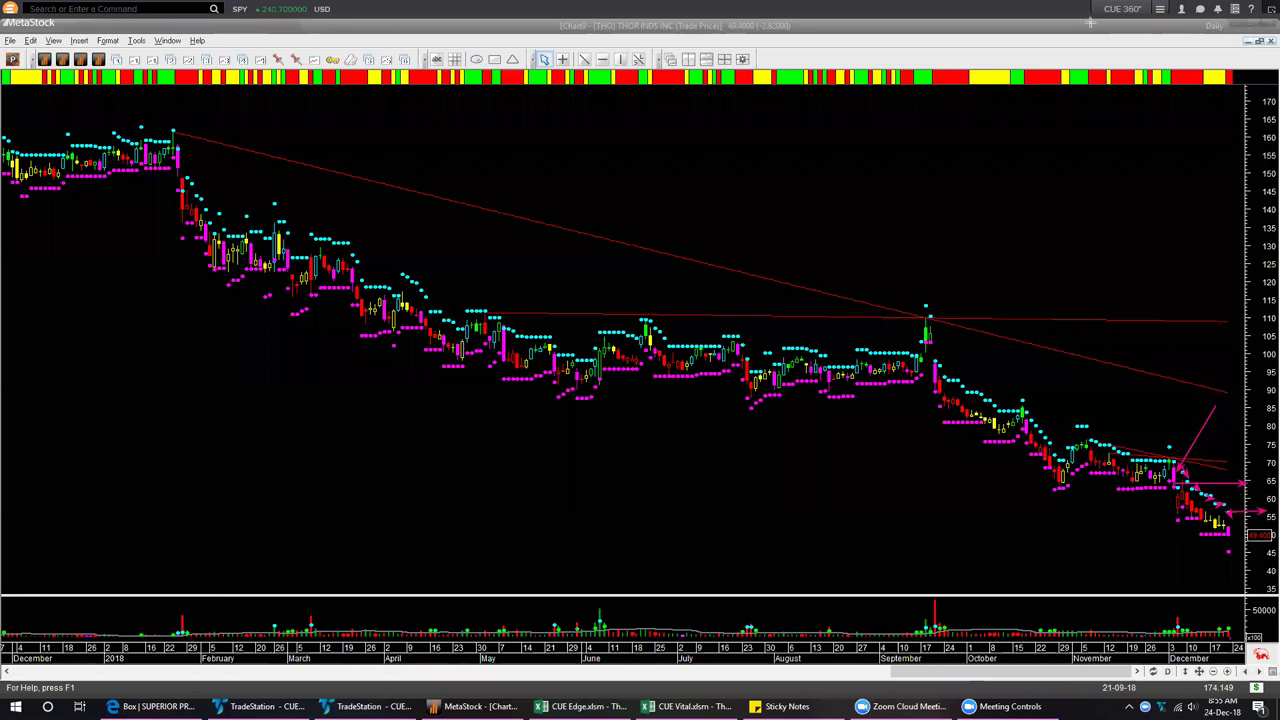
key(e)
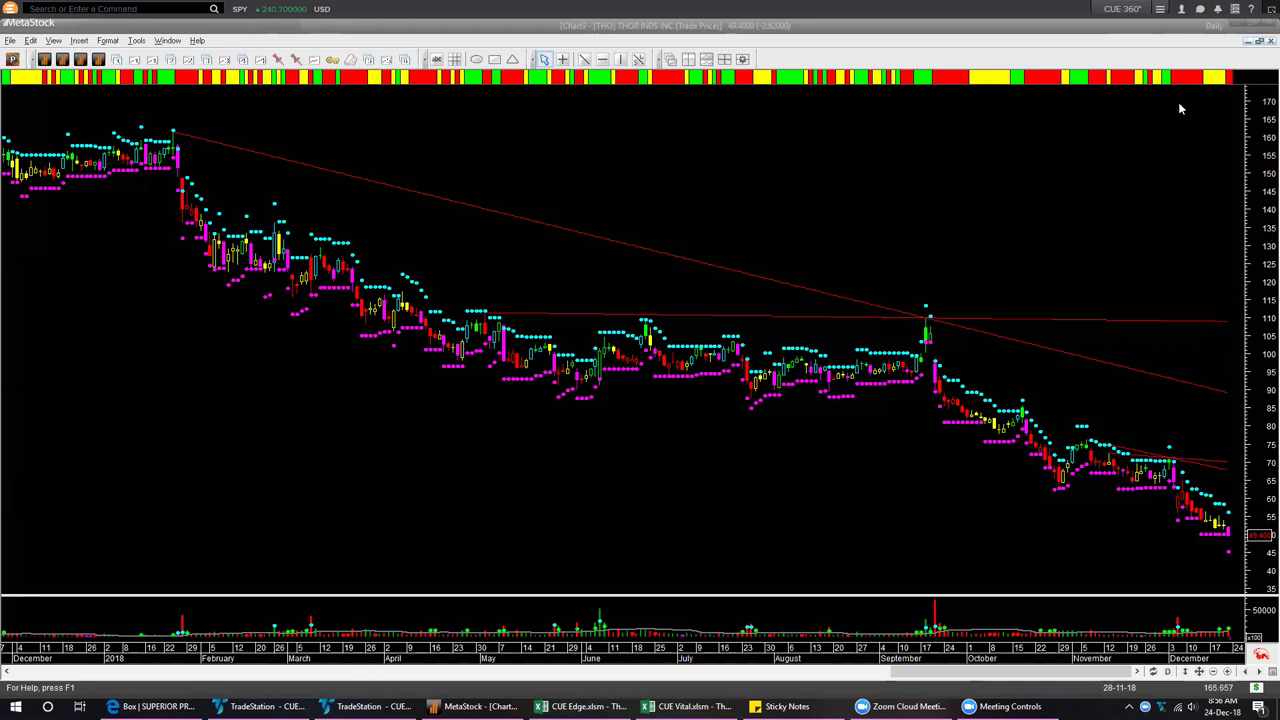
Return THO's weekly and daily charts to vertical columns and advance to the TIFFANY & CO (TIF) charts
click(1270, 41)
click(684, 390)
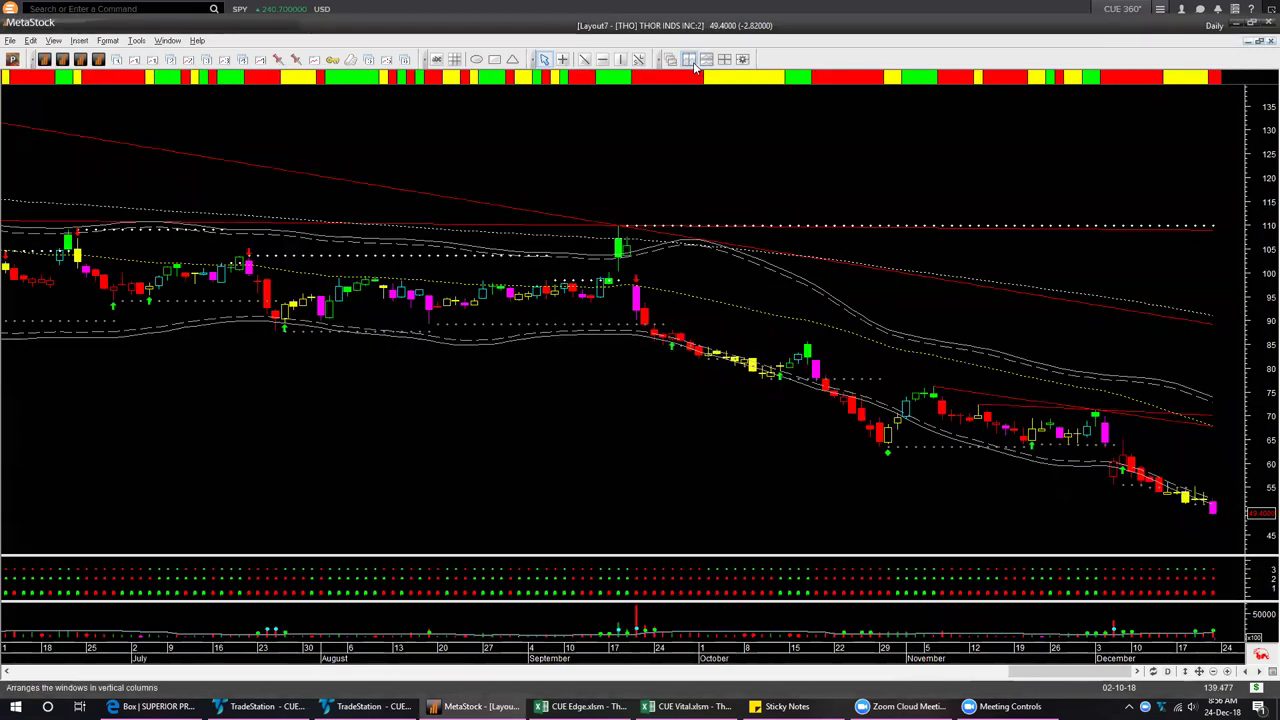
click(692, 61)
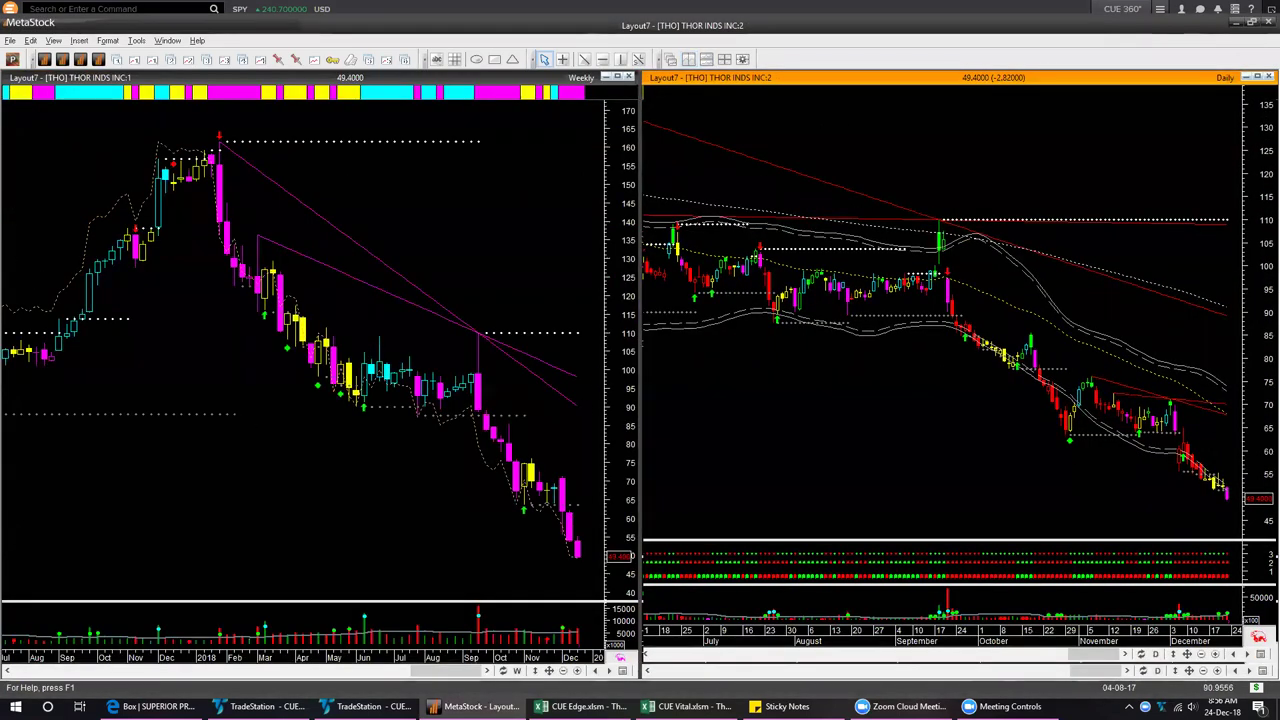
key(Page_Down)
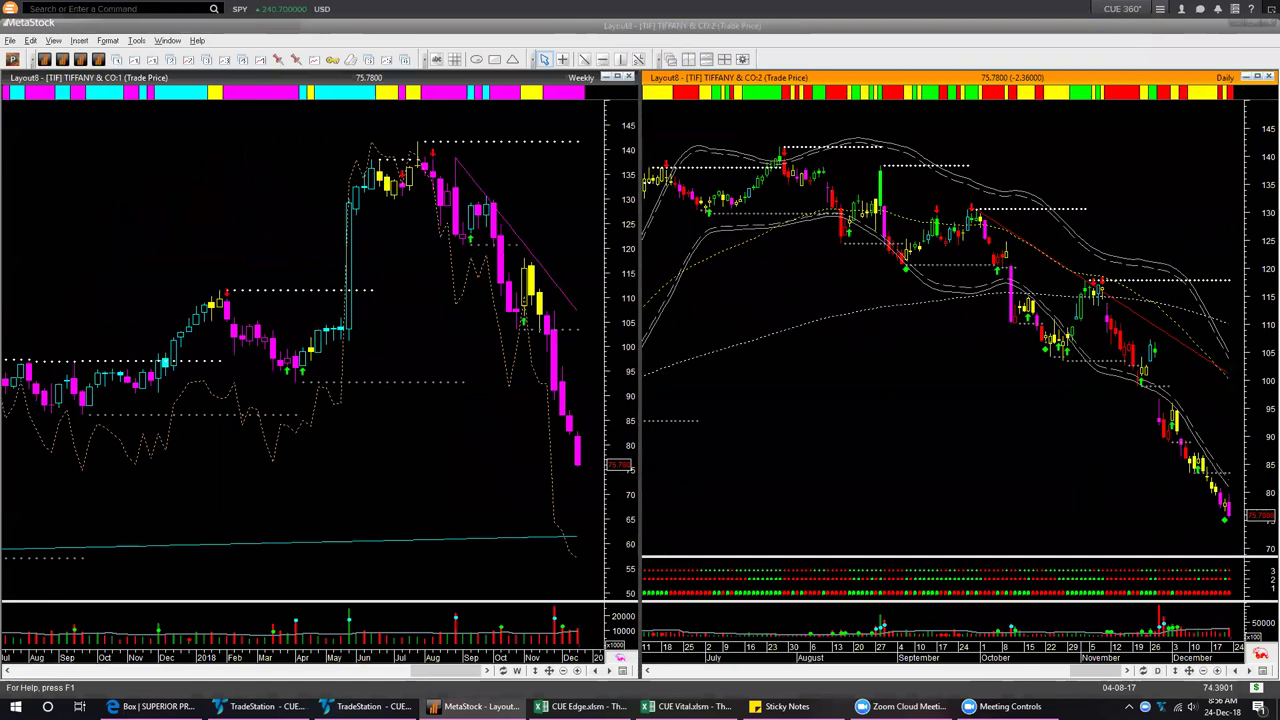
Close all open chart windows without saving the layout changes
click(123, 171)
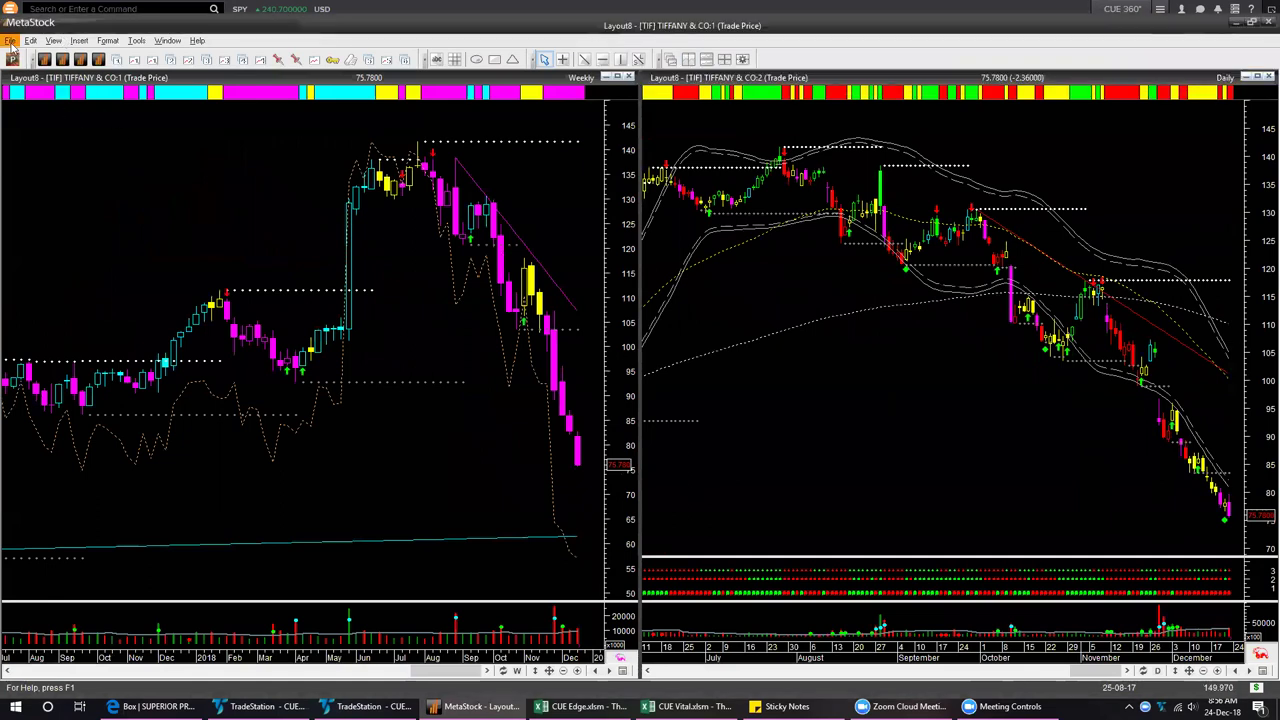
click(10, 40)
click(52, 116)
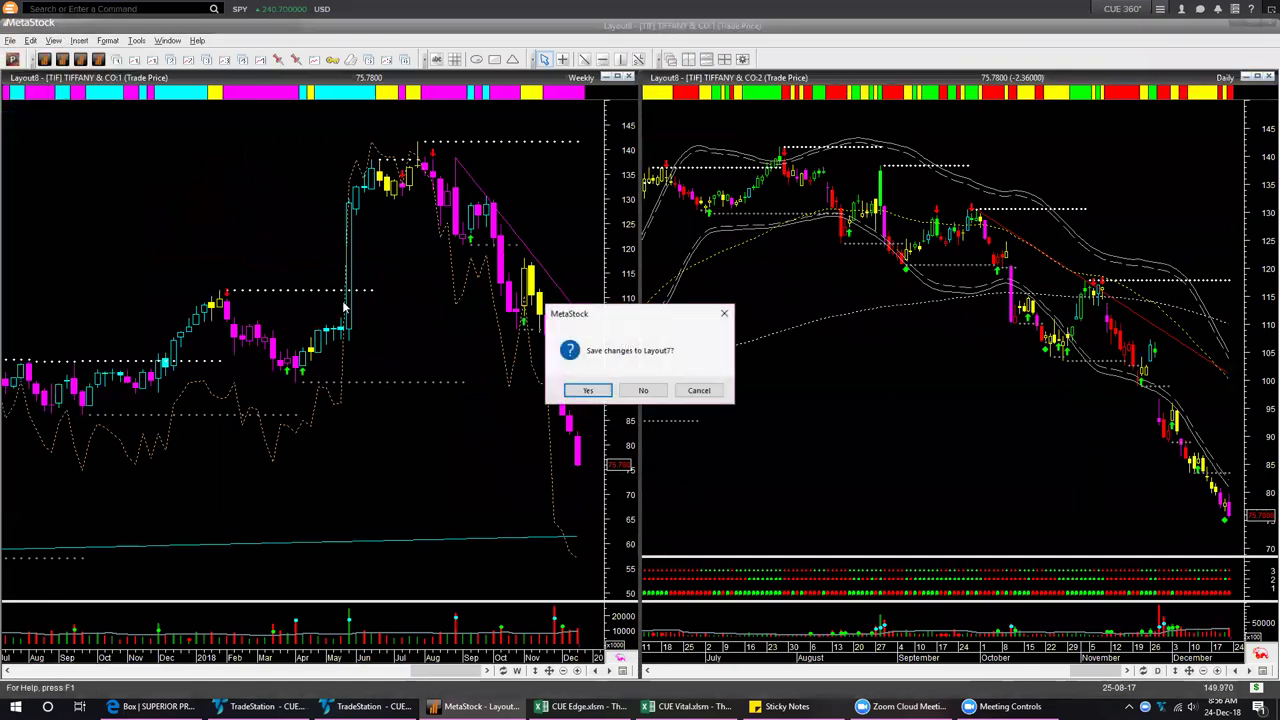
click(644, 391)
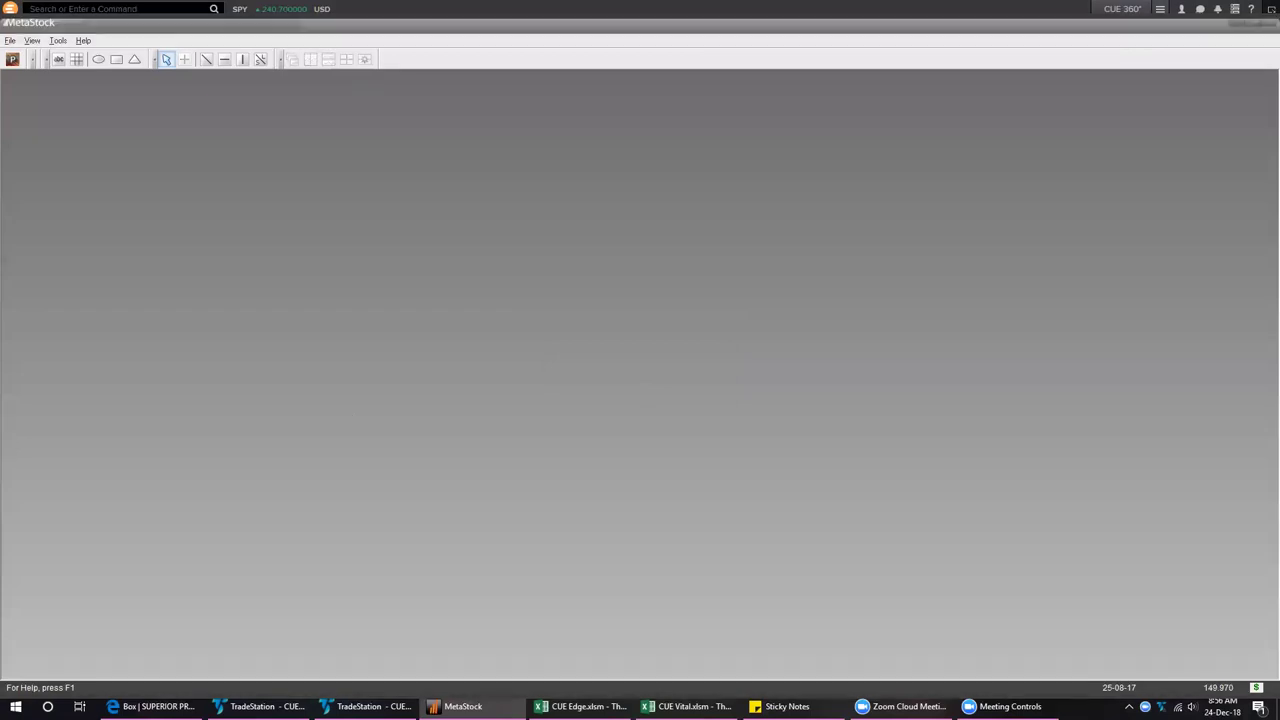
Go through the CUE Short GO WITH FLOW results to the end and select every instrument in the list
scroll(689, 420, up, 10)
scroll(589, 398, up, 15)
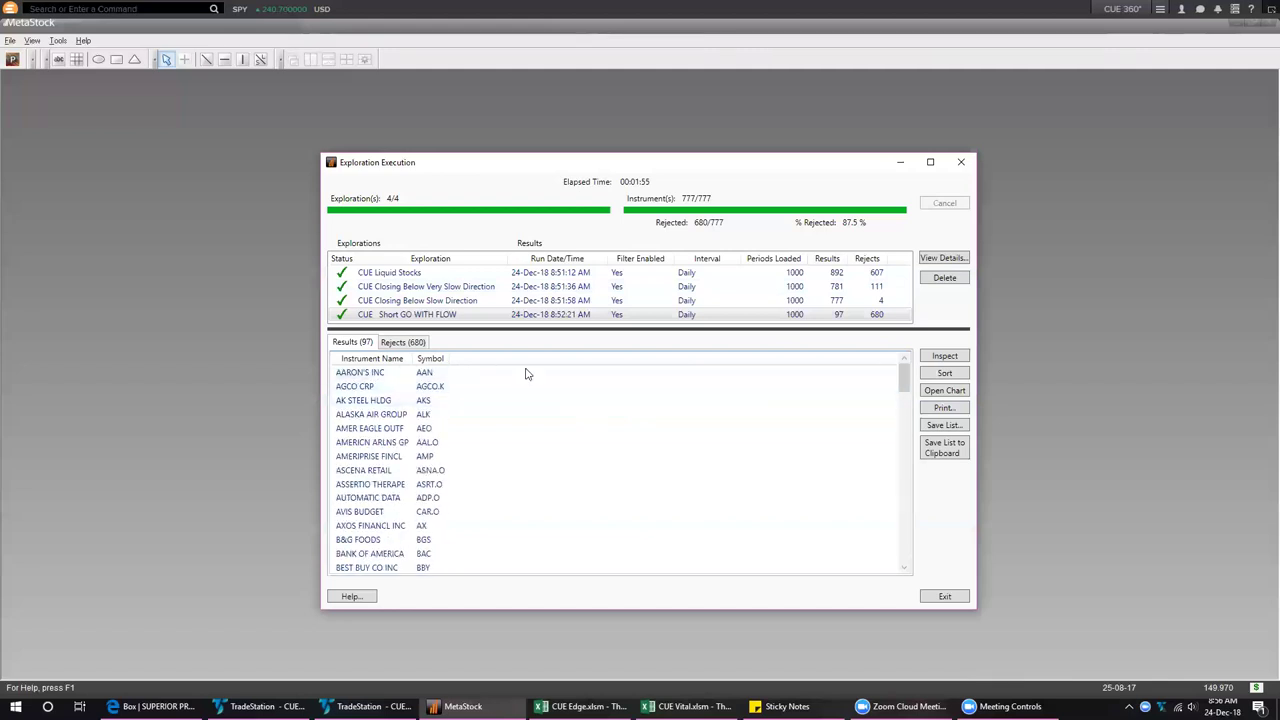
drag(904, 378, 930, 574)
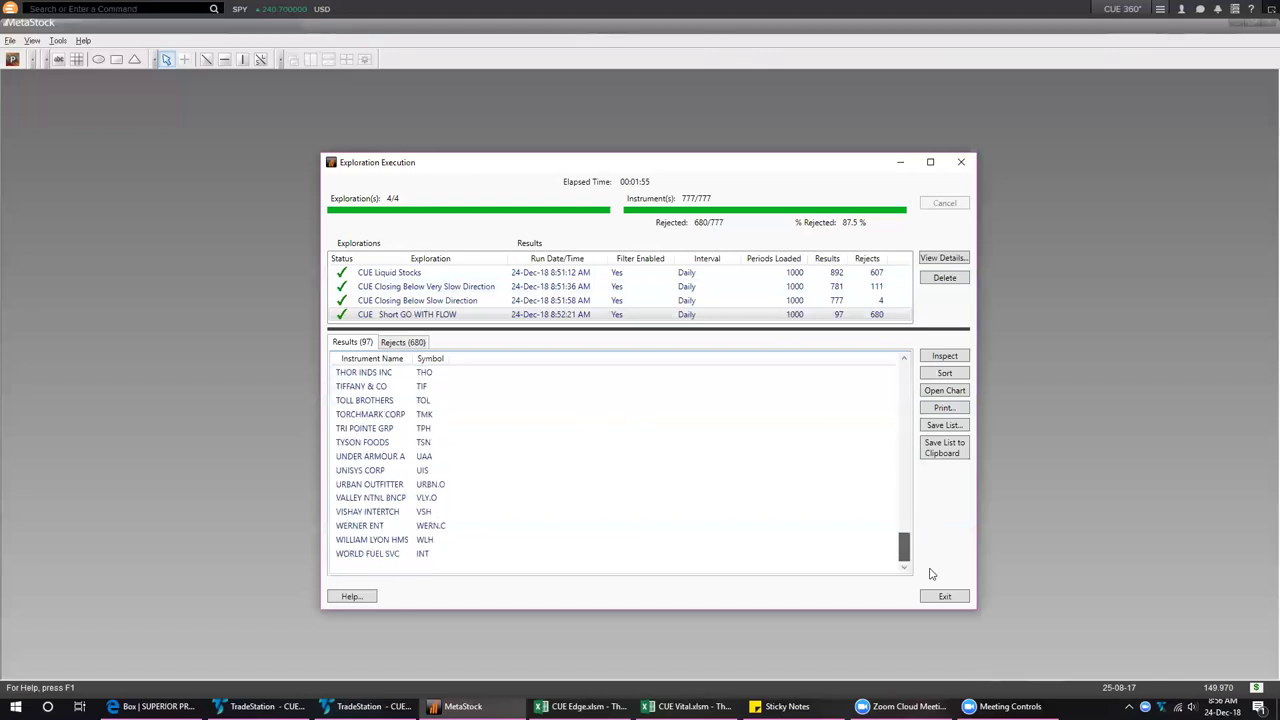
click(451, 556)
key(ctrl+a)
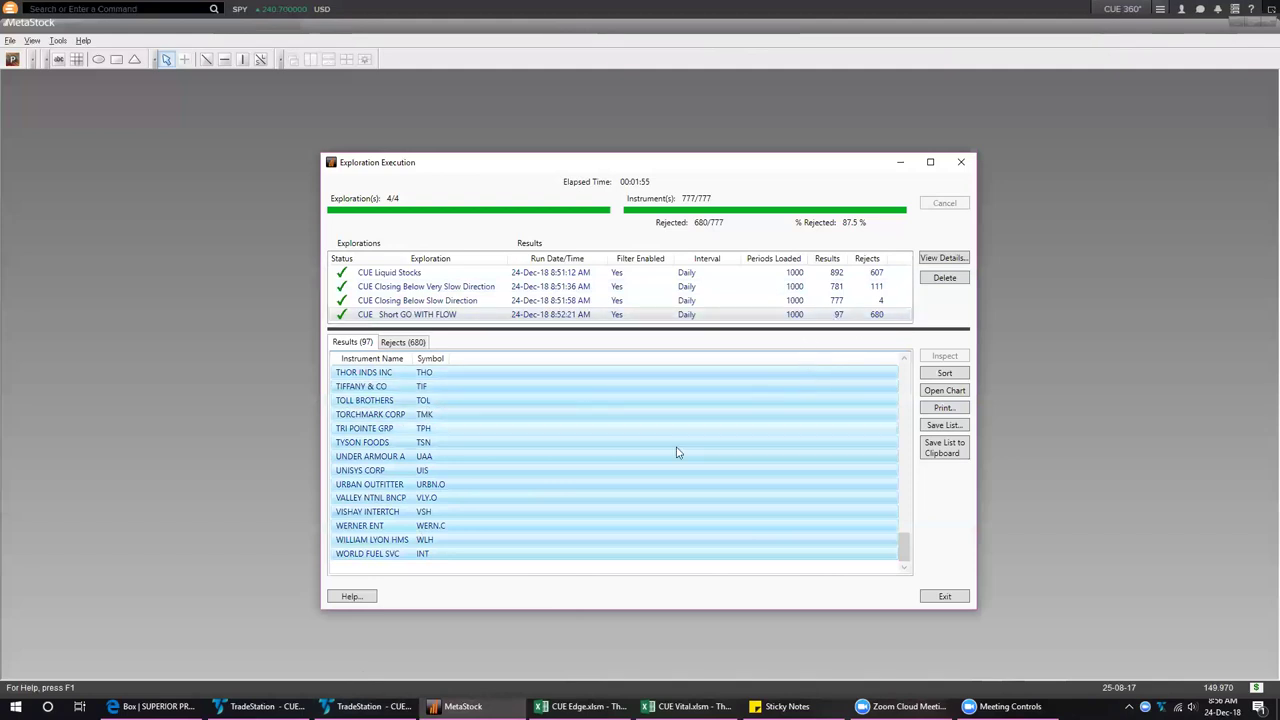
Switch to the CUE Vital workbook in Excel, check its DASHBOARD sheet, and open the Notes sheet
click(585, 706)
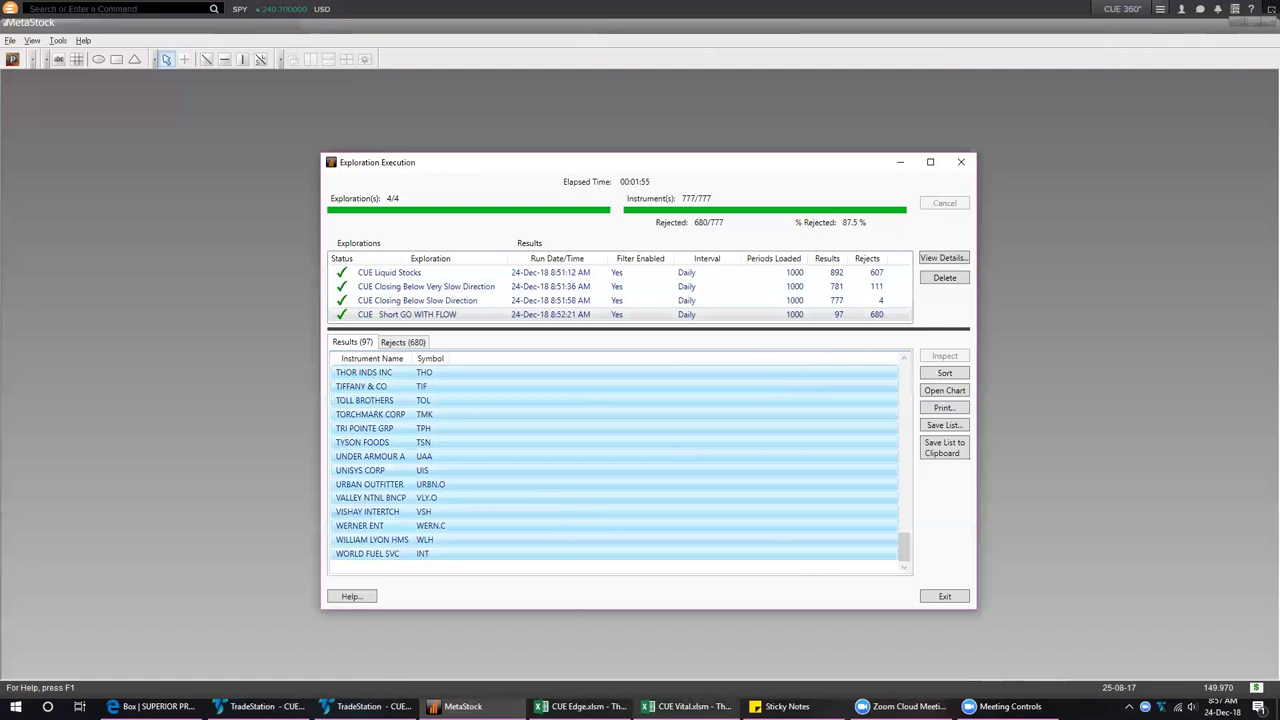
click(704, 655)
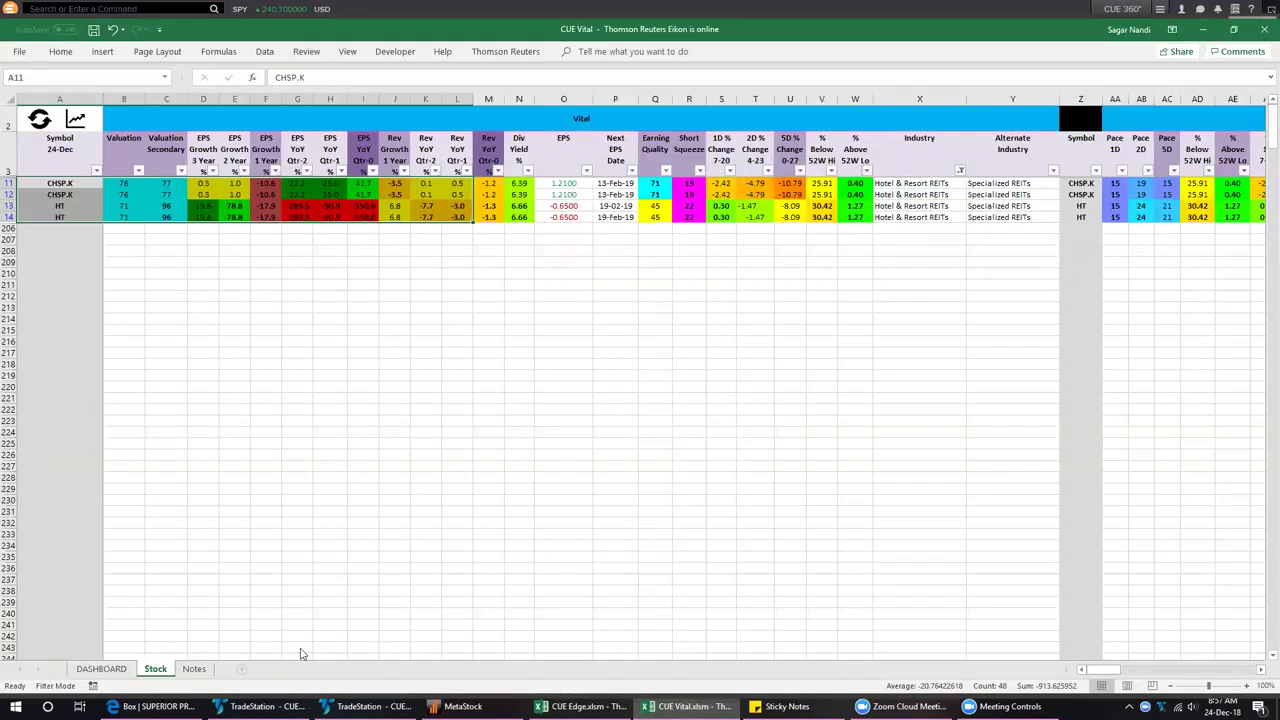
click(195, 670)
click(371, 481)
key(ctrl+Page_Up)
key(ctrl+Page_Up)
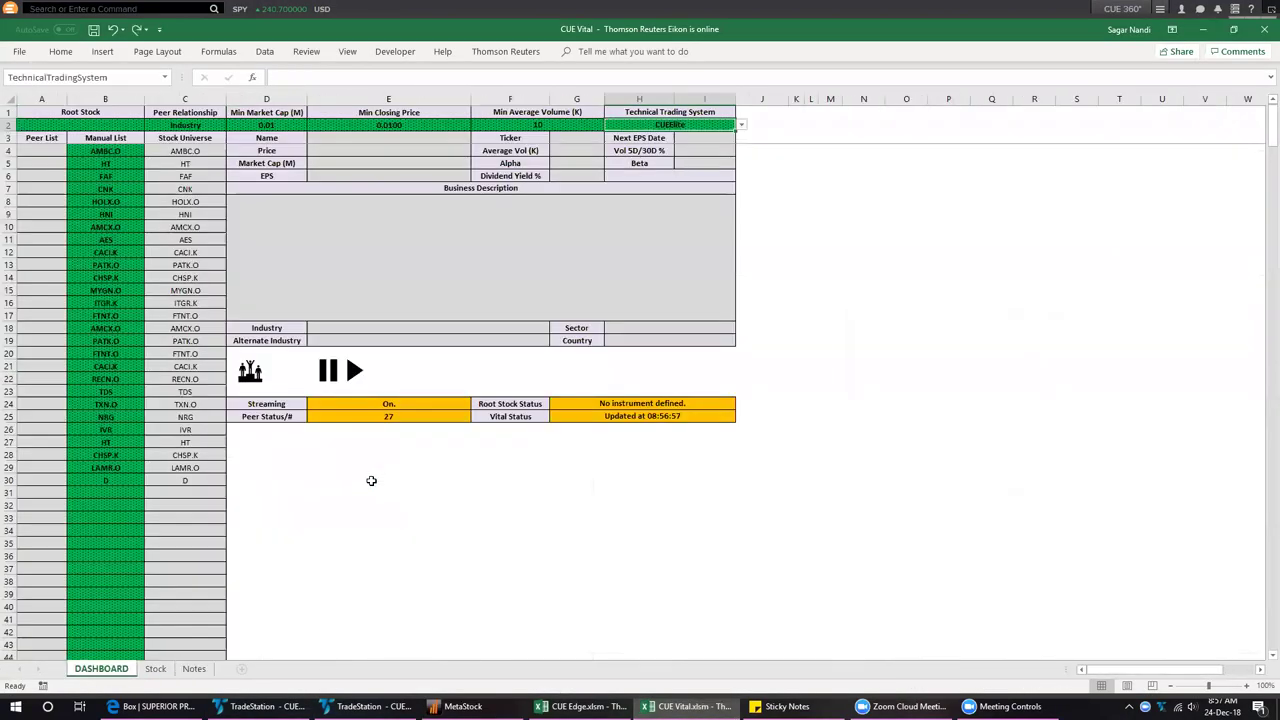
click(194, 668)
click(258, 531)
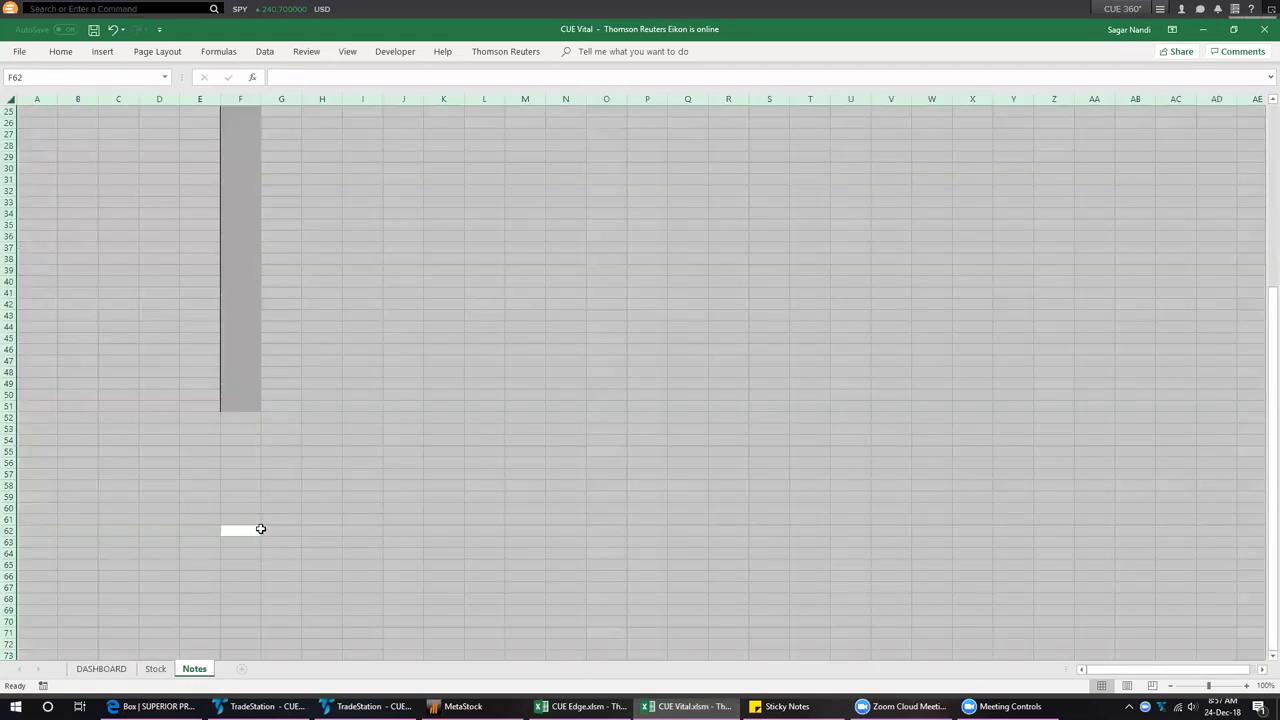
Paste the exploration results into the Notes sheet from cell A25 and select the symbols from B26 down to the last one
key(alt+Tab)
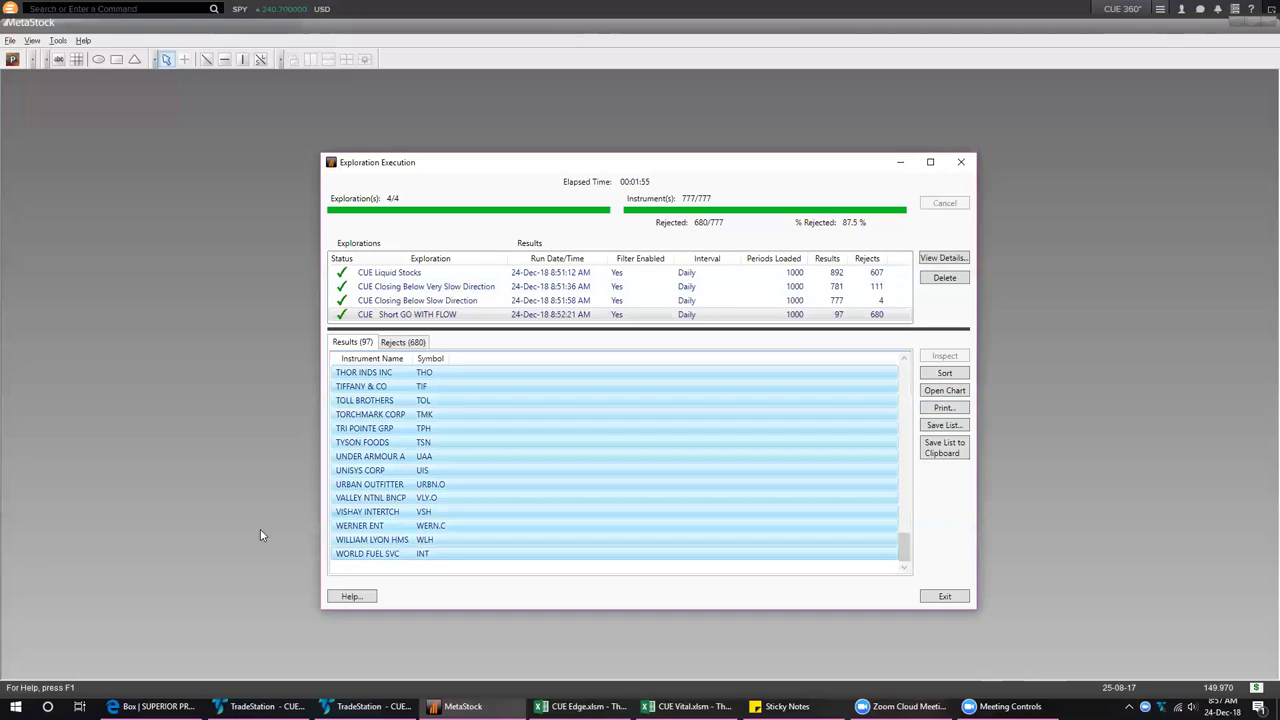
key(alt+Tab)
click(46, 110)
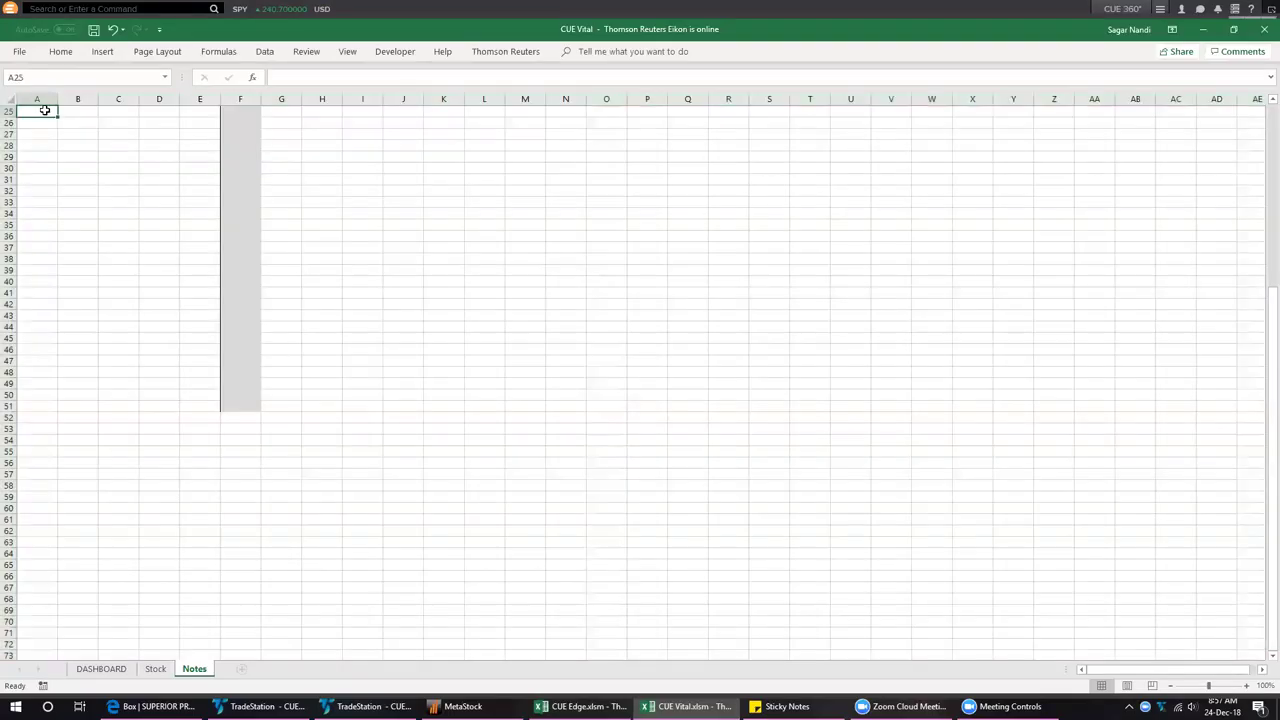
right_click(45, 110)
click(78, 168)
click(102, 174)
click(78, 124)
scroll(106, 535, down, 8)
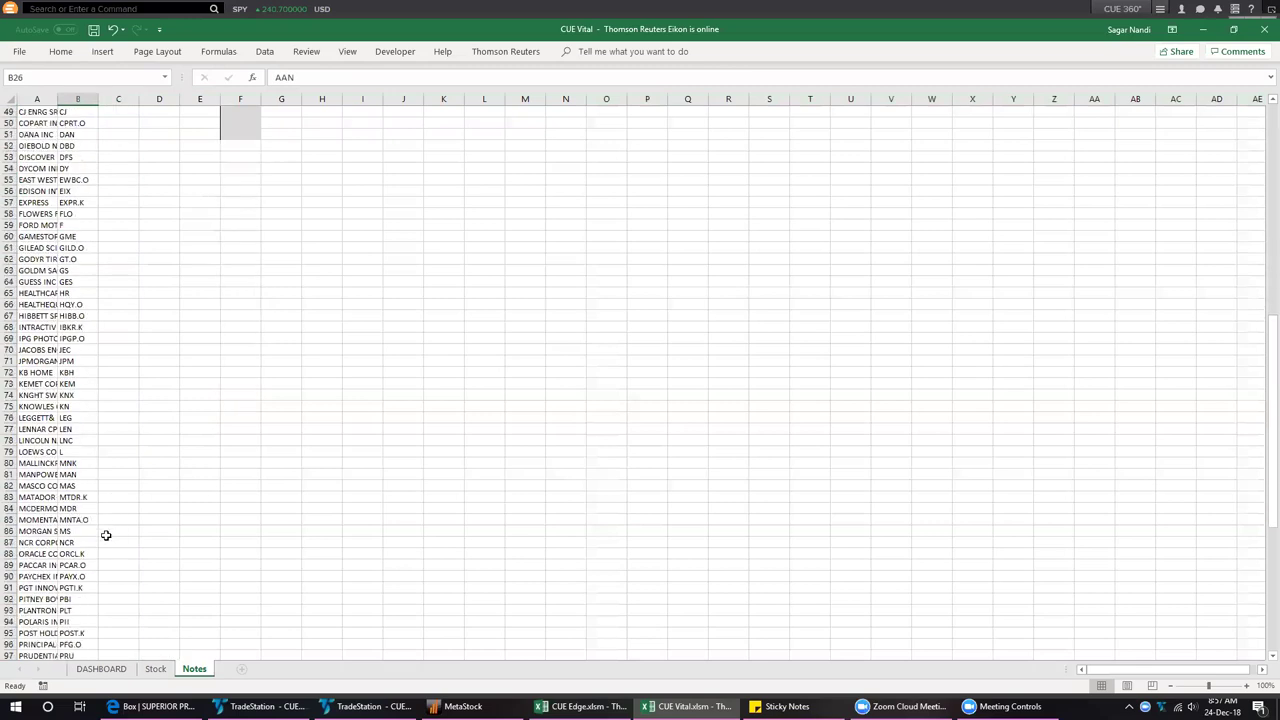
scroll(106, 535, down, 14)
shift+click(74, 463)
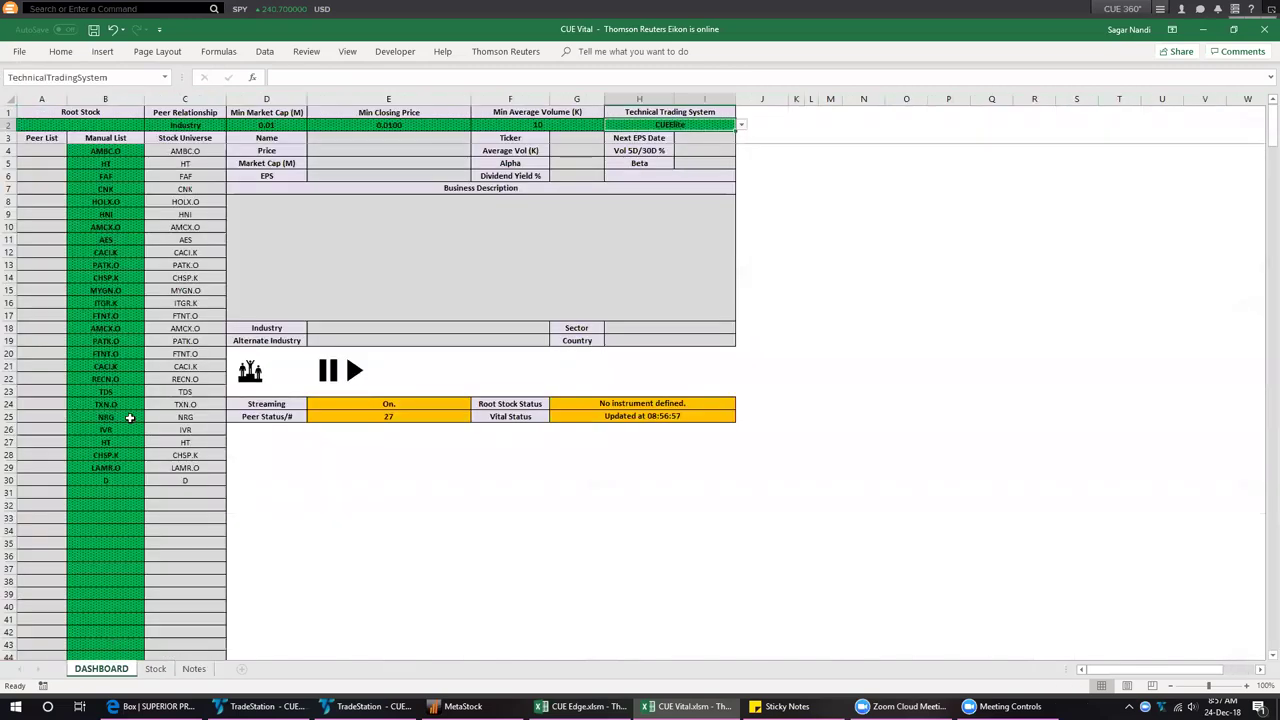
Clear the old symbols from the Manual List column on the DASHBOARD sheet, starting at B4
click(101, 668)
click(104, 151)
shift+click(107, 524)
key(Delete)
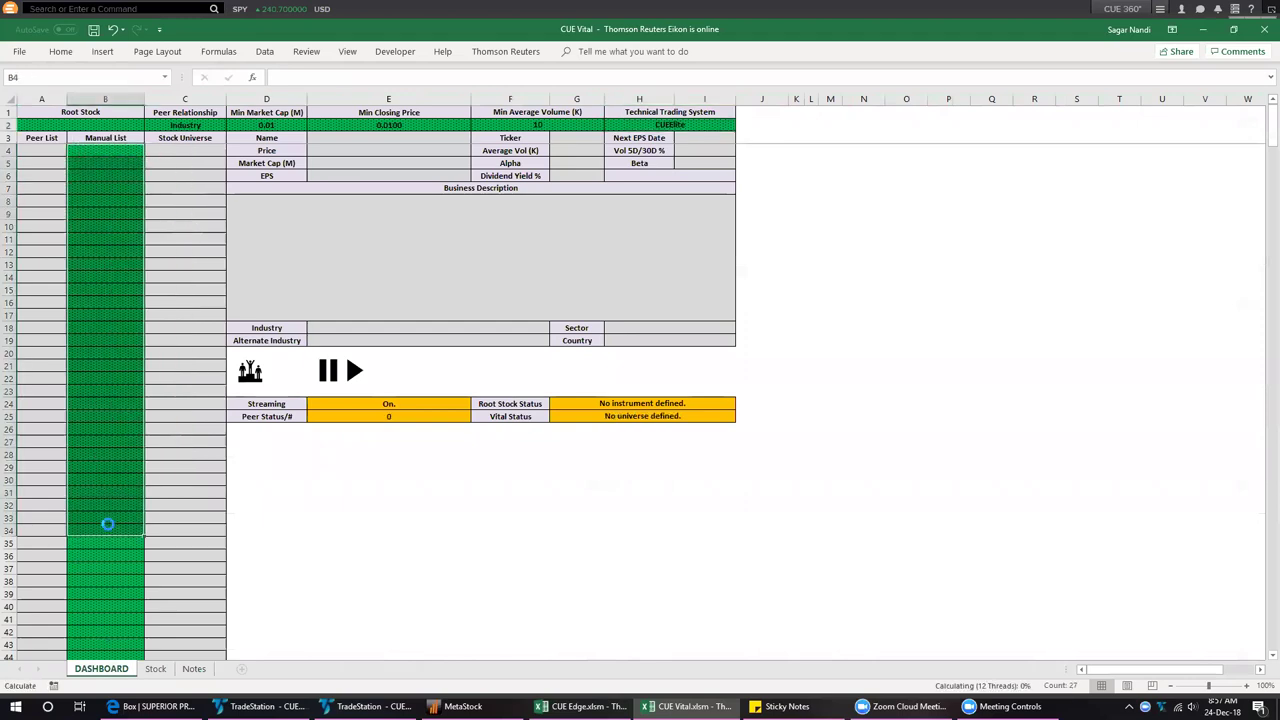
Copy the selected symbols from the Notes sheet and paste them as values into the DASHBOARD's Manual List from B4
click(155, 668)
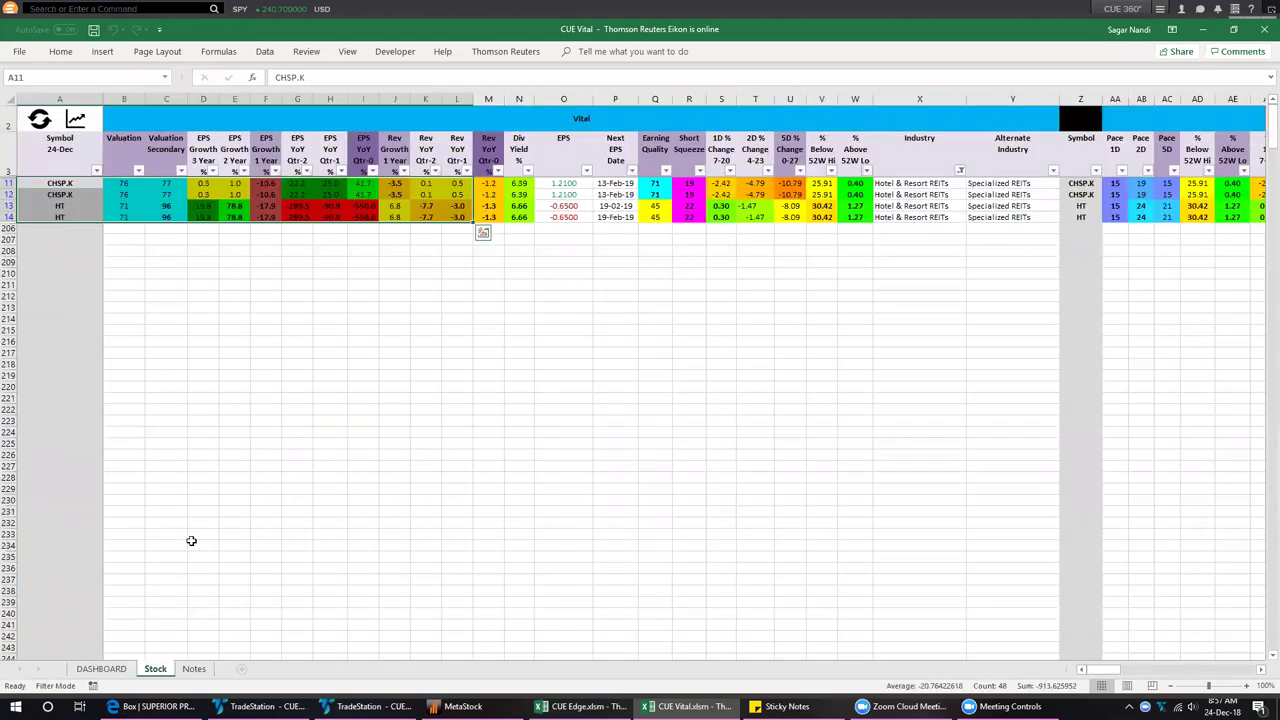
click(194, 668)
key(ctrl+c)
click(101, 668)
click(100, 148)
right_click(100, 148)
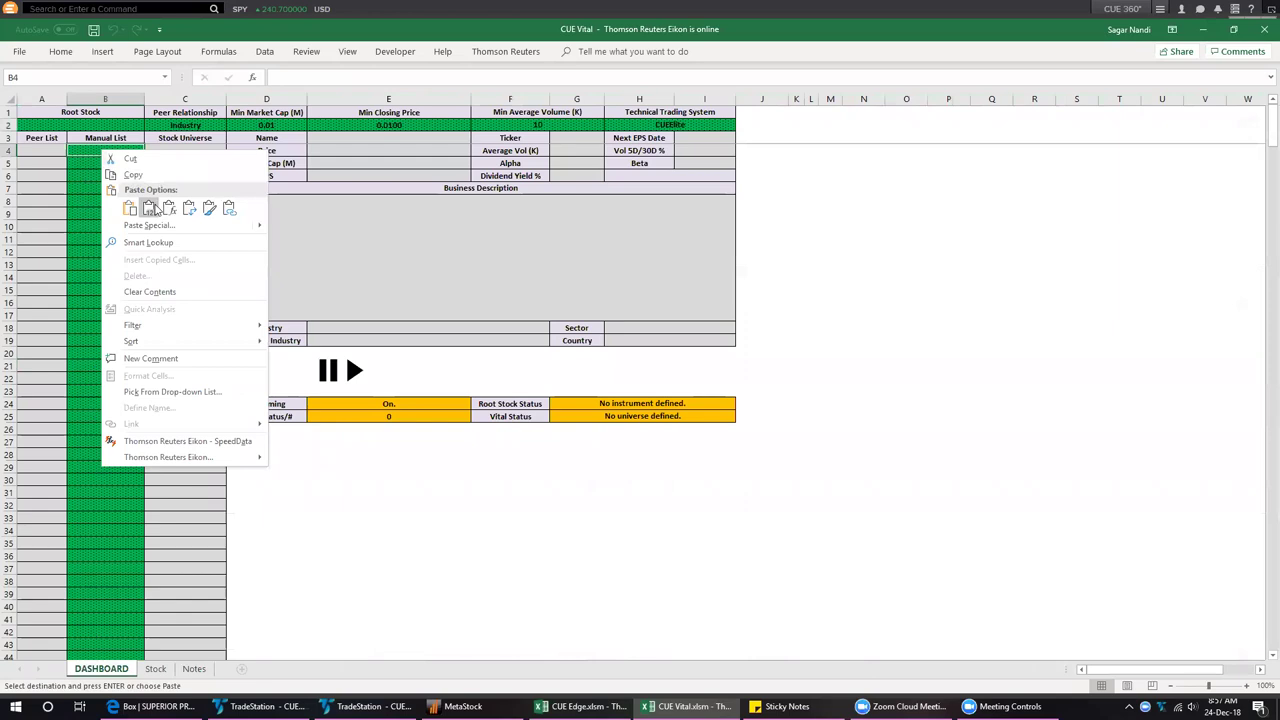
click(149, 207)
click(104, 227)
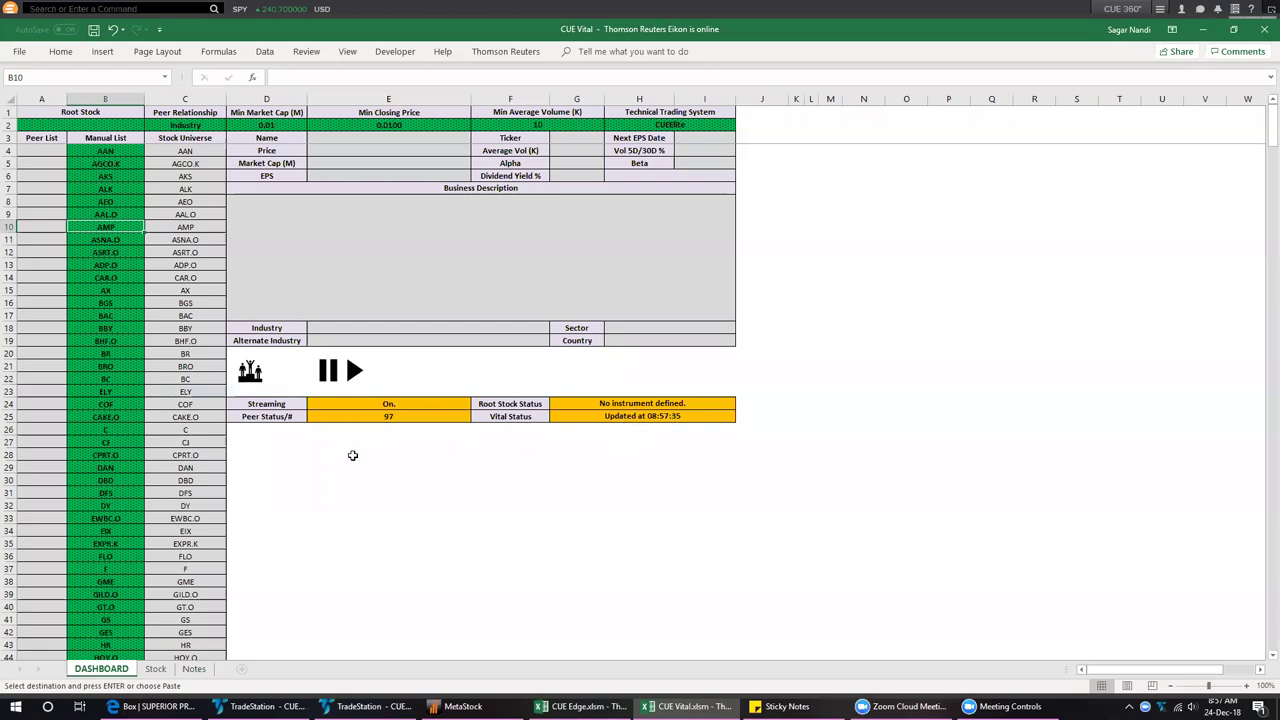
Load the new stock universe from the DASHBOARD into the Stock sheet and select the Valuation column header
click(614, 417)
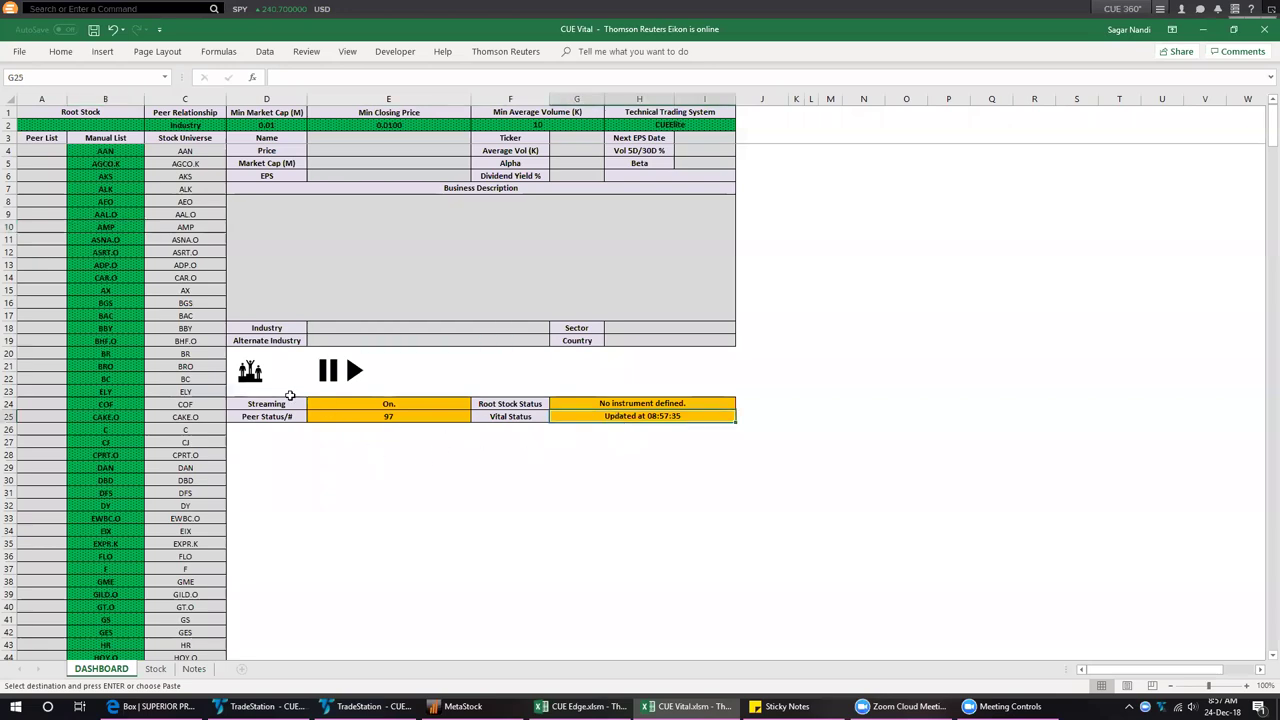
click(251, 371)
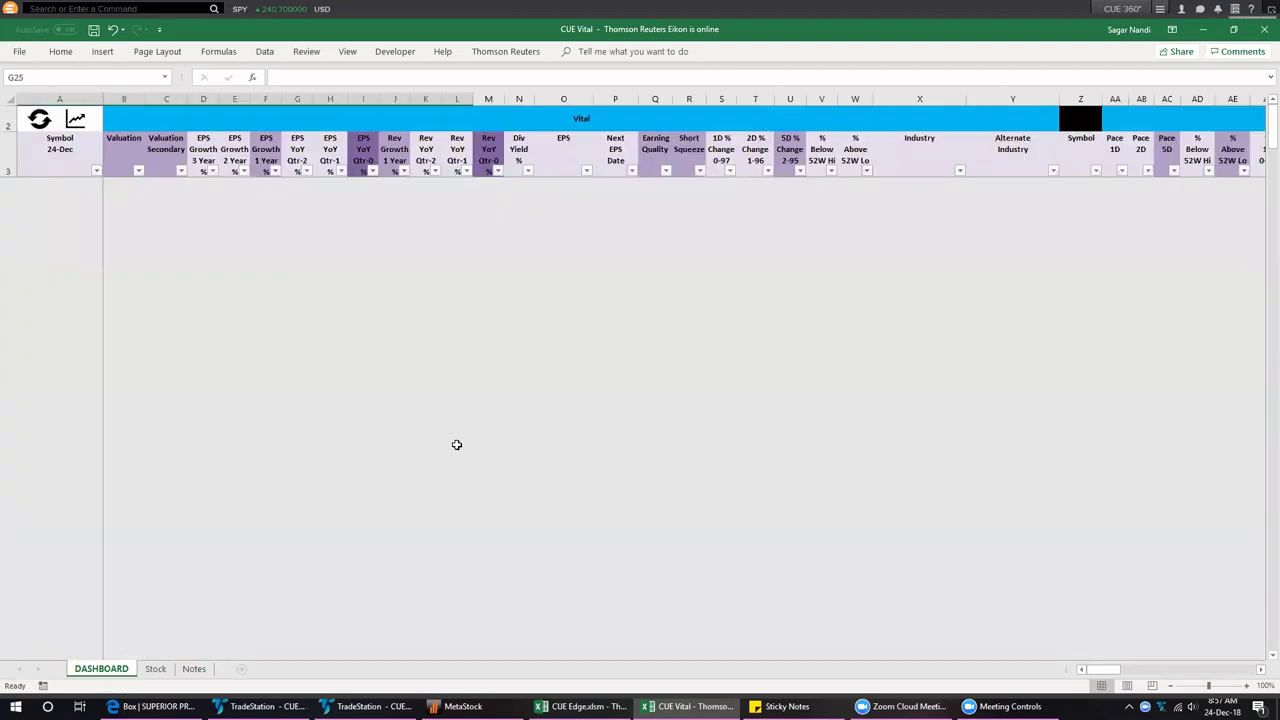
click(124, 146)
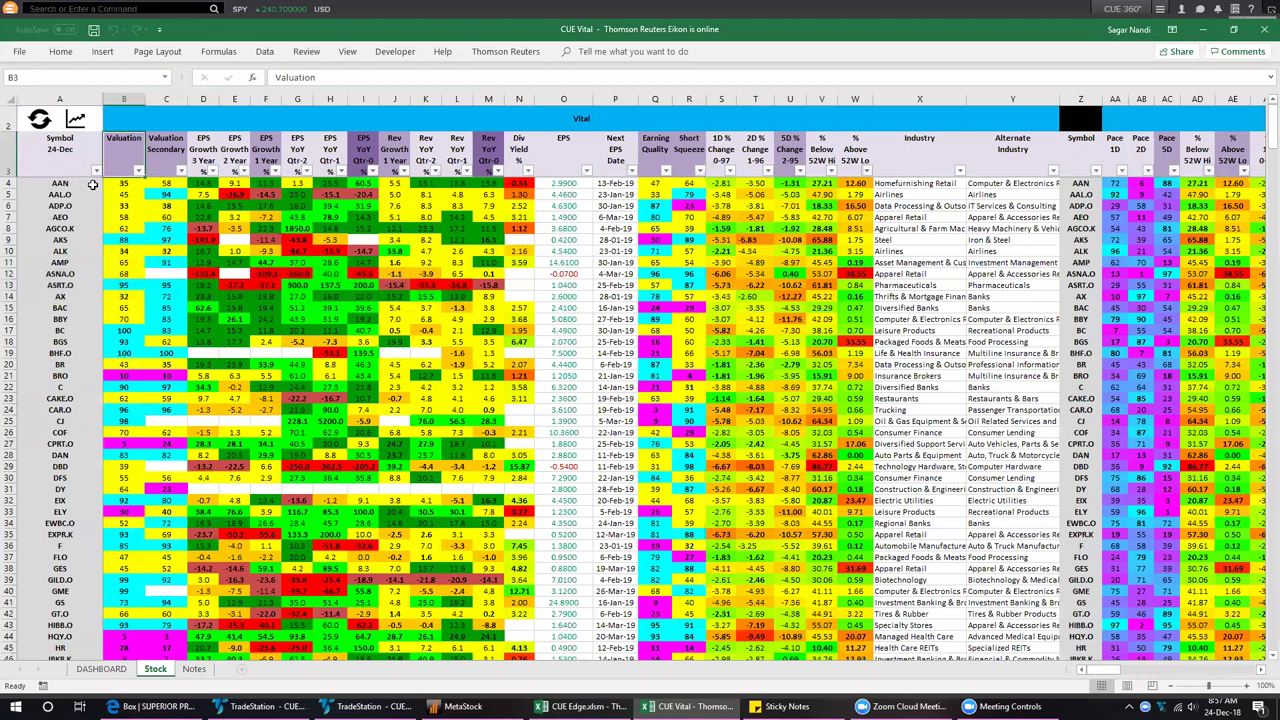
Filter the Valuation column by magenta cell color and copy the symbols of the remaining stocks
click(138, 171)
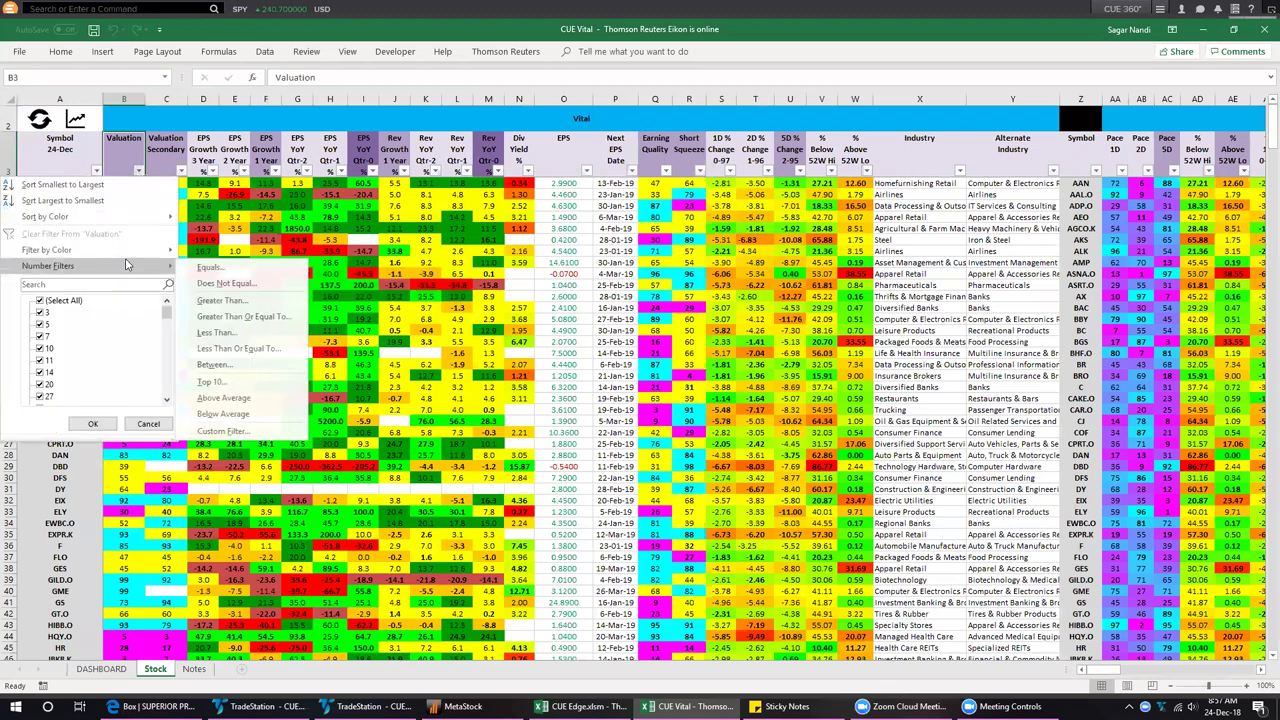
mouse_move(145, 251)
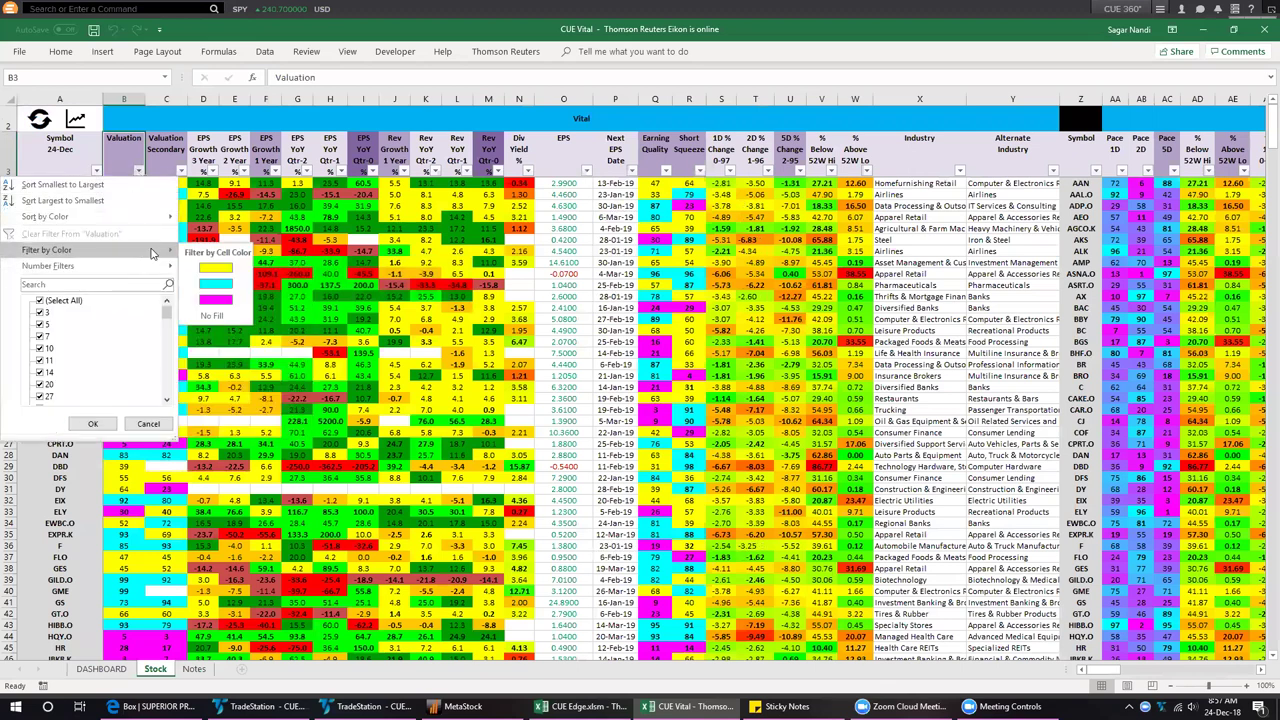
click(230, 301)
drag(50, 184, 75, 308)
key(ctrl+c)
Clear the full exploration symbol list from the DASHBOARD's Manual List, from B4 down to row 100
key(ctrl+Page_Up)
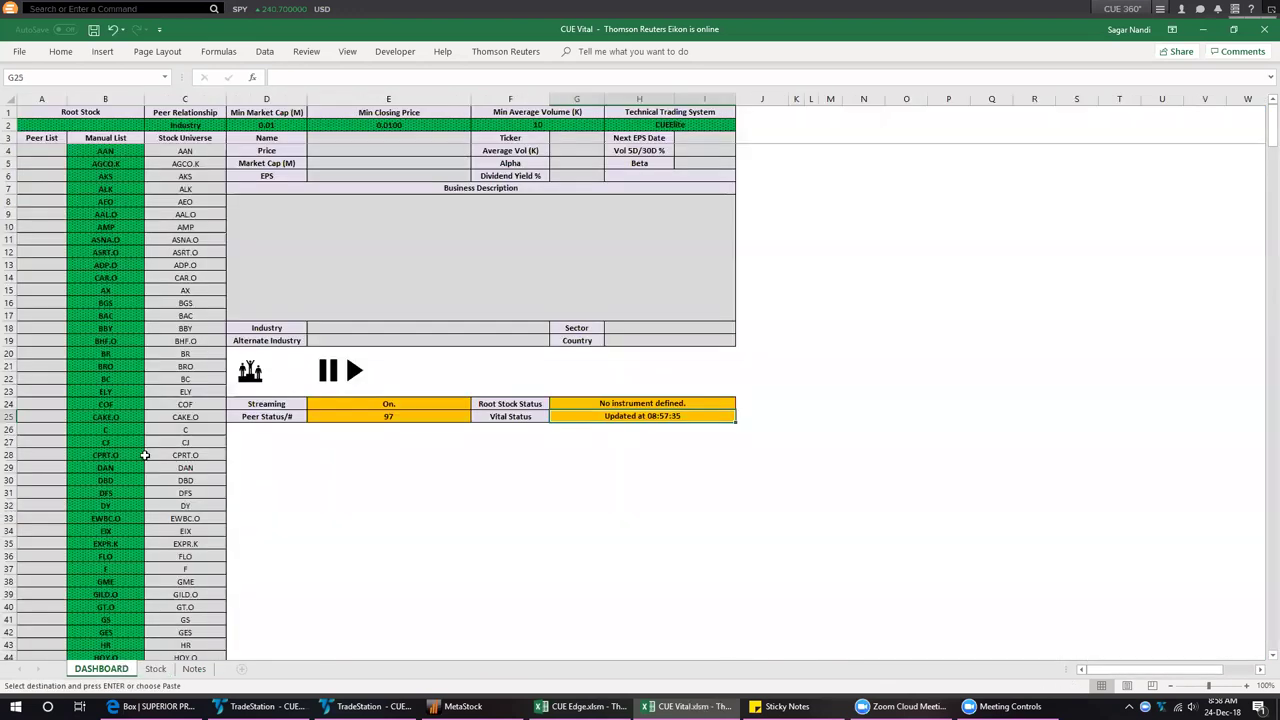
click(117, 150)
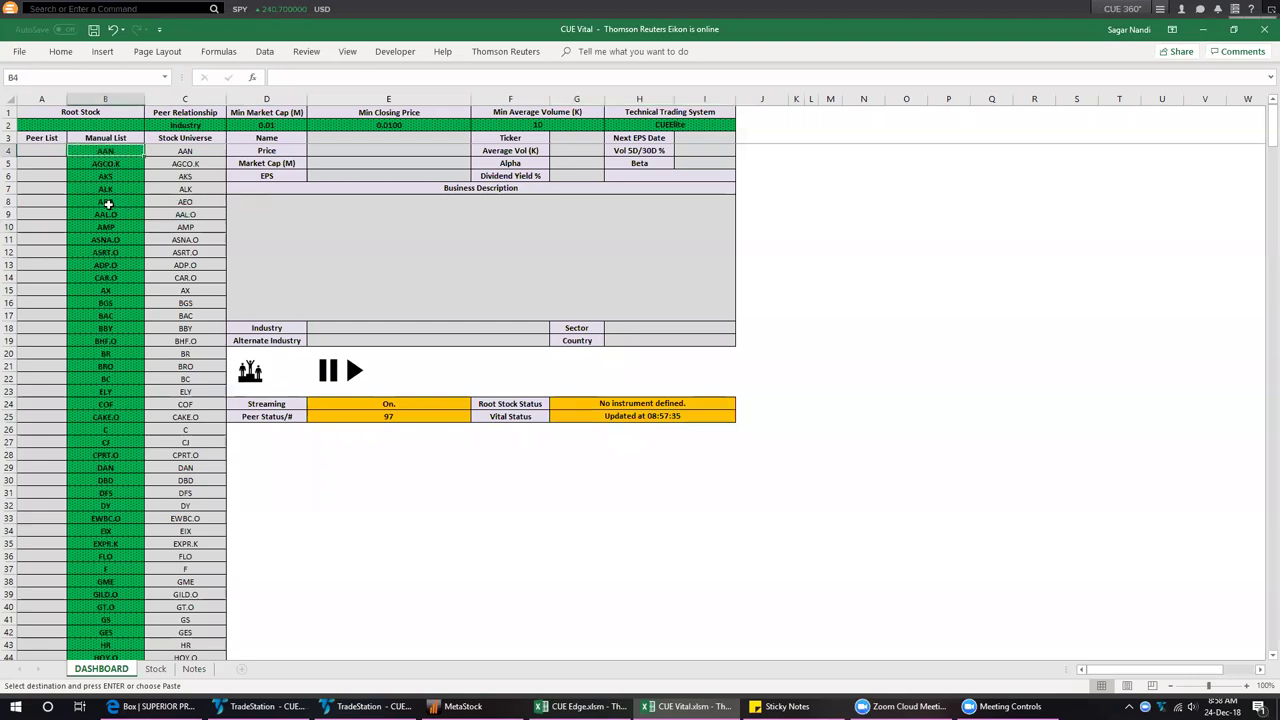
scroll(108, 204, down, 7)
key(Delete)
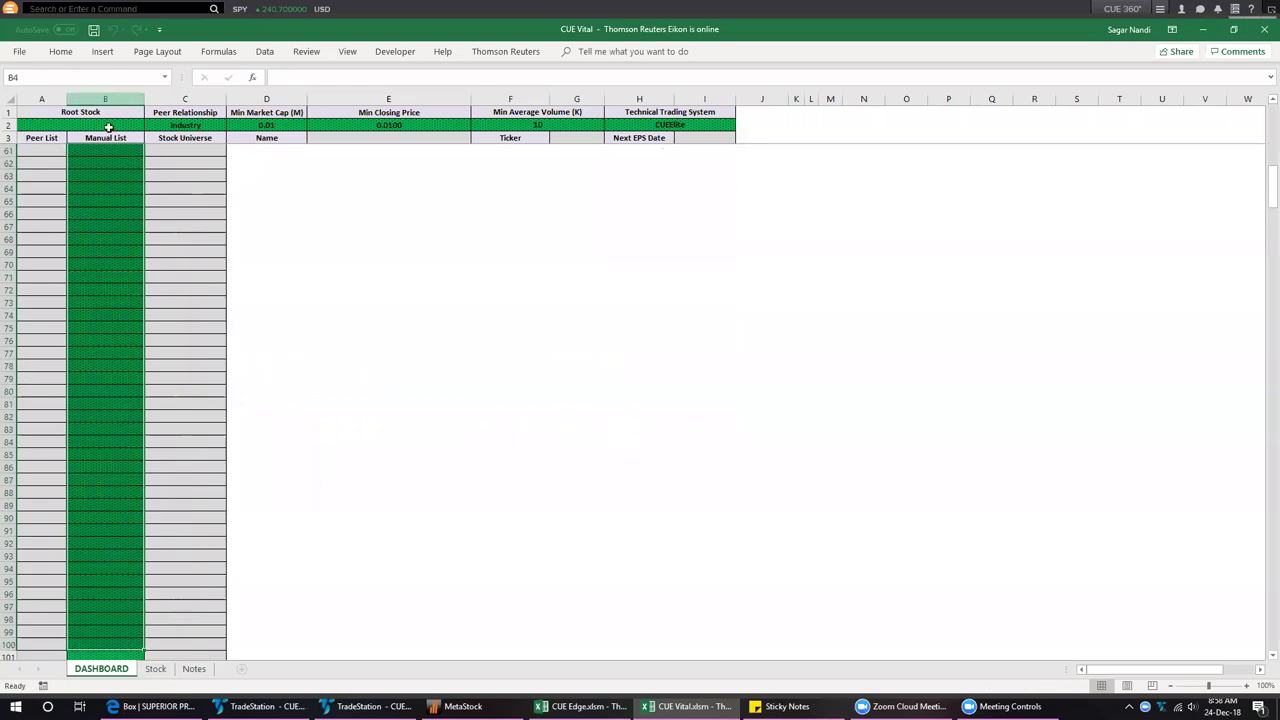
Copy the valuation-filtered symbols from the Stock sheet and paste them as values into the DASHBOARD's Manual List from B4
click(107, 138)
key(Down)
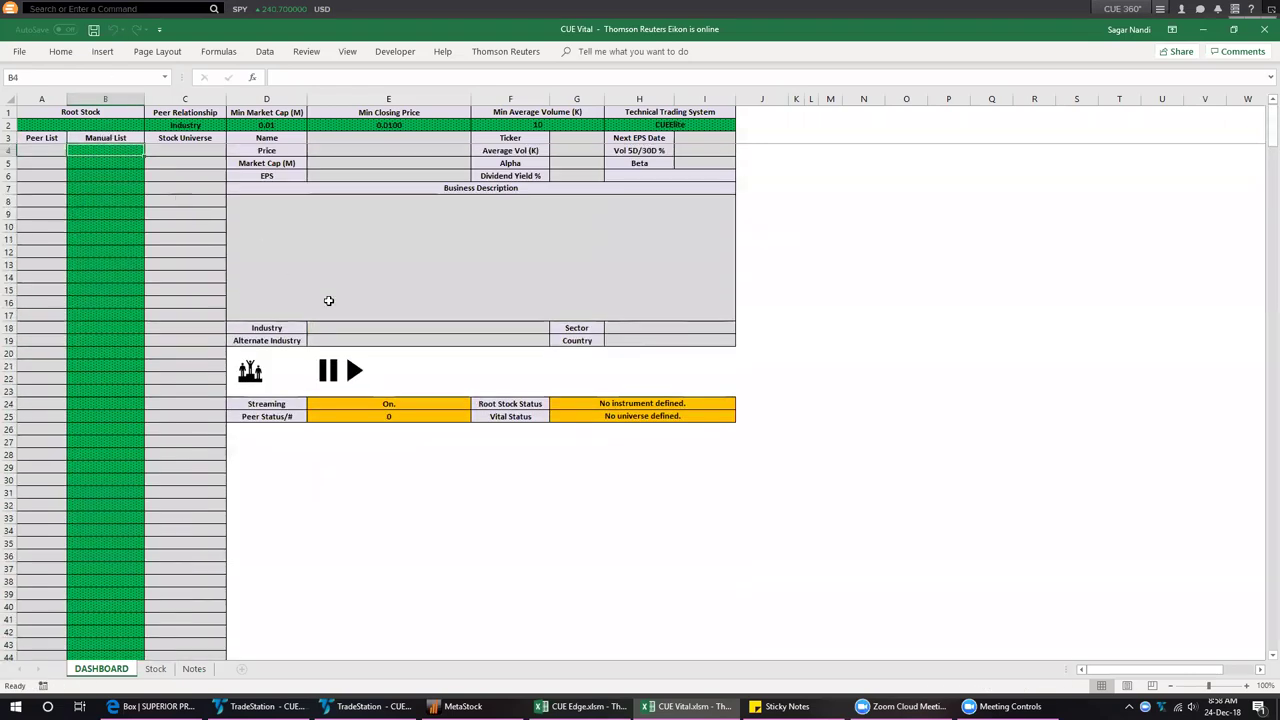
right_click(107, 151)
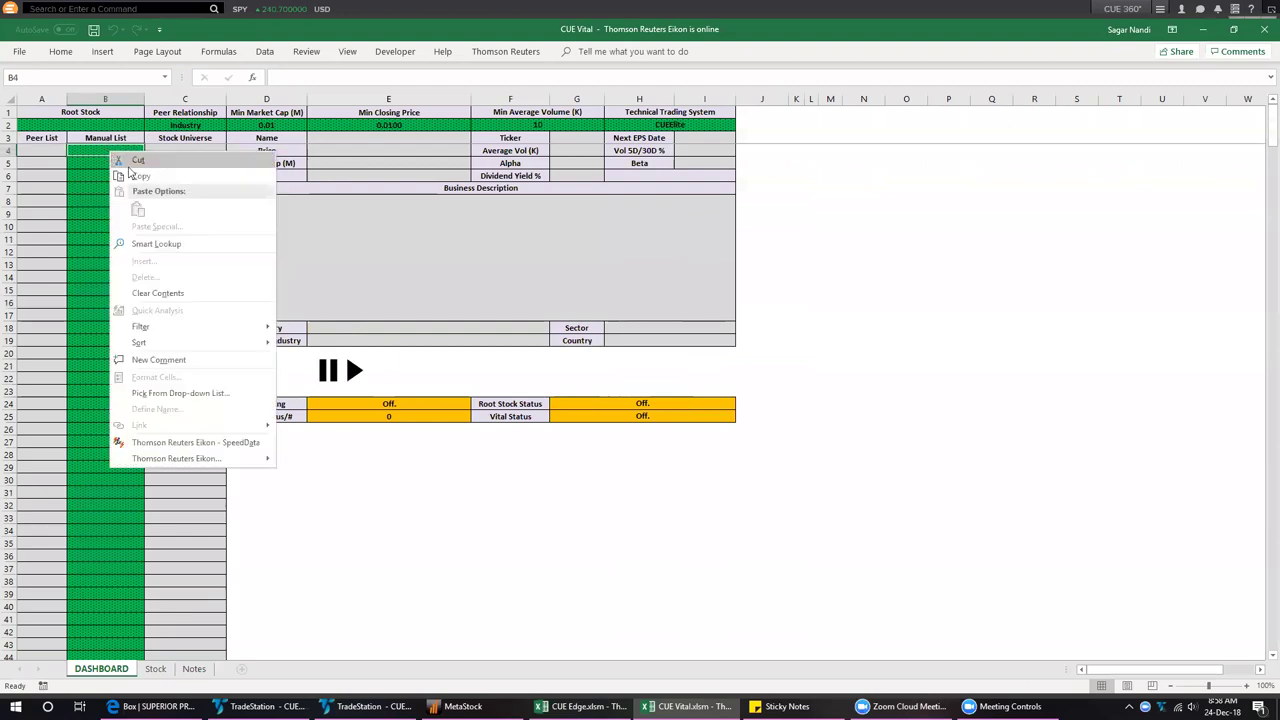
click(155, 669)
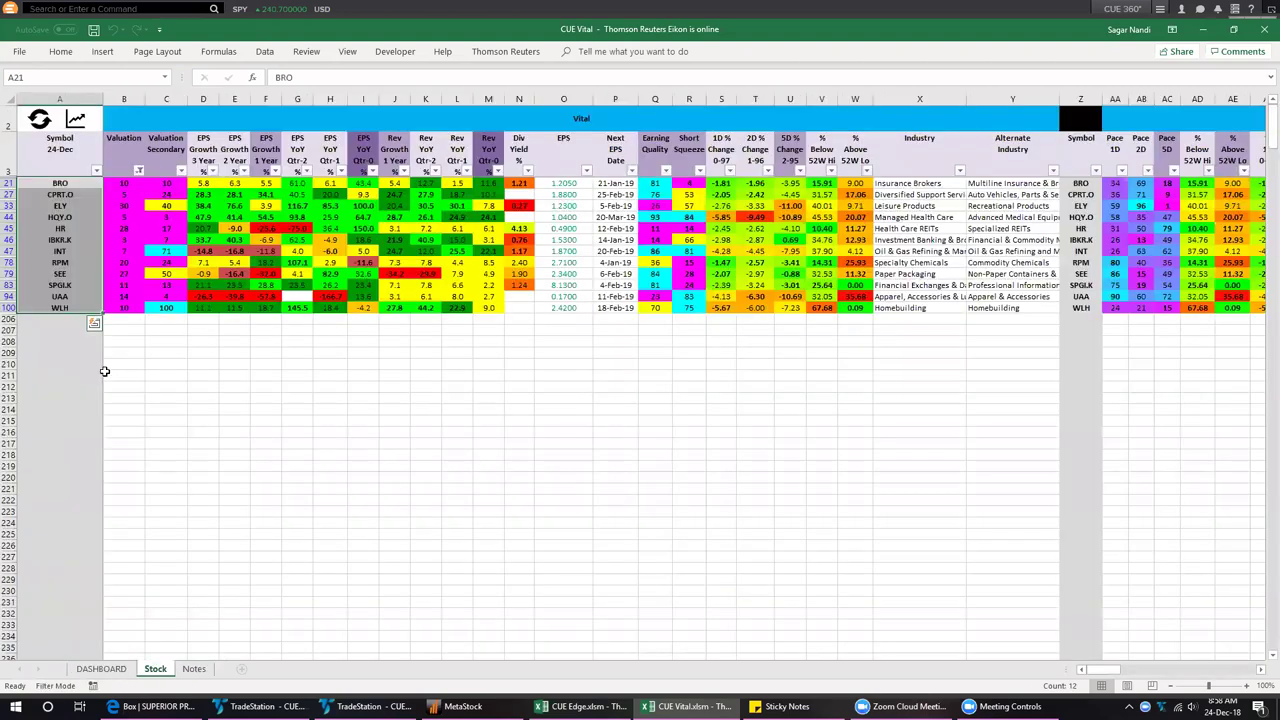
key(ctrl+c)
click(101, 669)
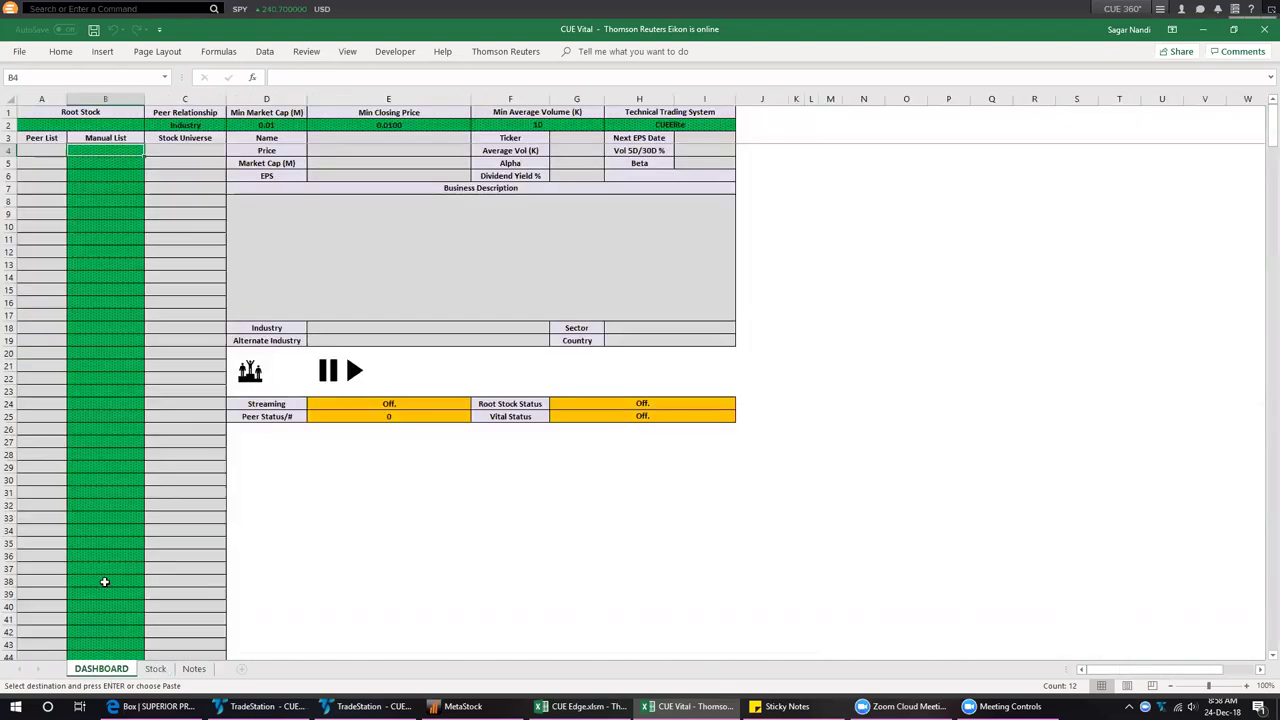
right_click(112, 151)
click(112, 214)
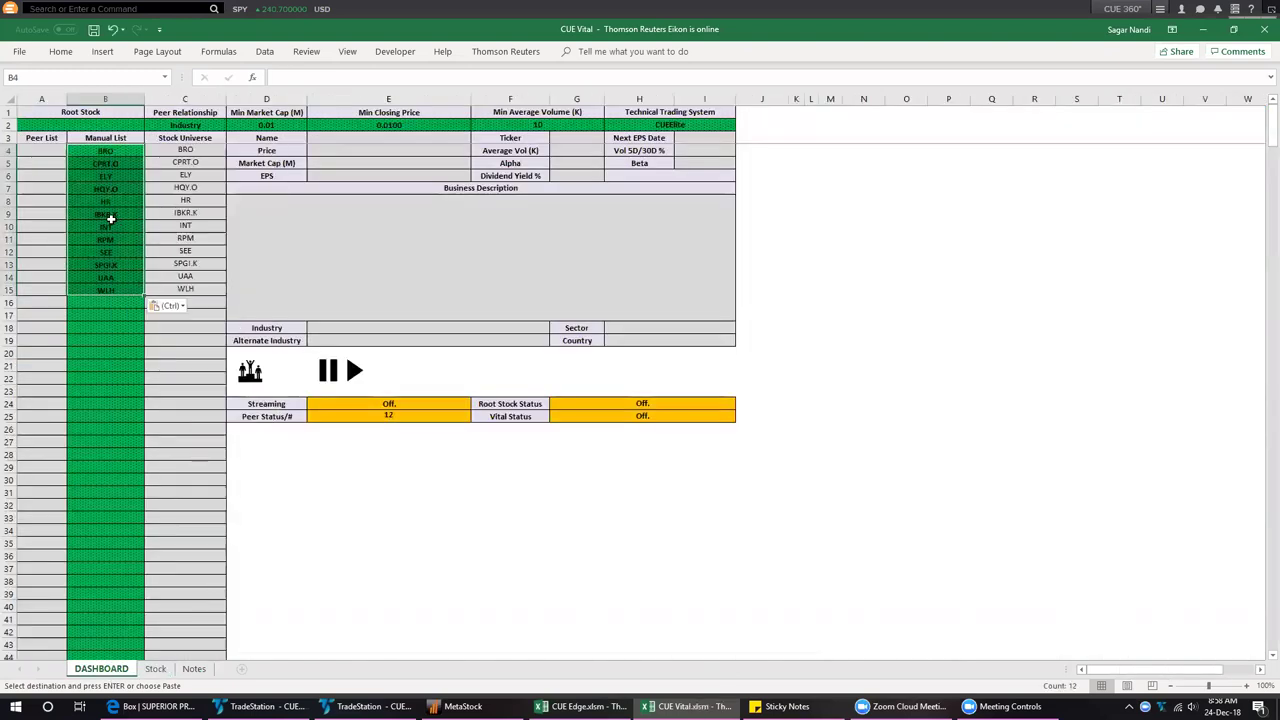
Try to refresh the Stock sheet with the shortened Manual List and return to the DASHBOARD
click(155, 669)
key(Escape)
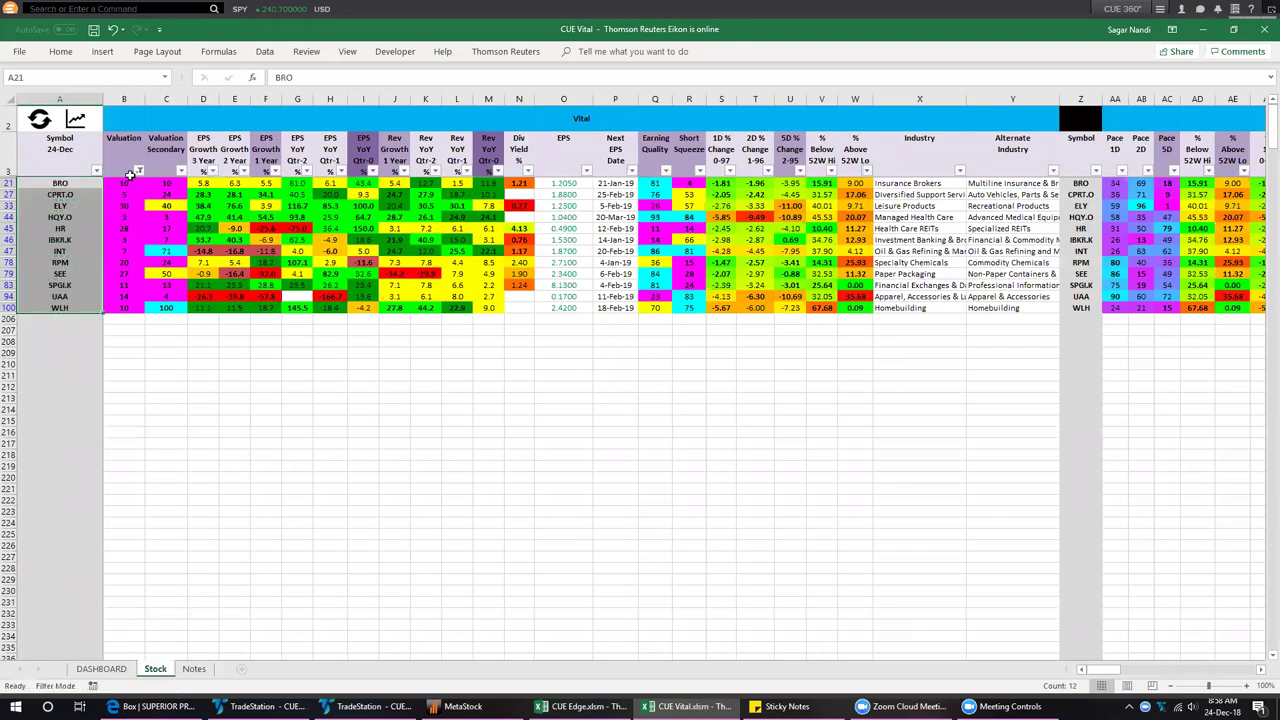
click(40, 120)
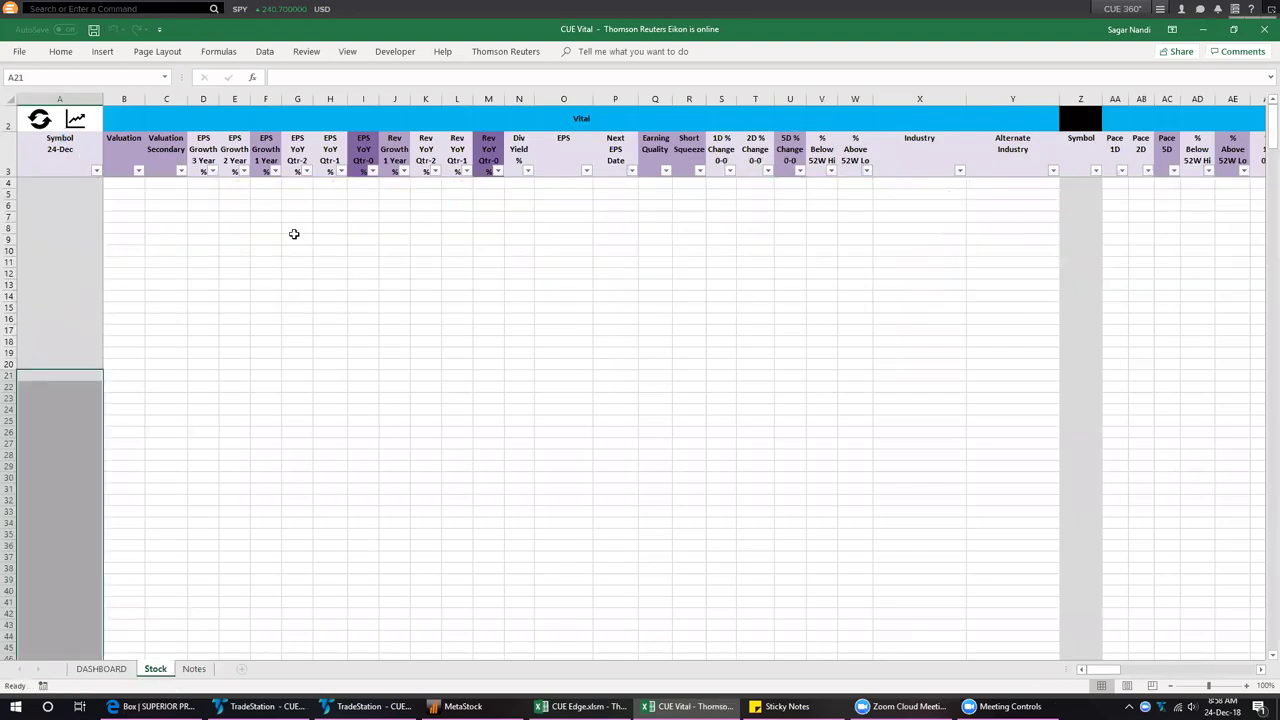
click(77, 163)
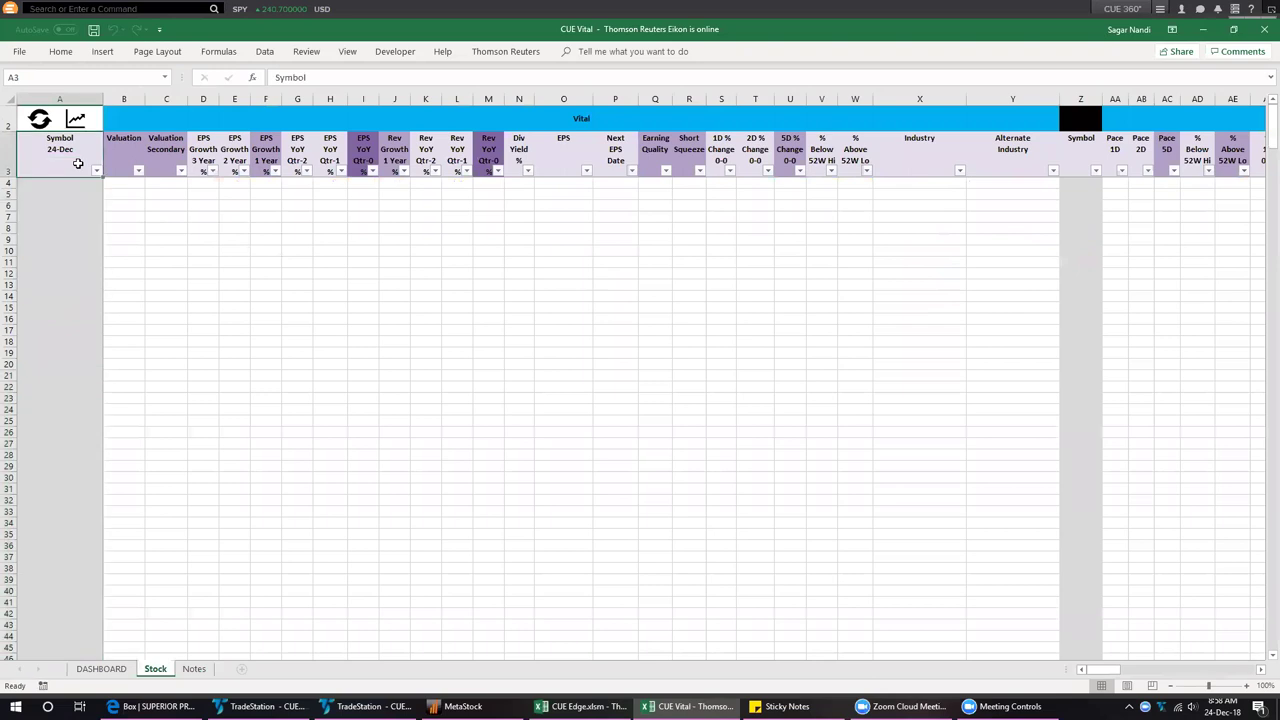
key(Down)
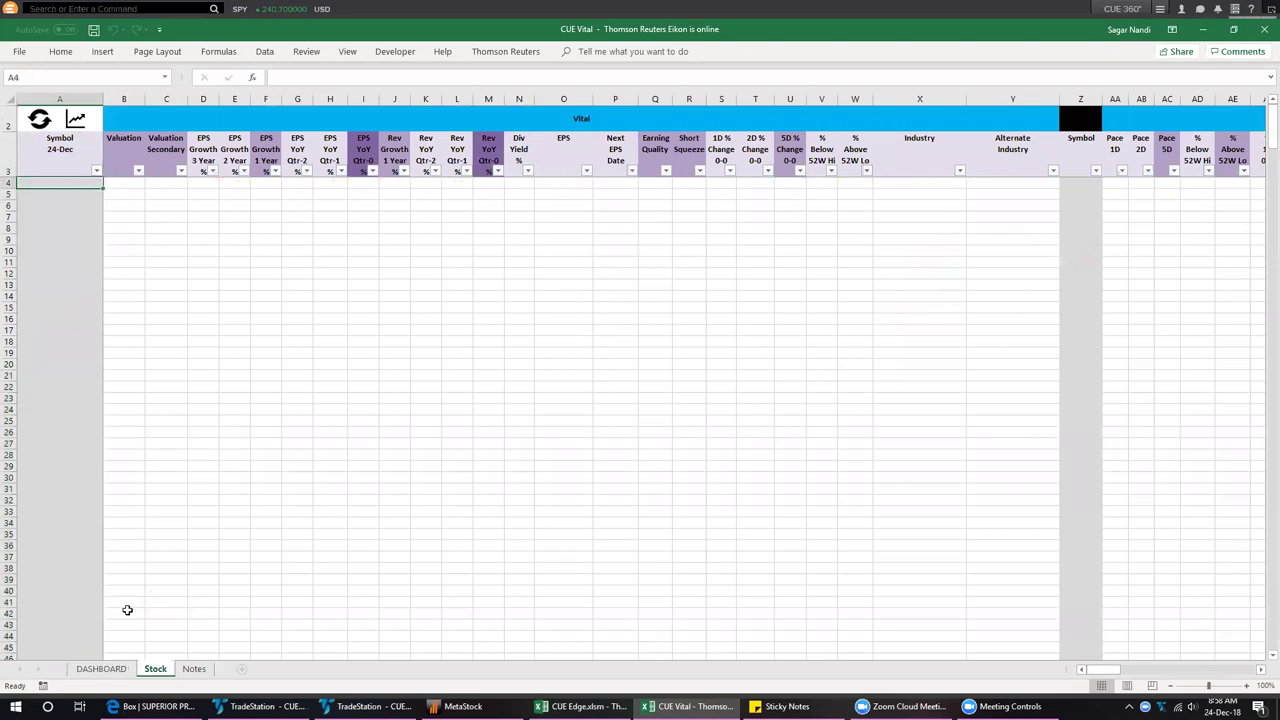
click(102, 669)
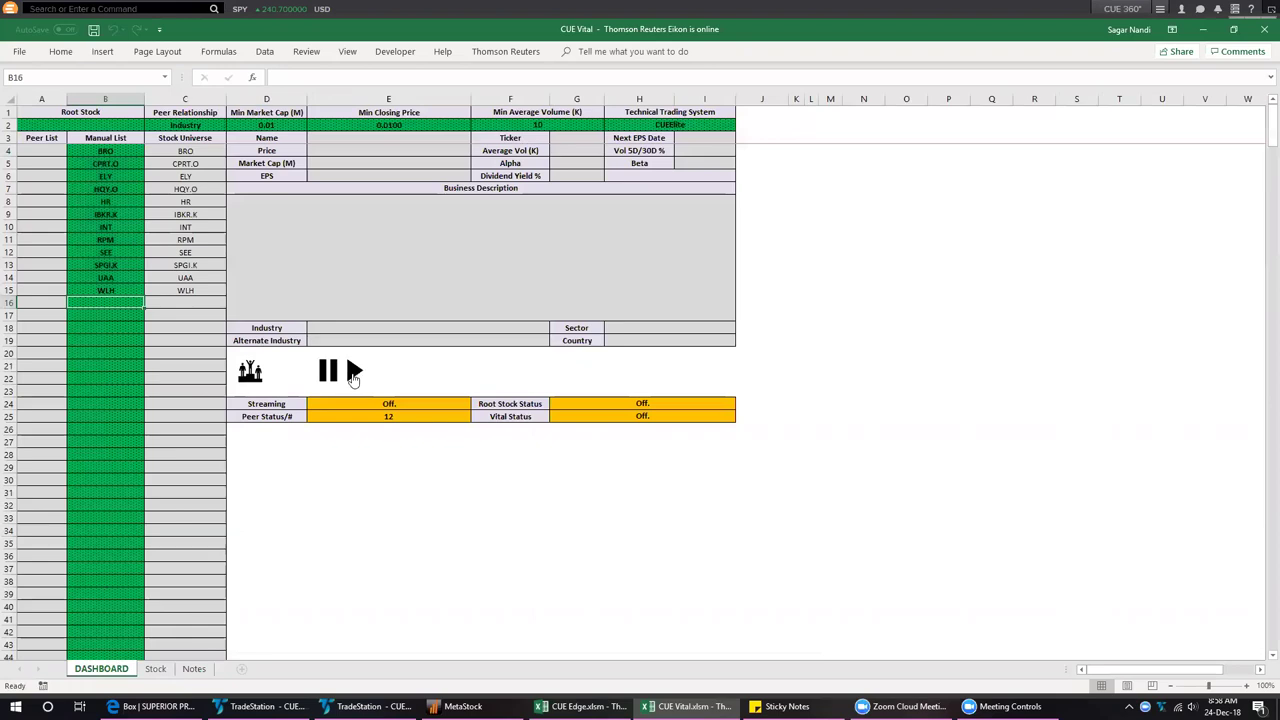
Paste the full symbol list from Notes column B as values into the DASHBOARD's Manual List from B4 and load it into the Stock sheet
click(194, 669)
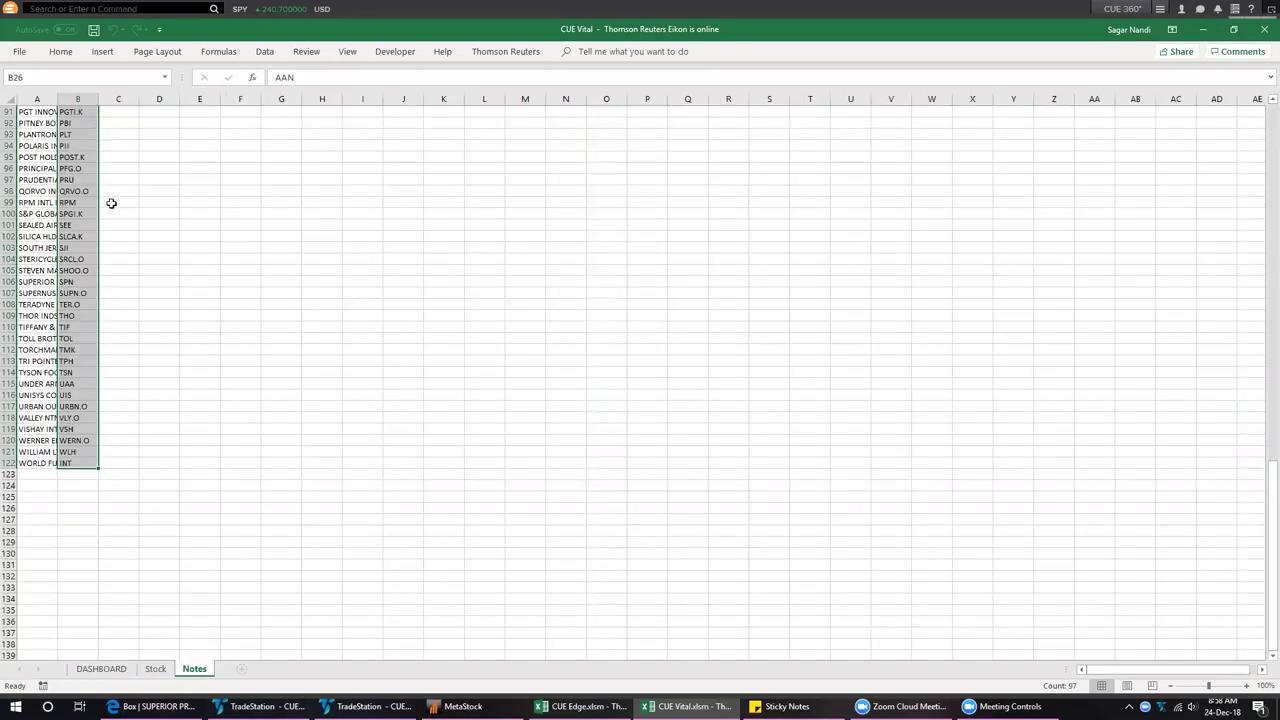
key(ctrl+c)
click(101, 669)
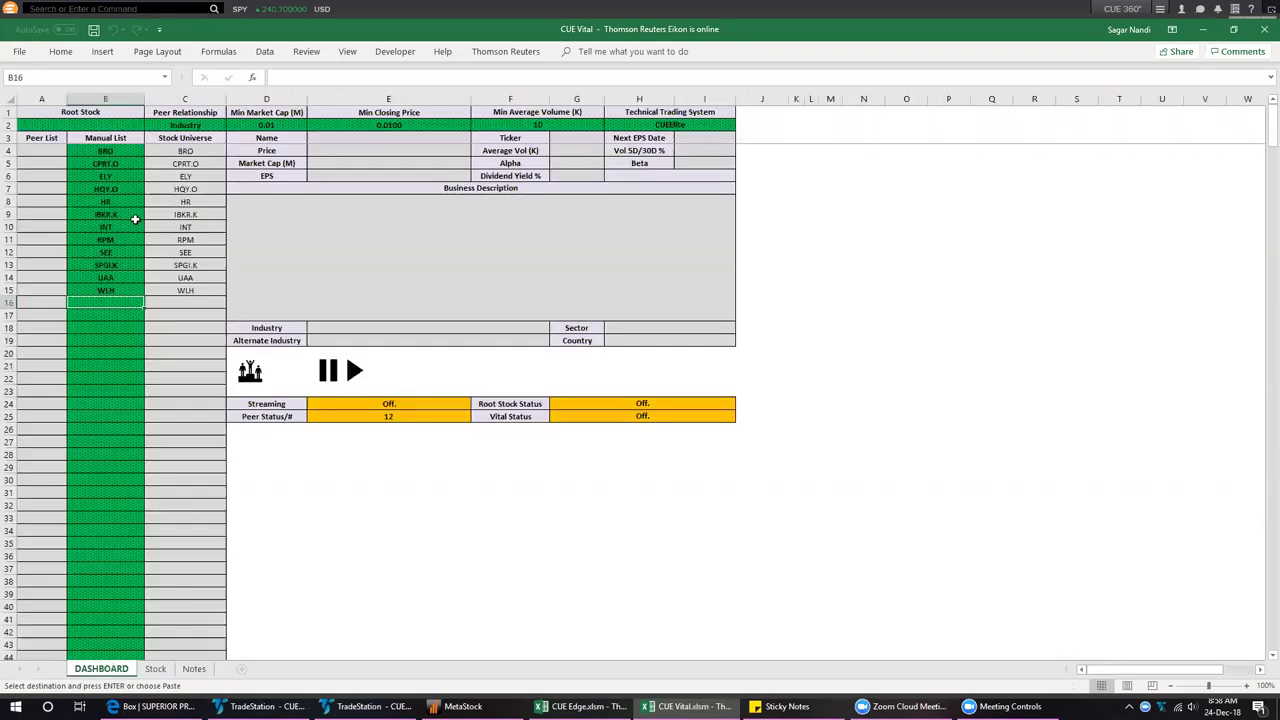
click(101, 152)
right_click(102, 152)
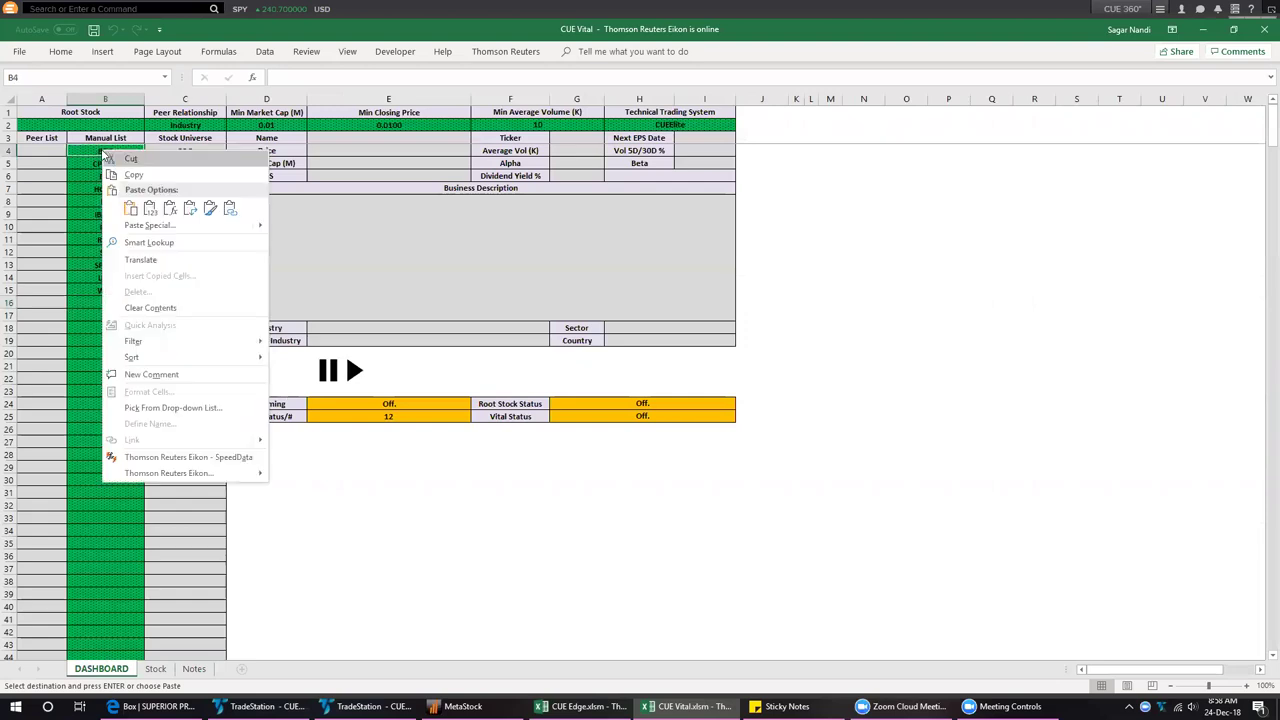
click(145, 210)
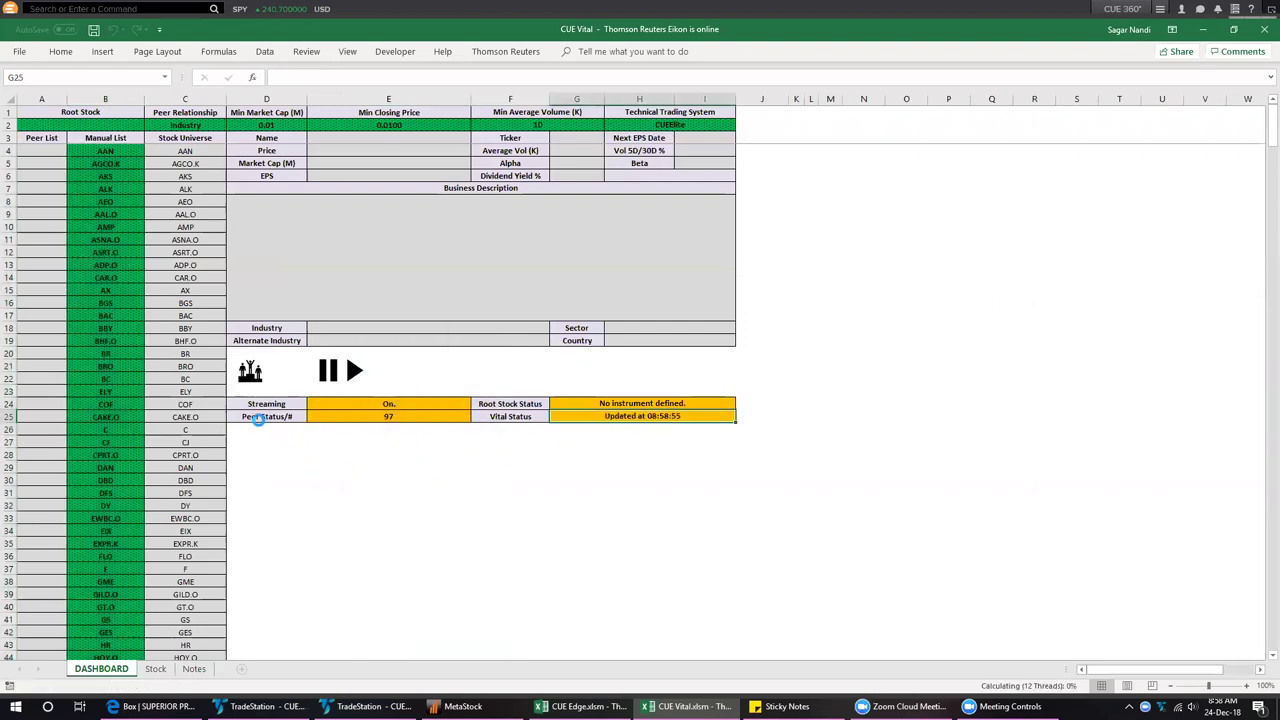
click(250, 372)
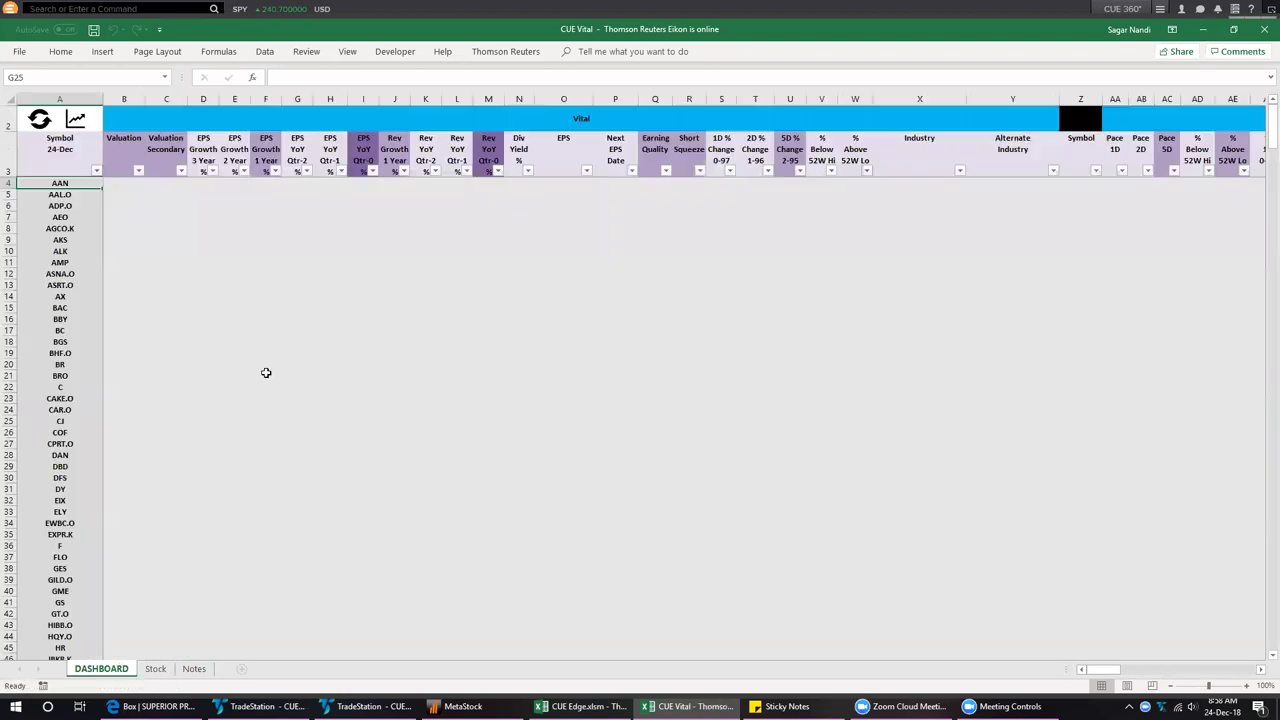
Filter the Stock sheet's Valuation column by magenta cell color
click(139, 171)
mouse_move(106, 264)
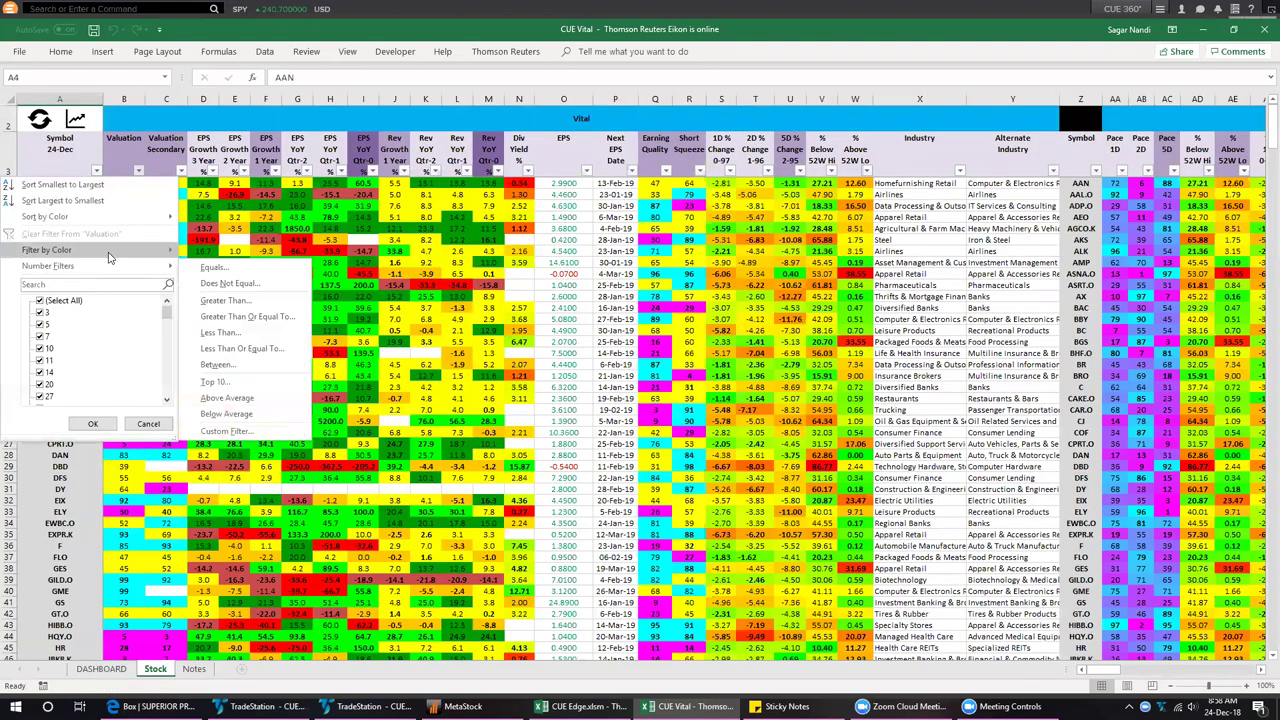
click(215, 296)
Copy the filtered symbols BRO through WLH from the Stock sheet and paste them into the Notes sheet from E91
drag(55, 188, 60, 308)
key(ctrl+c)
click(195, 668)
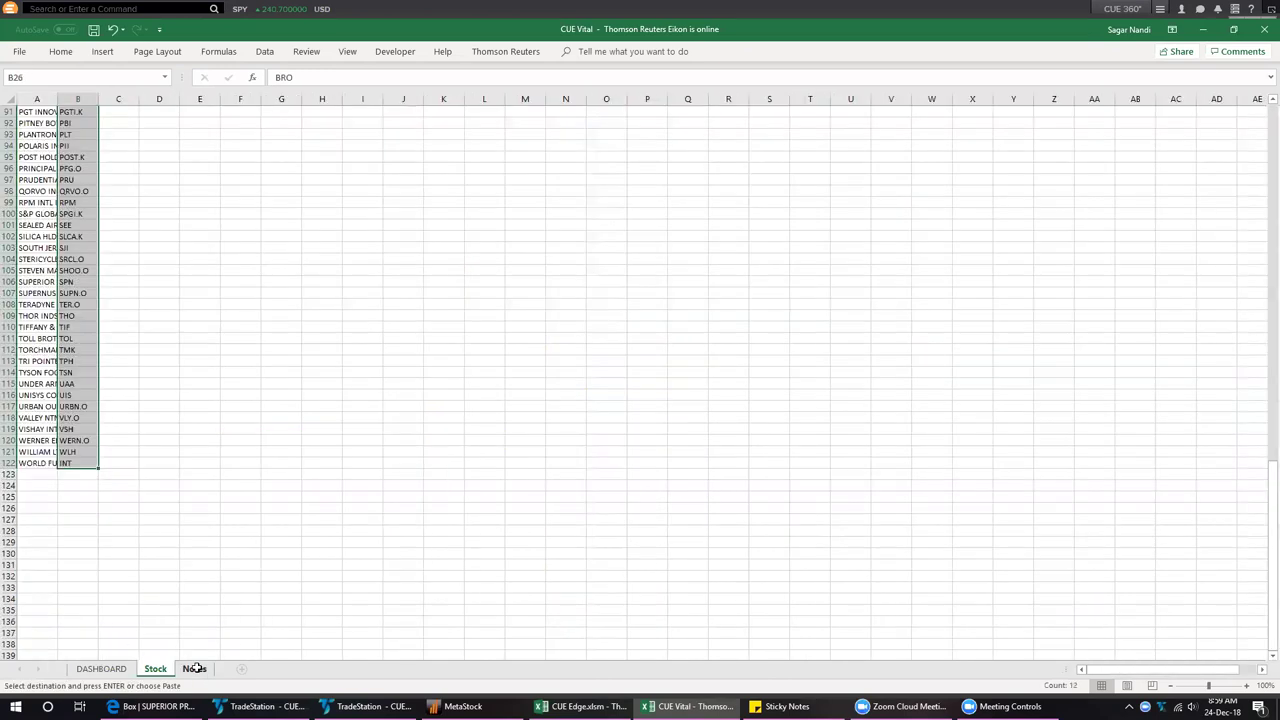
click(198, 113)
key(ctrl+v)
click(152, 470)
Reset the Valuation filter on the Stock sheet and filter the EPS YoY Qtr-0 column by red cell color
click(157, 668)
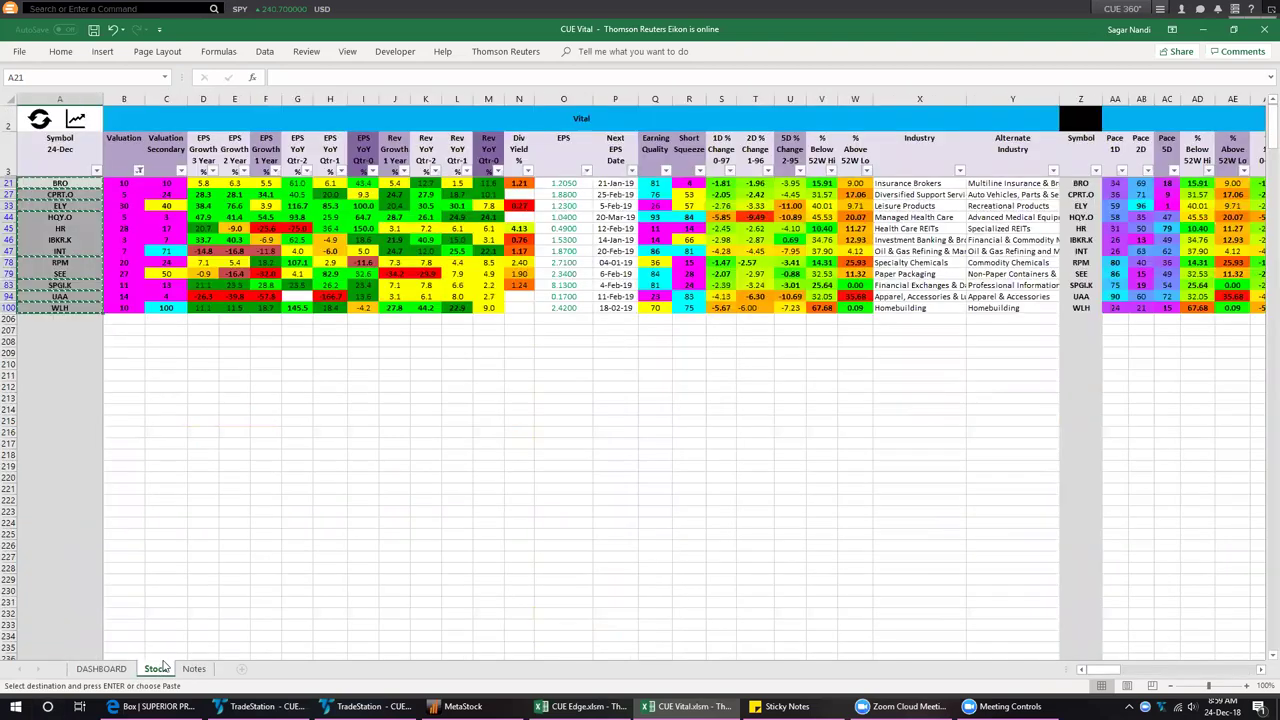
click(39, 119)
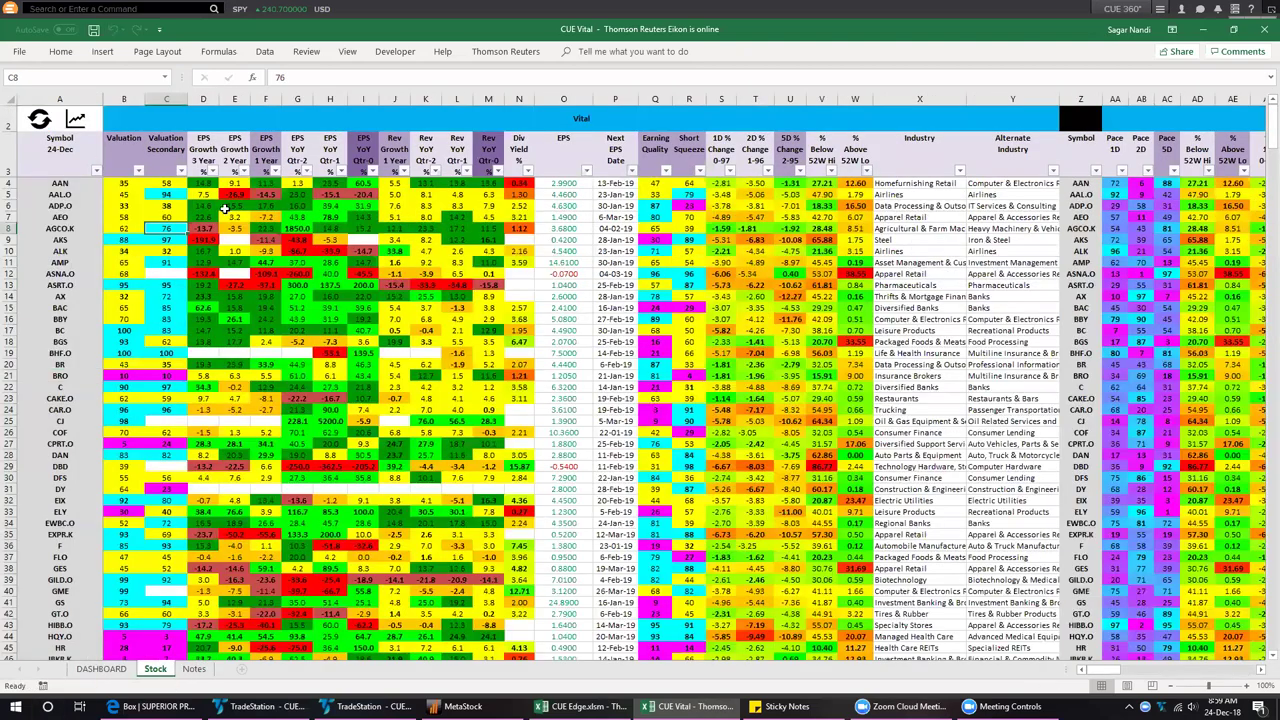
click(374, 171)
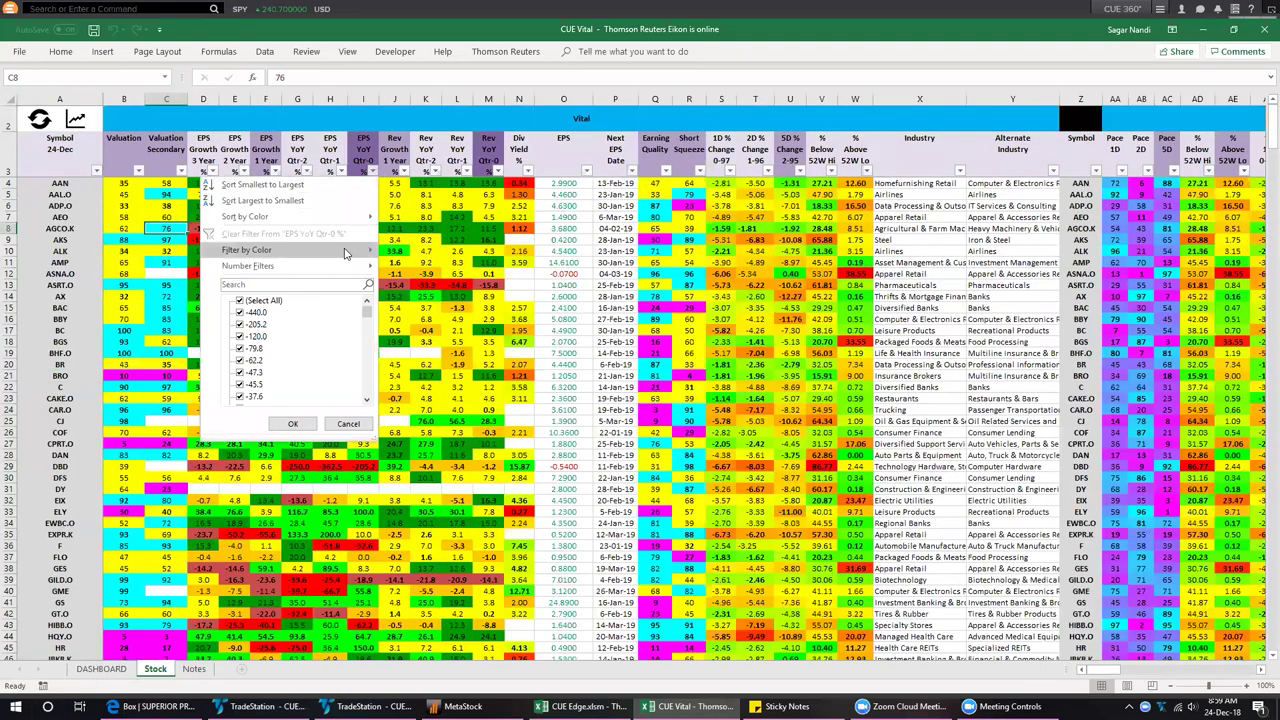
click(427, 316)
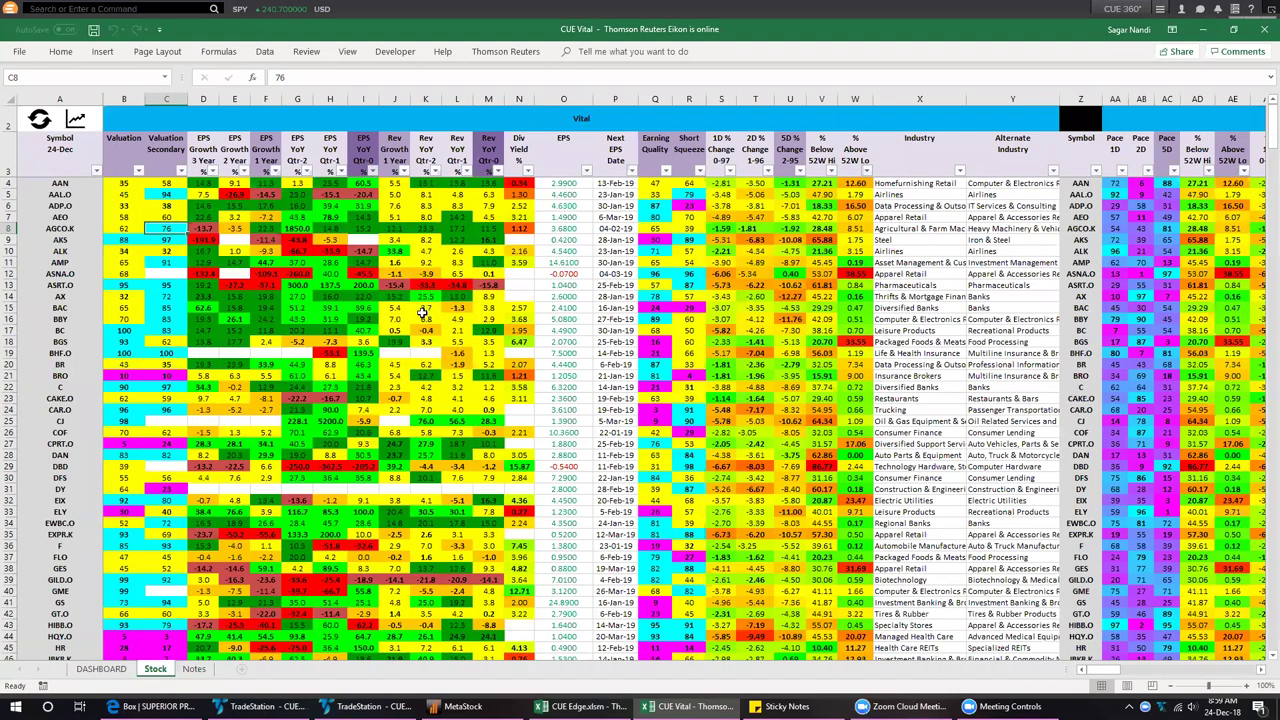
Copy the filtered symbols ASNA.O through THO and paste them into the Notes sheet from E103, below the valuation list
drag(75, 186, 60, 273)
key(ctrl+c)
click(198, 670)
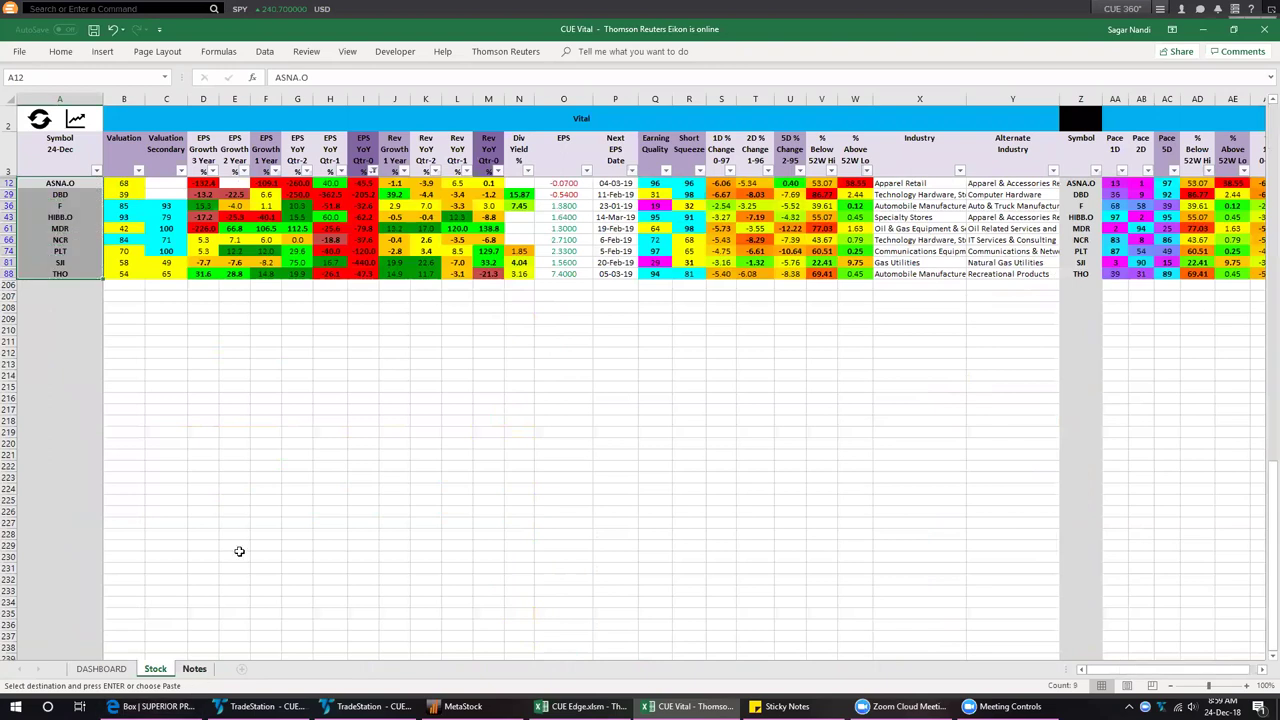
click(215, 248)
key(ctrl+v)
Select the combined symbols E91:E111 in Notes and clear the DASHBOARD's Manual List from B4 down to row 100
drag(198, 108, 200, 338)
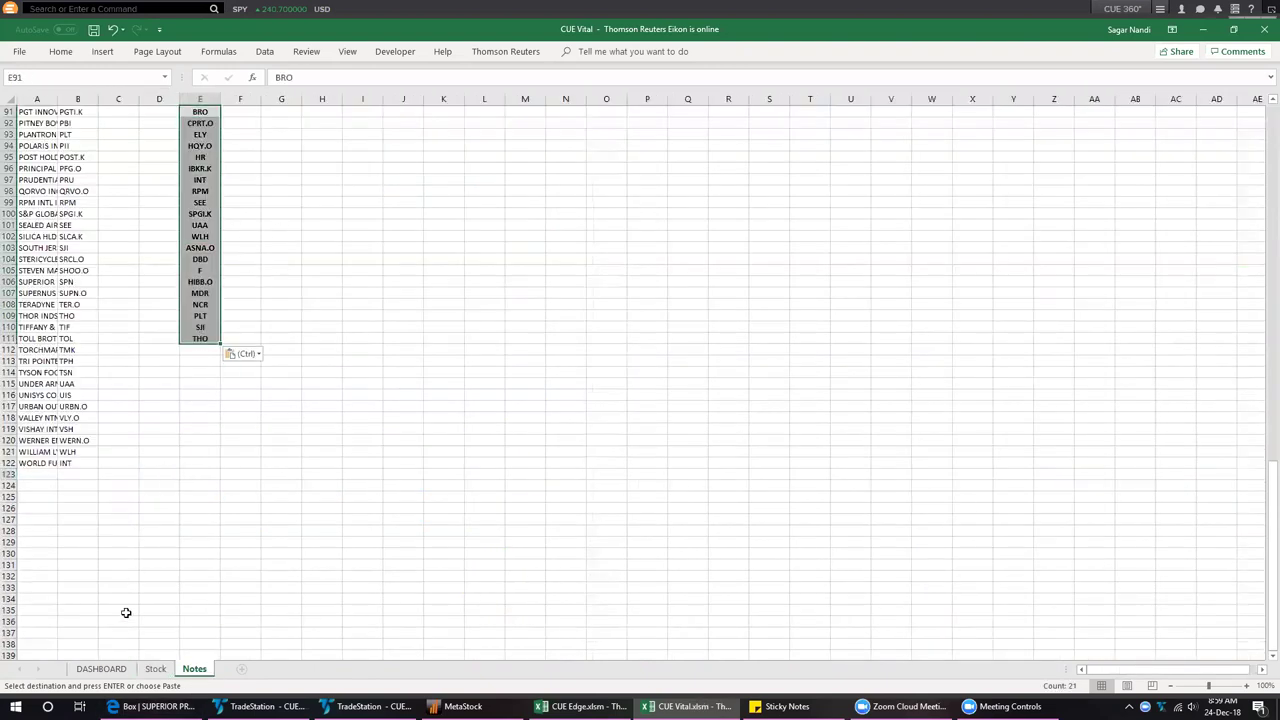
click(101, 668)
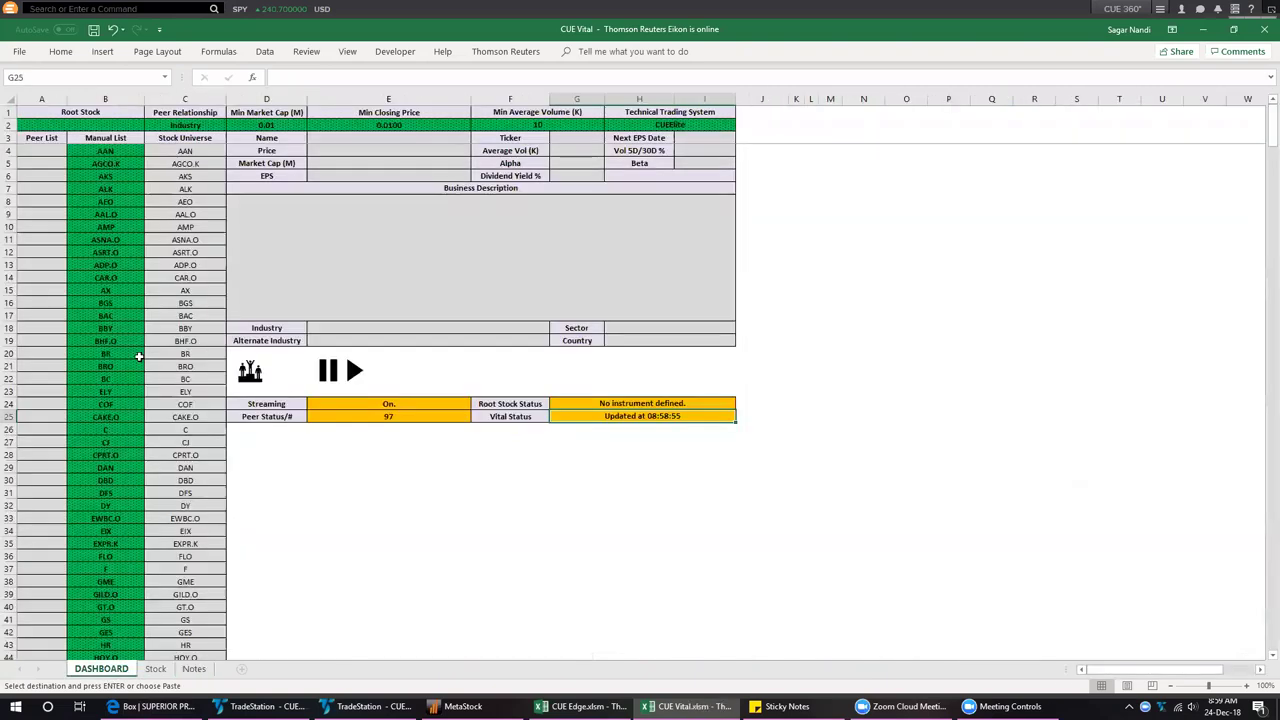
click(117, 151)
scroll(114, 156, down, 19)
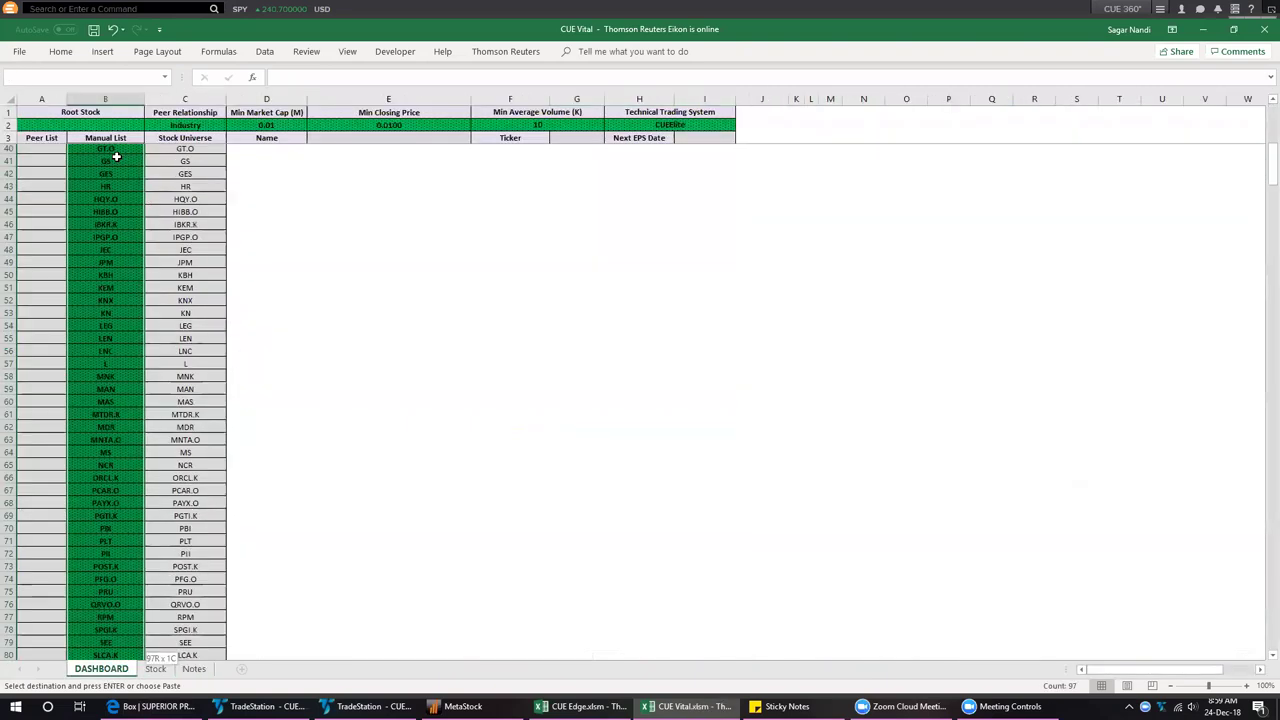
Copy the combined symbols E91:E111 from the Notes sheet and paste them as values into the DASHBOARD's Manual List from B61
click(156, 669)
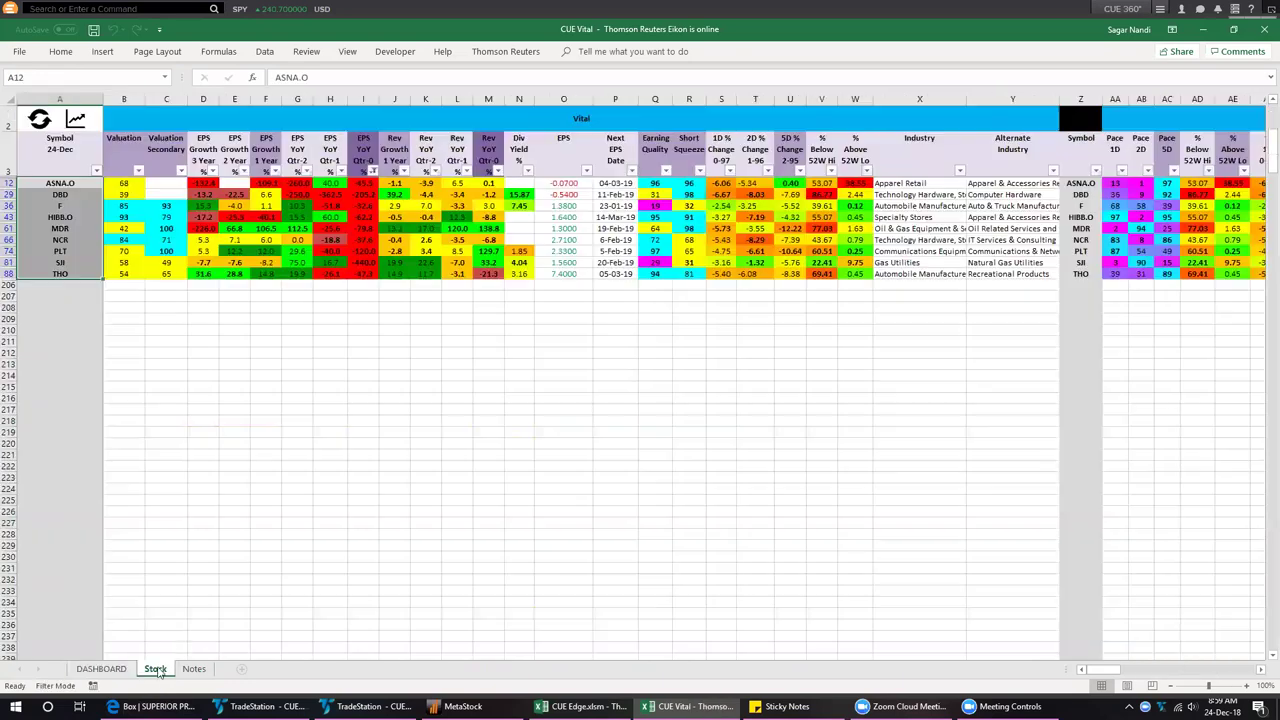
click(194, 668)
key(ctrl+c)
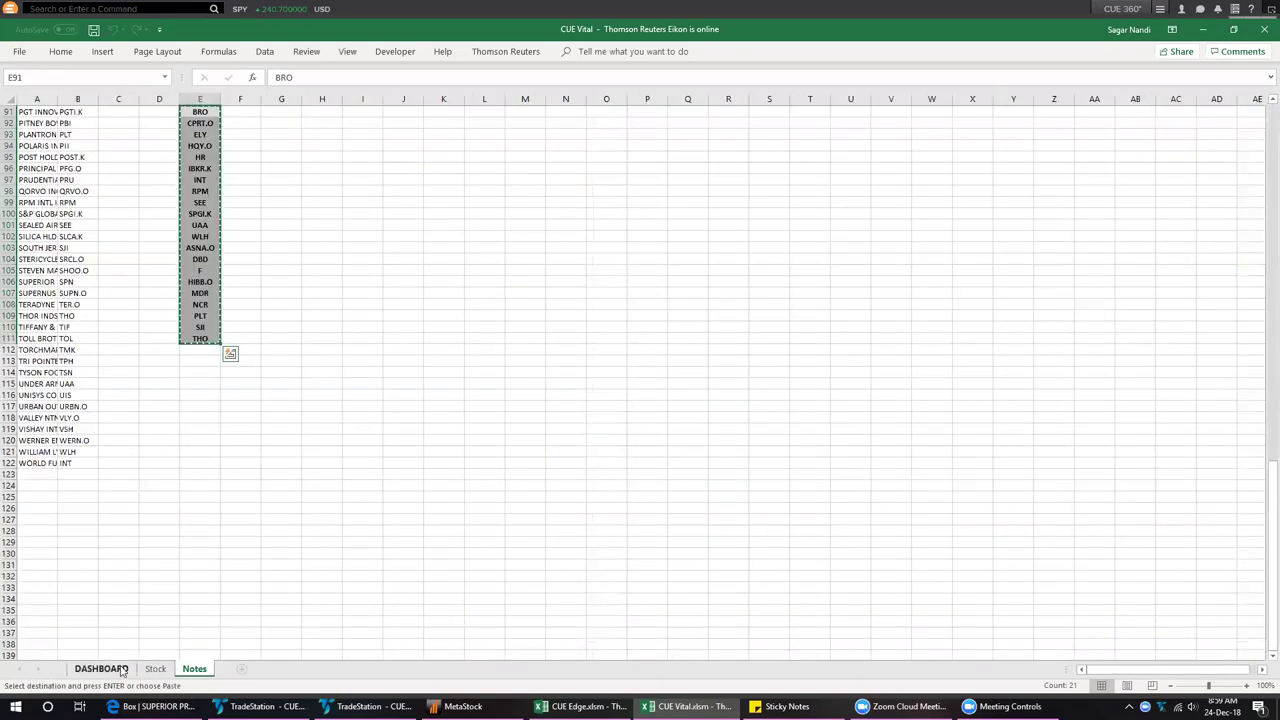
click(101, 668)
click(112, 152)
right_click(113, 151)
click(163, 208)
click(104, 240)
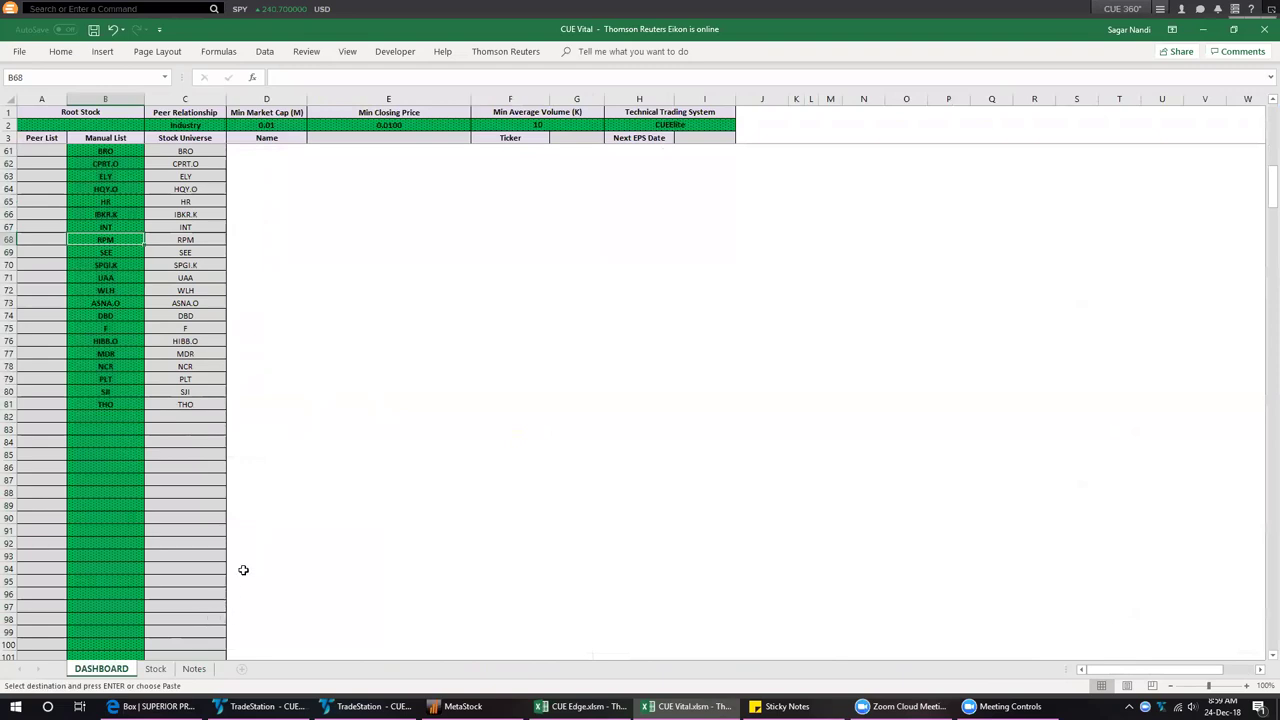
Check the Stock sheet, copy the Manual List symbols in B61:B81 and paste them as values from B4
click(156, 669)
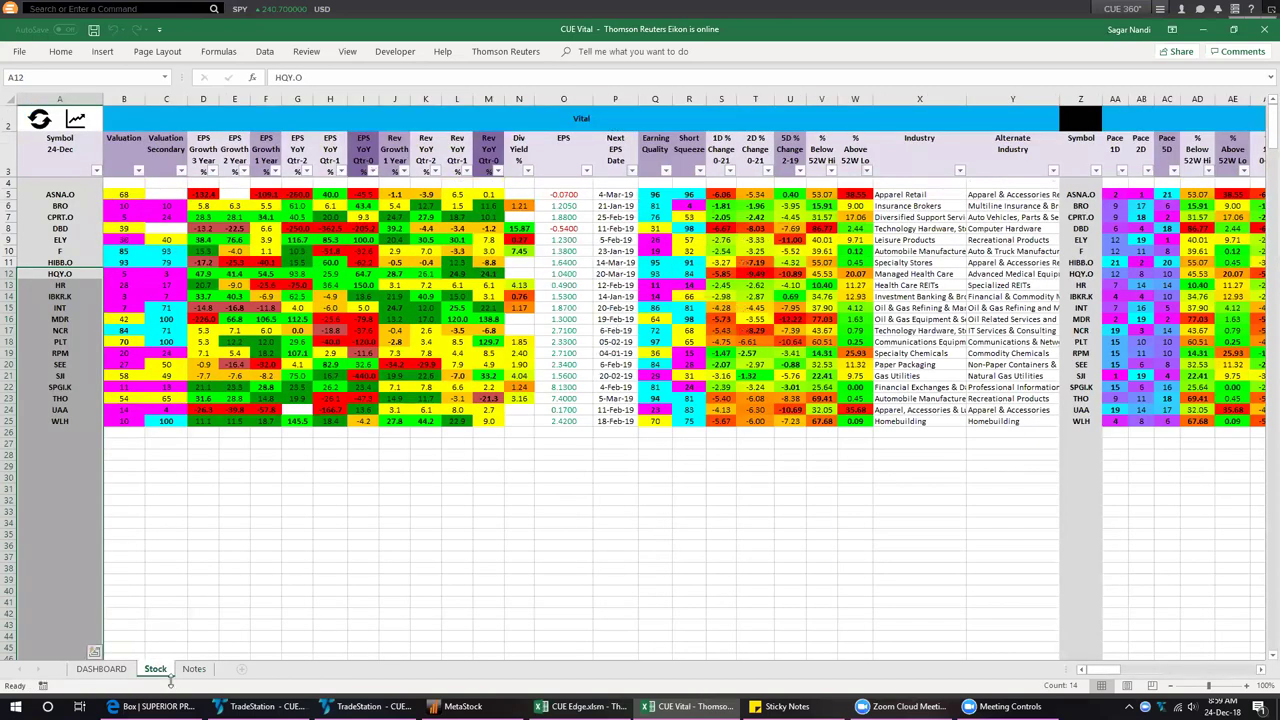
click(101, 669)
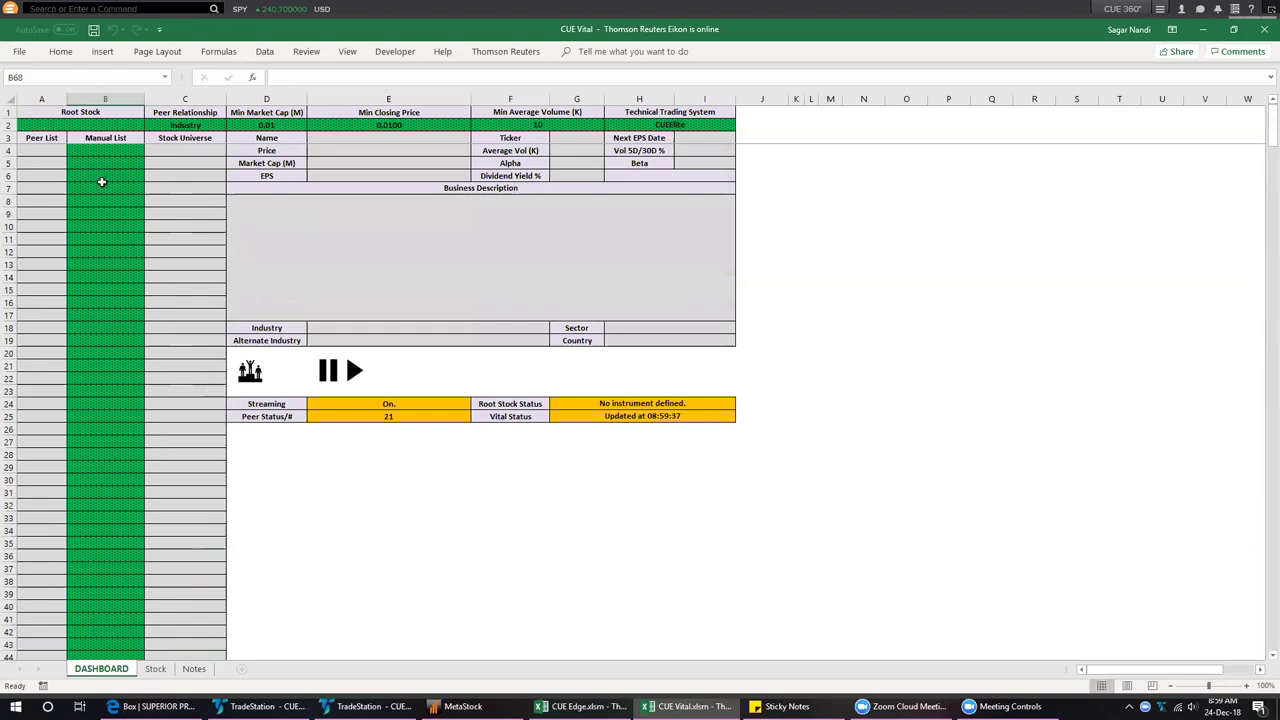
scroll(149, 534, down, 9)
click(113, 534)
key(ctrl+shift+Down)
key(ctrl+c)
scroll(114, 526, up, 13)
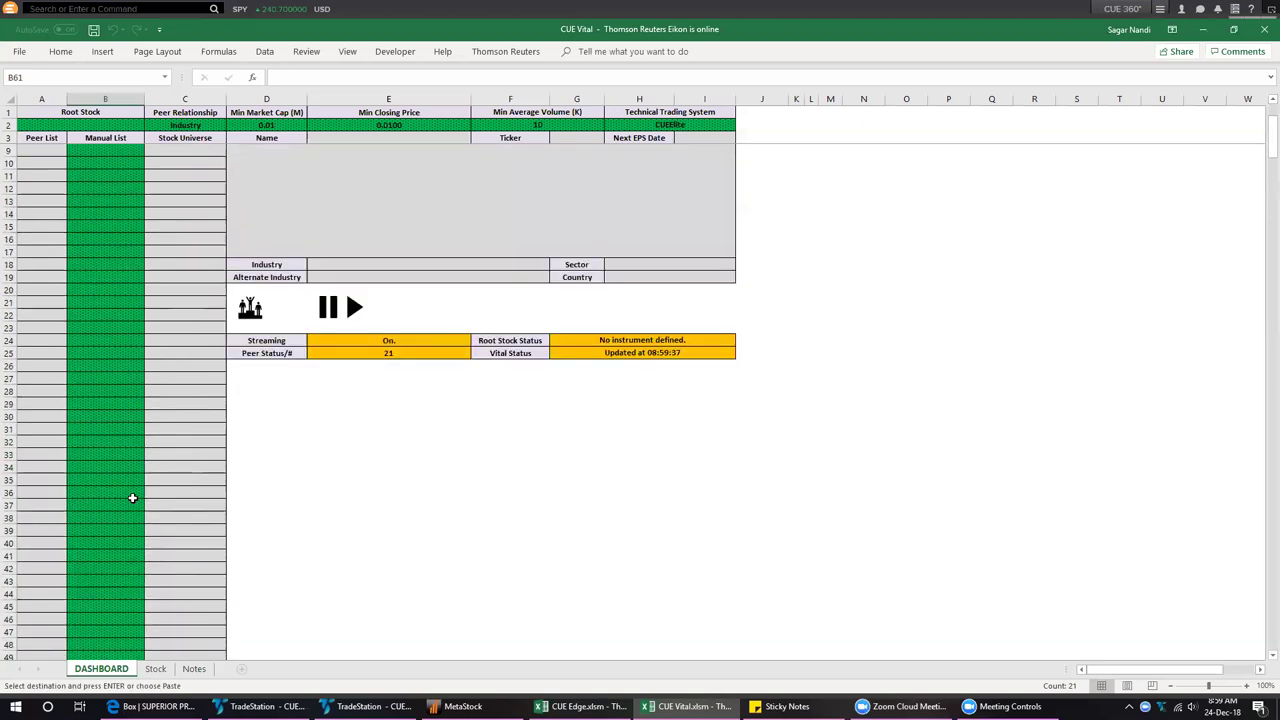
right_click(94, 150)
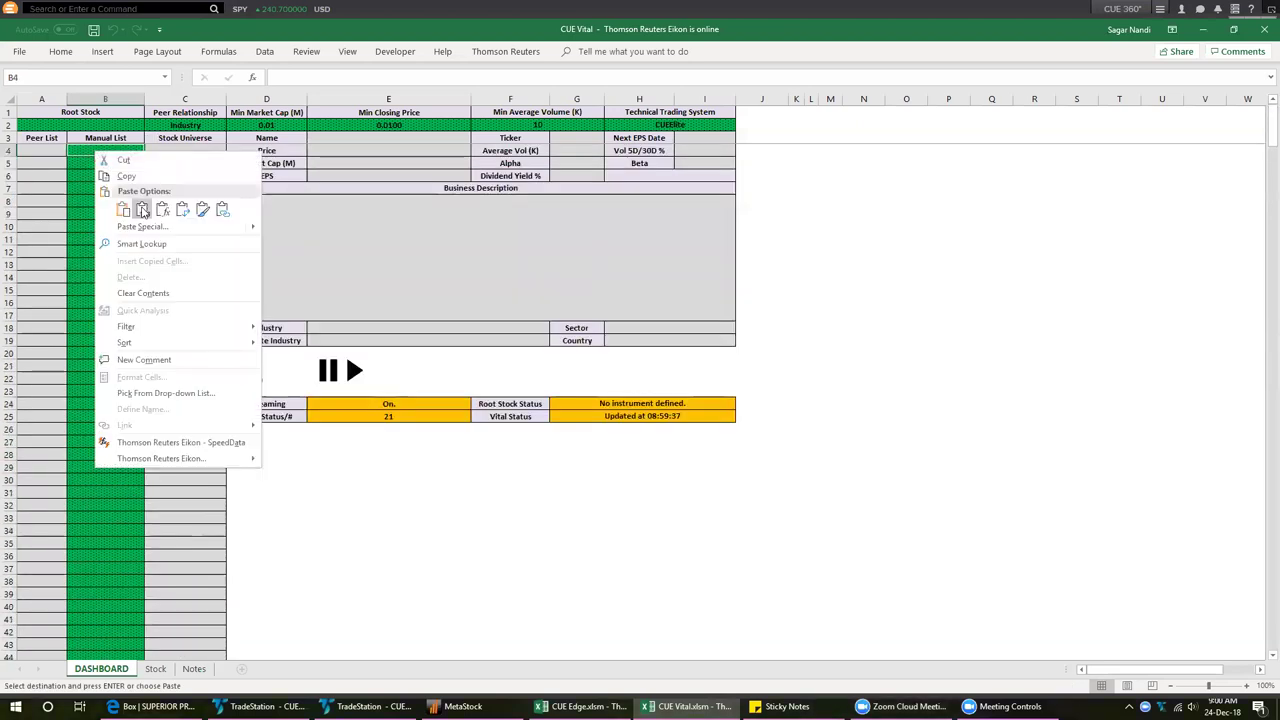
click(115, 205)
Clear the duplicate symbols in B61:B81 of the Manual List and select the Vital Status cell on the DASHBOARD
click(131, 378)
scroll(143, 480, down, 13)
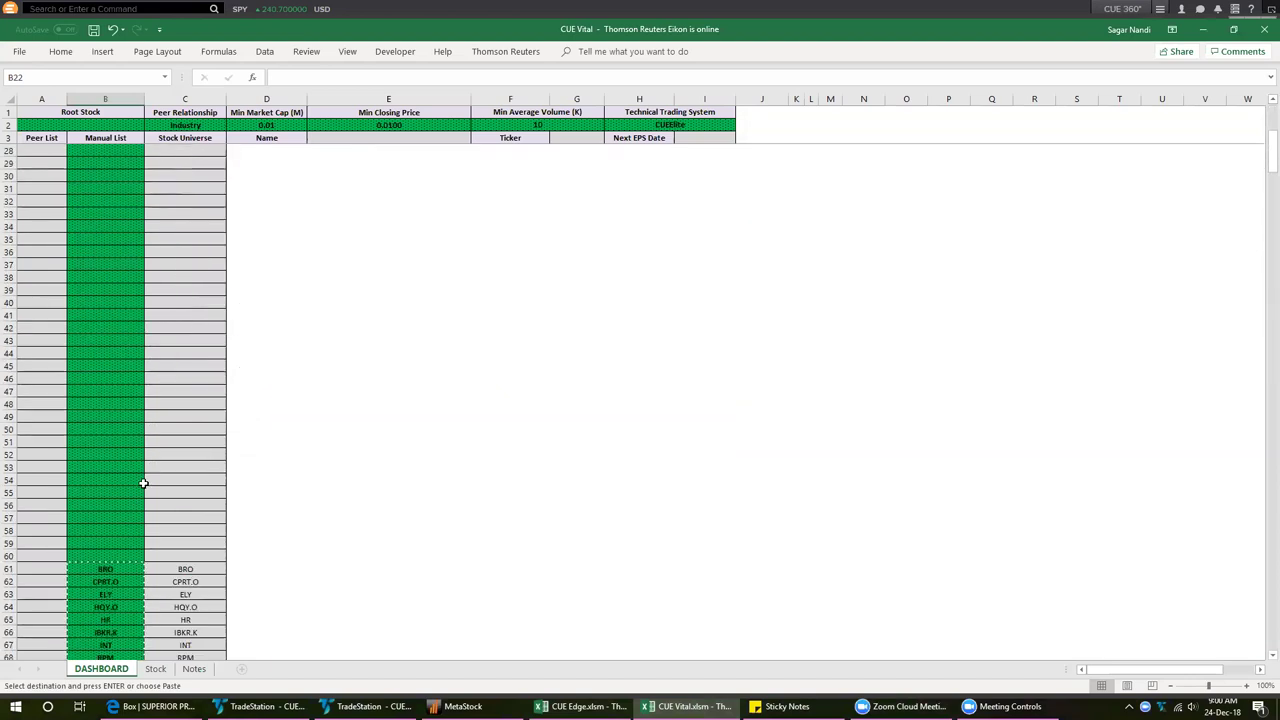
drag(119, 298, 140, 634)
key(ctrl+Home)
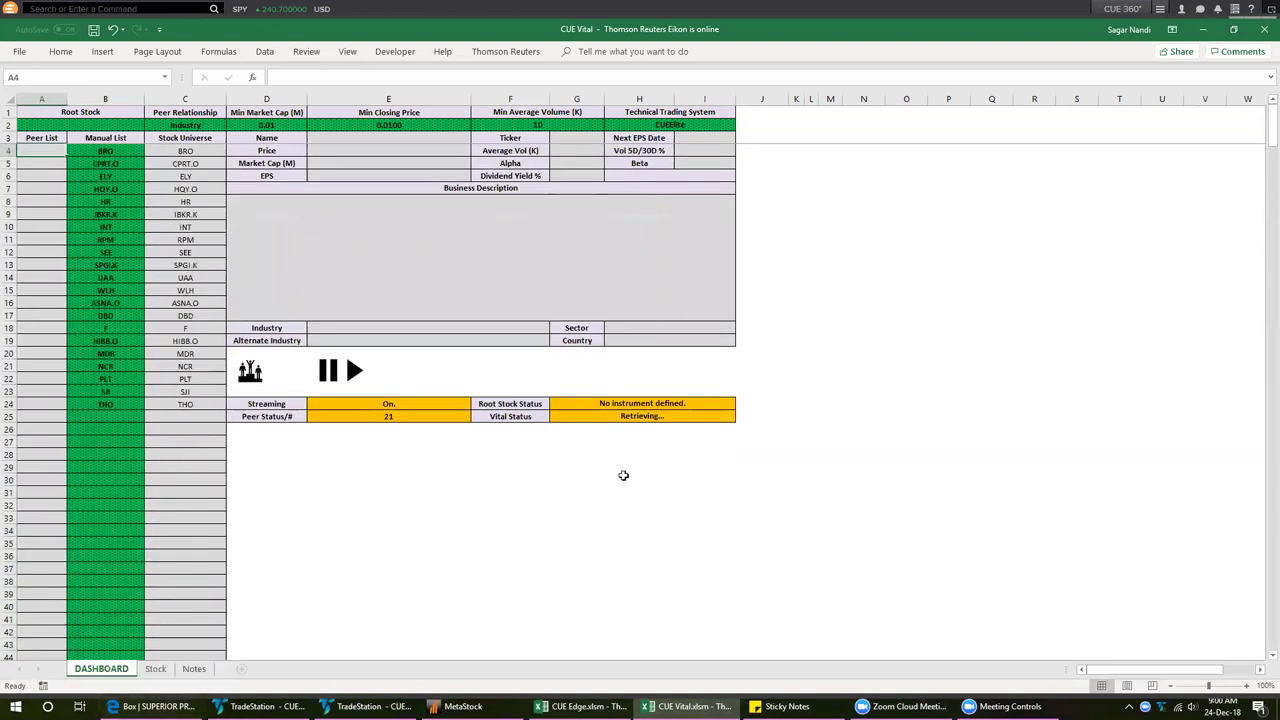
click(640, 416)
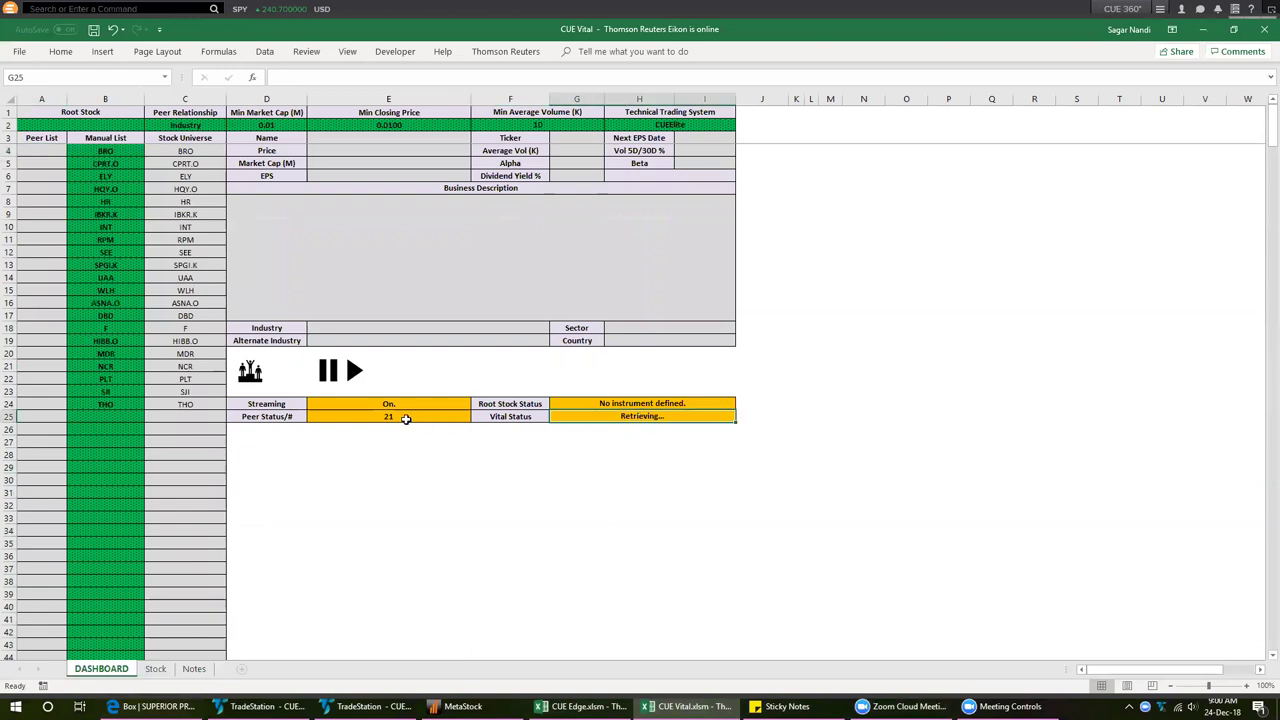
Open the shortlist's vitals on the Stock sheet, sort by Valuation from highest to lowest, and review the latest quarterly EPS growth of the high-valuation stocks
click(252, 372)
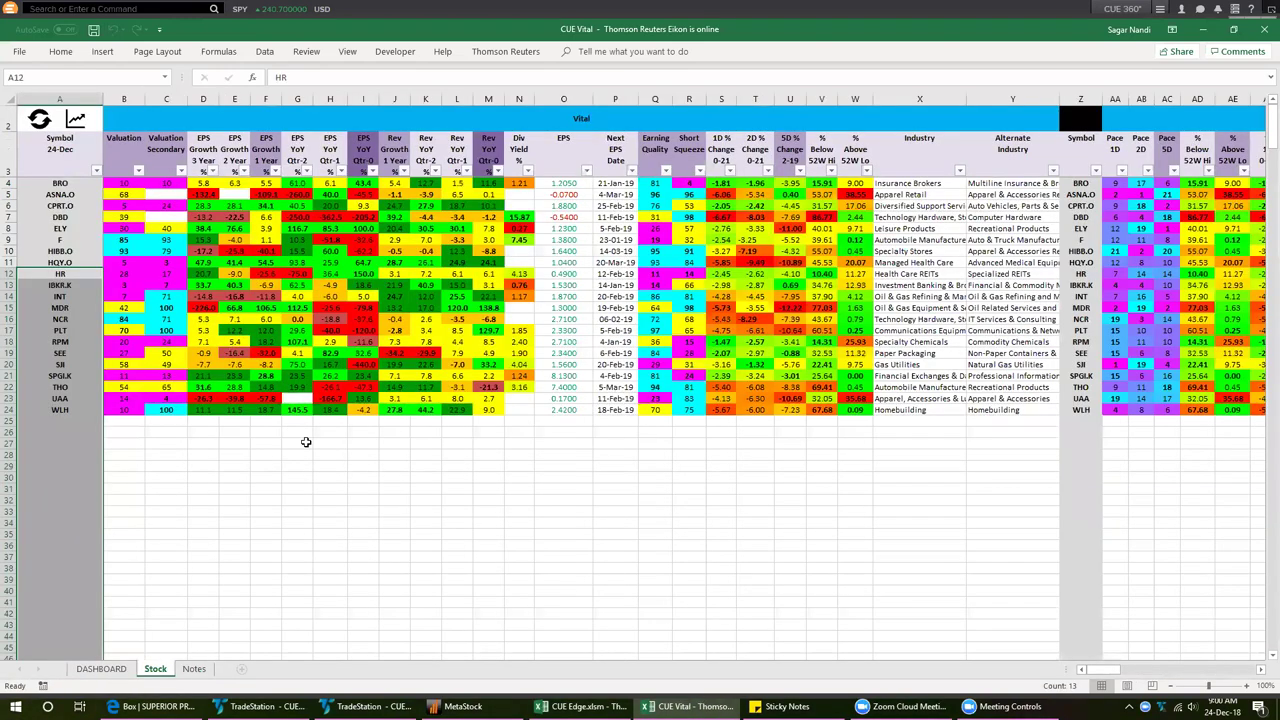
click(114, 152)
drag(124, 285, 188, 410)
drag(362, 183, 363, 273)
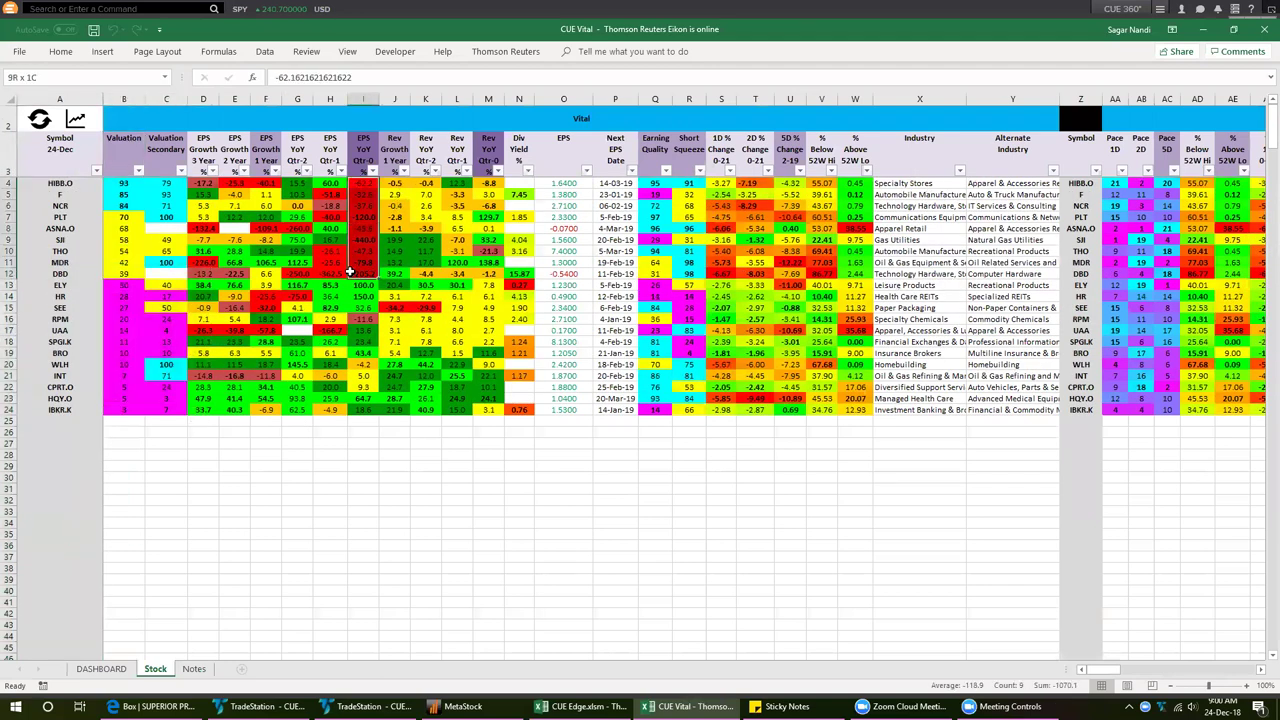
Sort the Stock sheet alphabetically by Industry and select the Gas Utilities cell in SJI's row
click(437, 525)
click(927, 157)
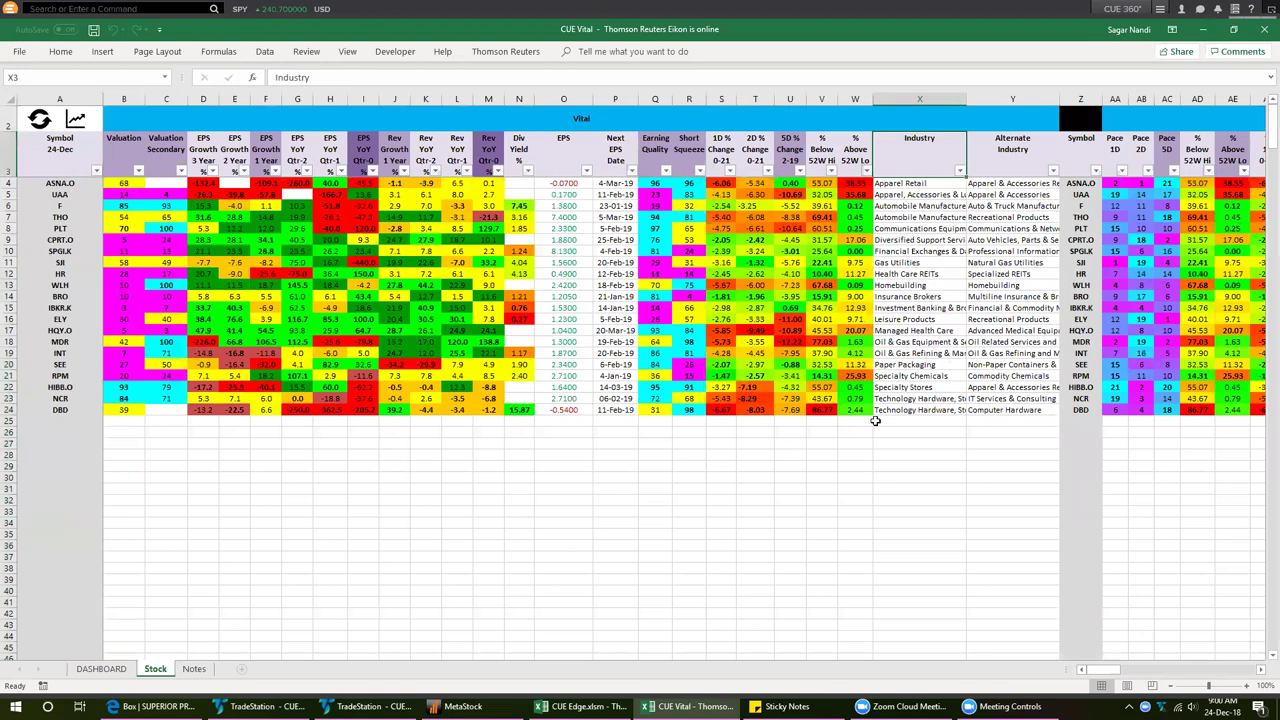
click(913, 260)
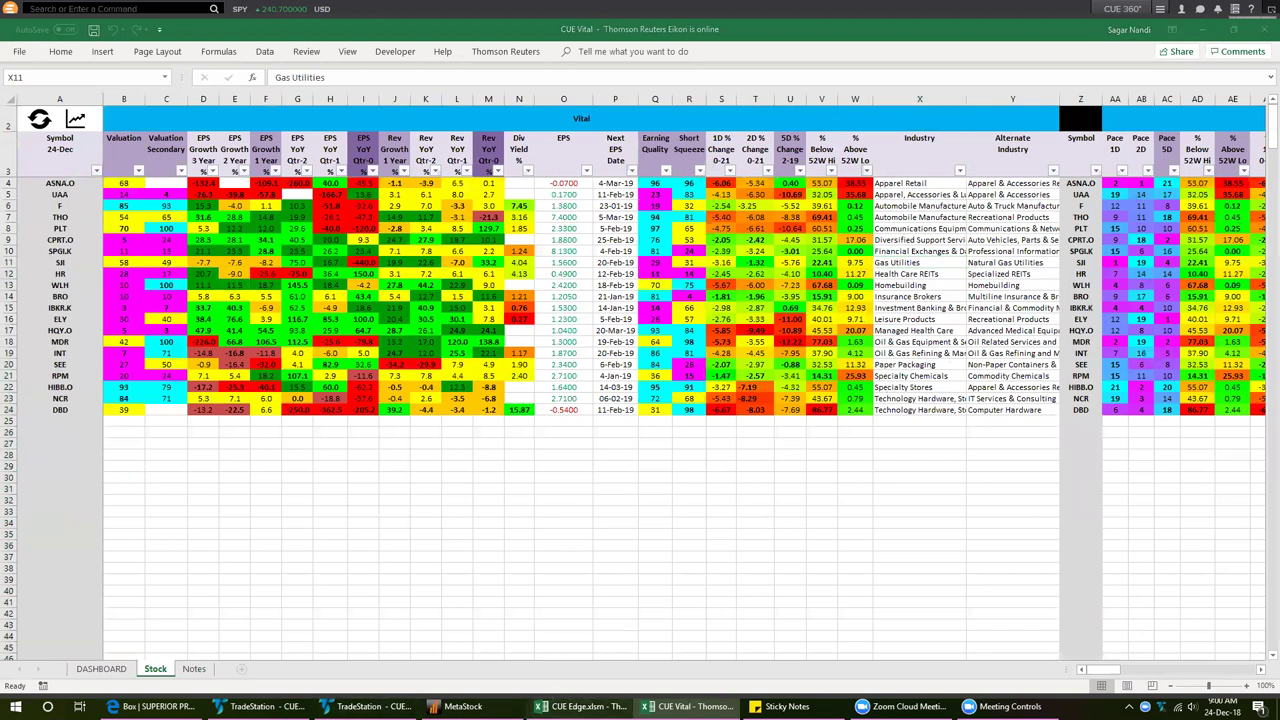
Switch to the CUE Edge workbook, filter the Industry sheet to Gas Utilities only, and select its 1D rank
click(582, 706)
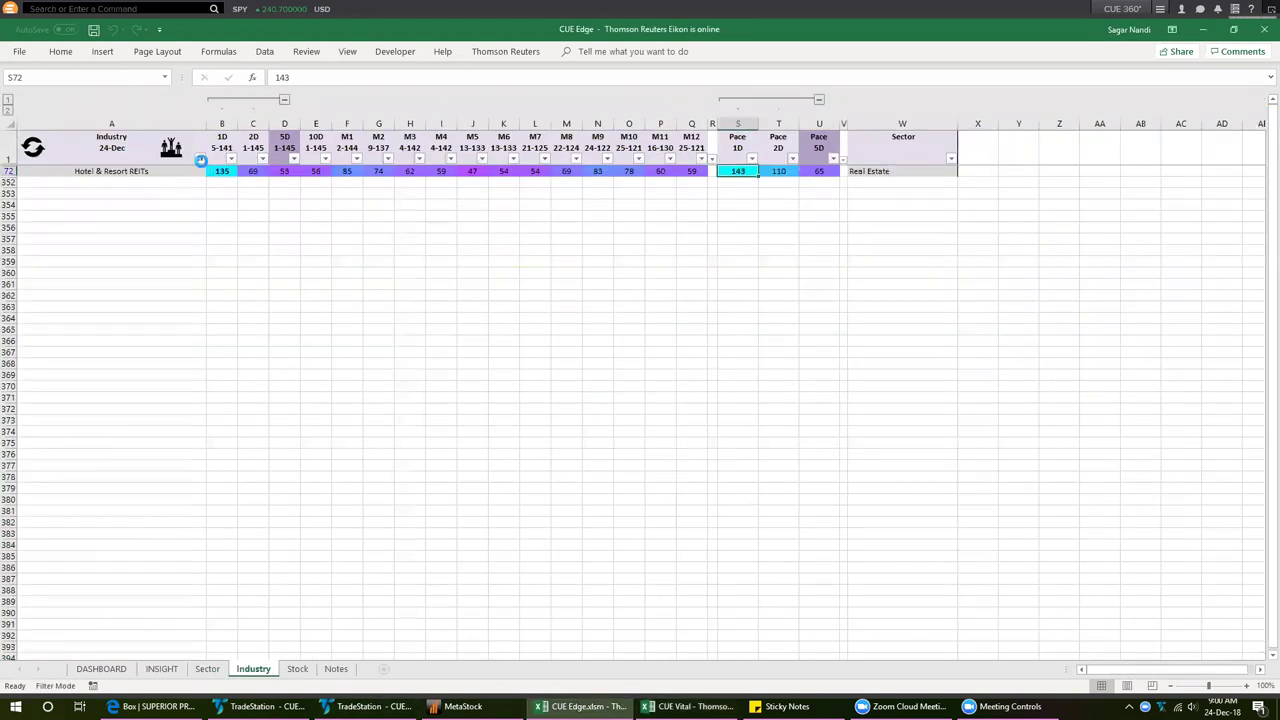
click(200, 159)
text(ga)
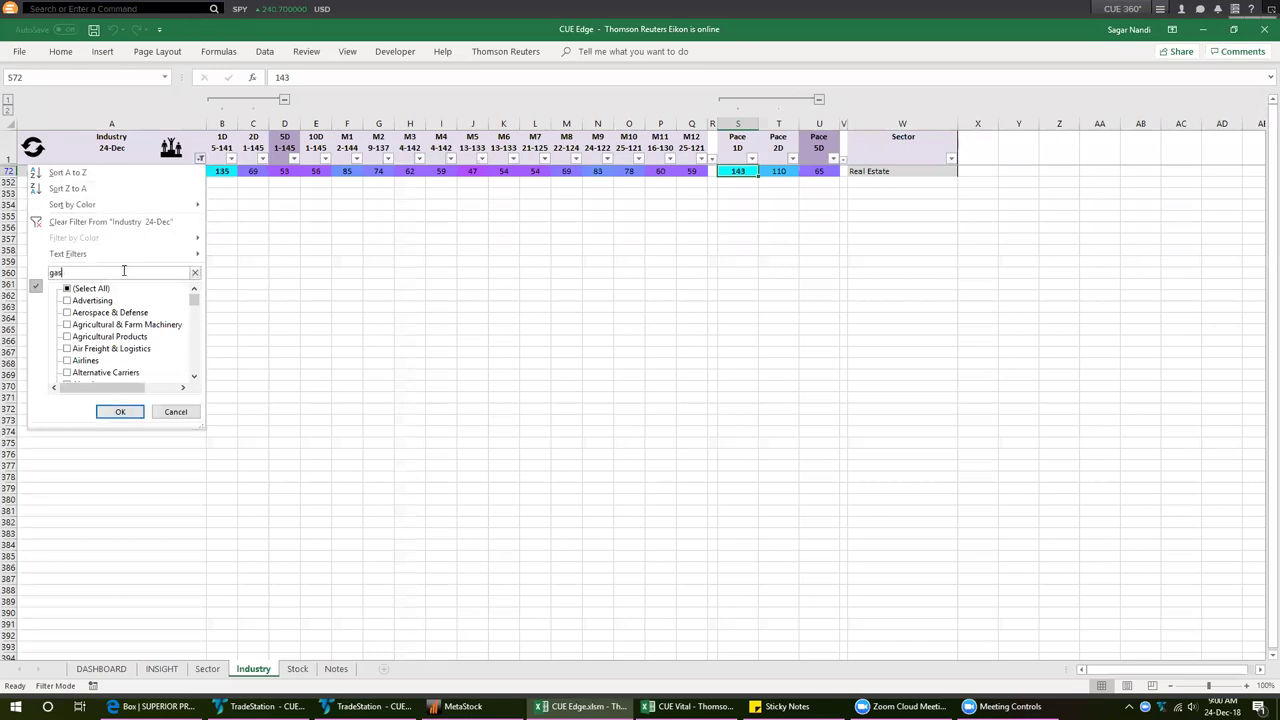
text(s)
click(110, 289)
click(95, 312)
click(120, 411)
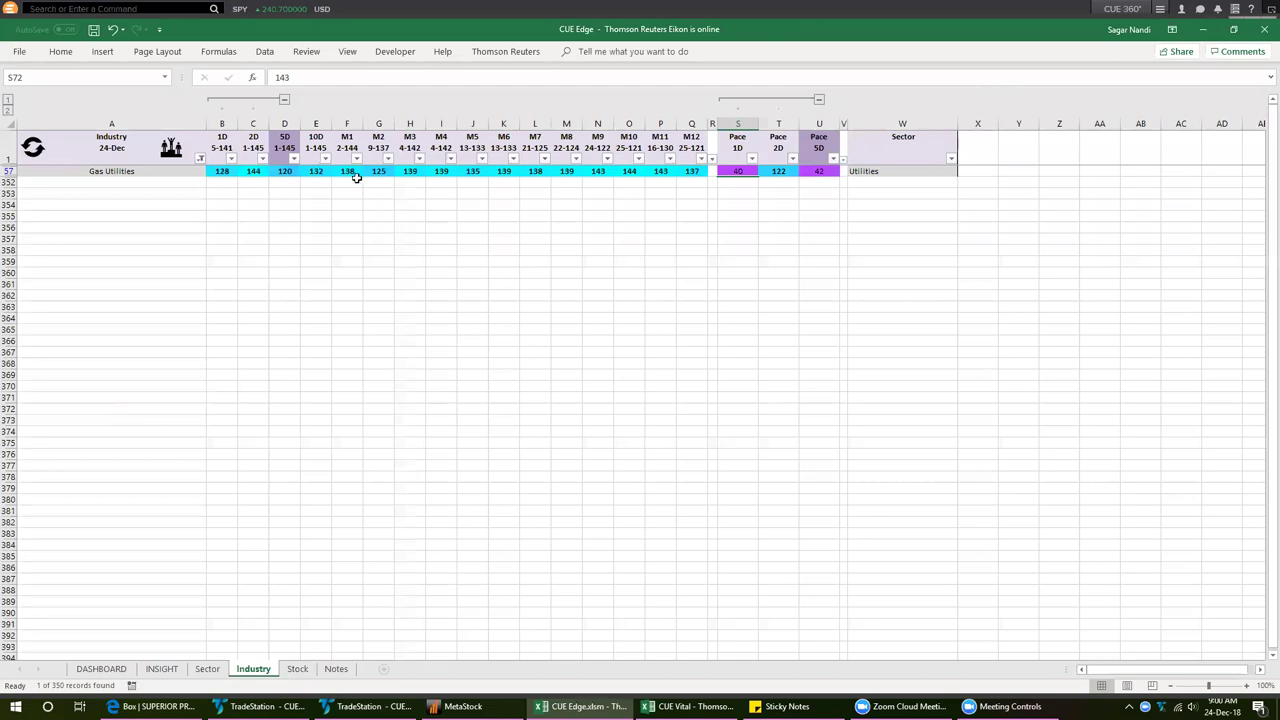
click(214, 171)
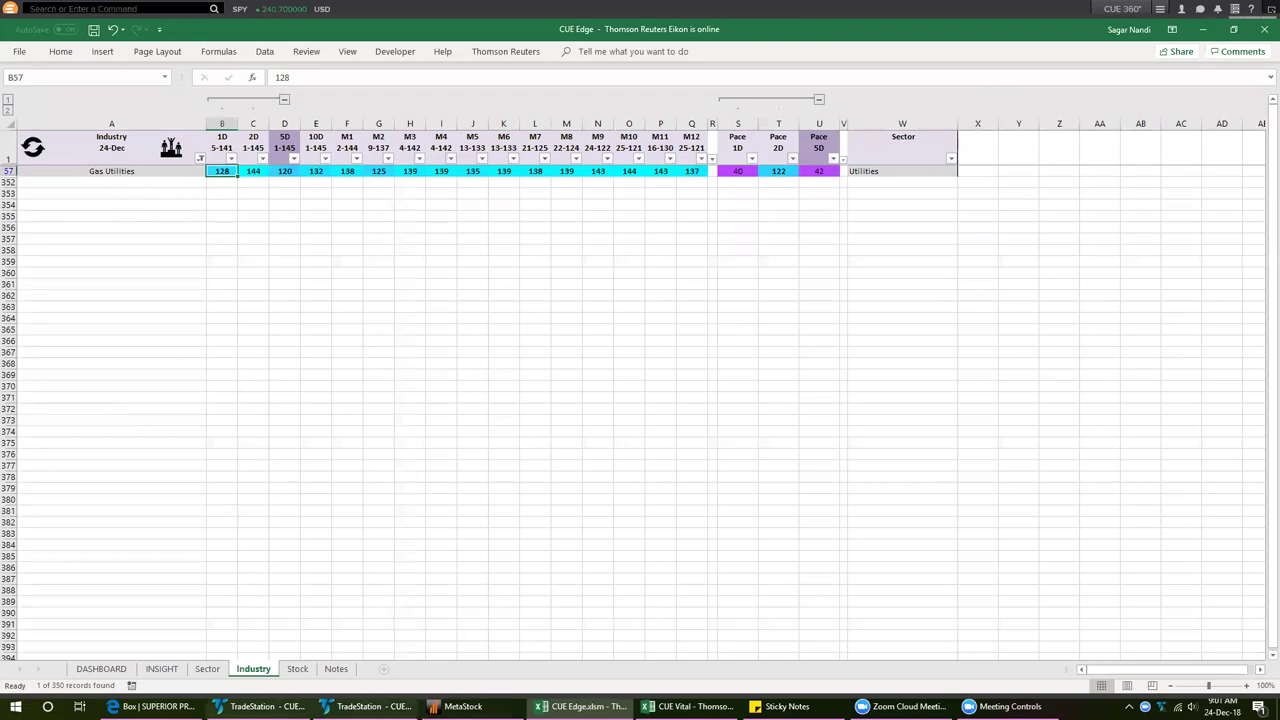
Return to the CUE Vital workbook and examine SJI's 2-day change, 5-day change and distance below its 52-week high
click(688, 706)
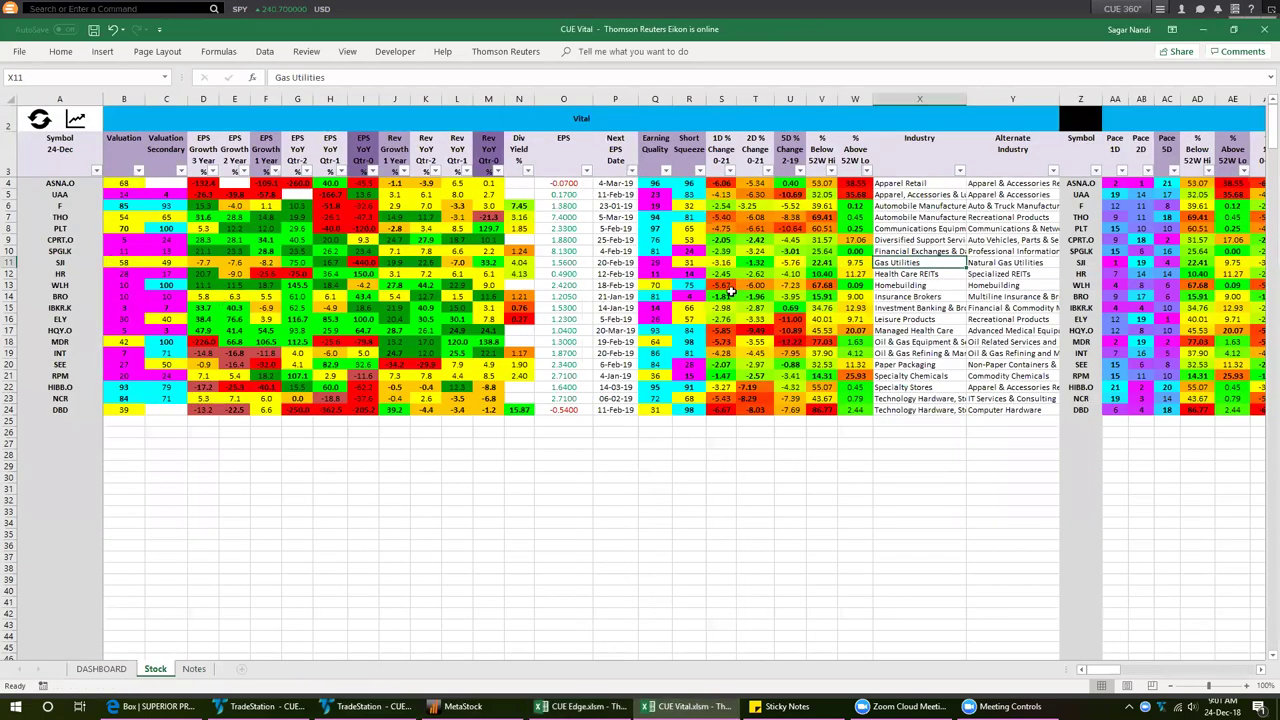
click(57, 251)
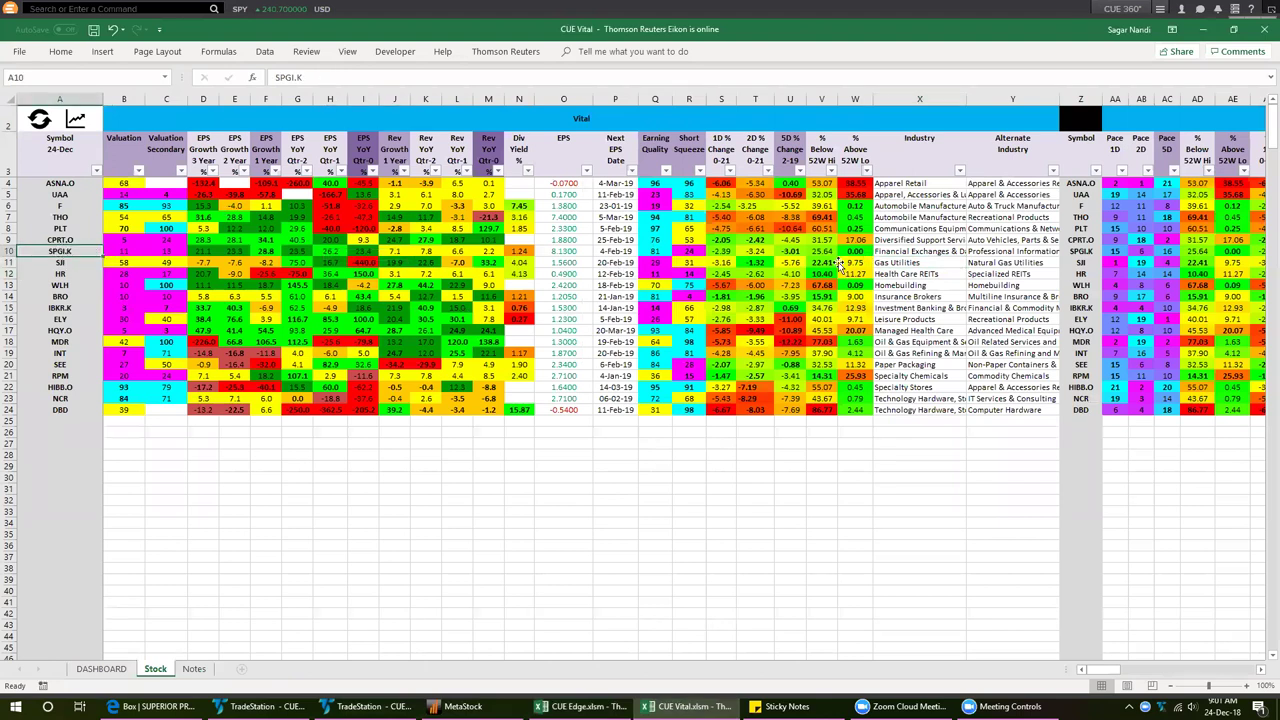
drag(752, 262, 822, 262)
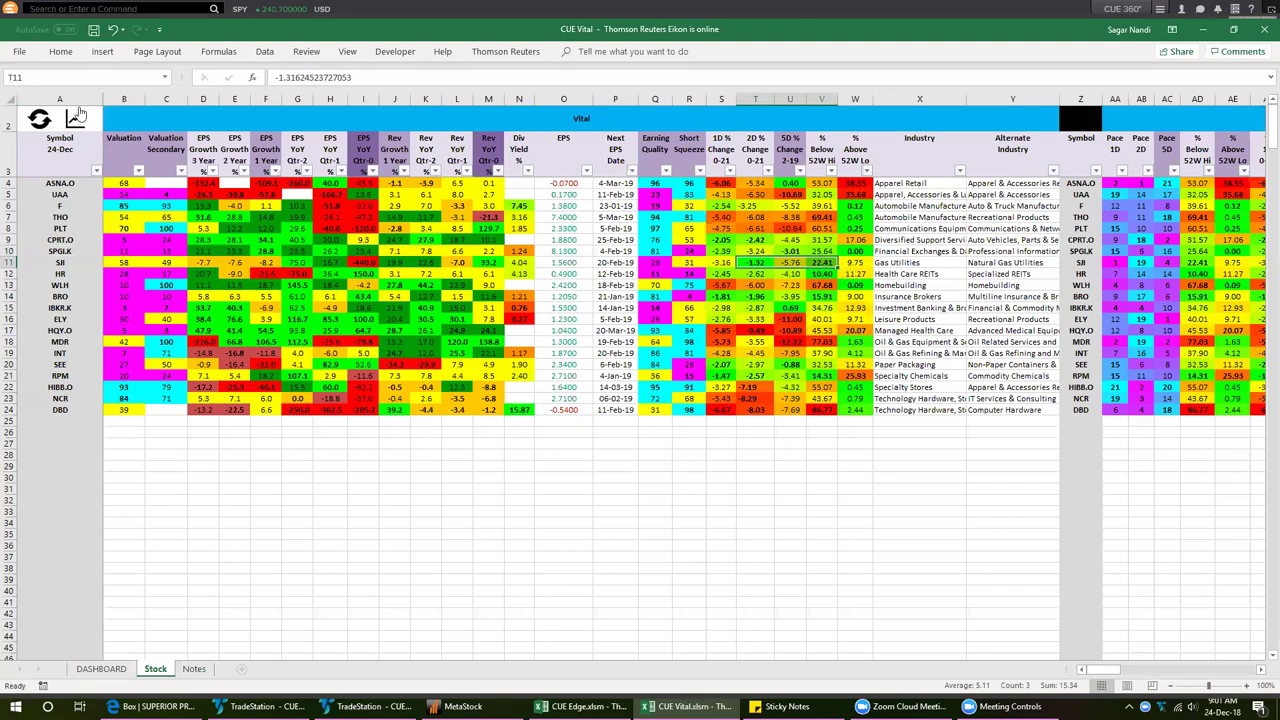
Switch to MetaStock, close the exploration execution results and open the Power Console briefly before dismissing it
key(alt+Tab)
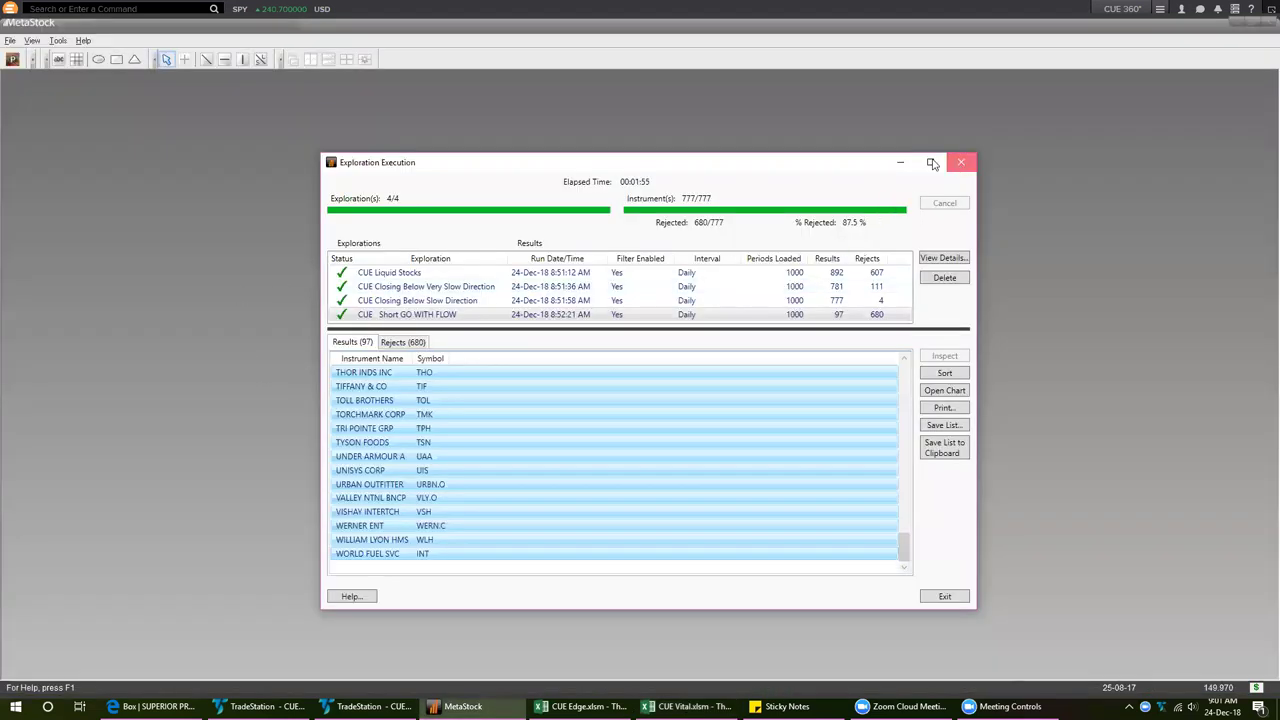
click(961, 162)
click(12, 60)
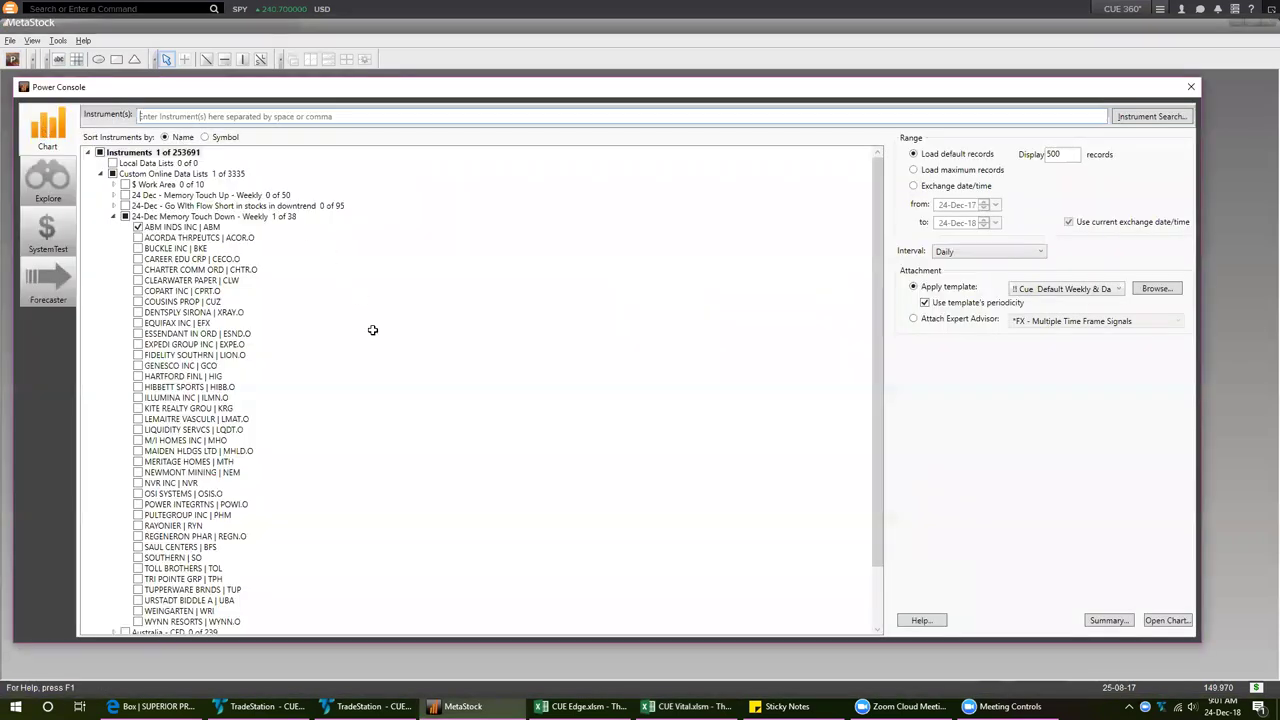
key(alt+Tab)
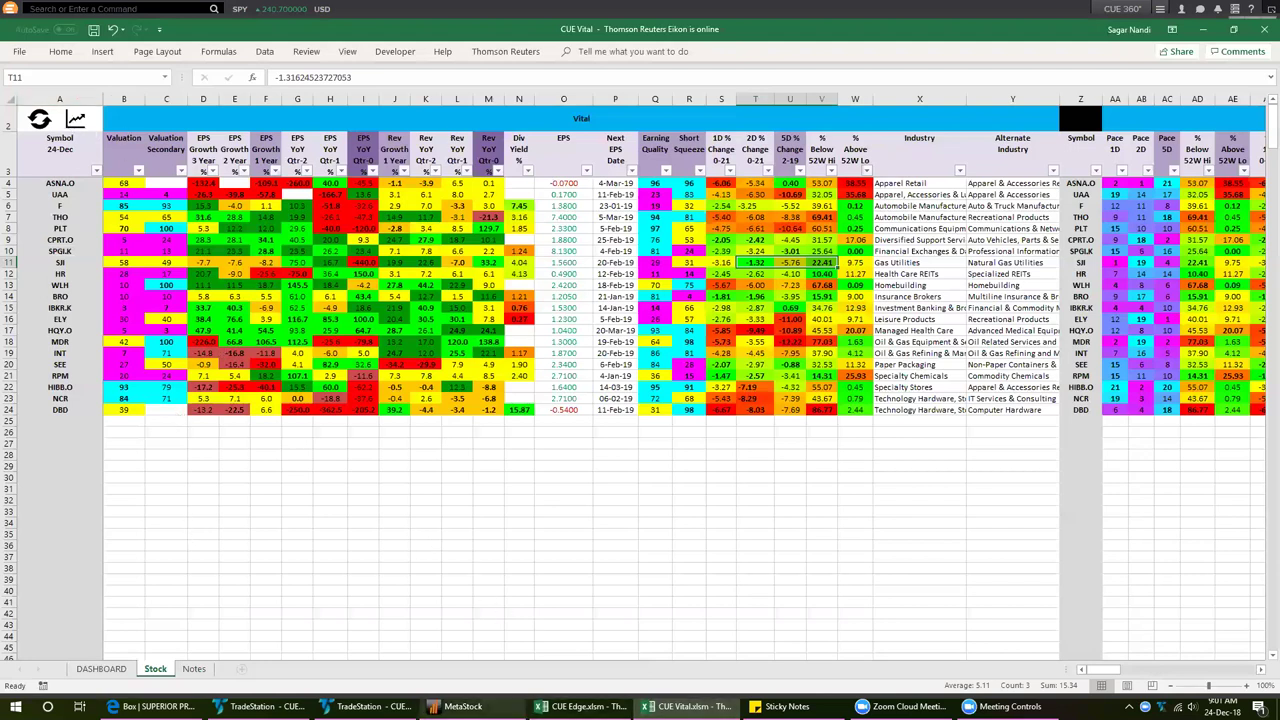
click(463, 706)
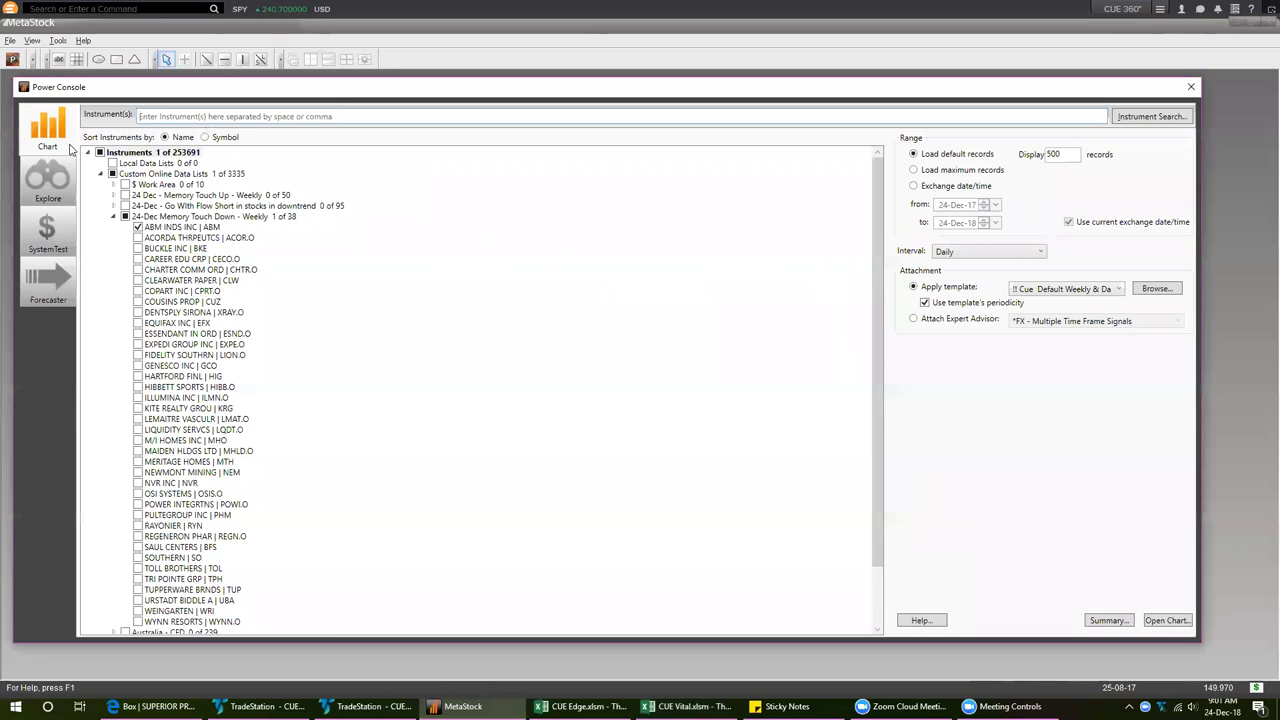
key(Escape)
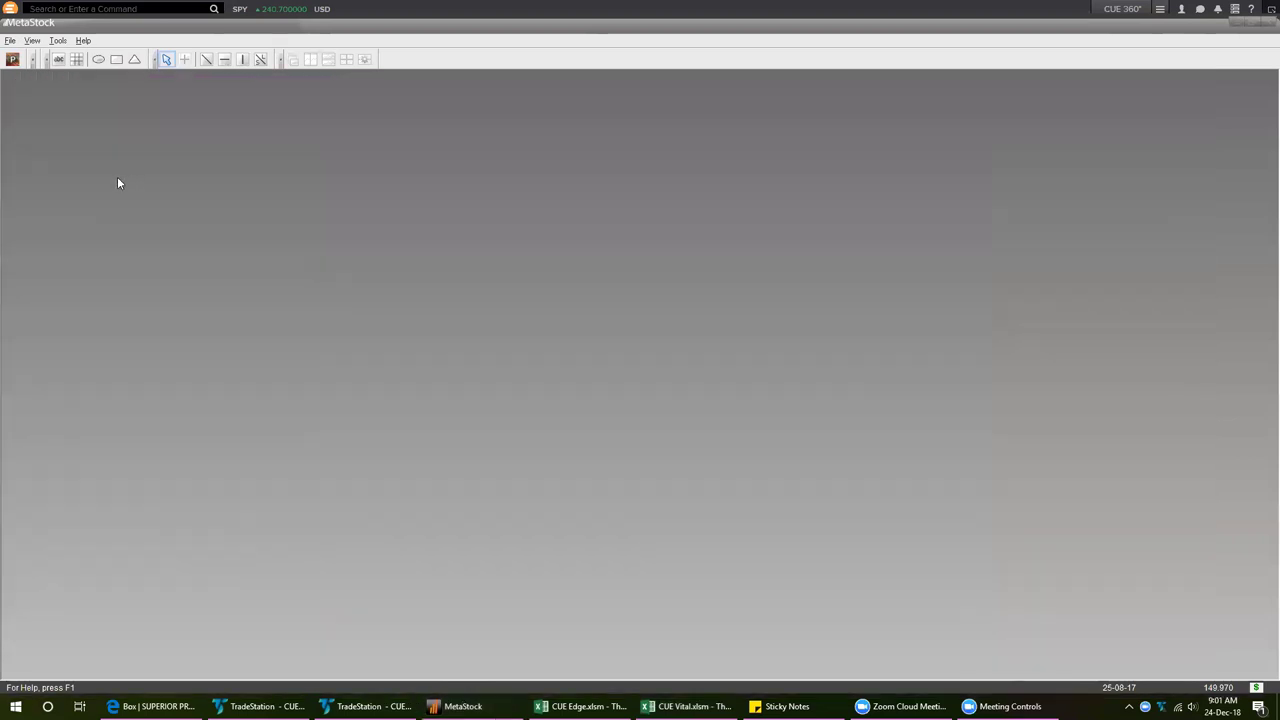
In the CUE Edge workbook, list the Gas Utilities stocks on the Stock sheet, and select the SJI symbol in the CUE Vital workbook
key(alt+Tab)
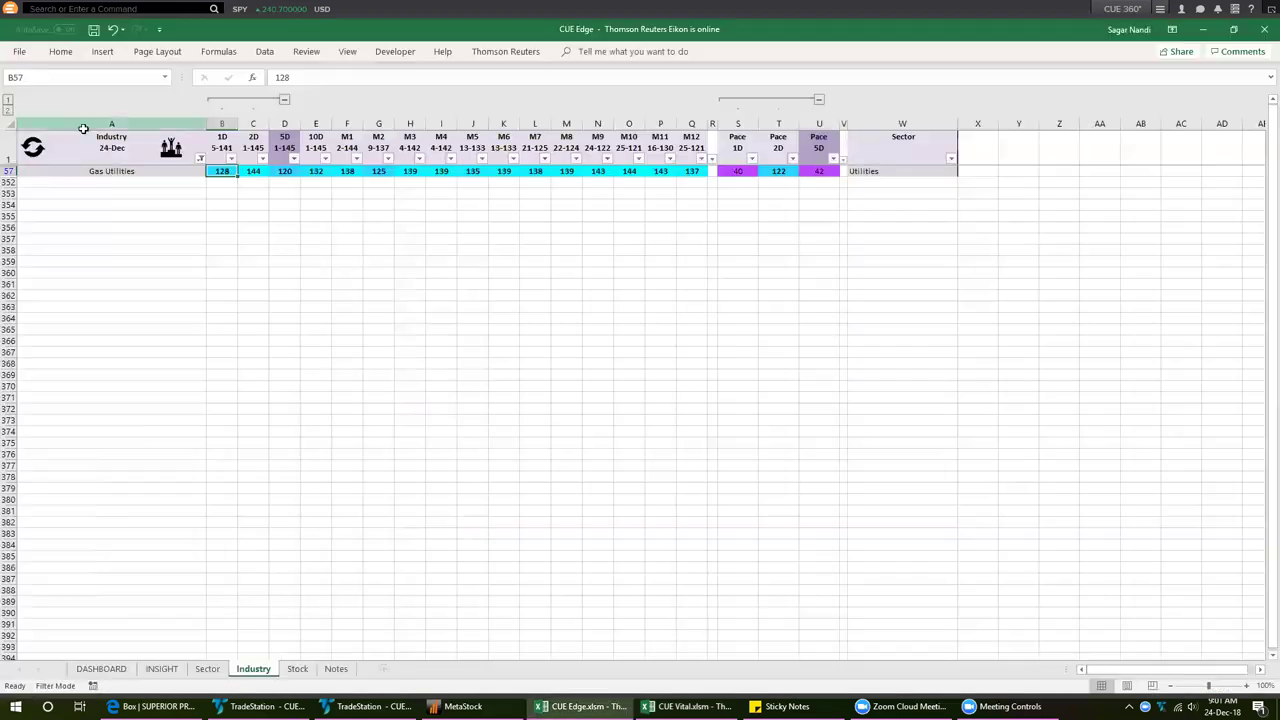
click(168, 156)
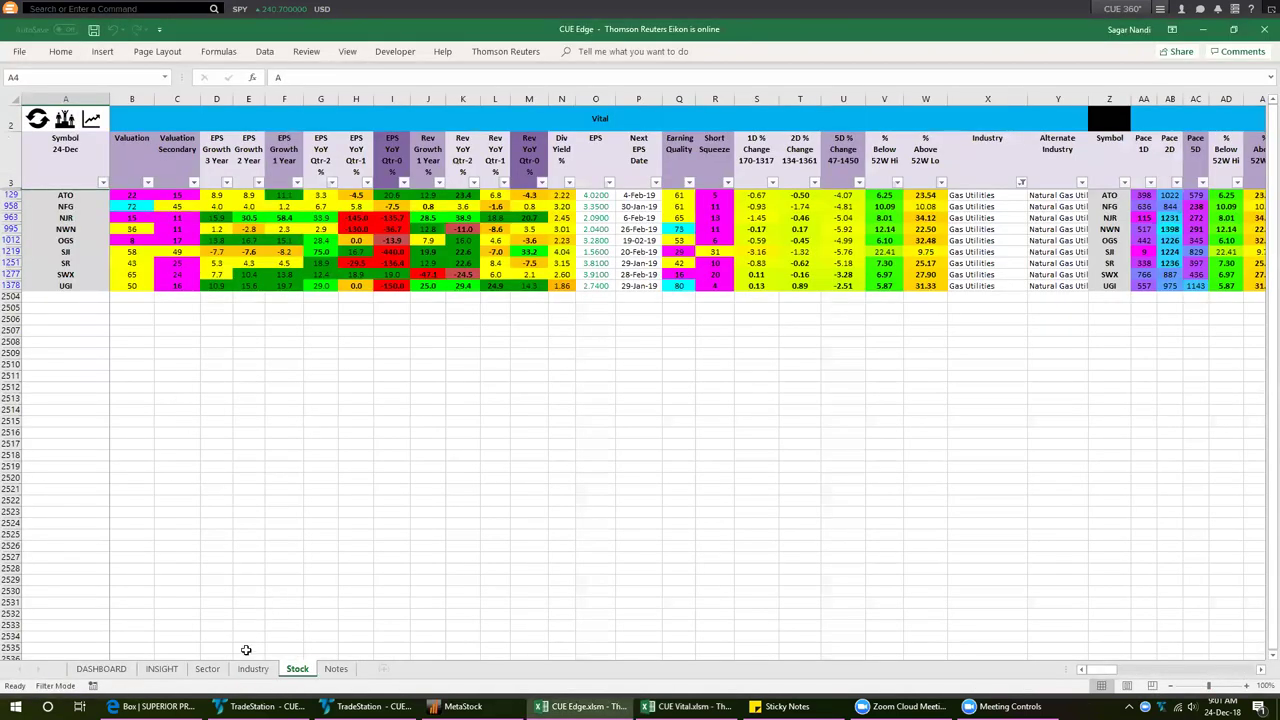
click(688, 706)
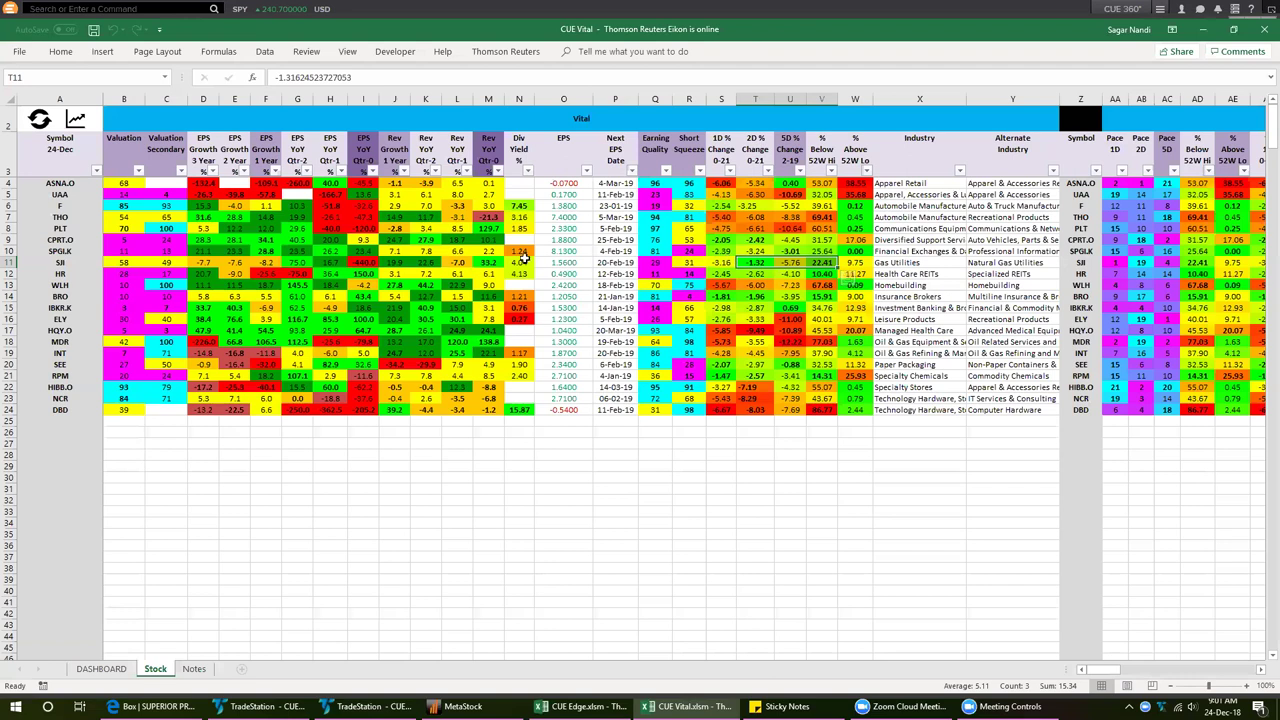
click(78, 263)
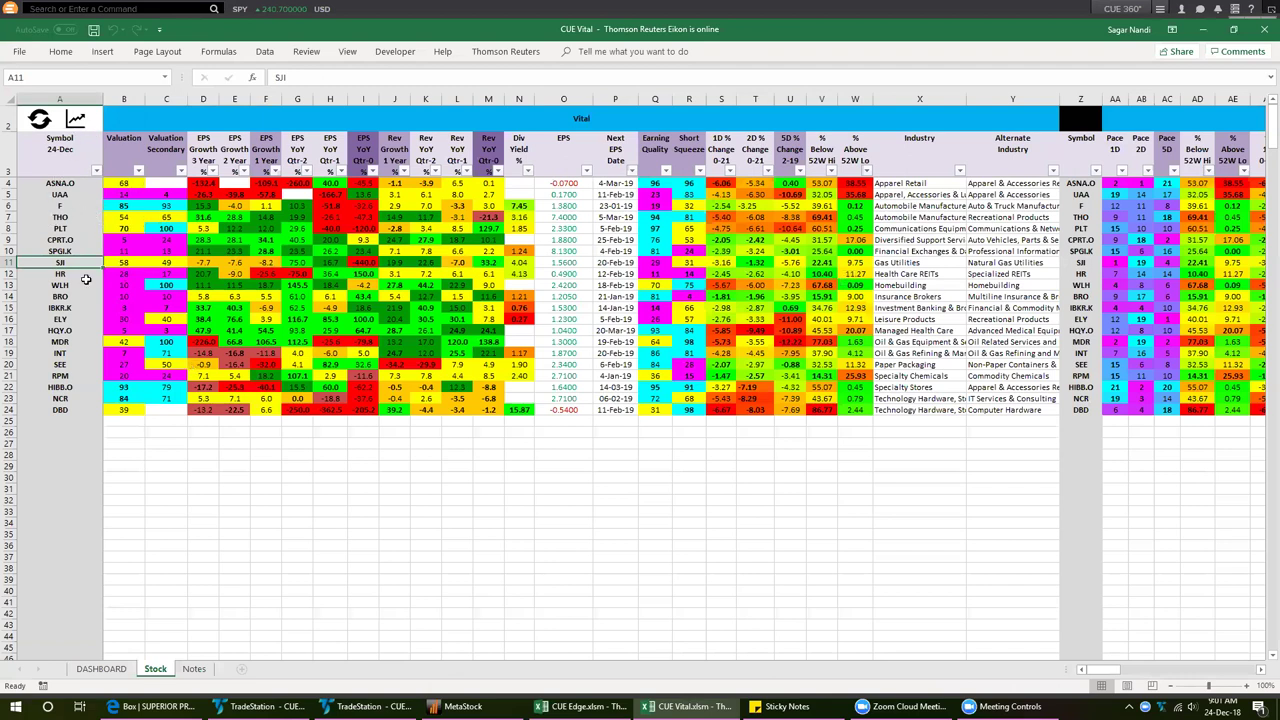
Try to open weekly and daily charts for the symbol SRI in MetaStock, and close the resulting layout
click(460, 706)
click(20, 60)
text(sri)
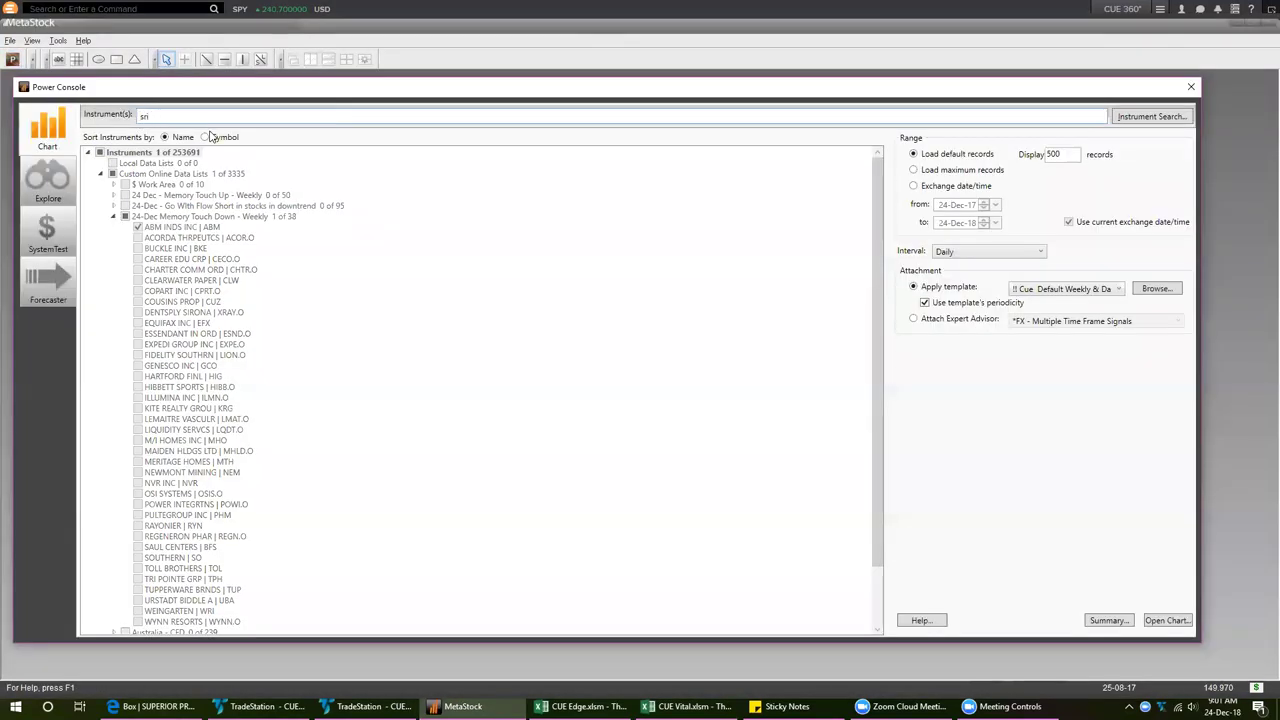
key(Return)
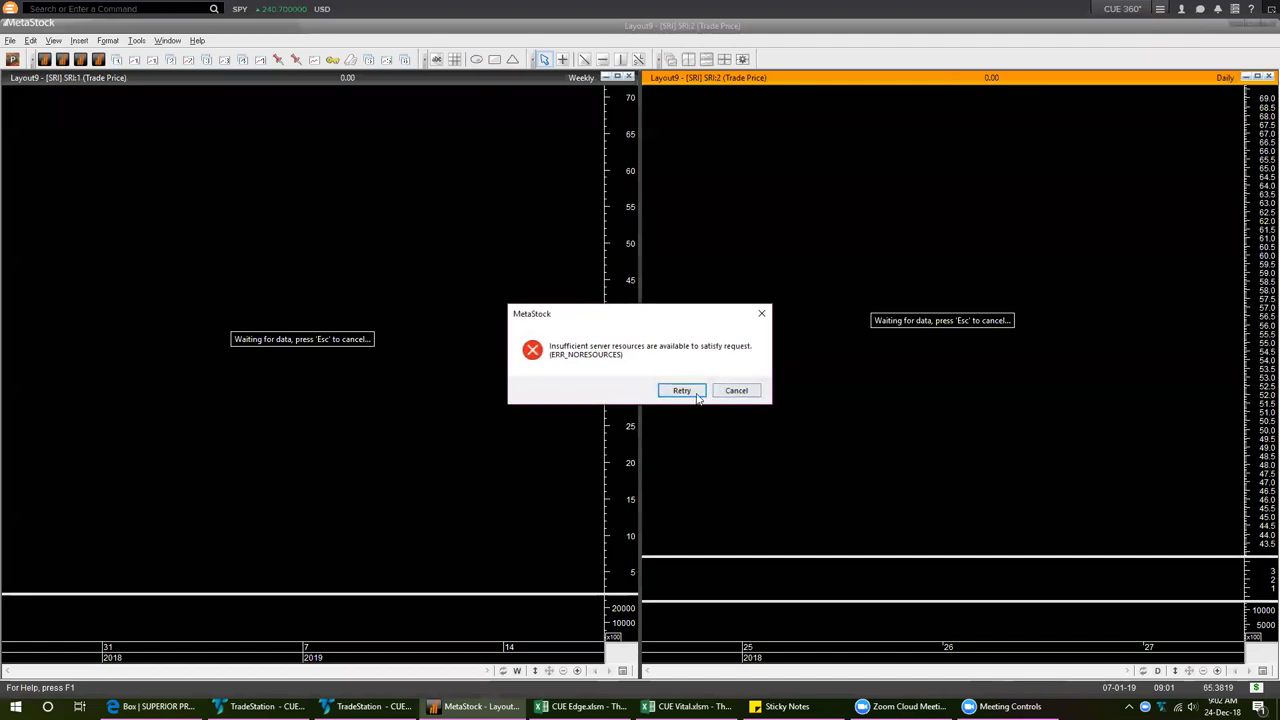
click(728, 394)
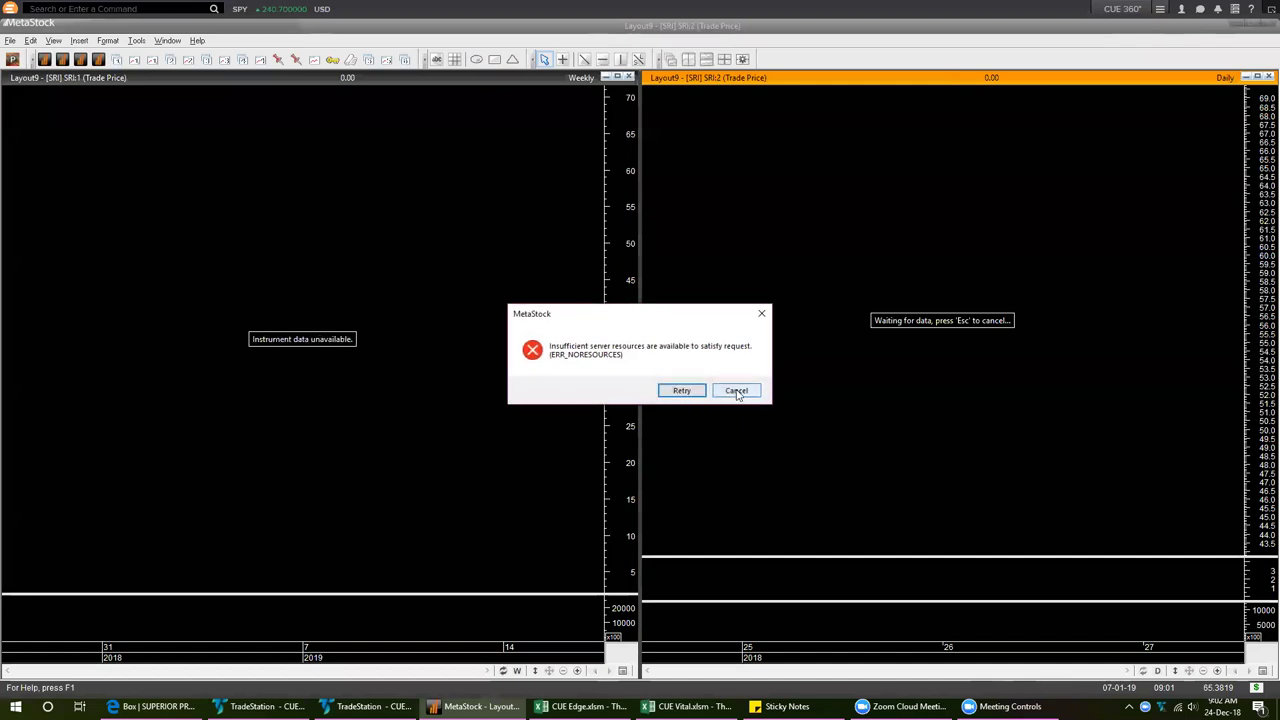
click(740, 392)
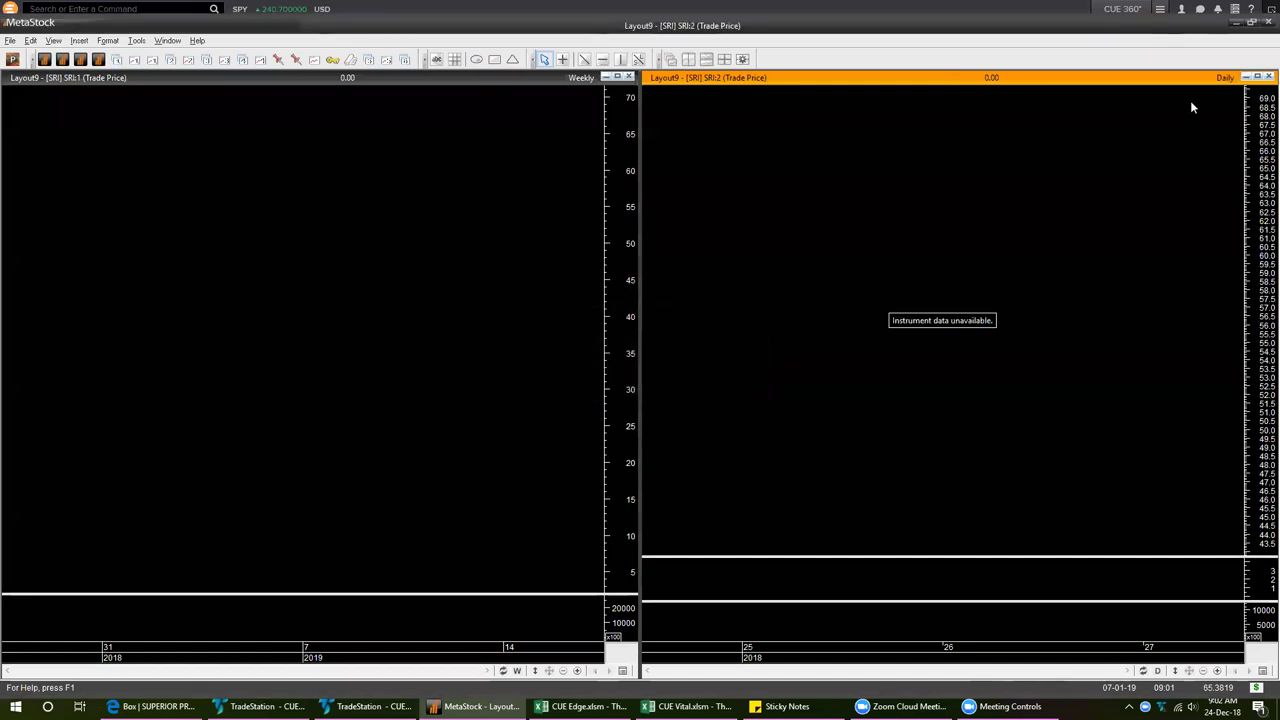
click(1268, 77)
click(596, 398)
click(648, 392)
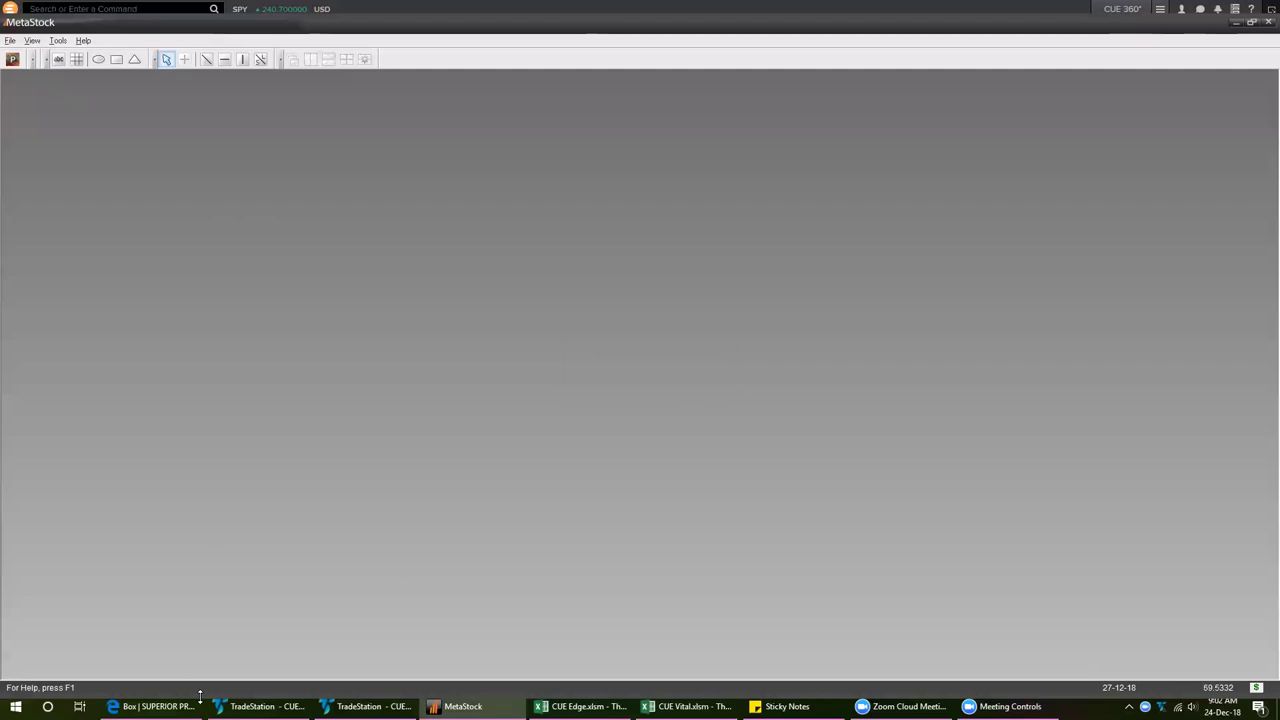
Switch to TradeStation and load the symbol SRI in the weekly and daily charts
click(260, 706)
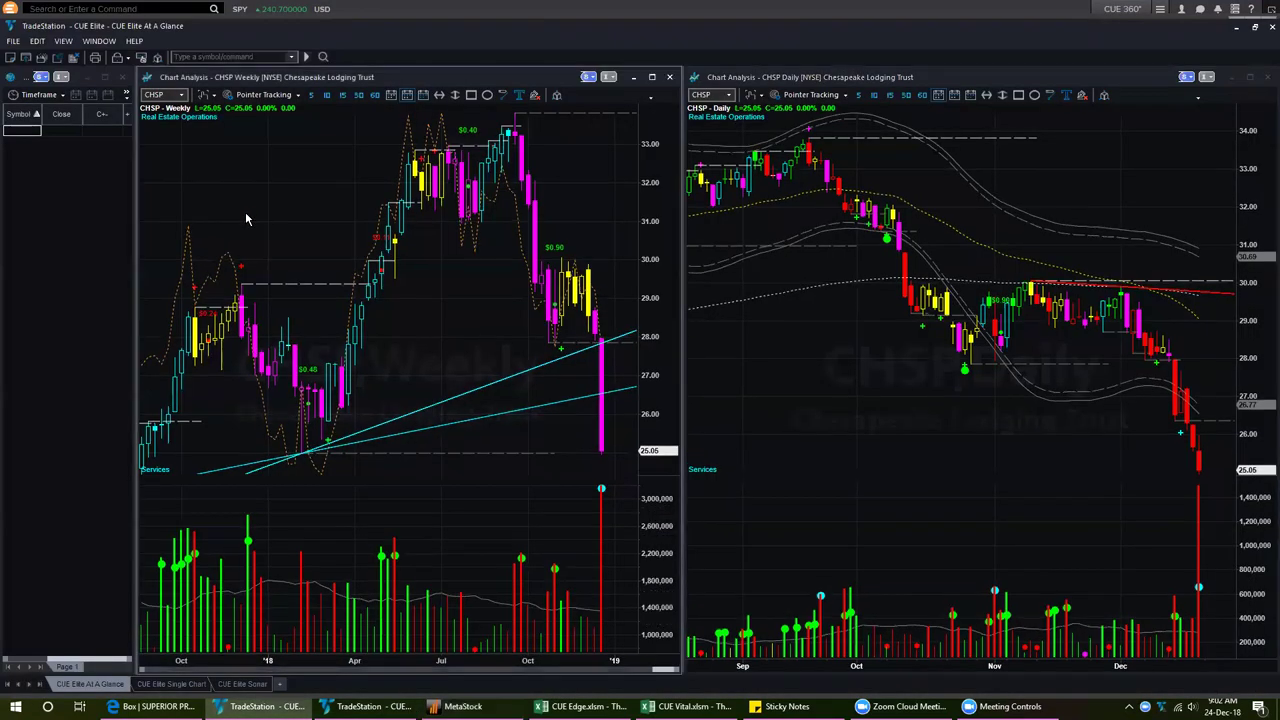
text(sri)
key(Return)
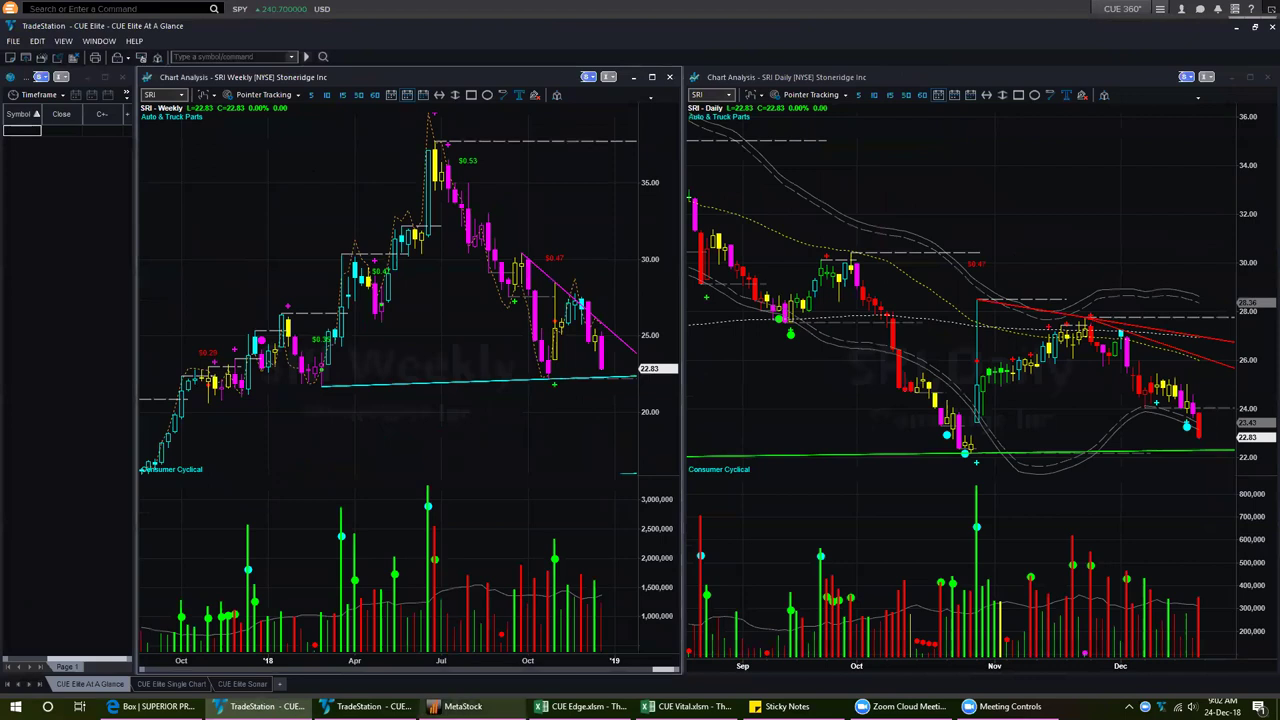
Return to the CUE Vital workbook and choose CUEElite as the Technical Trading System on the DASHBOARD
key(alt+Tab)
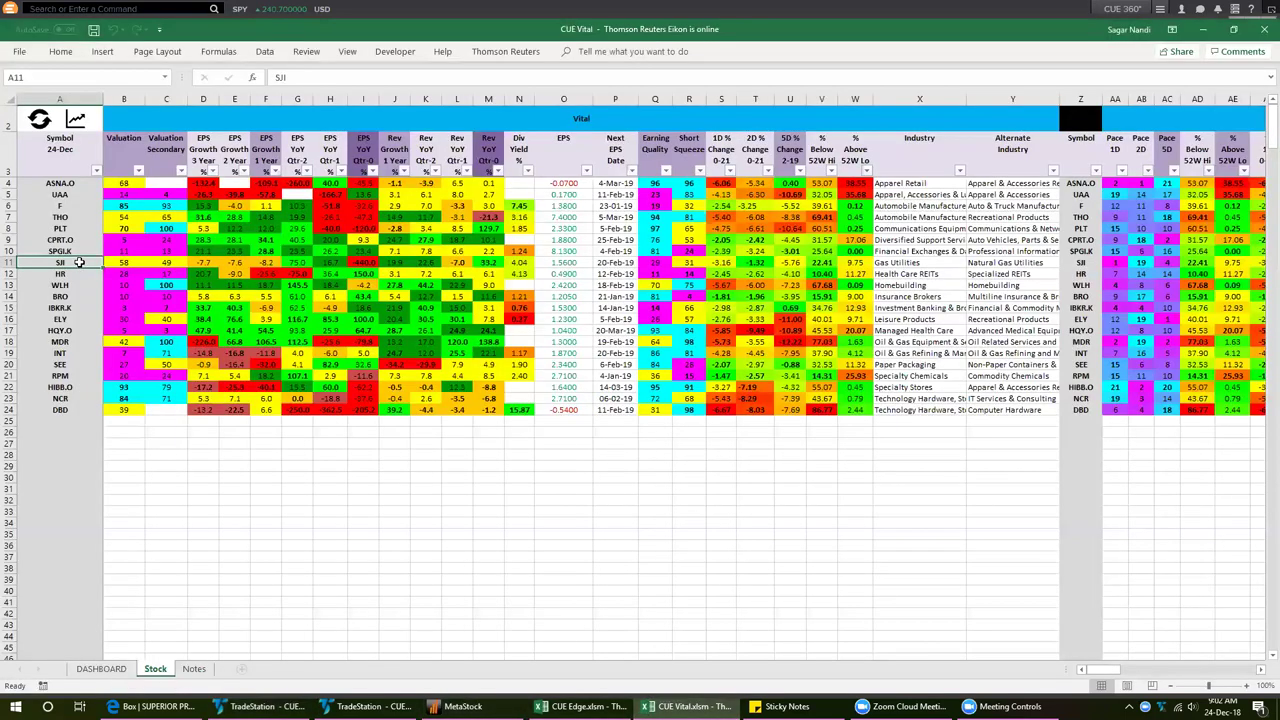
click(104, 667)
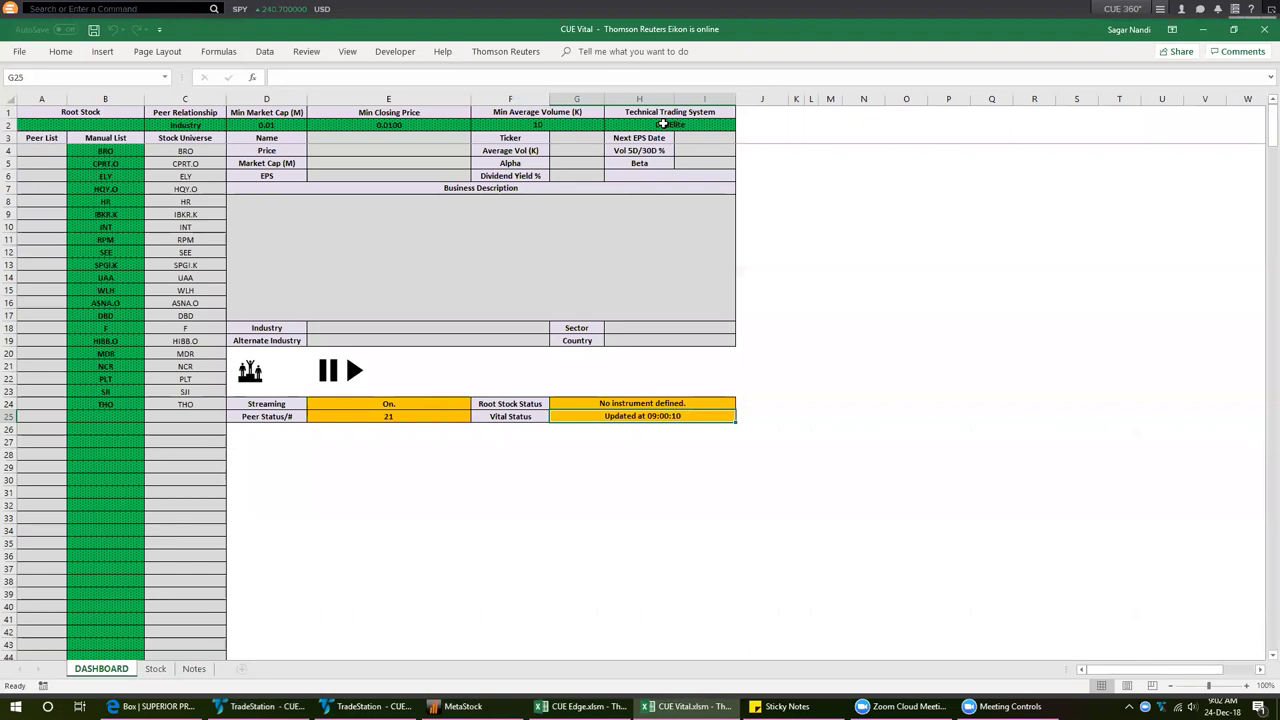
click(662, 123)
click(741, 124)
click(668, 142)
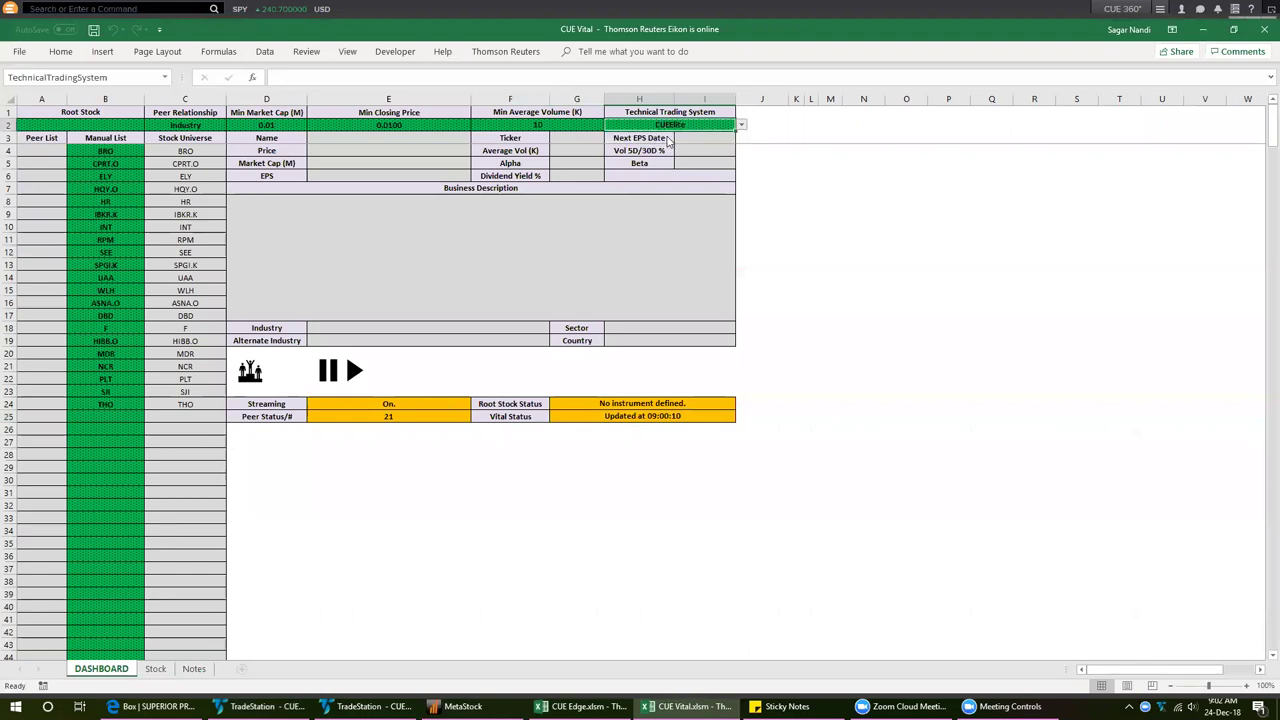
Try to chart the selected SJI symbol in MetaStock from the Stock sheet, dismissing the data requests
click(155, 668)
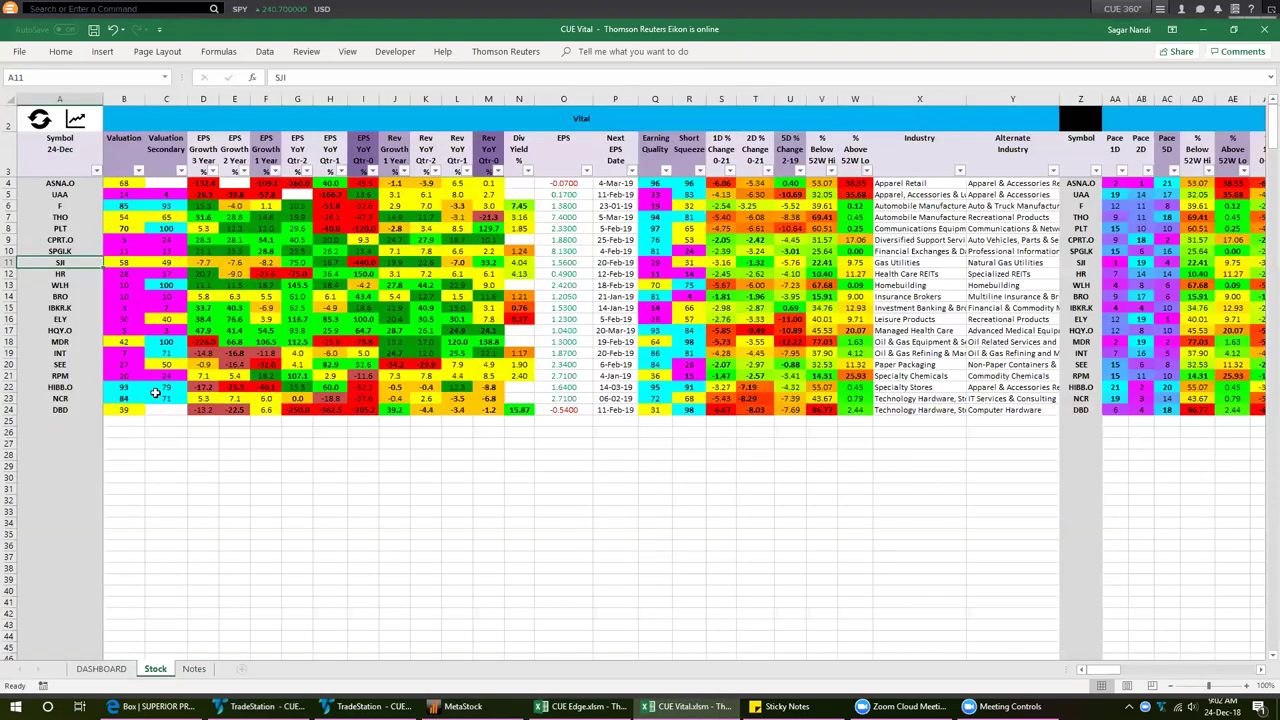
click(76, 120)
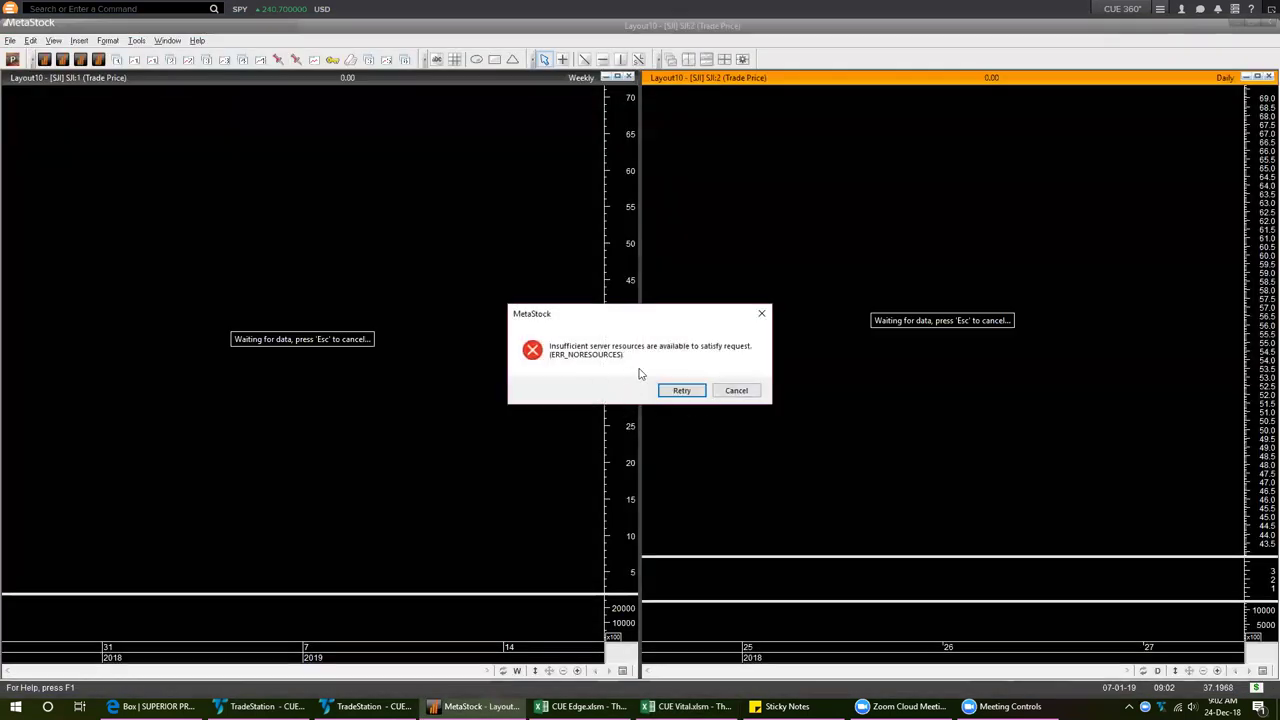
click(734, 390)
click(722, 393)
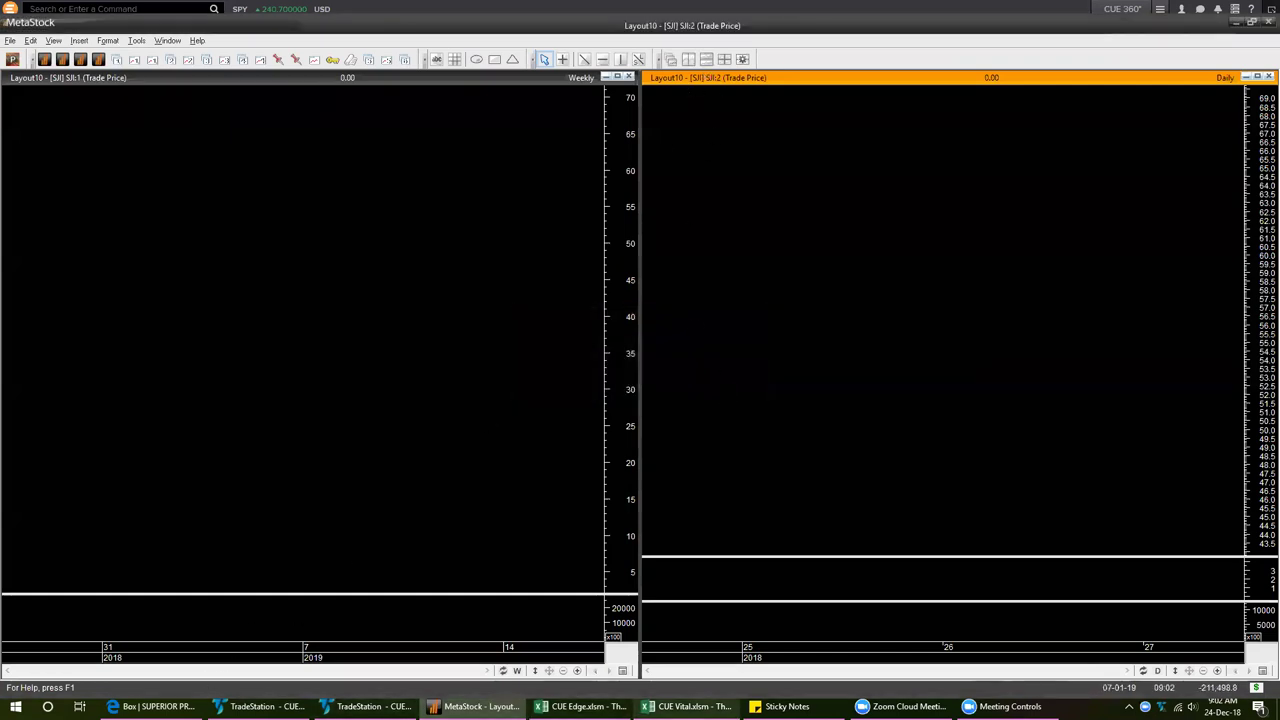
Switch to TradeStation and load the symbol SJI in the weekly and daily charts
key(alt+Tab)
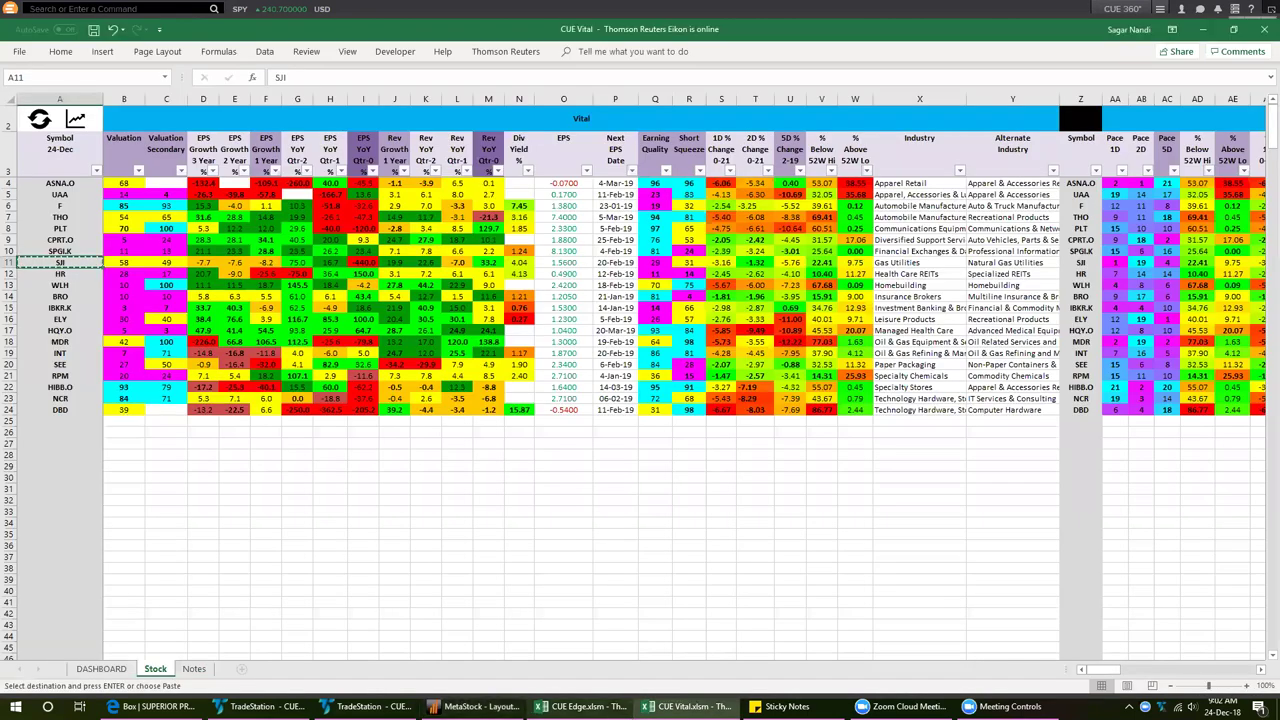
key(alt+Tab)
text(SJI)
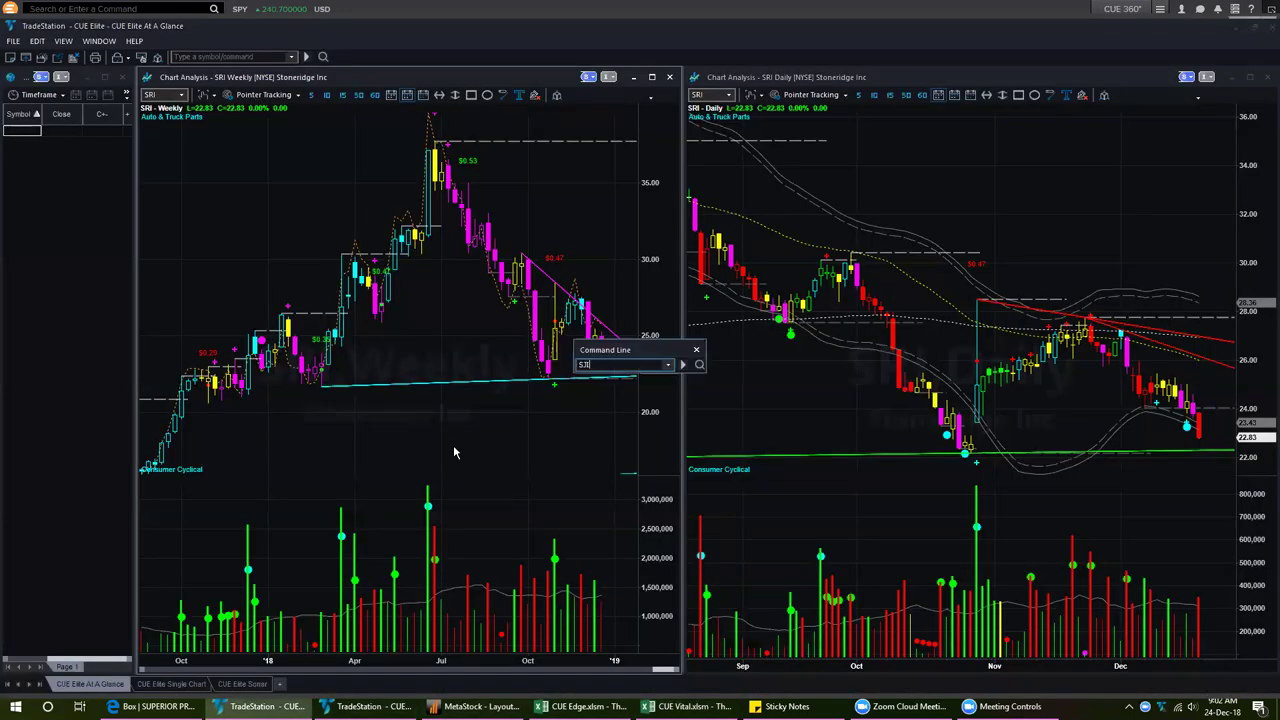
key(Return)
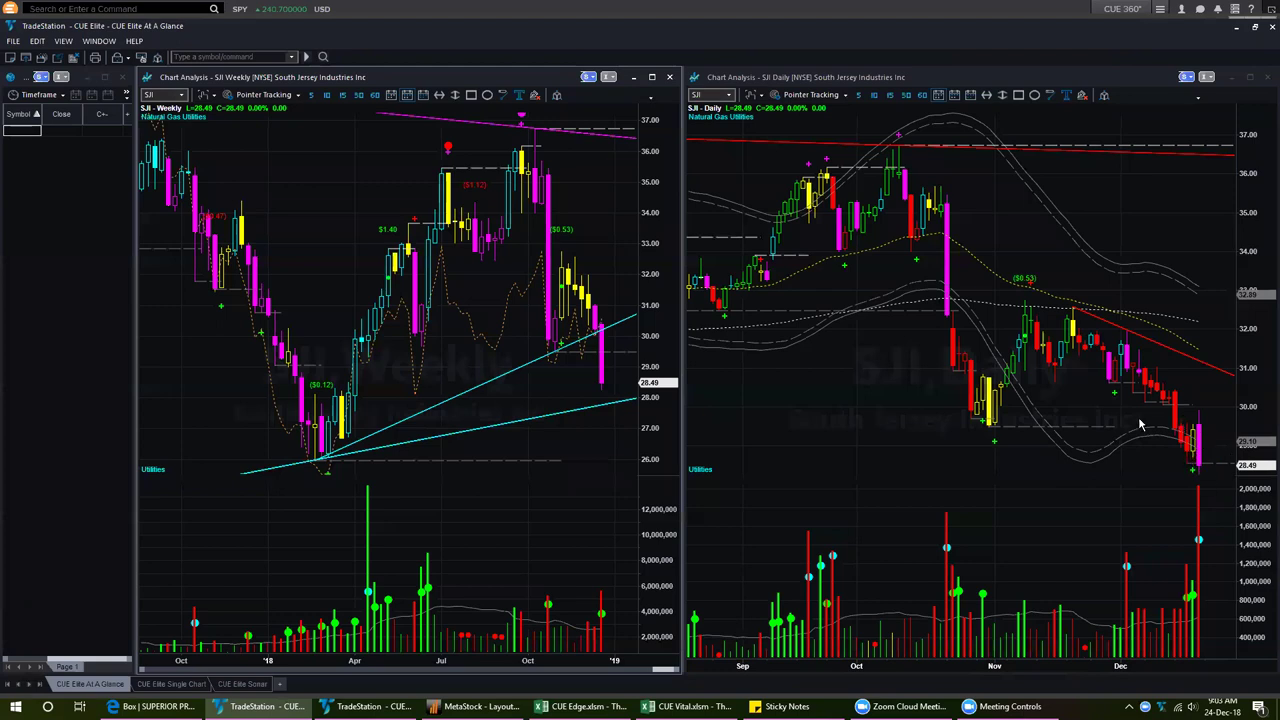
click(1212, 443)
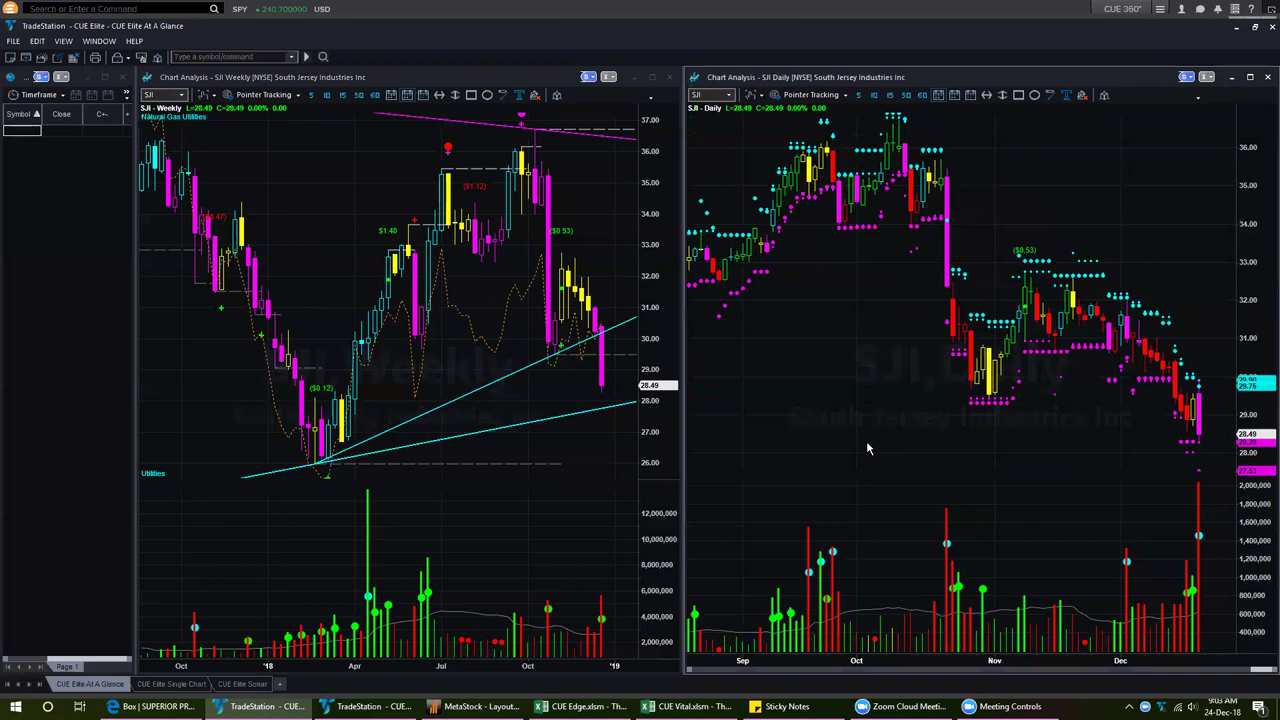
Open the Monday Morning Meet sticky note and highlight the Long Bounce, Short Bounce and Weekly Memory Trendline Touch Down lines
click(787, 706)
click(432, 456)
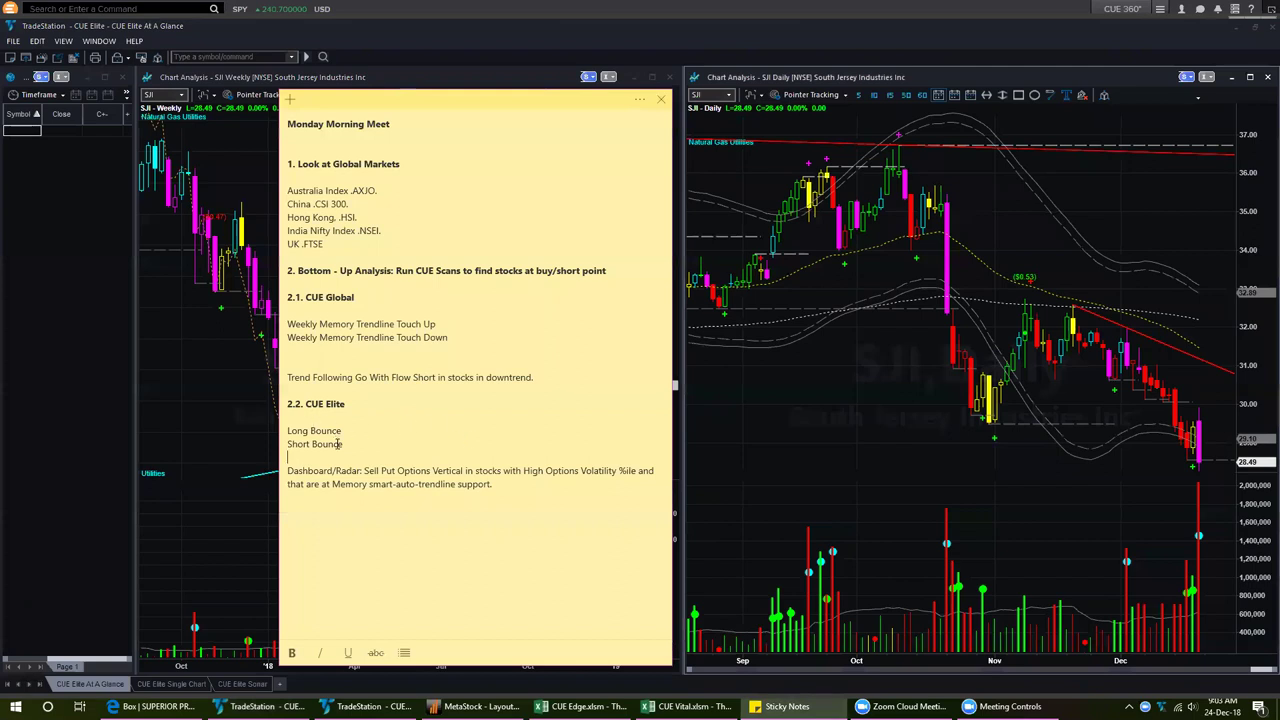
drag(295, 421, 344, 452)
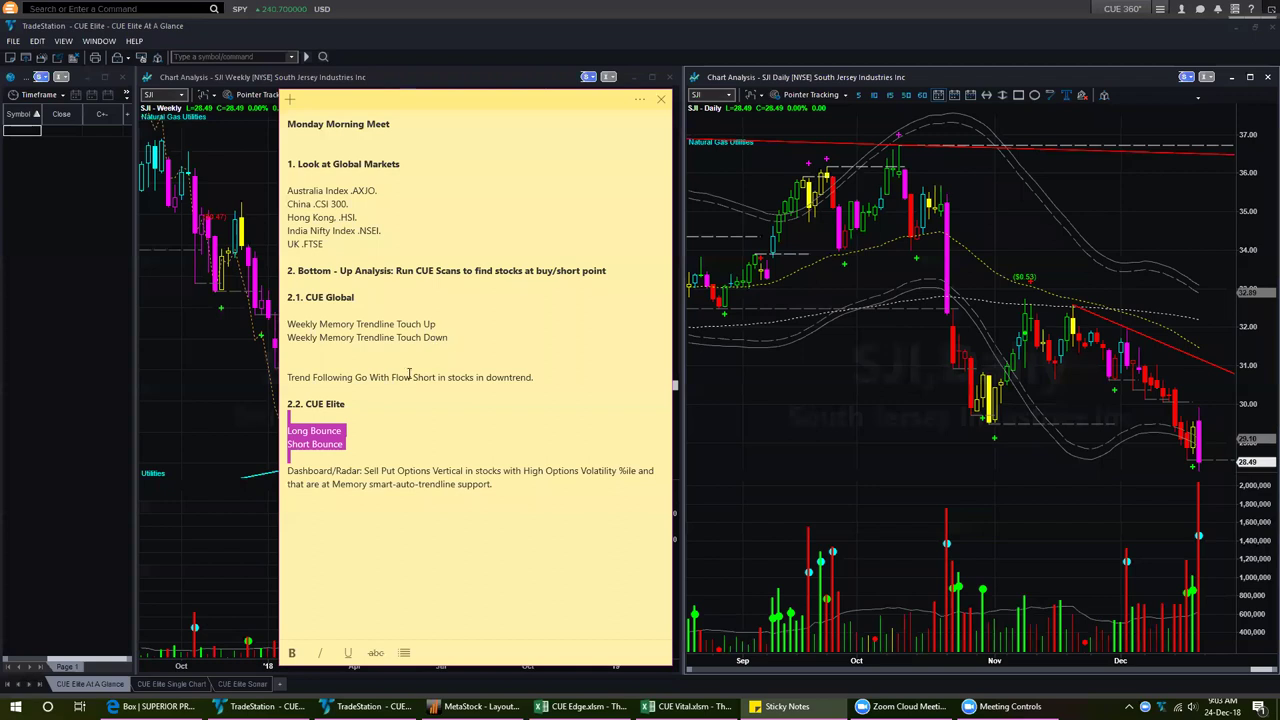
drag(457, 338, 287, 338)
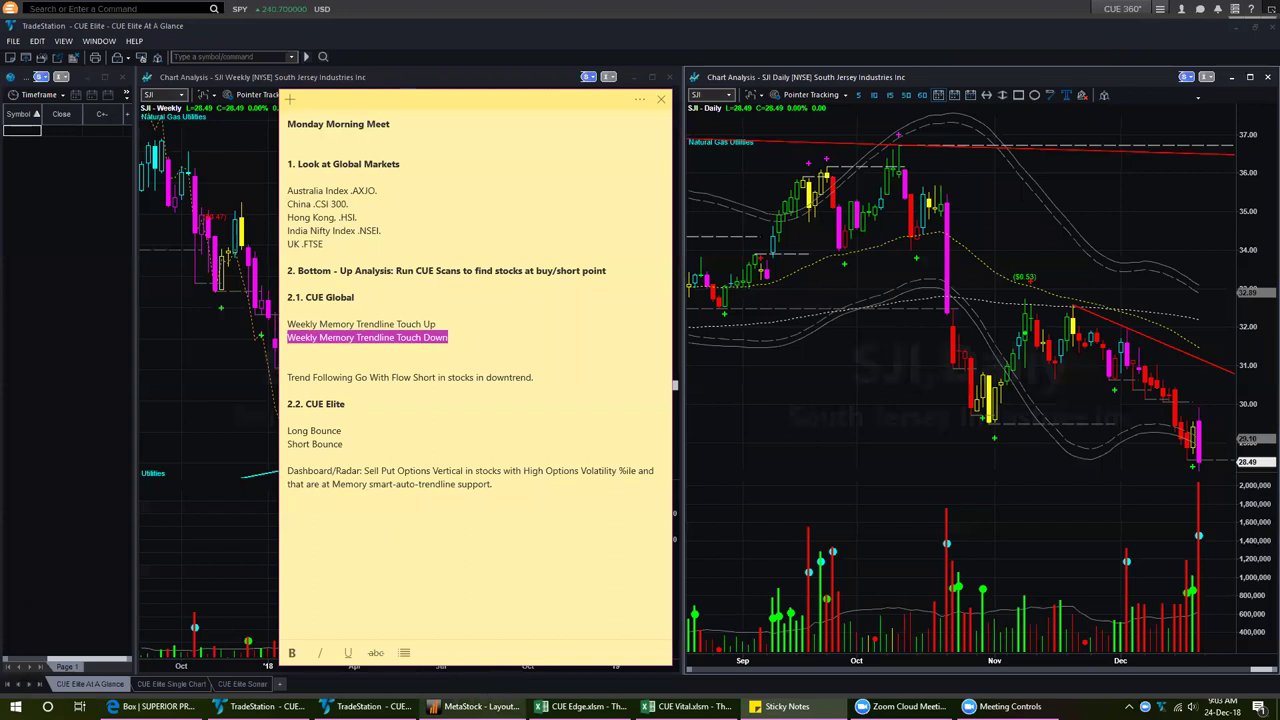
Switch to TradeStation's CUE 2 Search window and select KMB in the CUE Long BOUNCE - Daily scan results
mouse_move(262, 706)
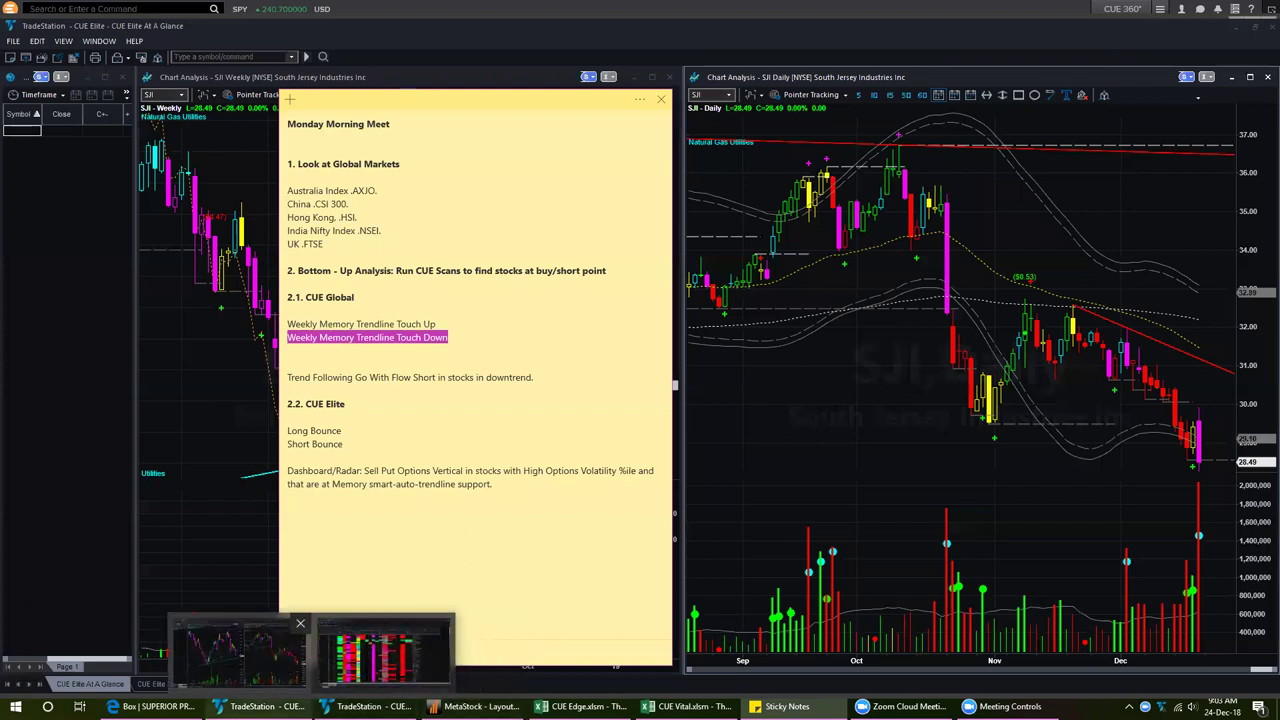
click(385, 652)
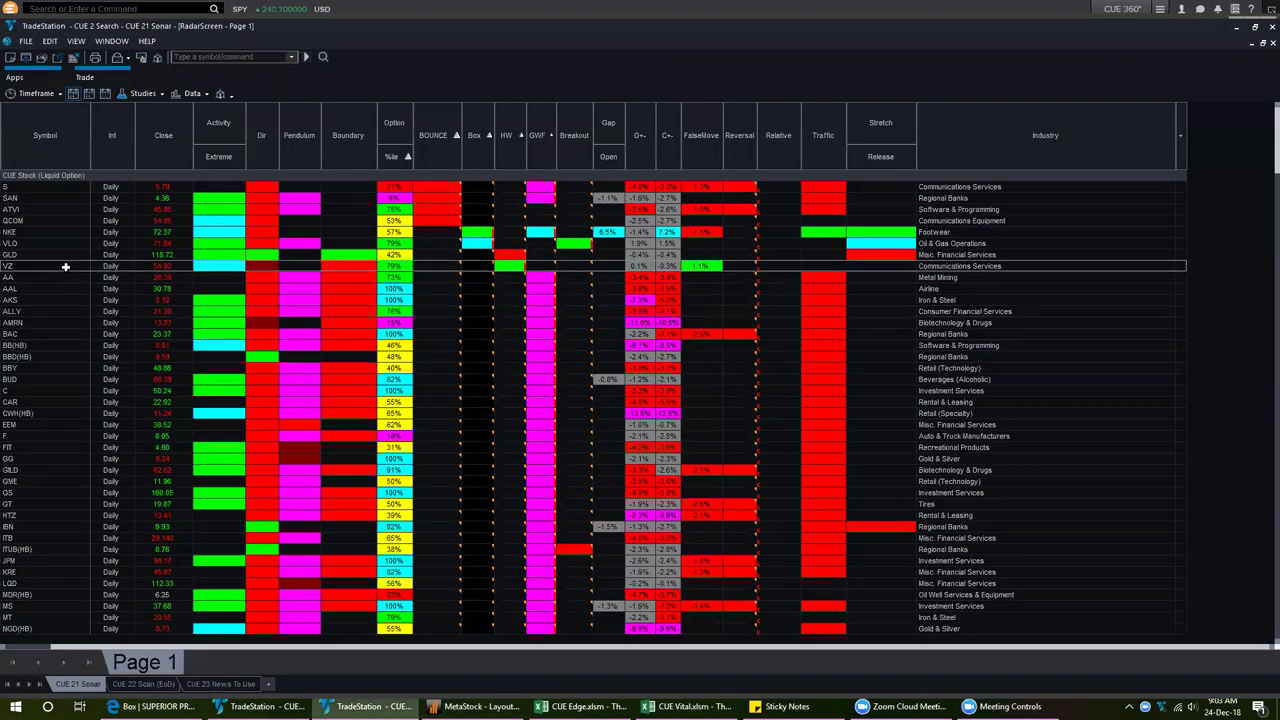
click(143, 685)
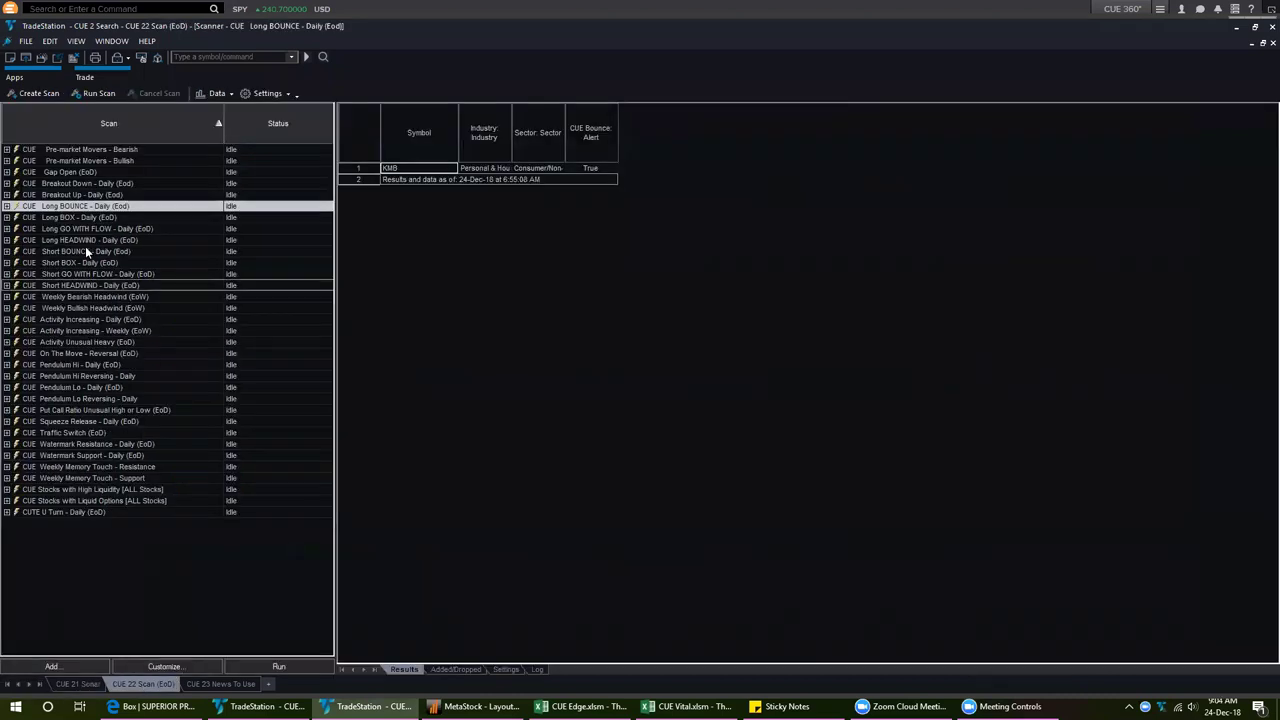
click(90, 207)
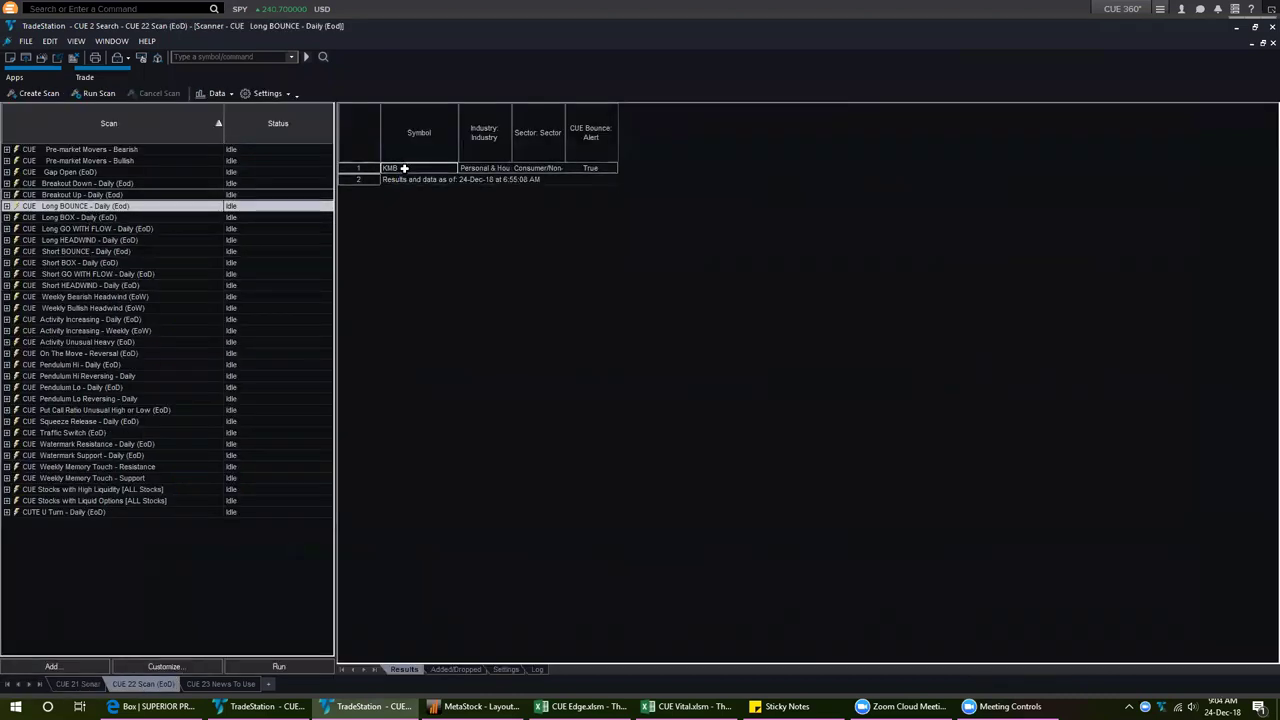
click(404, 168)
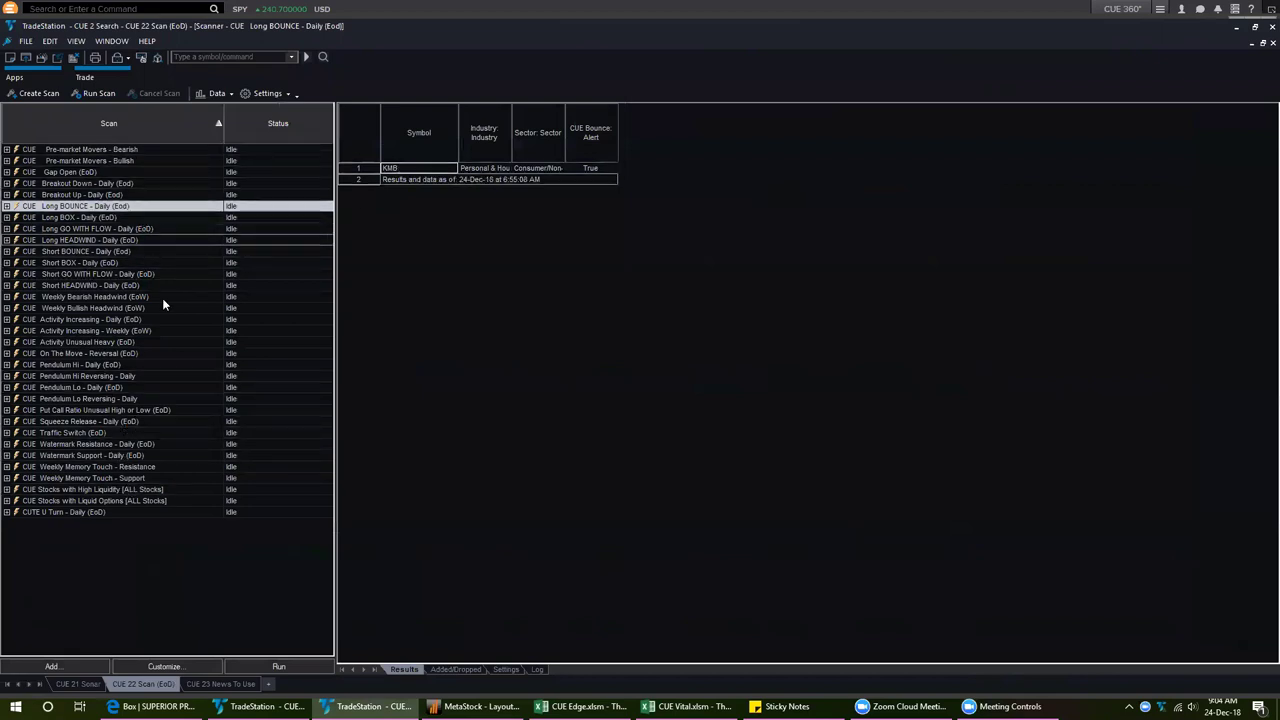
Check the BOUNCE column in CUE 21 Sonar, and show KMB in the CUE Elite weekly and daily charts
click(72, 685)
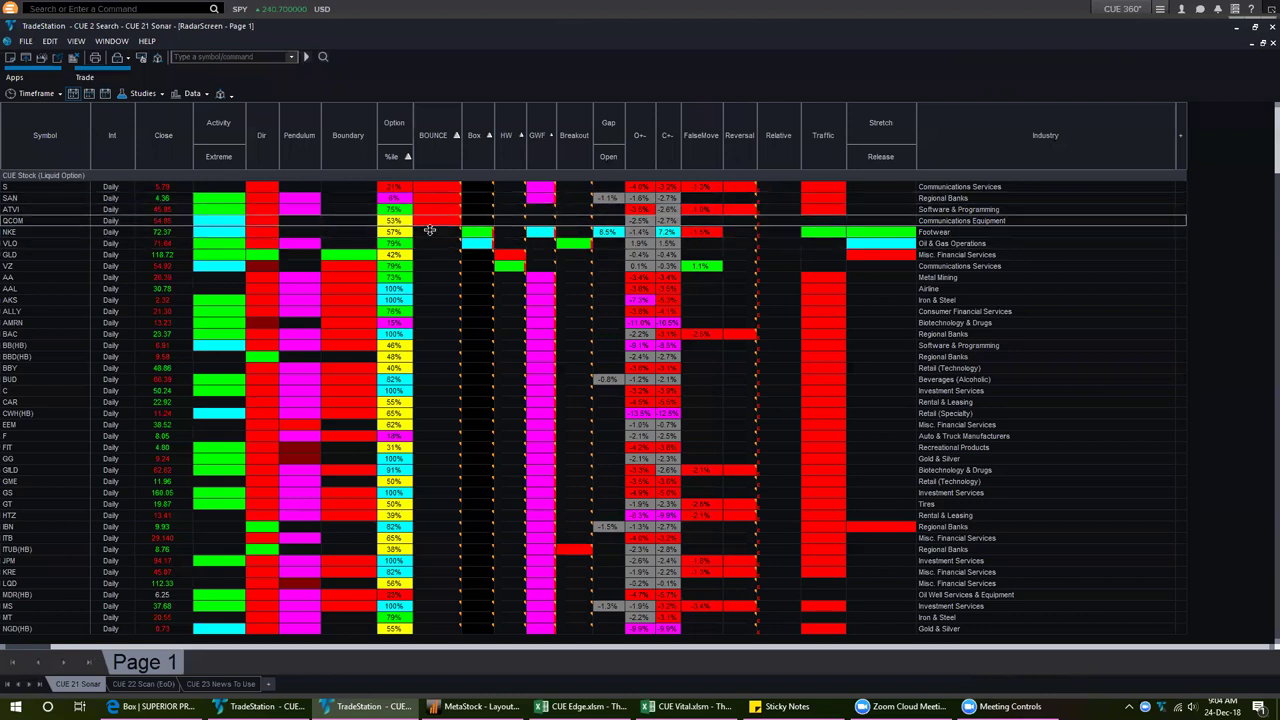
click(150, 684)
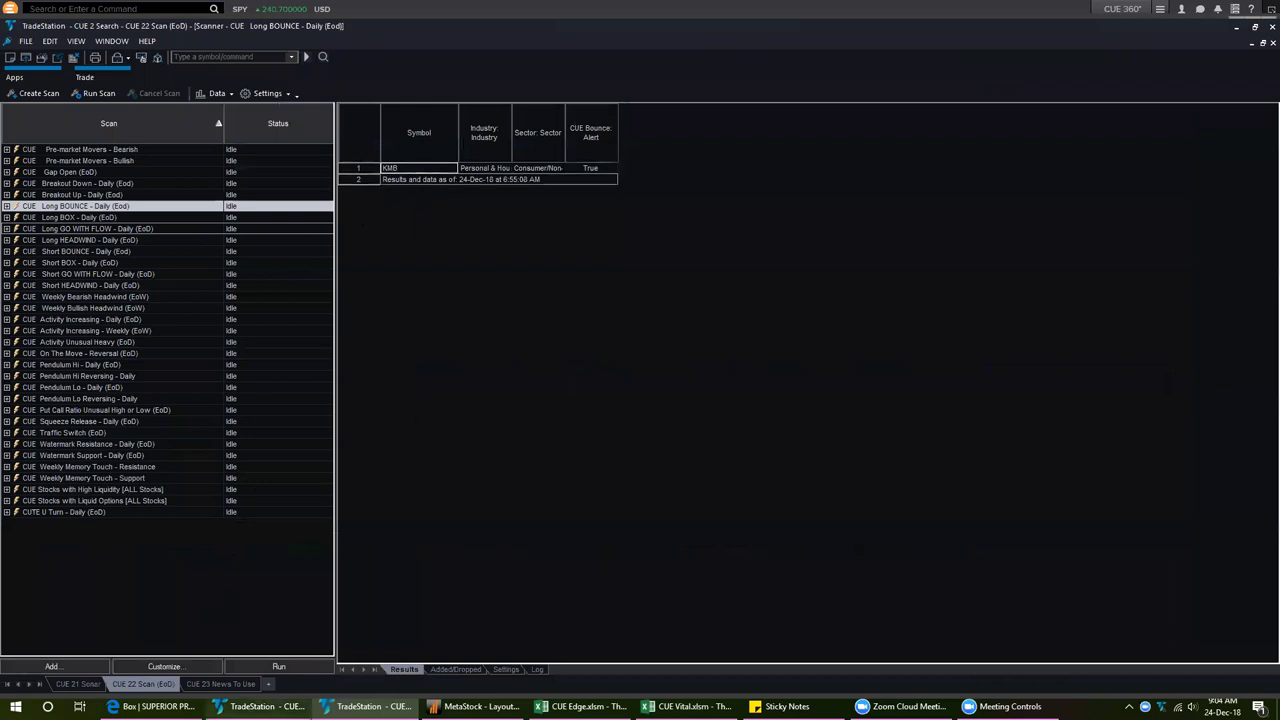
click(285, 705)
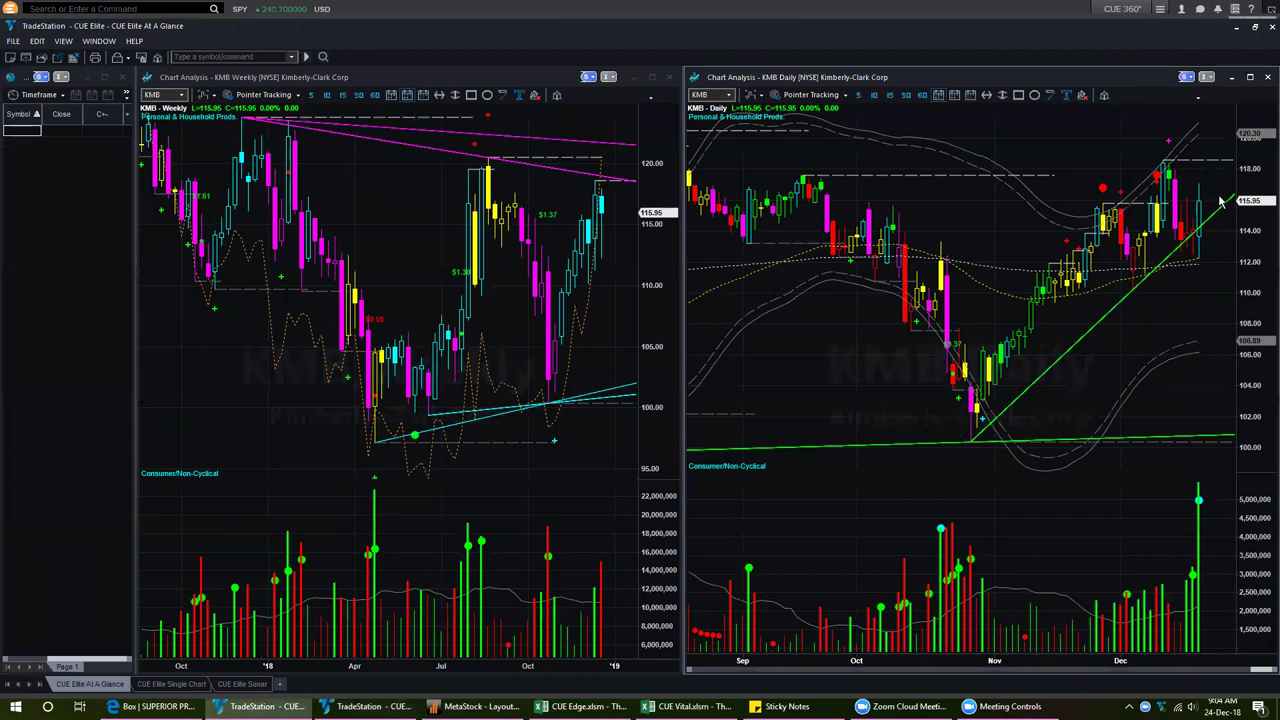
Mark the rising channel and the trendline bounce on the KMB charts with arrows, and erase the markings
click(943, 92)
drag(1227, 256, 1022, 415)
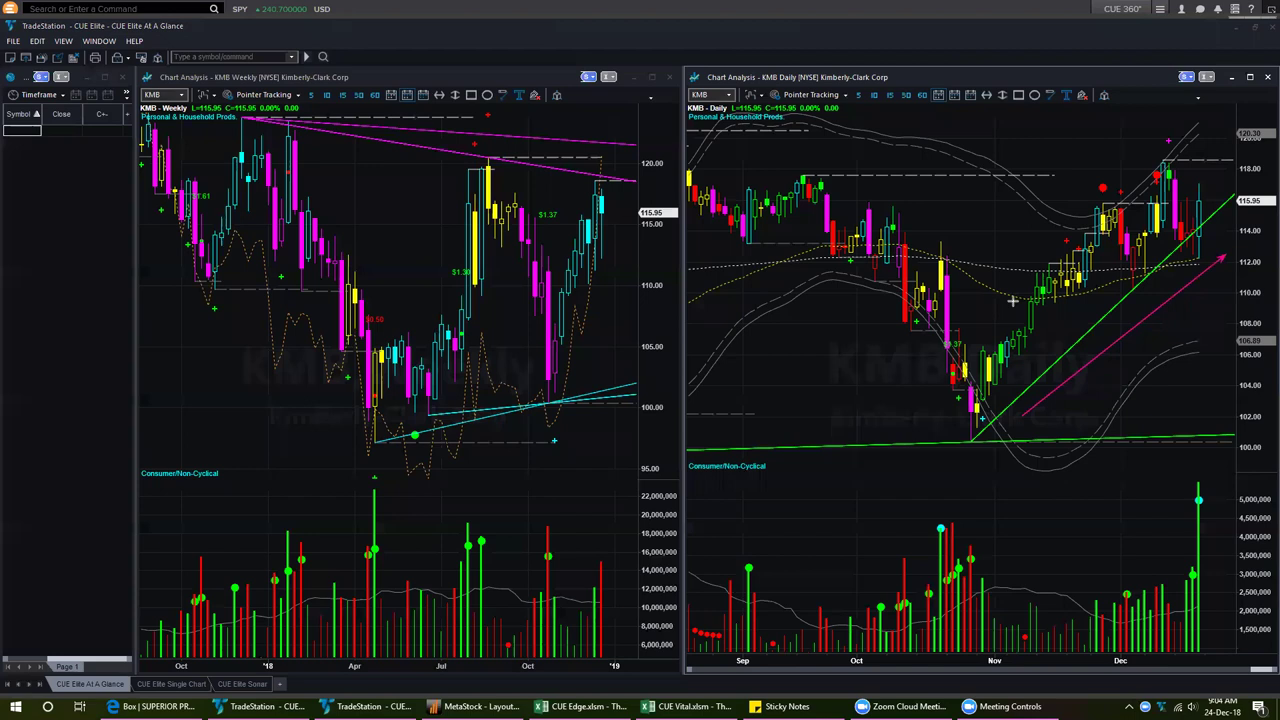
mouse_move(1259, 335)
mouse_down()
mouse_move(1250, 294)
mouse_move(1207, 240)
mouse_up()
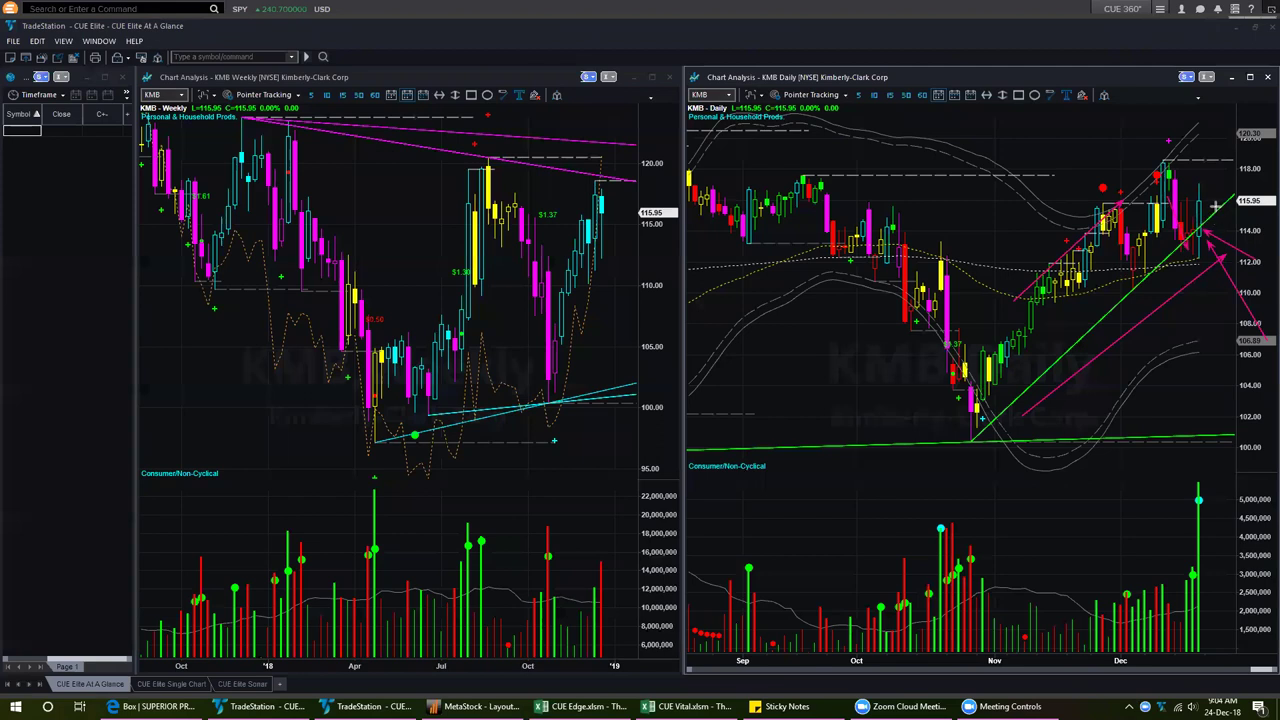
drag(640, 250, 621, 236)
drag(1230, 104, 1197, 177)
click(1086, 94)
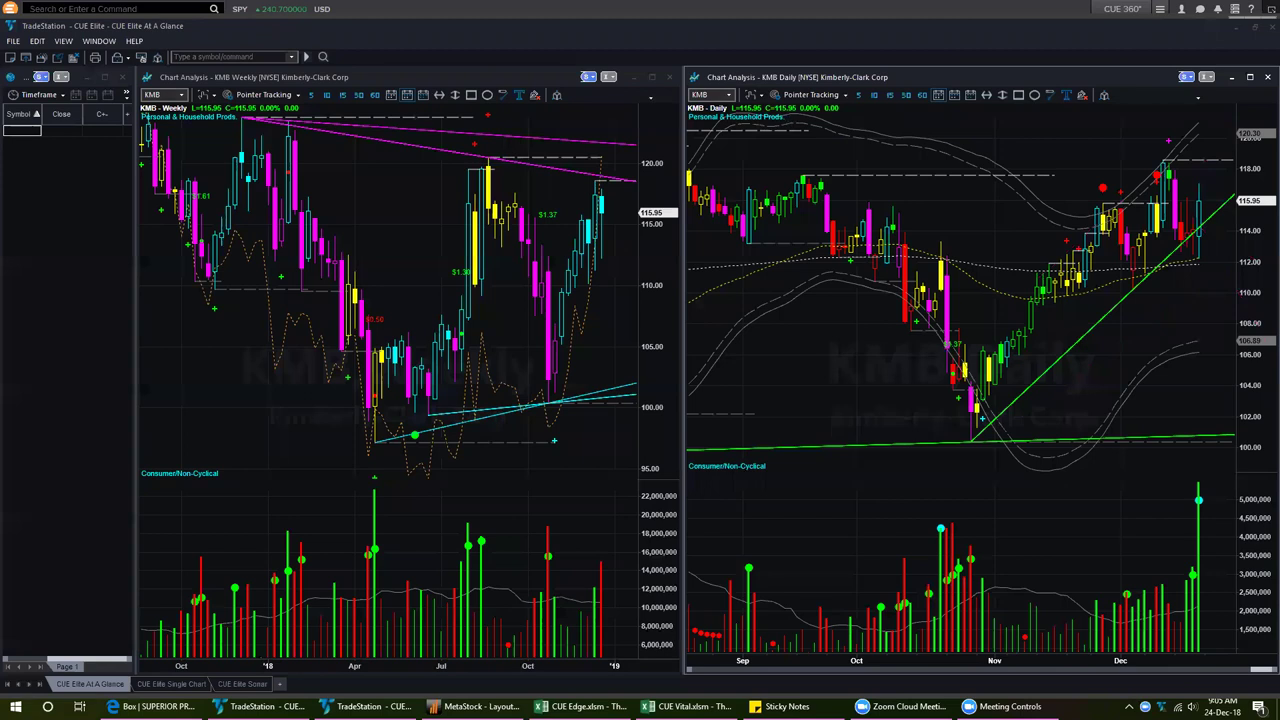
Switch to the CUE Vital workbook and clear all symbols from the DASHBOARD's Manual List
click(192, 687)
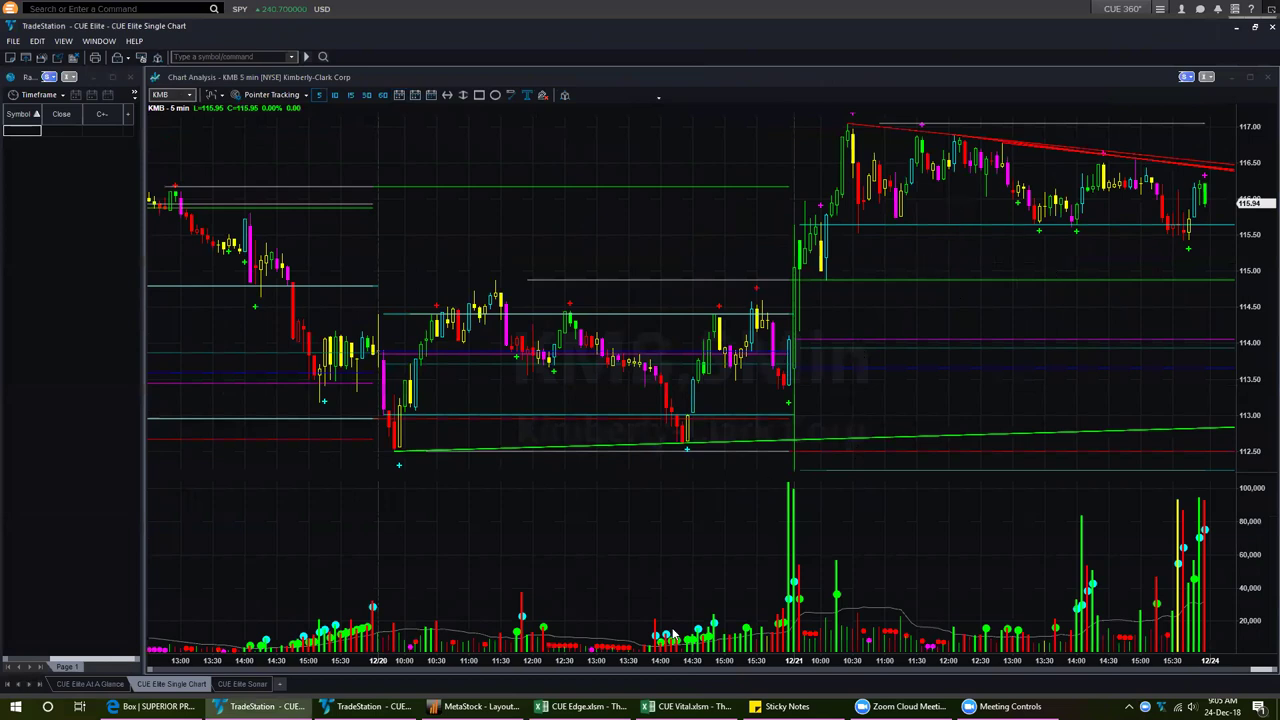
click(698, 706)
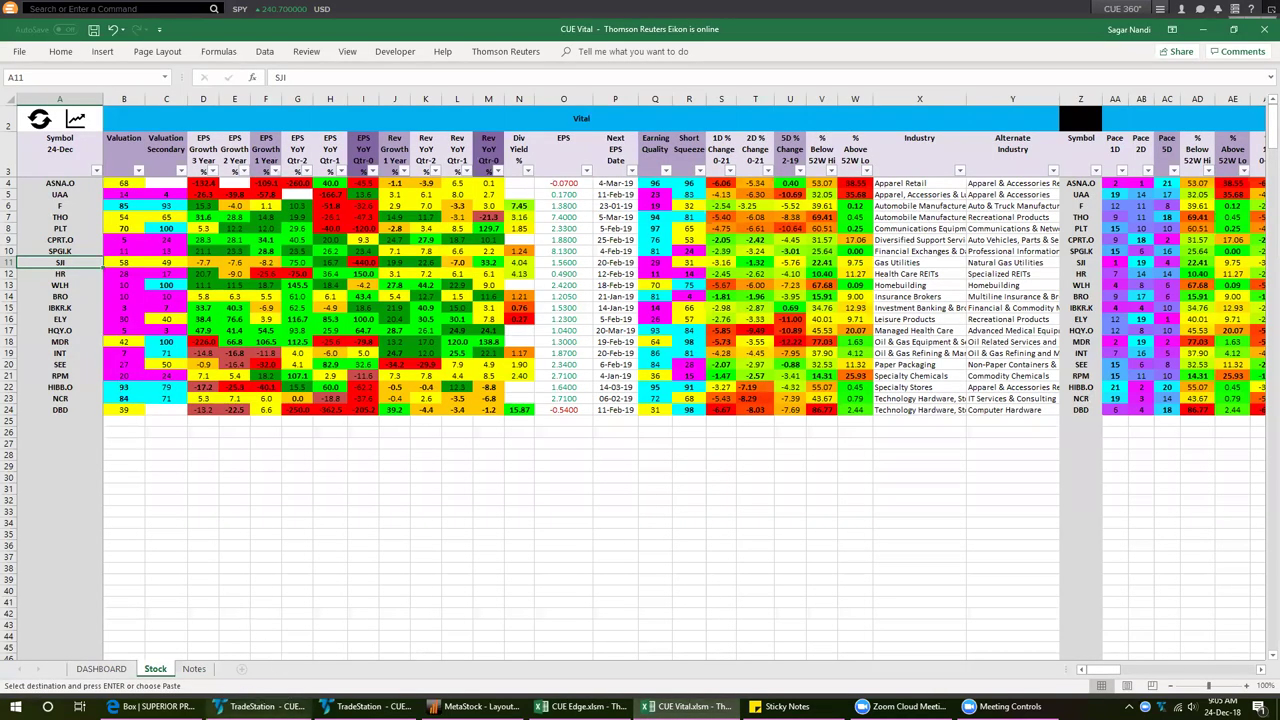
click(101, 668)
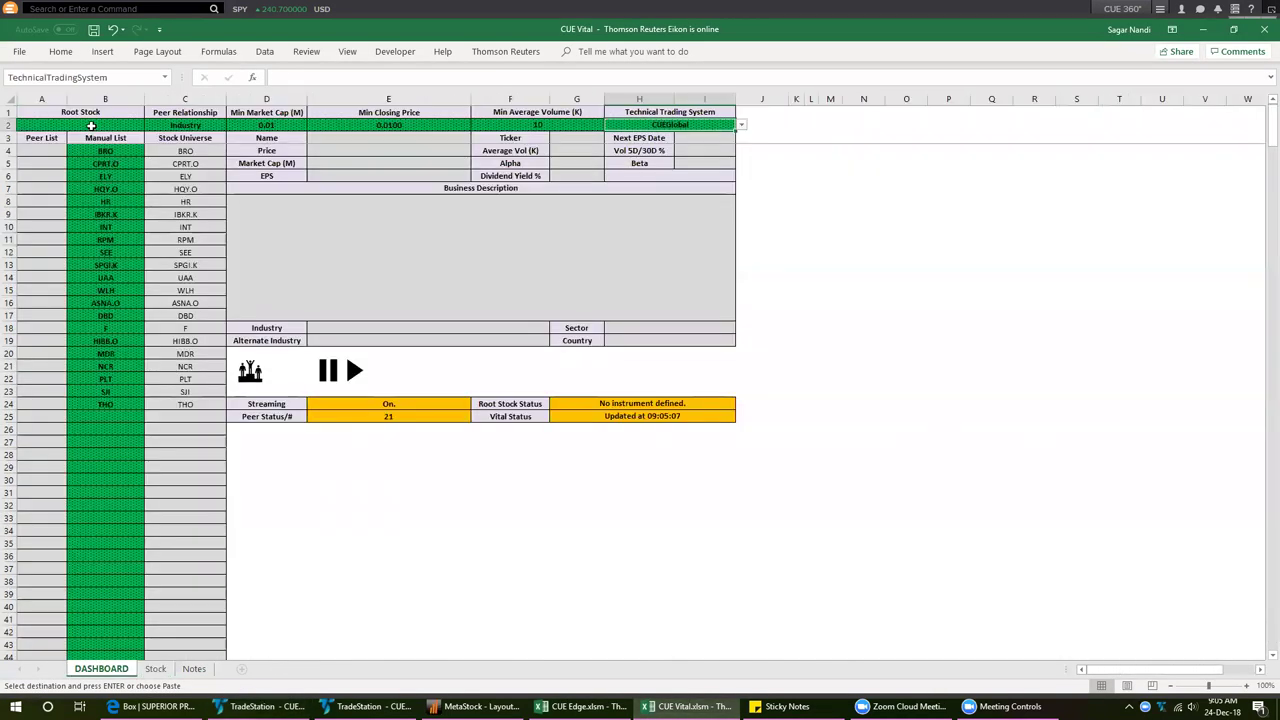
drag(103, 150, 73, 477)
key(Delete)
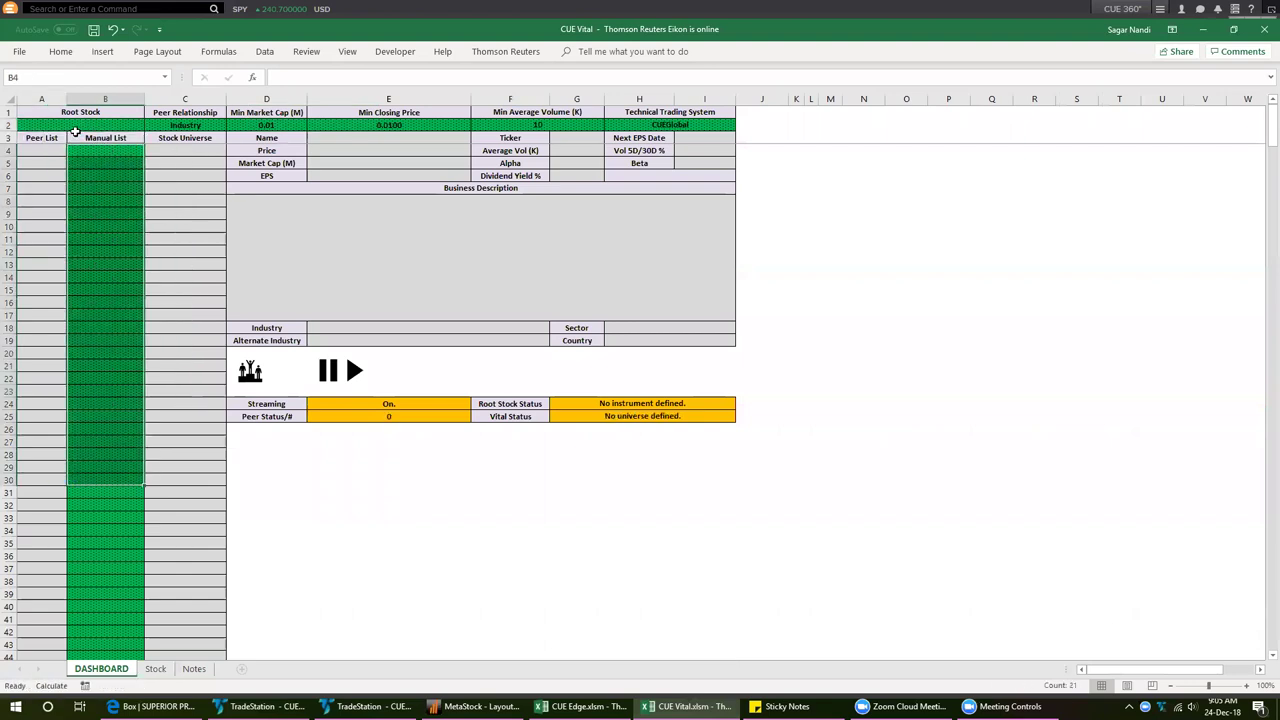
Enter KMB as the Root Stock on the DASHBOARD
click(79, 124)
text(km)
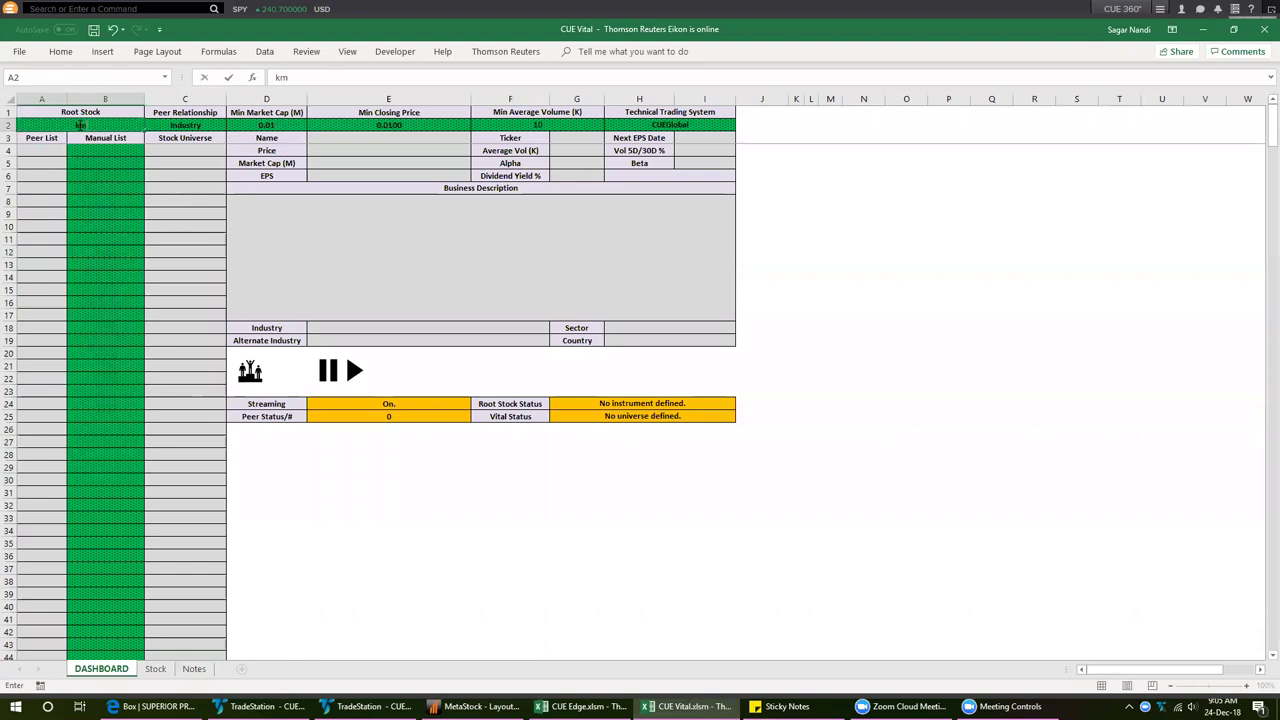
key(BackSpace)
key(BackSpace)
text(JB)
text(KMB)
key(Return)
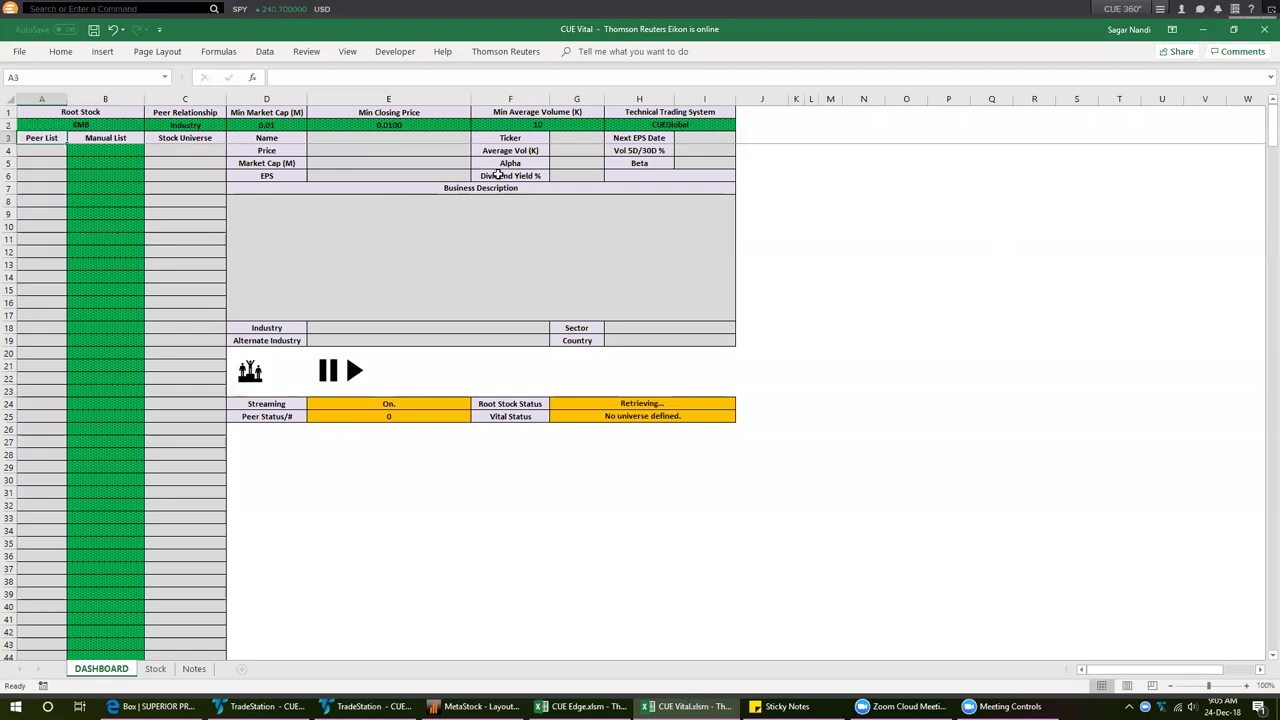
Review KMB's business description, EPS, dividend yield, volume ratio, peer list and update status on the DASHBOARD
click(597, 401)
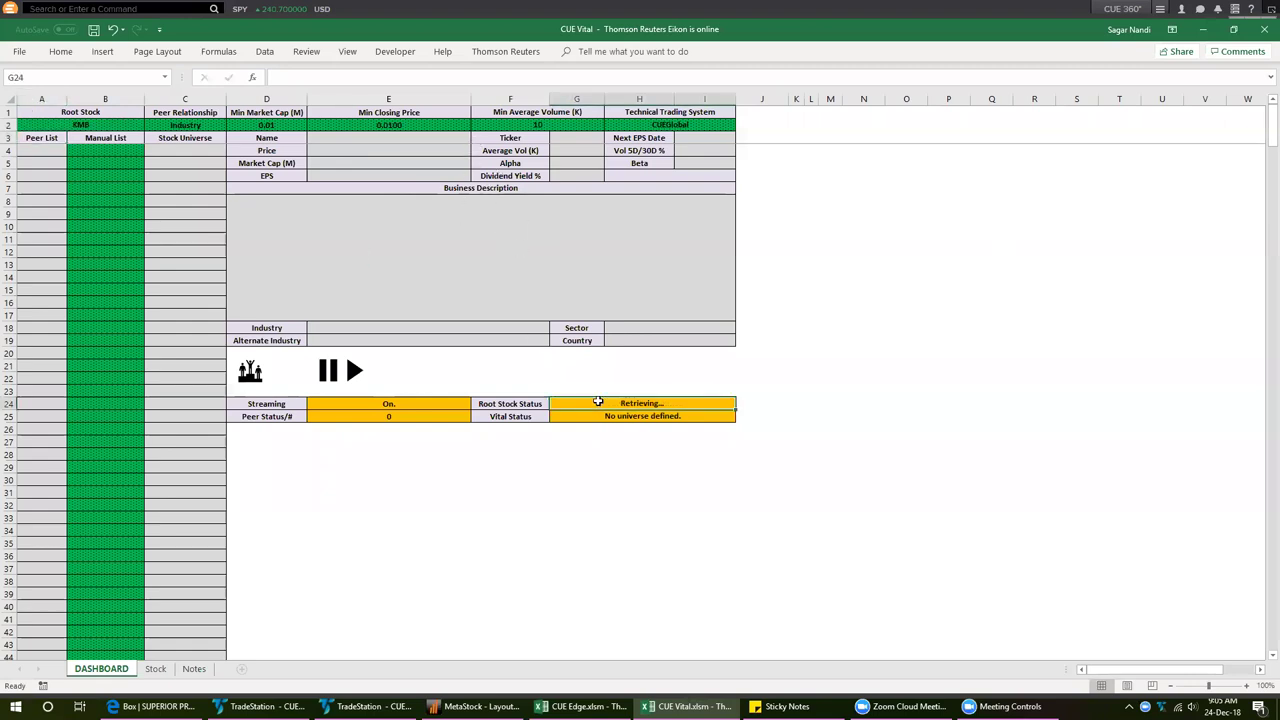
drag(347, 187, 376, 310)
click(359, 176)
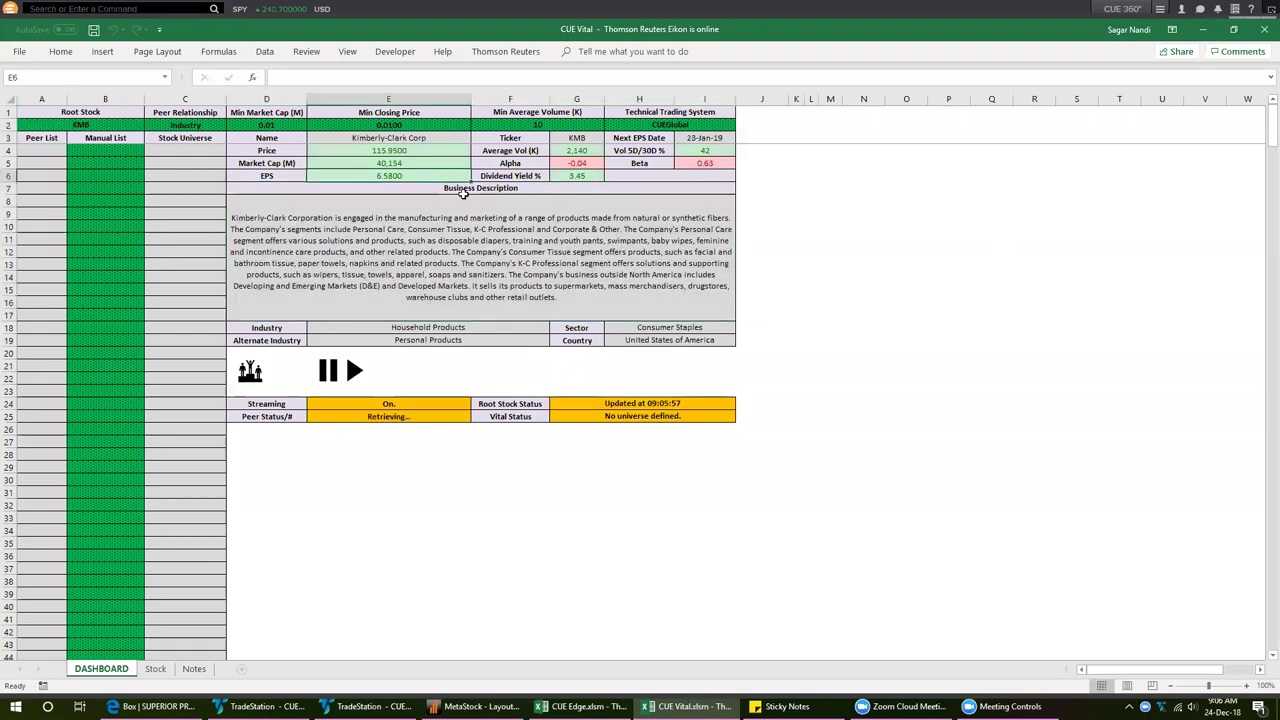
click(588, 175)
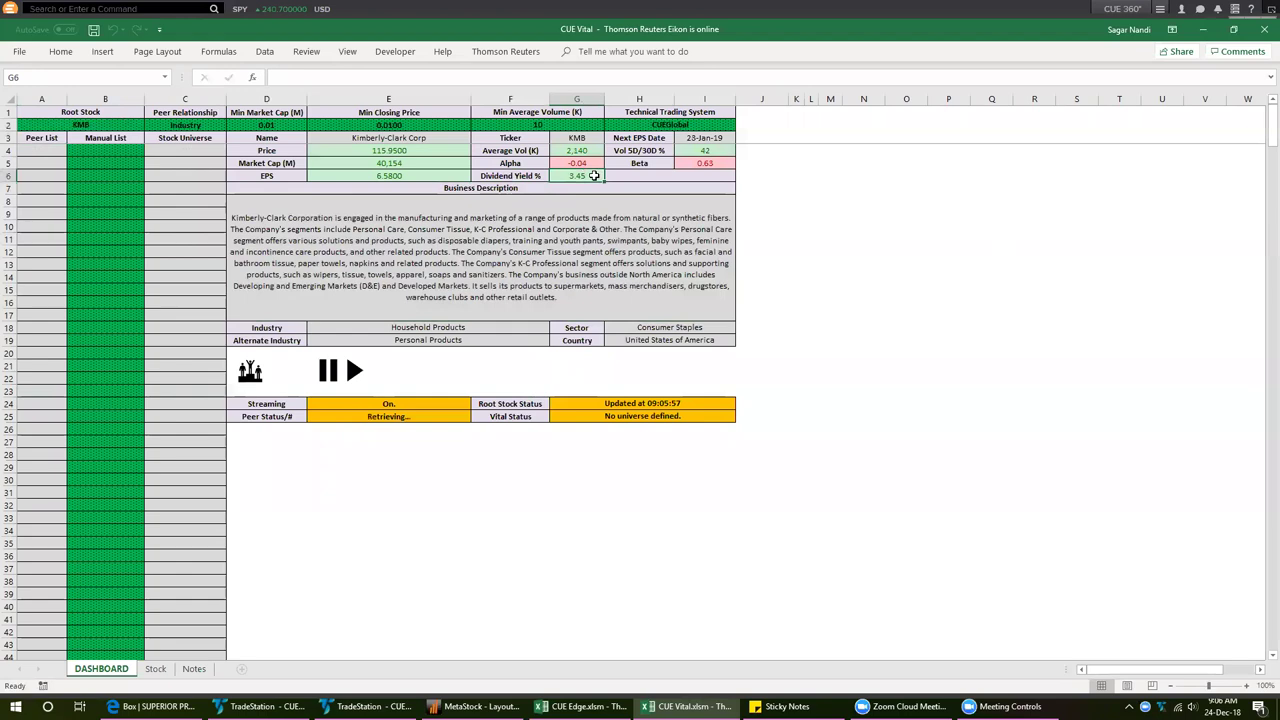
click(720, 150)
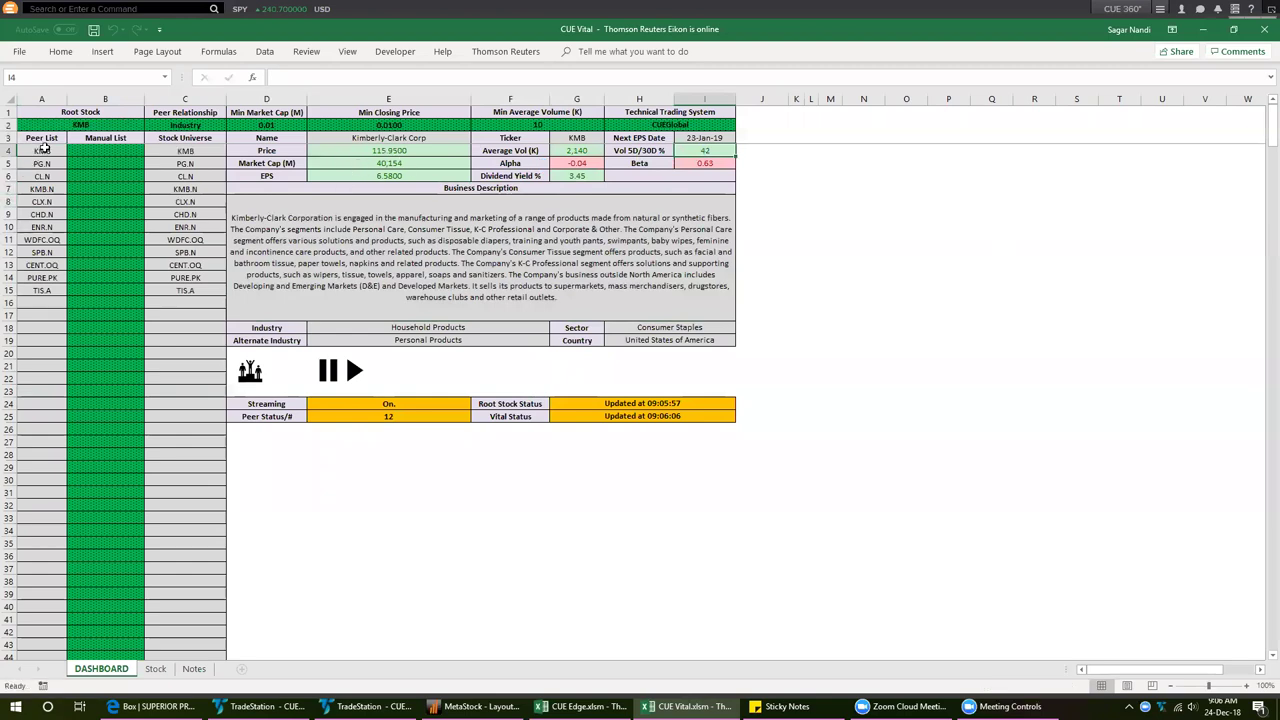
drag(42, 152, 55, 327)
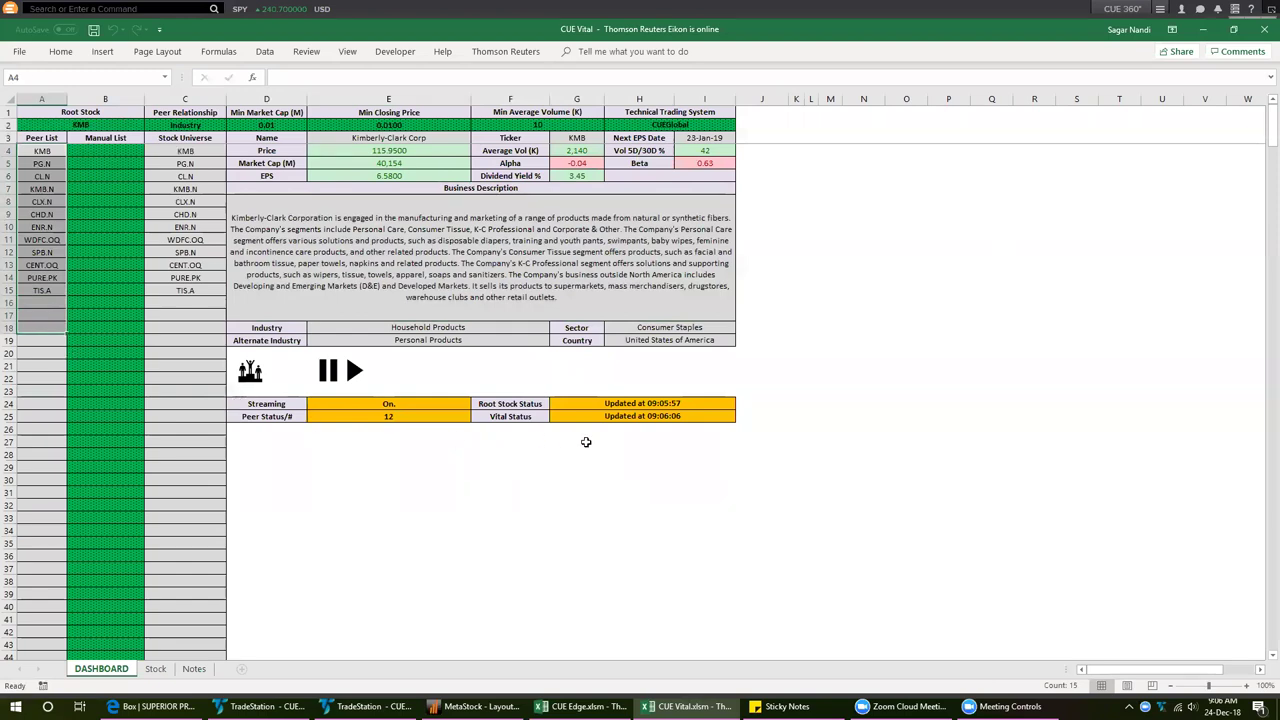
click(614, 416)
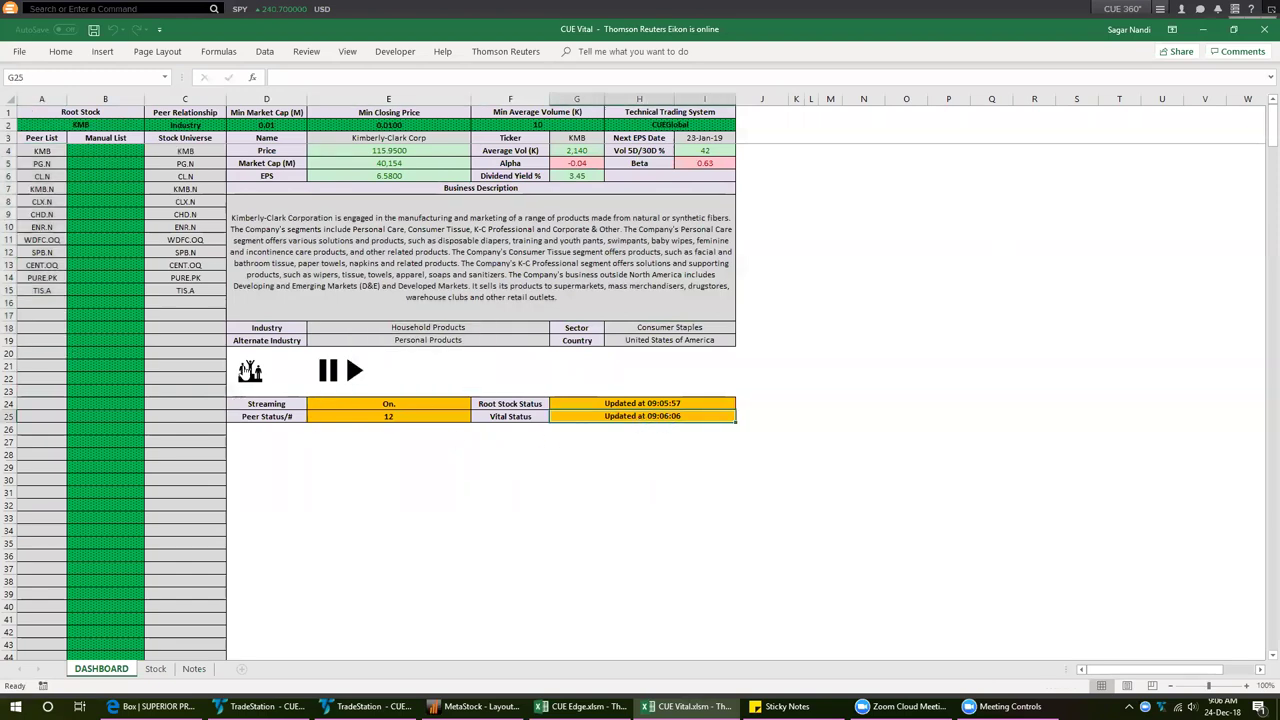
Open the peer comparison on the Stock sheet and examine KMB's valuation, EPS and revenue growth, and dividend yield
click(248, 371)
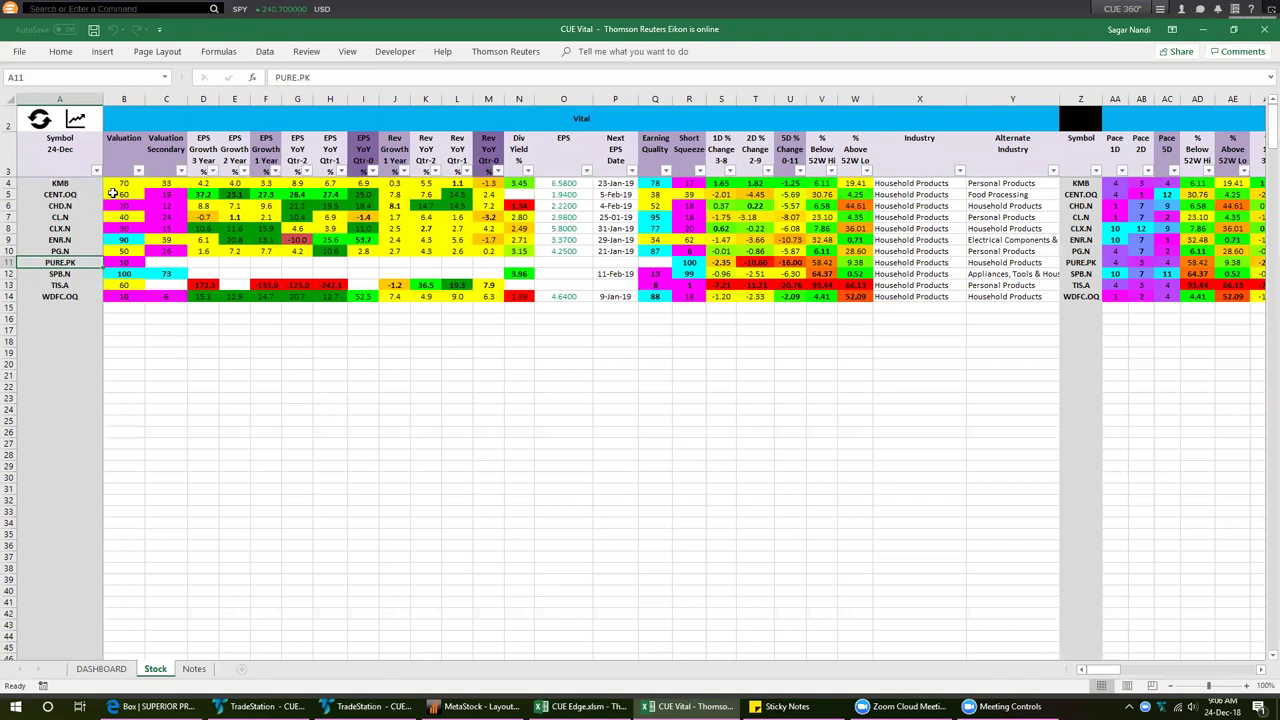
drag(118, 185, 513, 183)
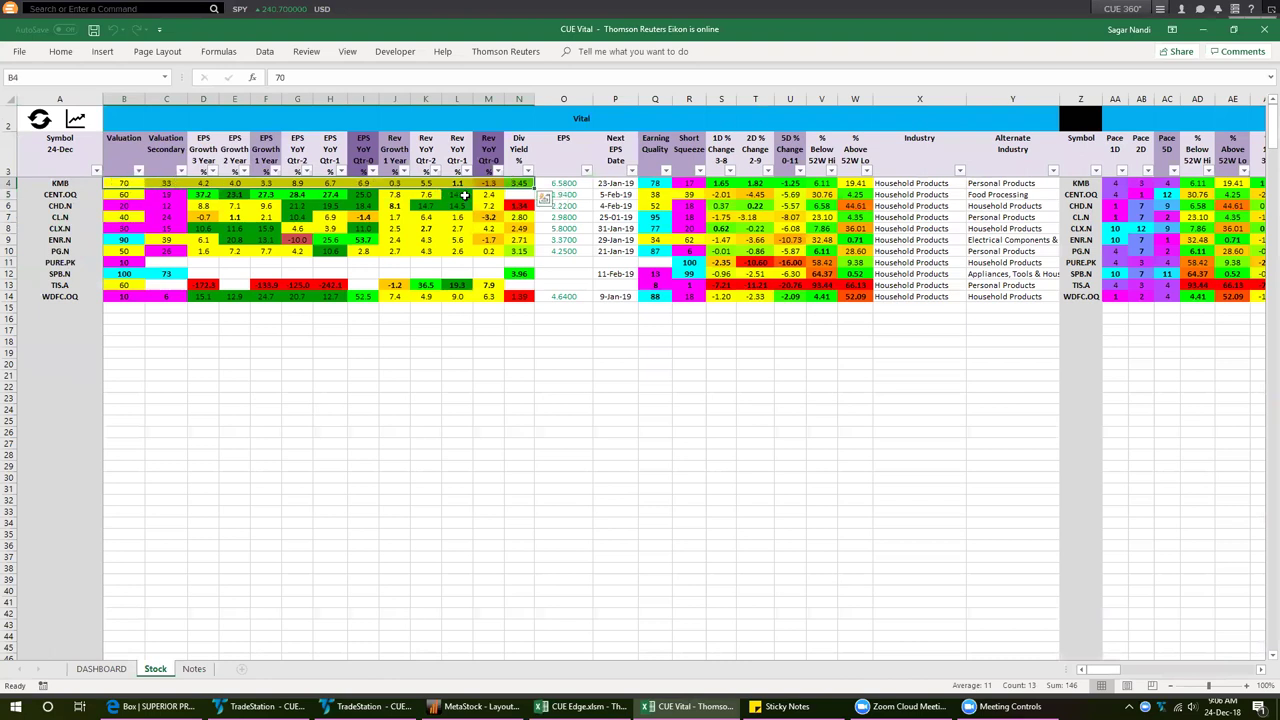
click(525, 185)
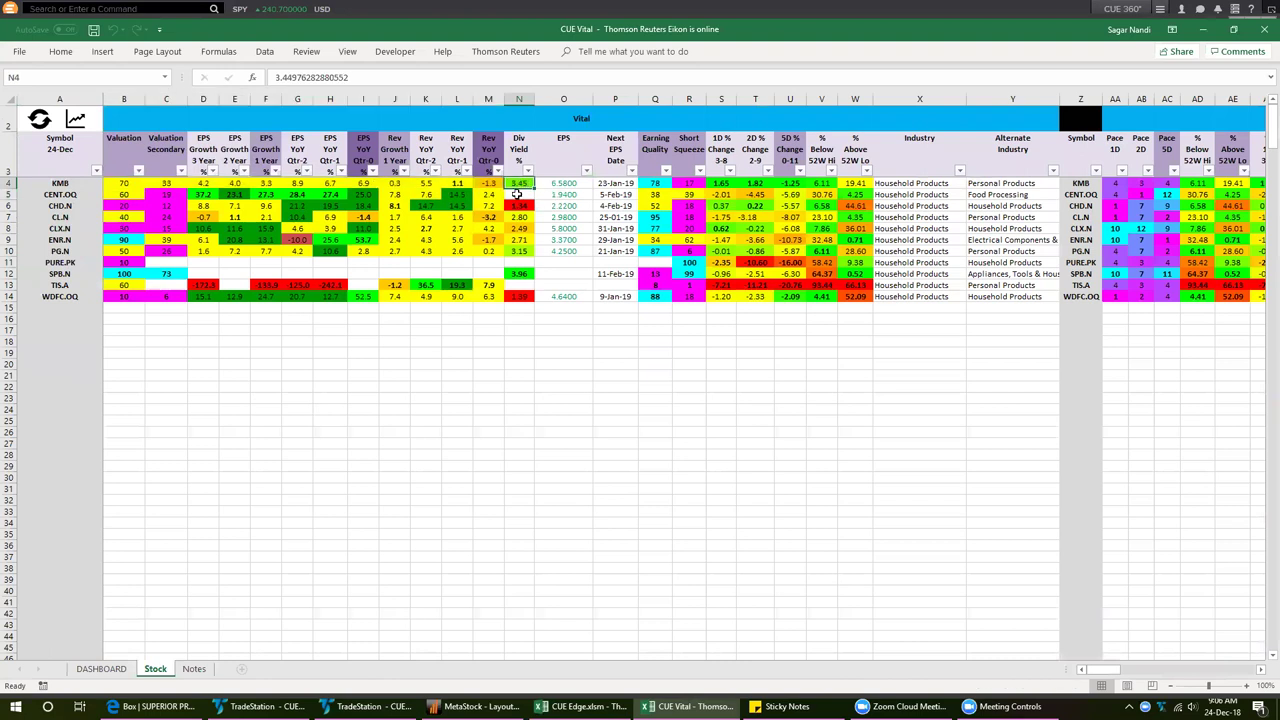
drag(118, 183, 457, 184)
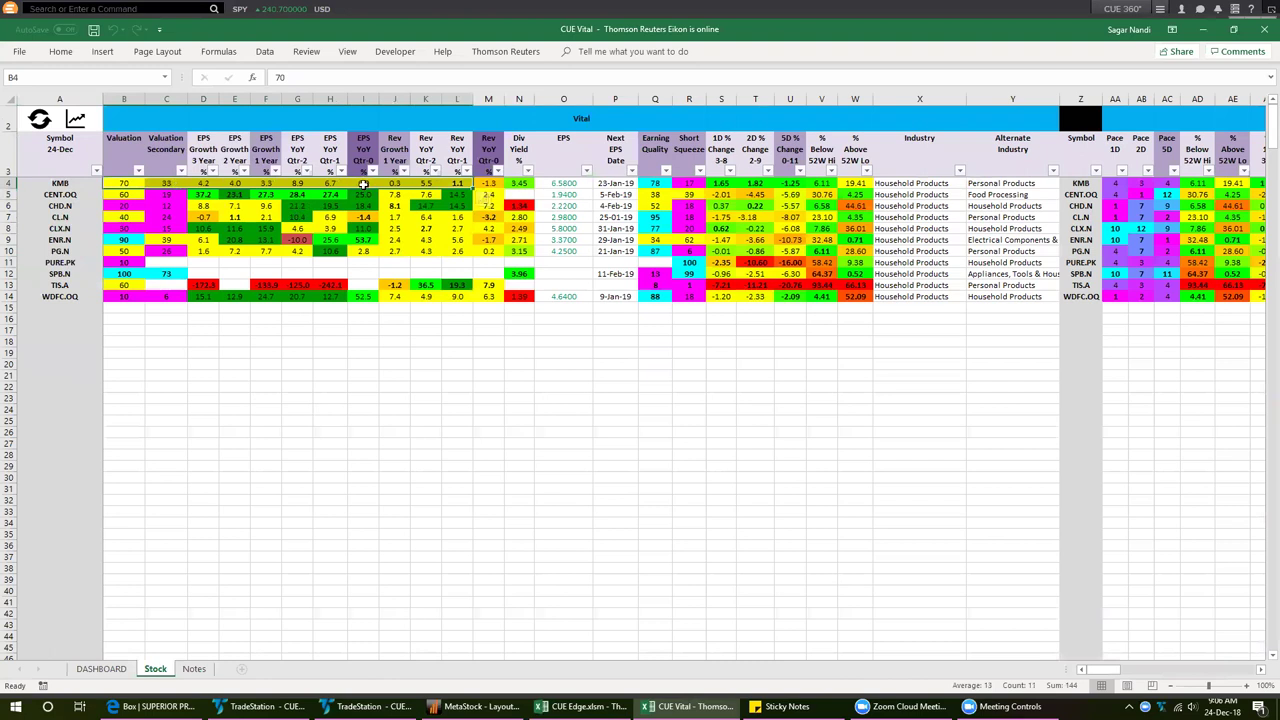
click(66, 184)
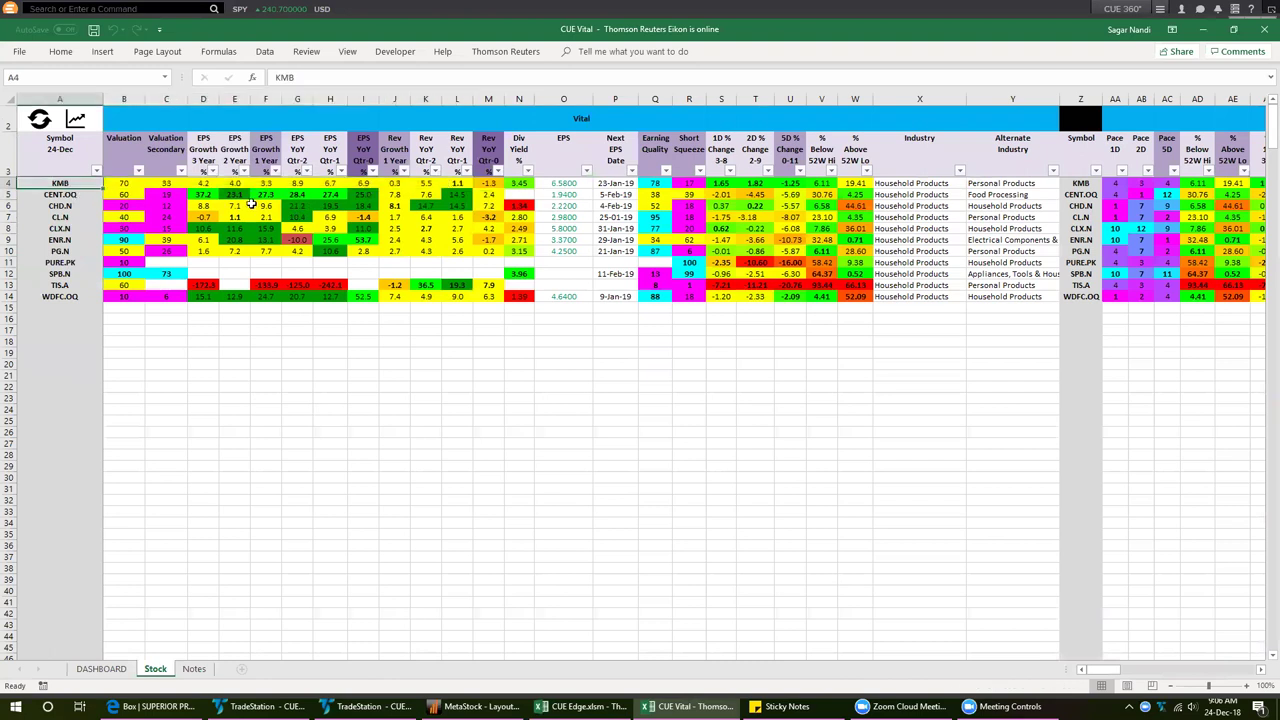
Check KMB's industry on the Stock sheet and run the sheet's chart function
click(888, 184)
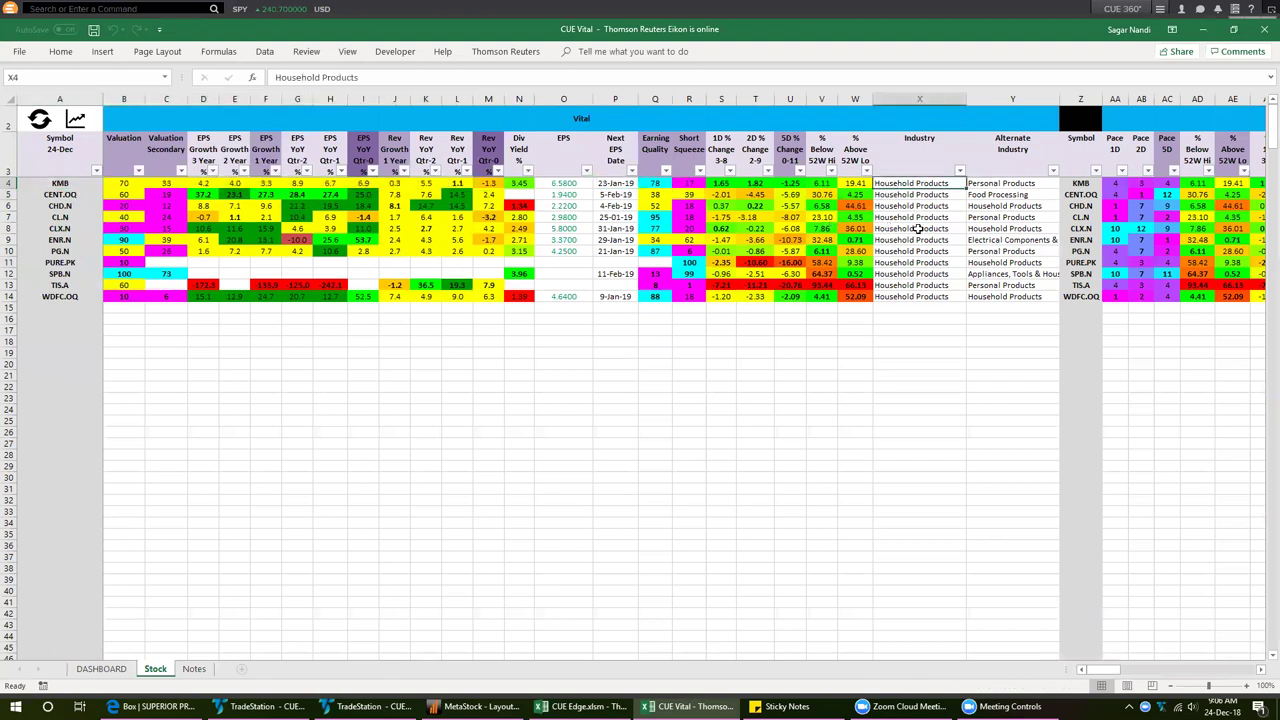
click(75, 119)
click(680, 404)
Switch to the CUE Edge workbook and filter the Industry sheet to Household Products
click(570, 706)
click(253, 668)
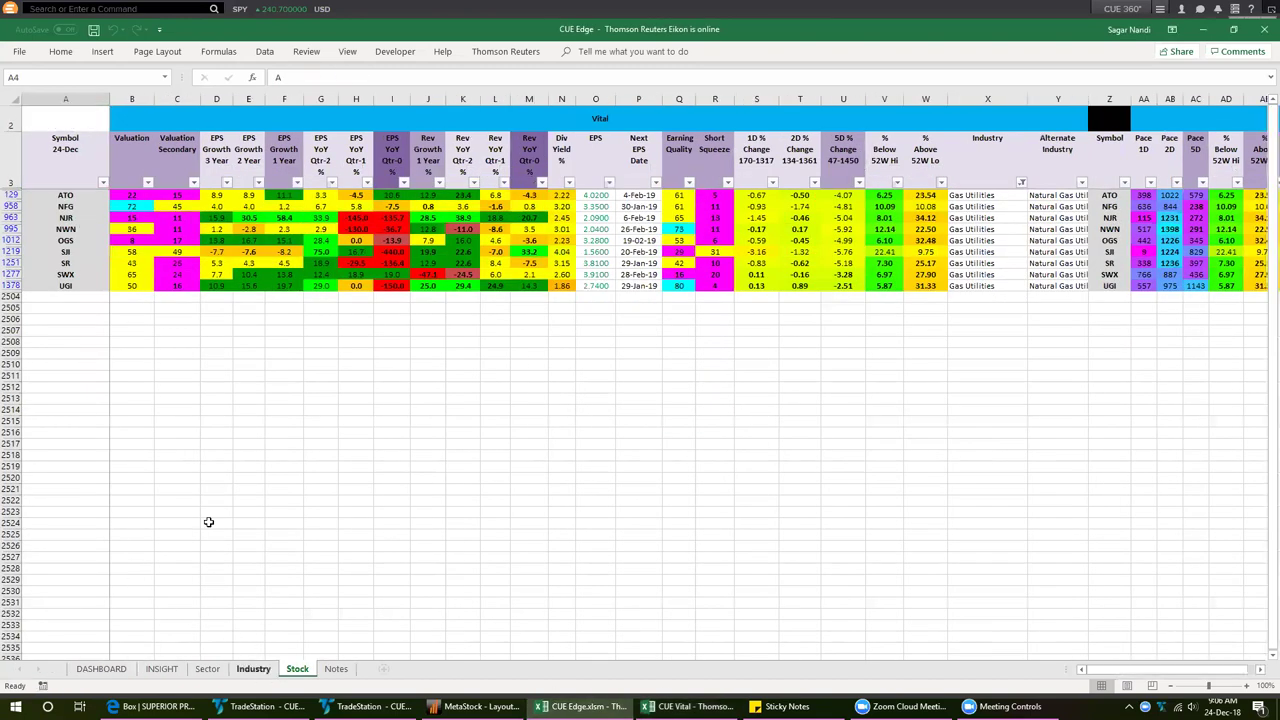
click(200, 158)
click(140, 273)
text(HOUSEHOLD PRO)
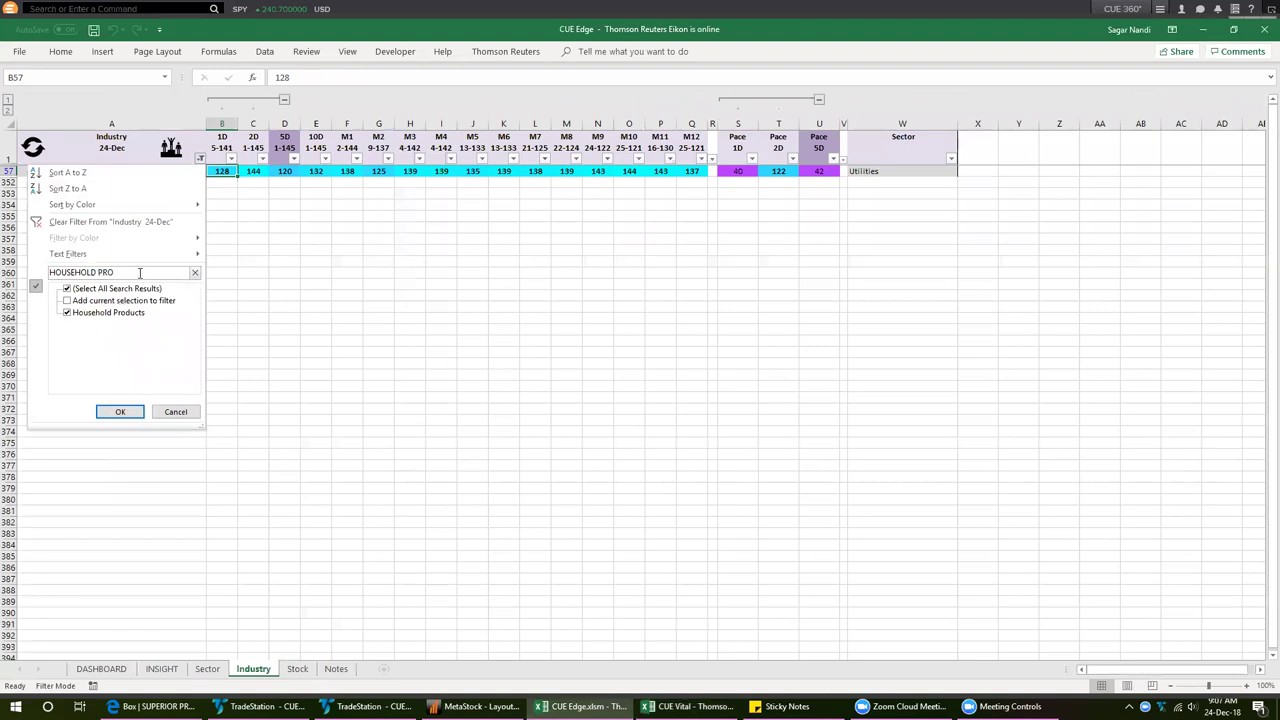
key(Return)
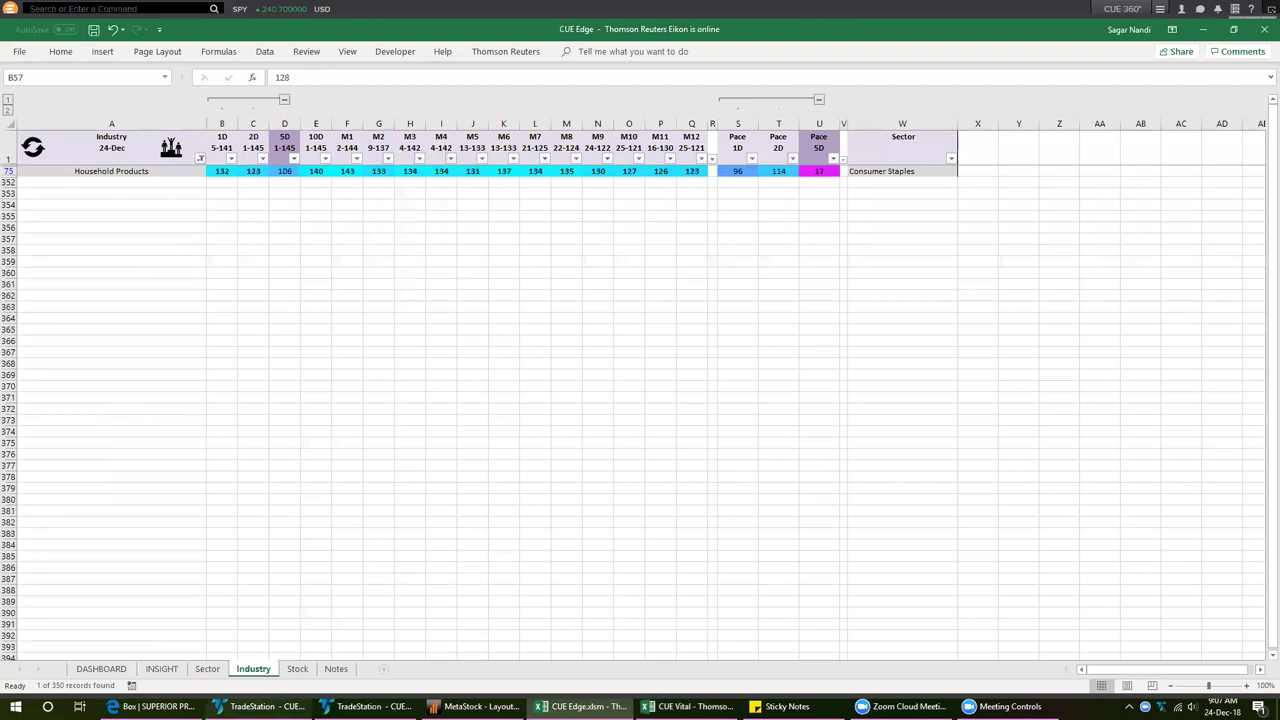
click(262, 706)
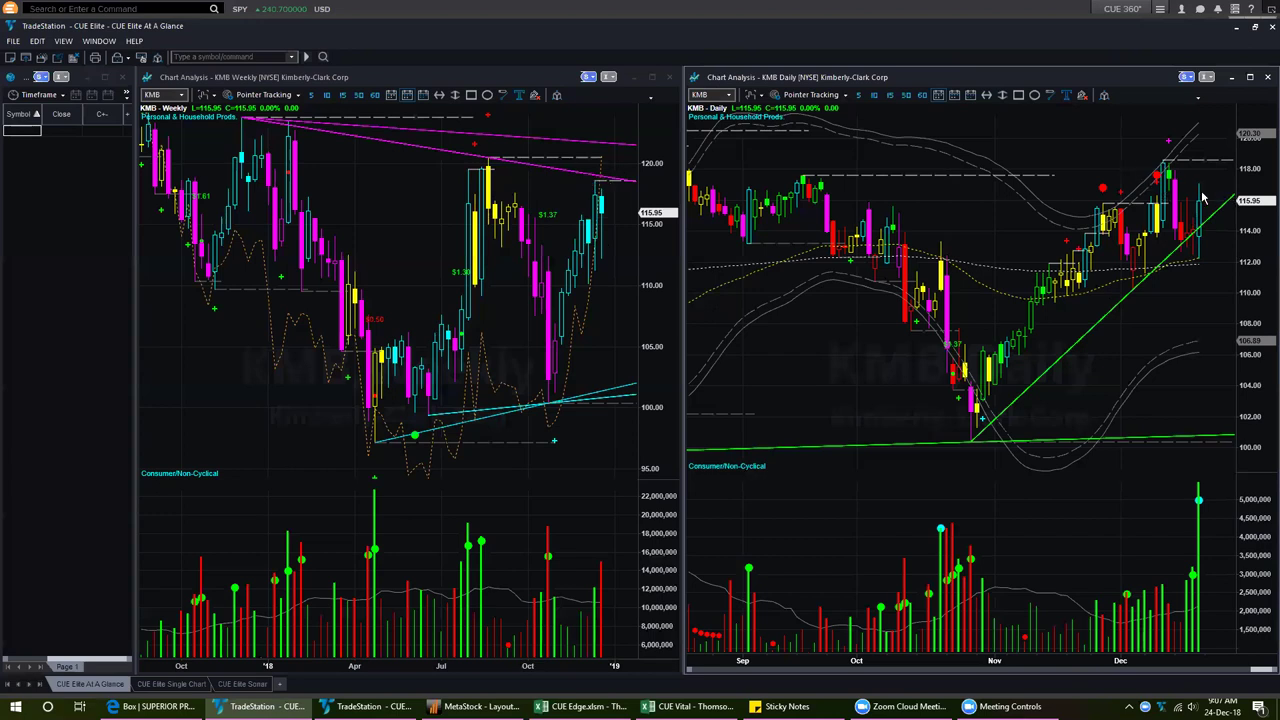
click(26, 131)
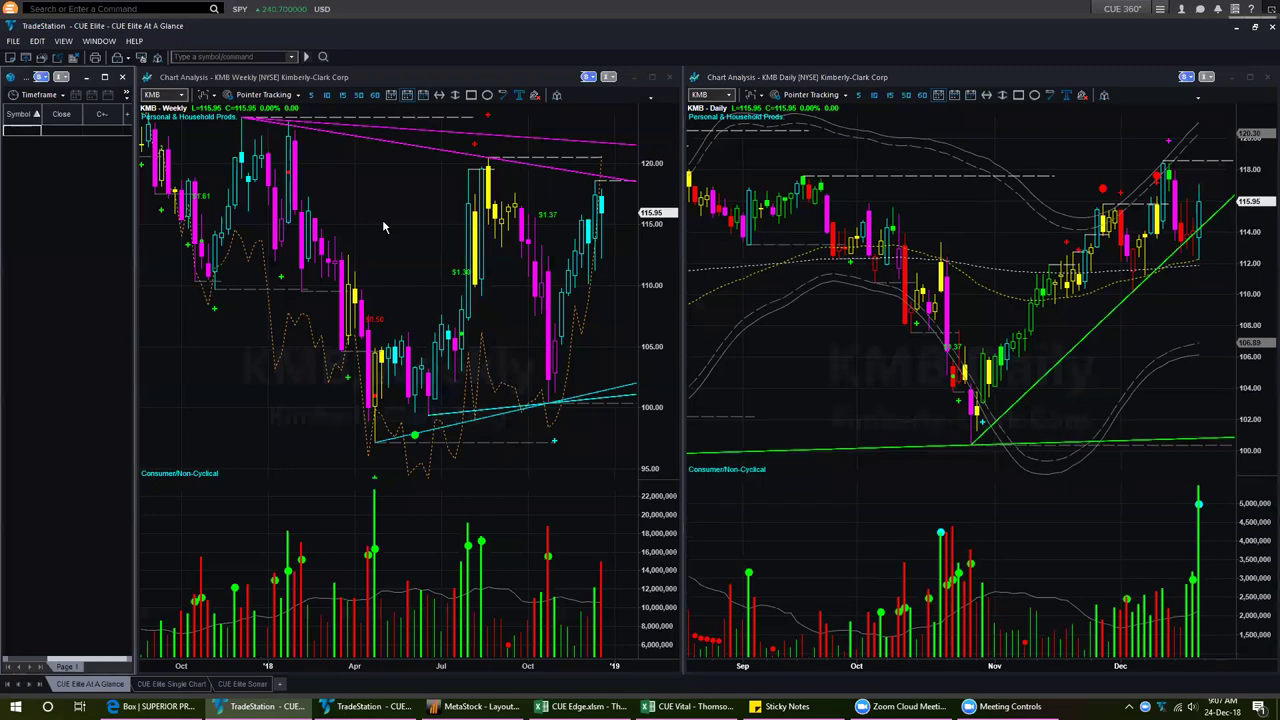
text(@ES)
key(Return)
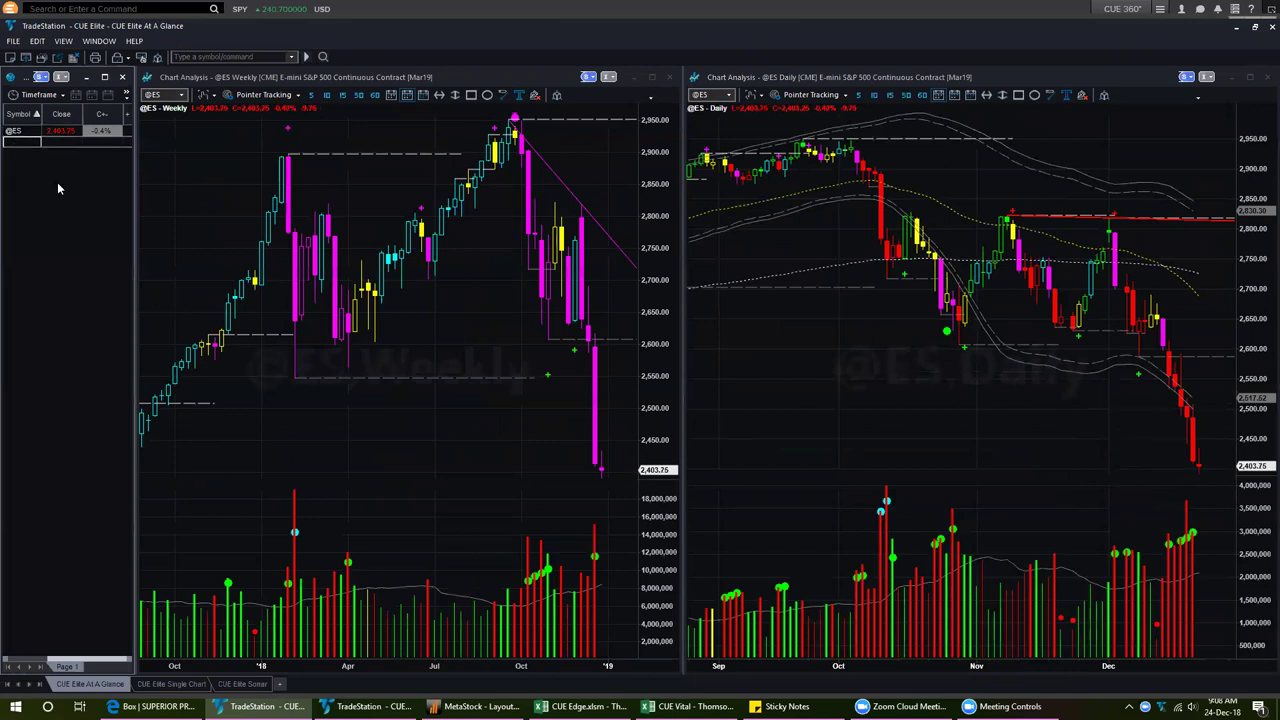
text(@NQ)
key(Return)
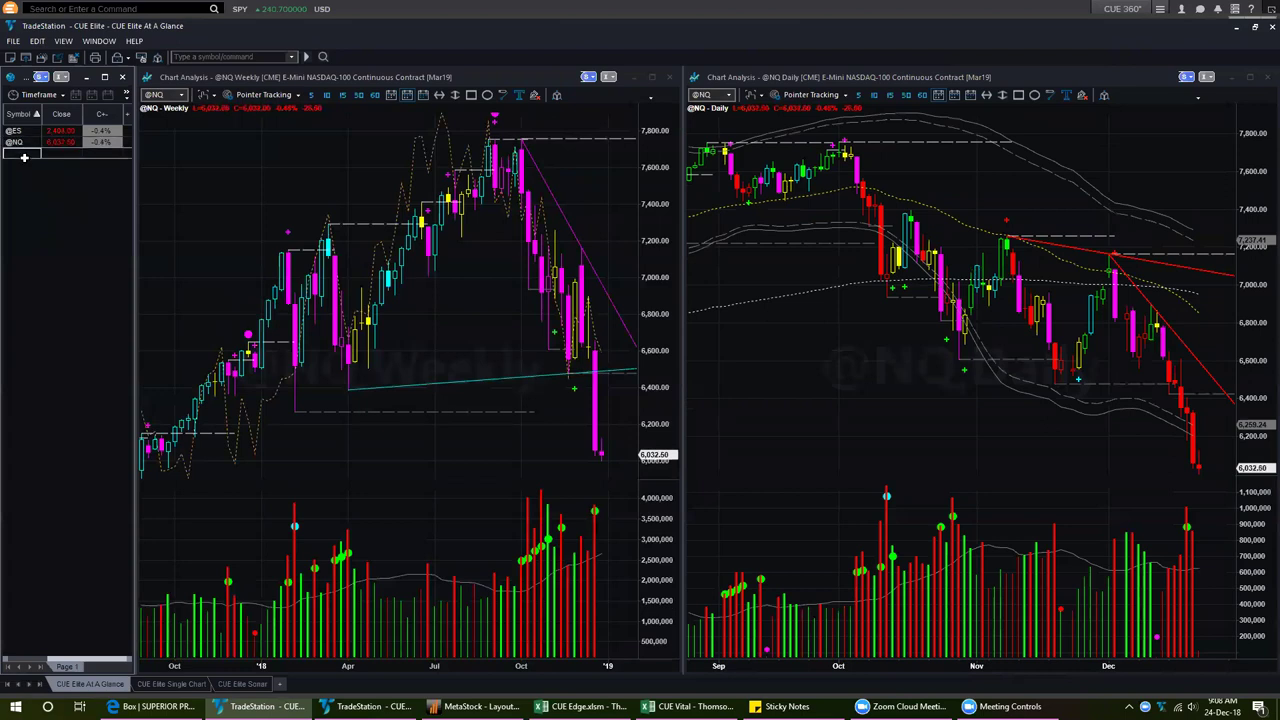
text(@YM)
key(Return)
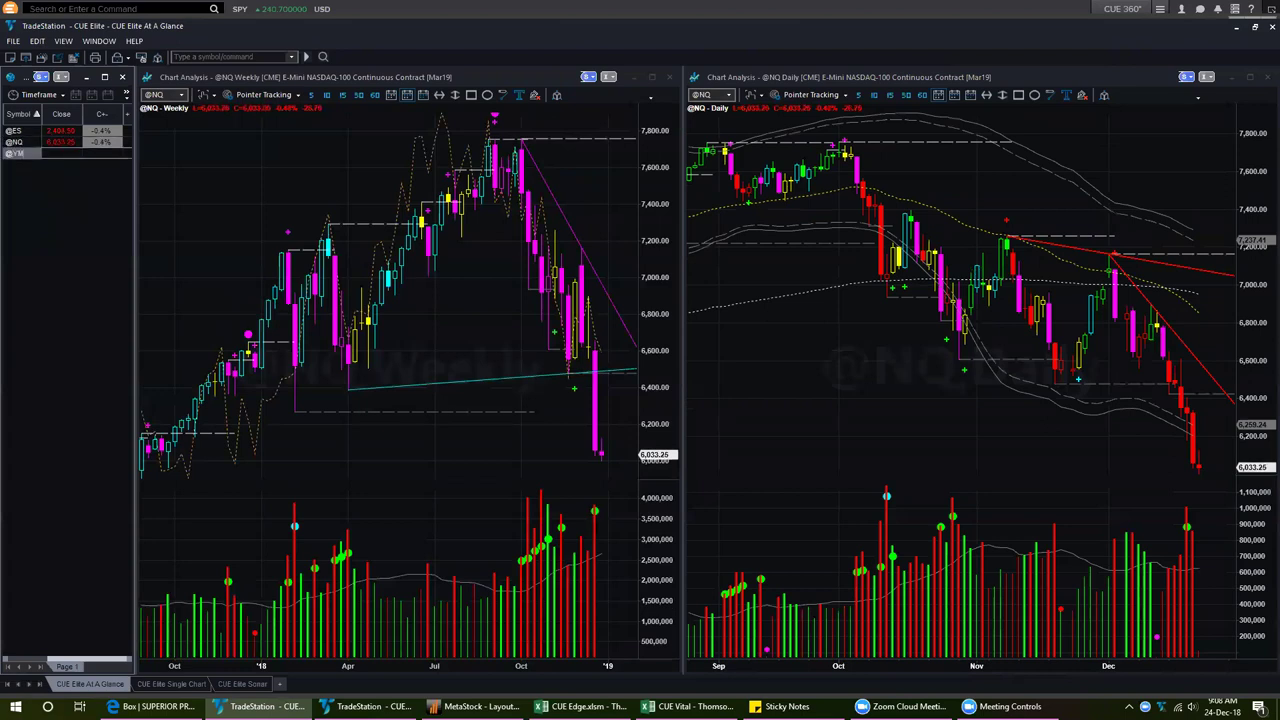